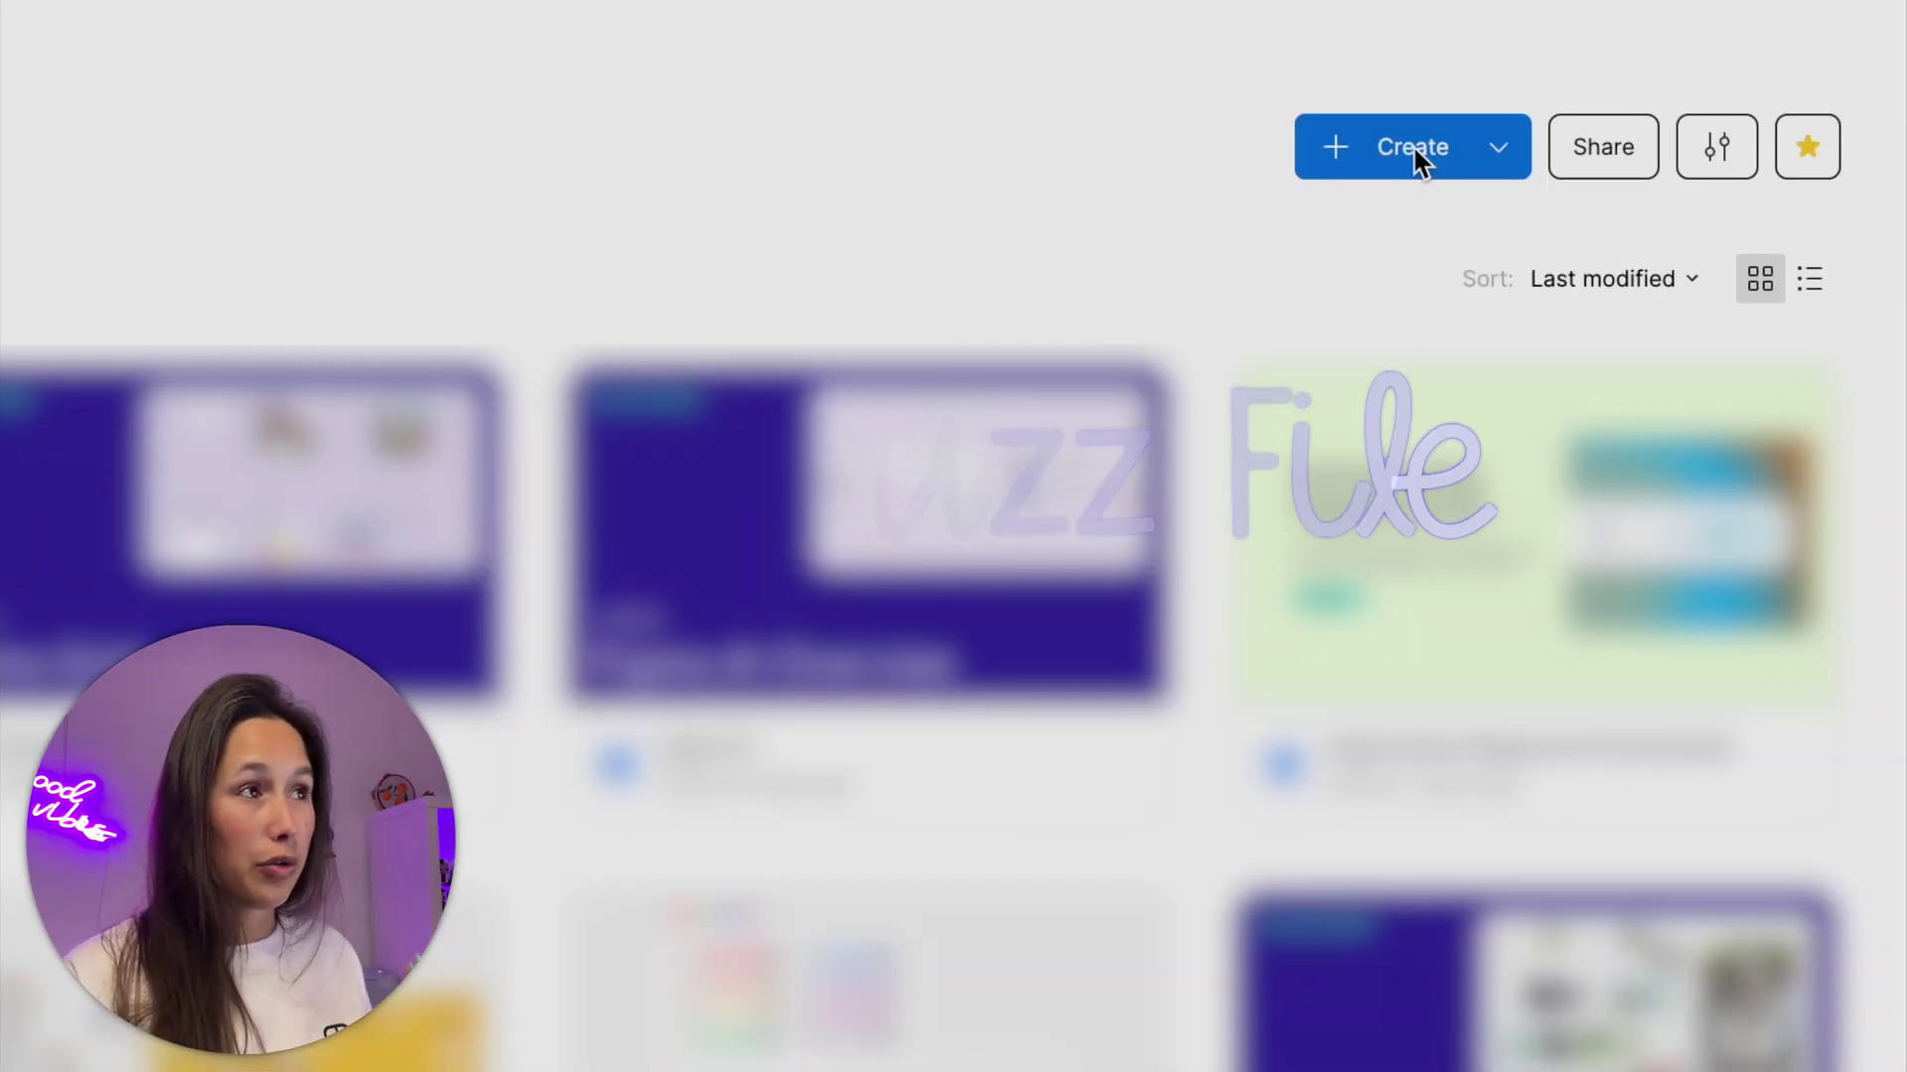
Start a new Figma Buzz file from the Create menu.
click(1413, 147)
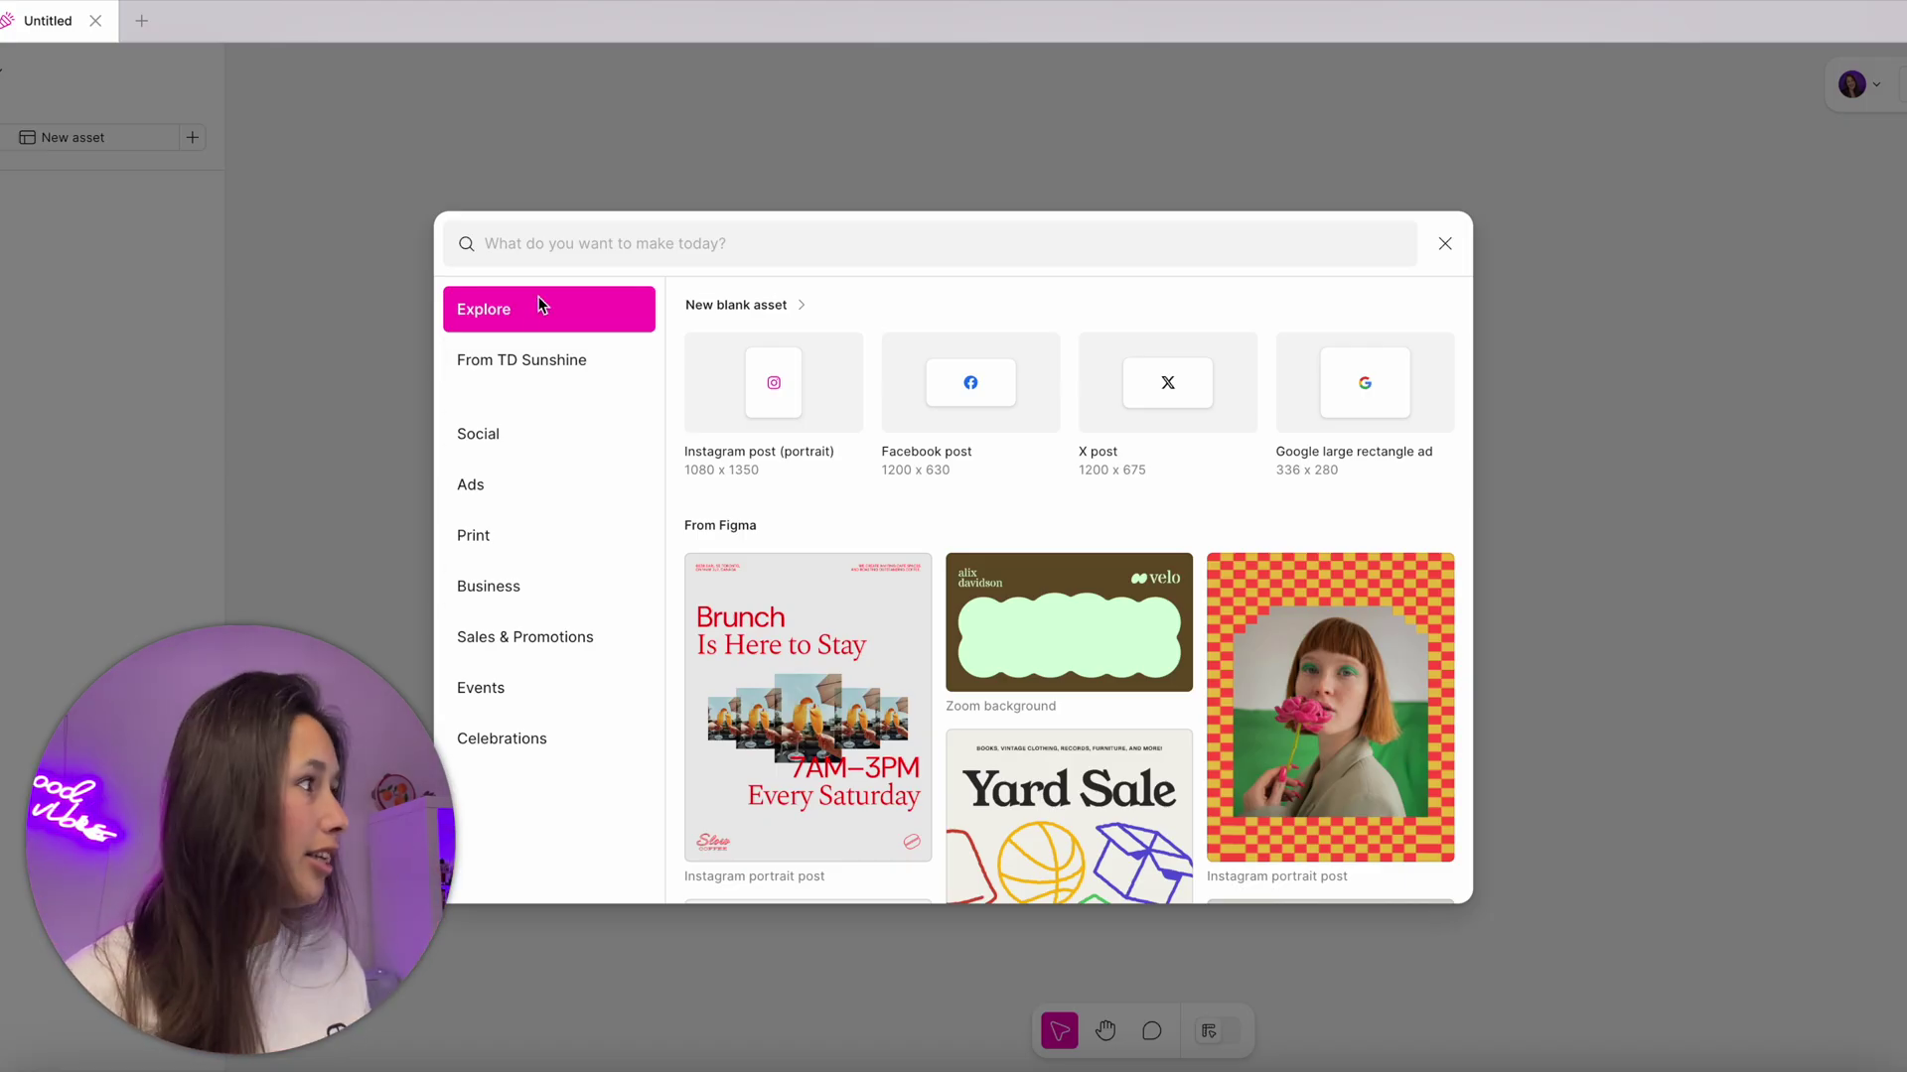
From the Social templates, add the sunset-gradient ego-and-soul quote card as the first asset.
click(529, 429)
scroll(927, 574, down, 10)
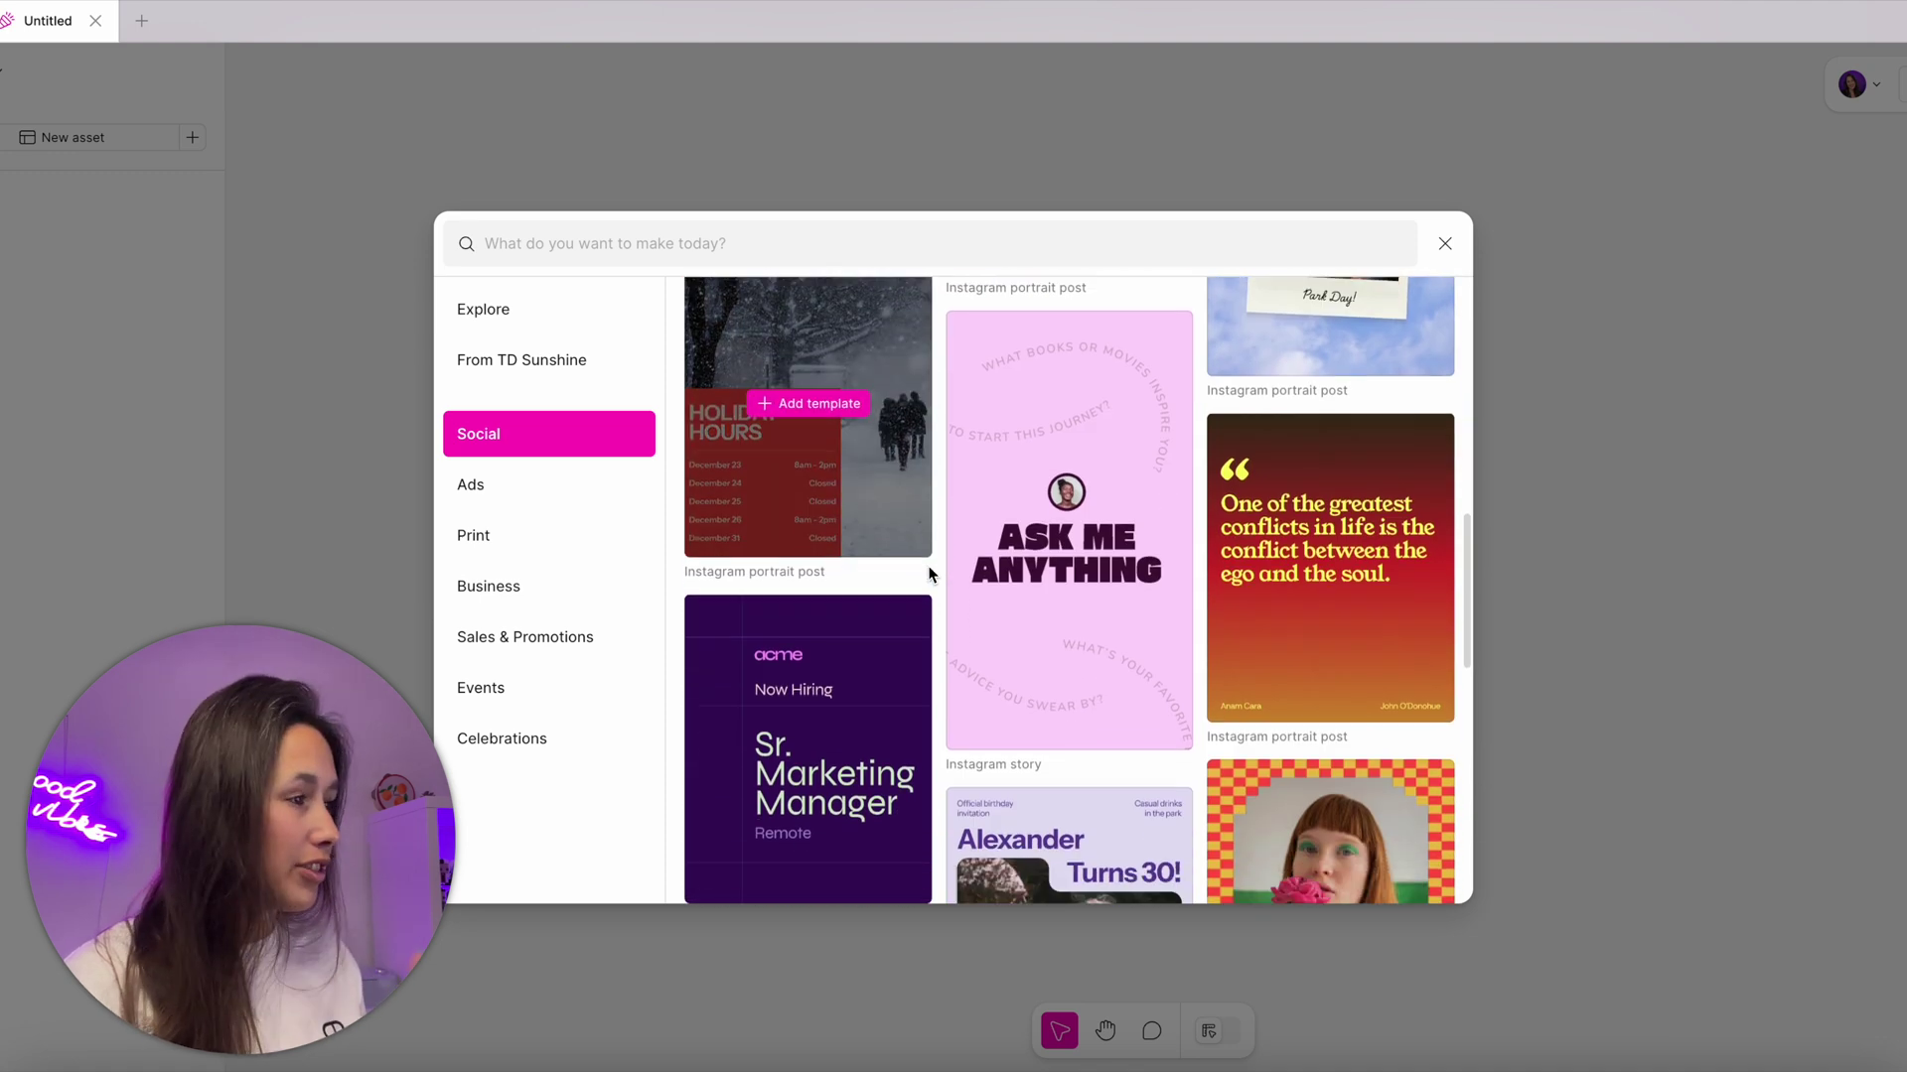
scroll(927, 571, down, 2)
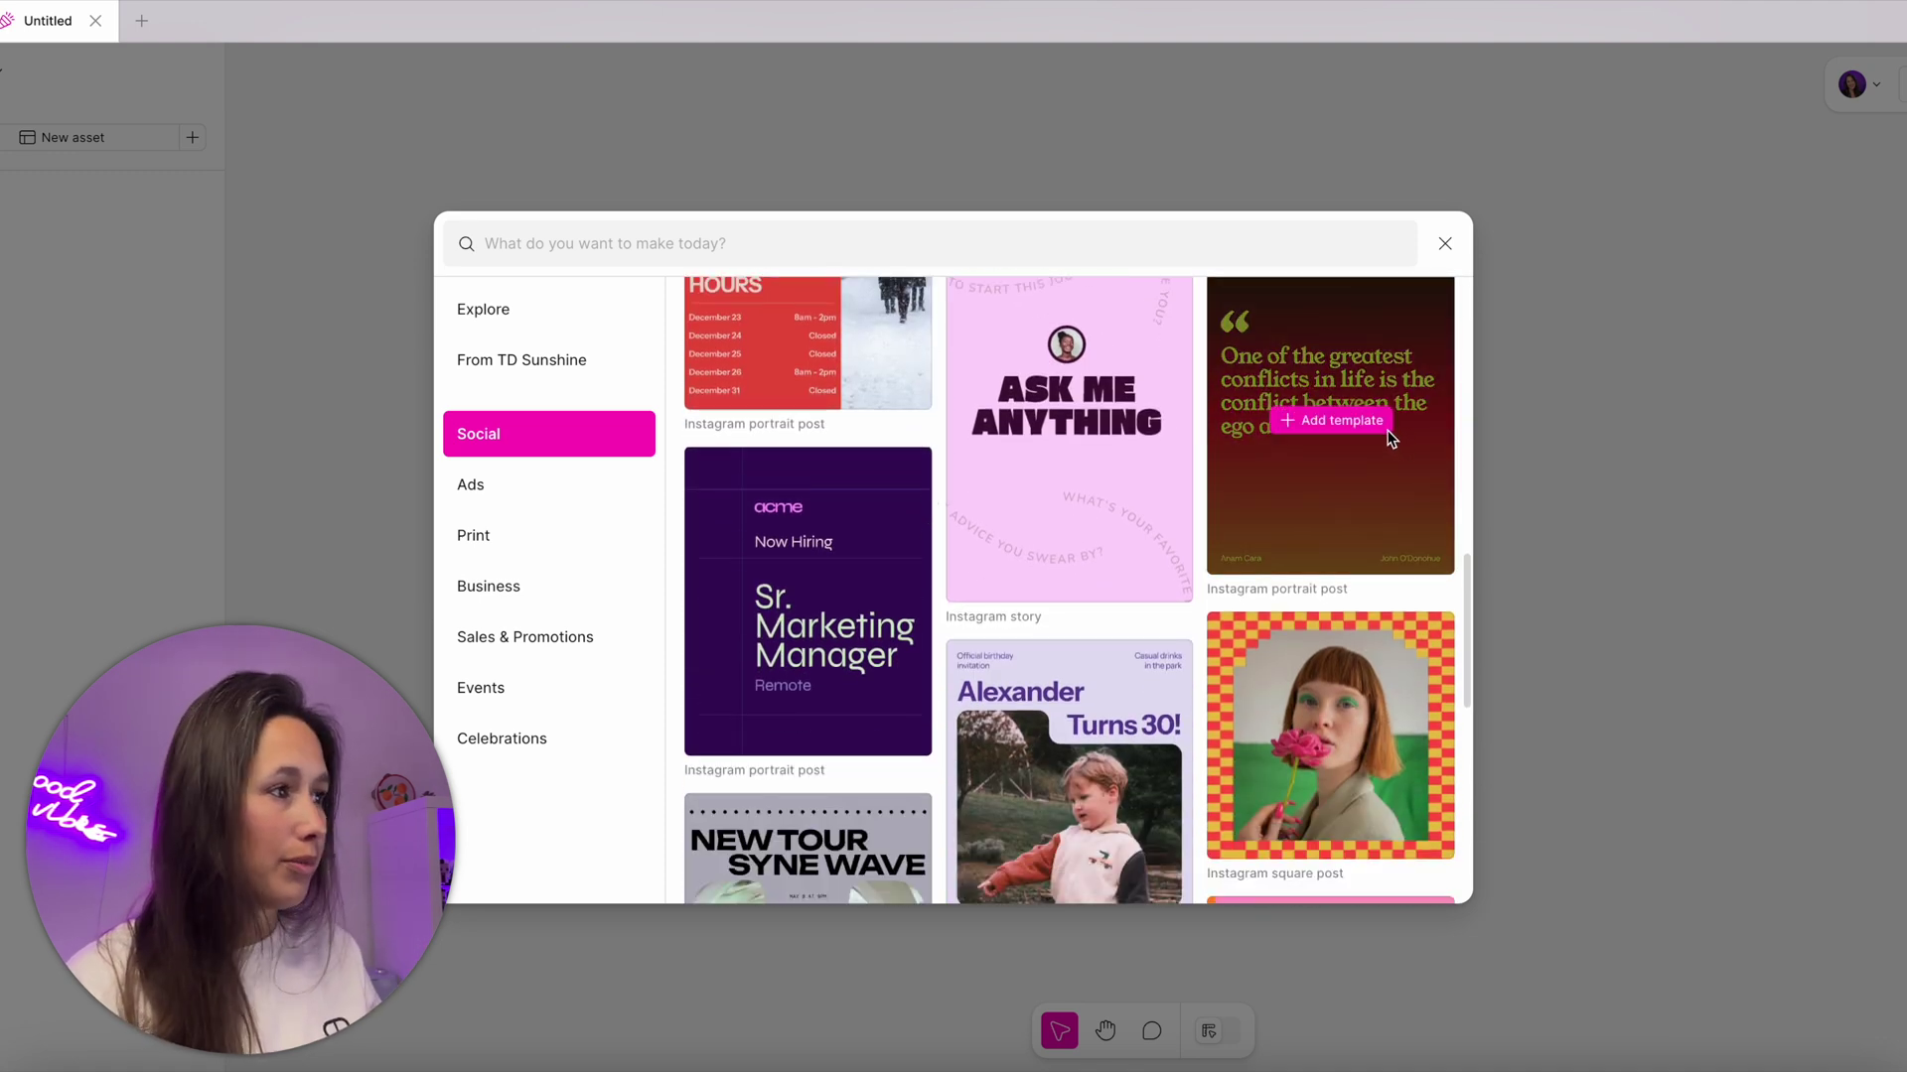
click(1390, 433)
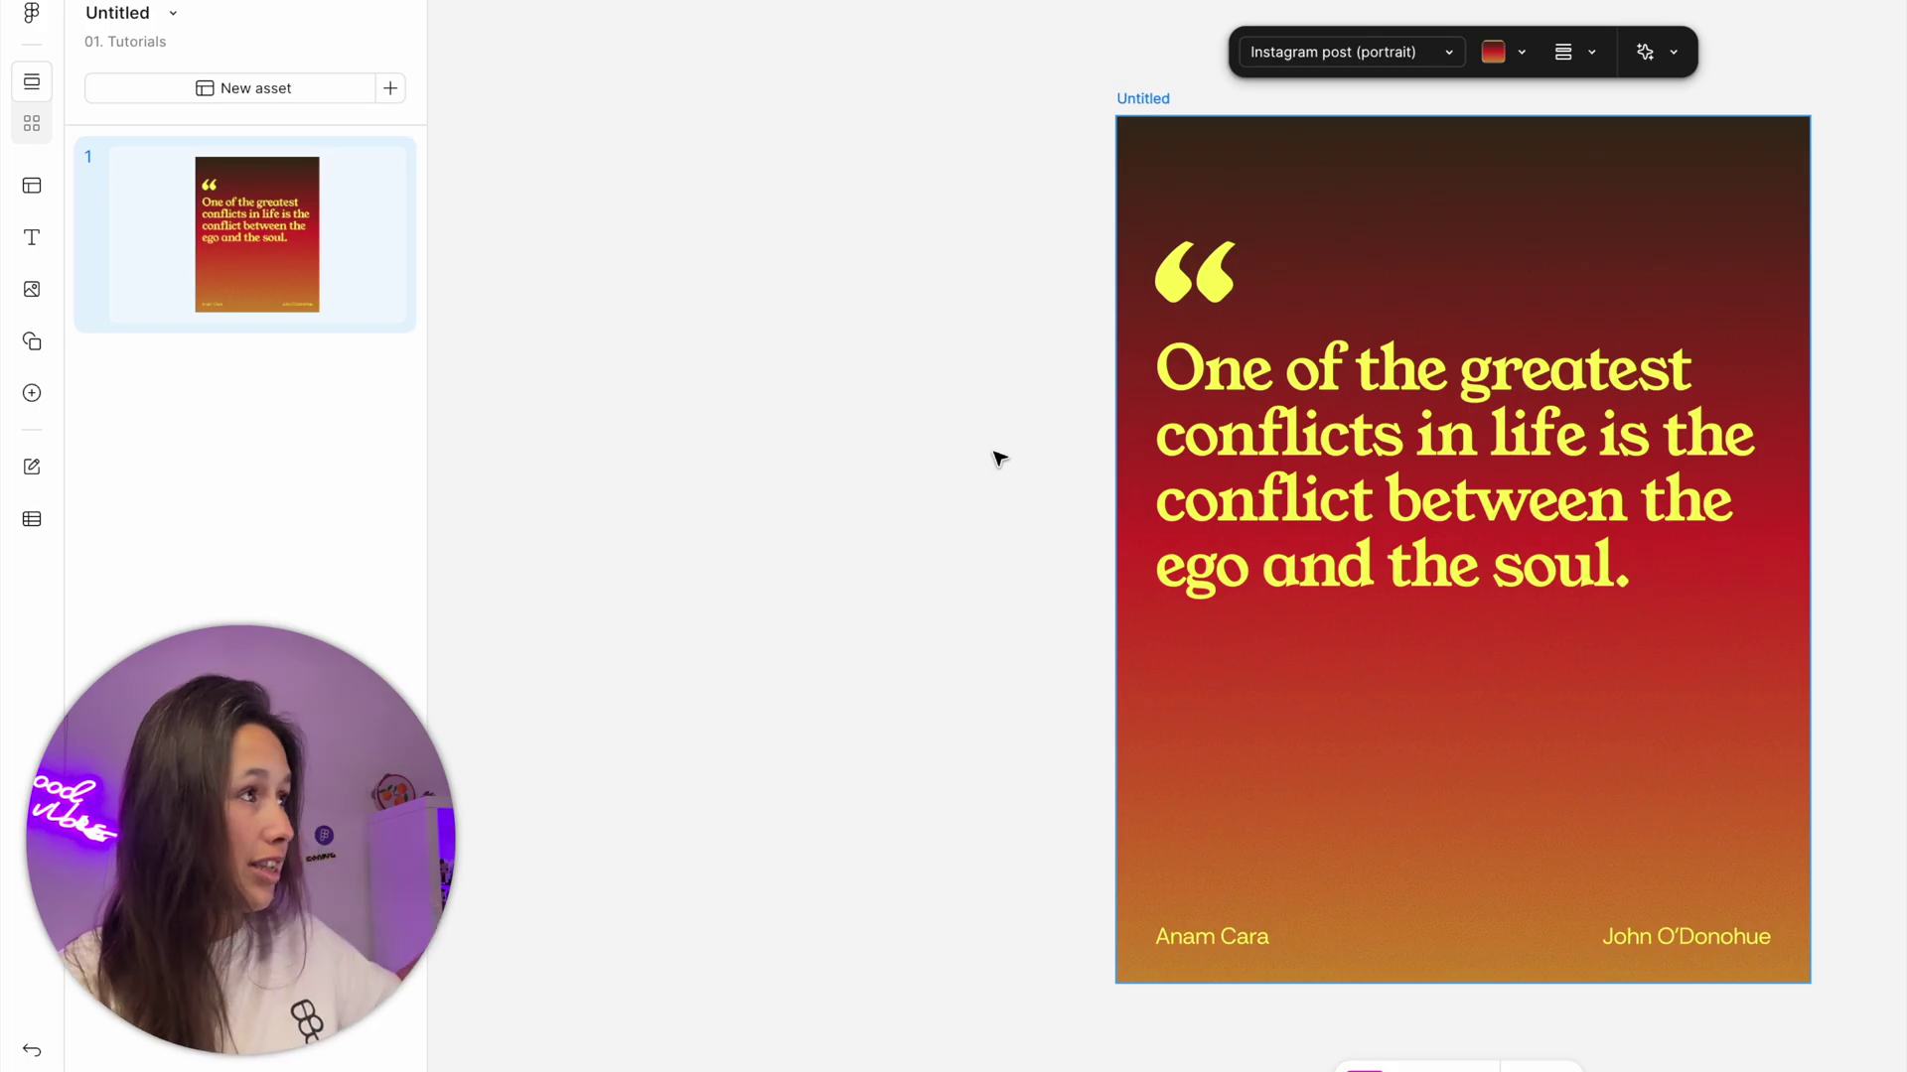
Rename the untitled file to 'posts'.
double_click(108, 10)
text(posts)
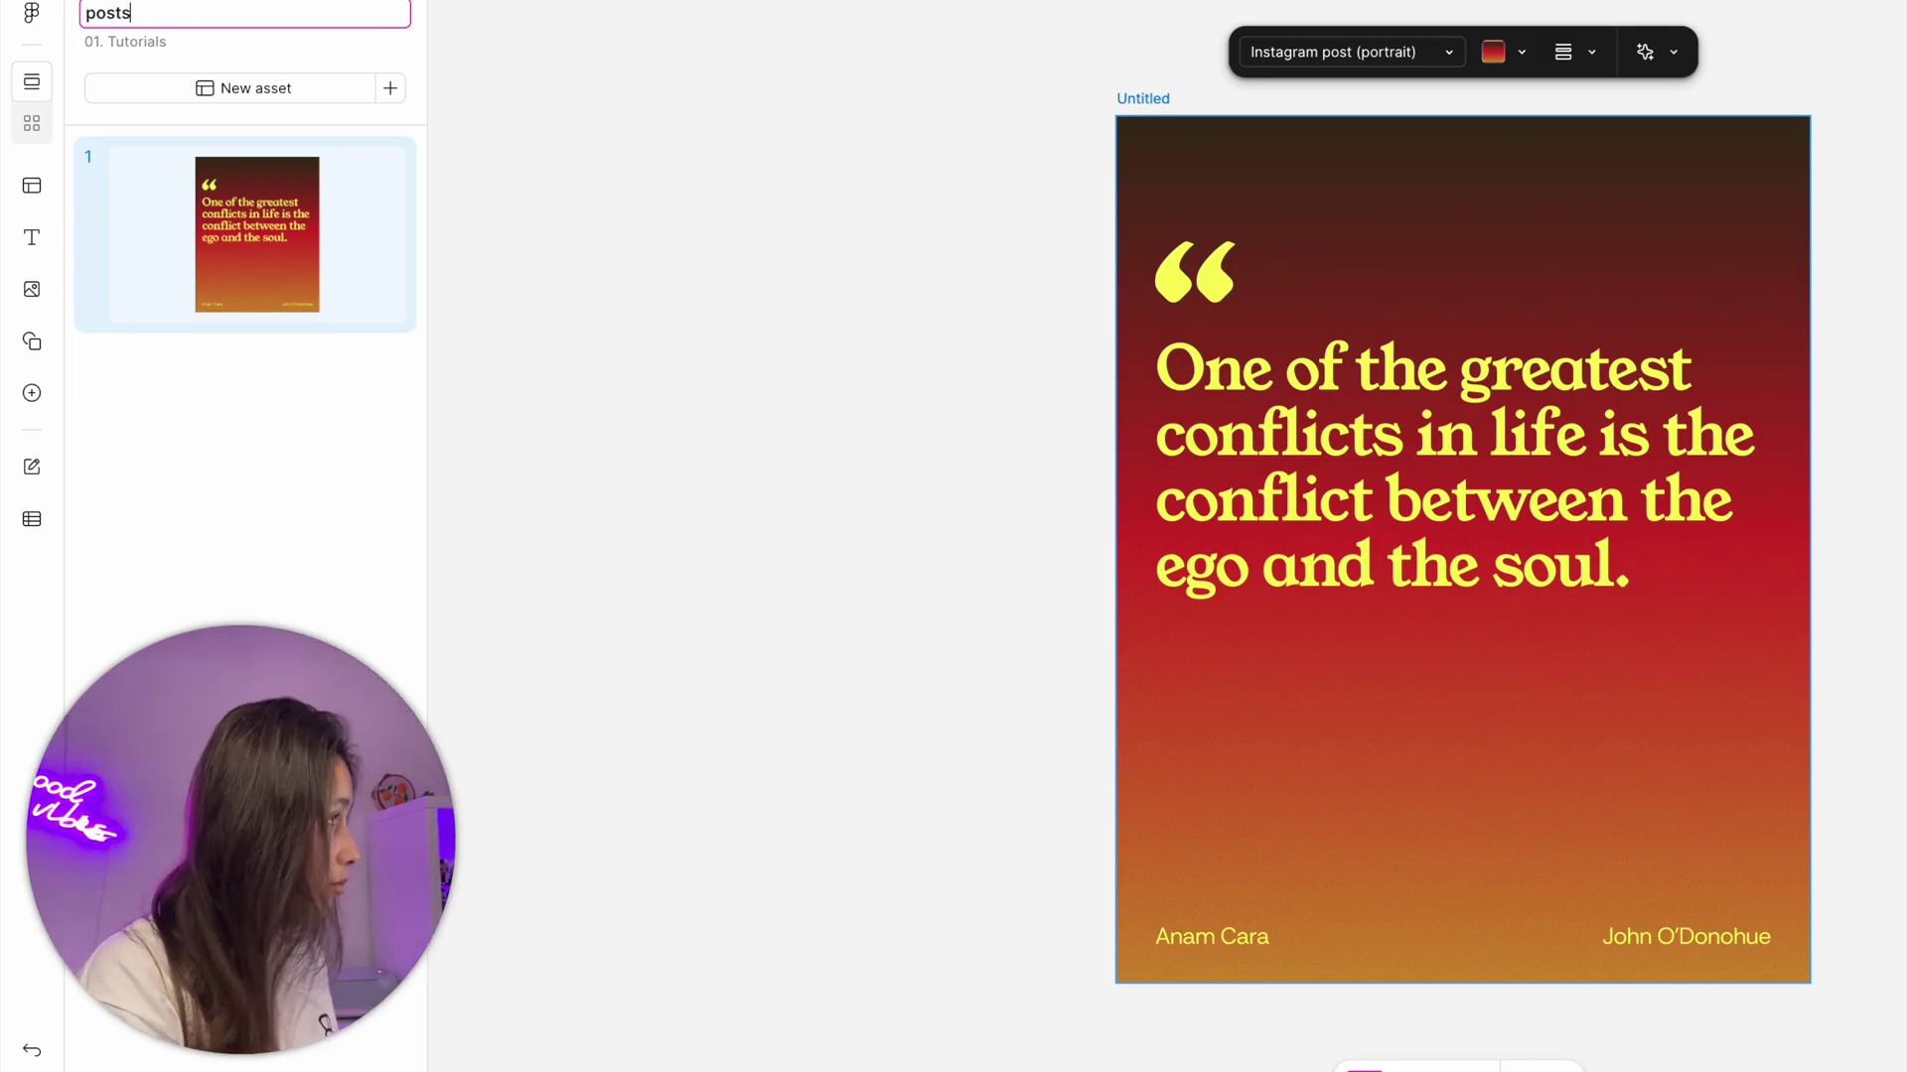
key(Return)
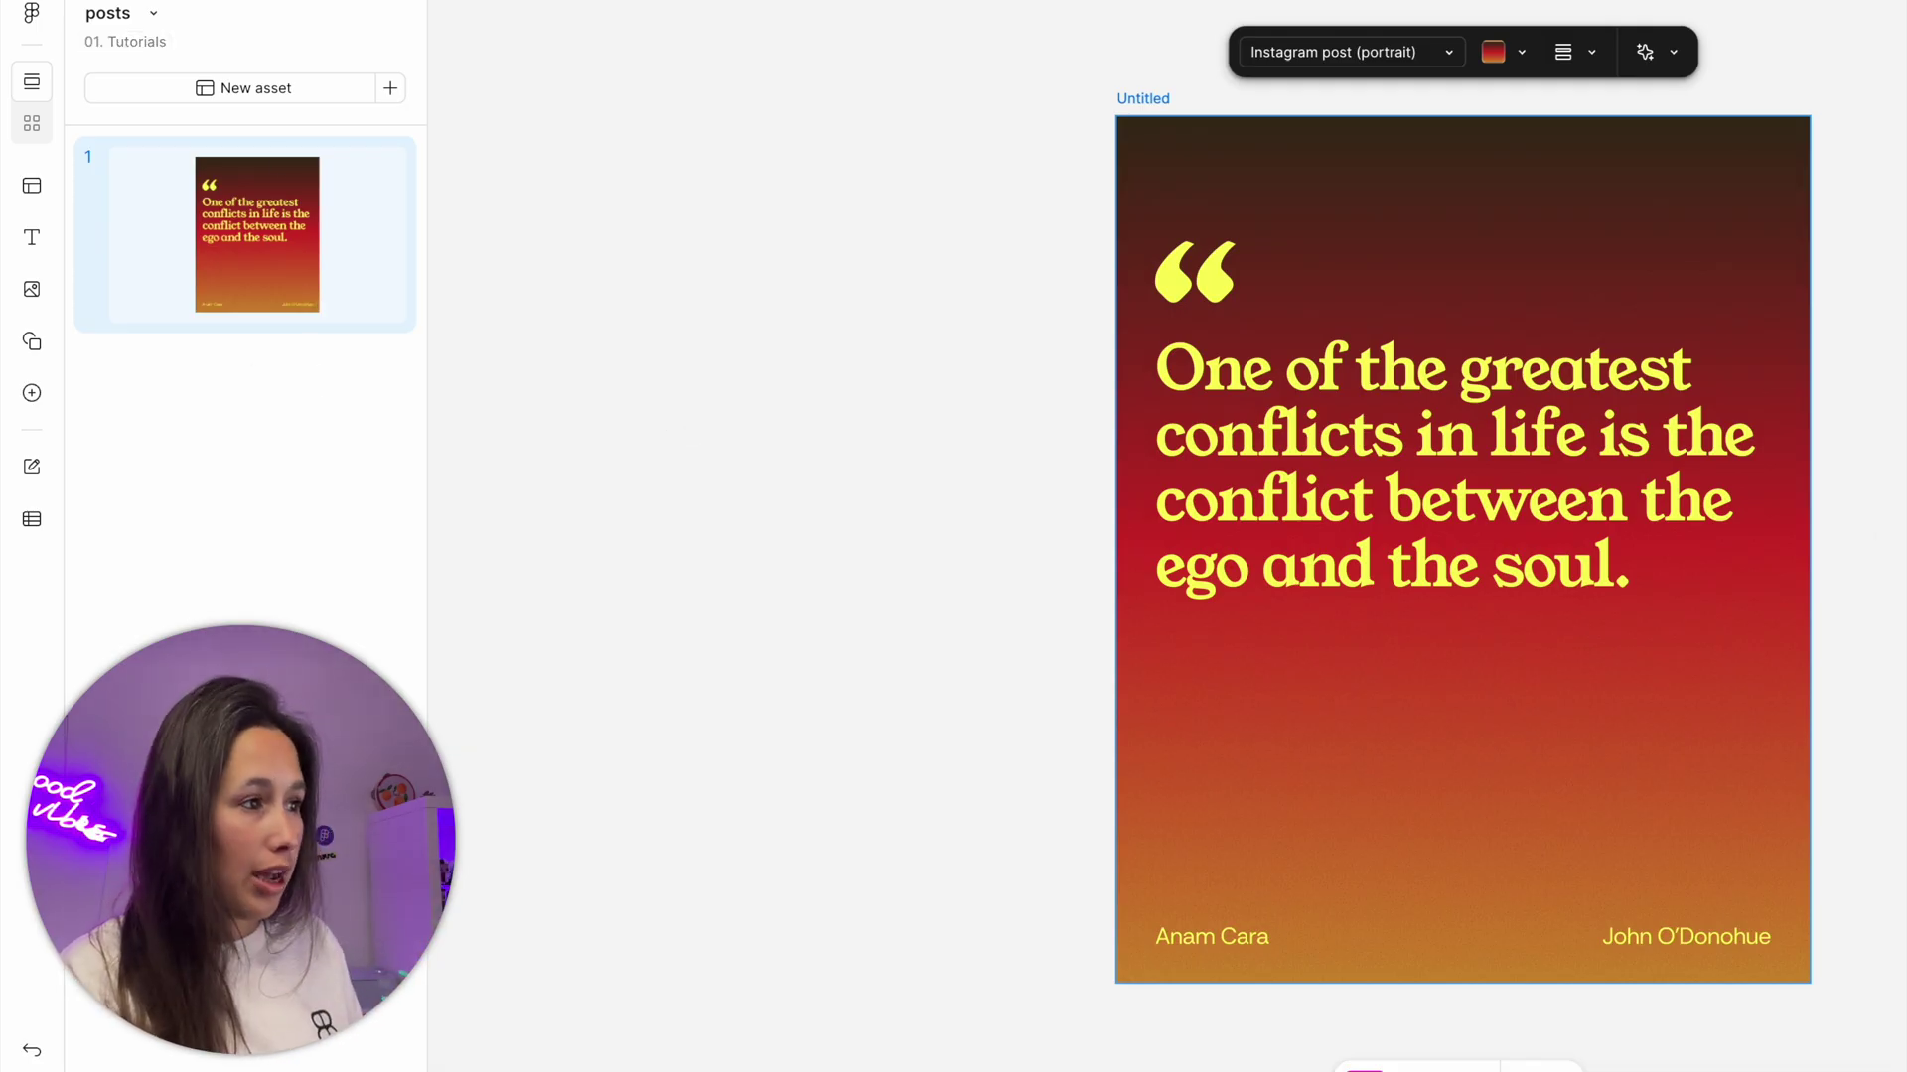
Duplicate the quote asset and replace the second copy's quote text with 'fff'.
click(1847, 537)
click(1188, 118)
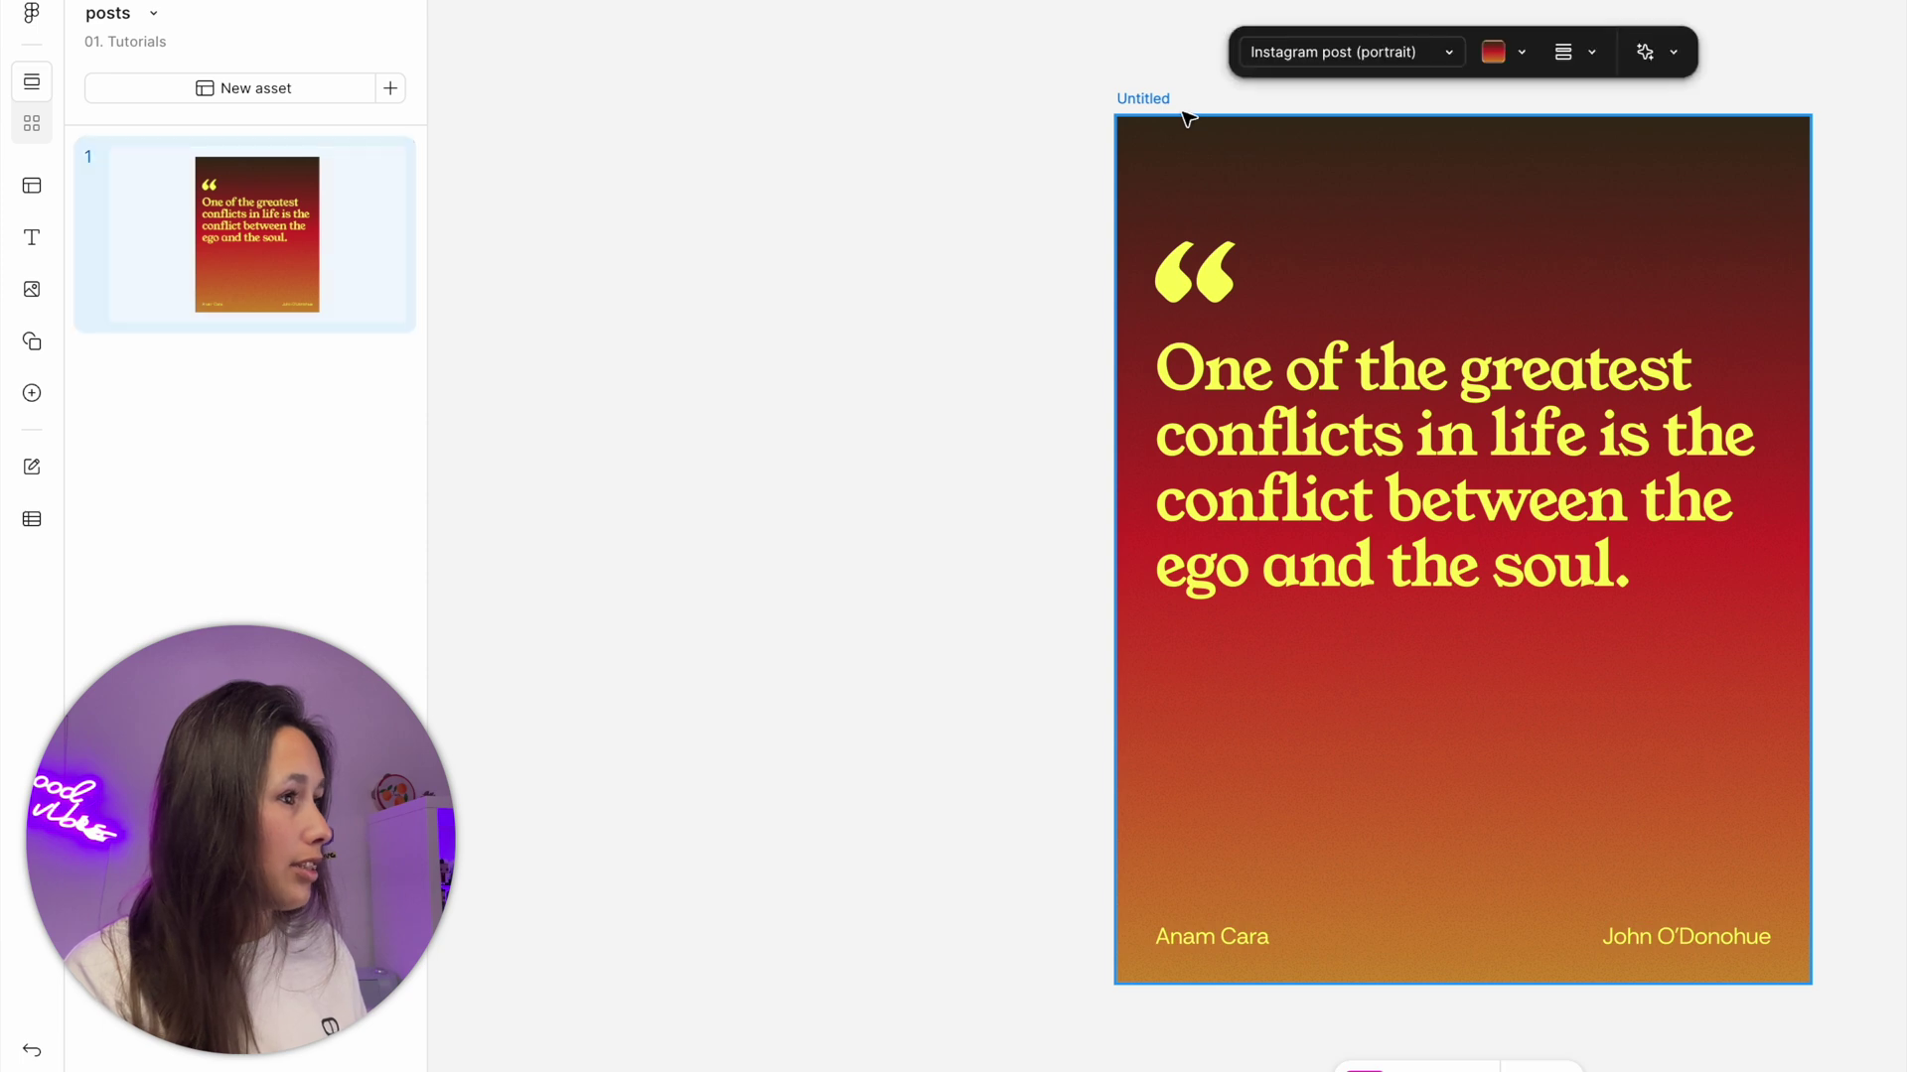
key(ctrl+d)
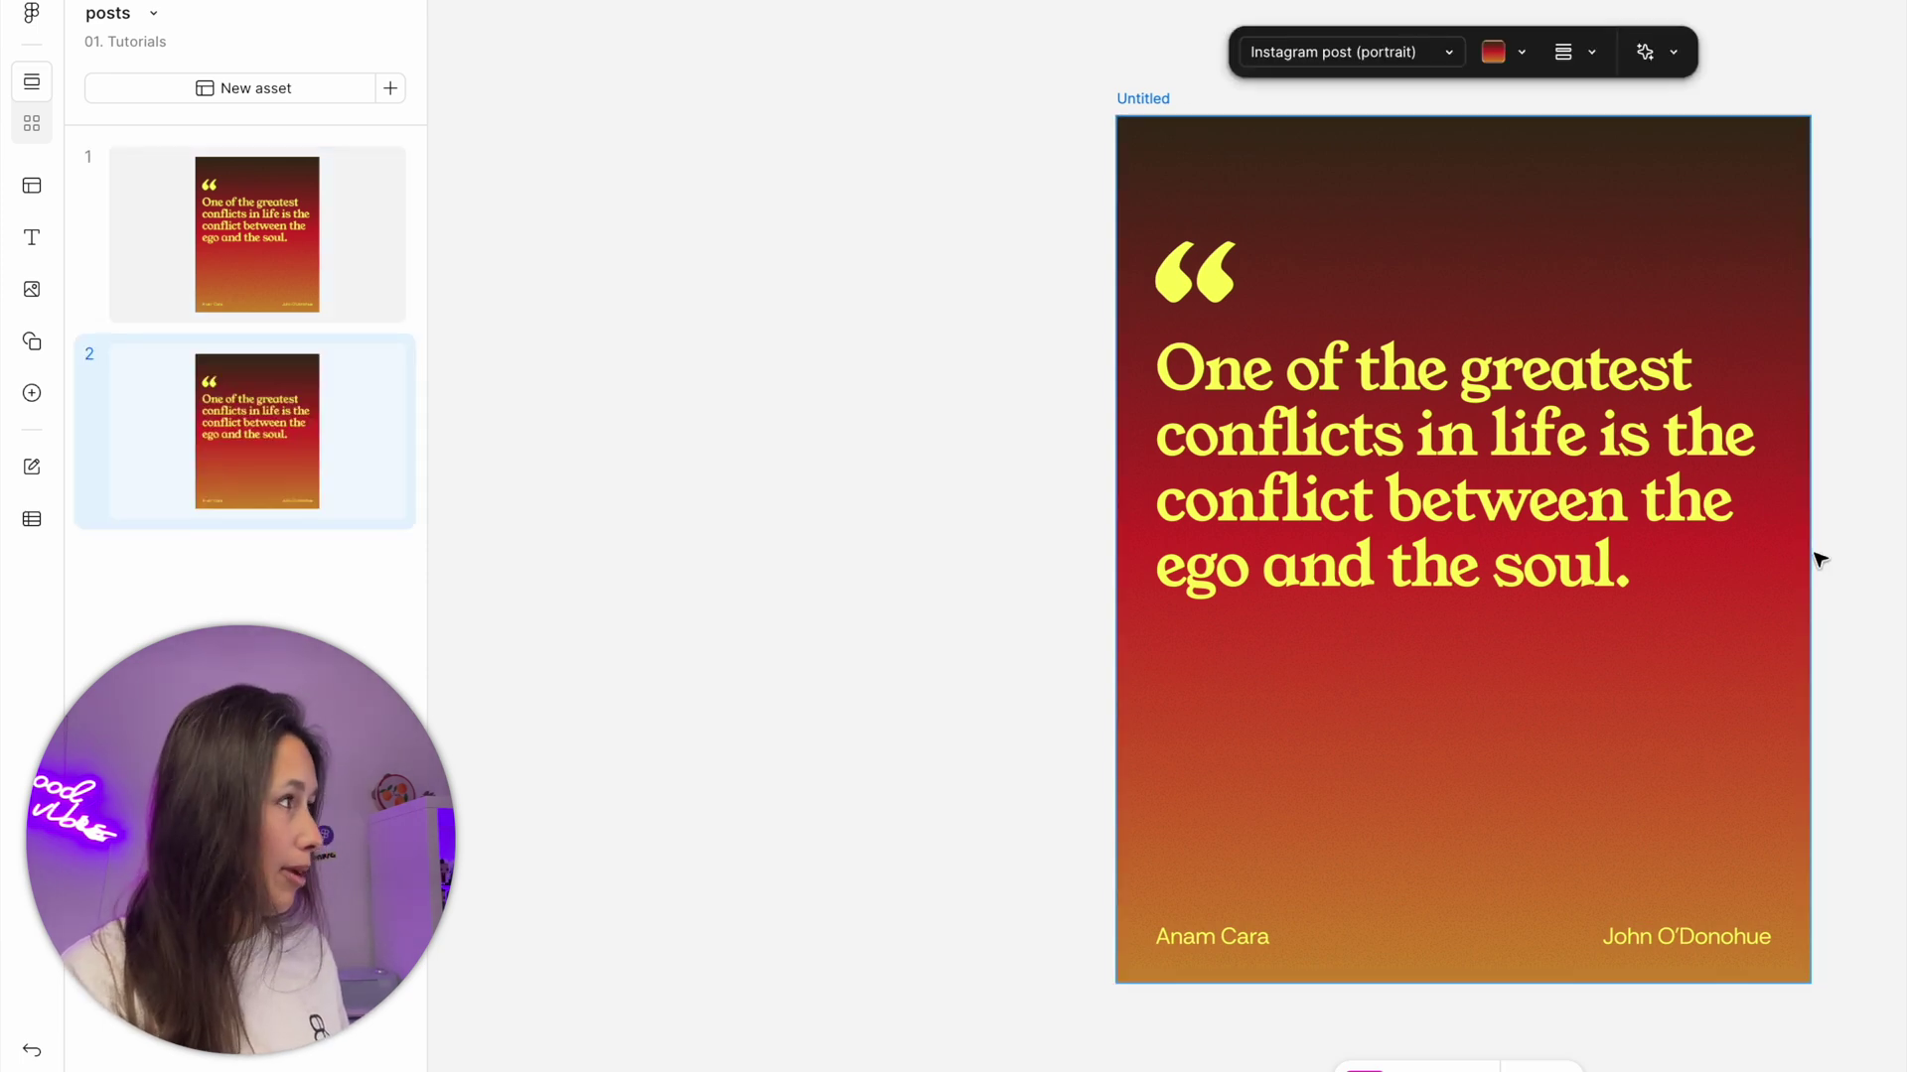
click(322, 232)
click(307, 421)
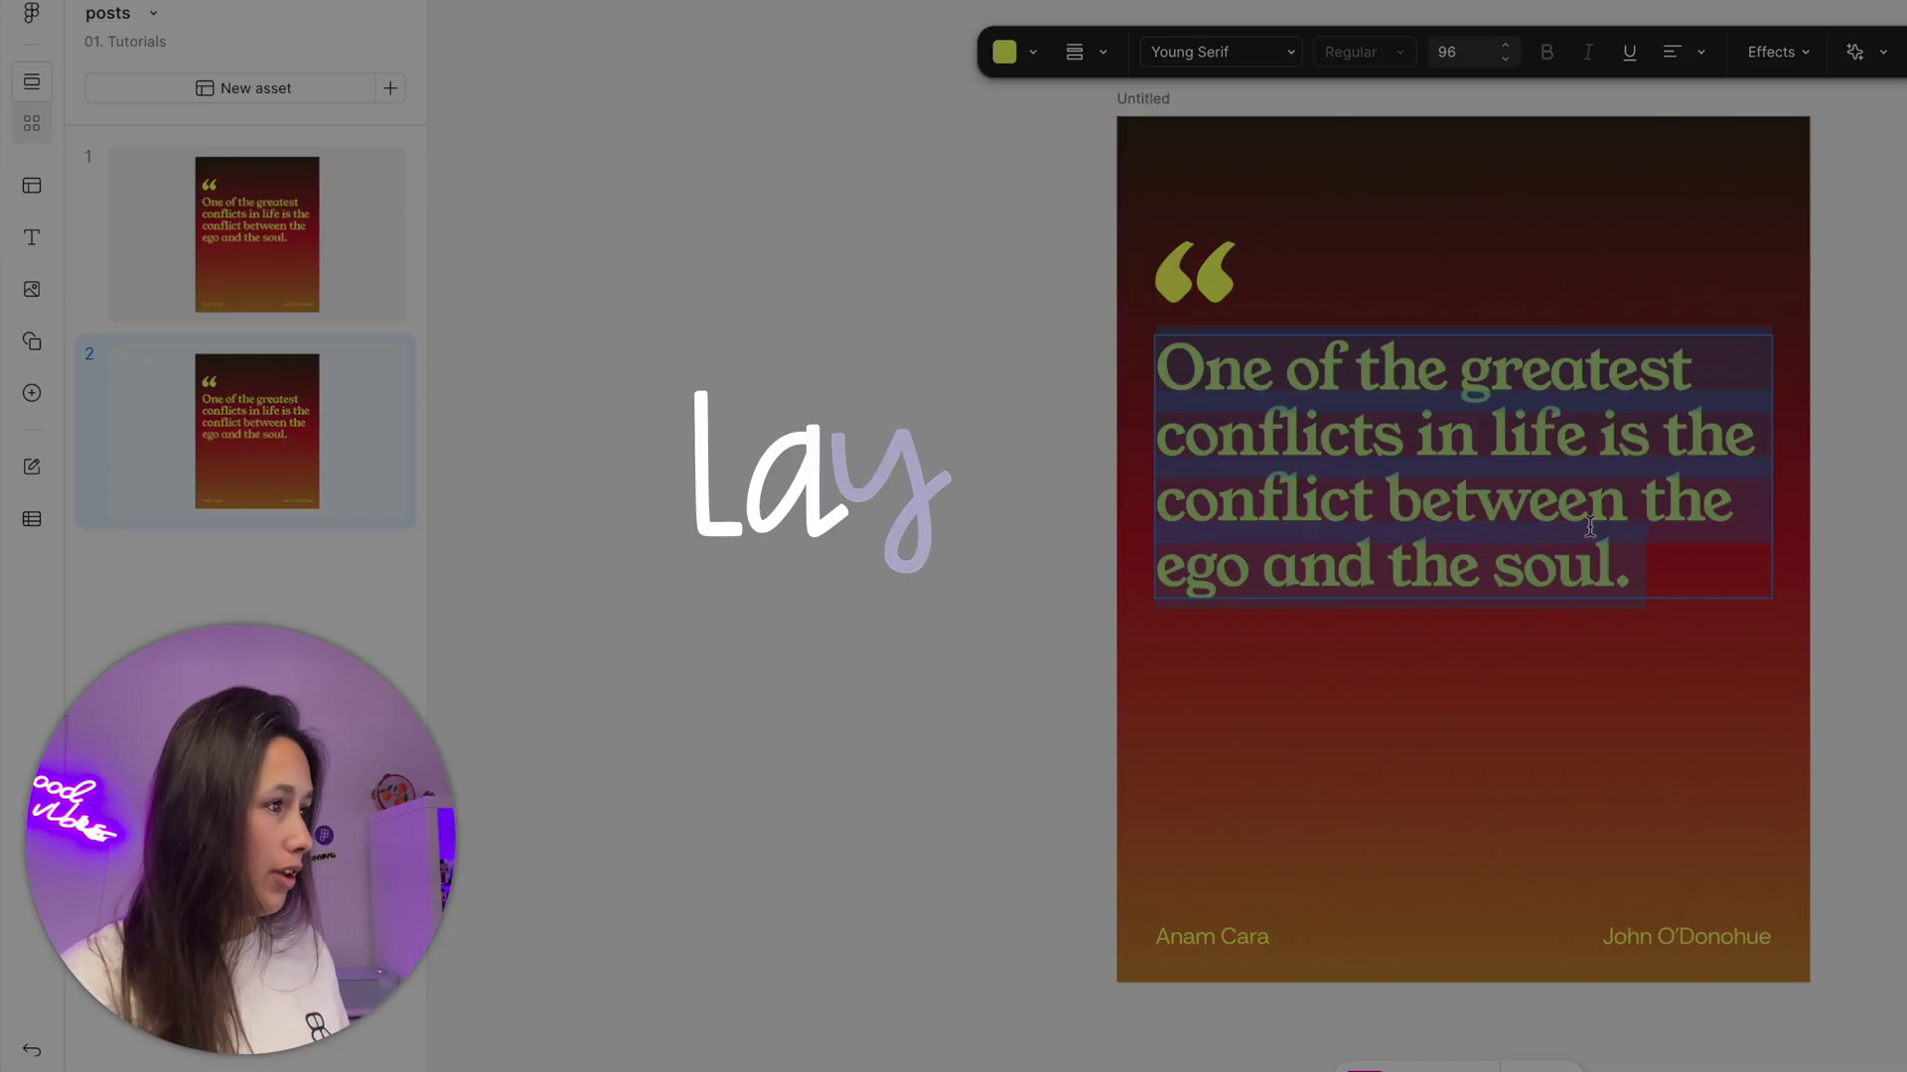
text(fff)
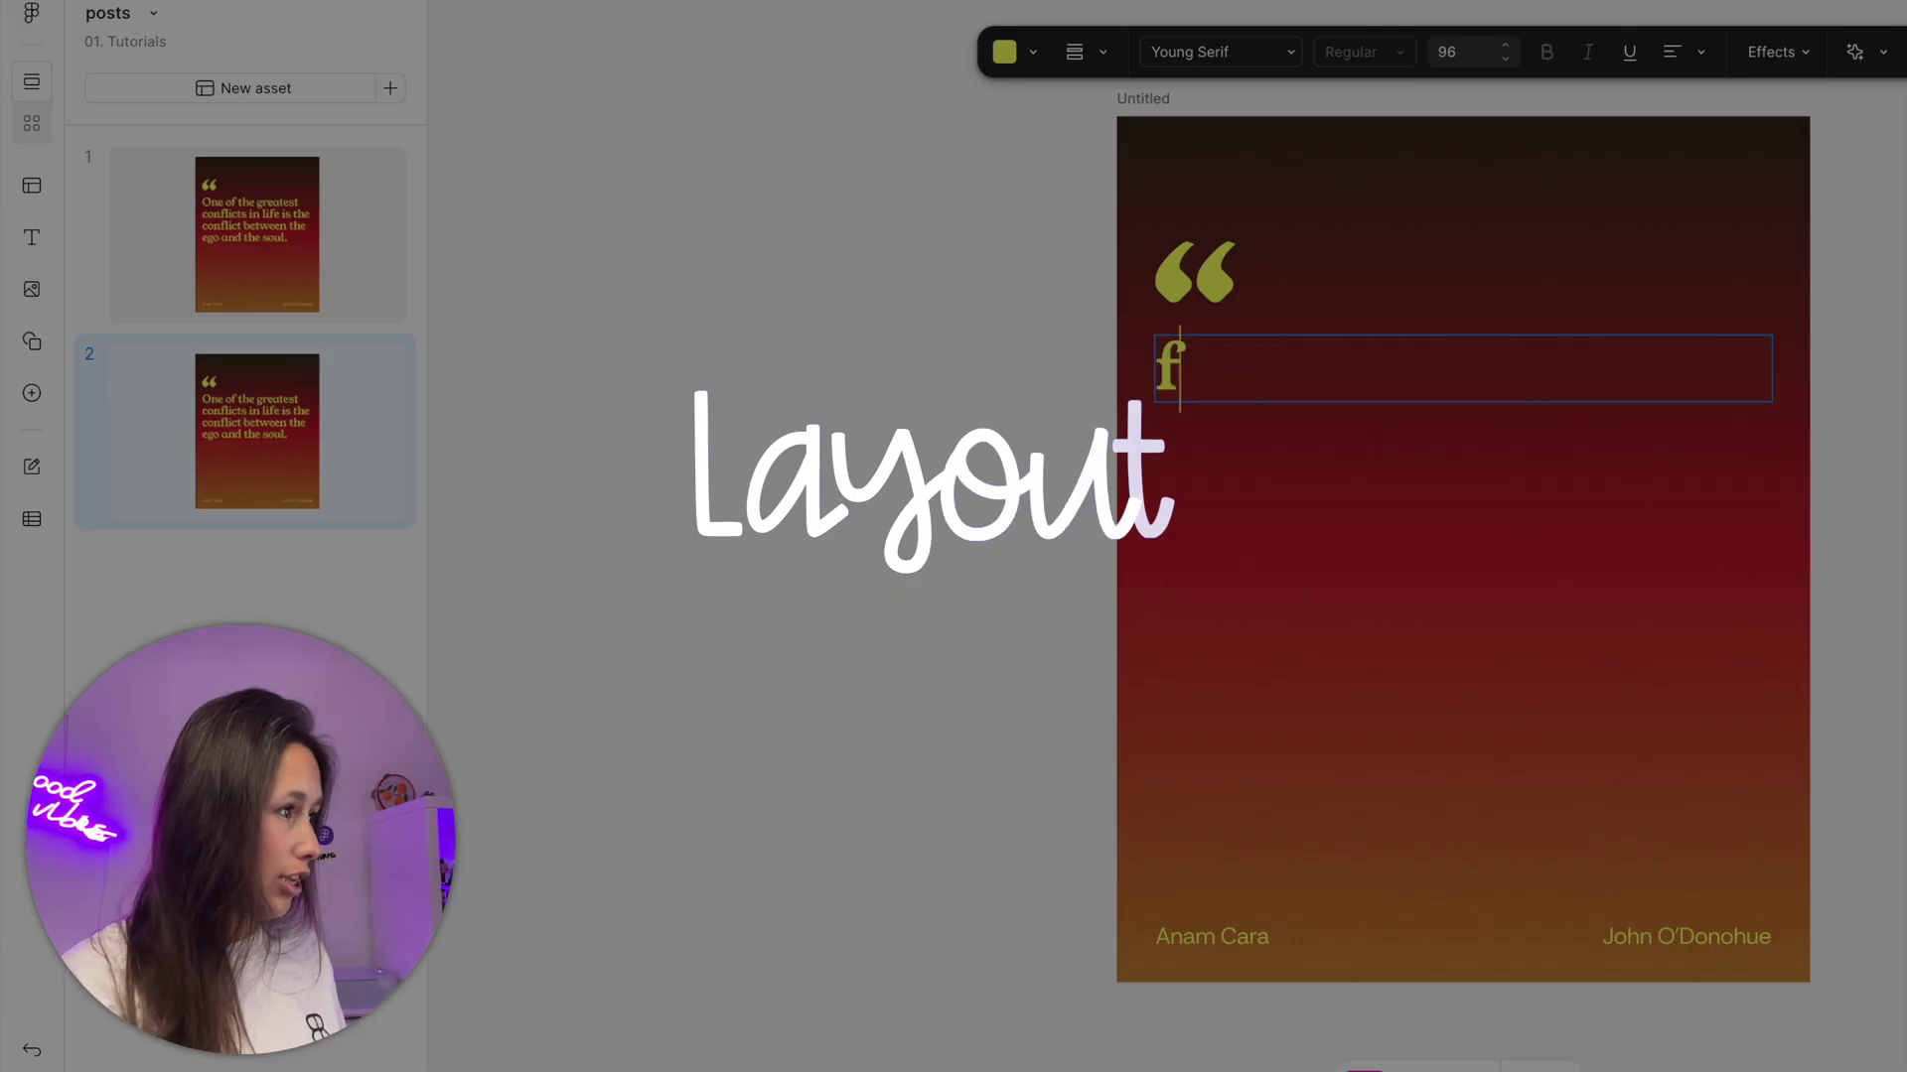
click(337, 254)
click(290, 407)
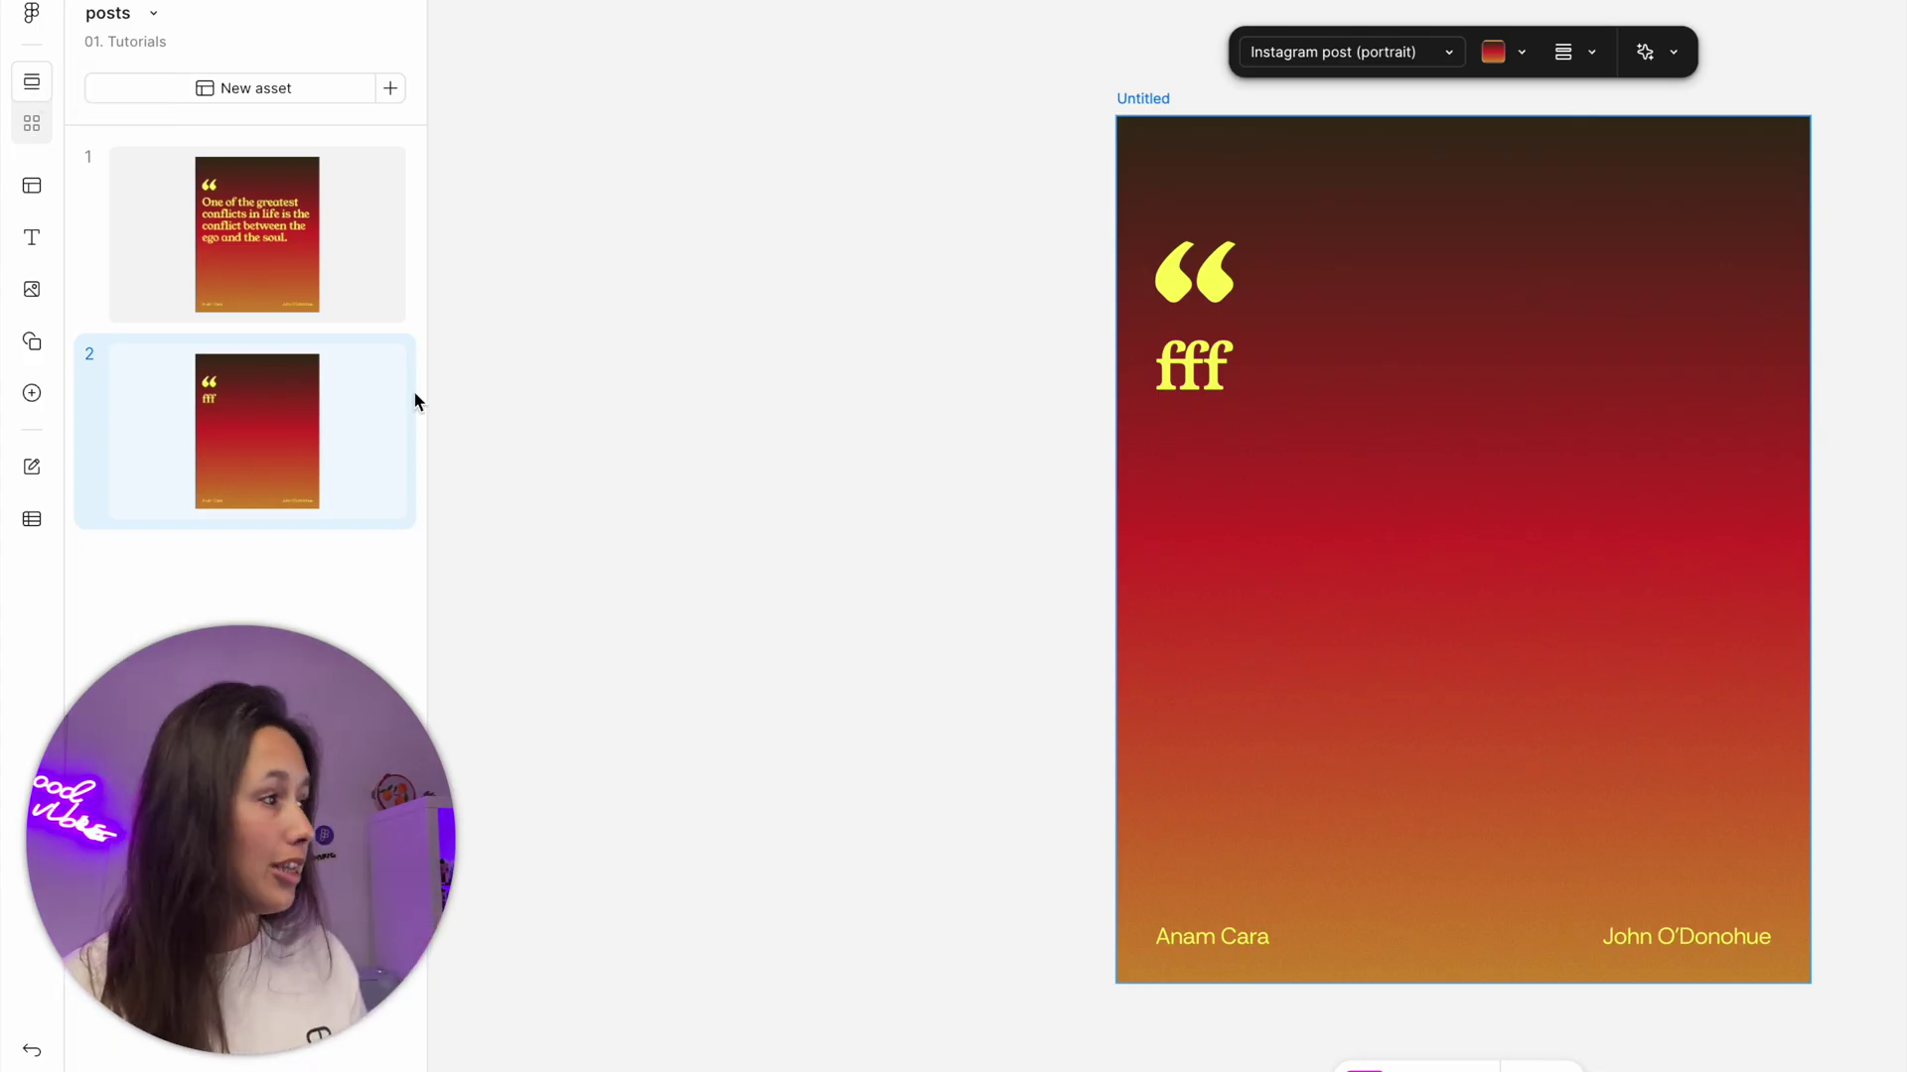
Lay out all assets side by side in grid view and add a new asset beside them.
scroll(1075, 502, down, 2)
scroll(971, 456, up, 2)
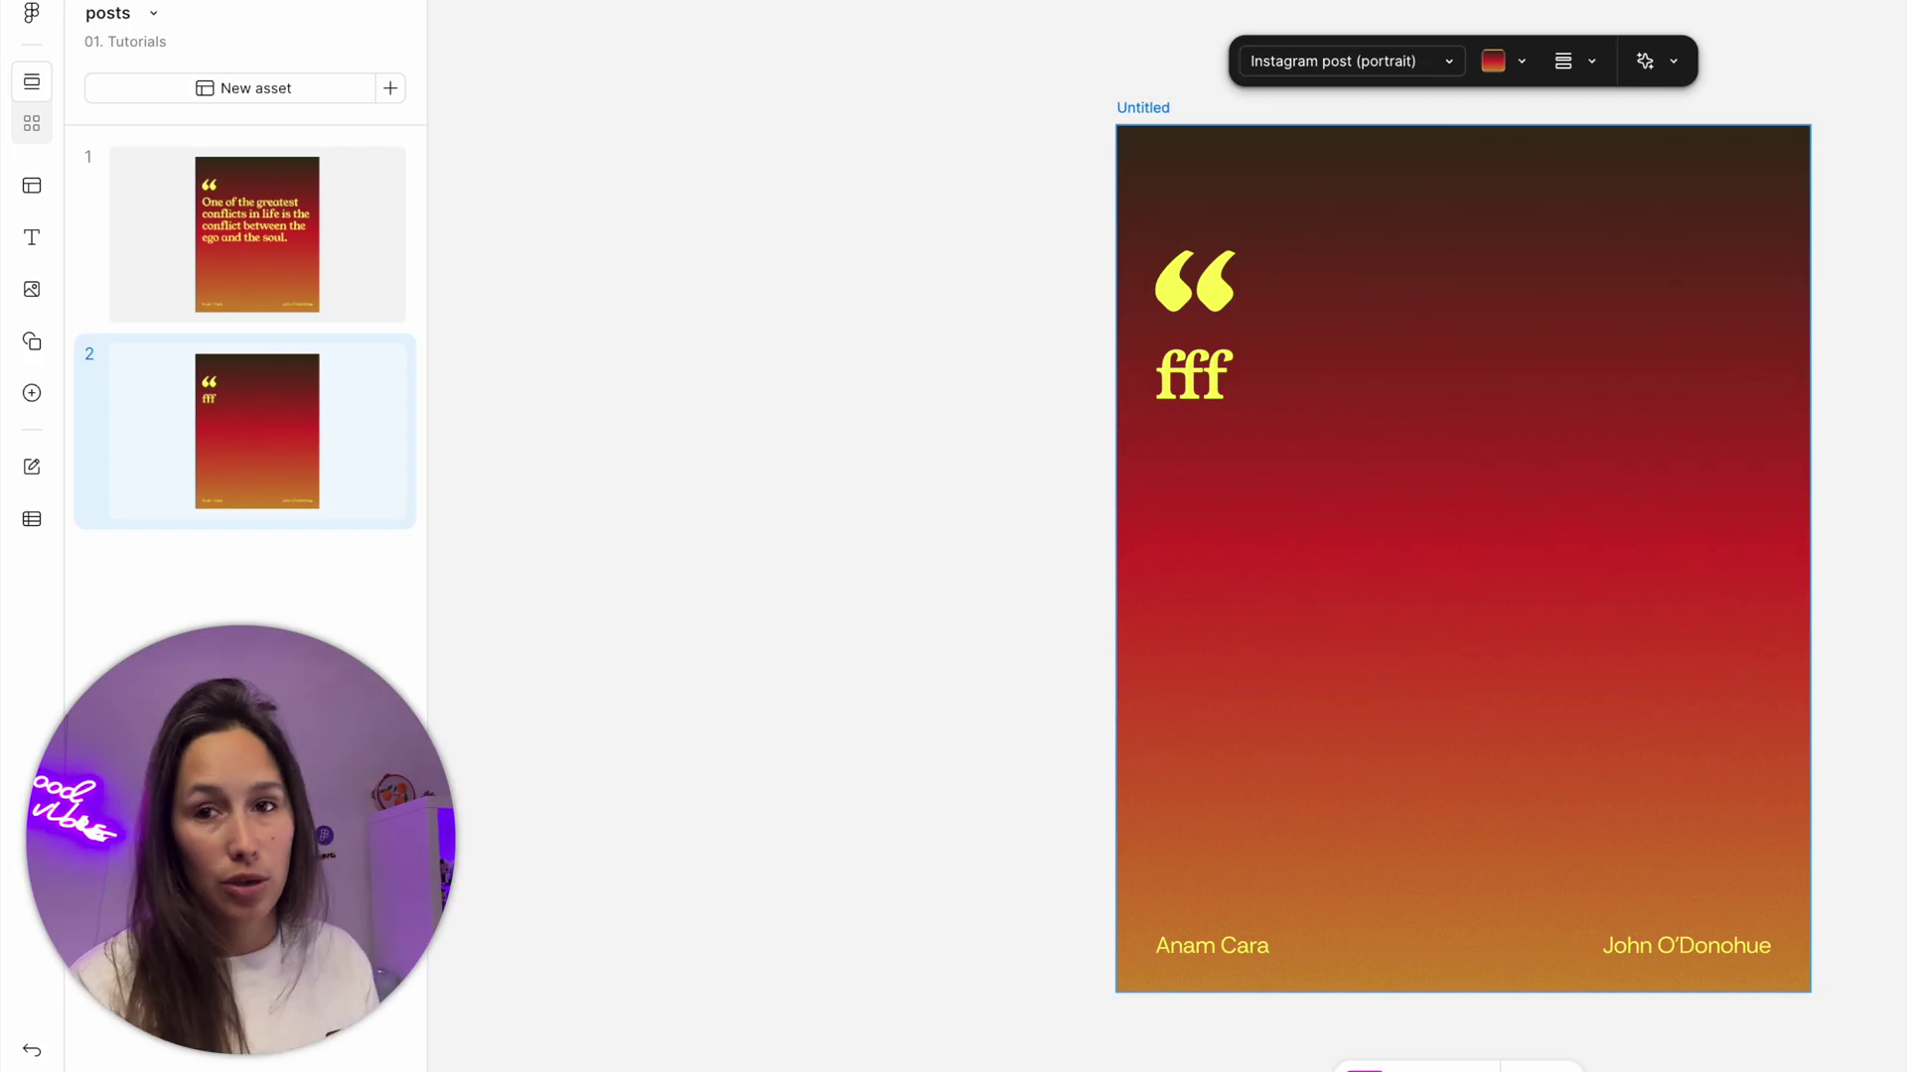
click(31, 123)
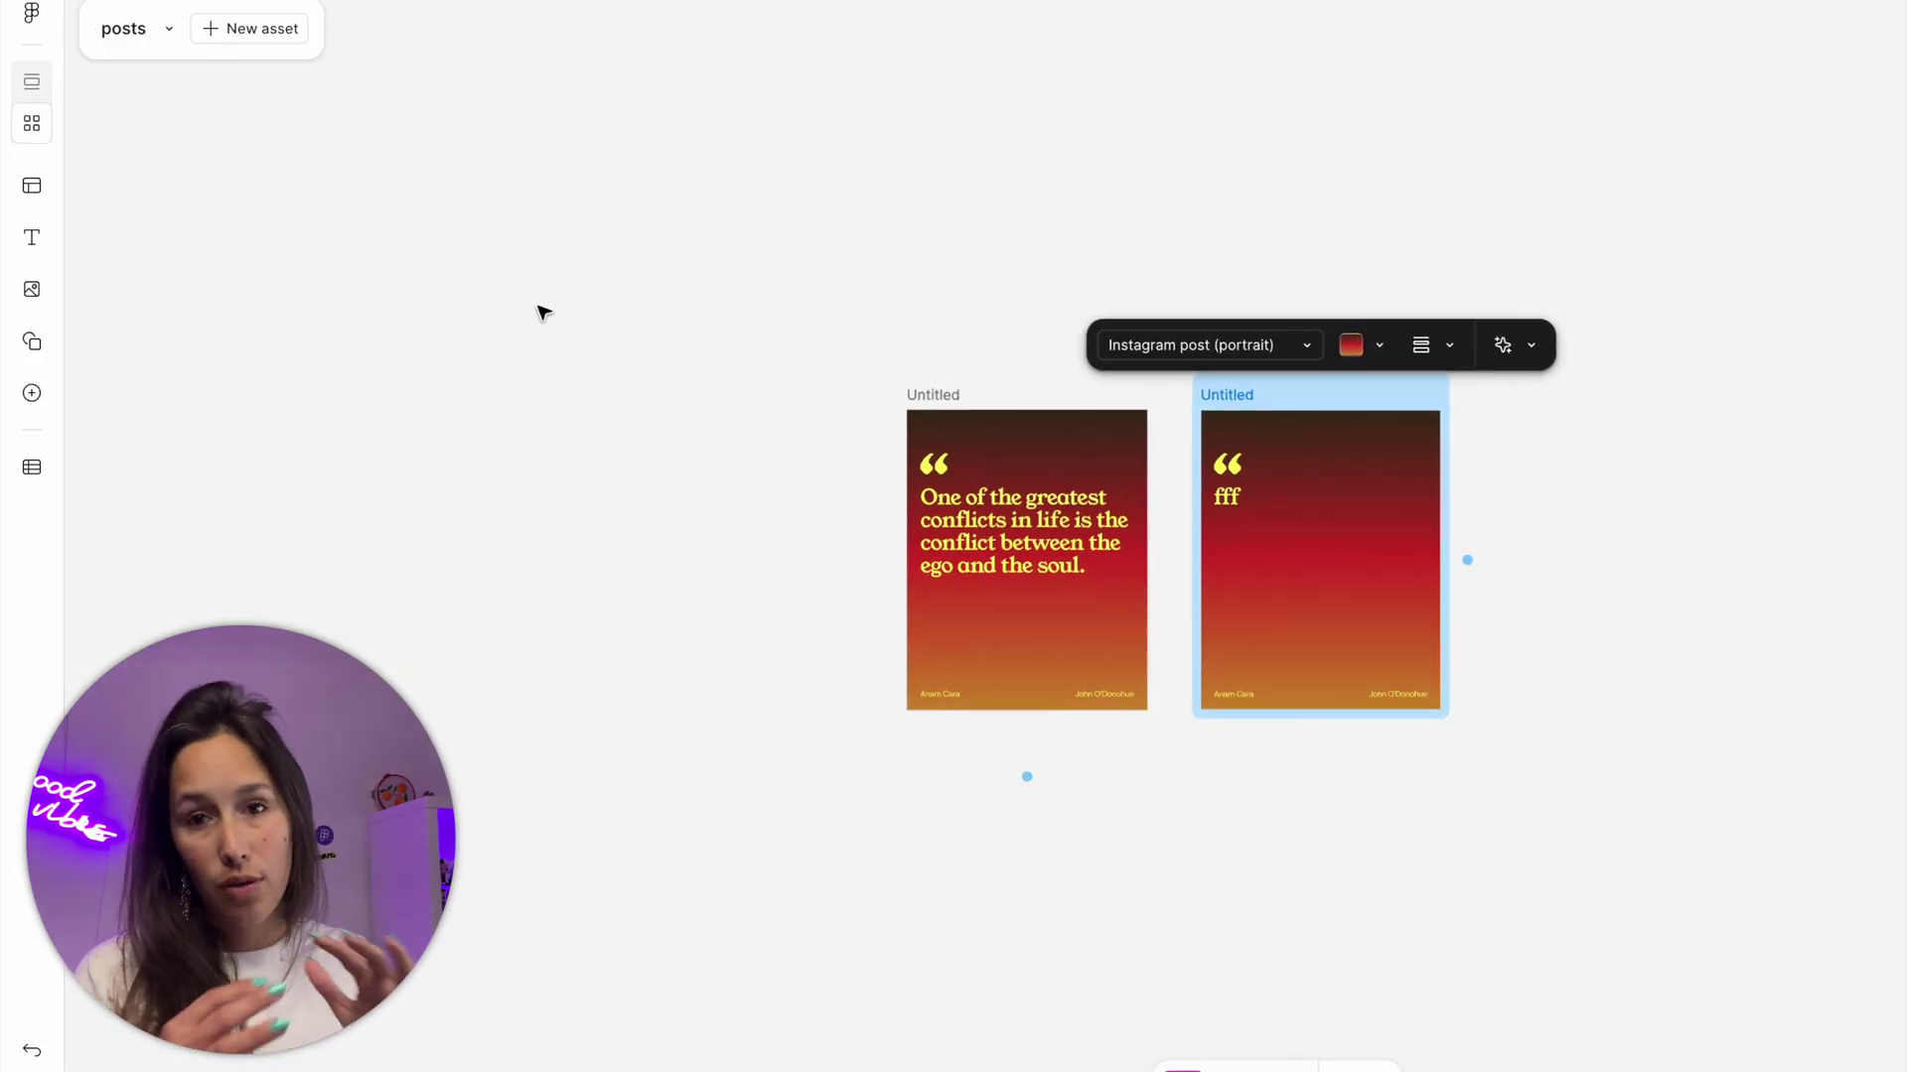
scroll(868, 617, up, 5)
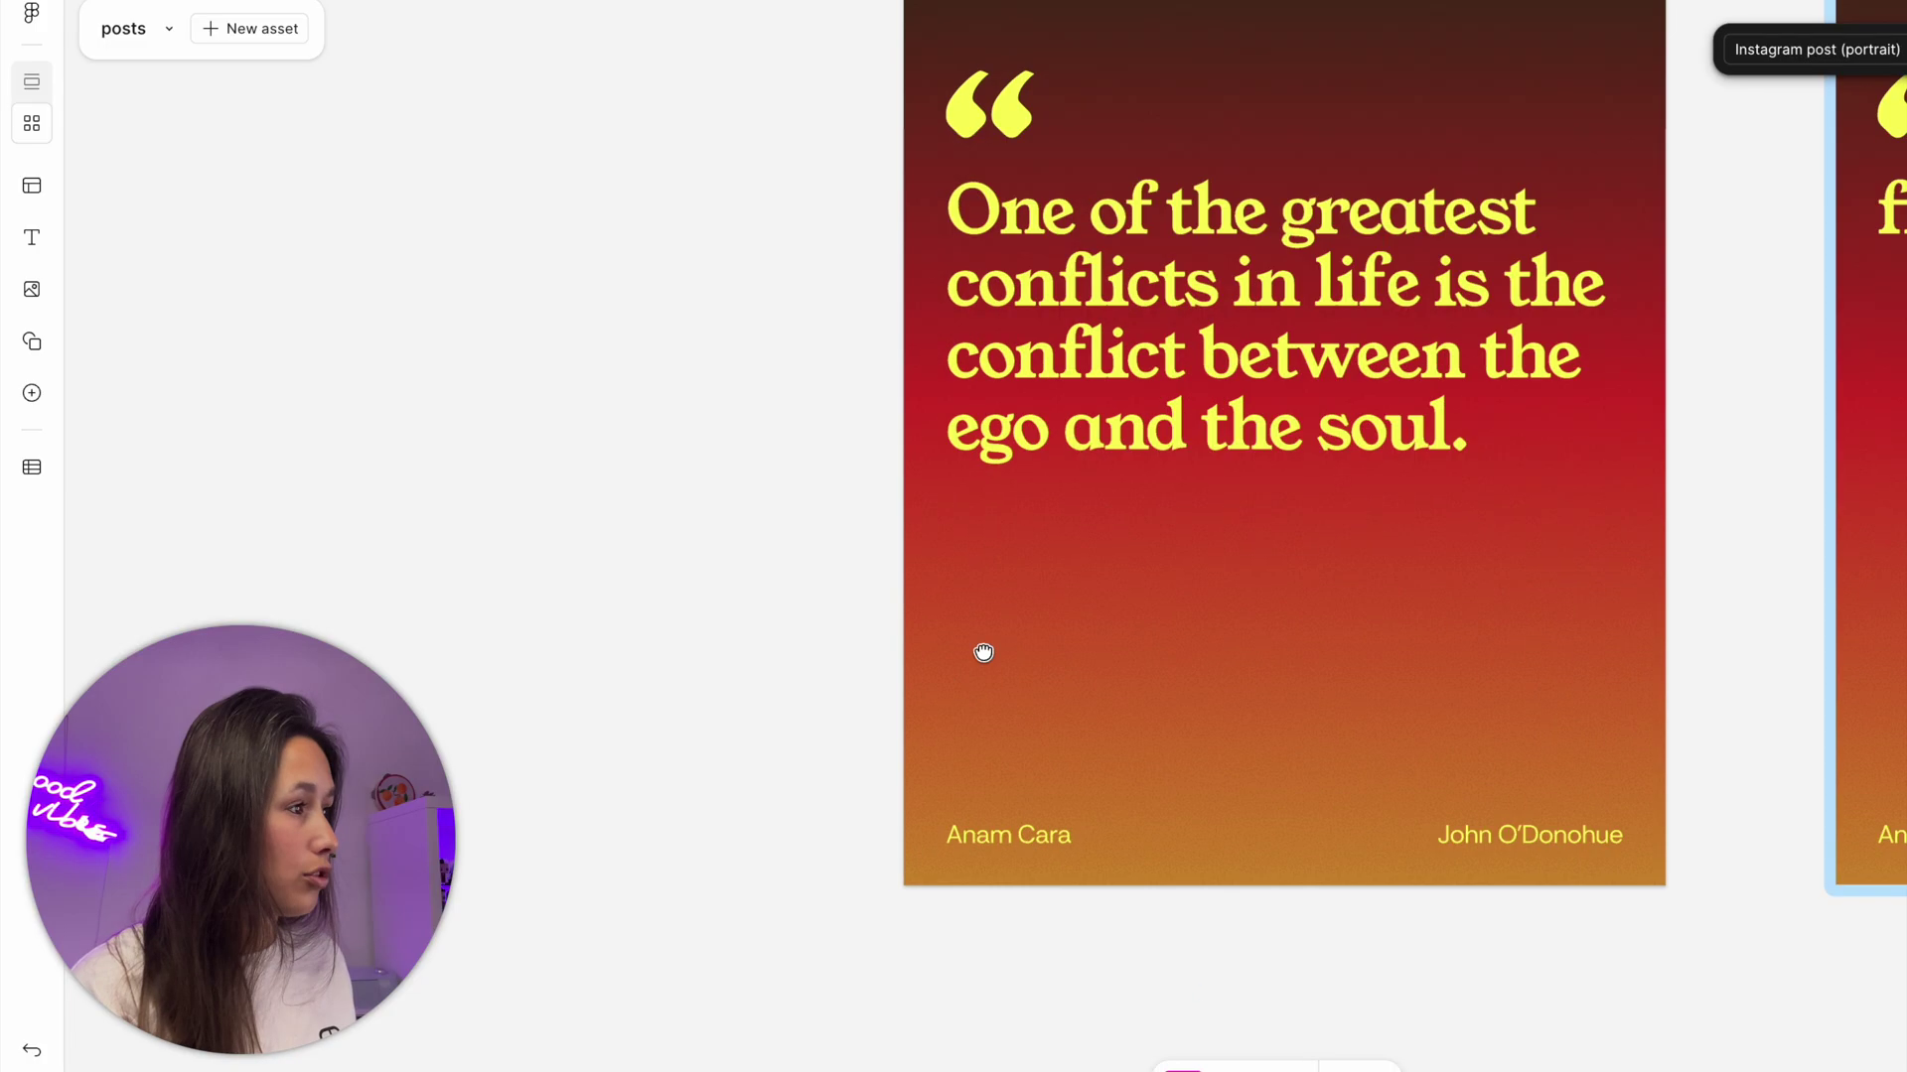
scroll(983, 652, right, 5)
scroll(1882, 647, left, 5)
scroll(1849, 638, down, 3)
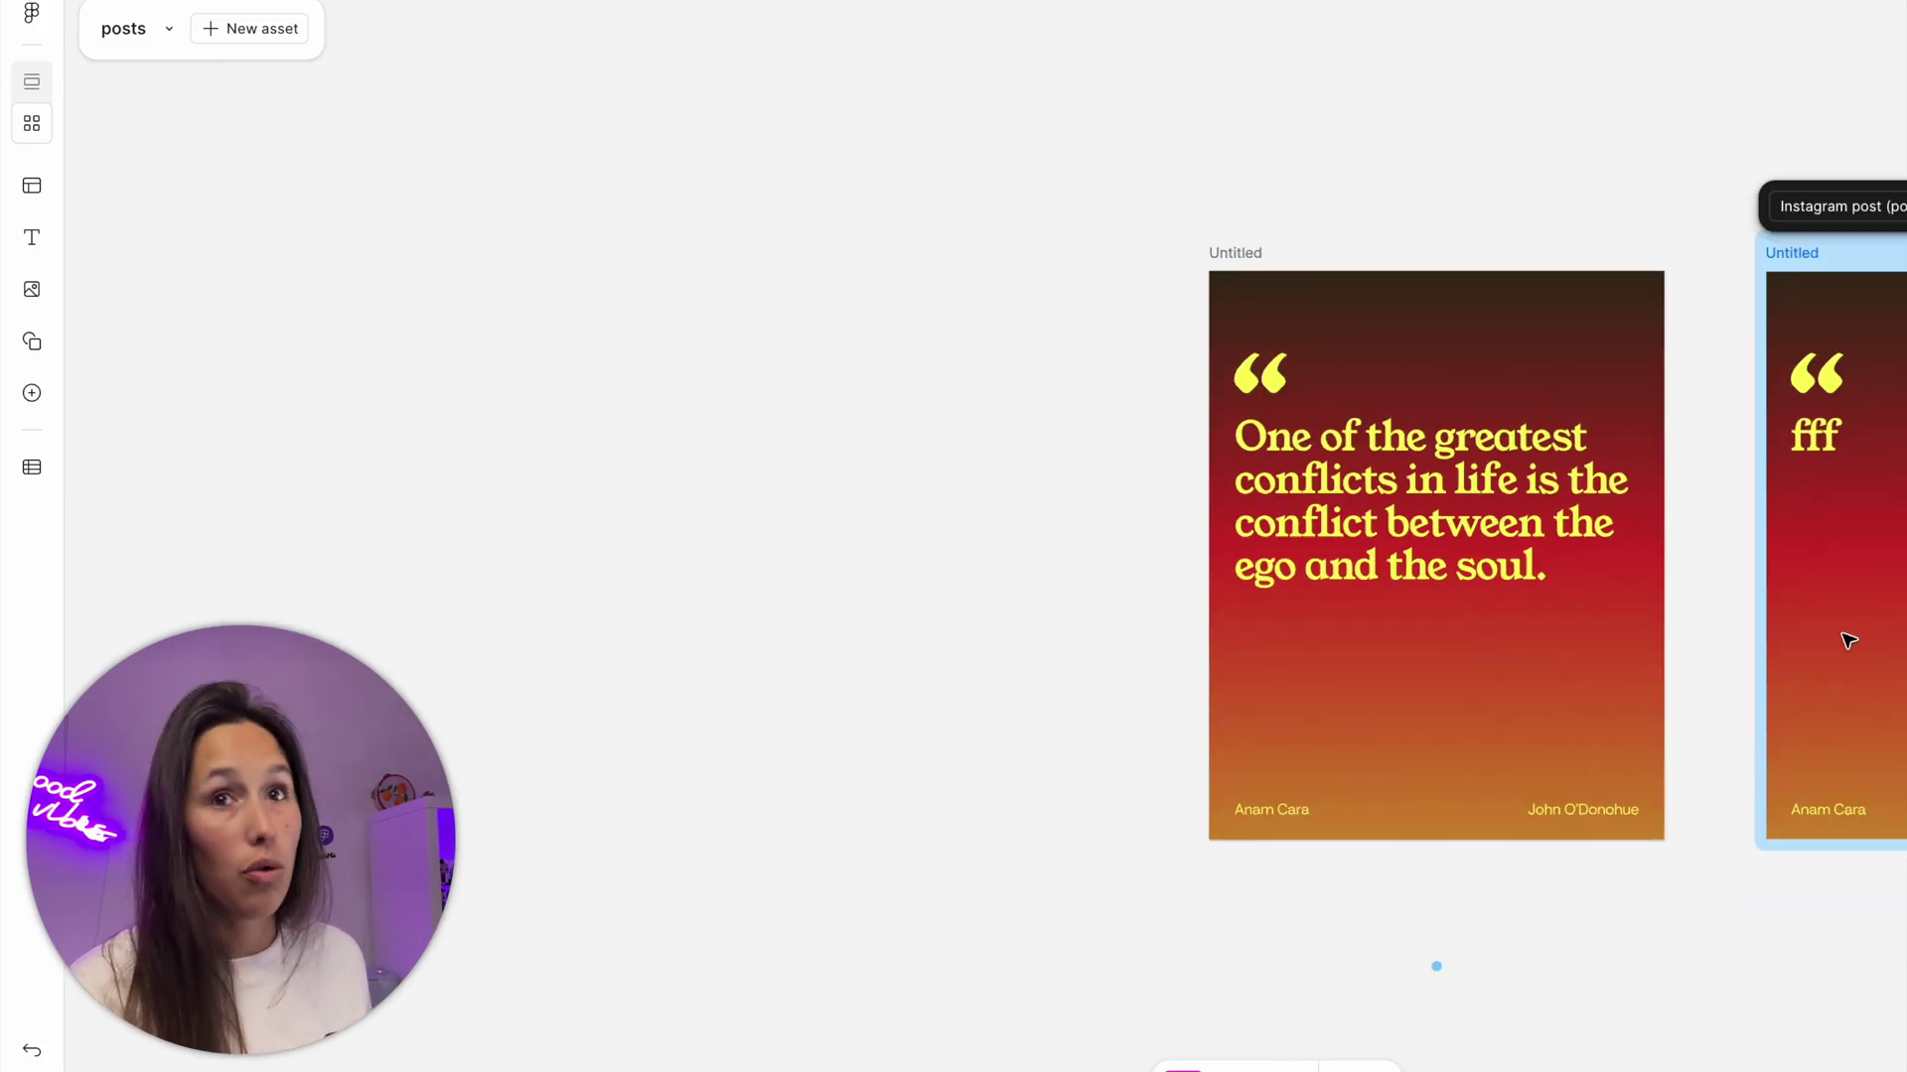
scroll(1849, 642, right, 5)
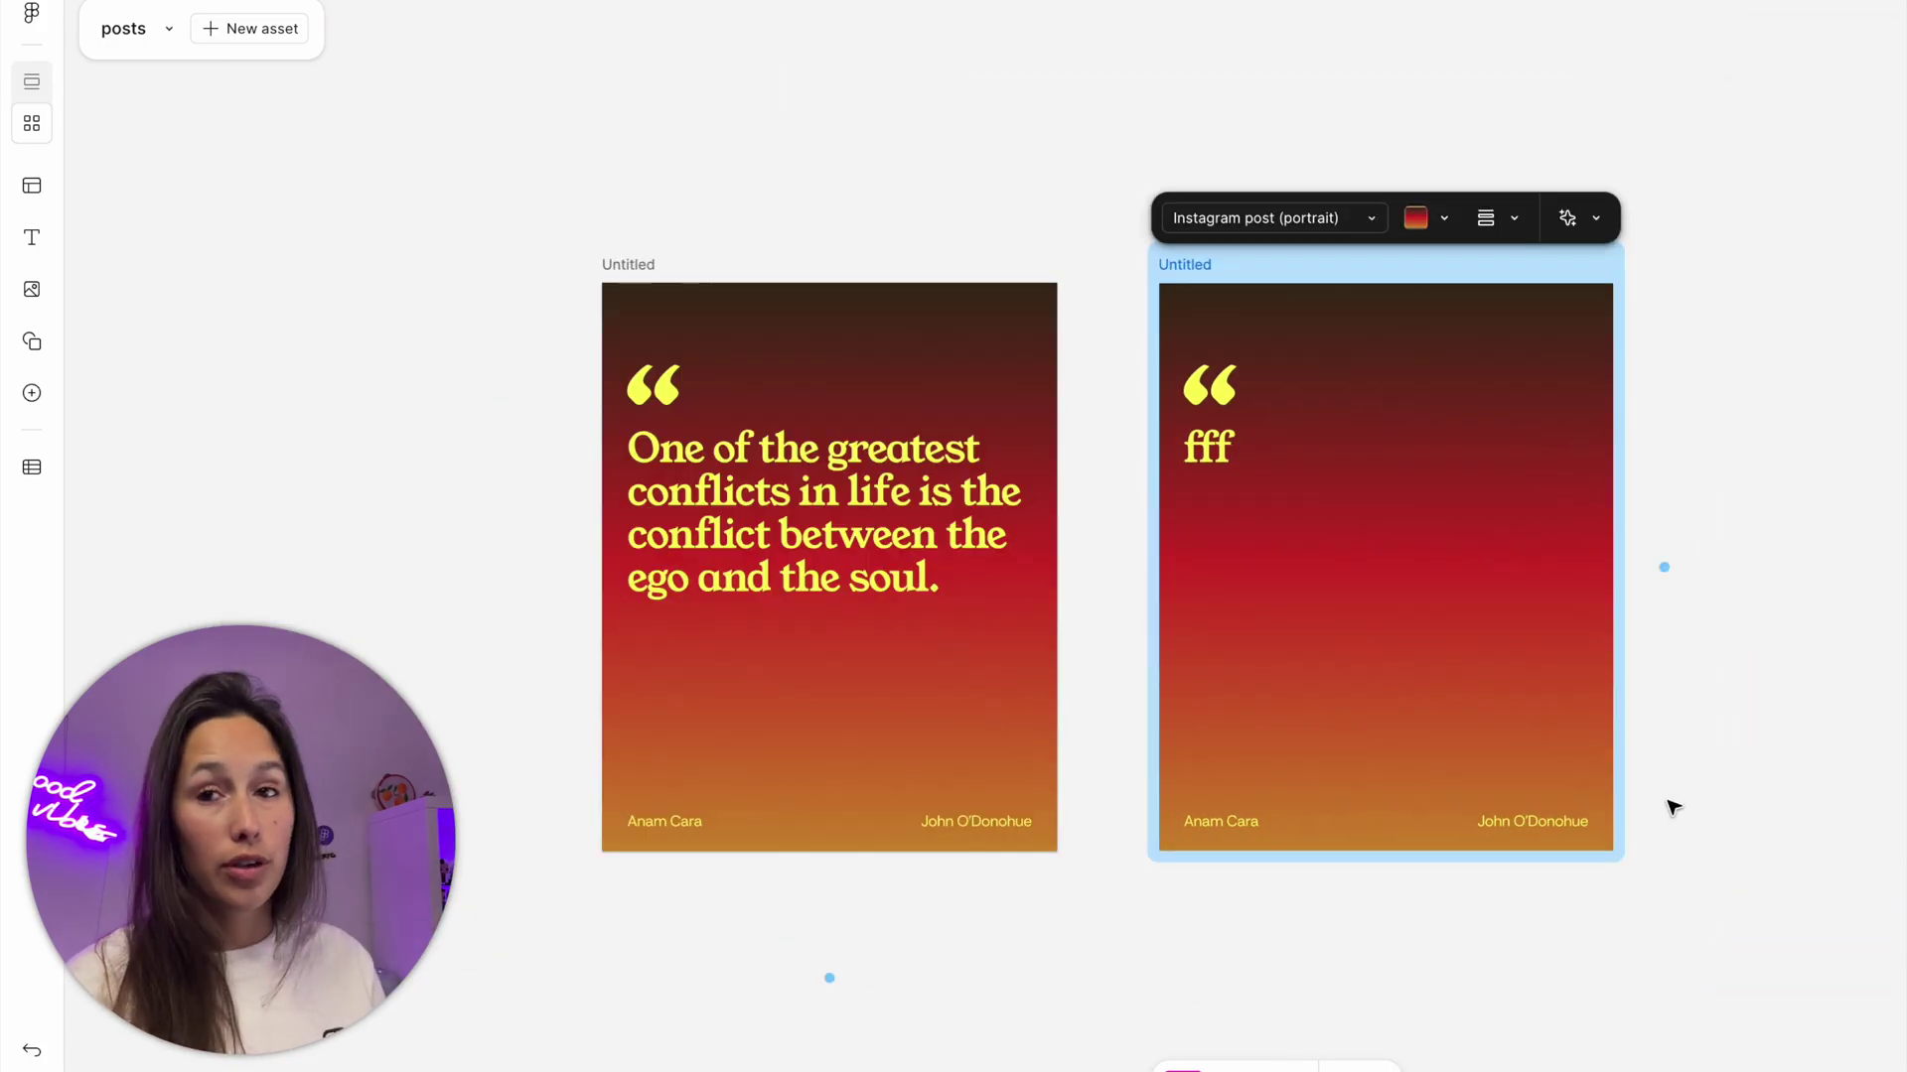
click(1678, 579)
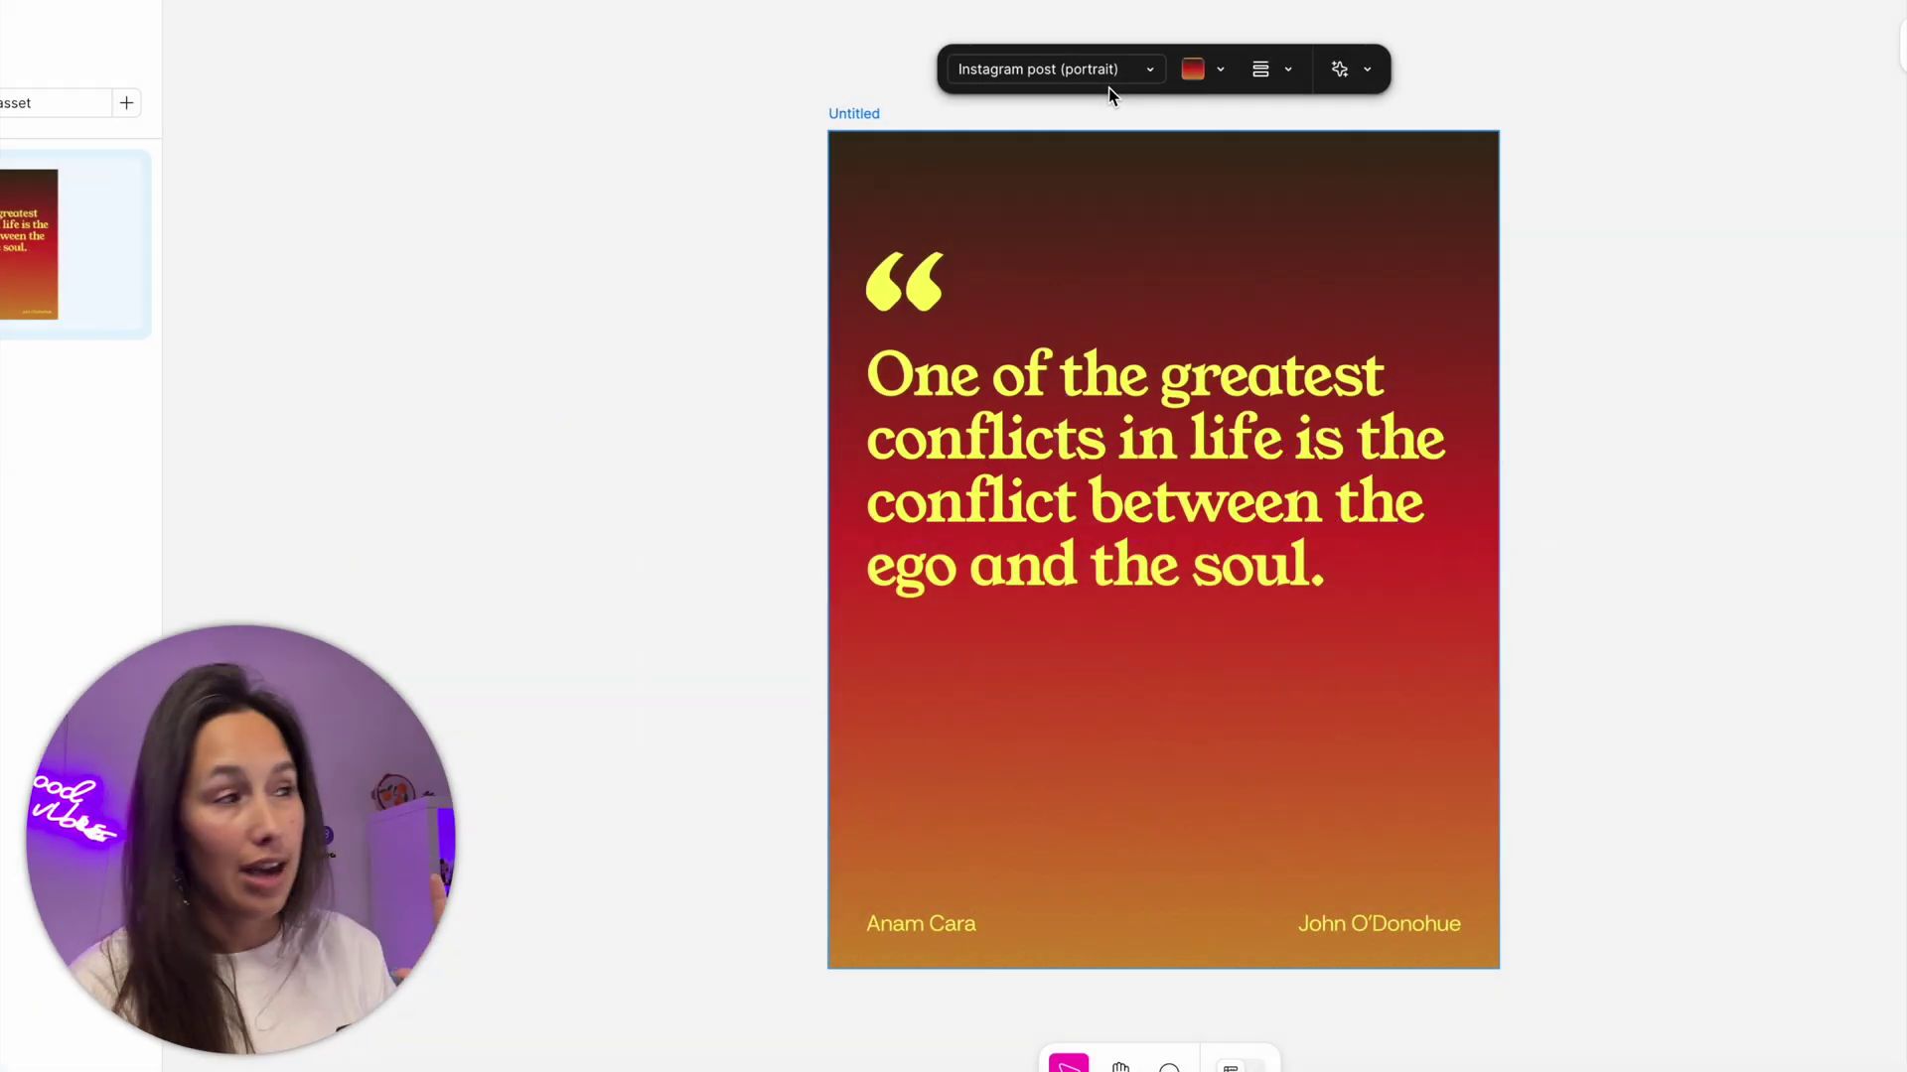
Browse the preset asset sizes, keeping Instagram post (portrait) 1080 × 1350.
click(1129, 82)
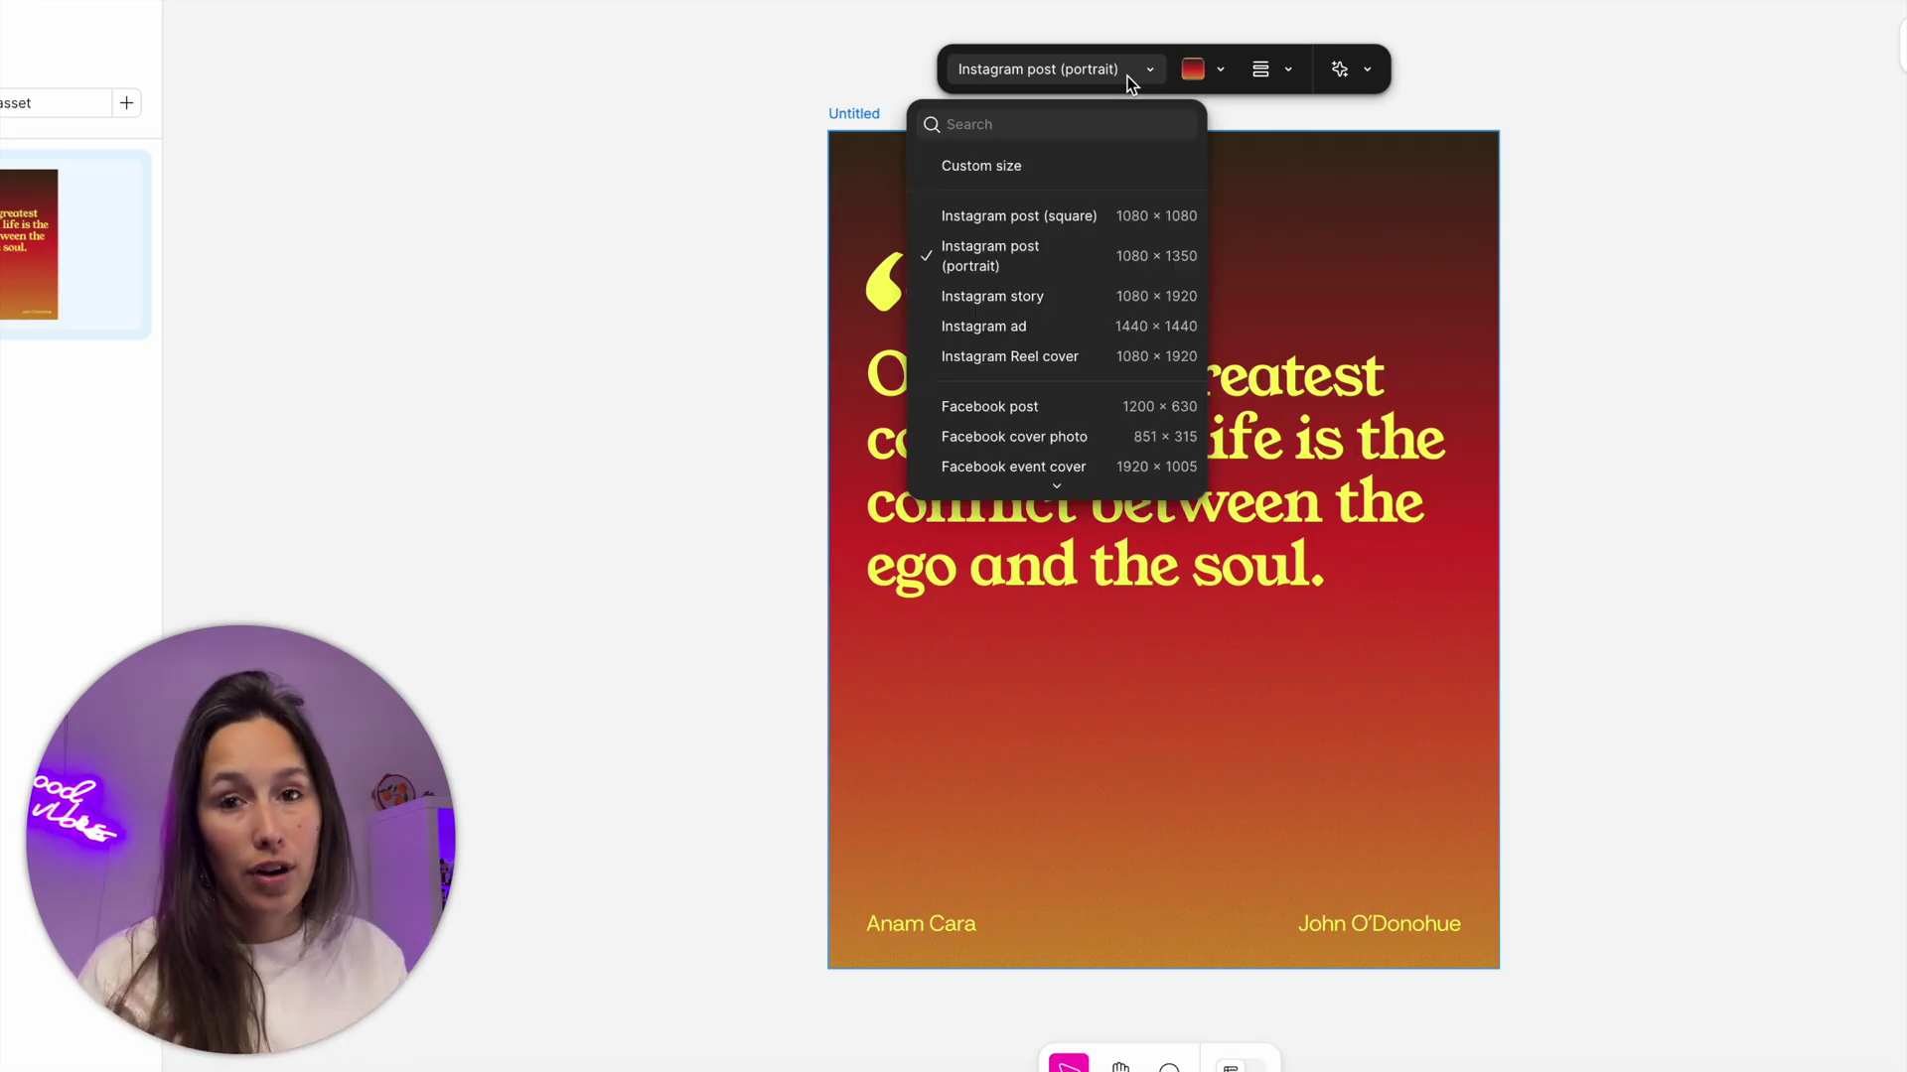
scroll(1100, 299, down, 1)
scroll(1104, 318, up, 1)
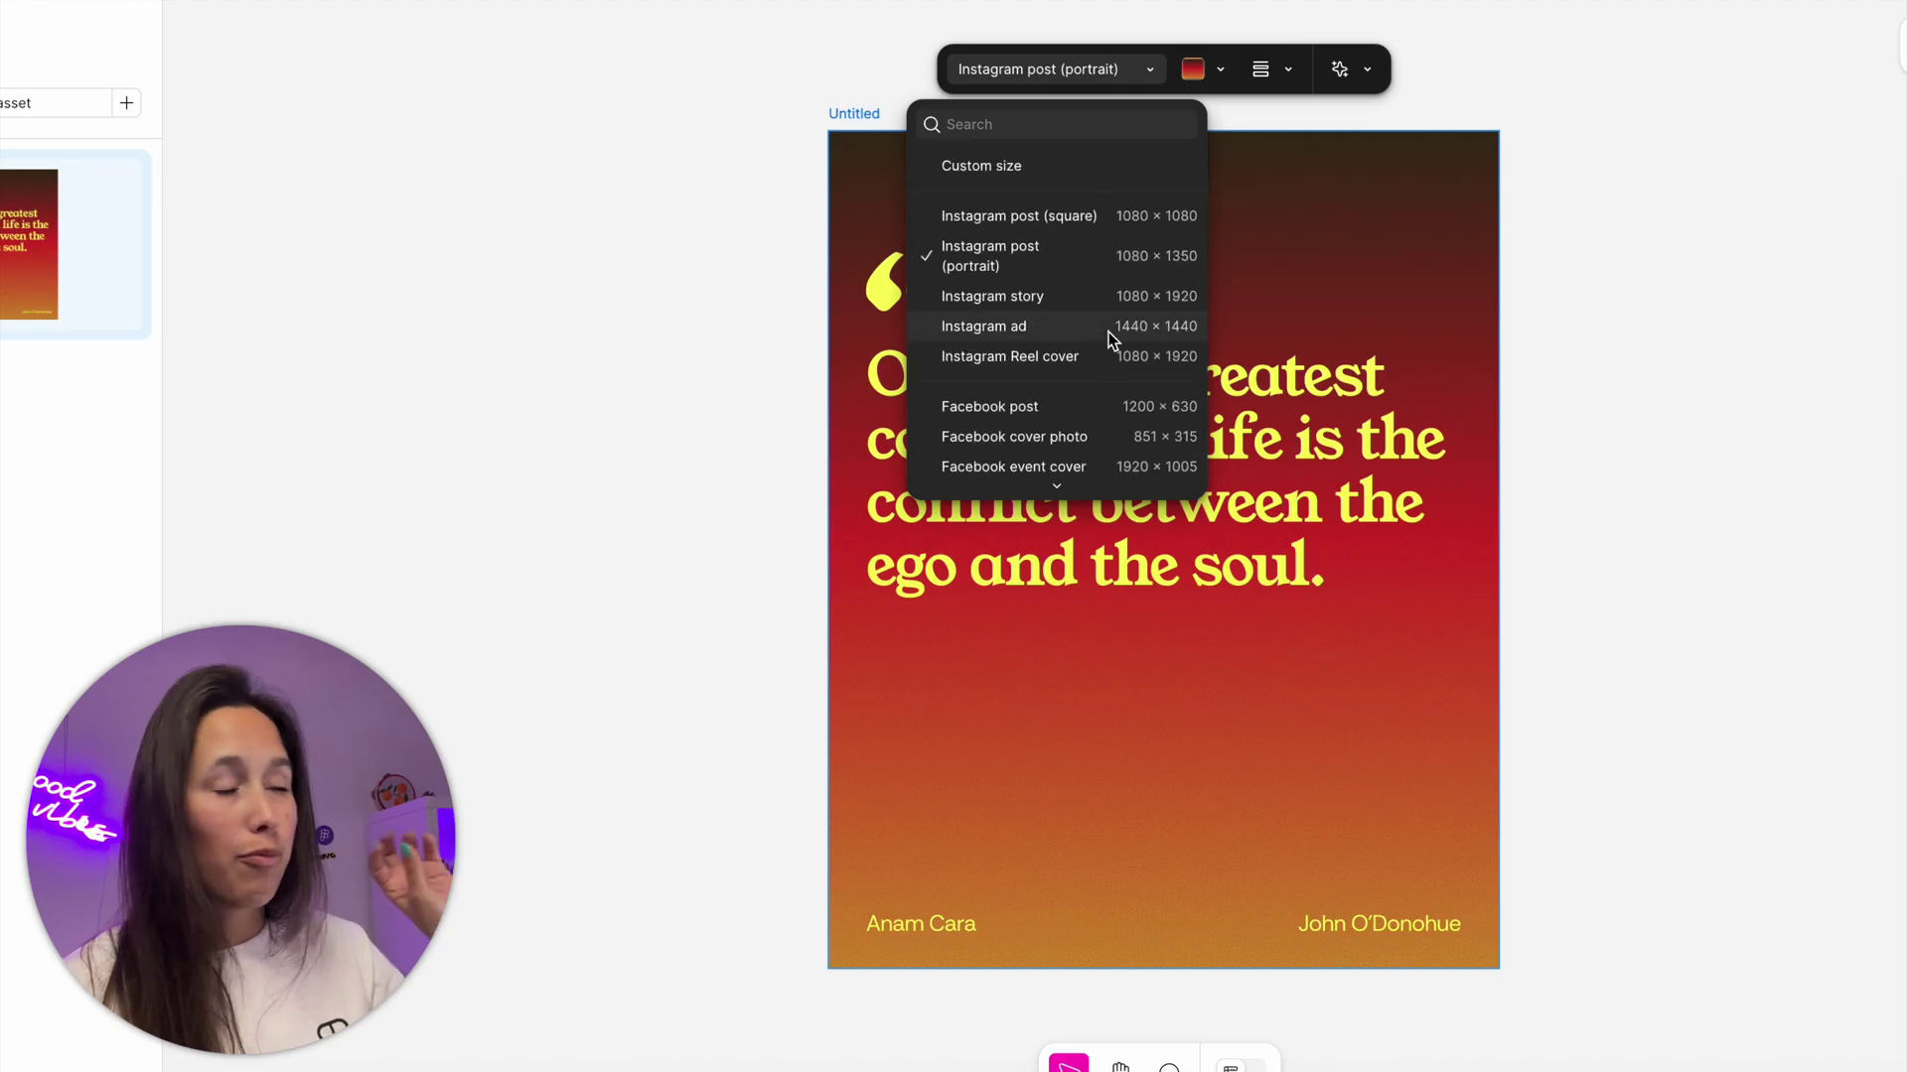
scroll(1108, 331, down, 5)
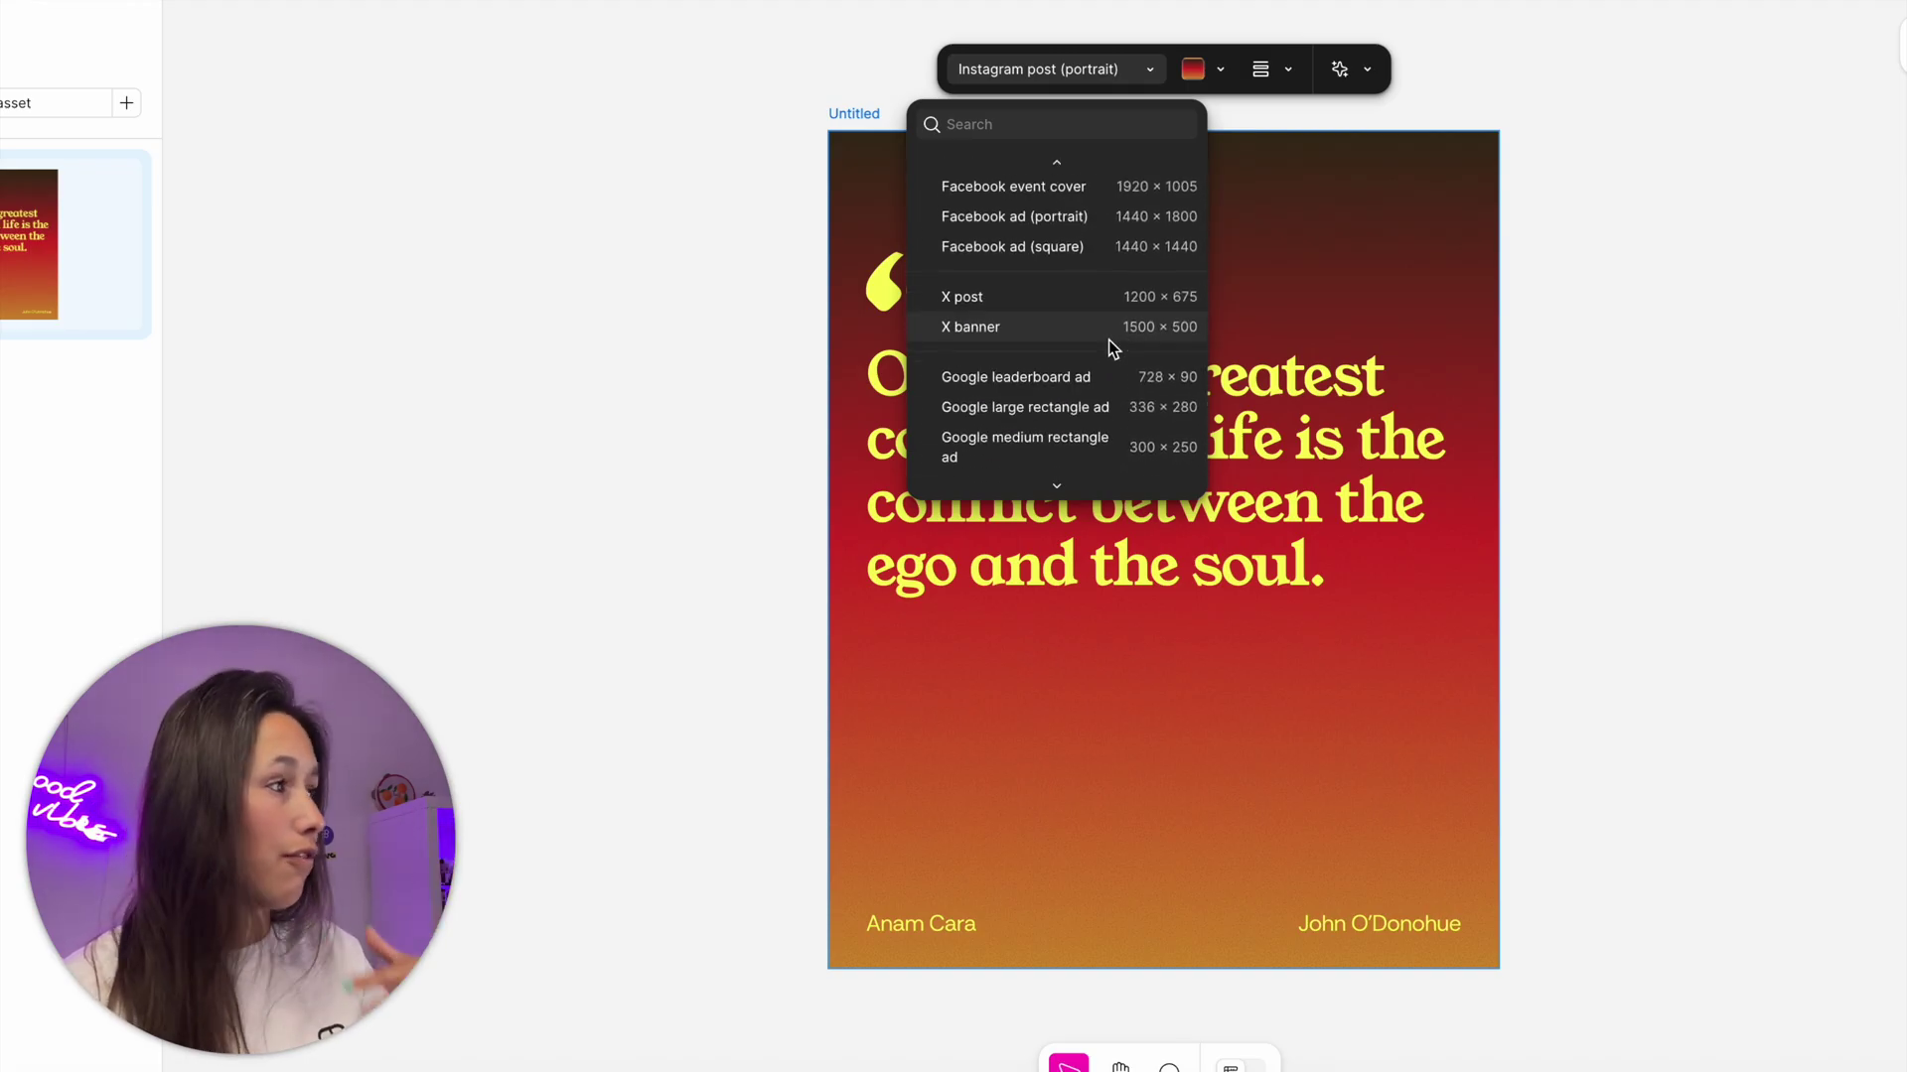
scroll(1111, 392, down, 8)
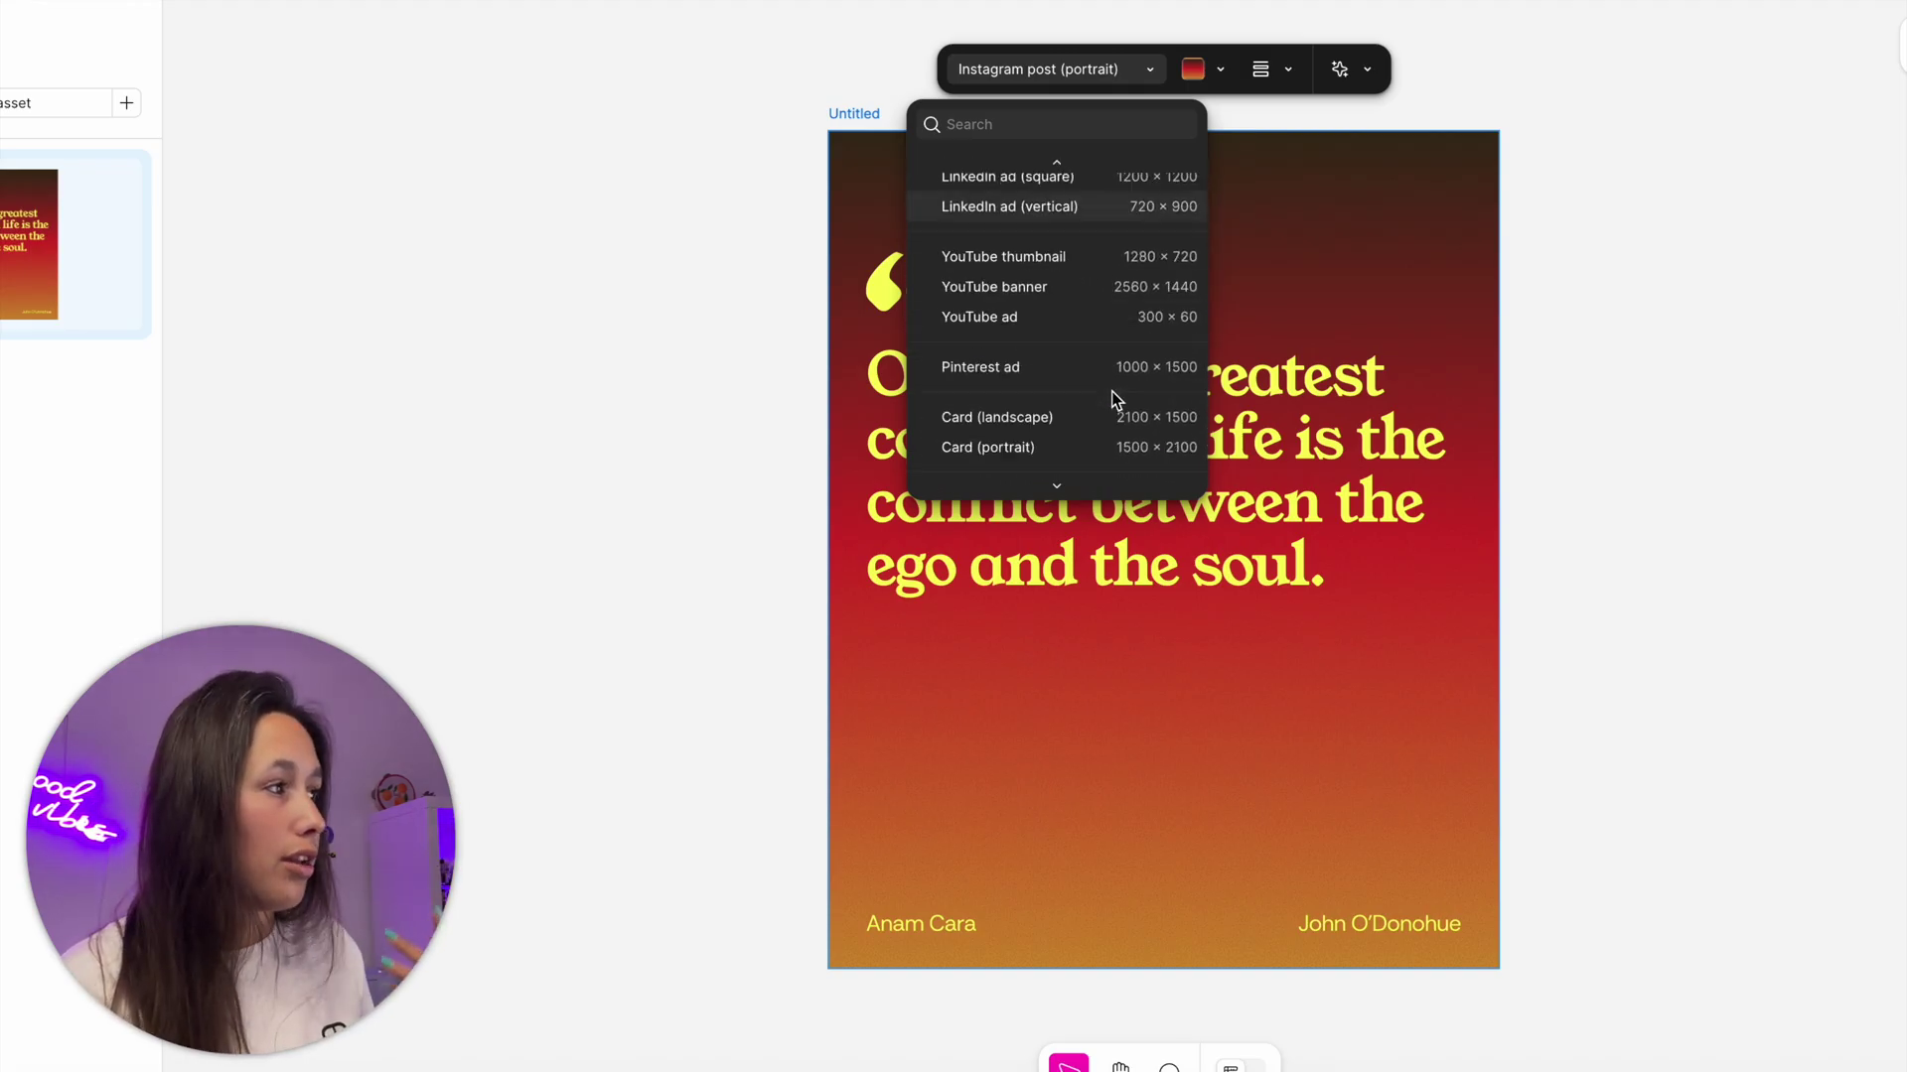
scroll(1100, 373, down, 5)
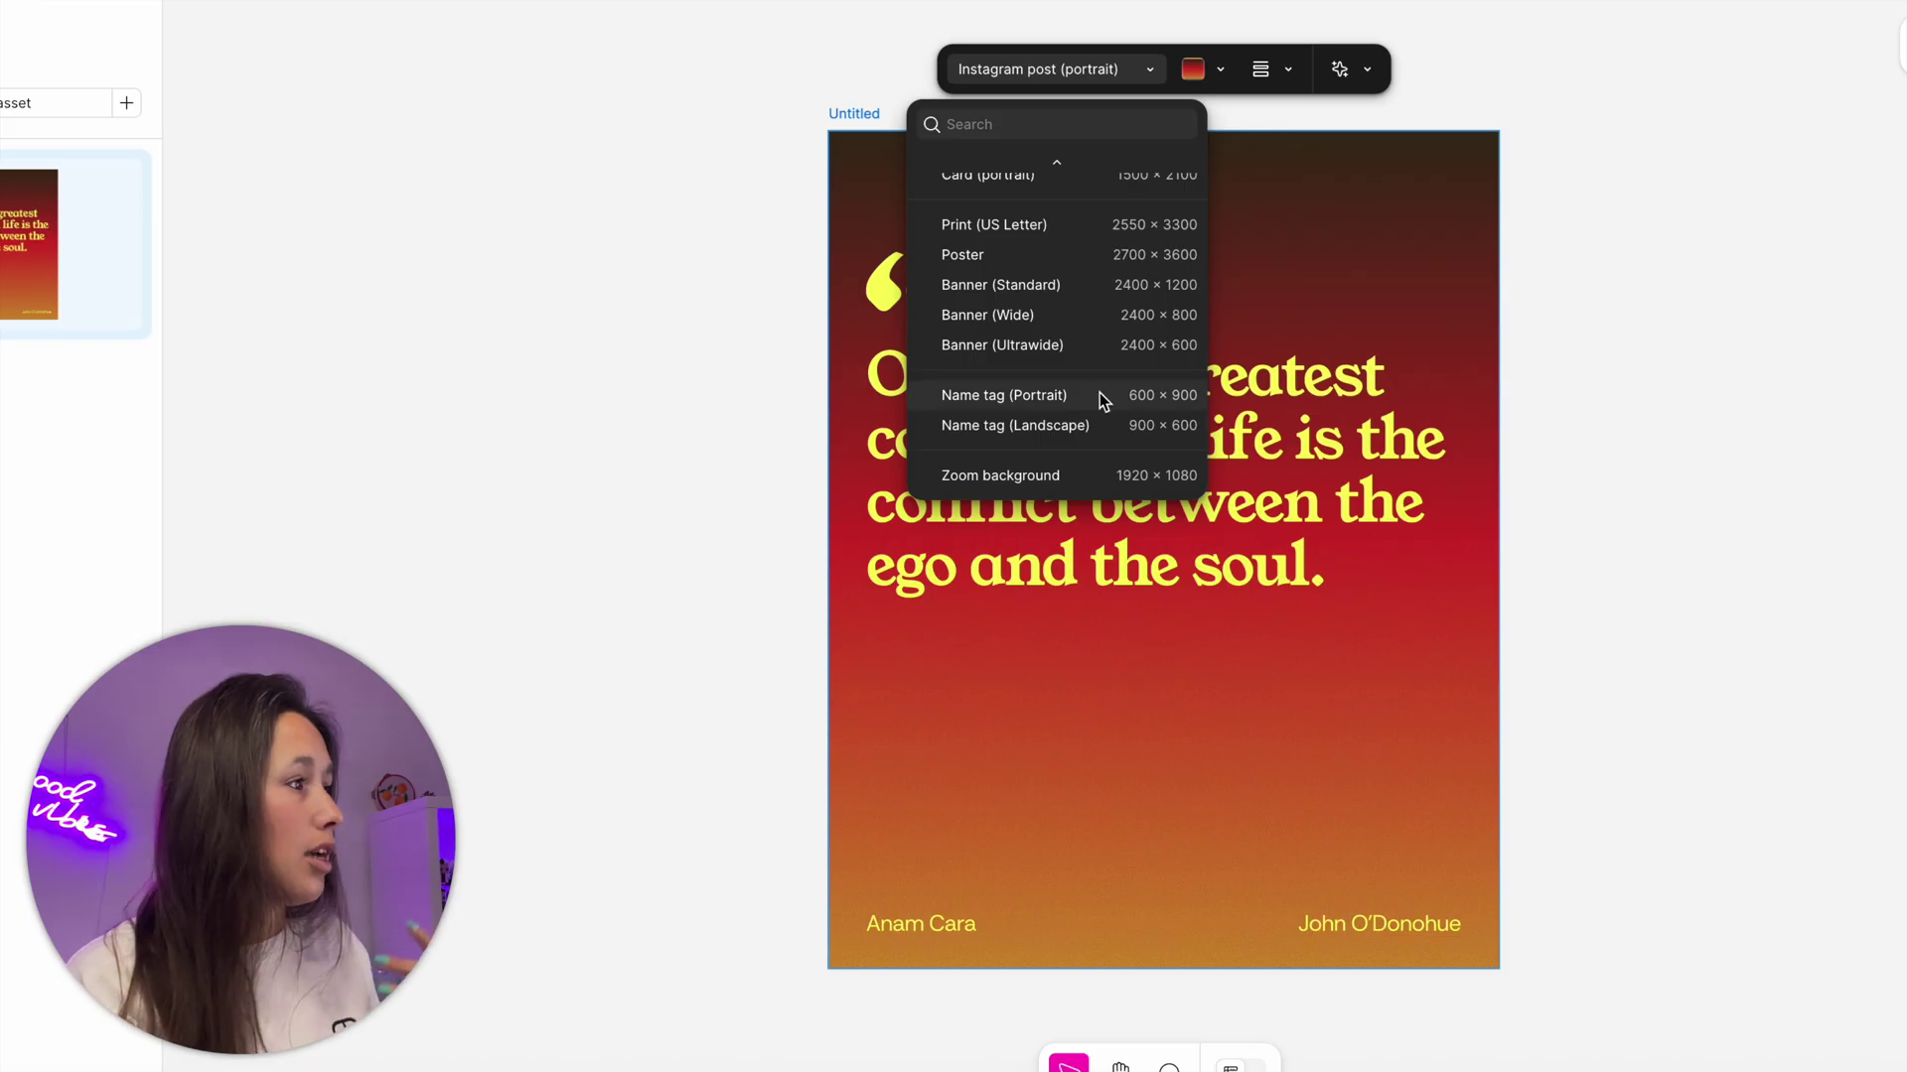
scroll(1092, 437, up, 15)
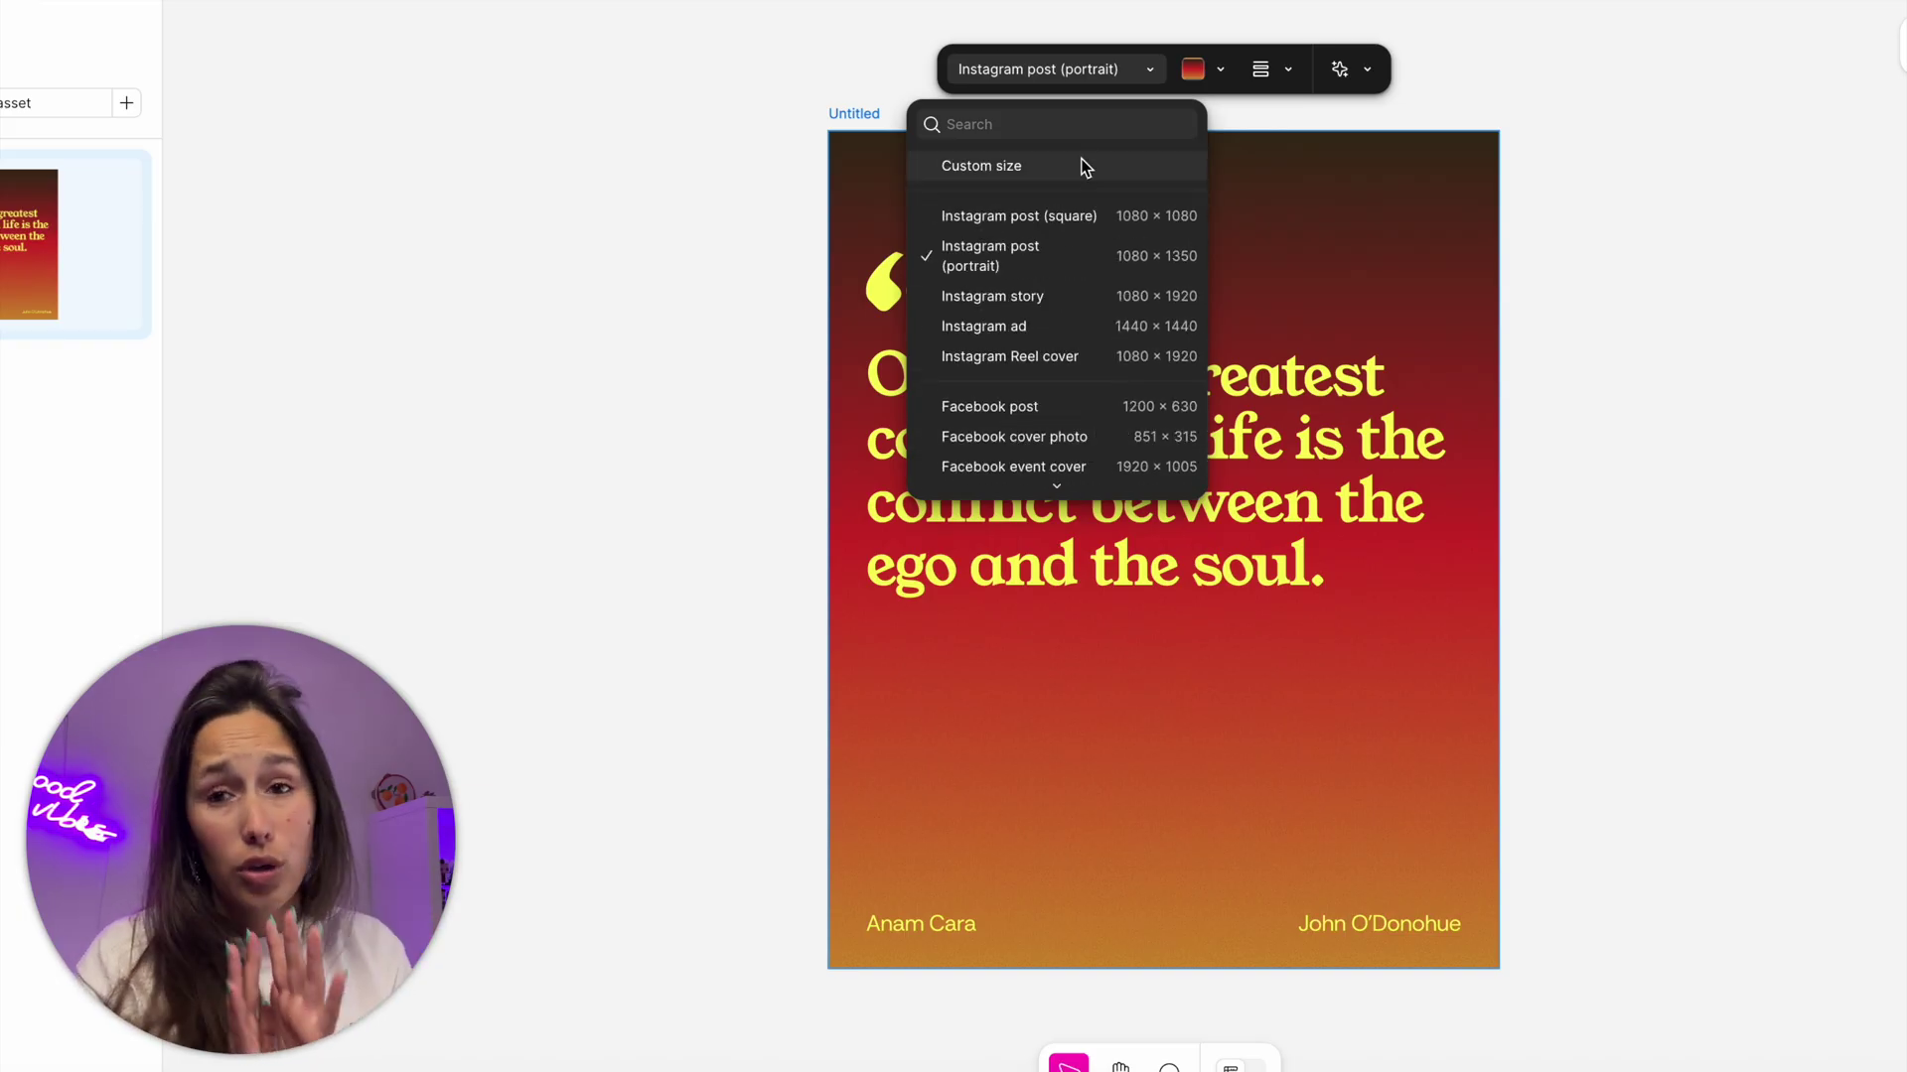
click(1219, 71)
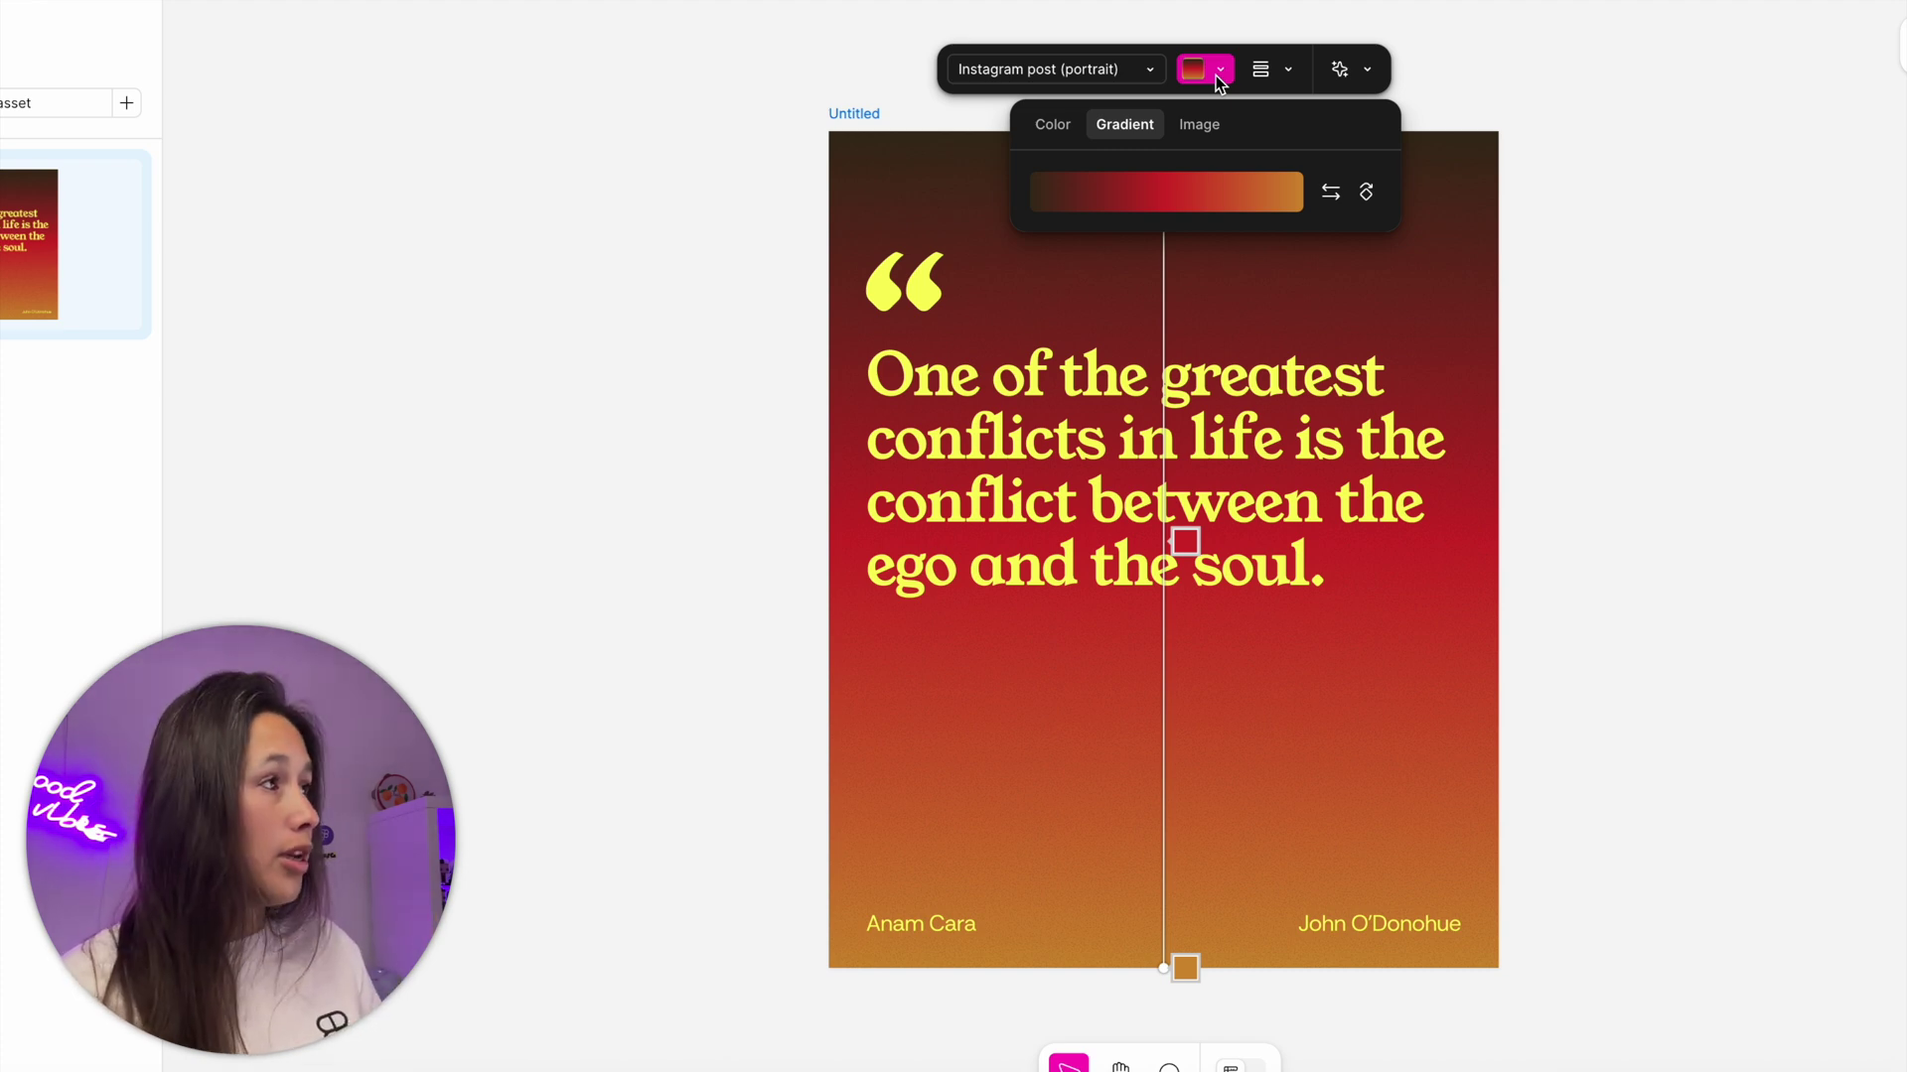
click(1179, 192)
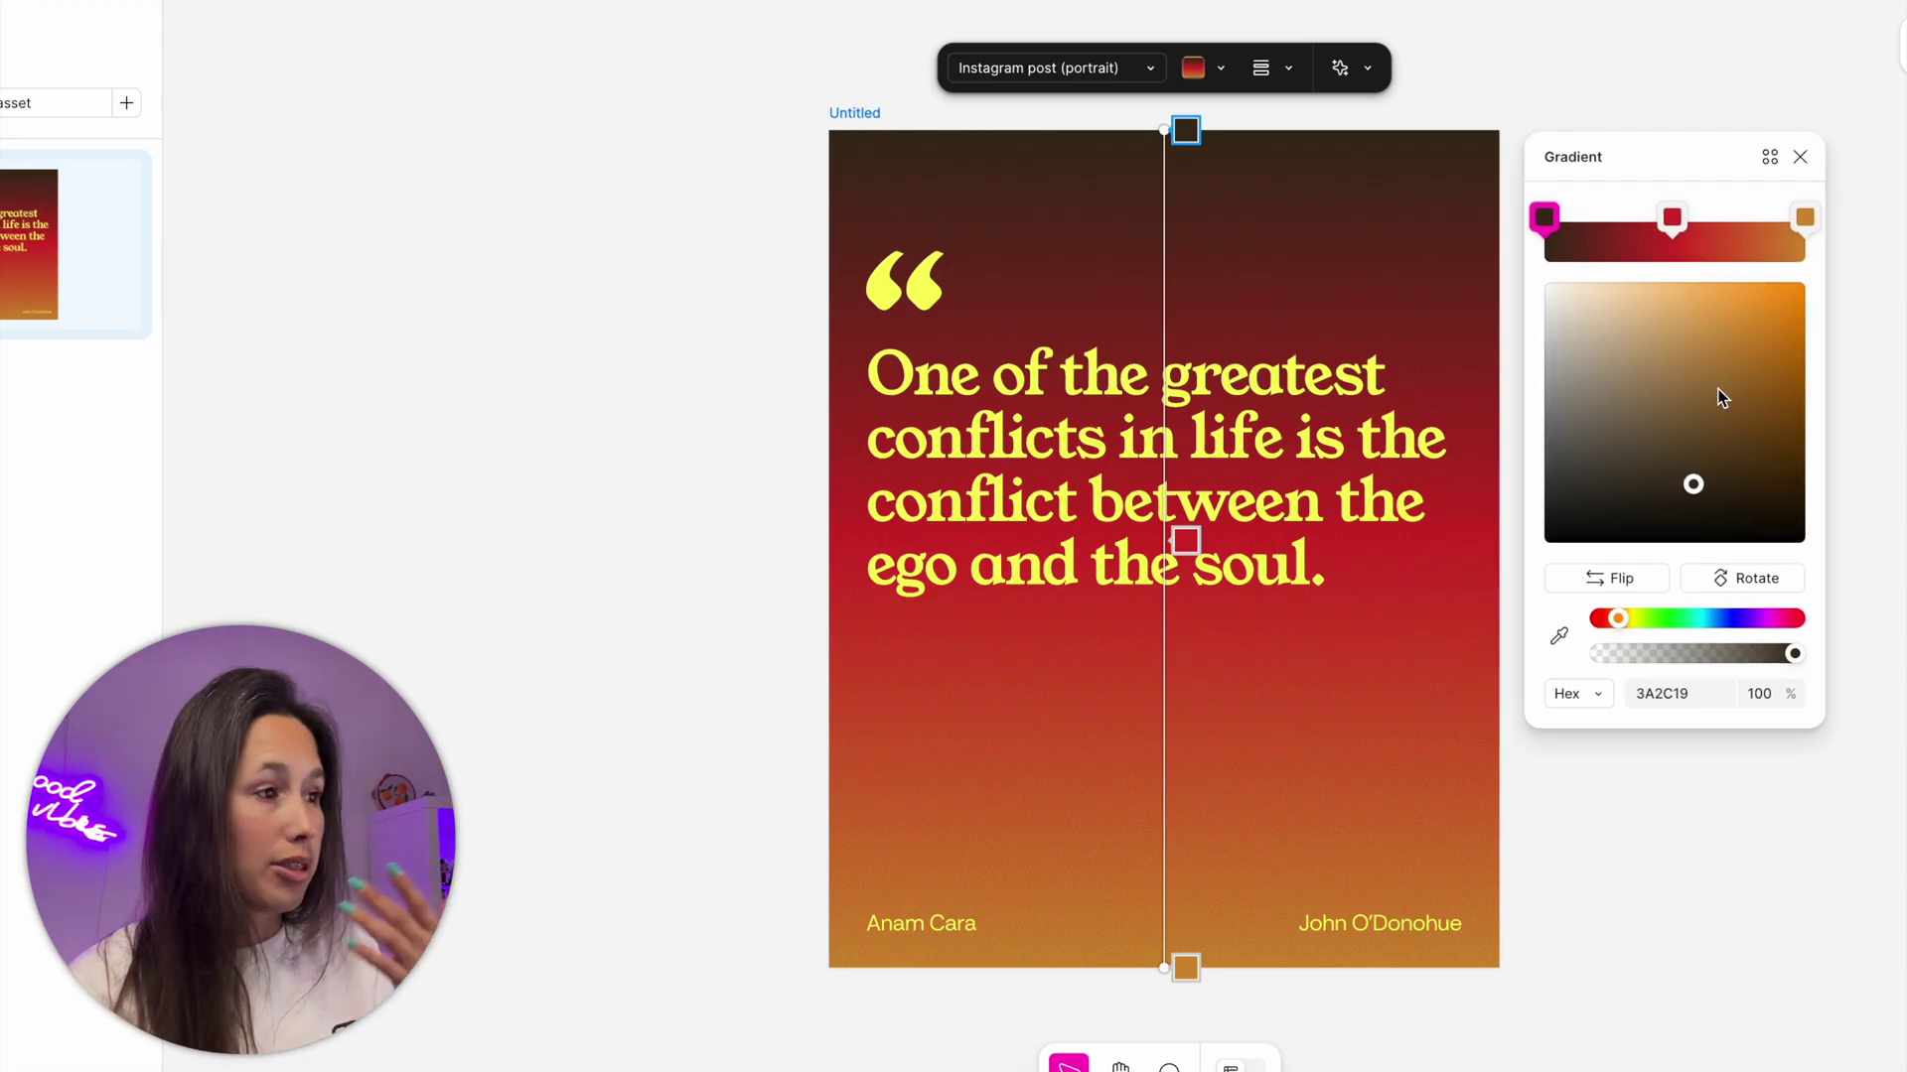
click(1745, 619)
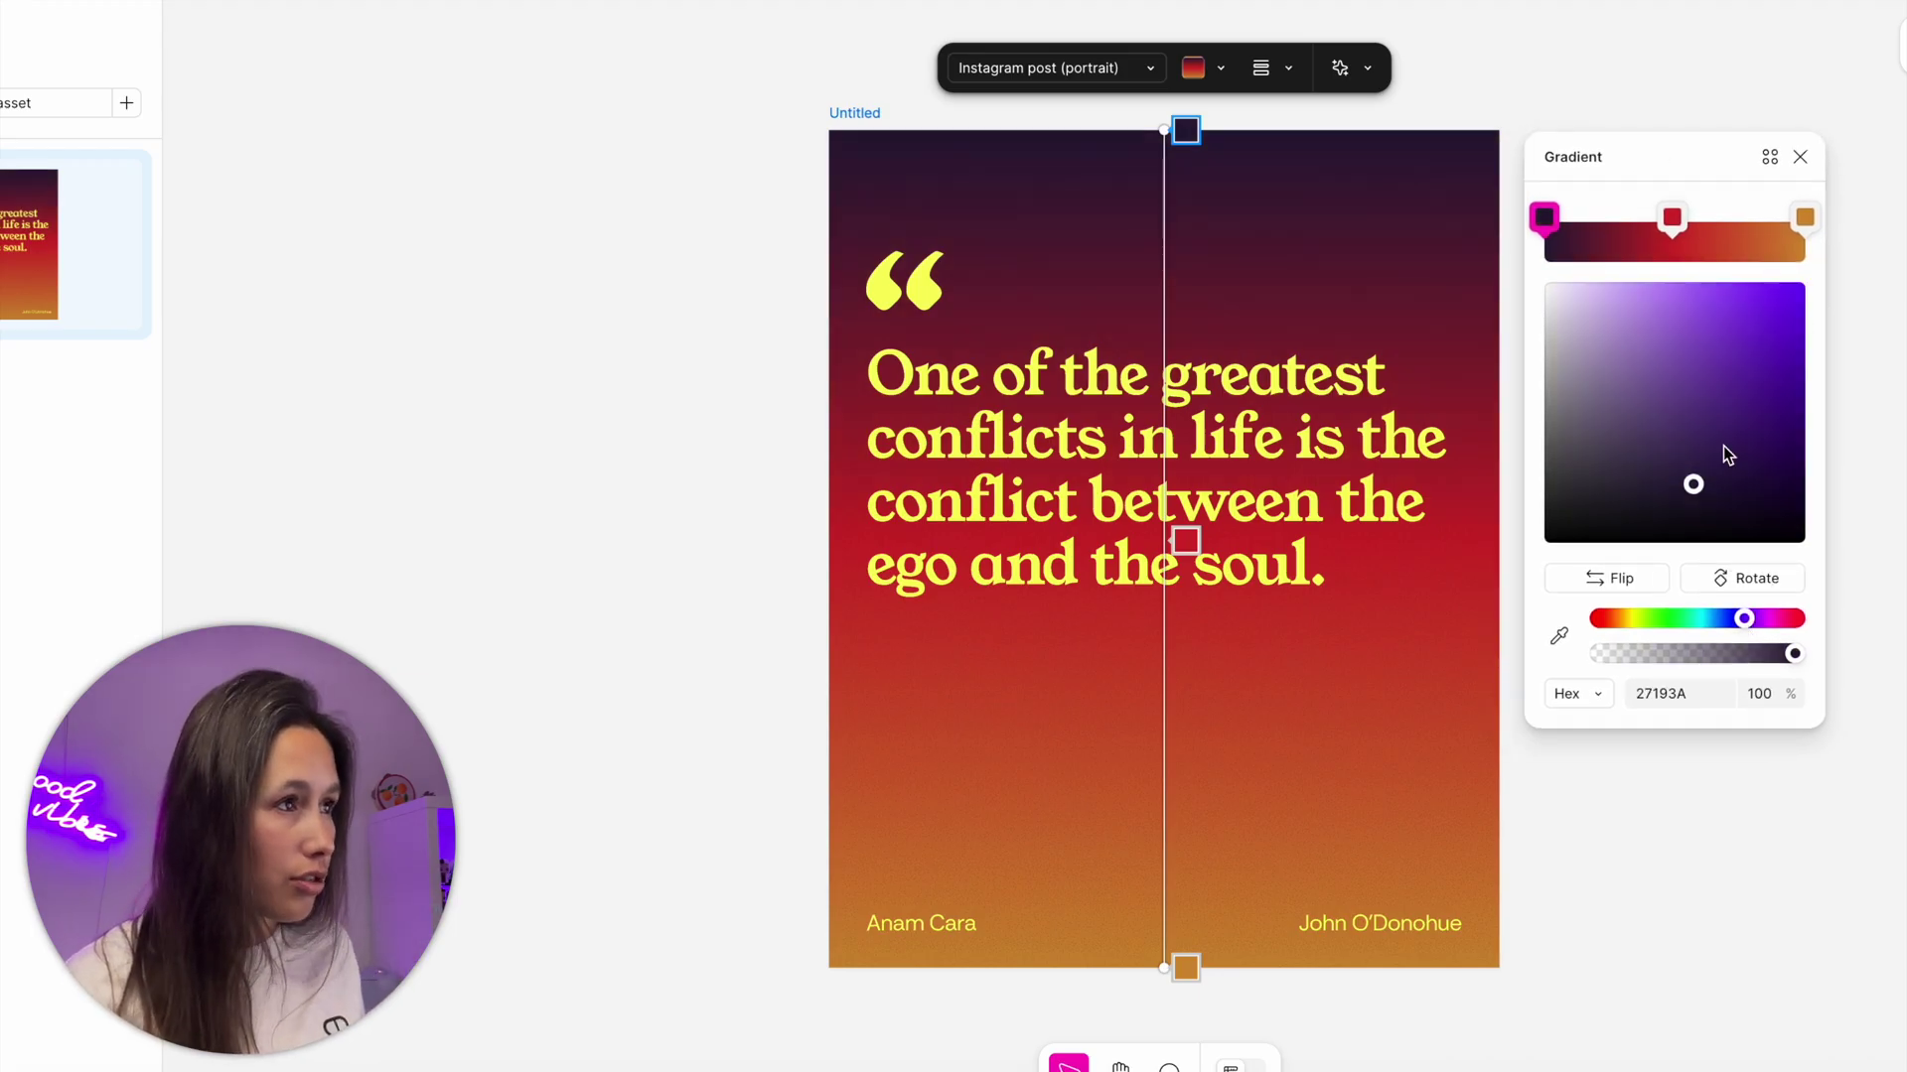
key(ctrl+z)
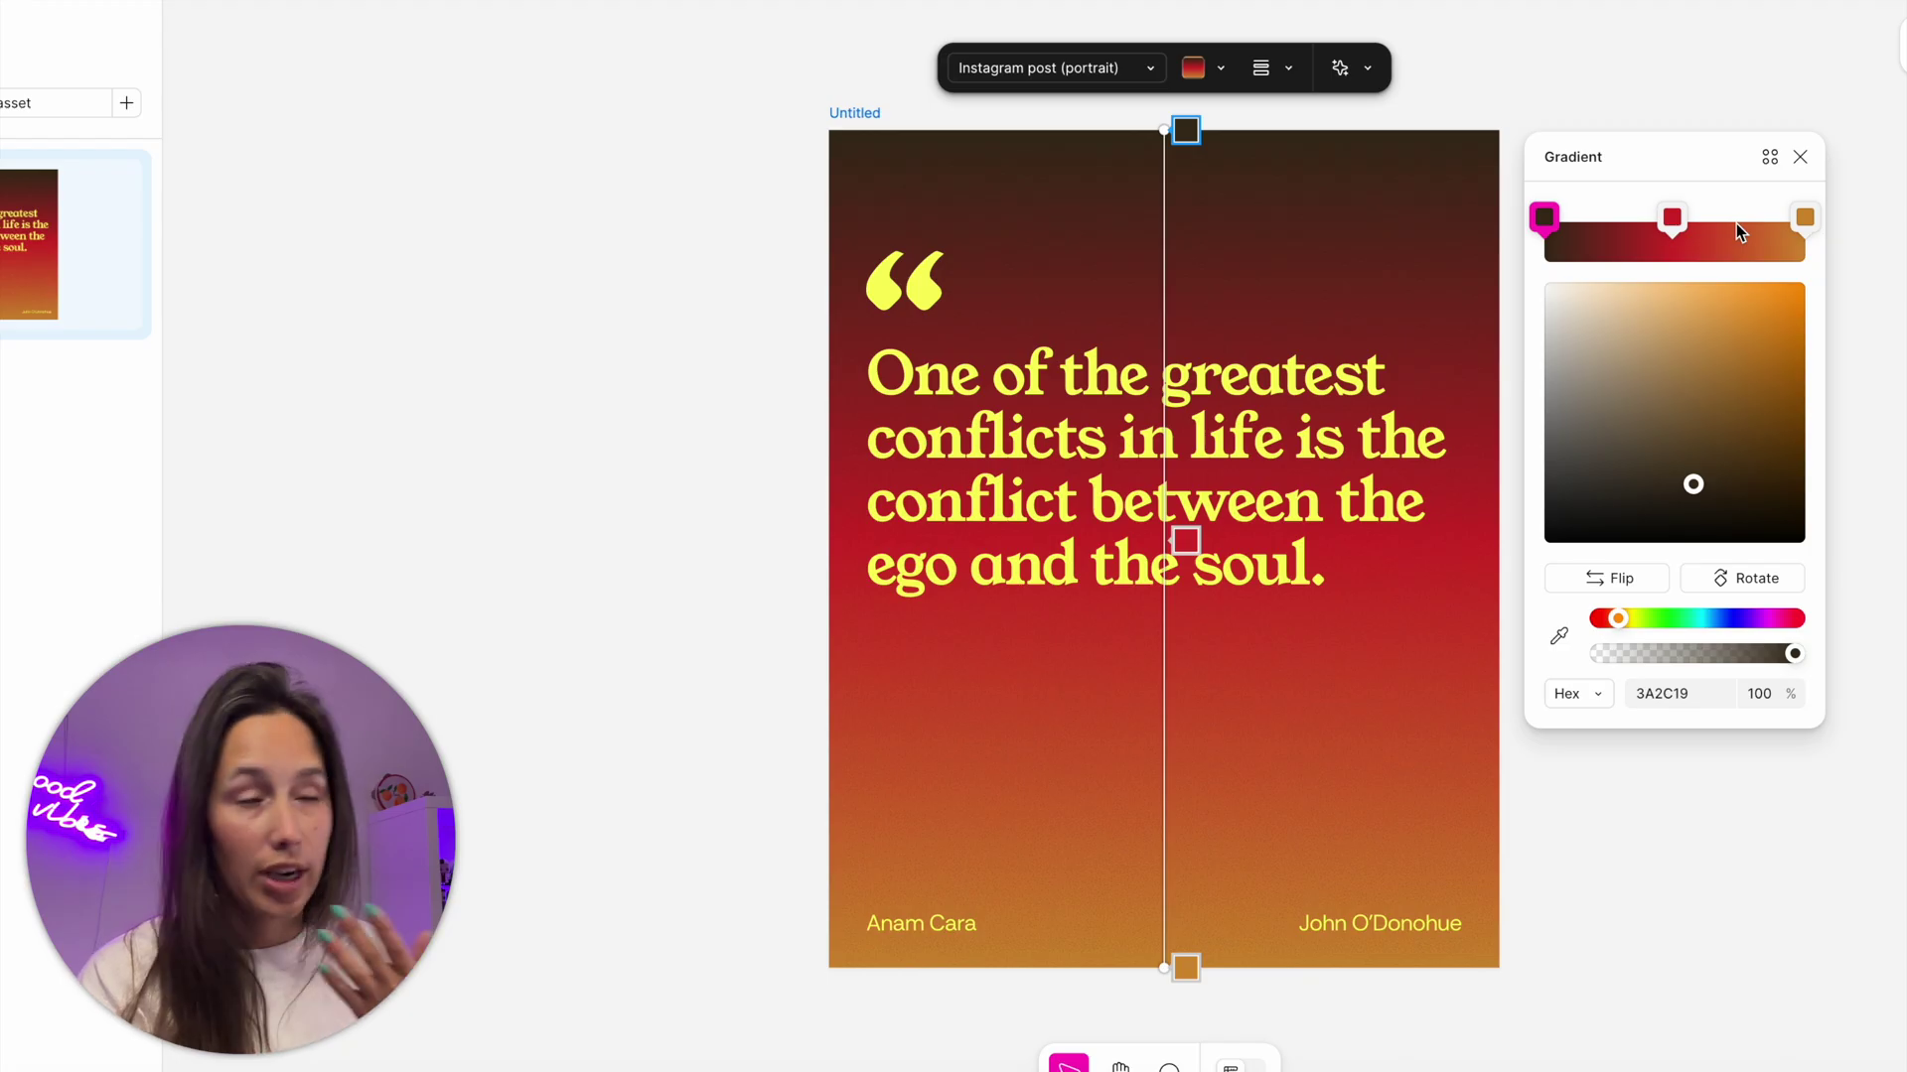
click(1221, 70)
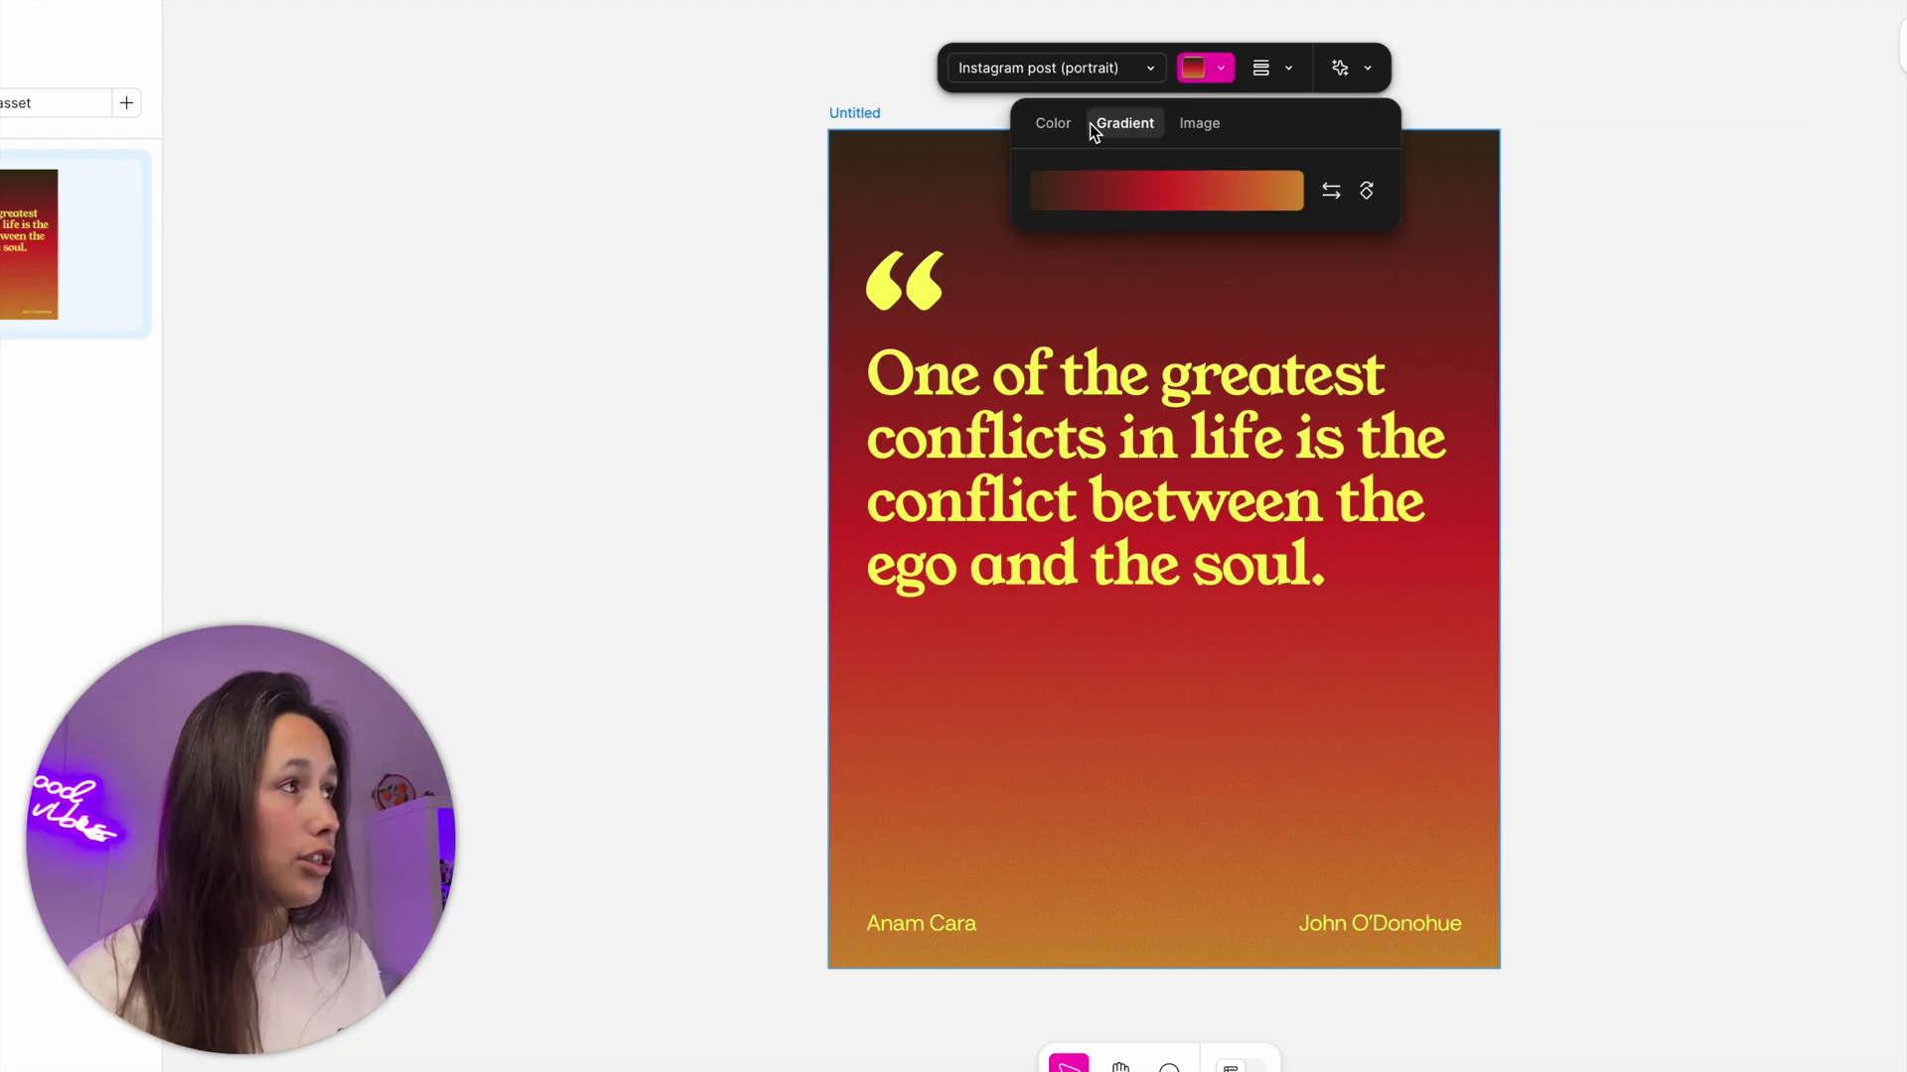
click(1058, 126)
click(1221, 127)
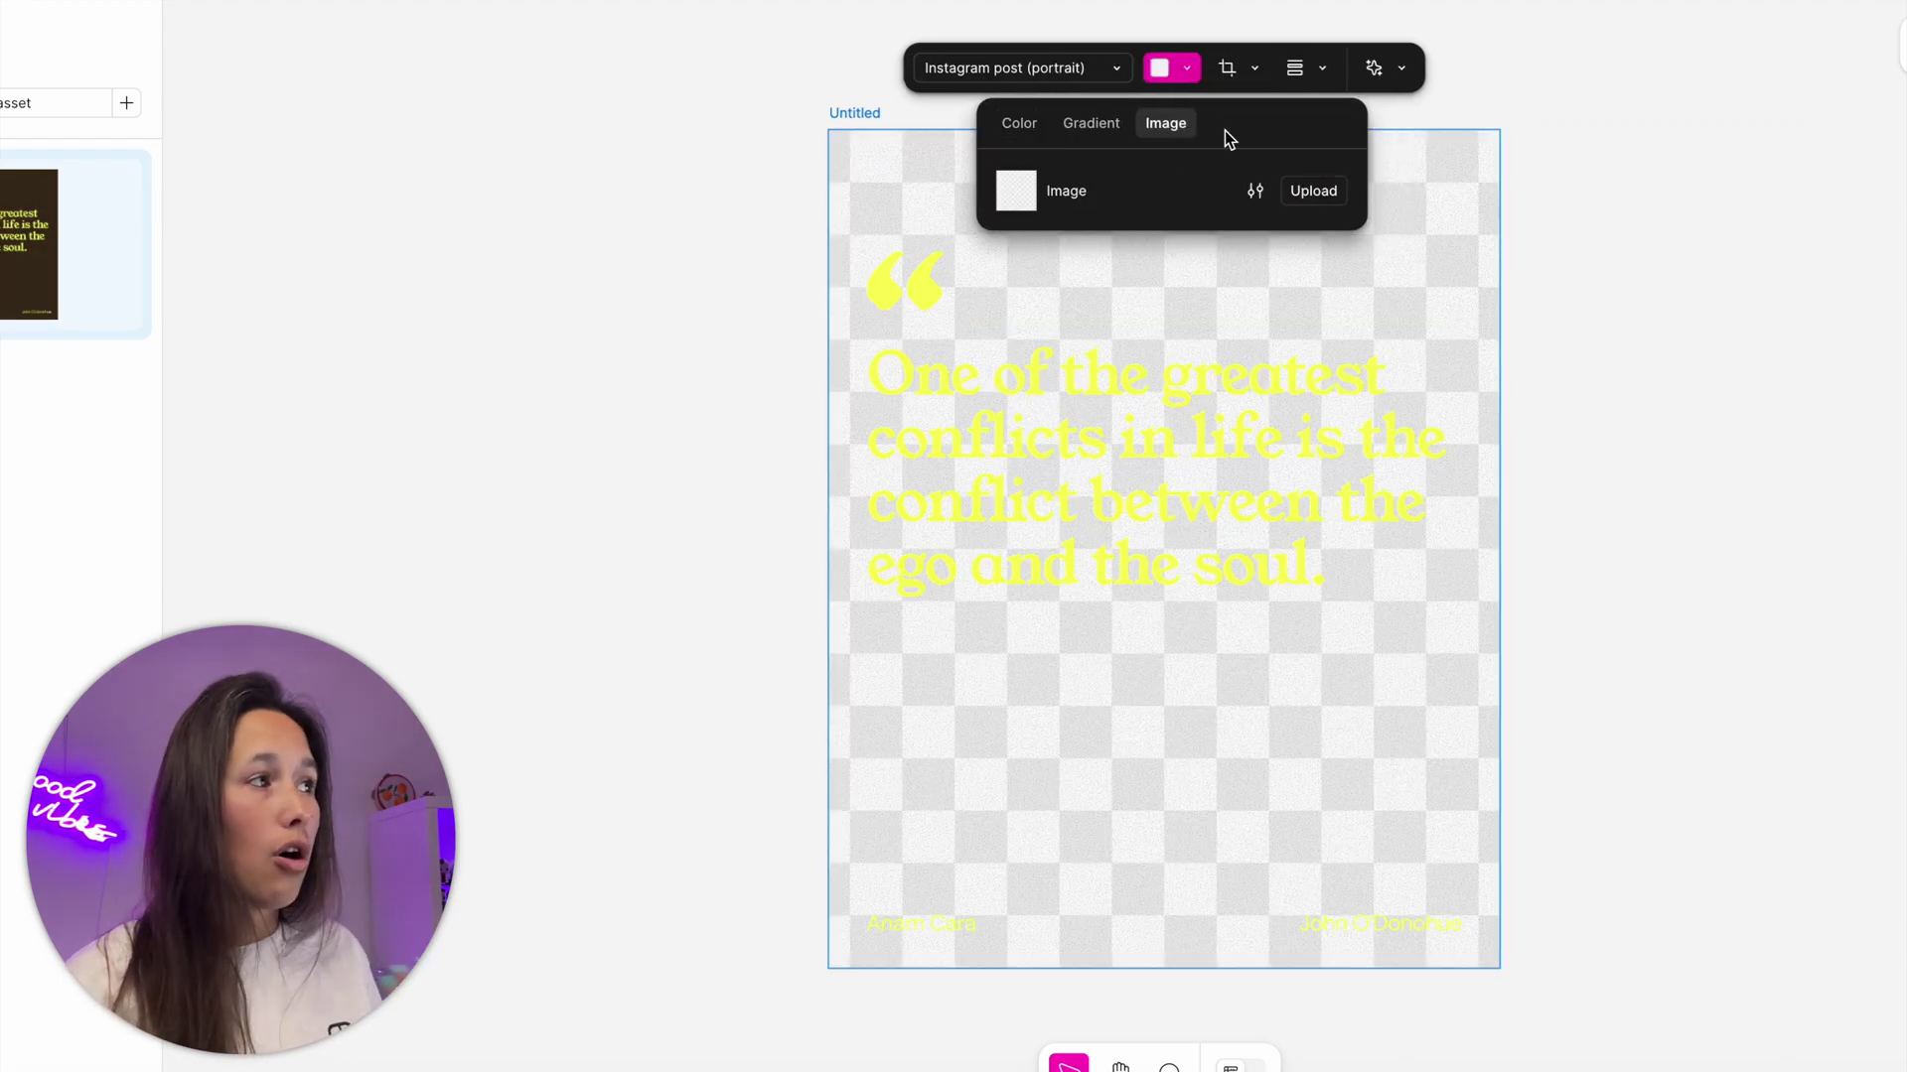
click(1094, 126)
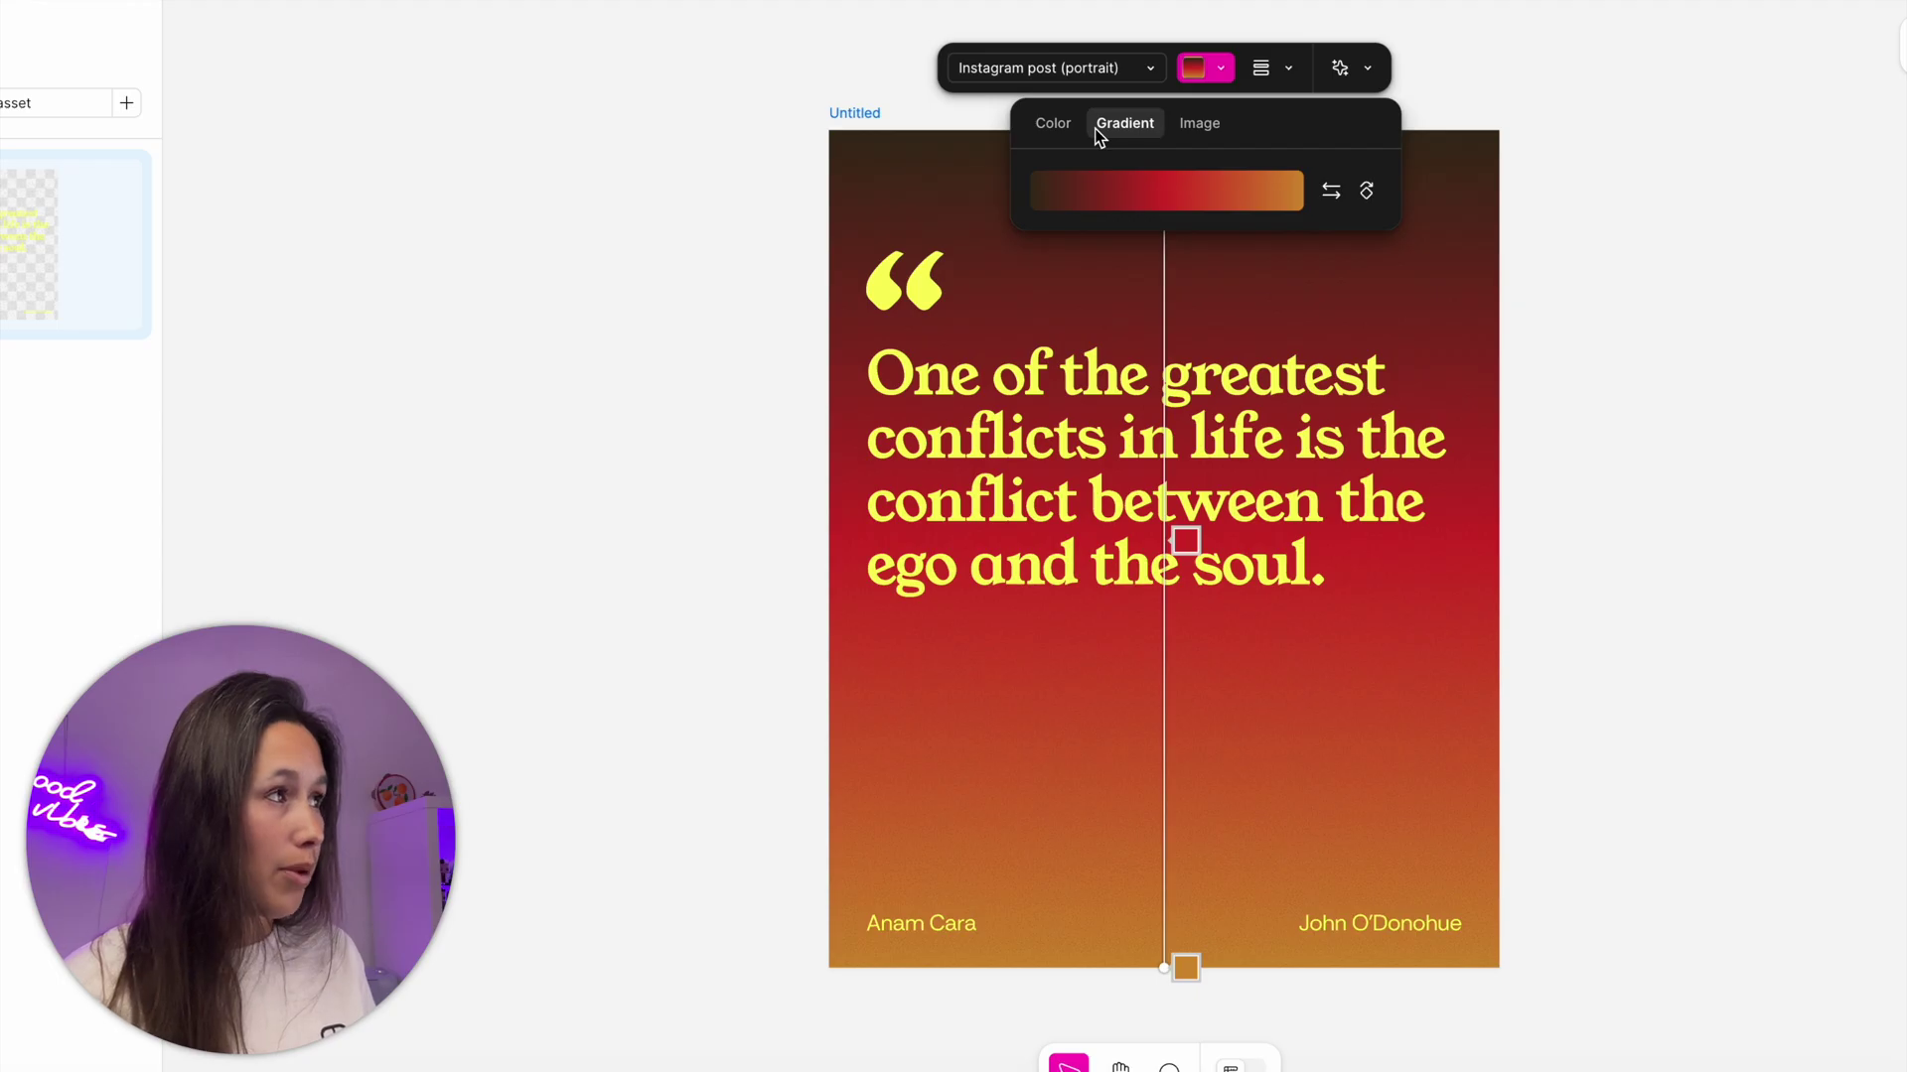
Give the quote post a solid border of width 4, check the AI writing options, then browse templates.
click(1291, 70)
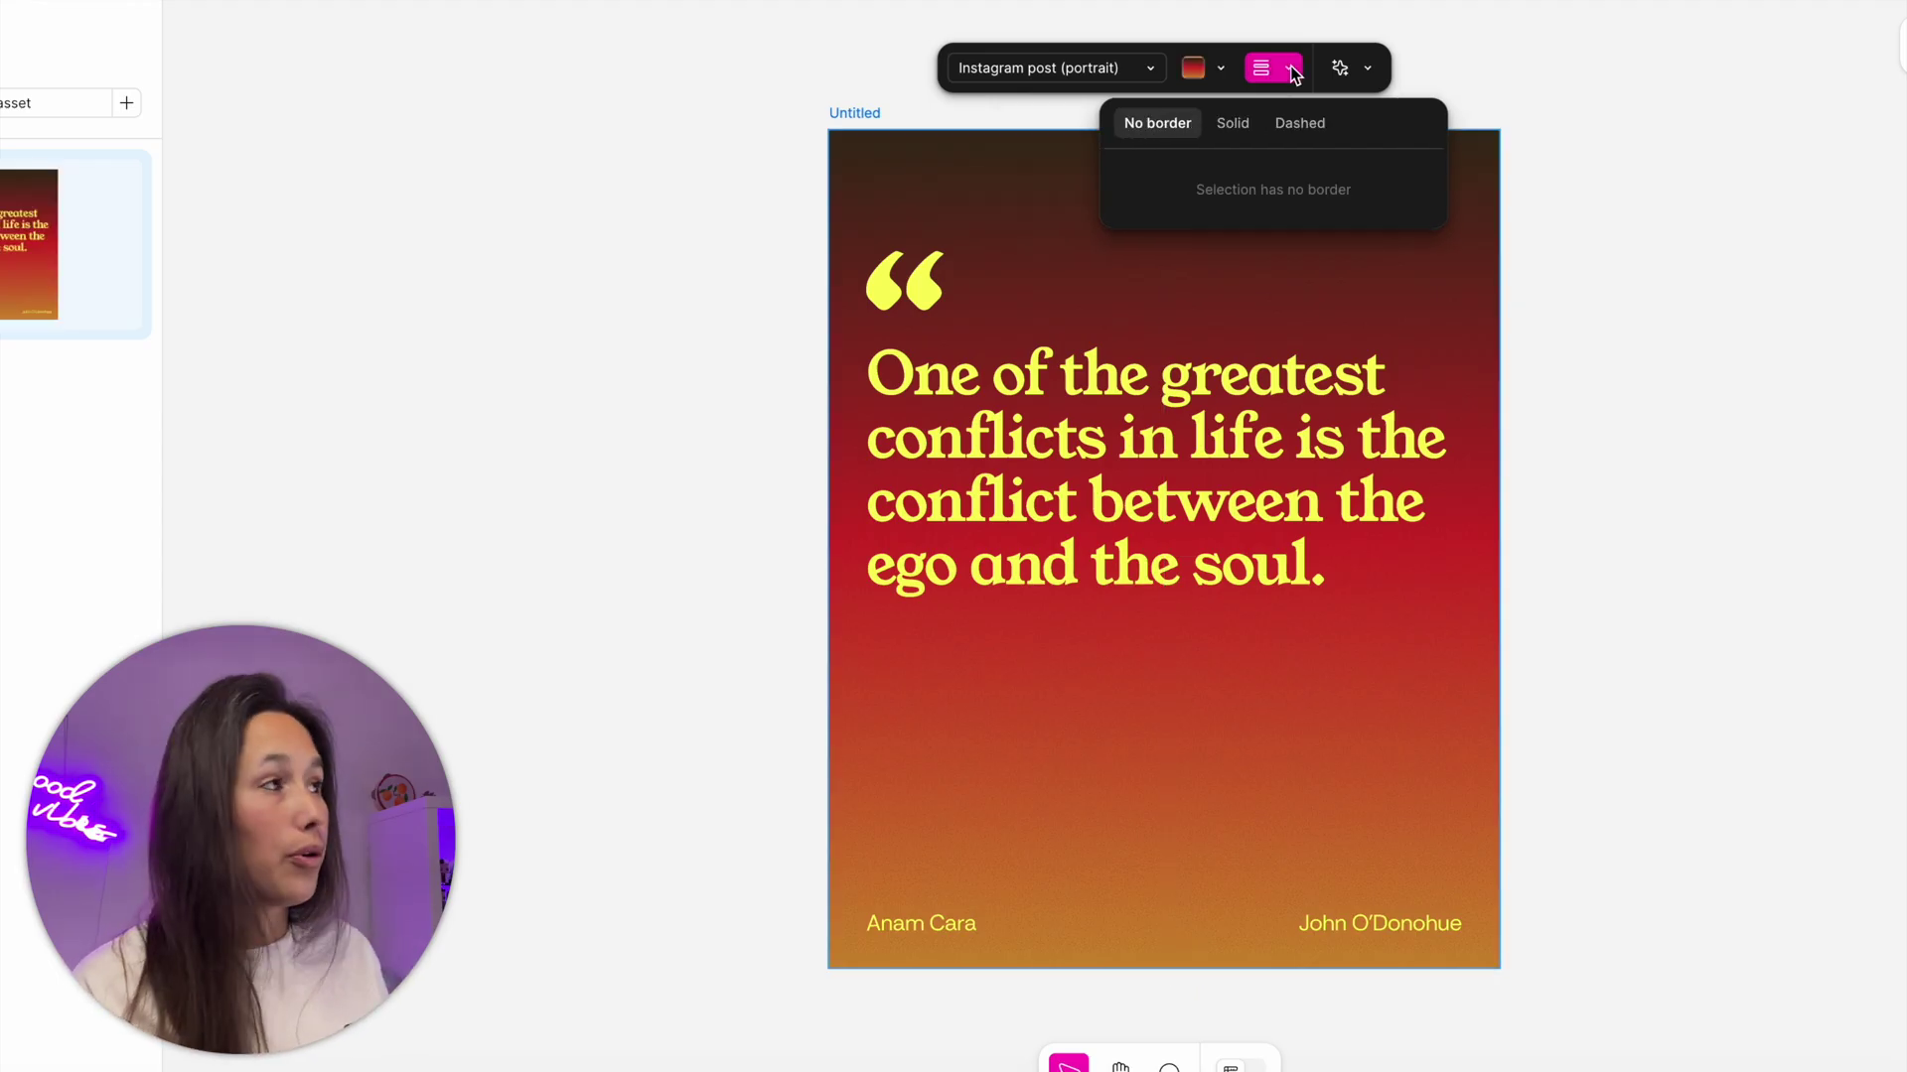
click(1229, 123)
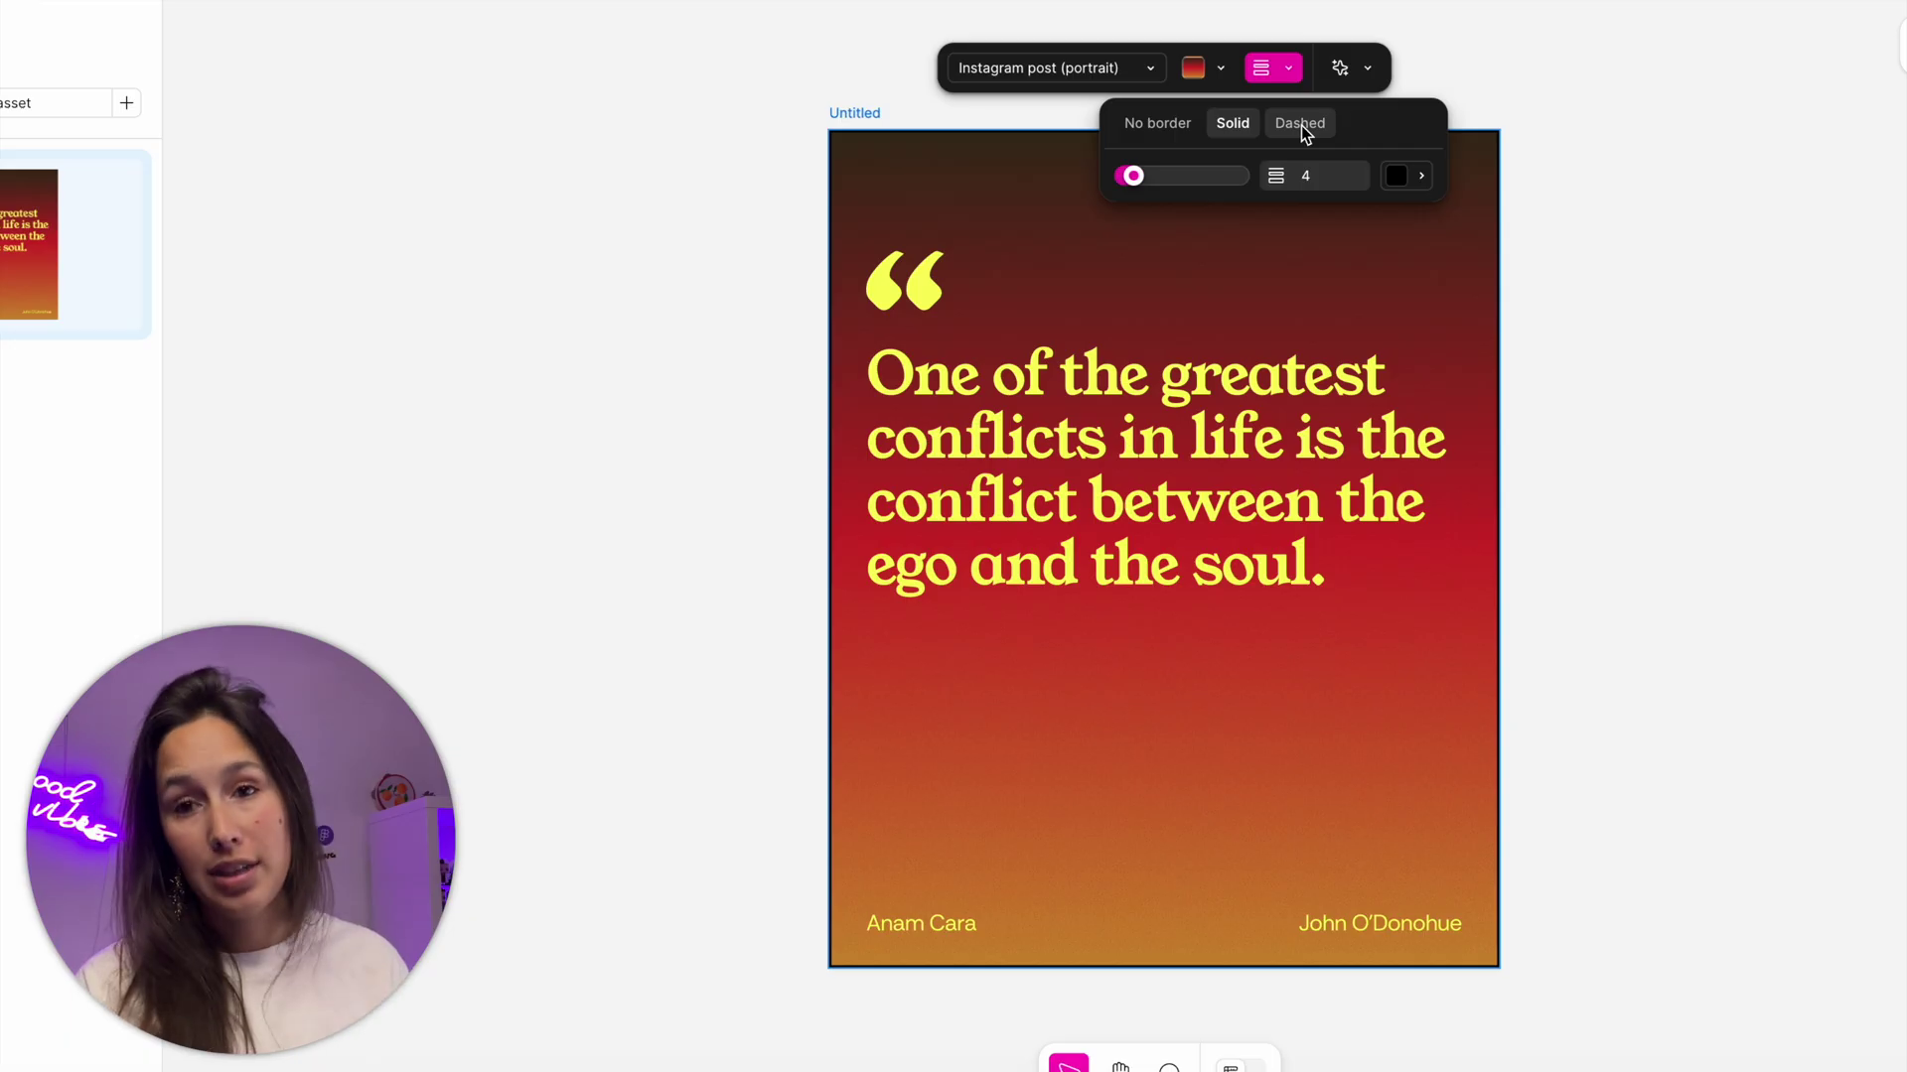
click(1350, 81)
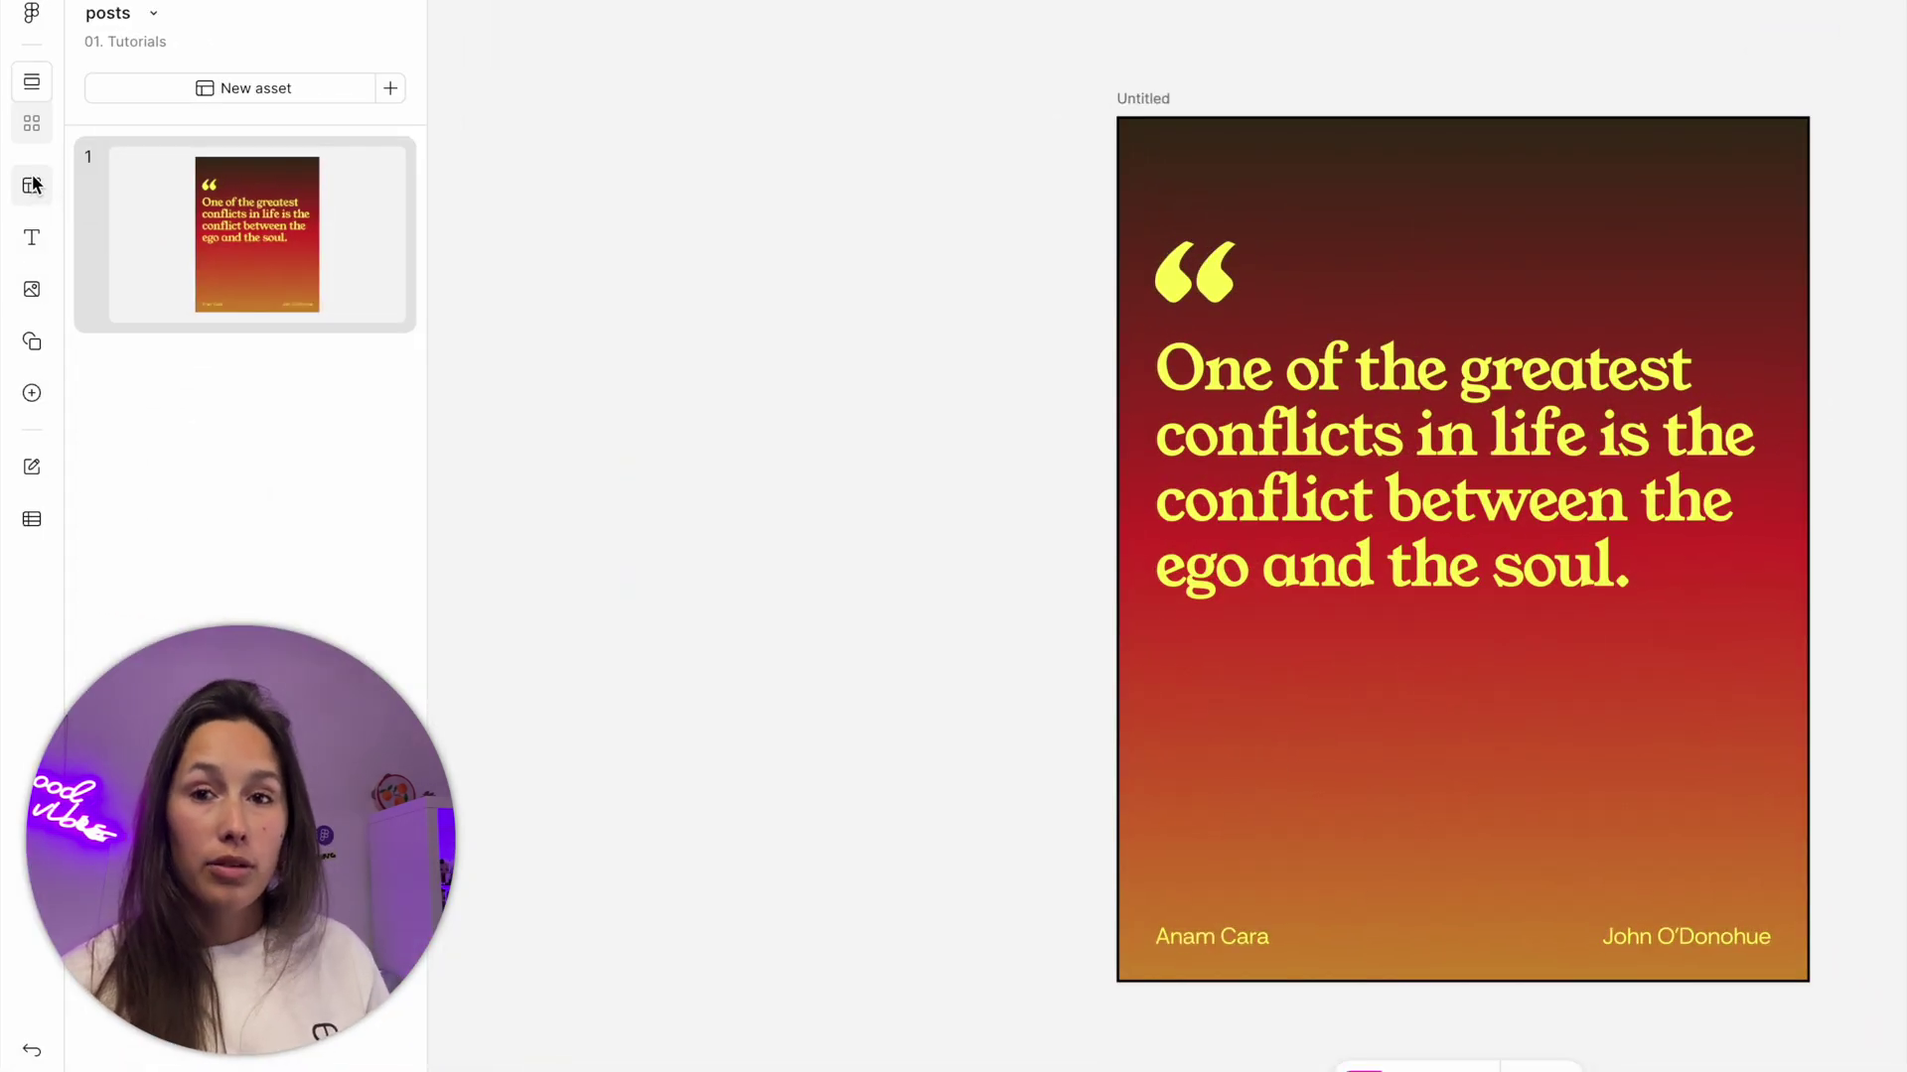
click(33, 185)
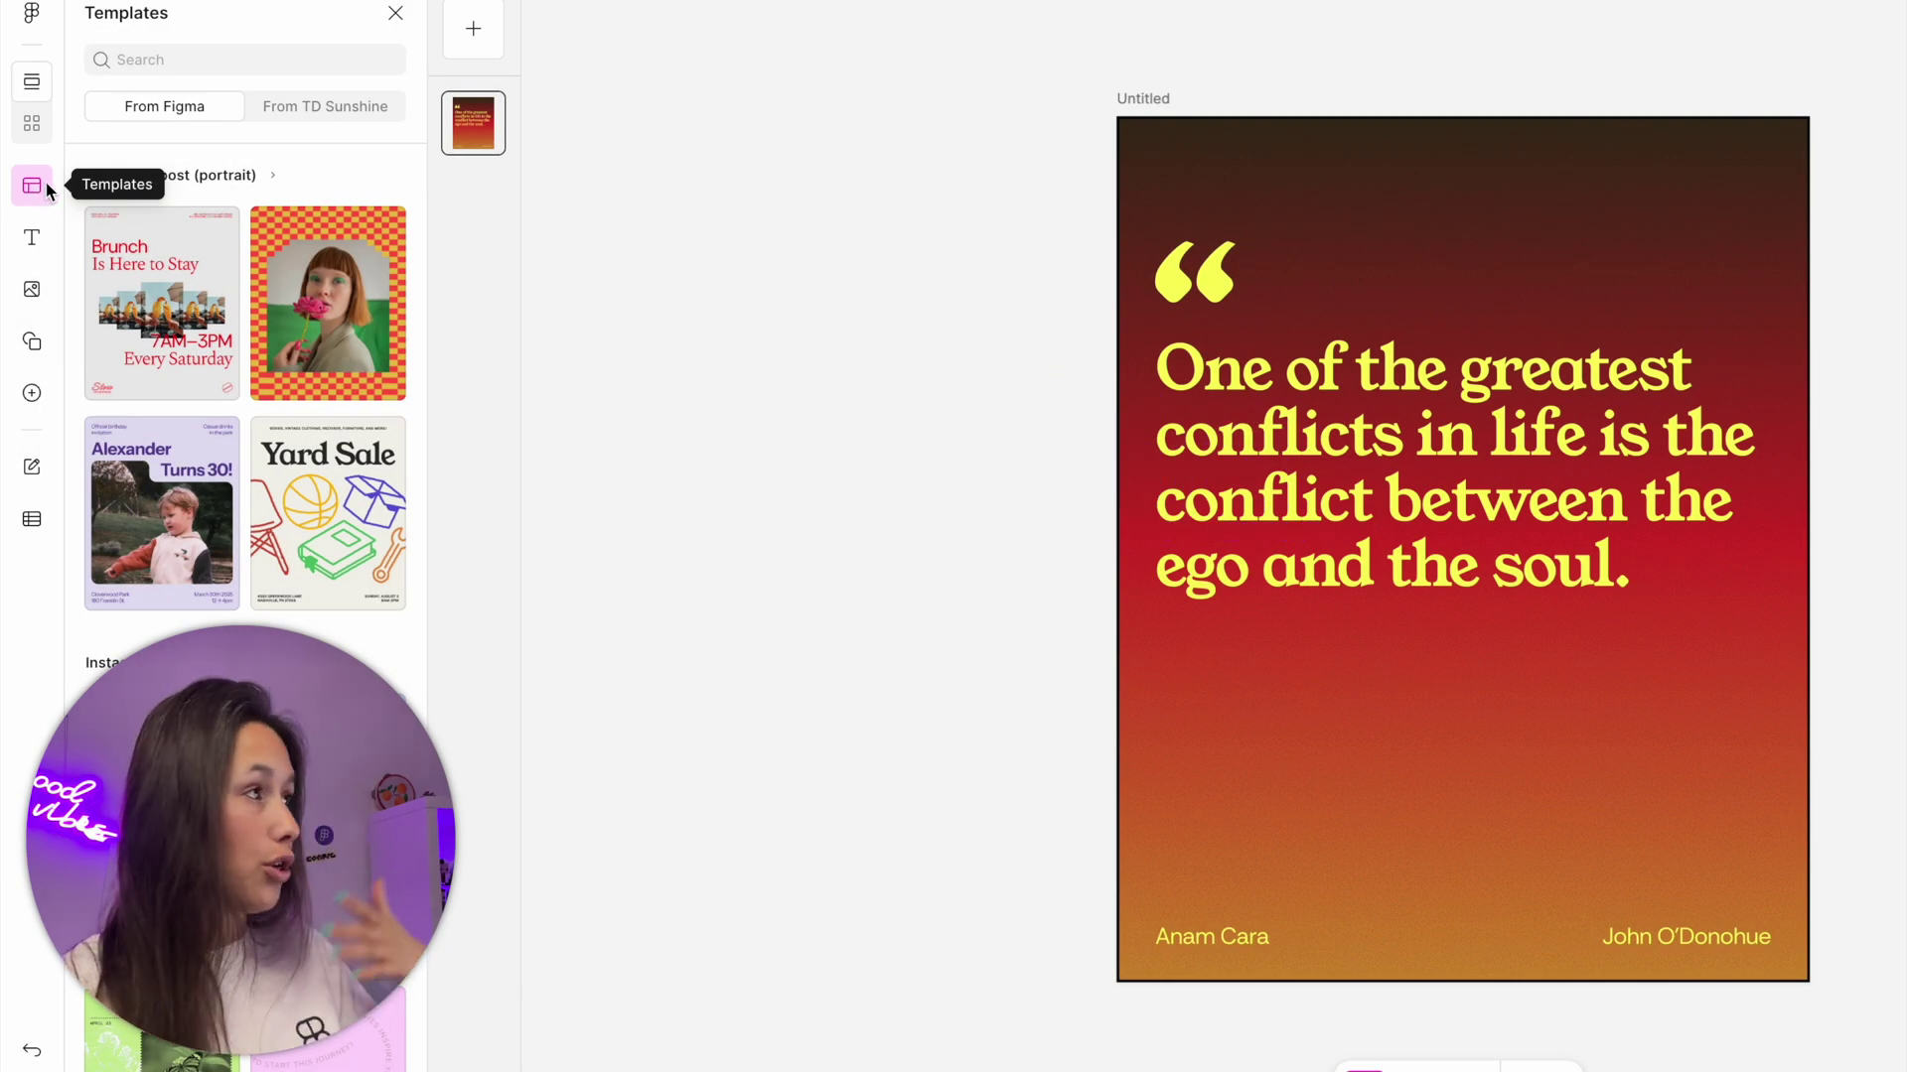
Try and remove the Brunch template, then add a blank page with the same sunset gradient.
click(163, 301)
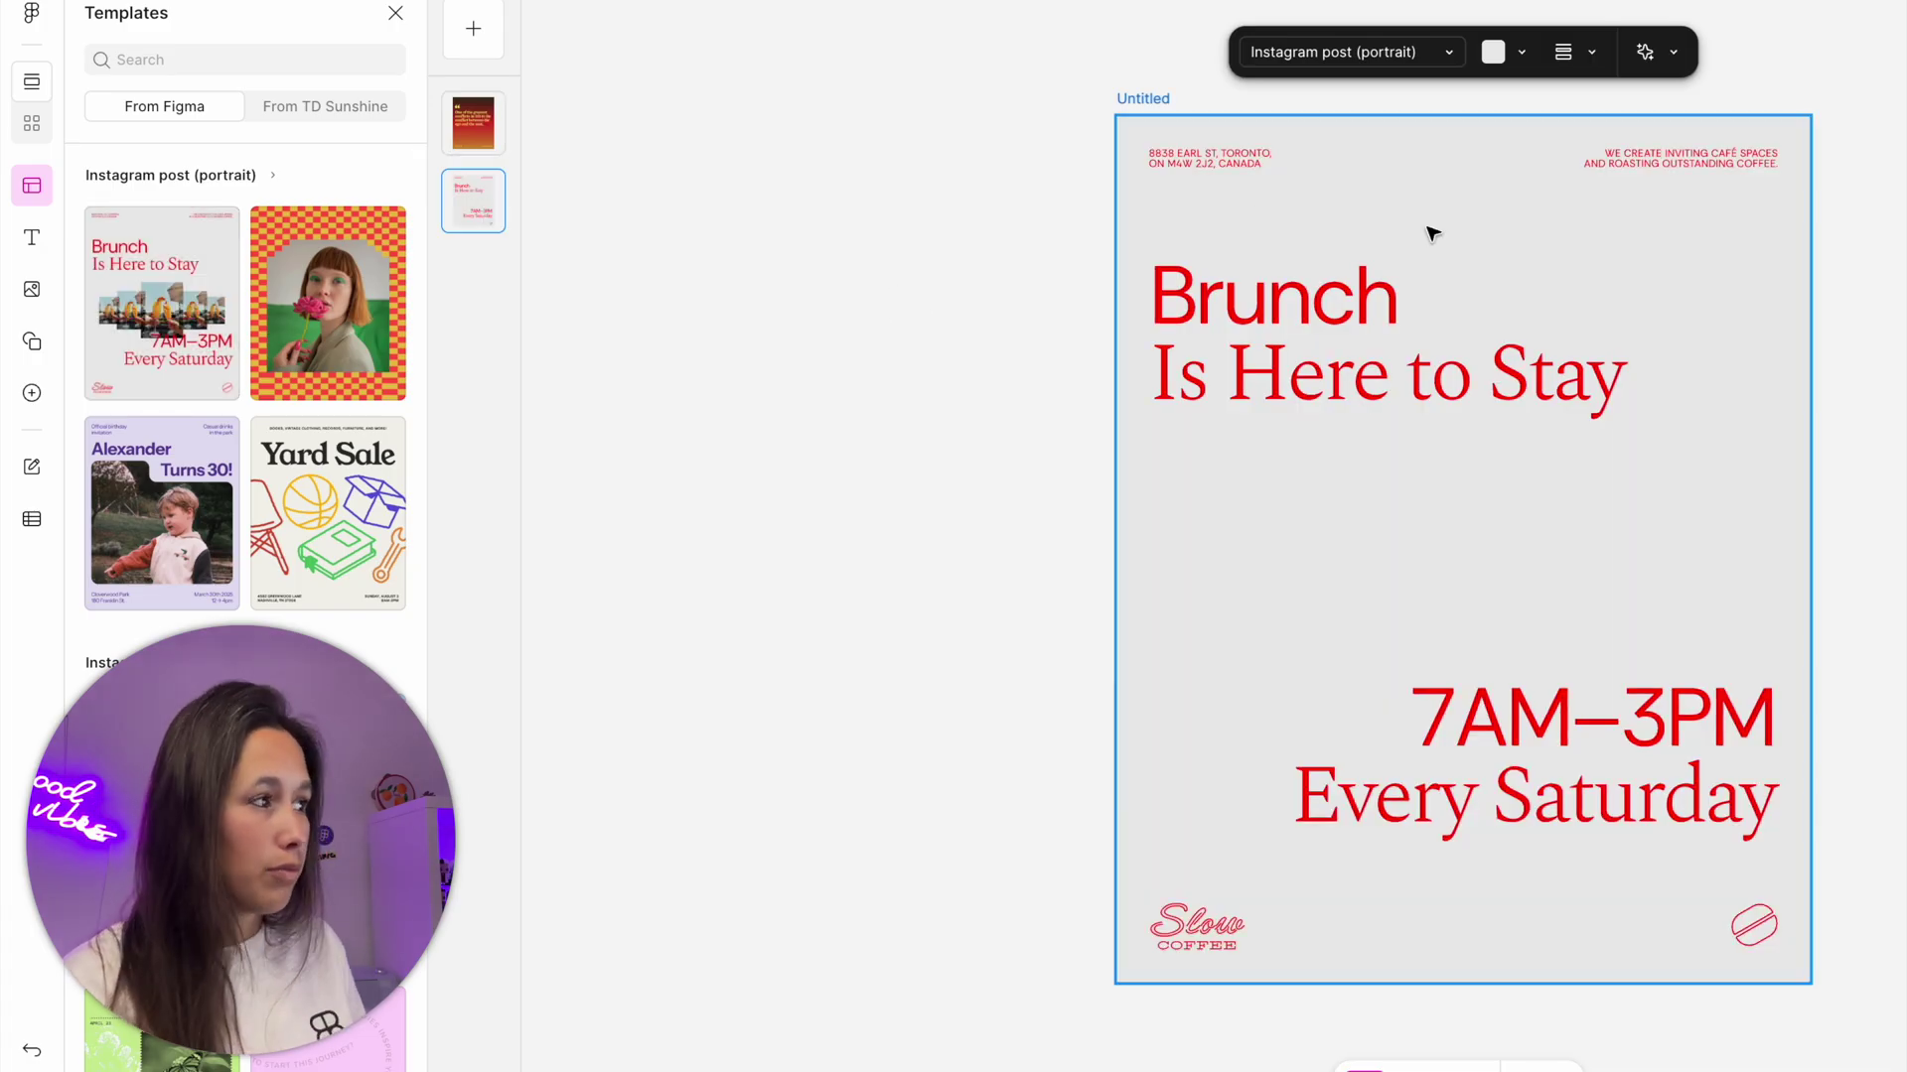
key(Delete)
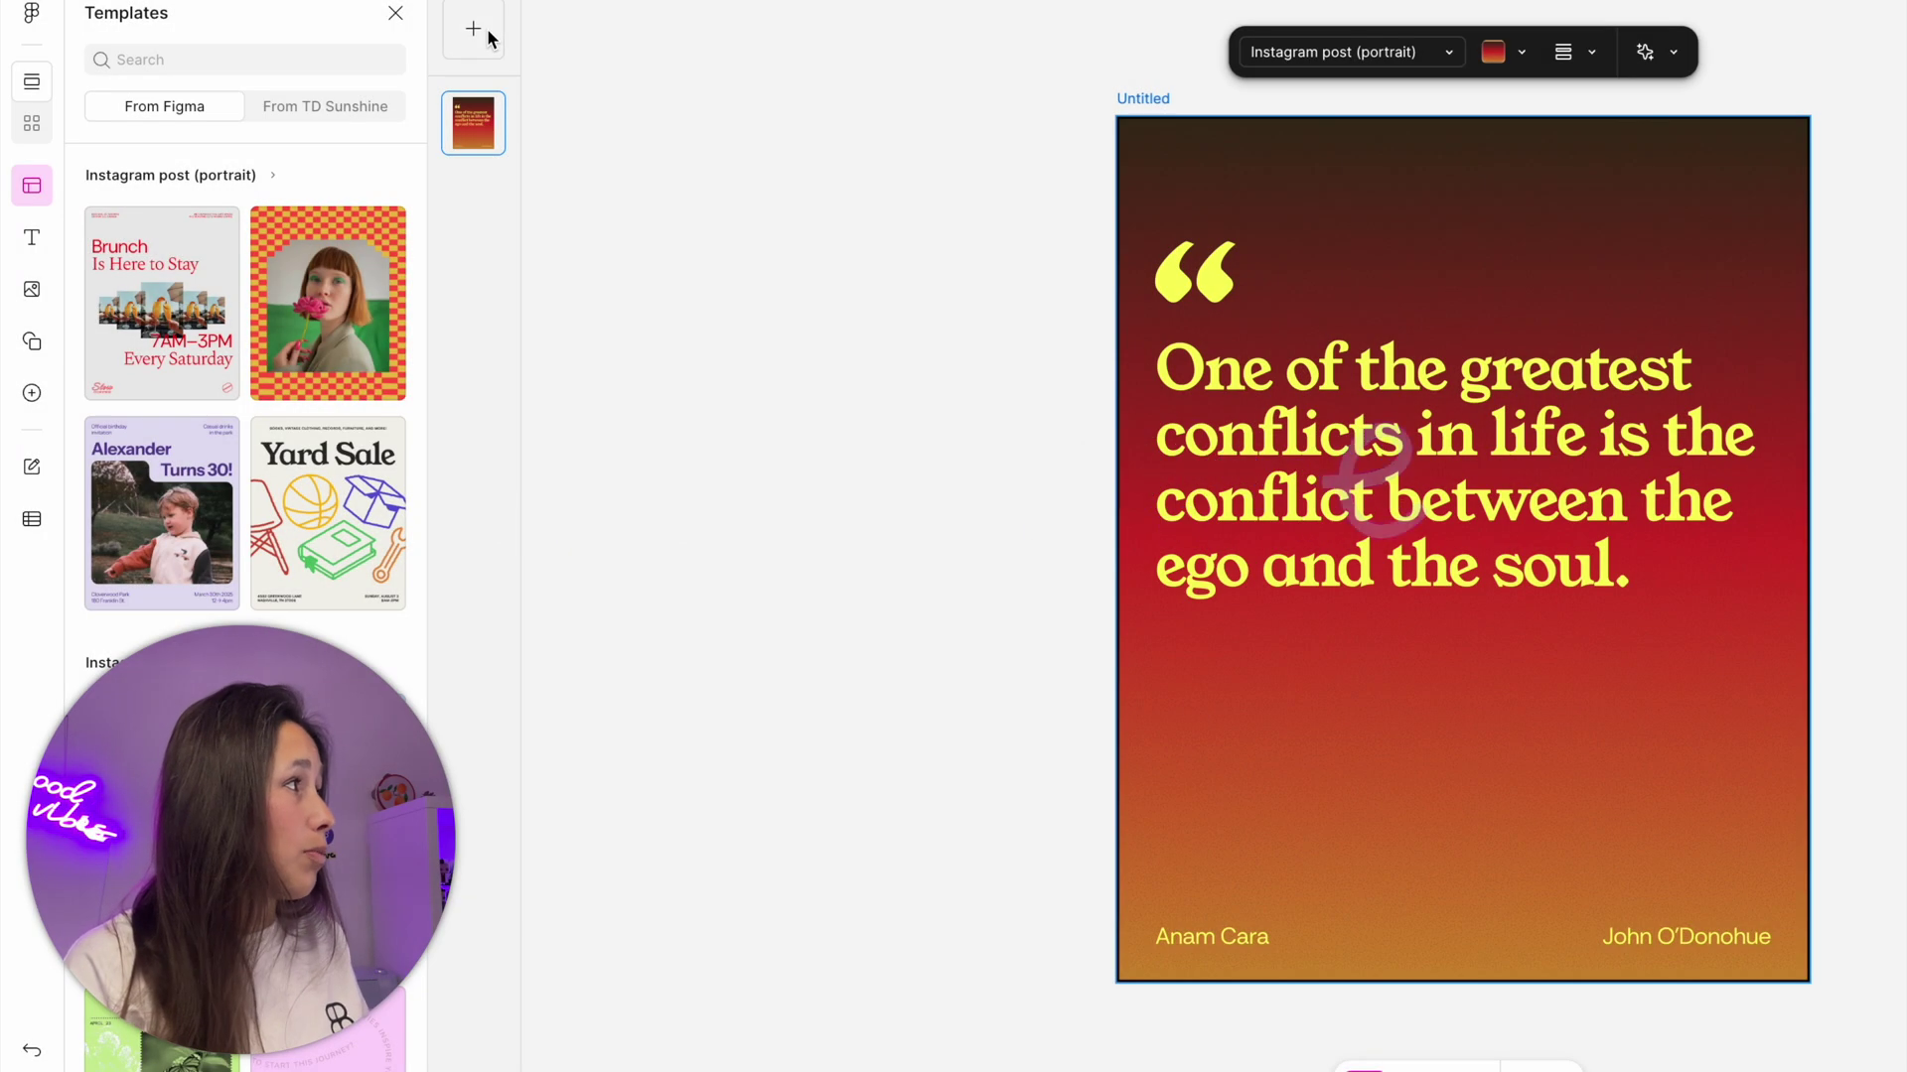
click(474, 29)
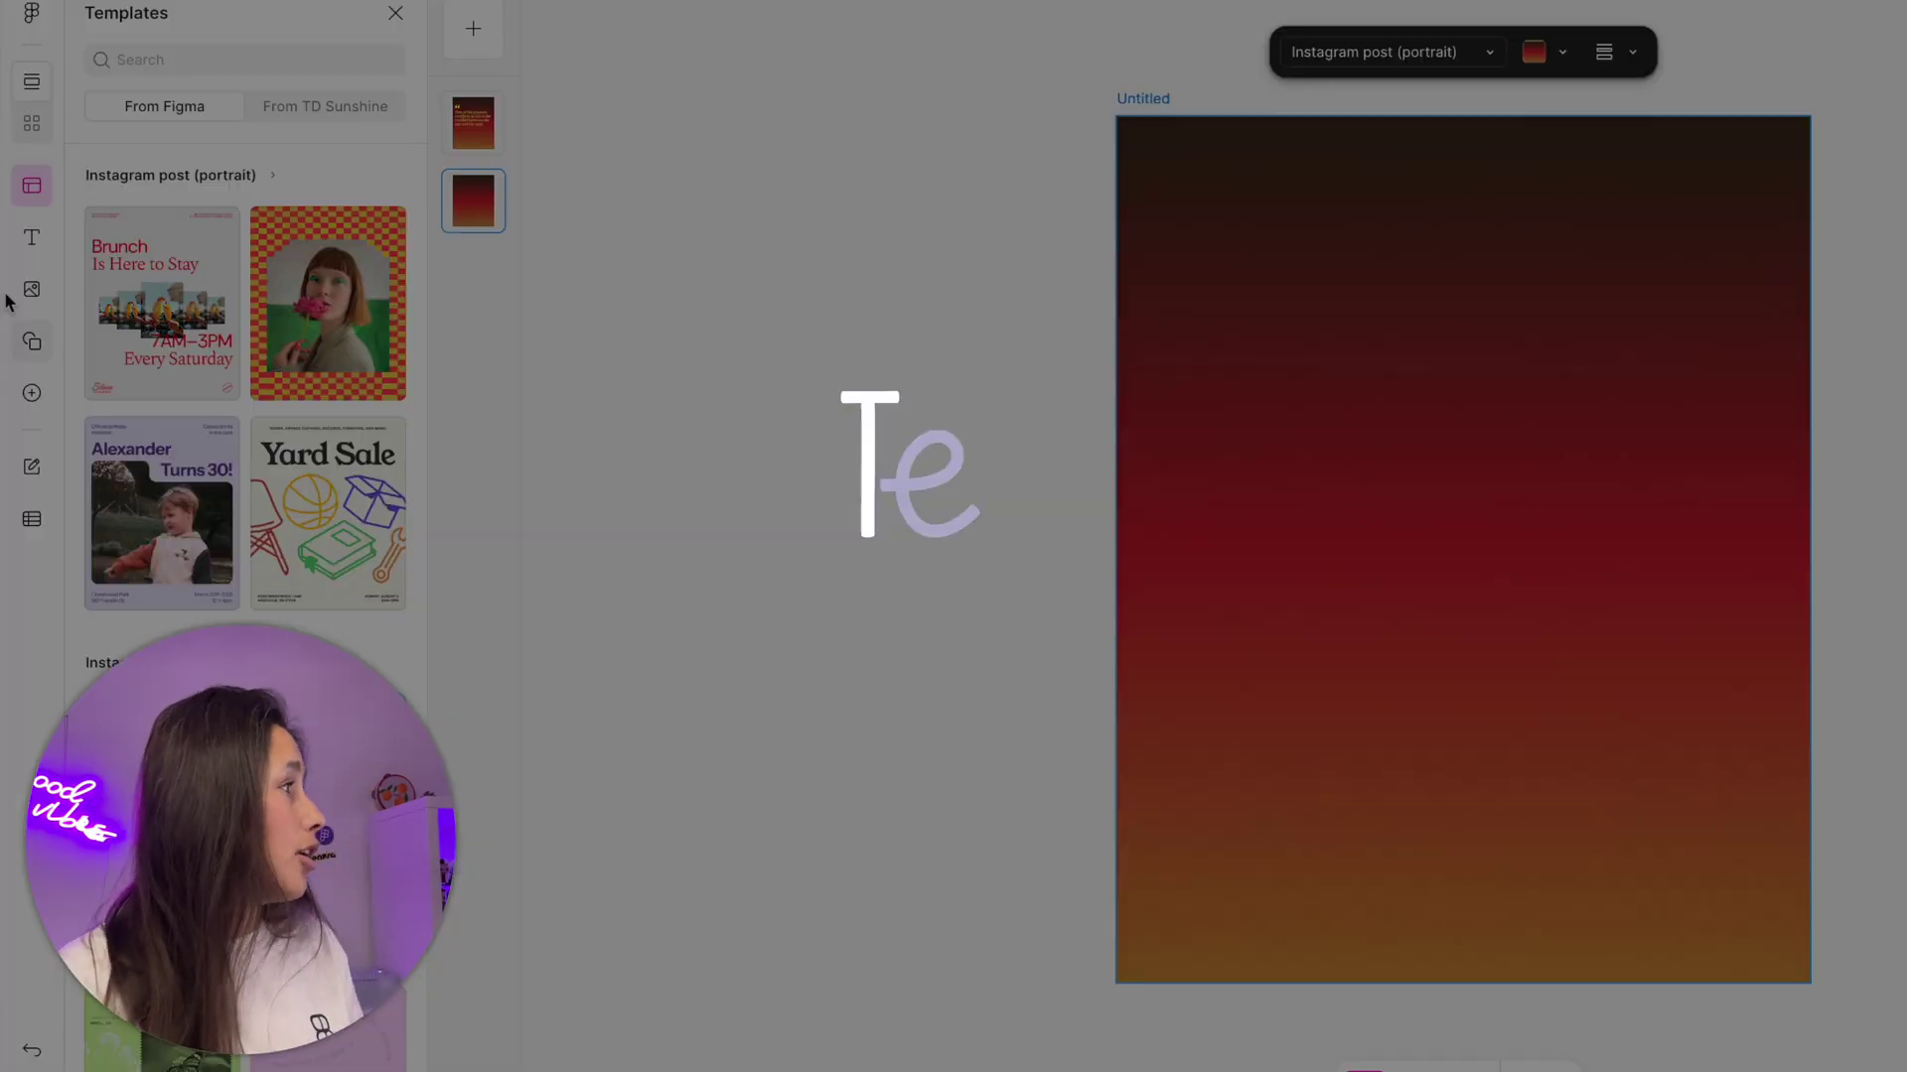
Add a body text box from the text presets, then delete it, leaving the page blank.
click(31, 239)
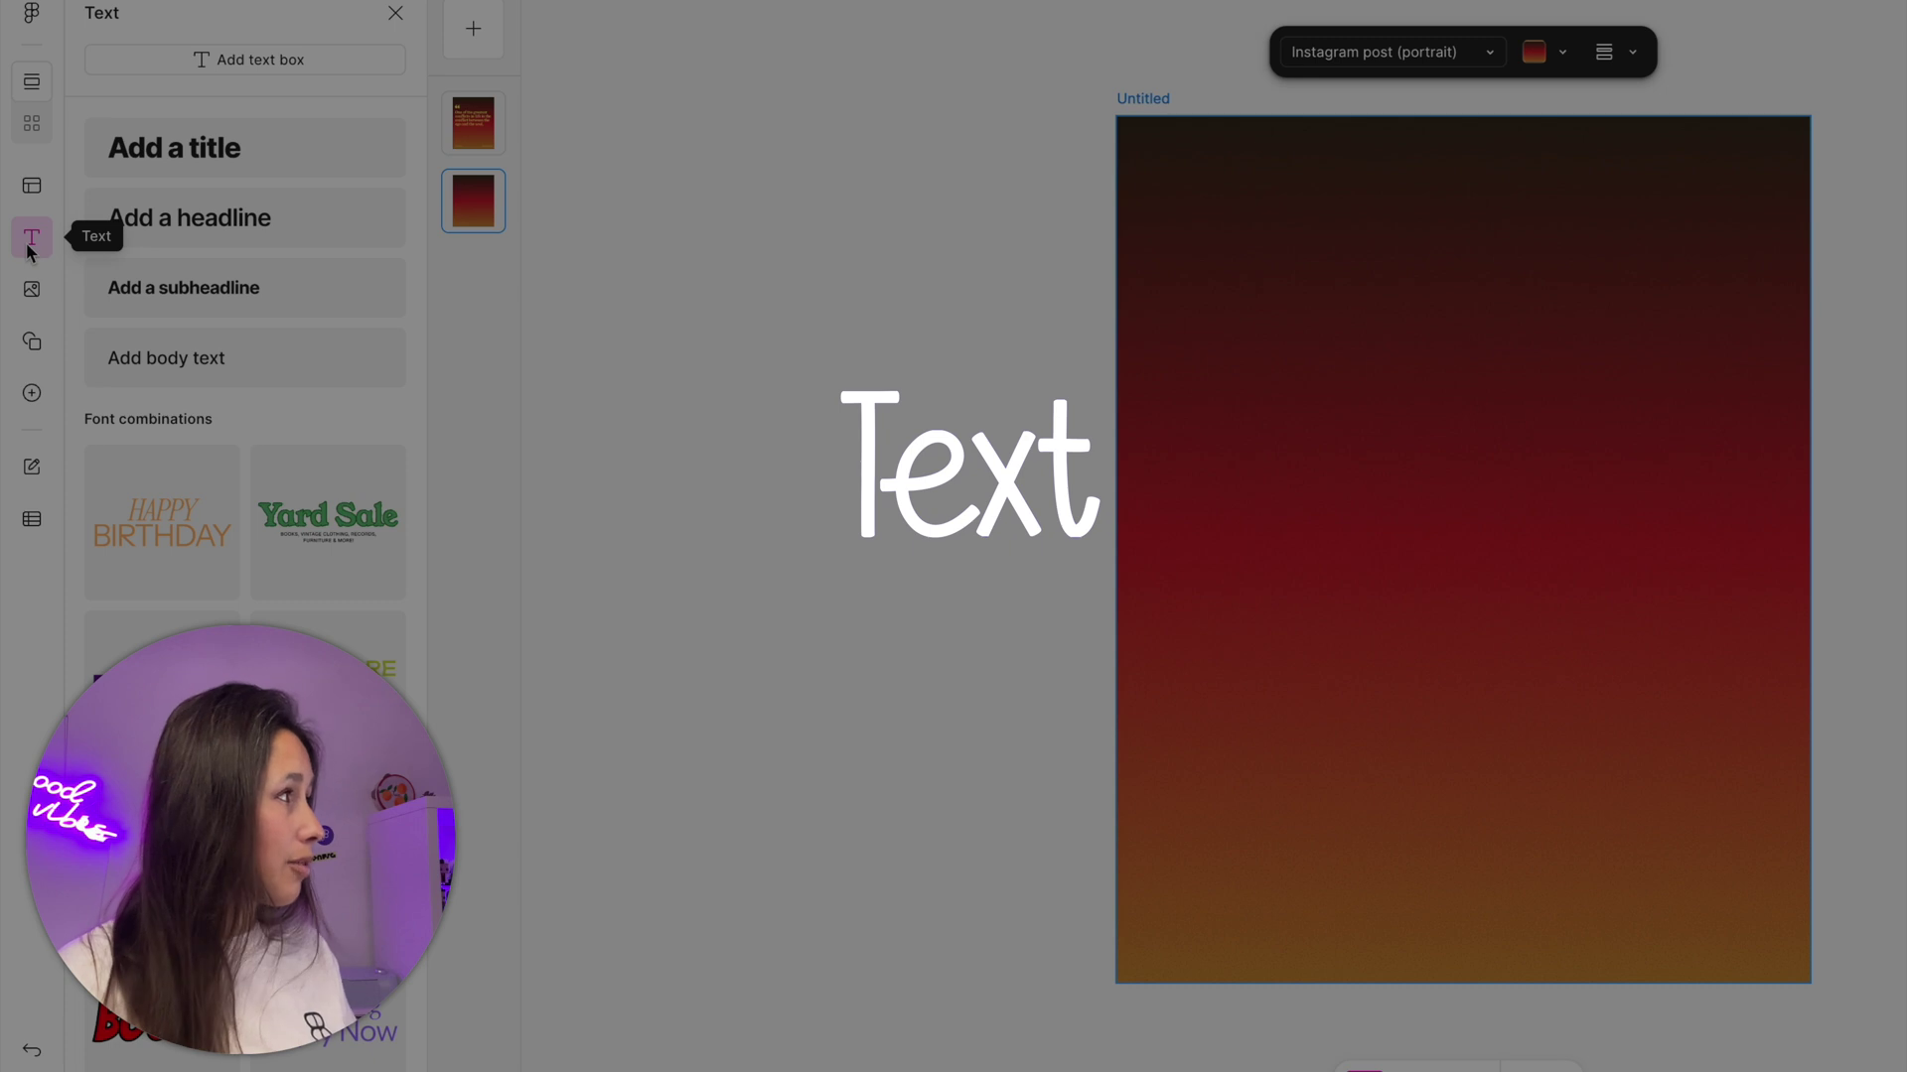
click(278, 58)
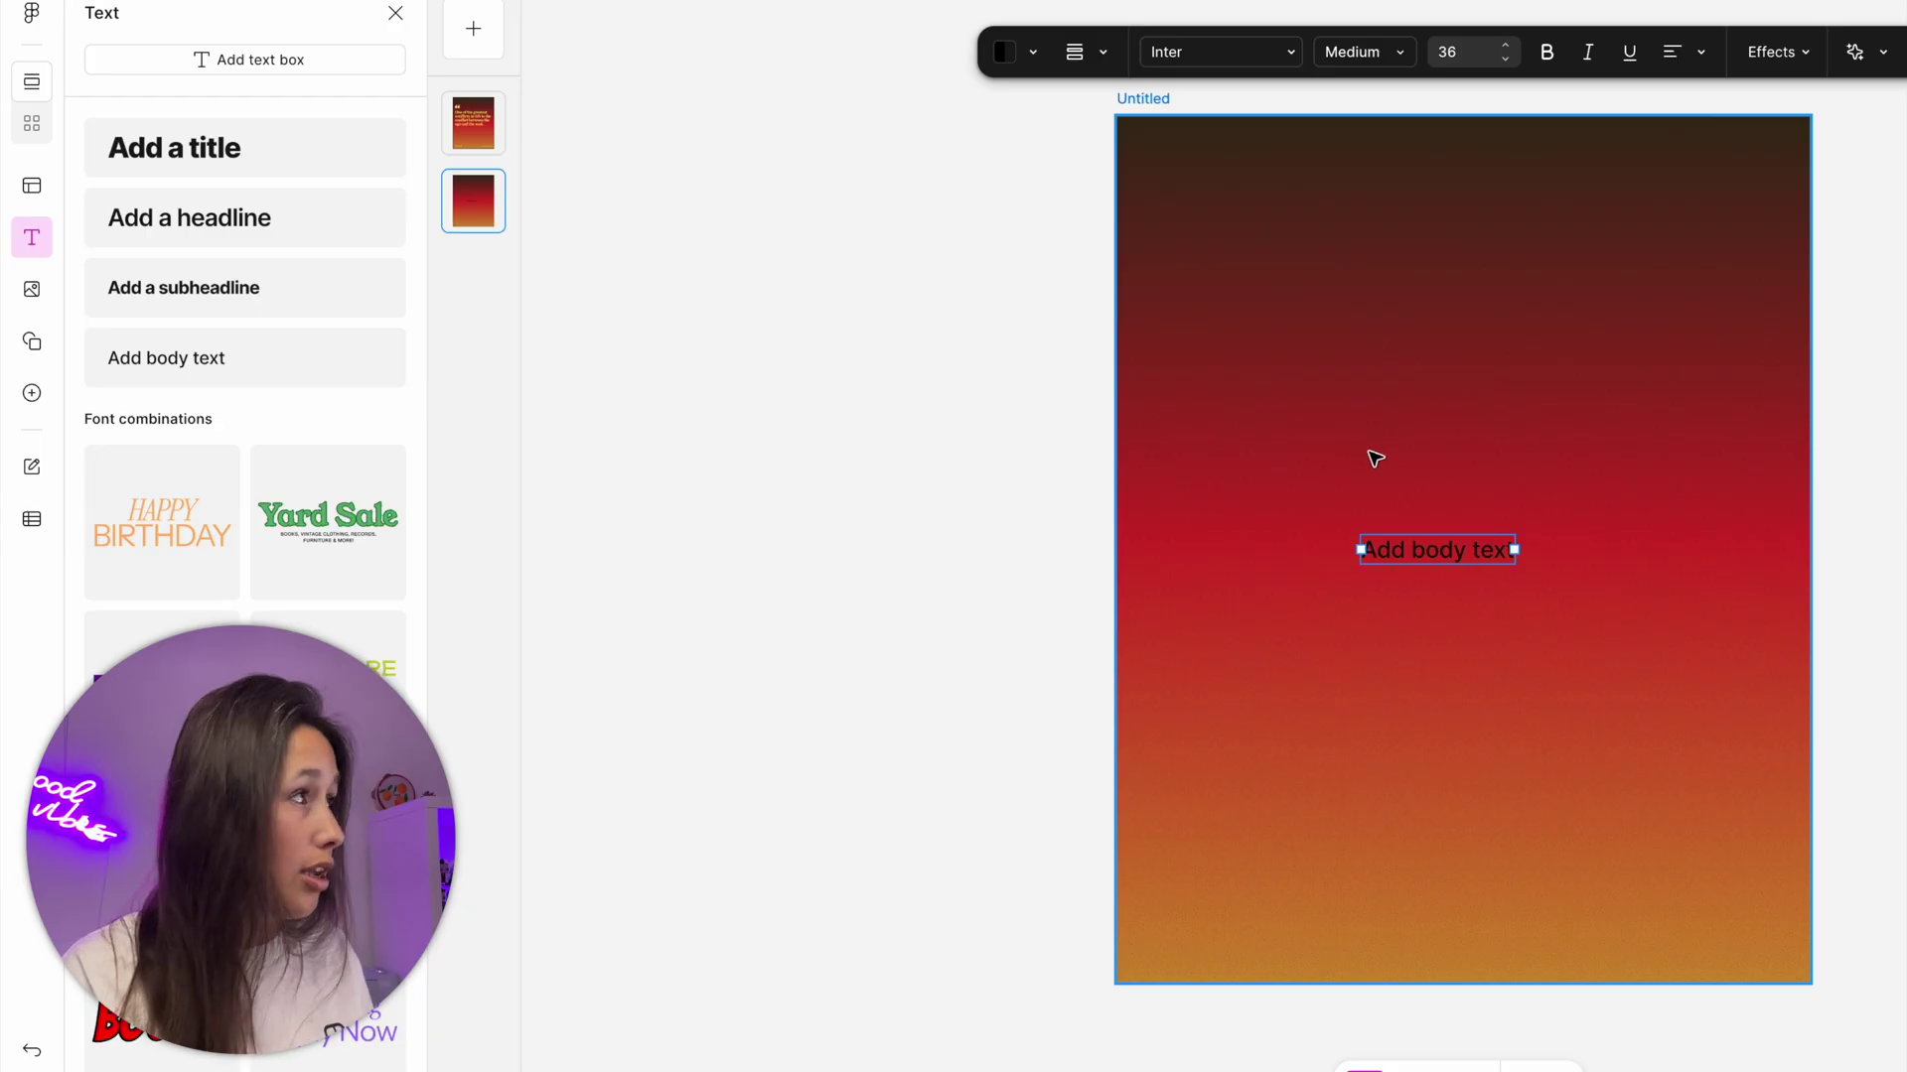
key(Delete)
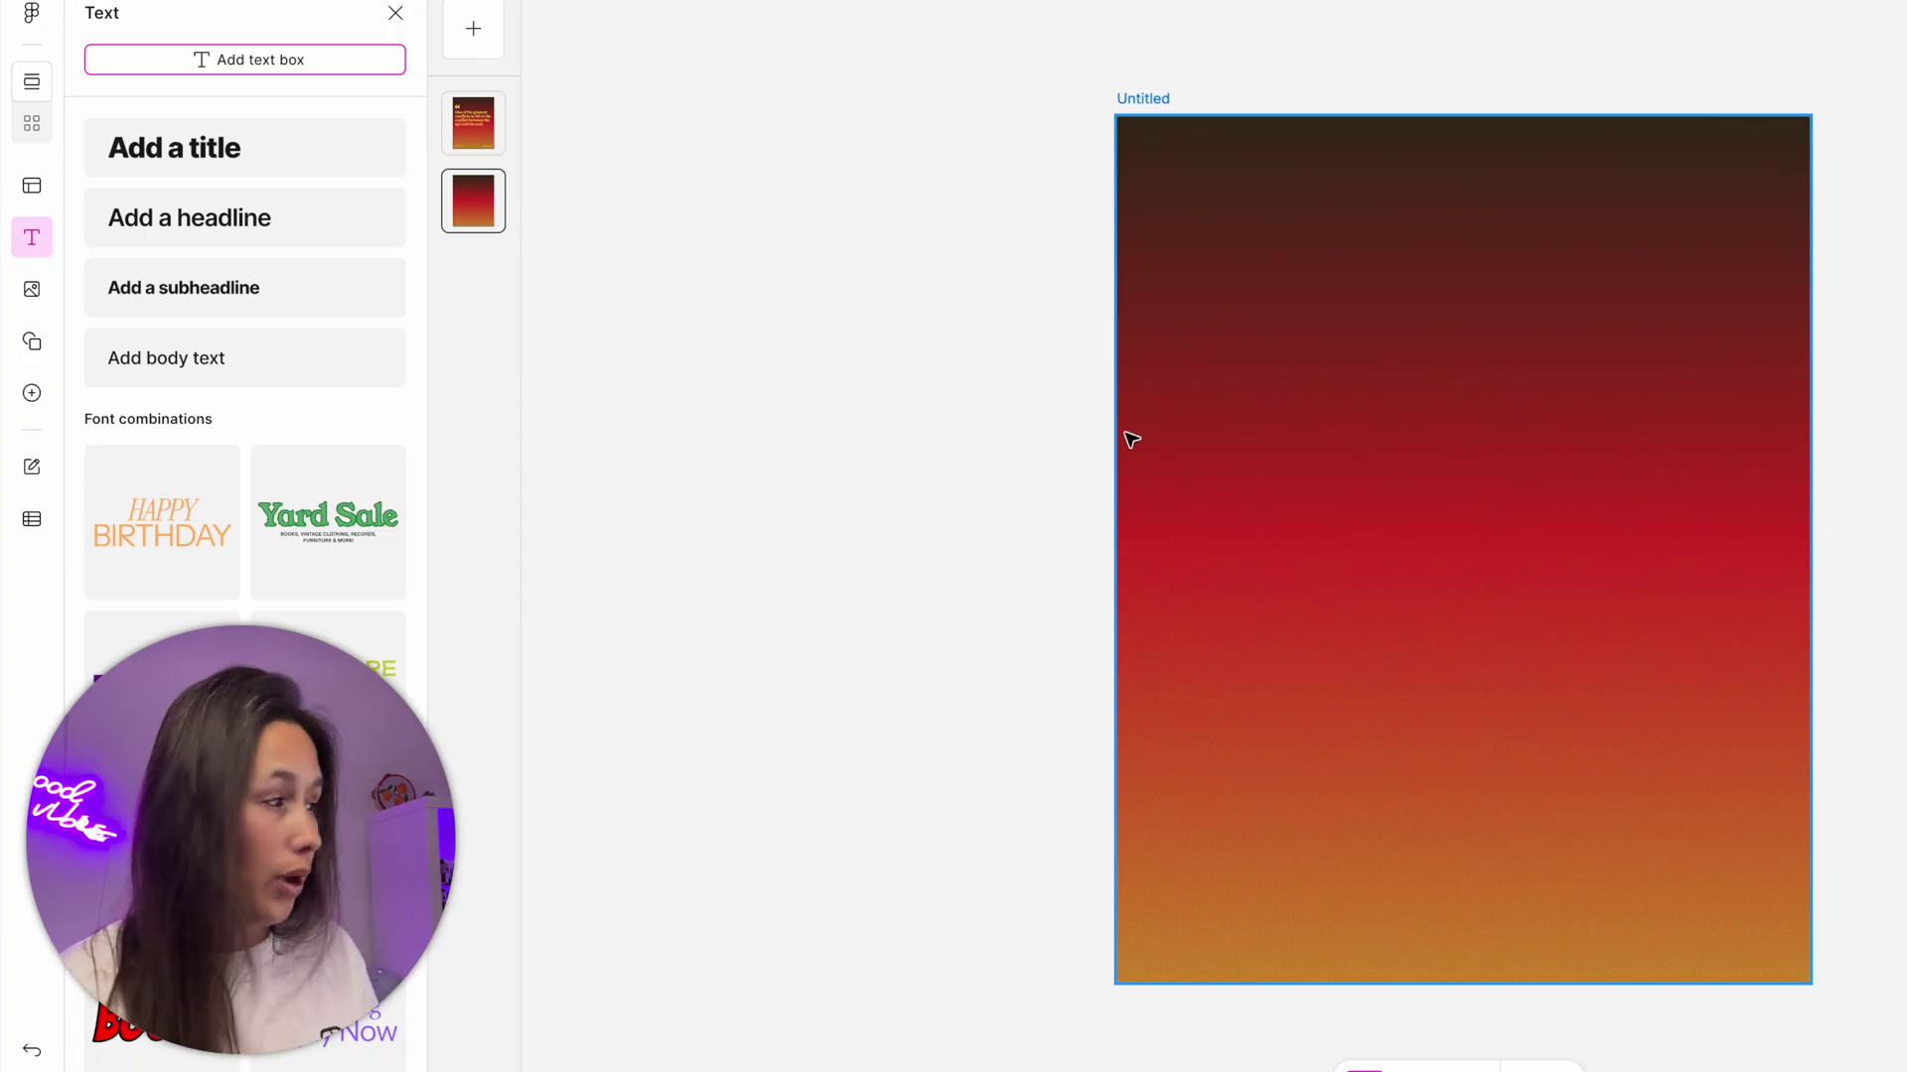
Place the HOLIDAY HOURS / December 24 text combination near the page top and enlarge it.
scroll(246, 576, down, 7)
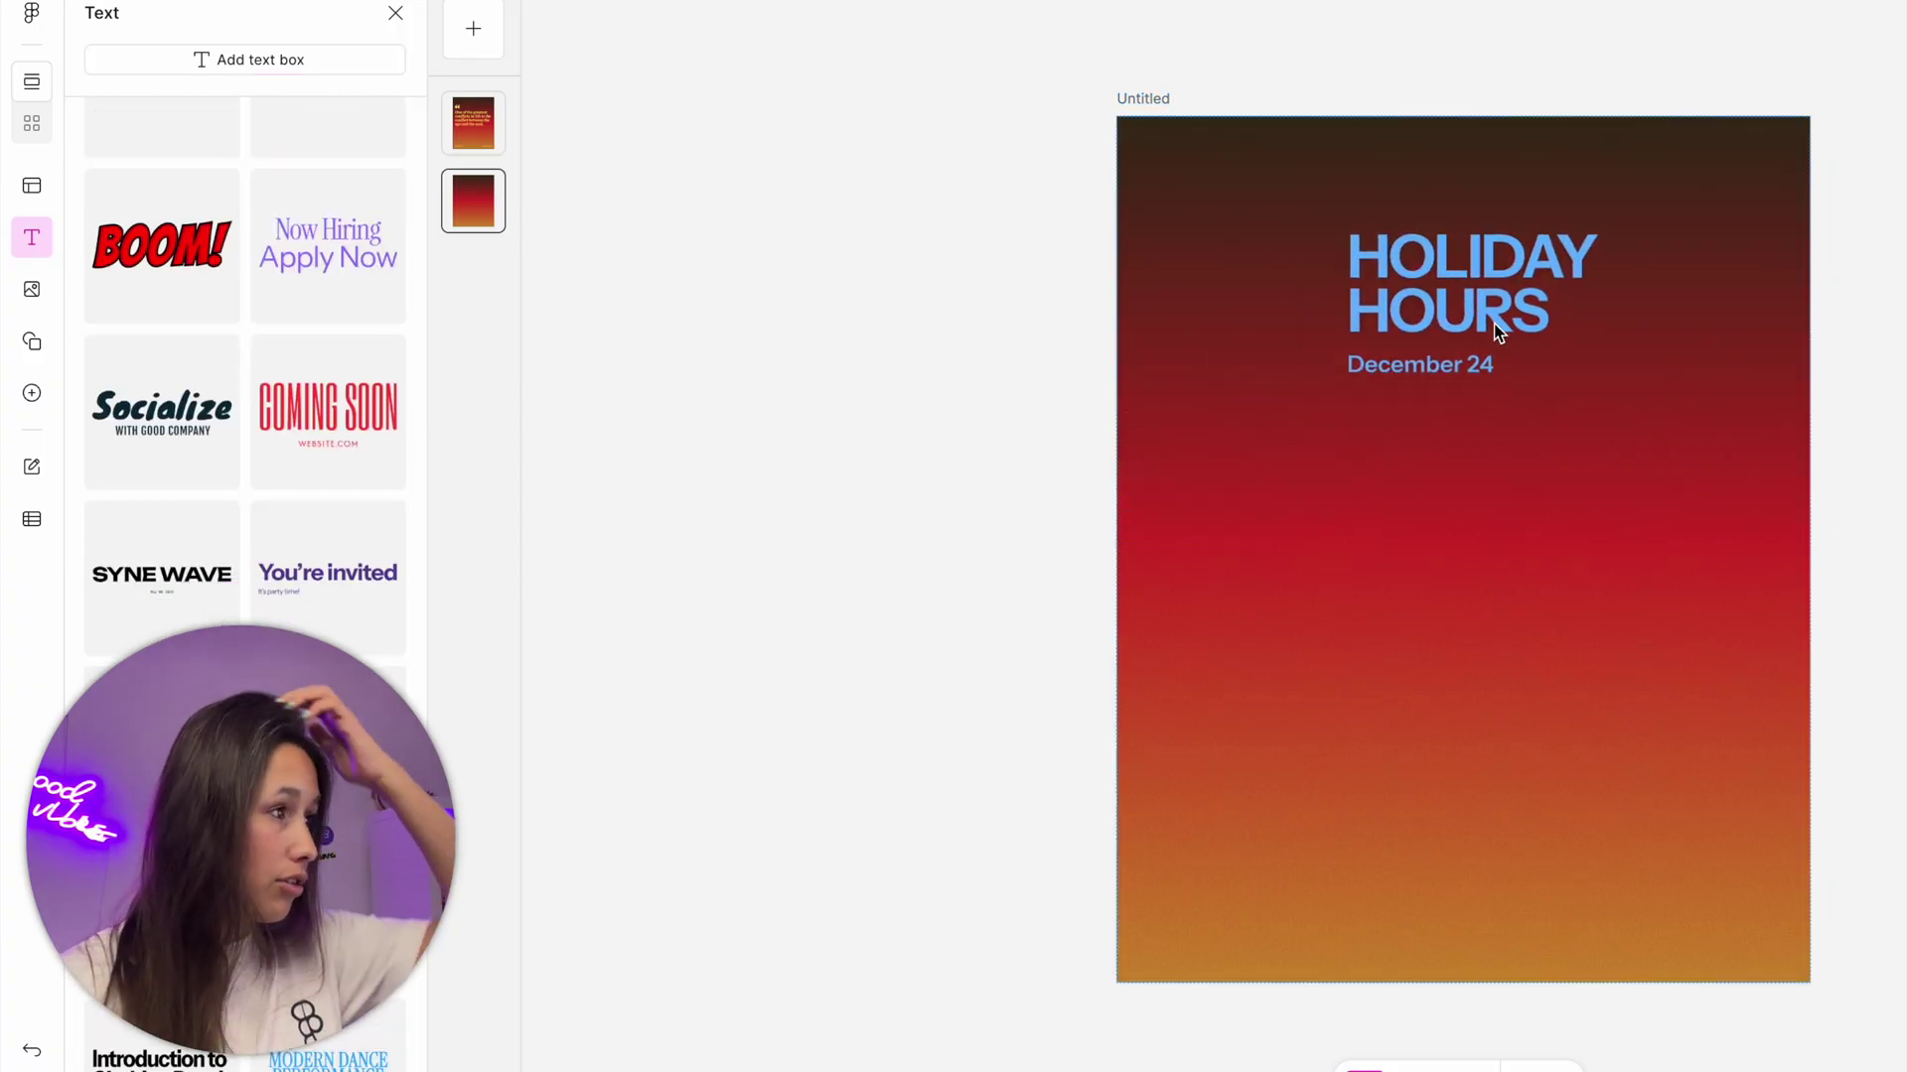
drag(1500, 327, 1418, 305)
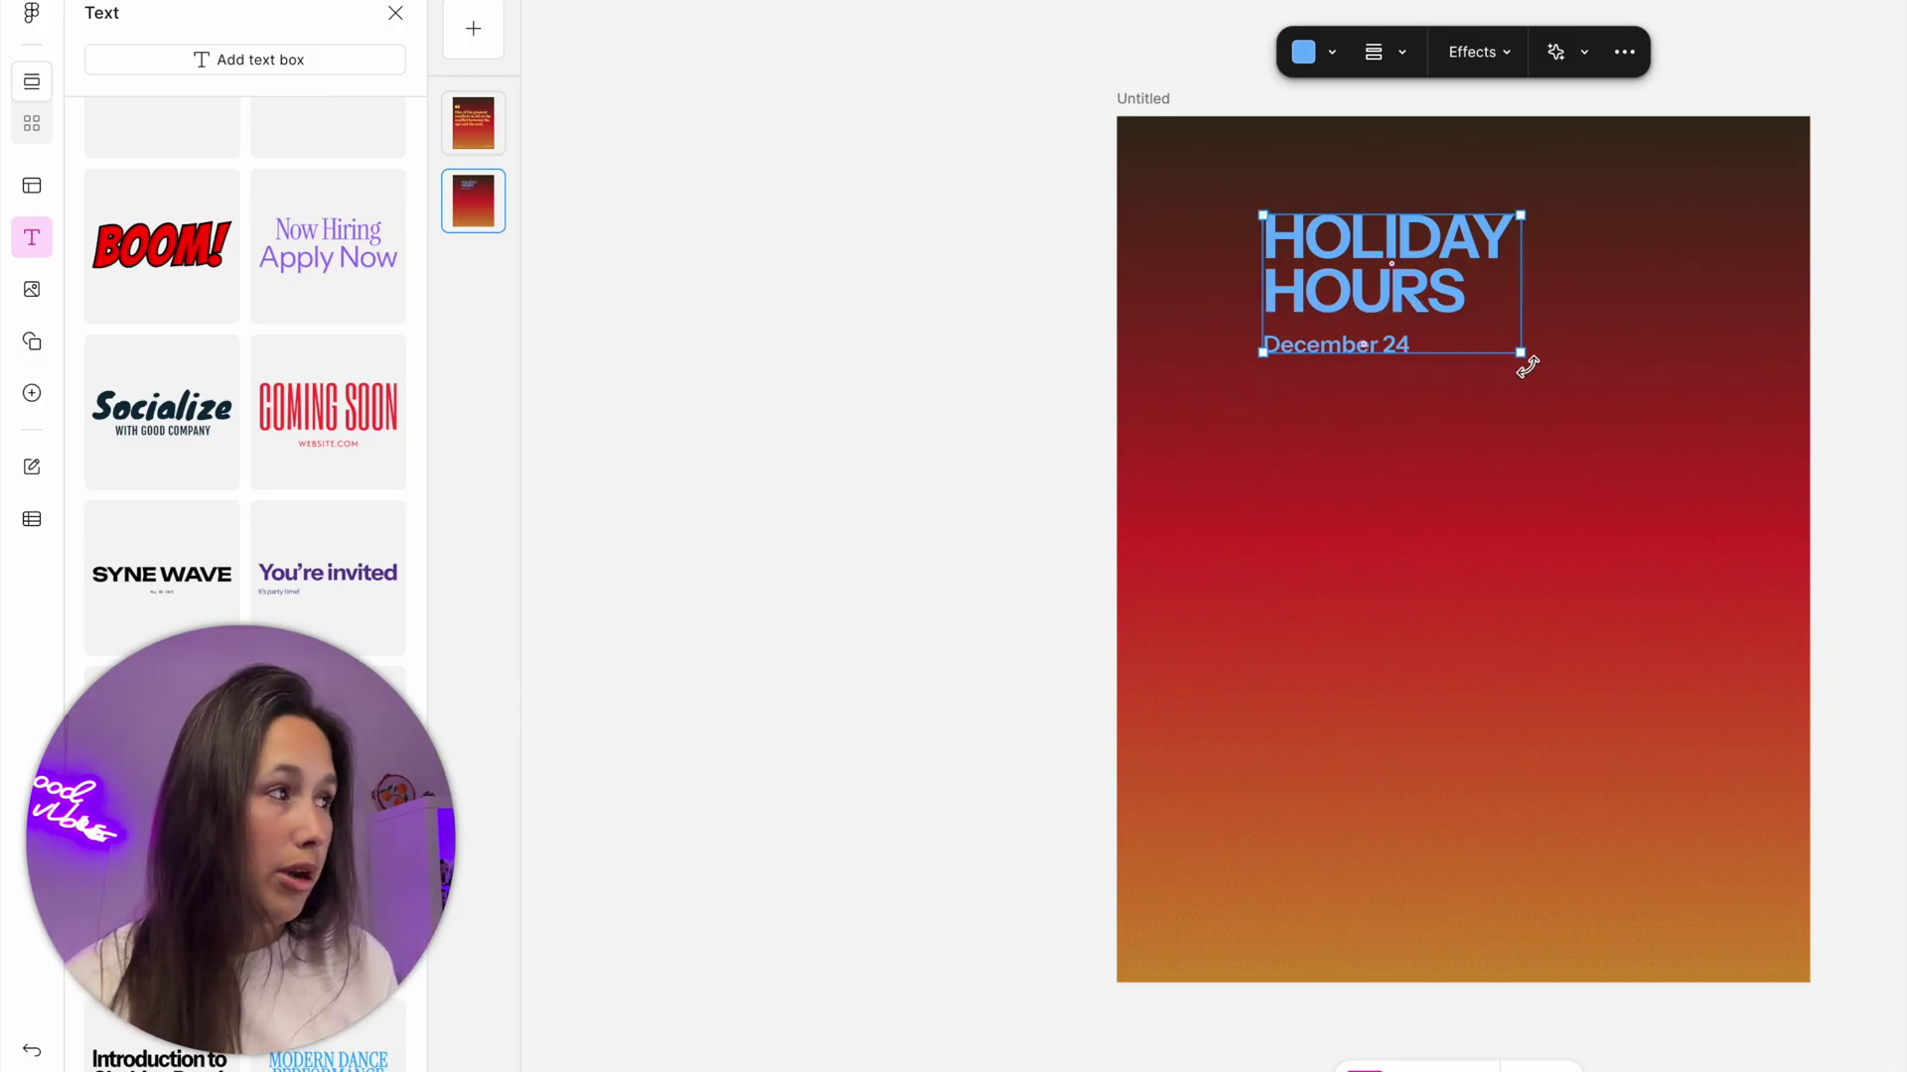
drag(1522, 357, 1624, 511)
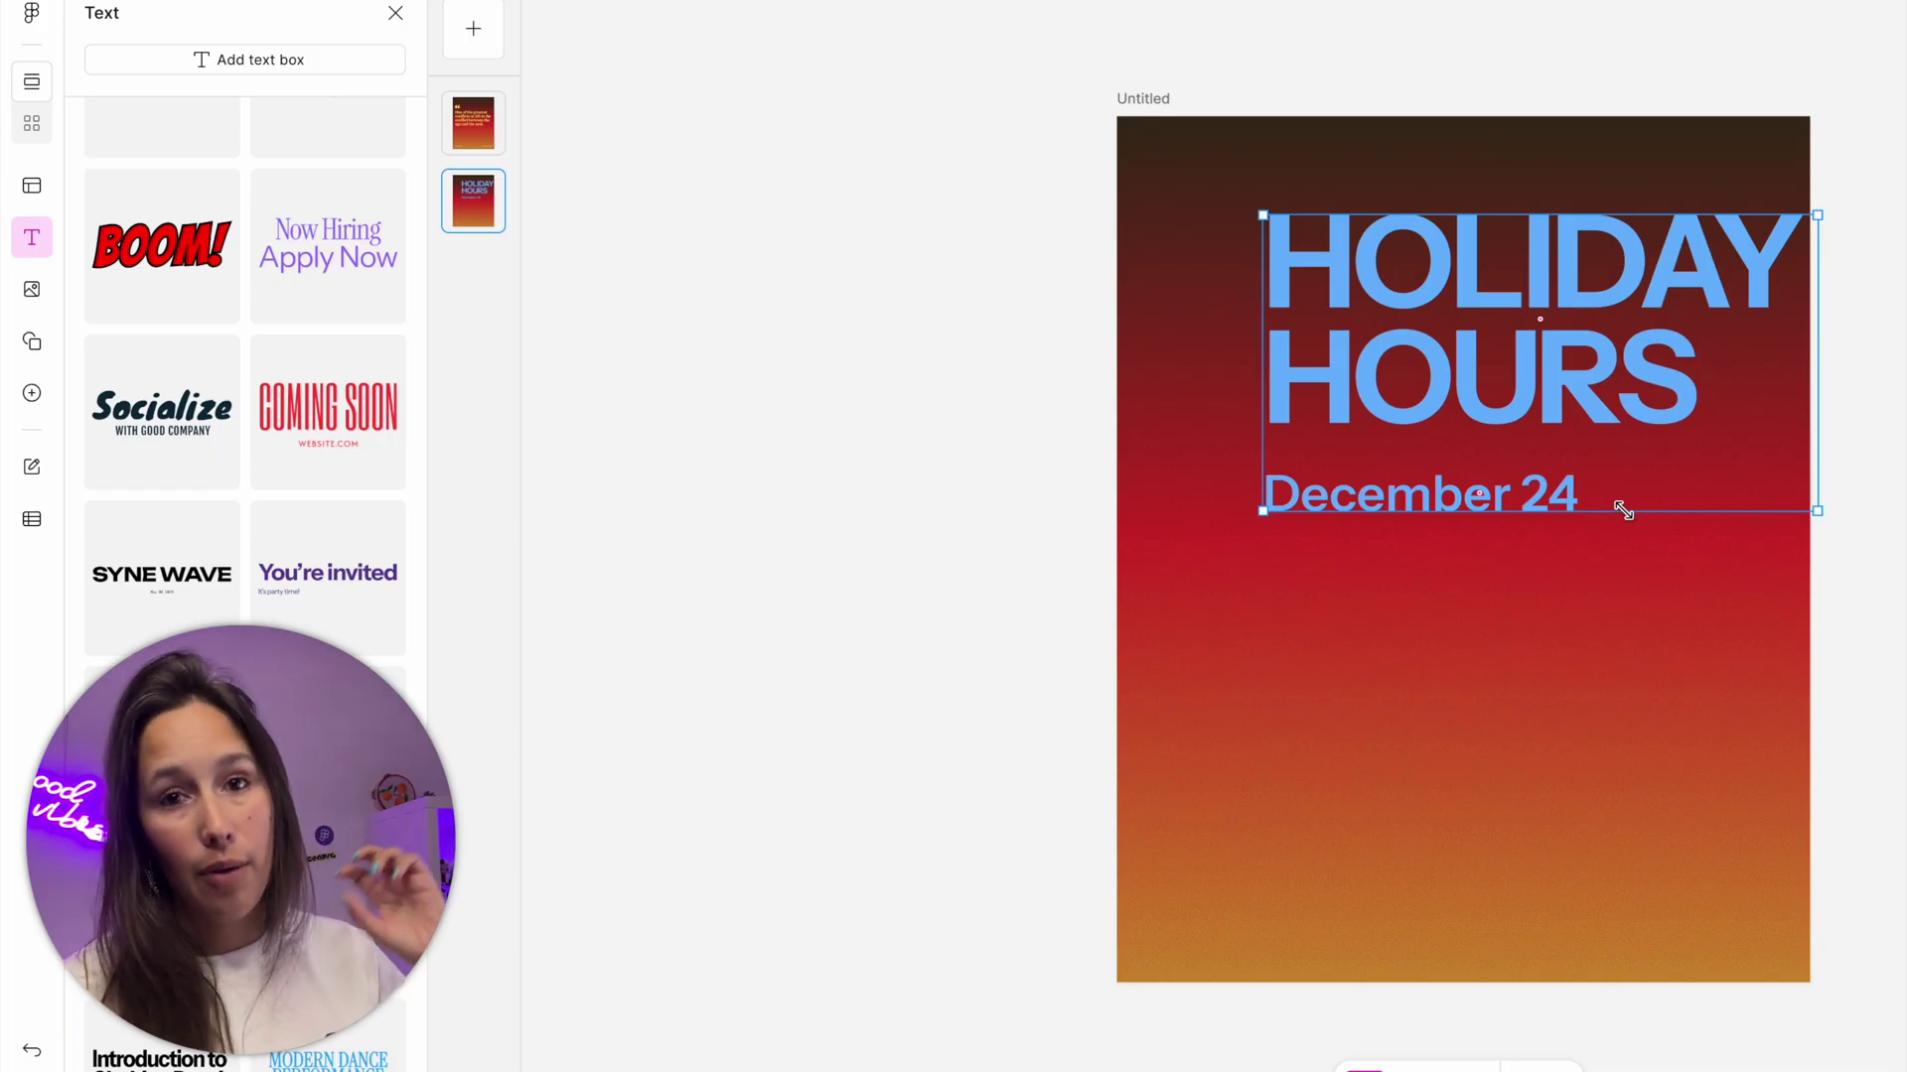
drag(1623, 510, 1624, 511)
drag(1509, 360, 1460, 328)
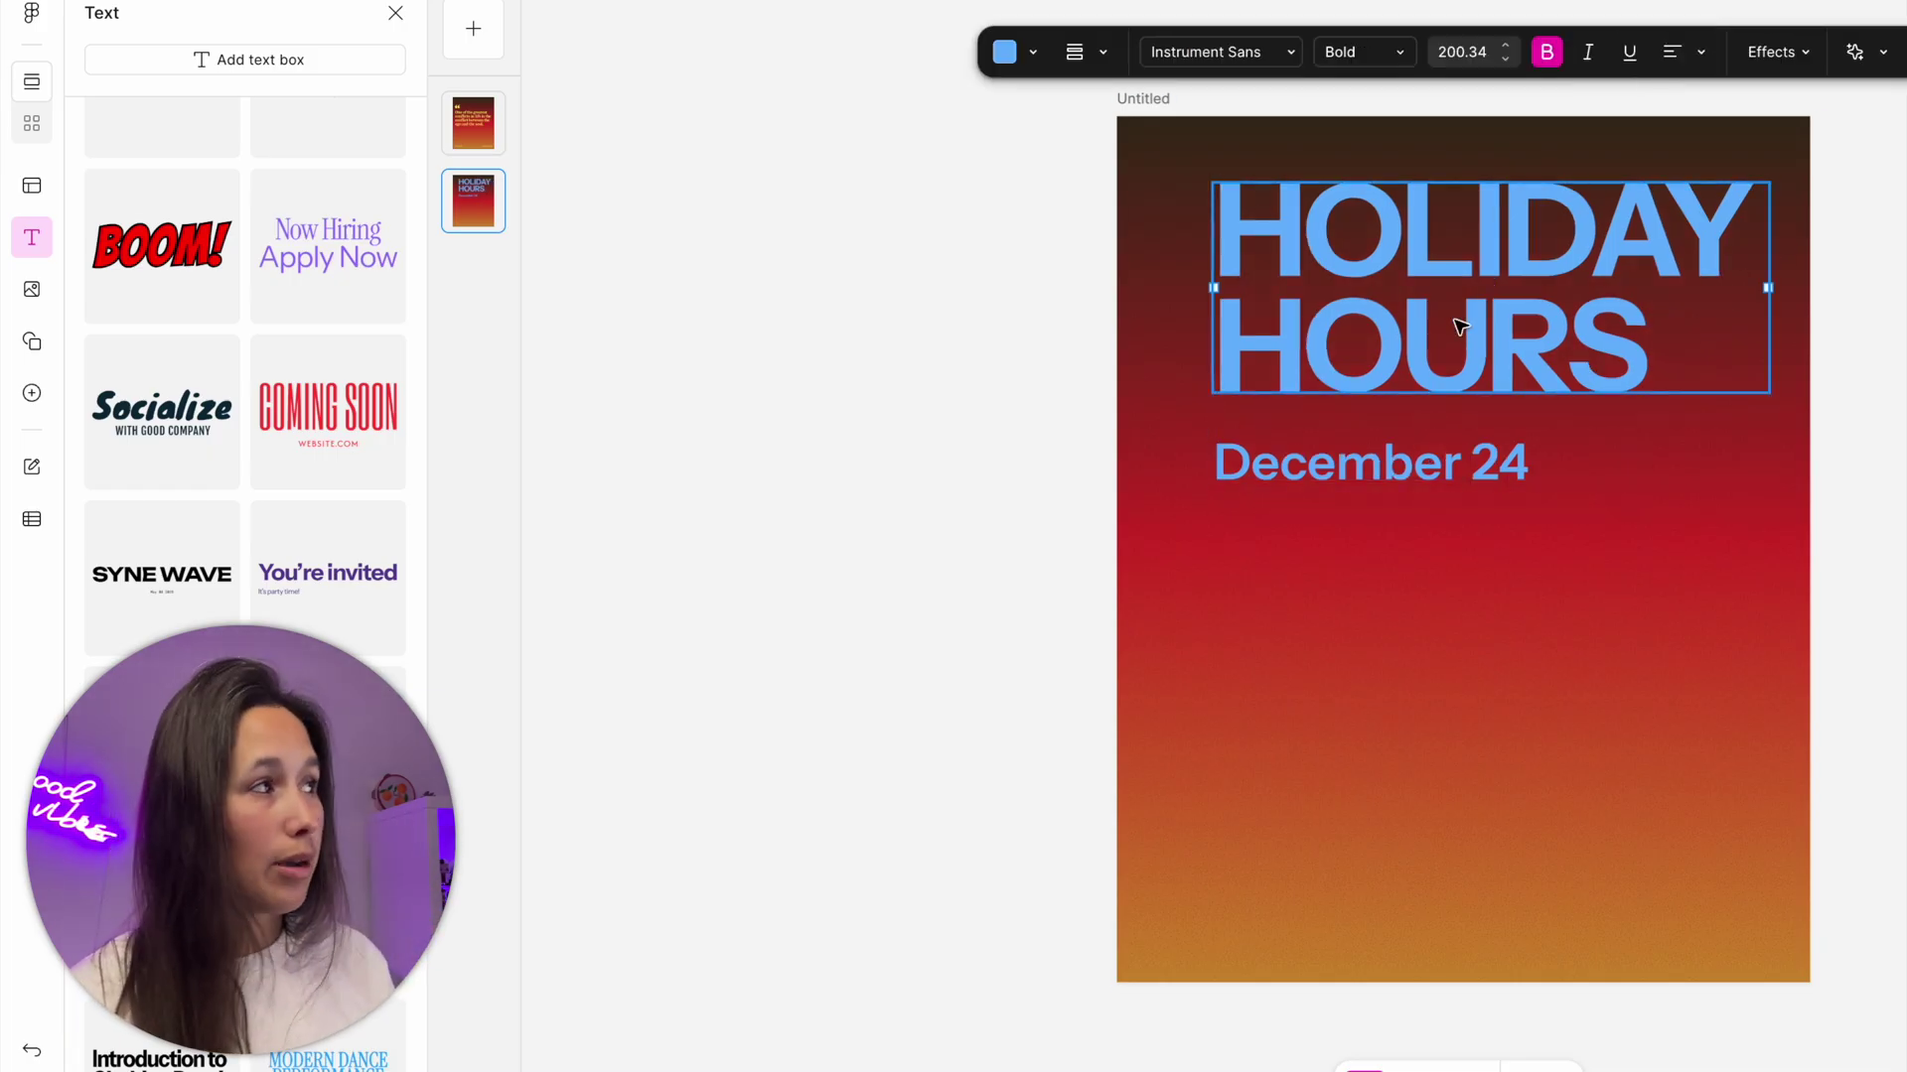
Review the heading's styles and fonts, keeping HOLIDAY HOURS non-italic in Instrument Sans Bold.
click(1587, 54)
click(1588, 54)
click(1363, 51)
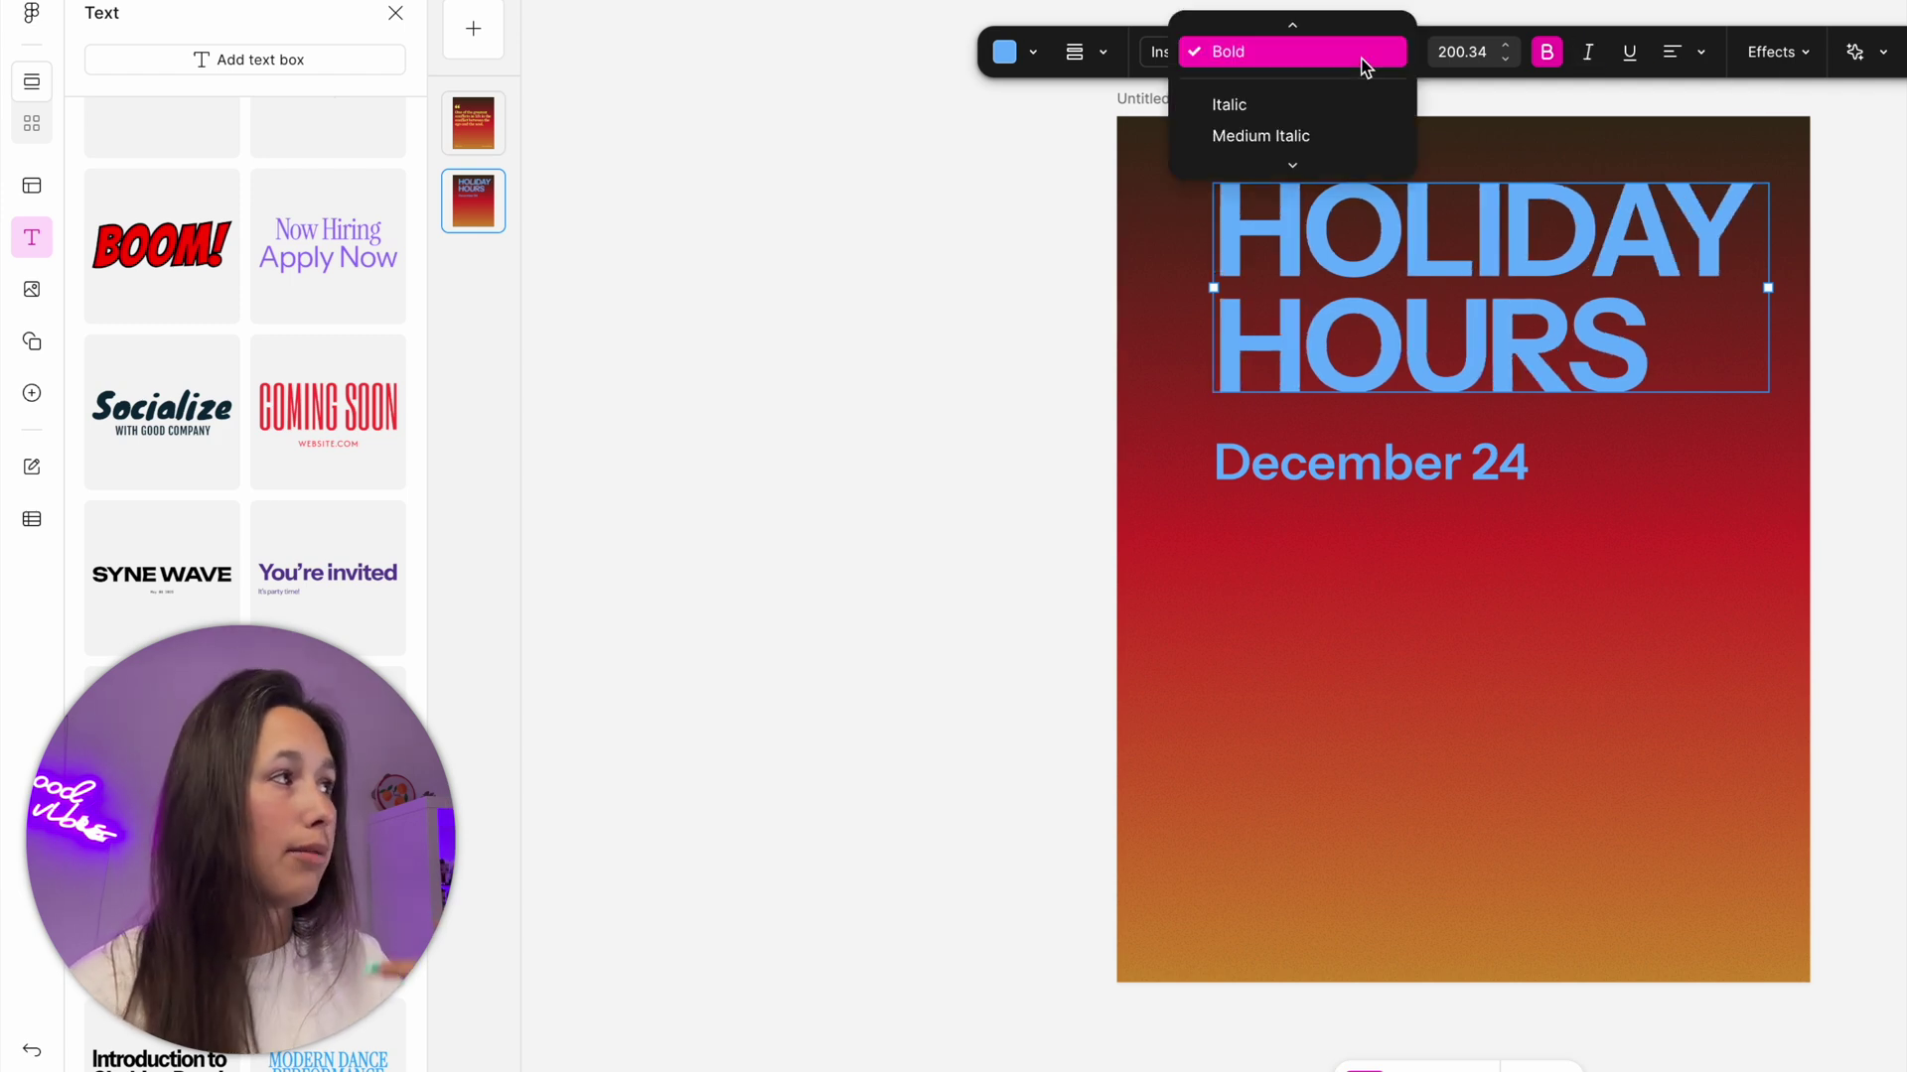
key(Escape)
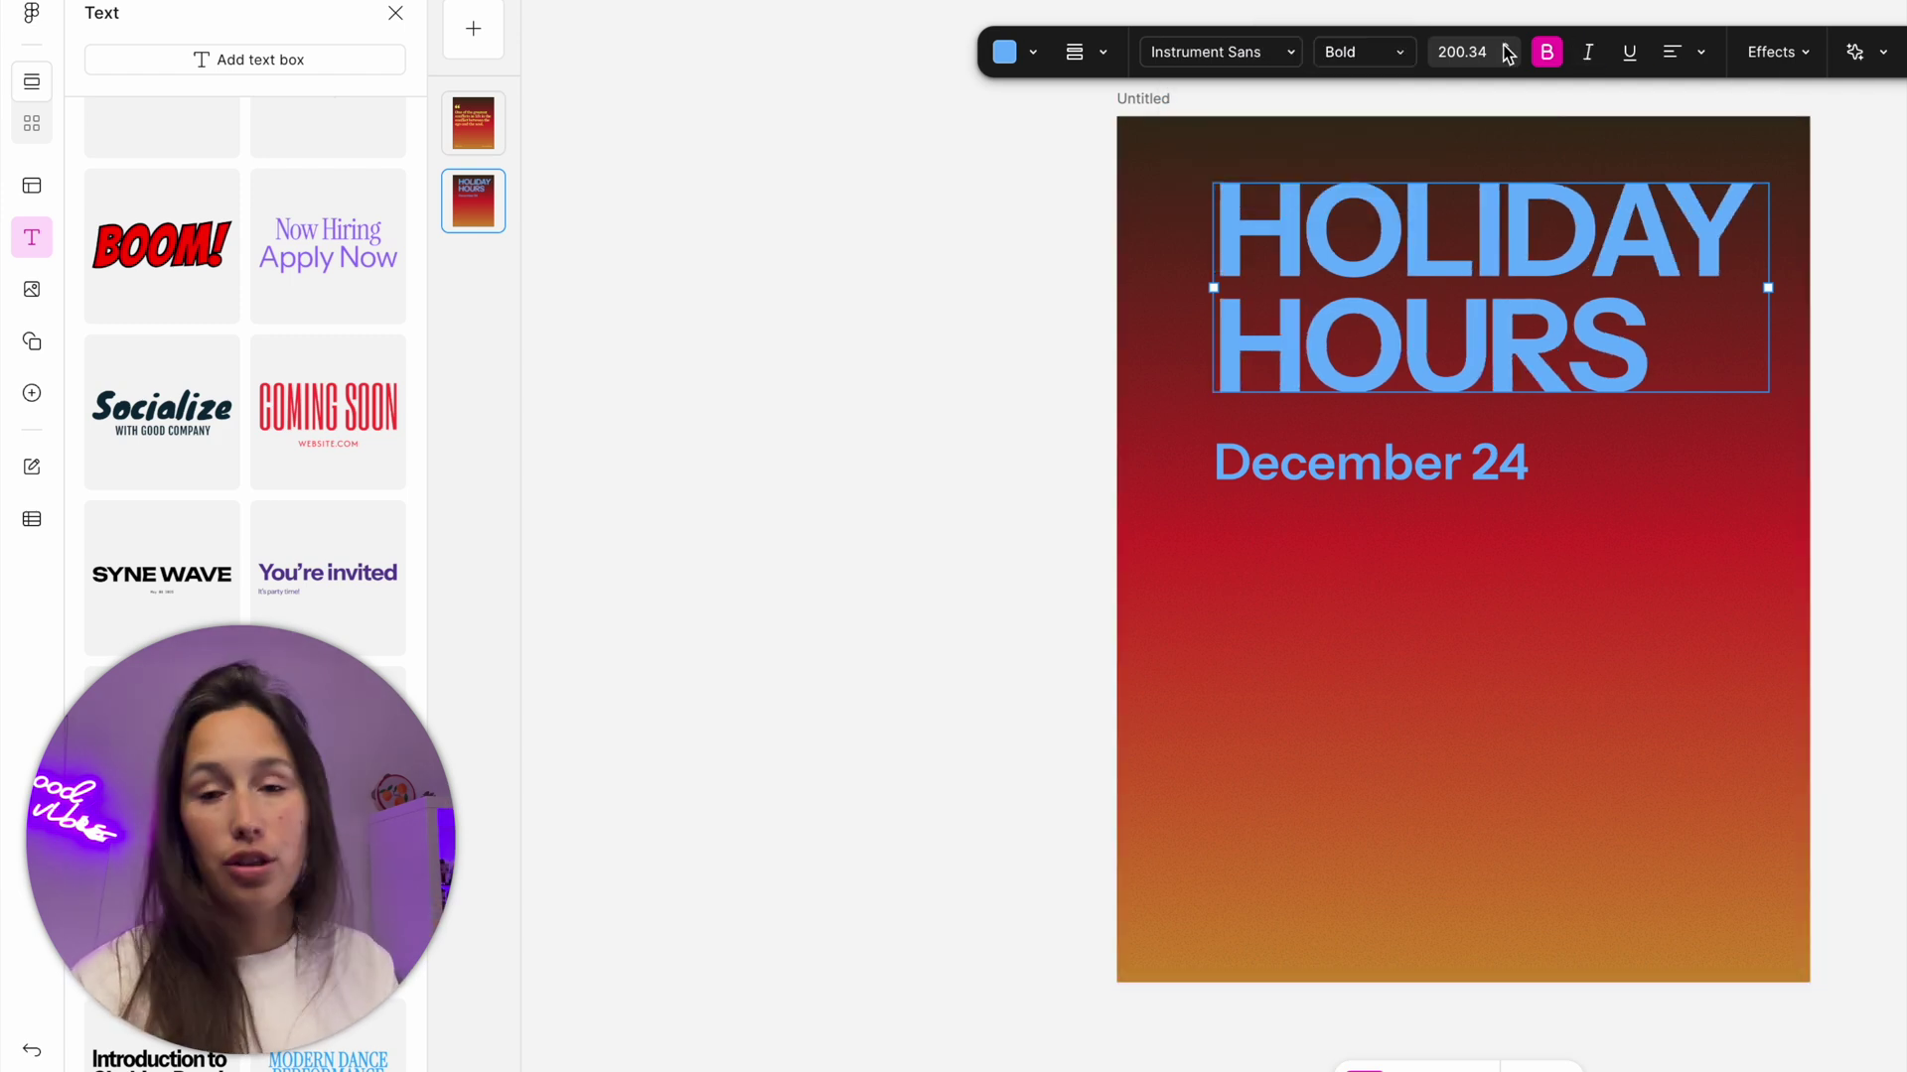
double_click(1394, 354)
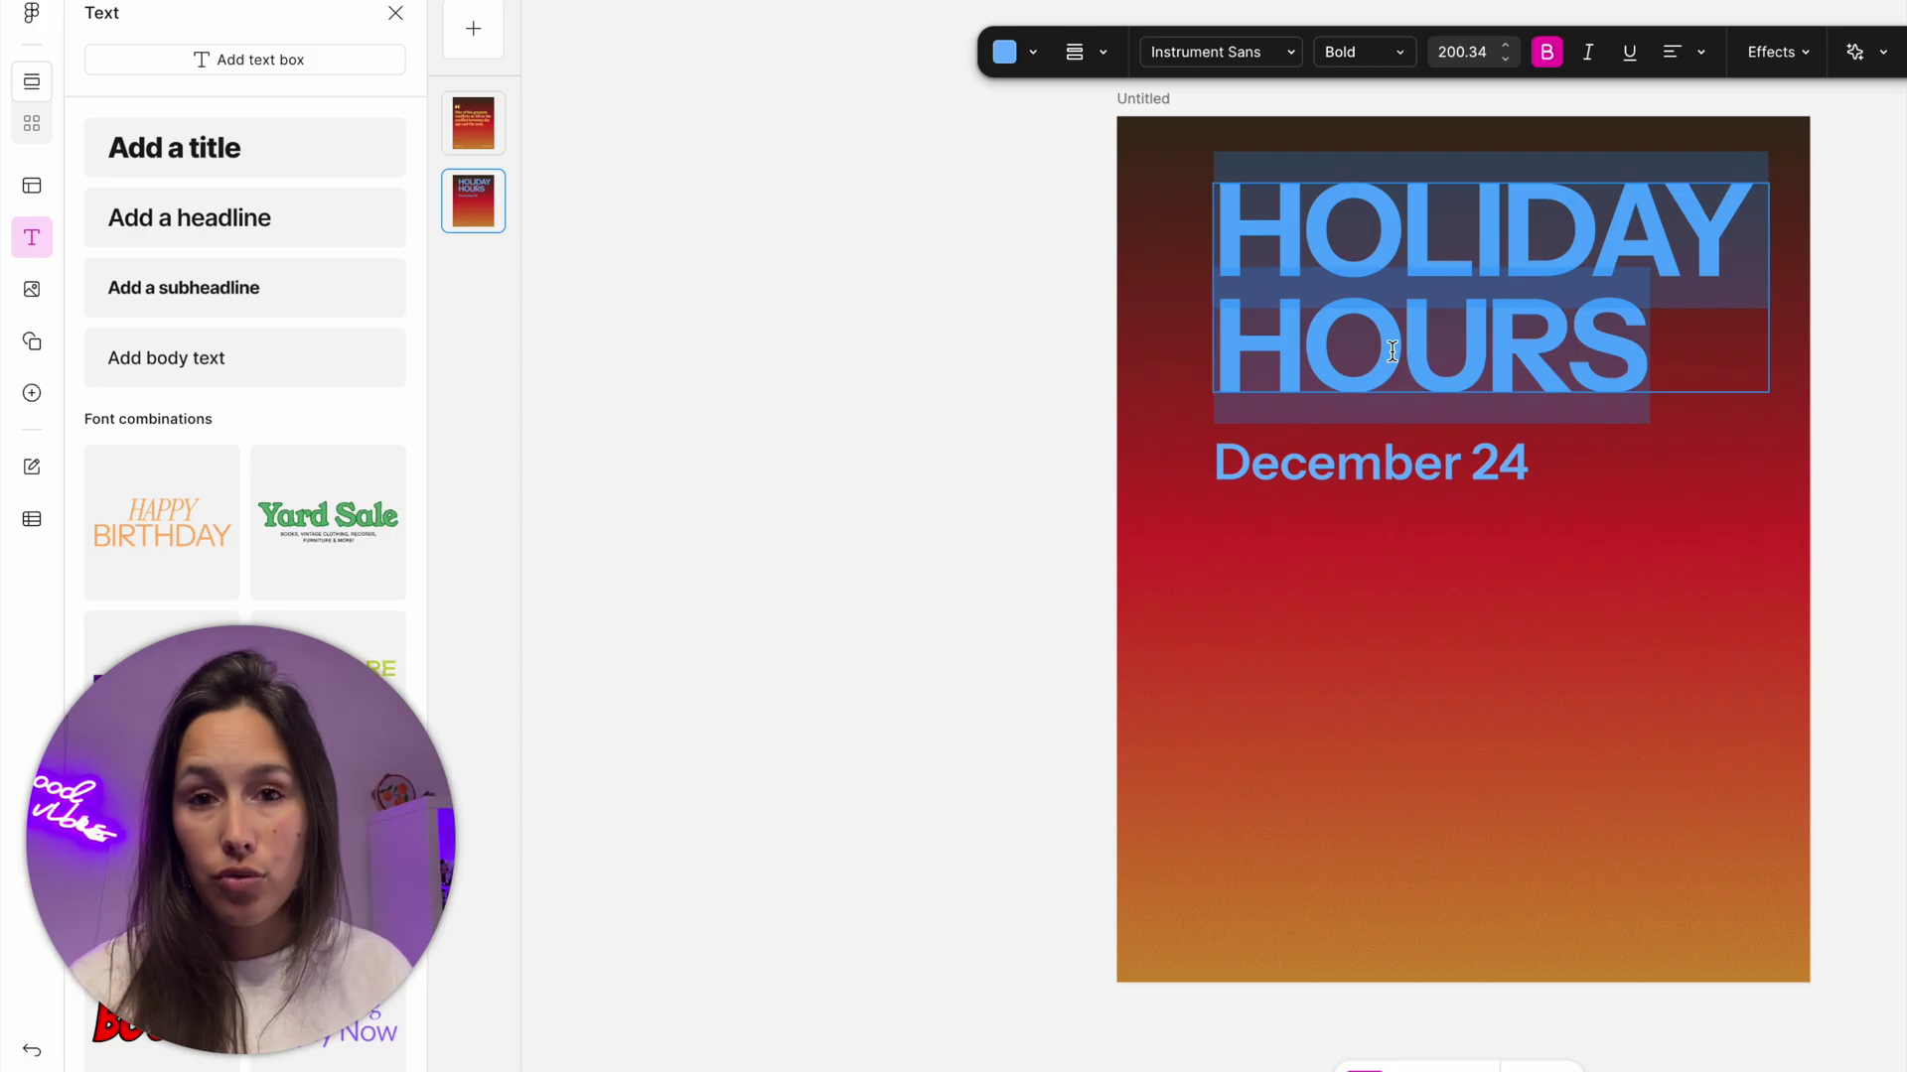
click(1282, 59)
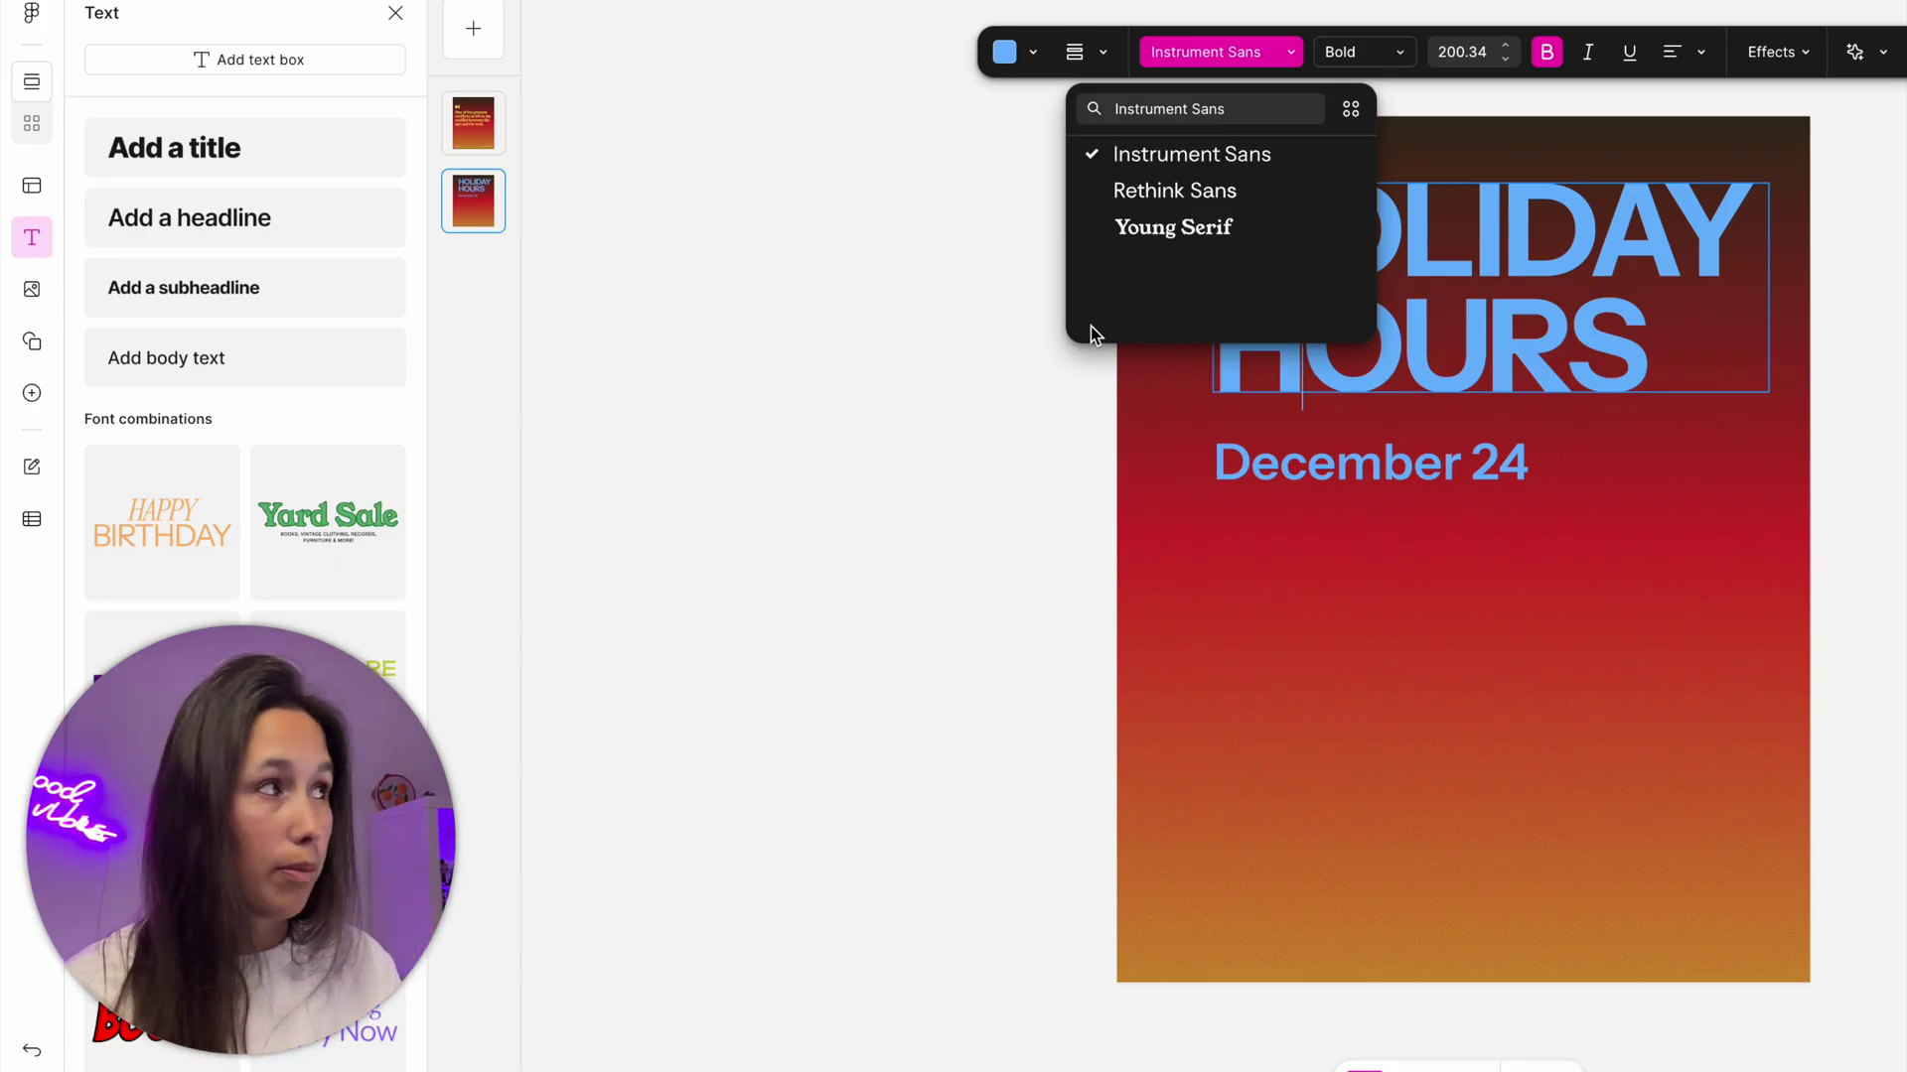
key(Escape)
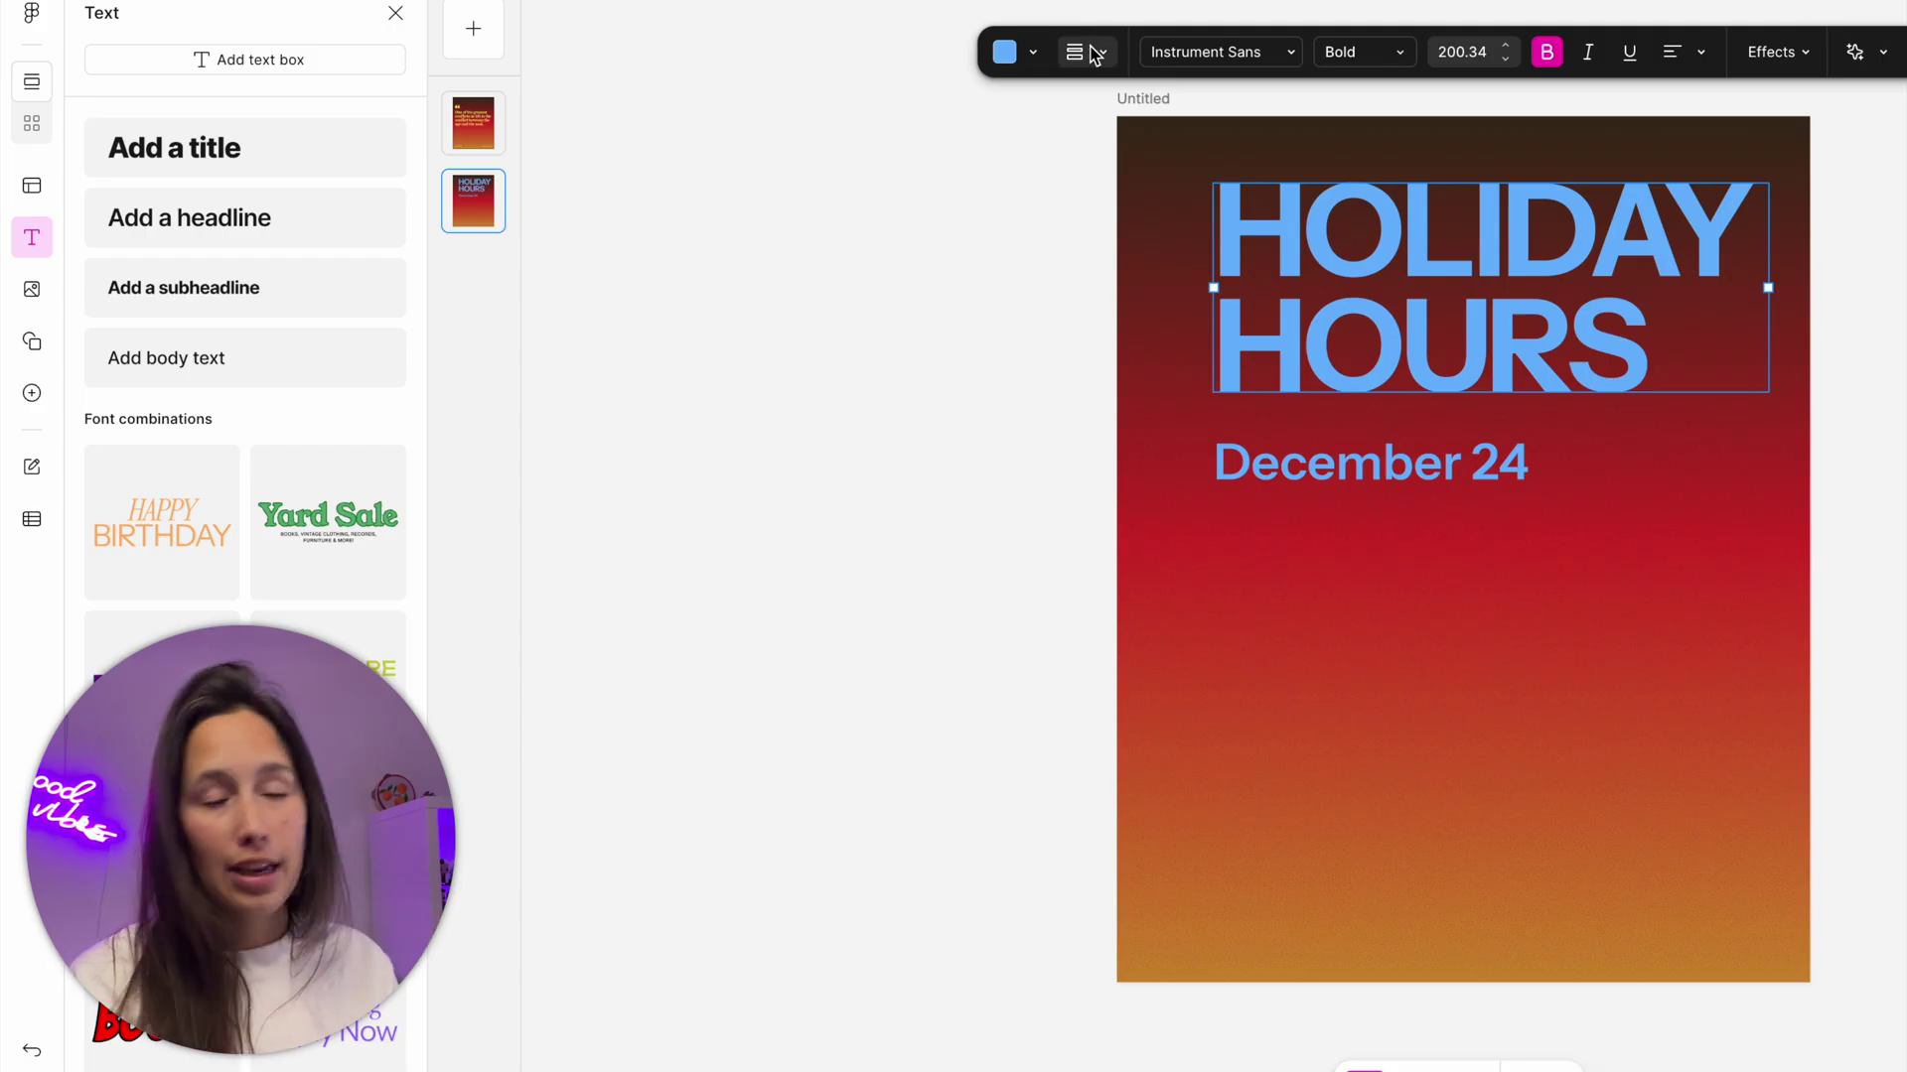
click(1883, 55)
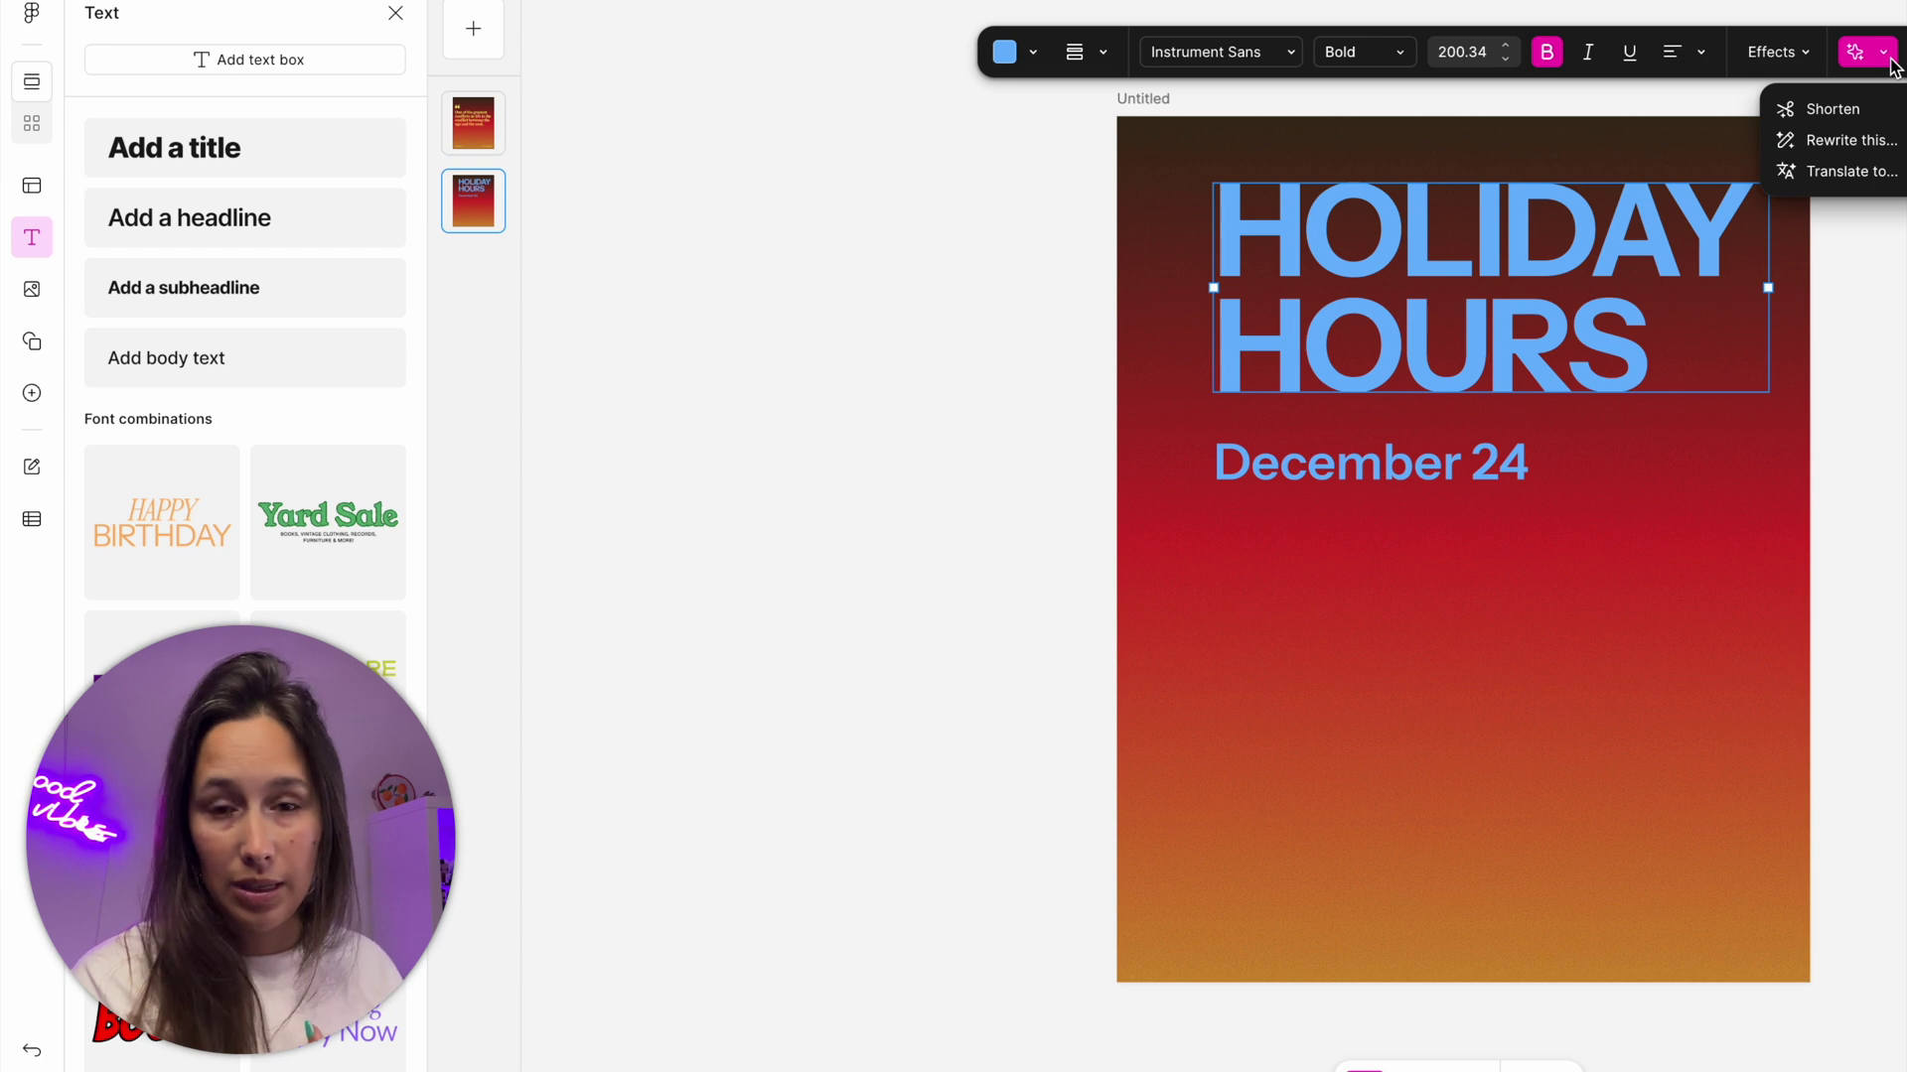
Drag a white star from the Shapes library onto the page below December 24.
key(Escape)
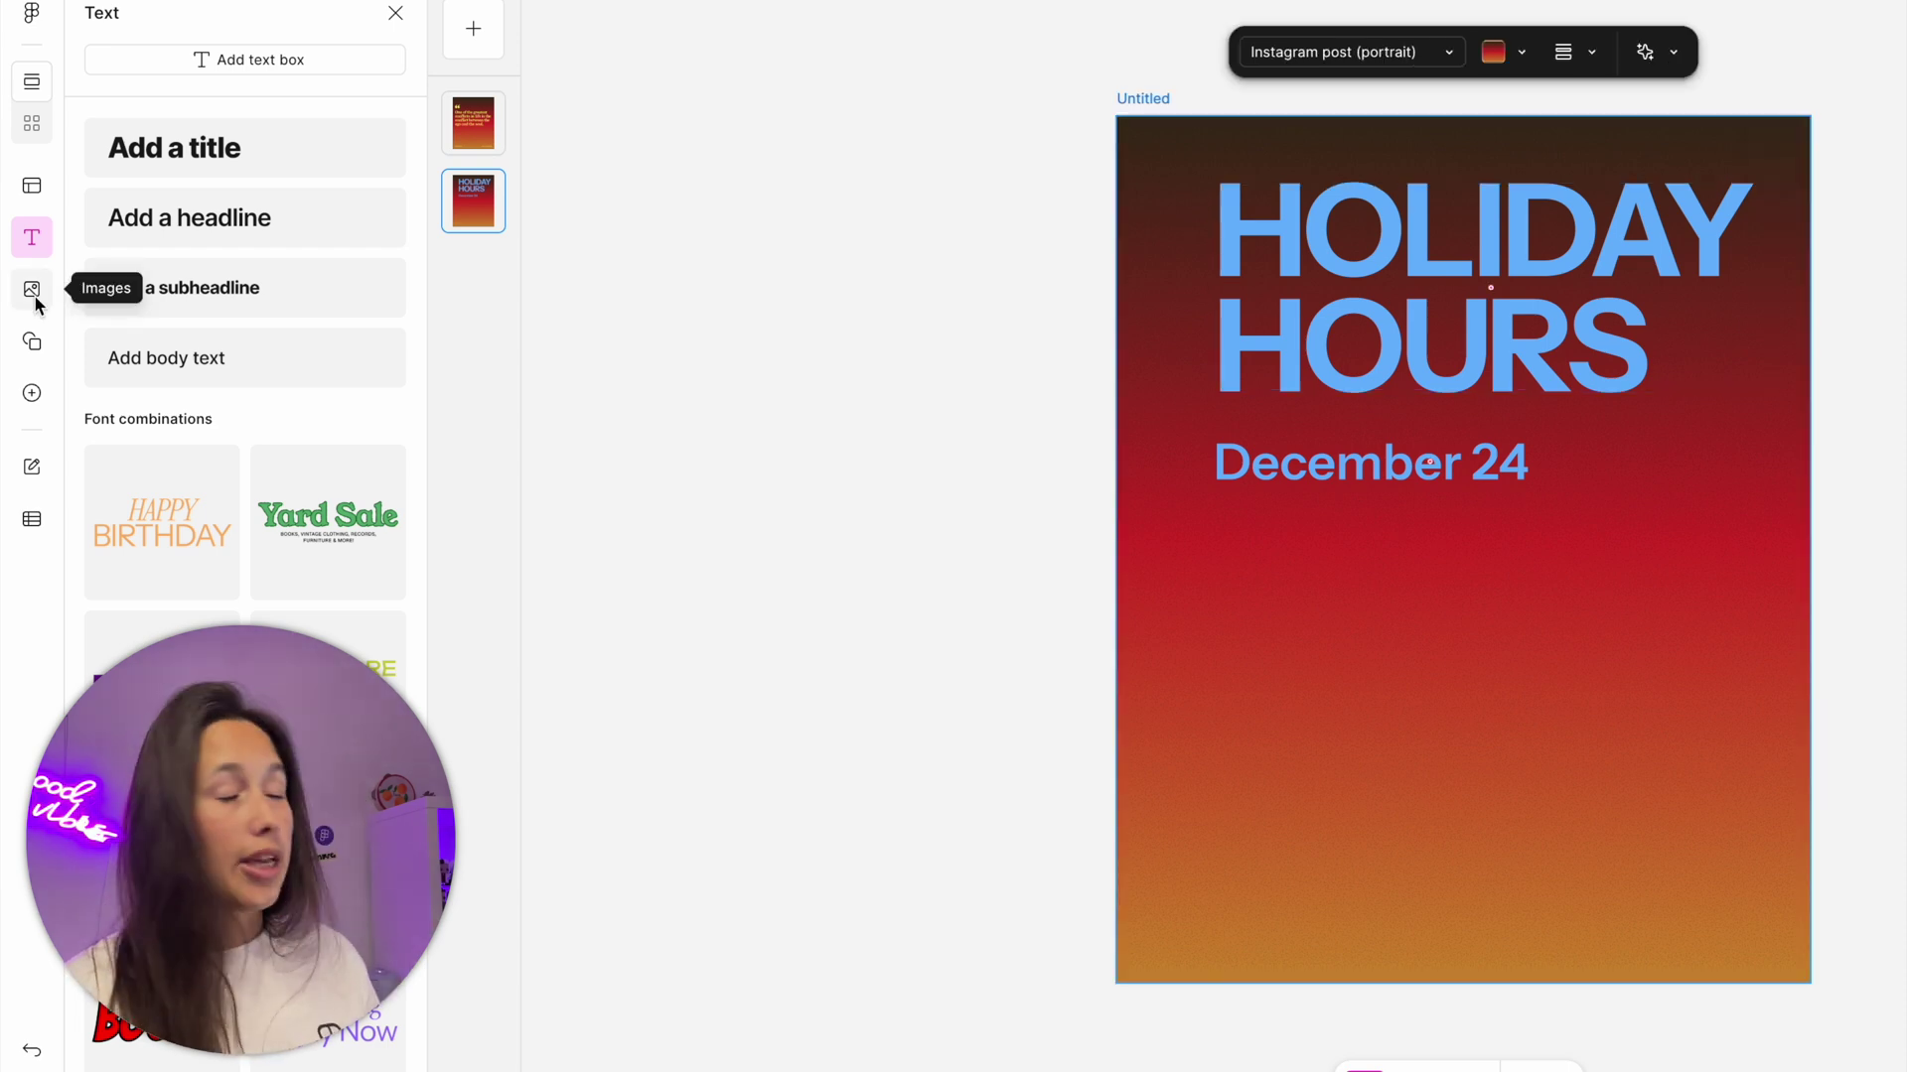
click(34, 294)
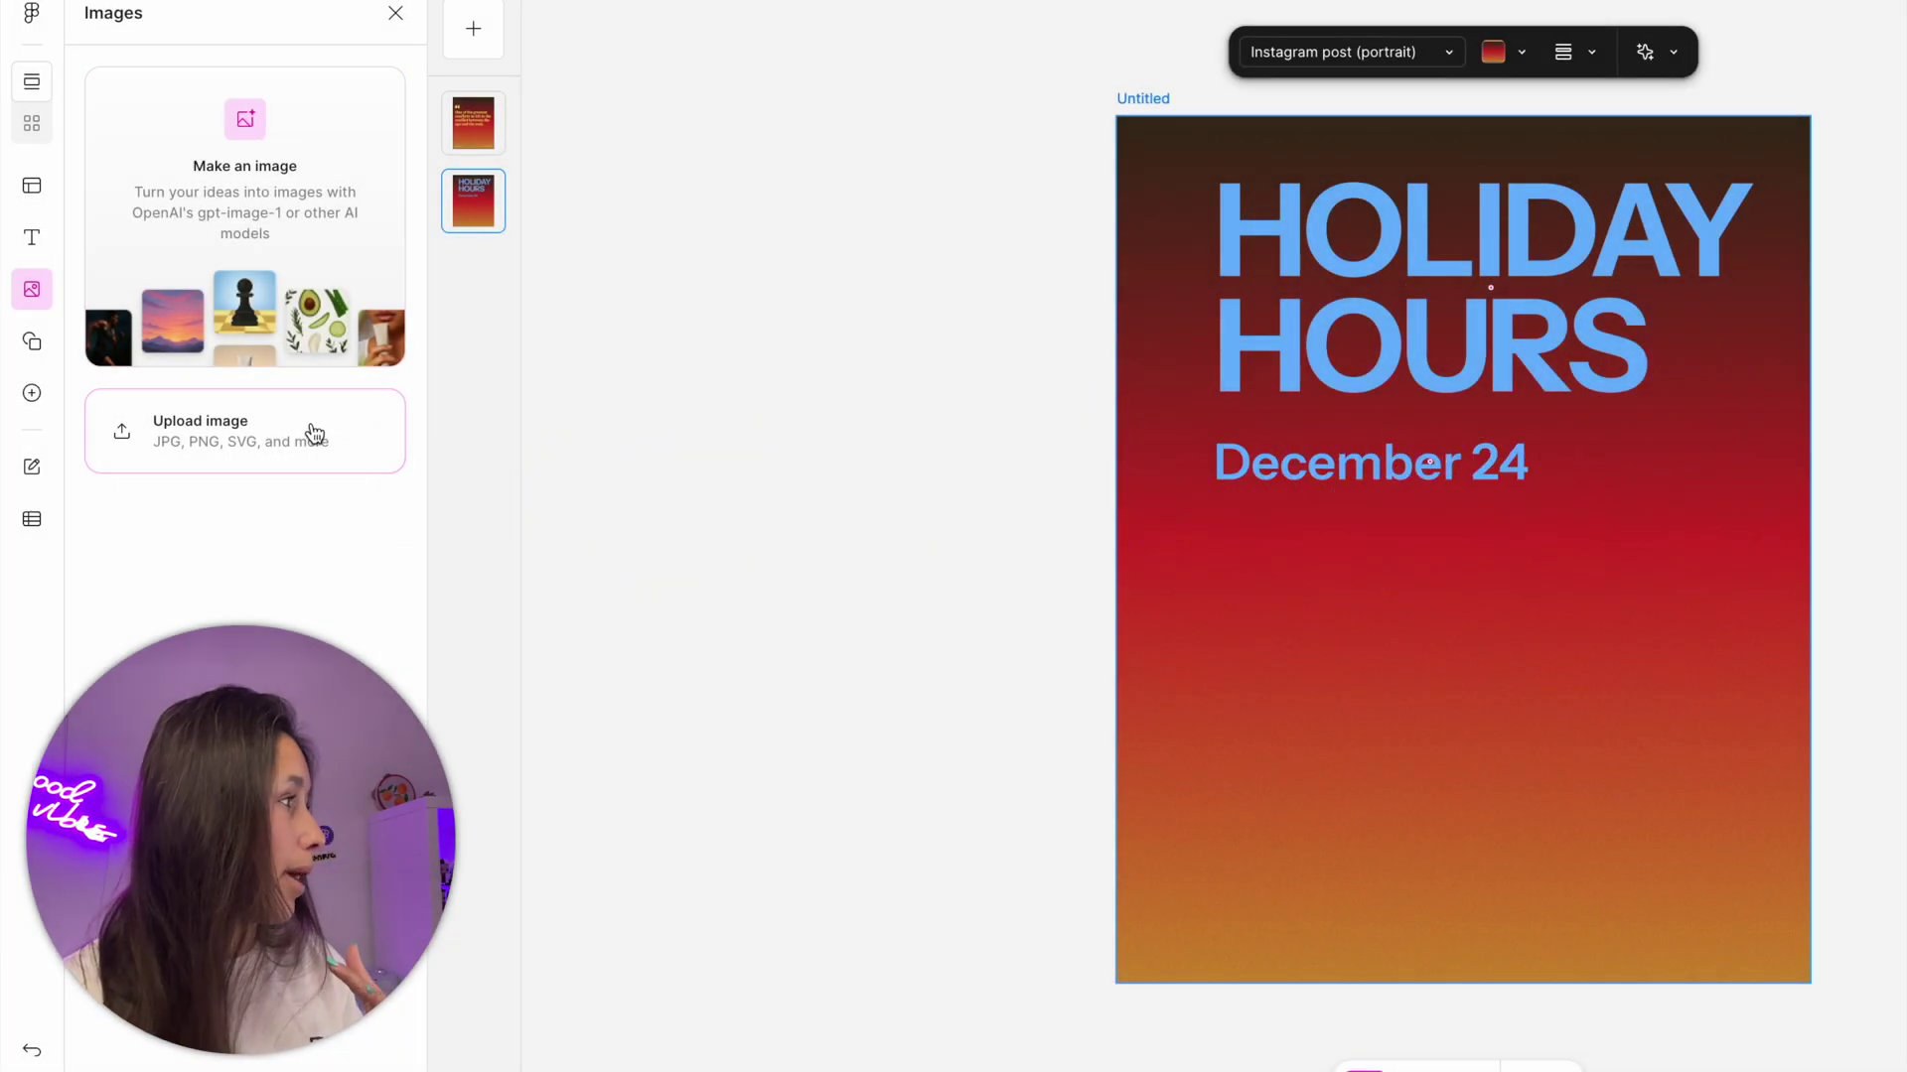
click(33, 342)
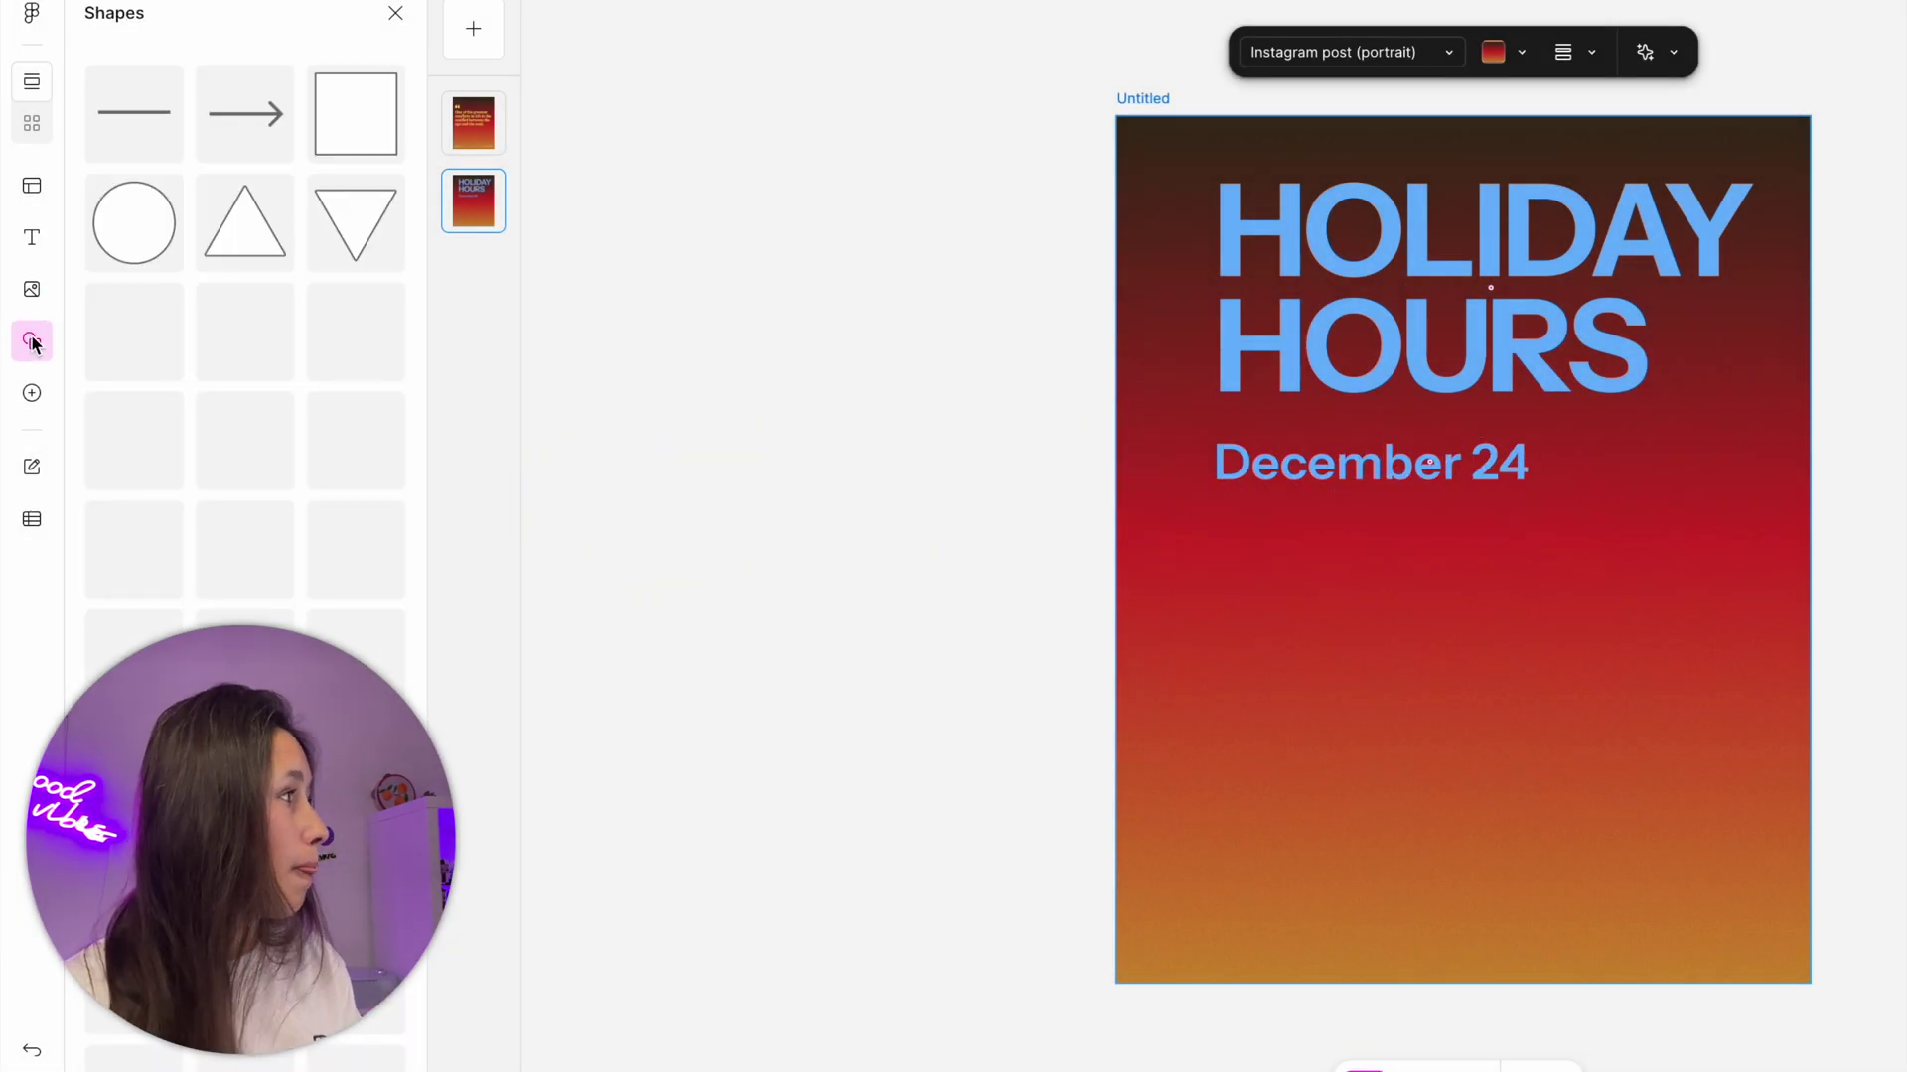
scroll(252, 441, down, 1)
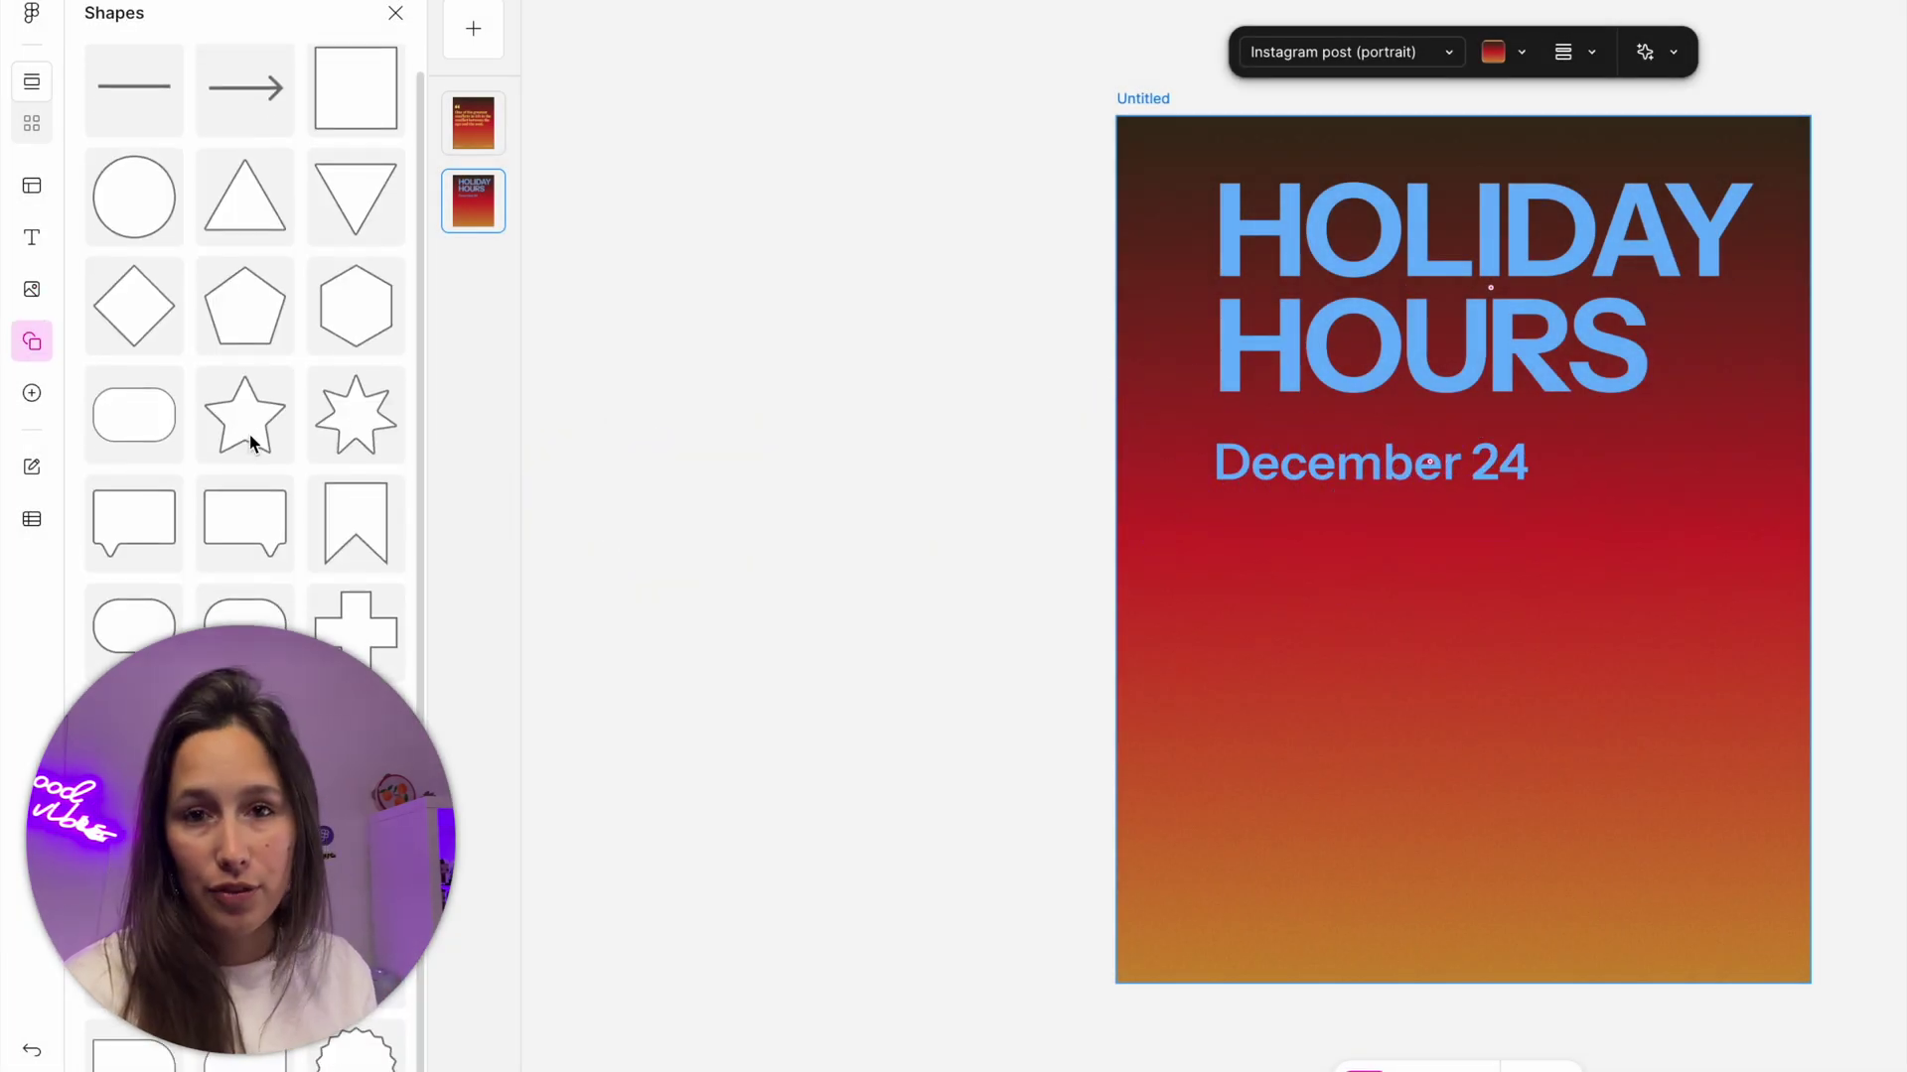
drag(245, 414, 1689, 800)
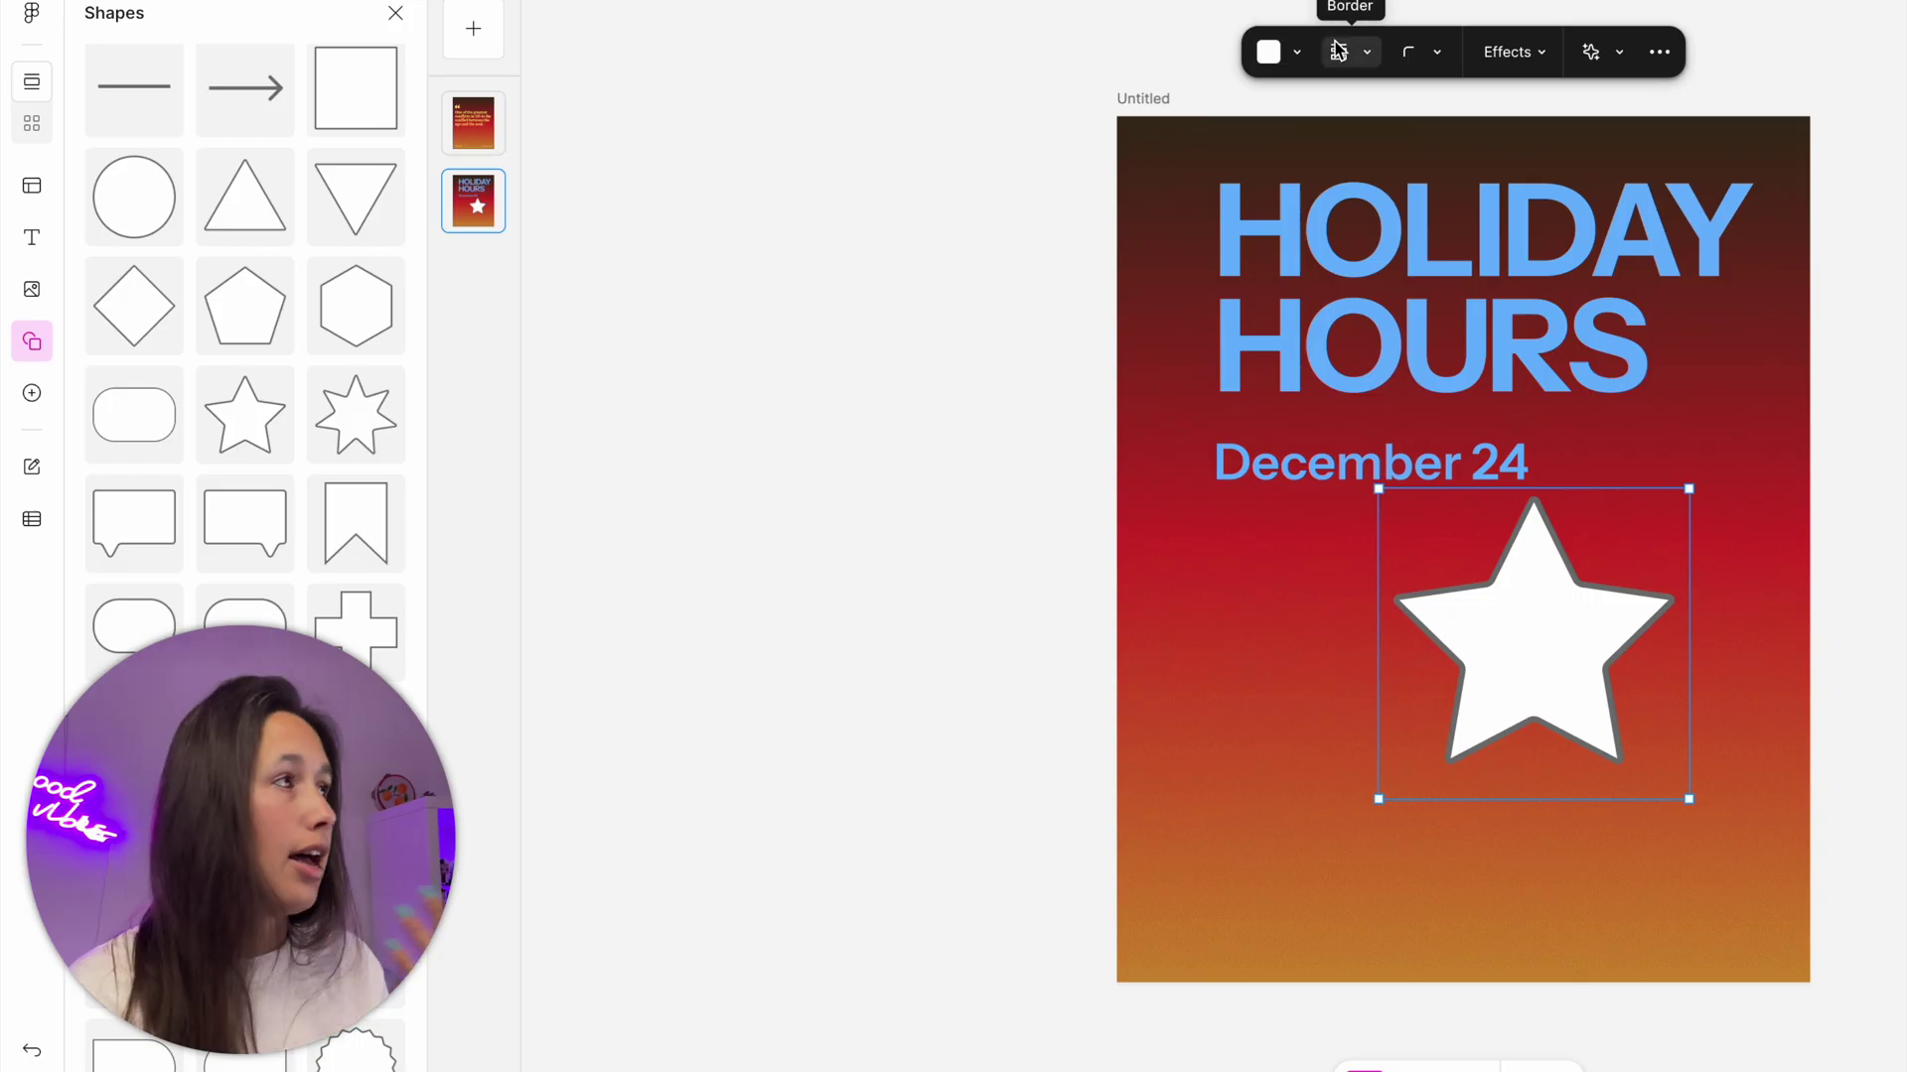
Check the star's corner rounding and centre it vertically within the asset.
click(1442, 56)
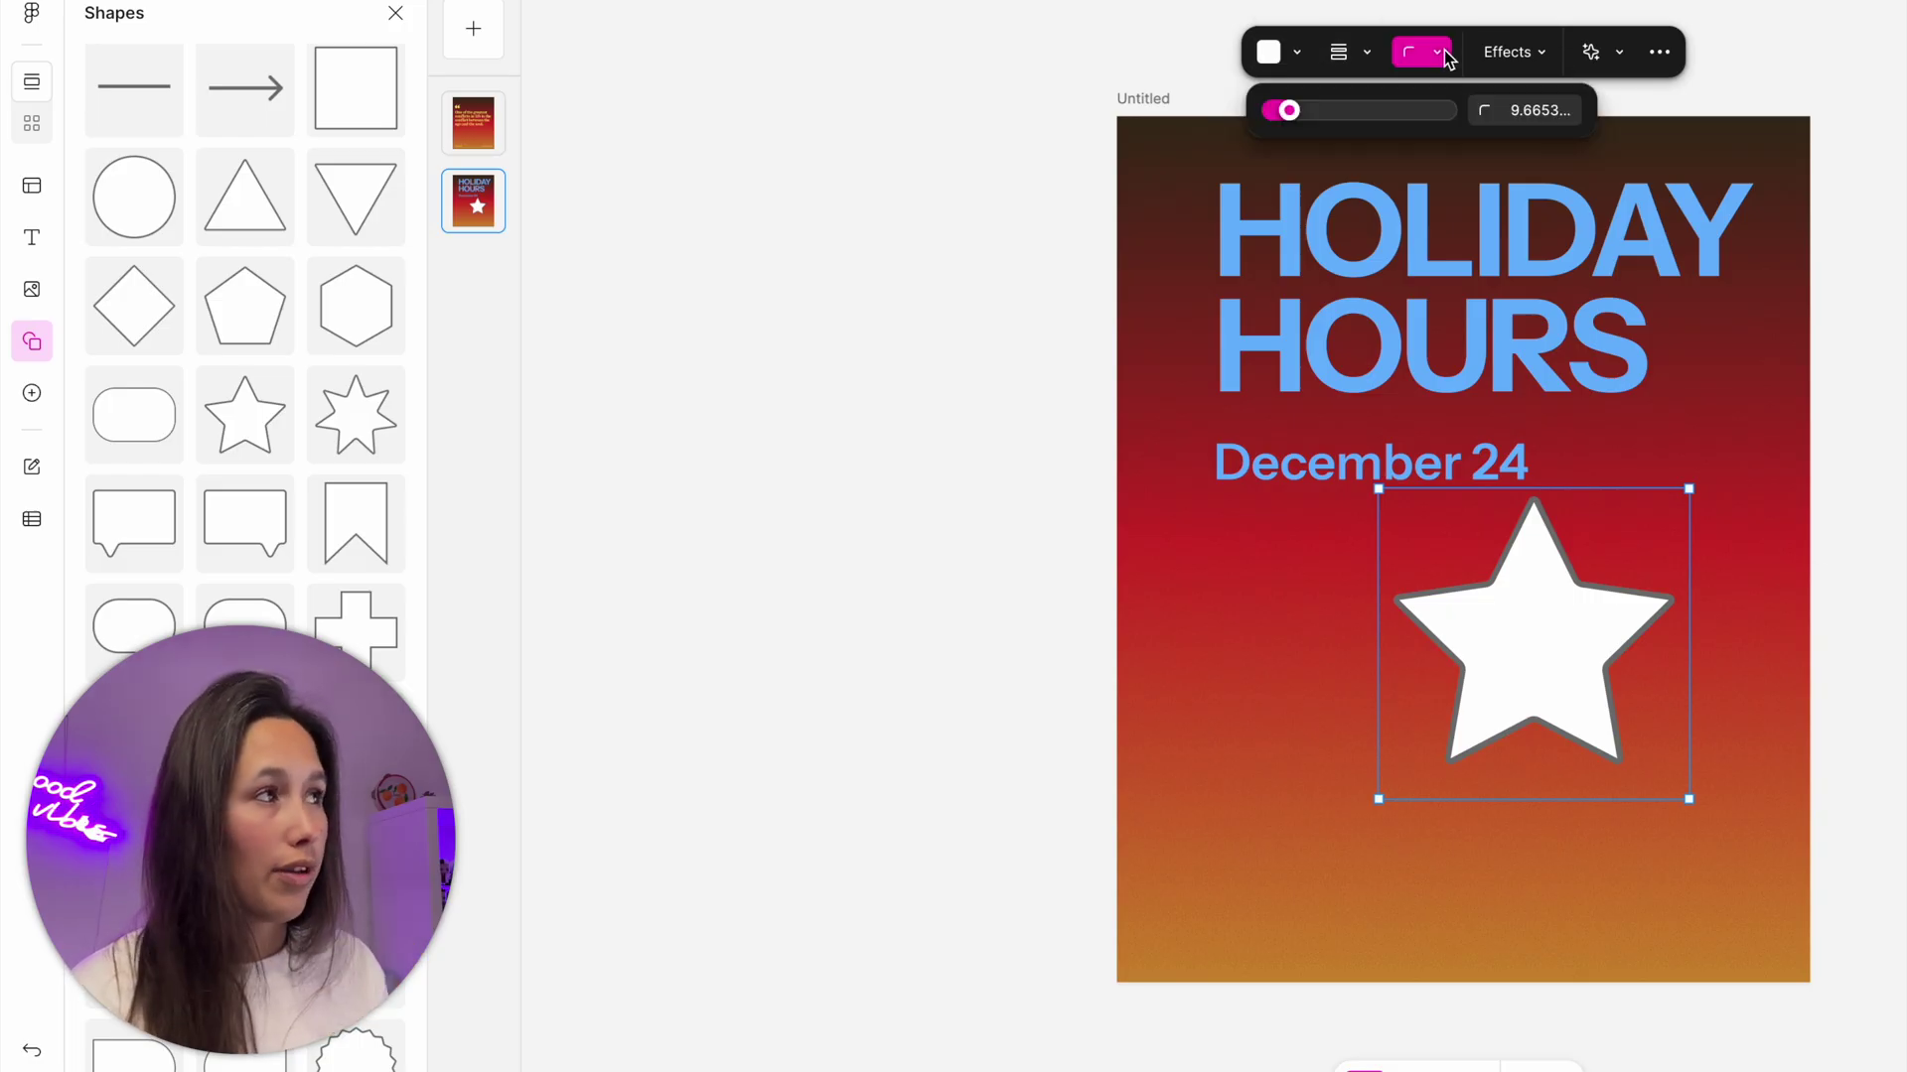
click(1442, 56)
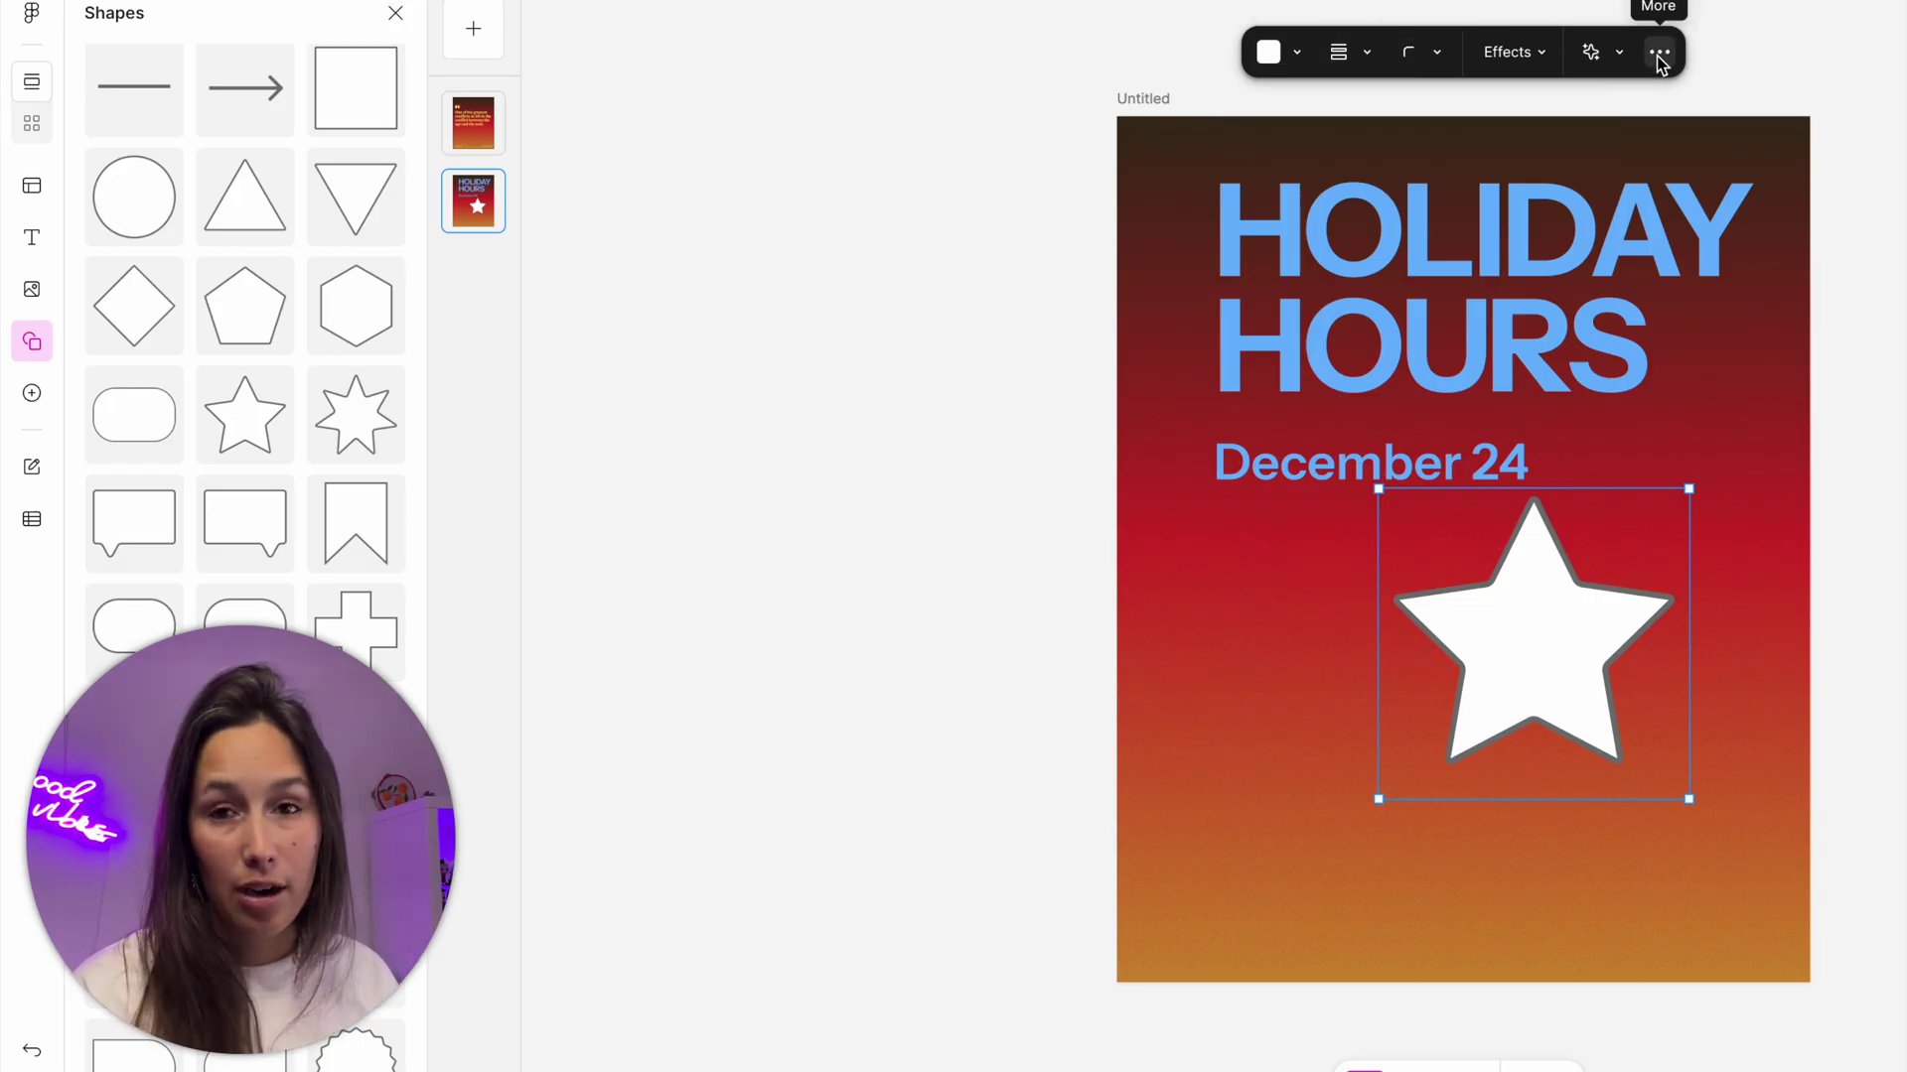
click(1657, 55)
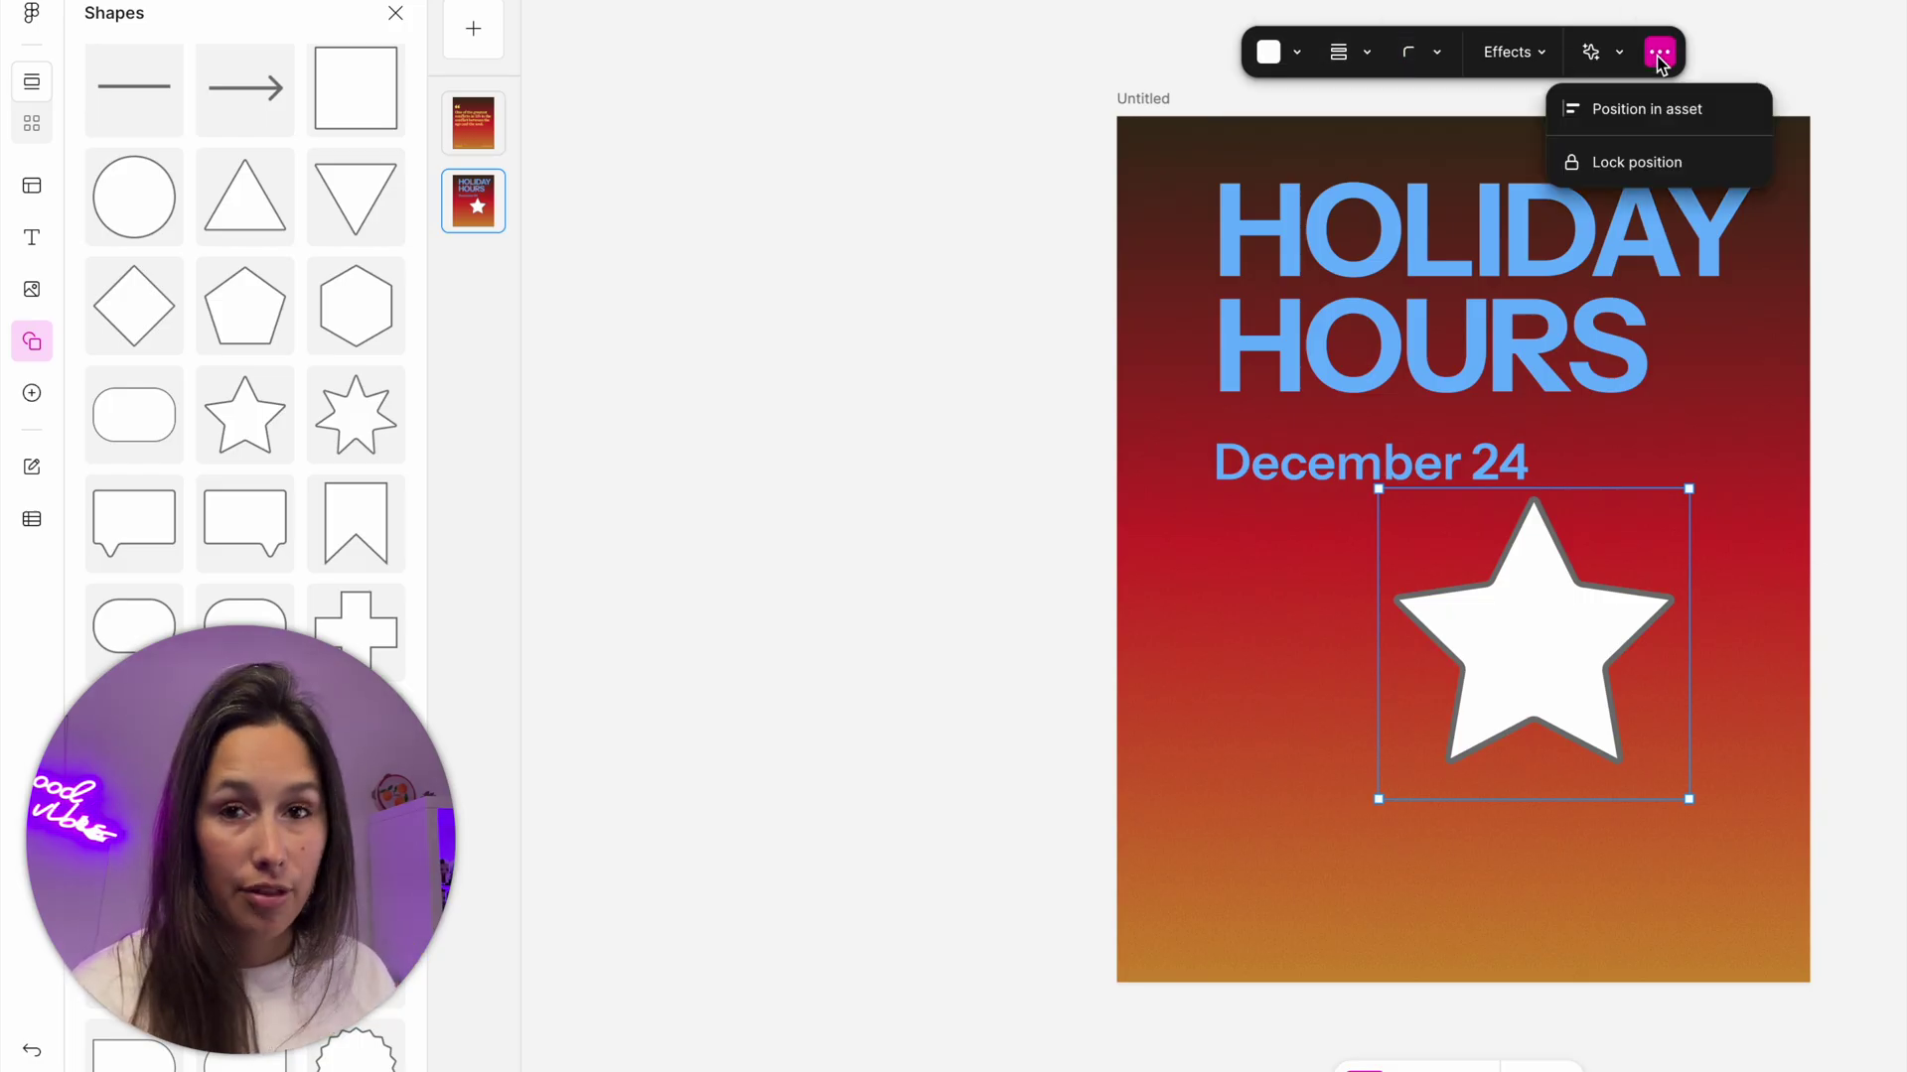
click(1672, 104)
click(1660, 153)
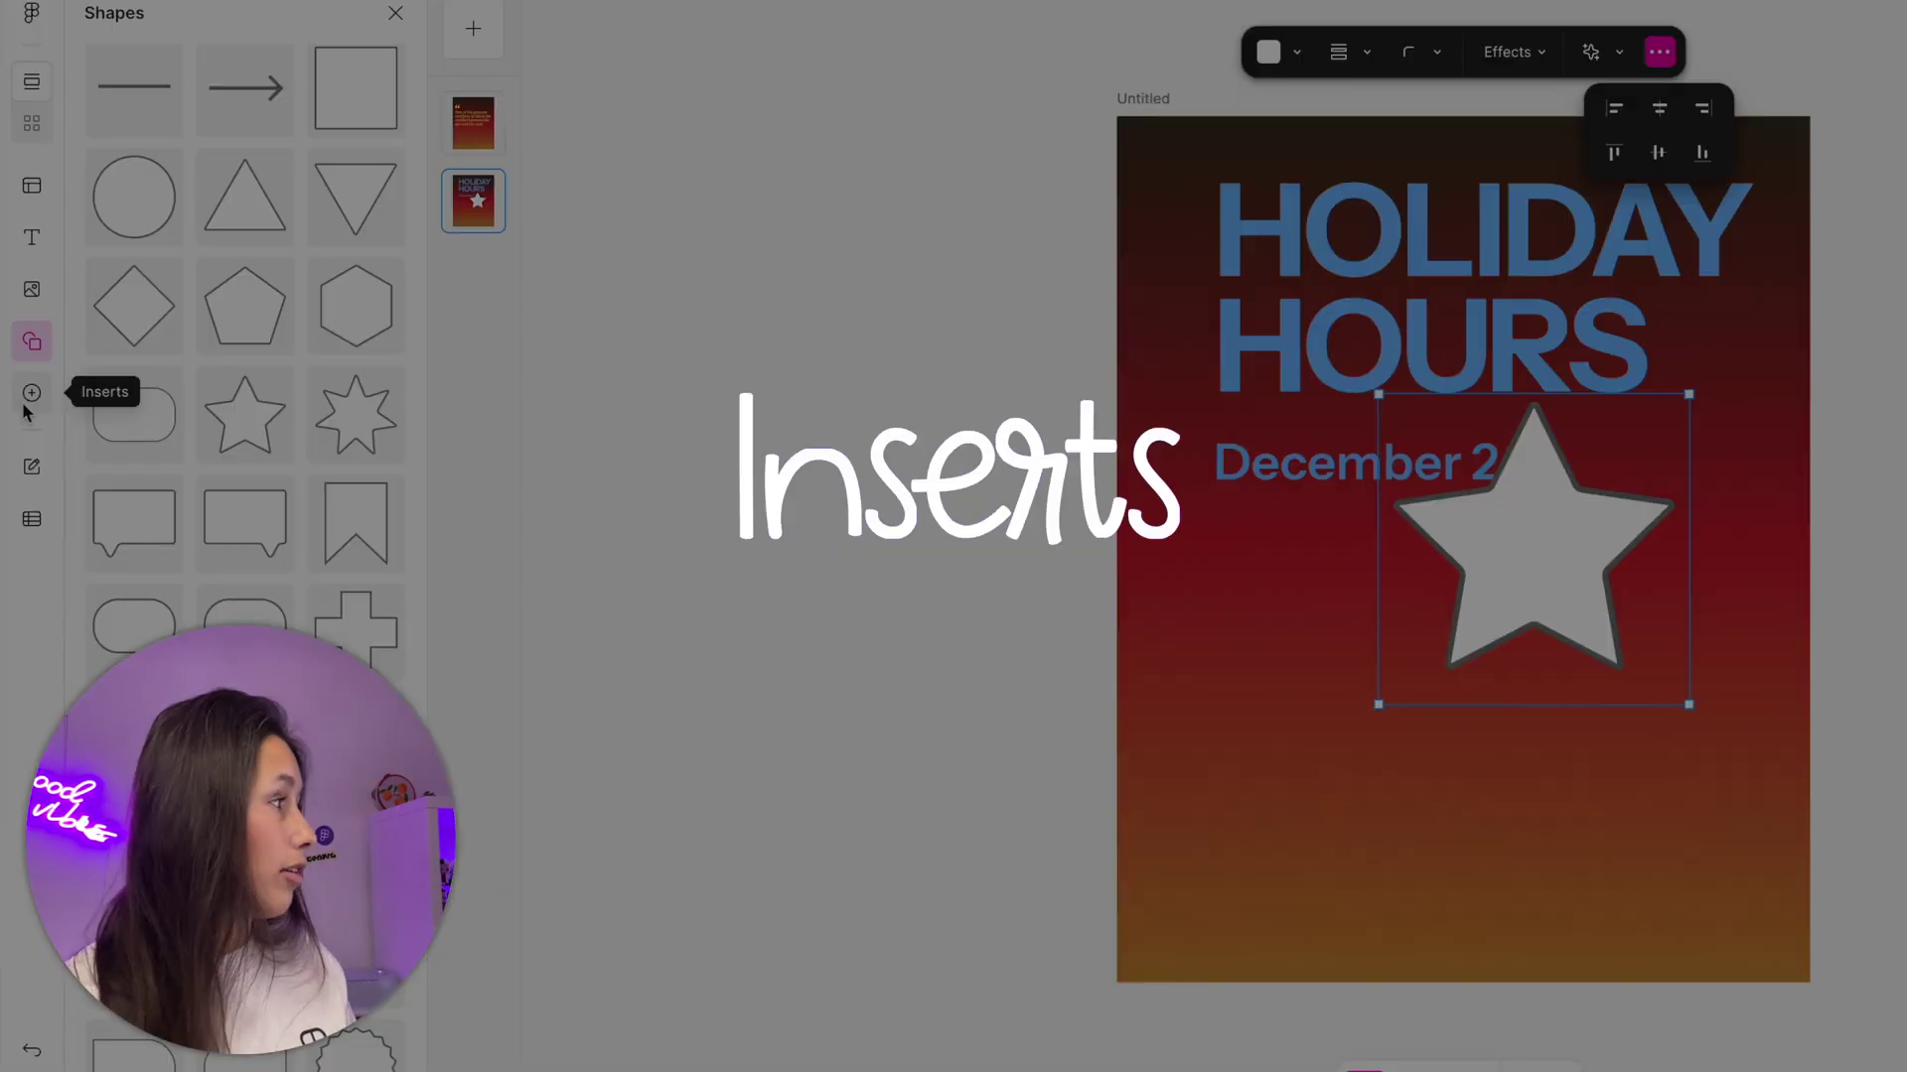
Add the TD Sunshine team's Doodle Arrows 2.0 and Doodle Banners libraries to the file.
click(25, 409)
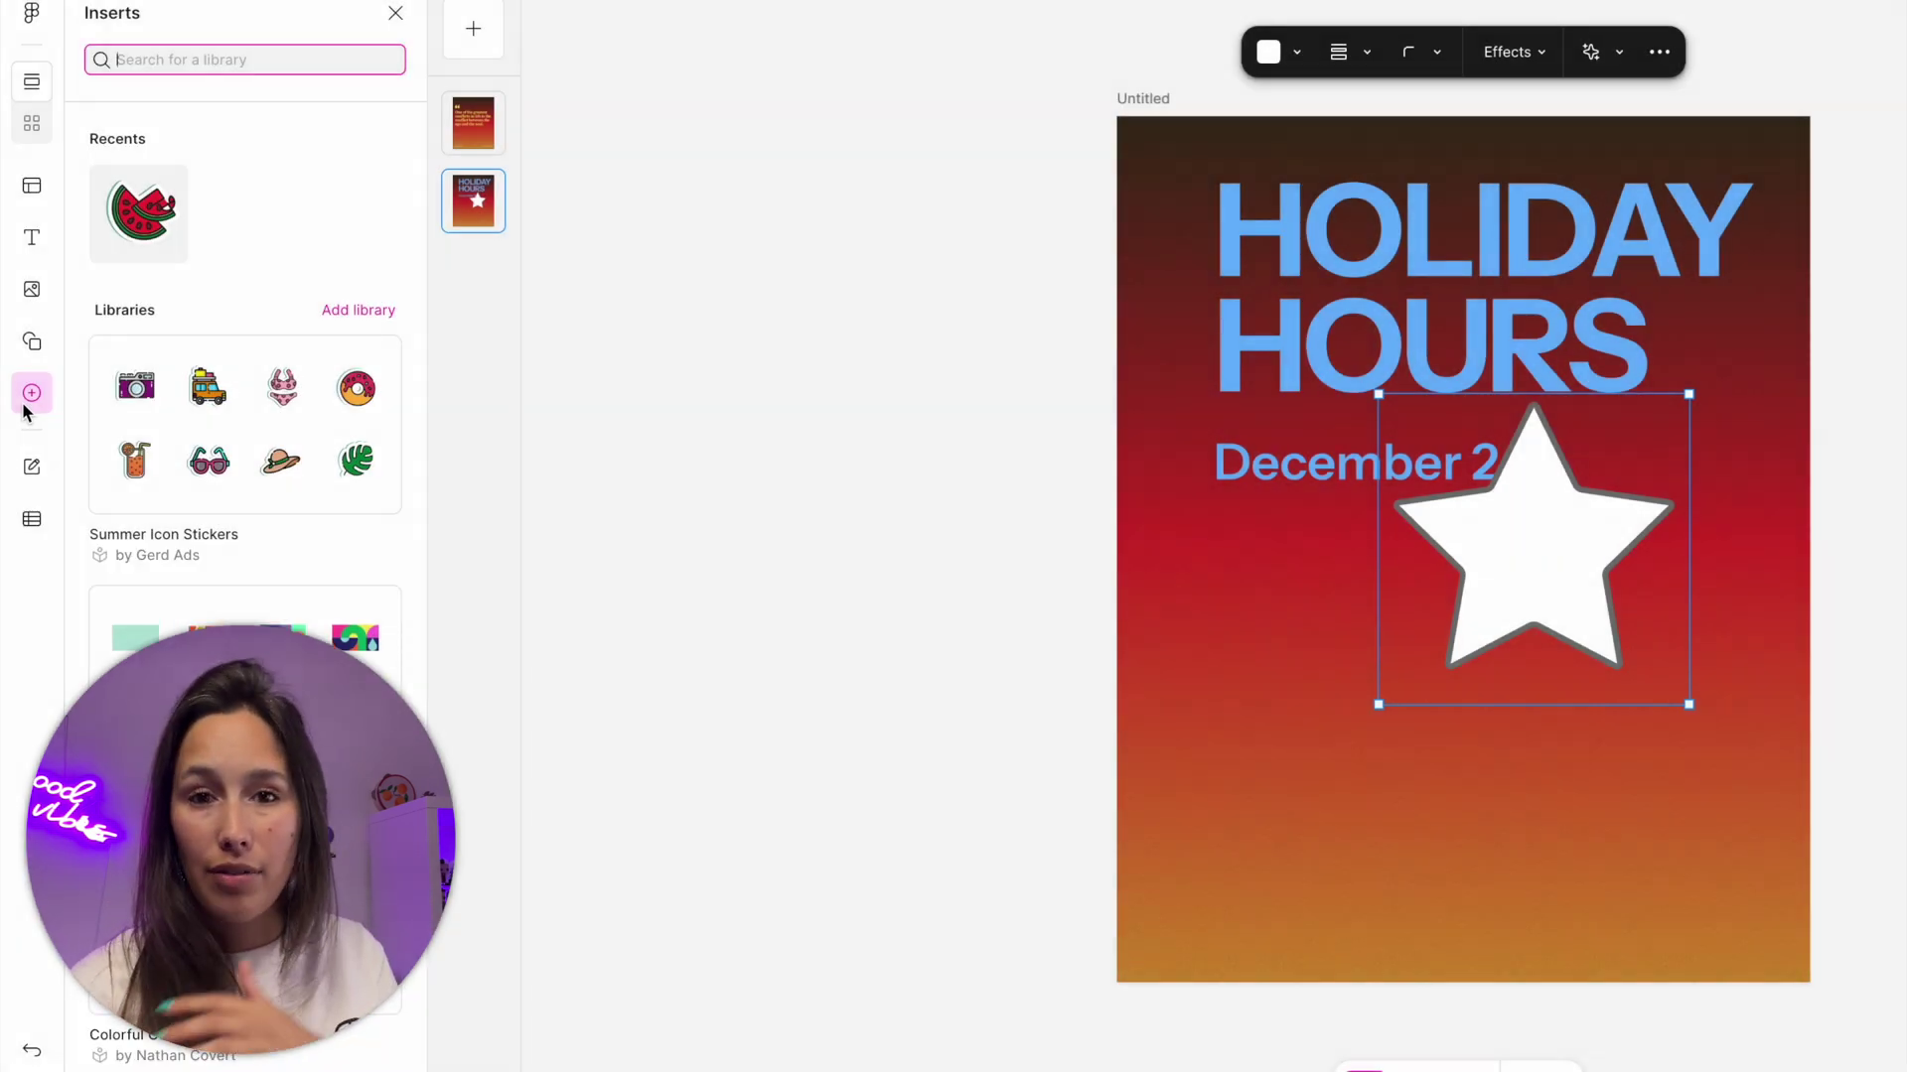
scroll(245, 397, down, 10)
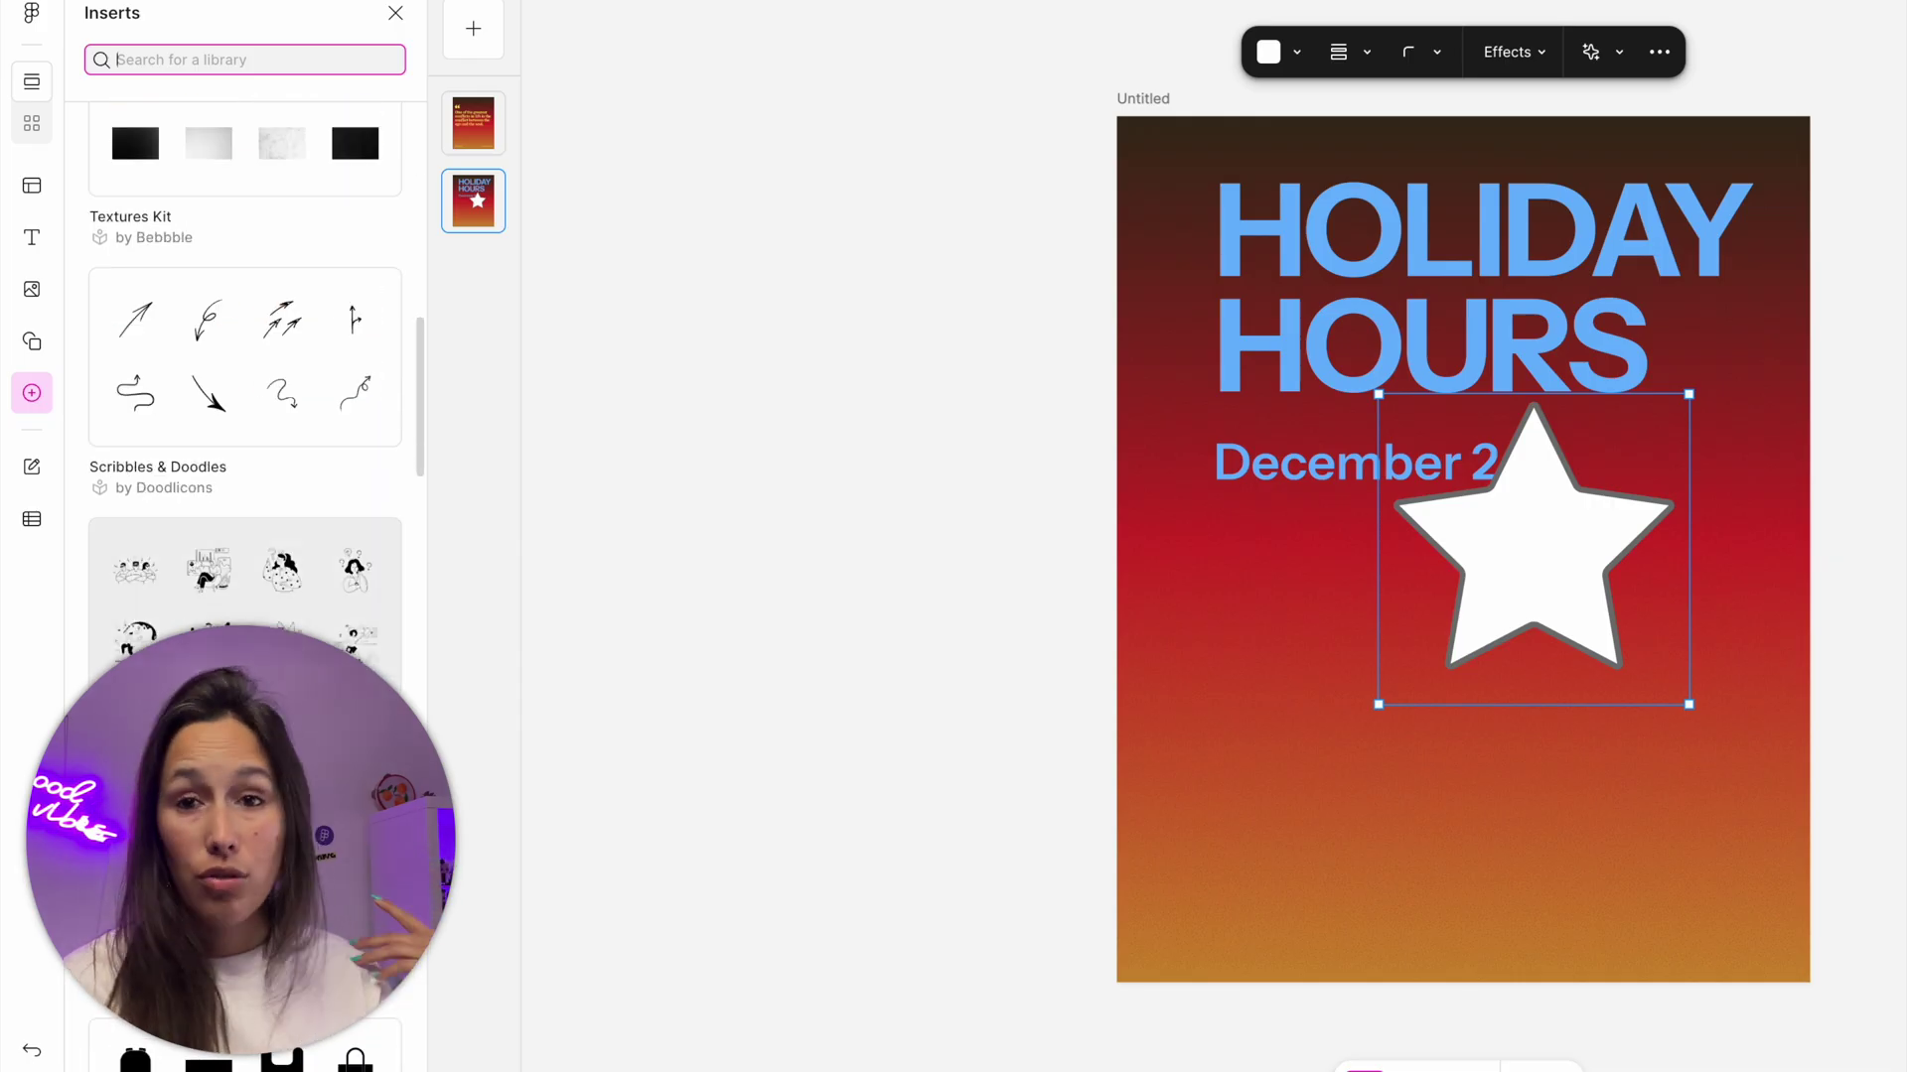
scroll(202, 601, up, 10)
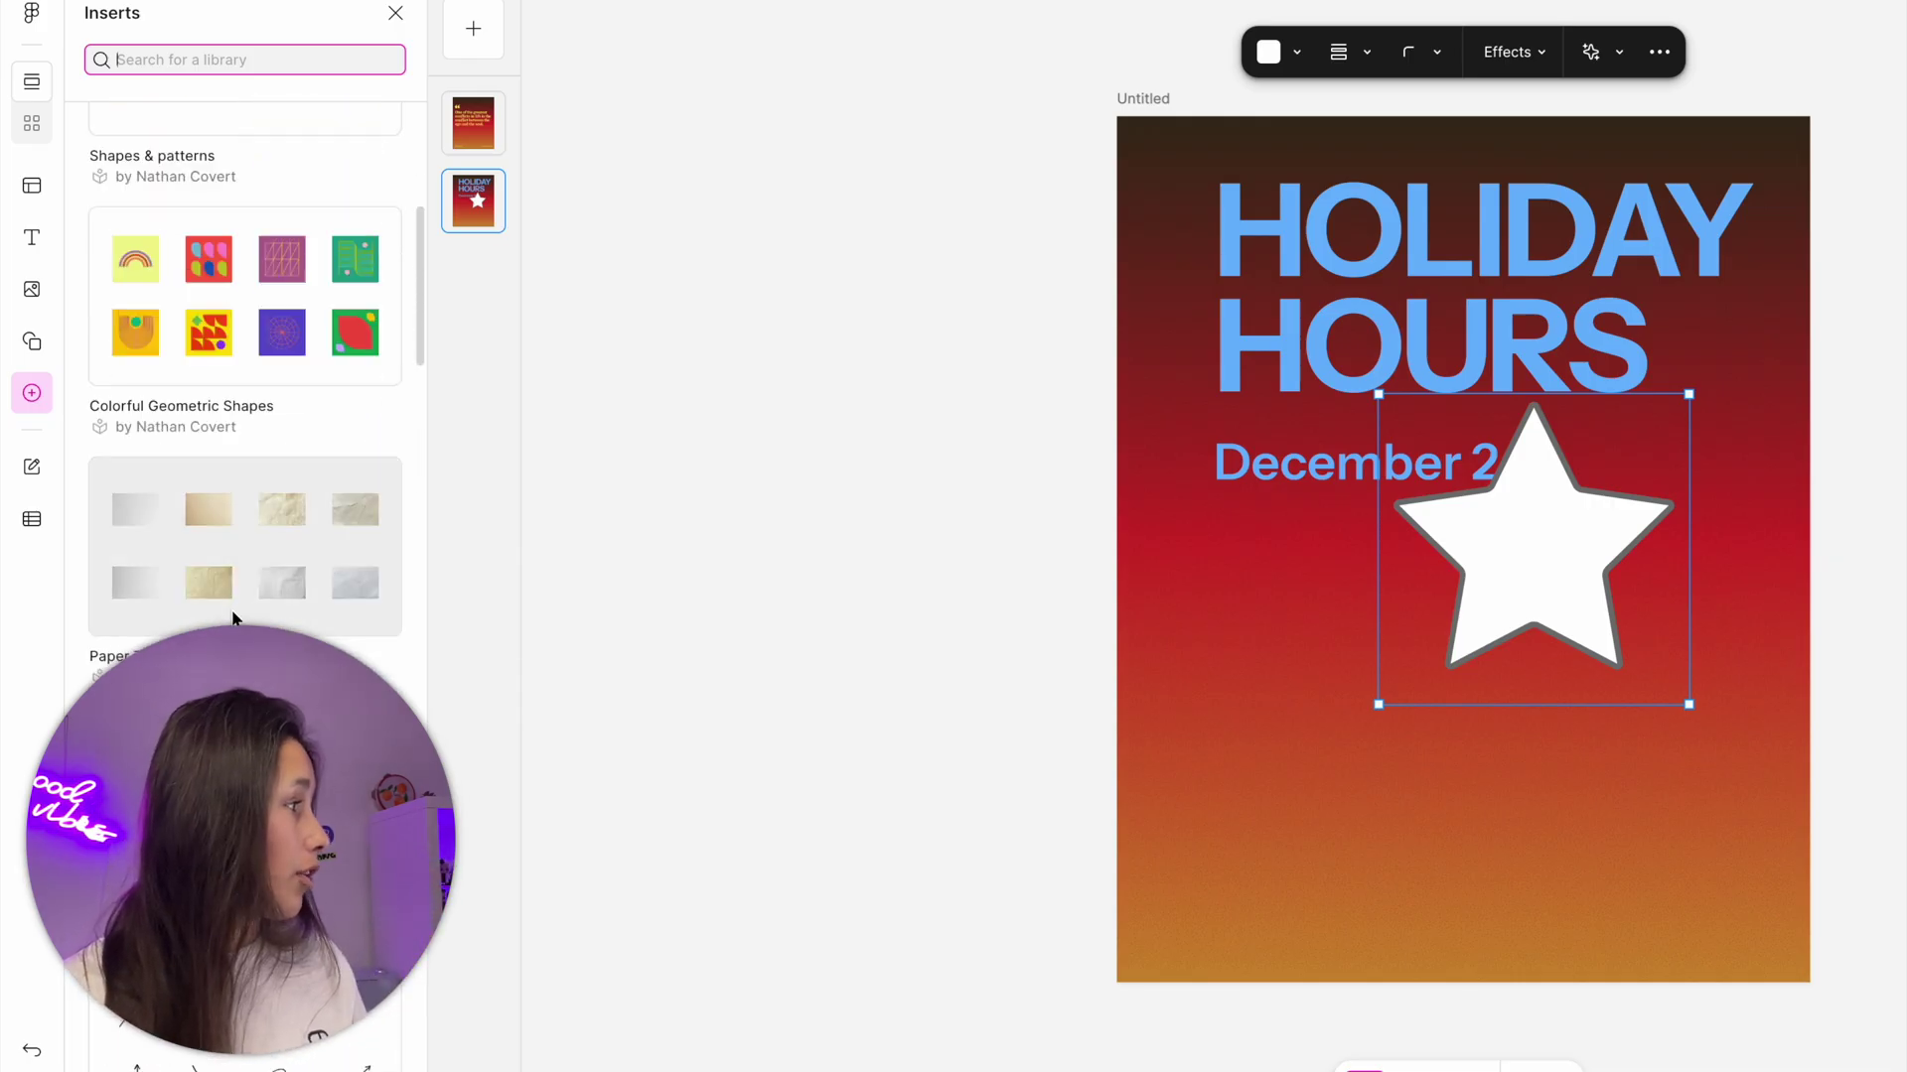
click(353, 311)
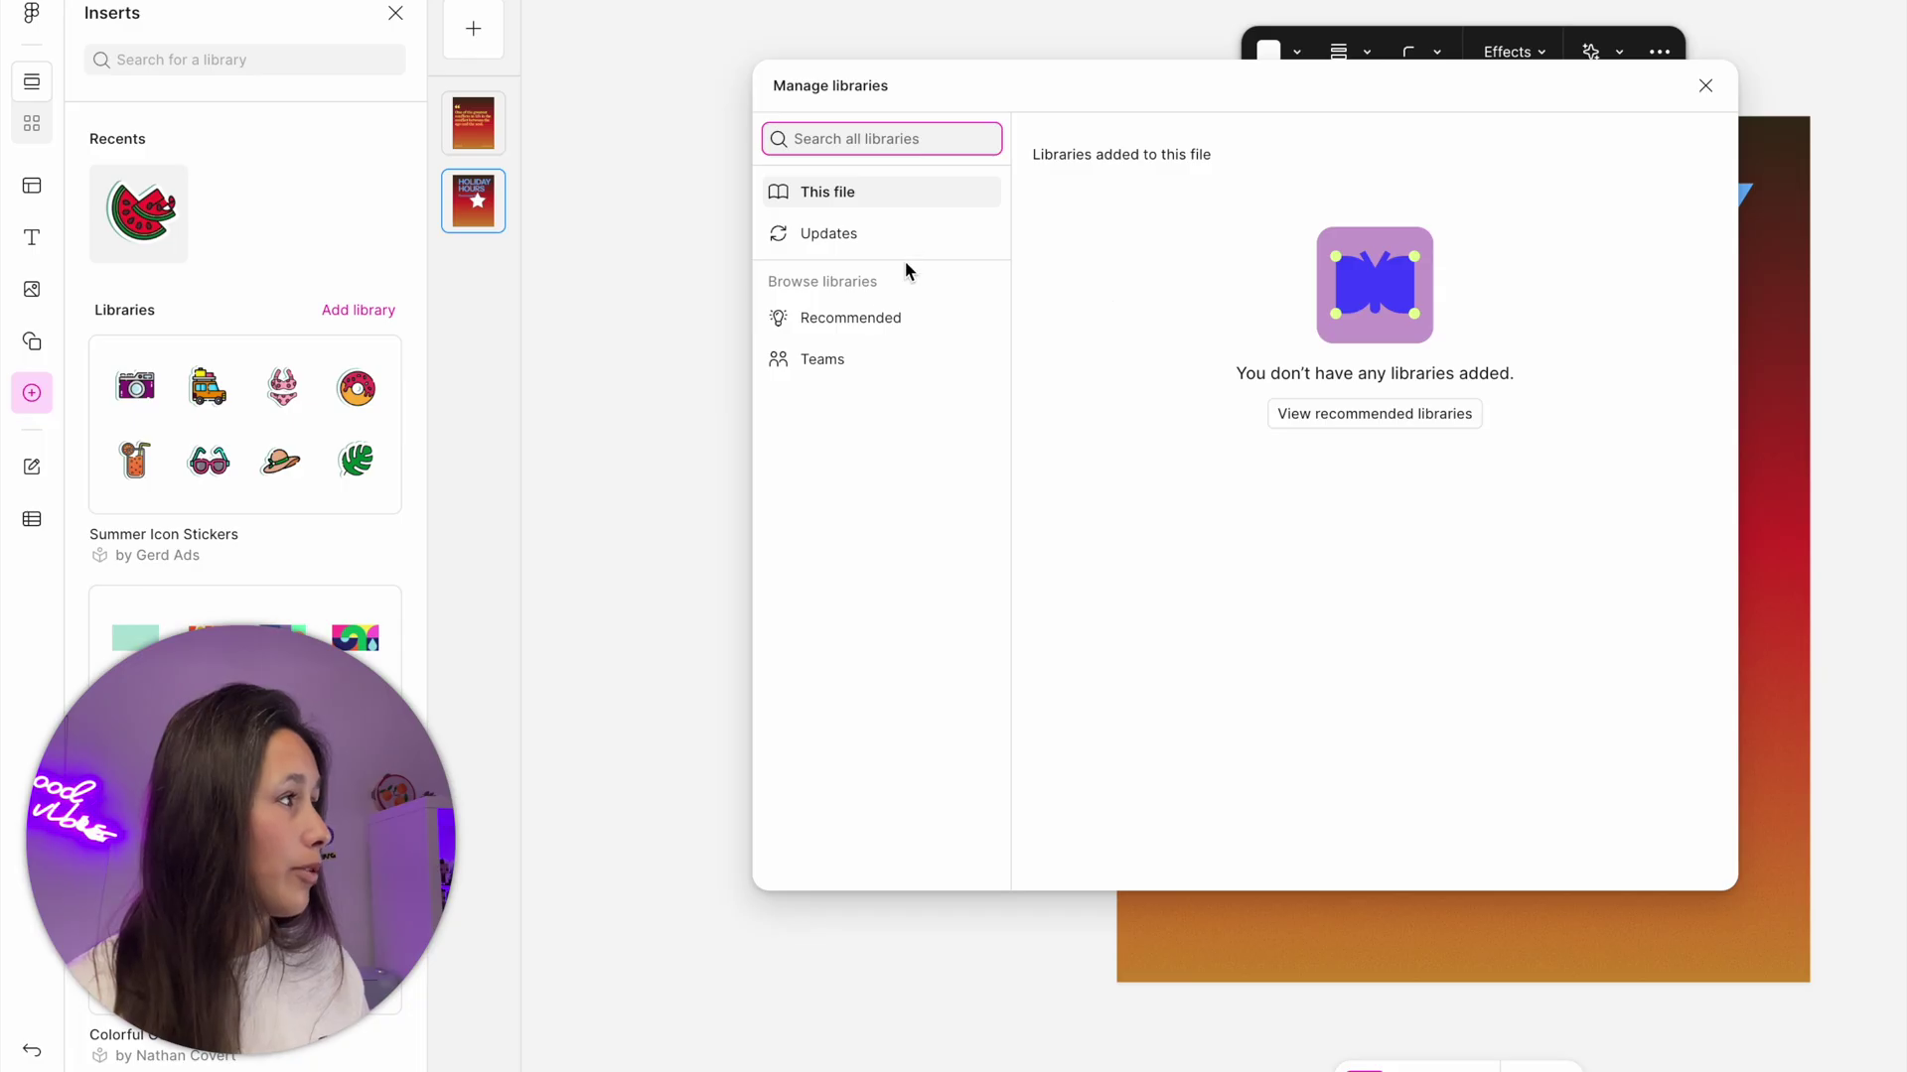
click(854, 356)
click(1684, 497)
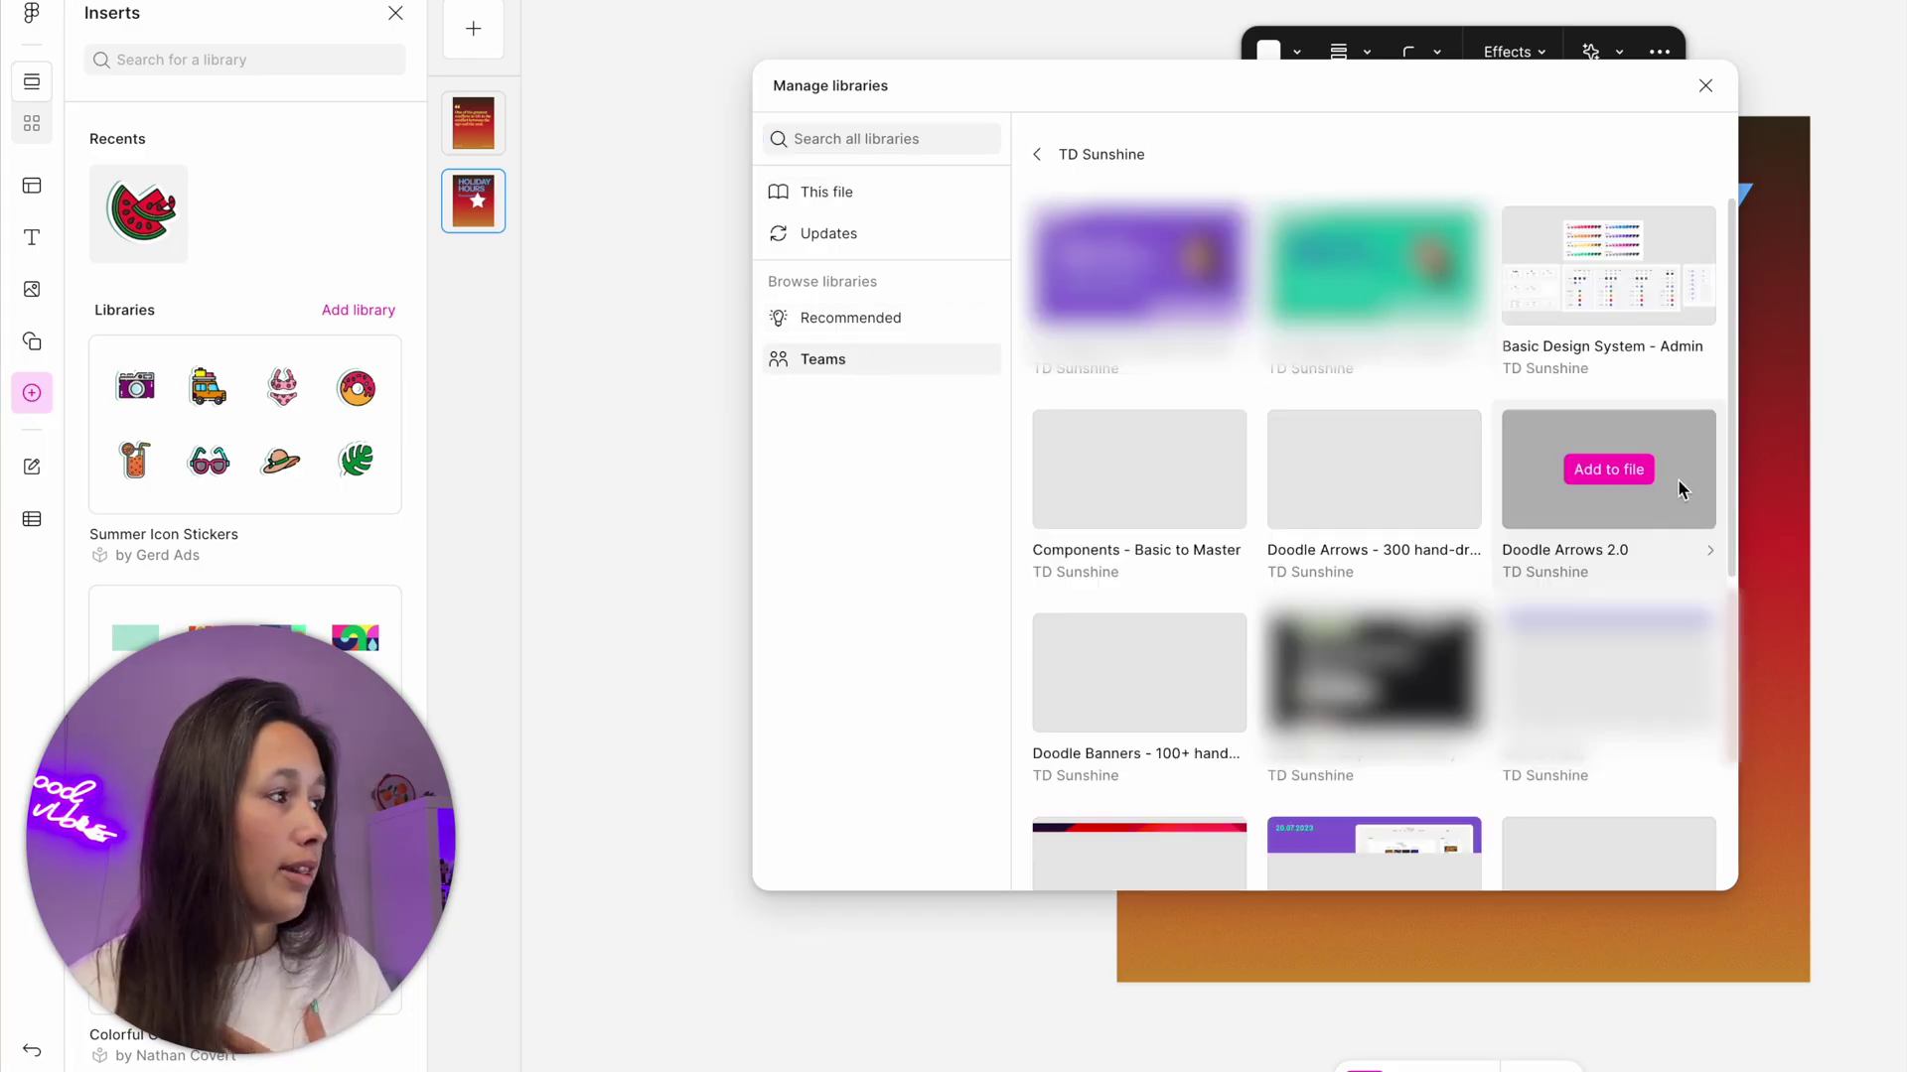
click(1637, 484)
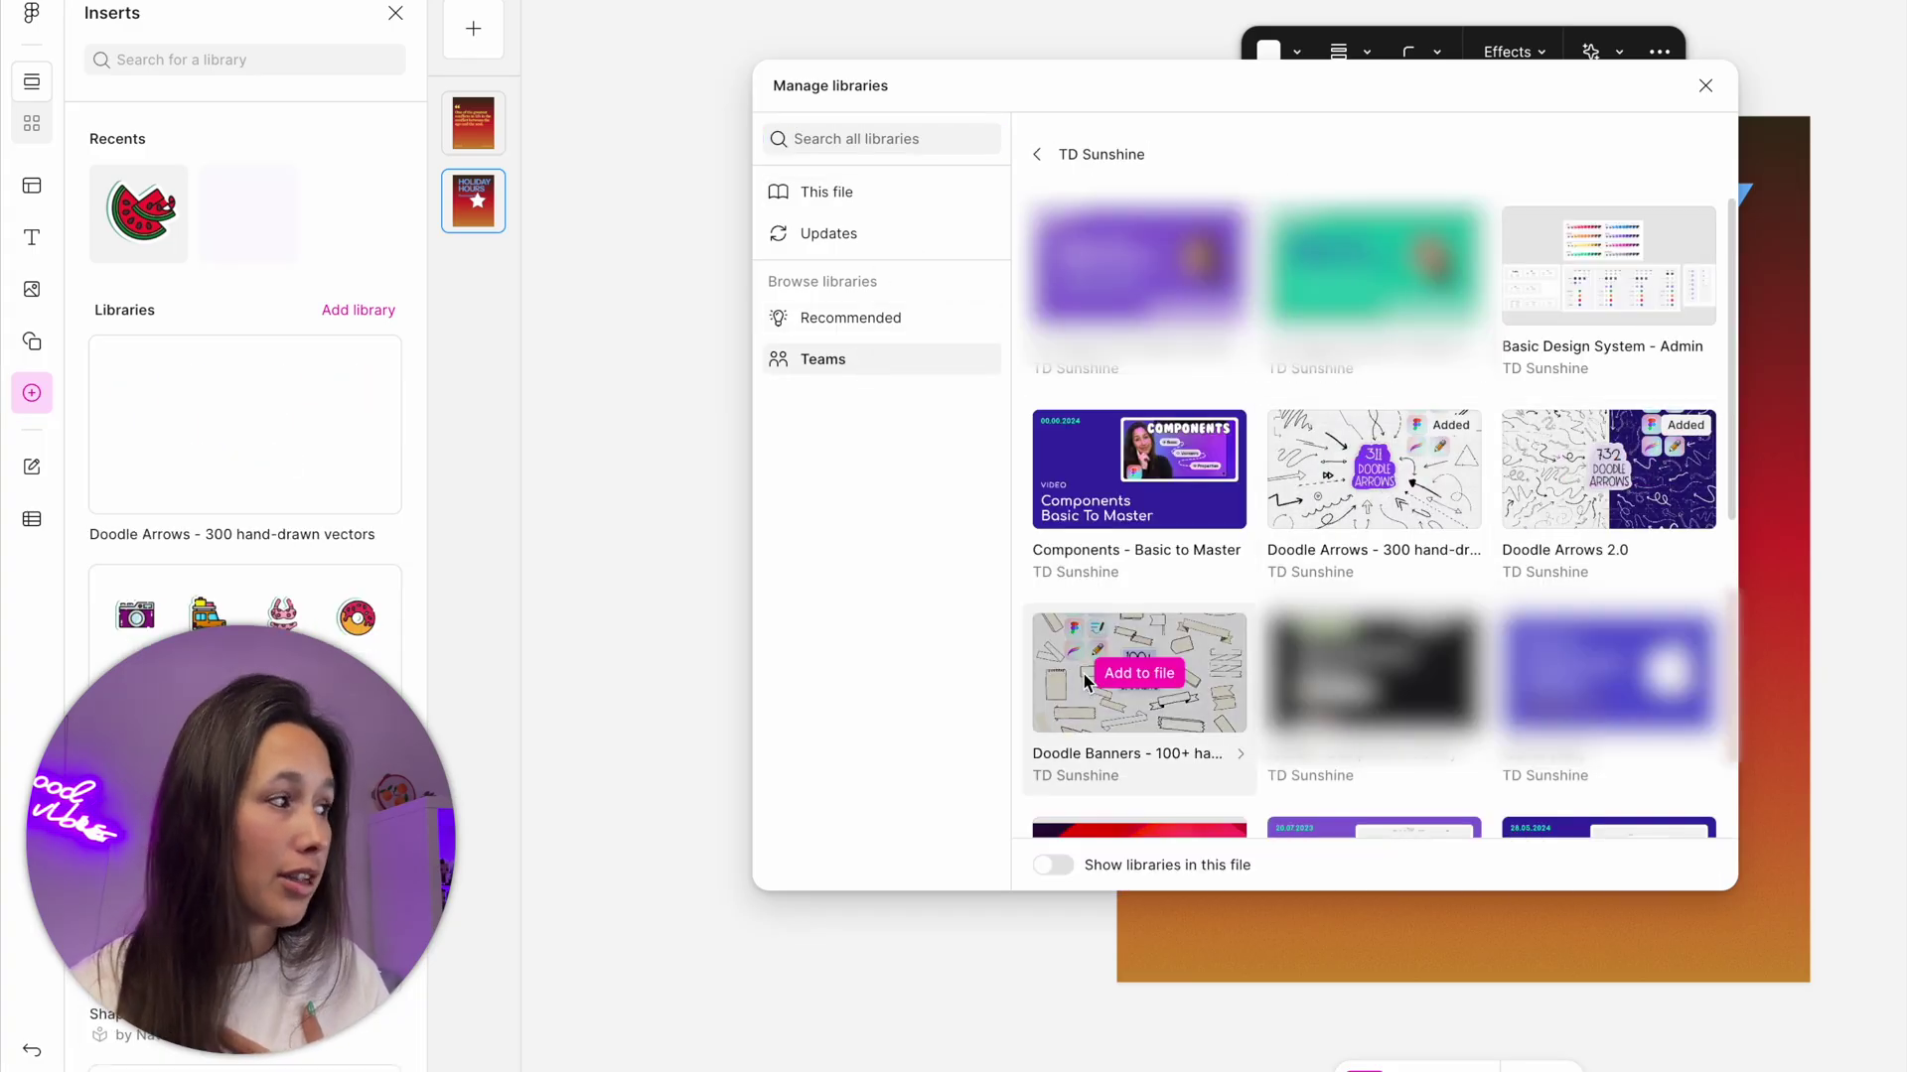
click(1140, 672)
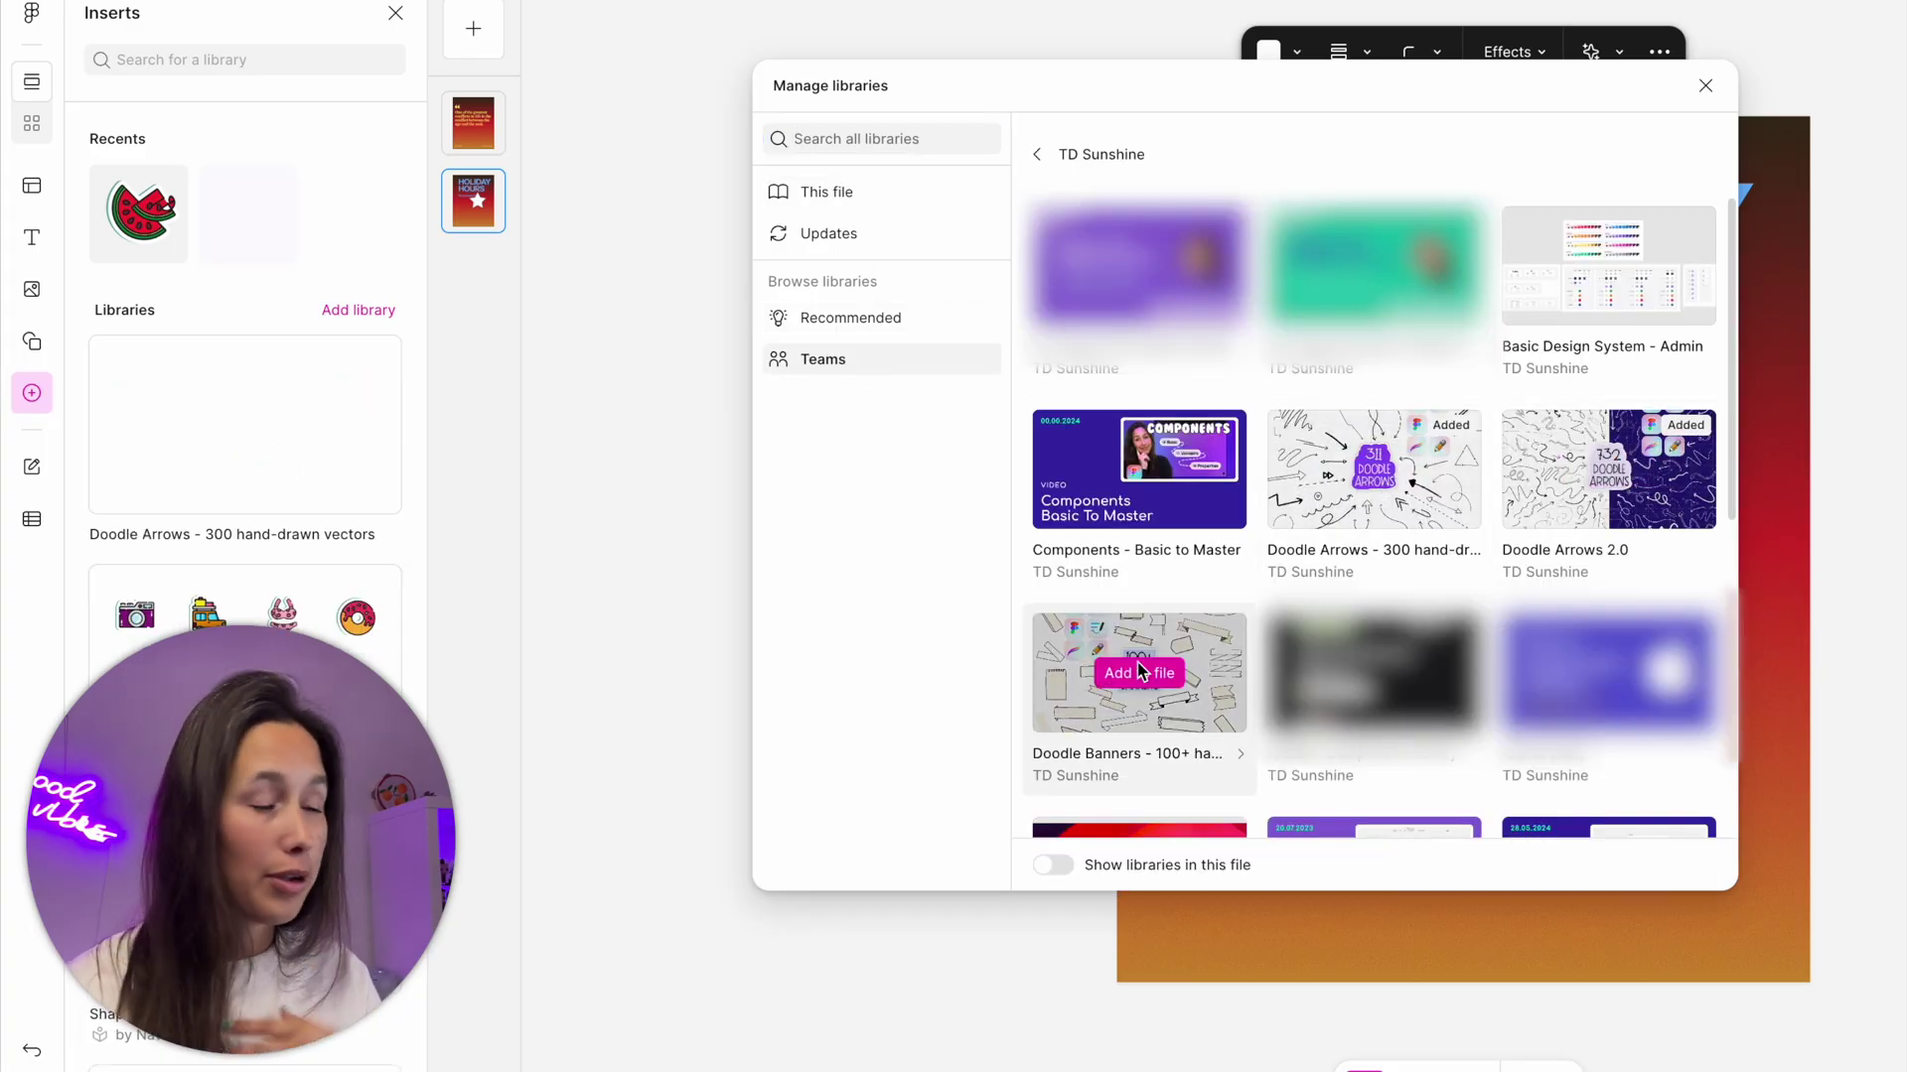
click(1710, 81)
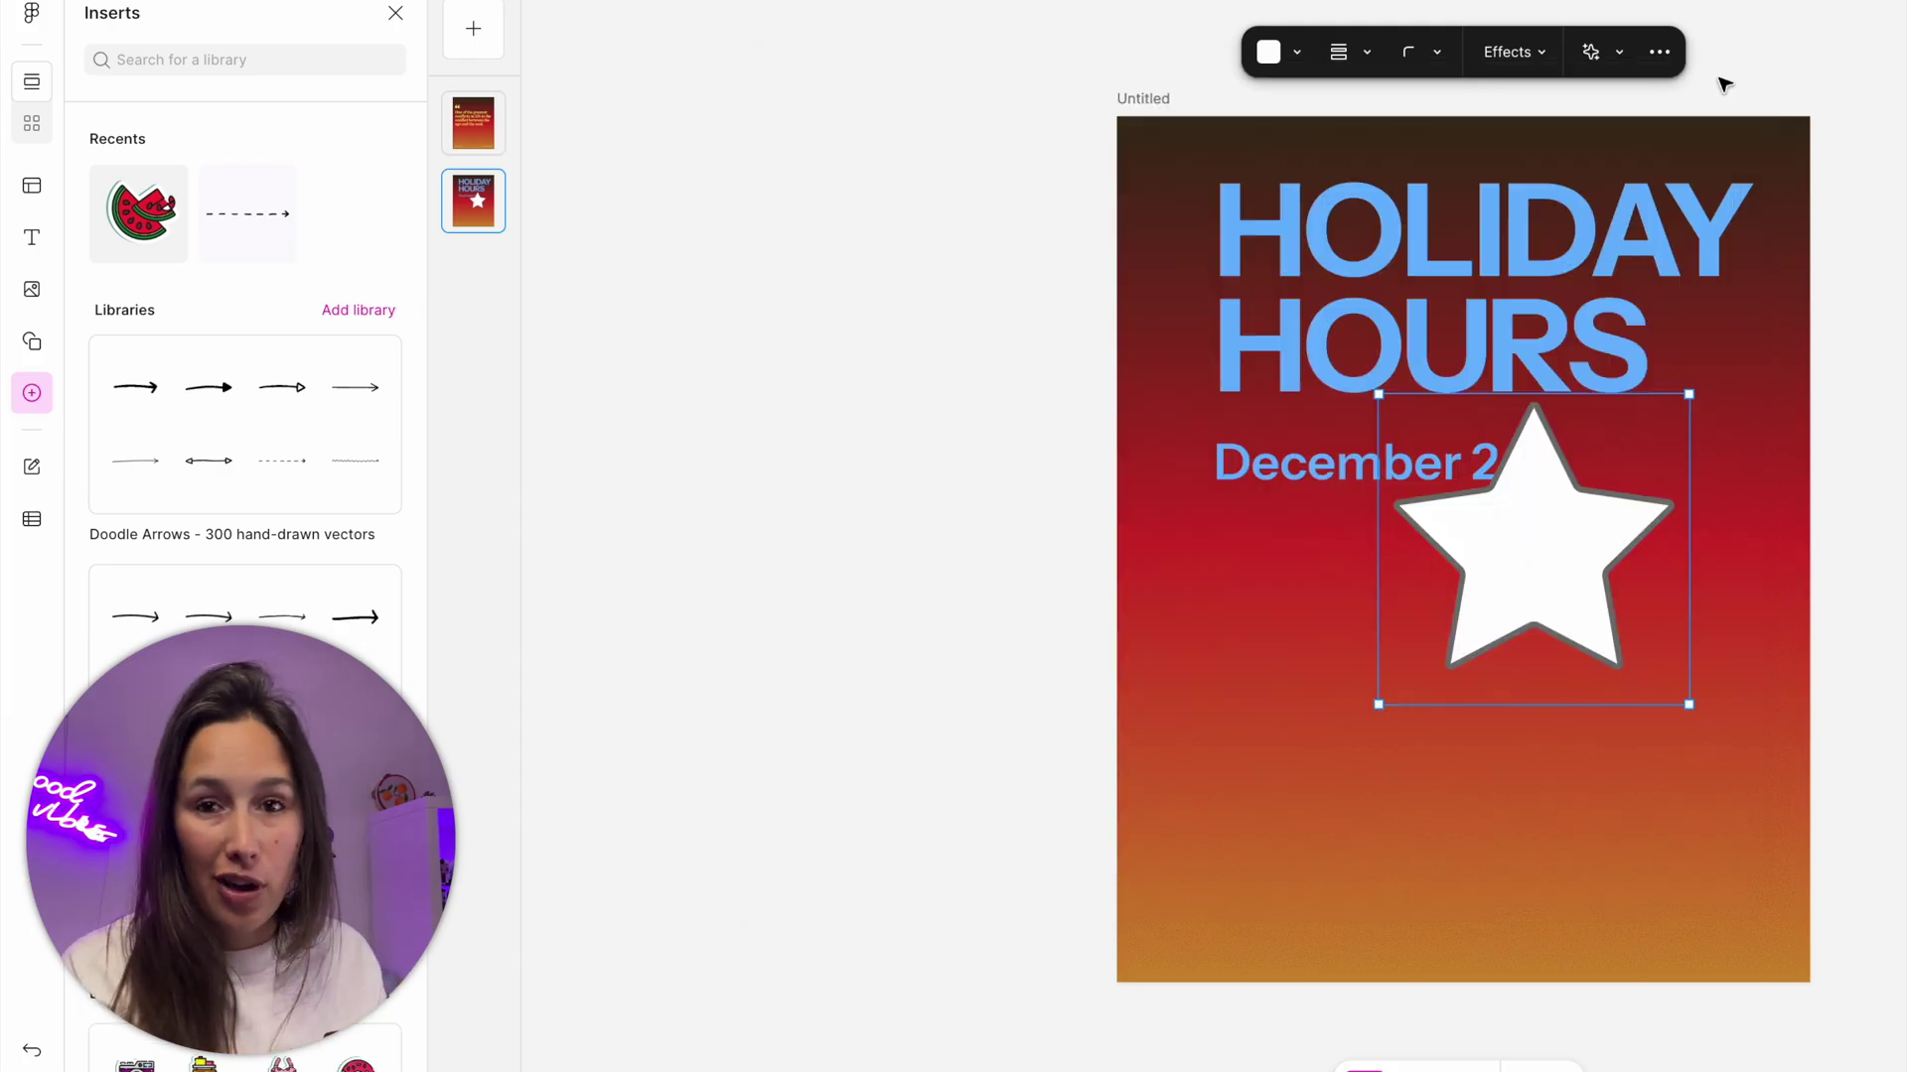
Place a straight Doodle arrow on the poster, enlarge it, and swap it for a thinner variant.
click(241, 411)
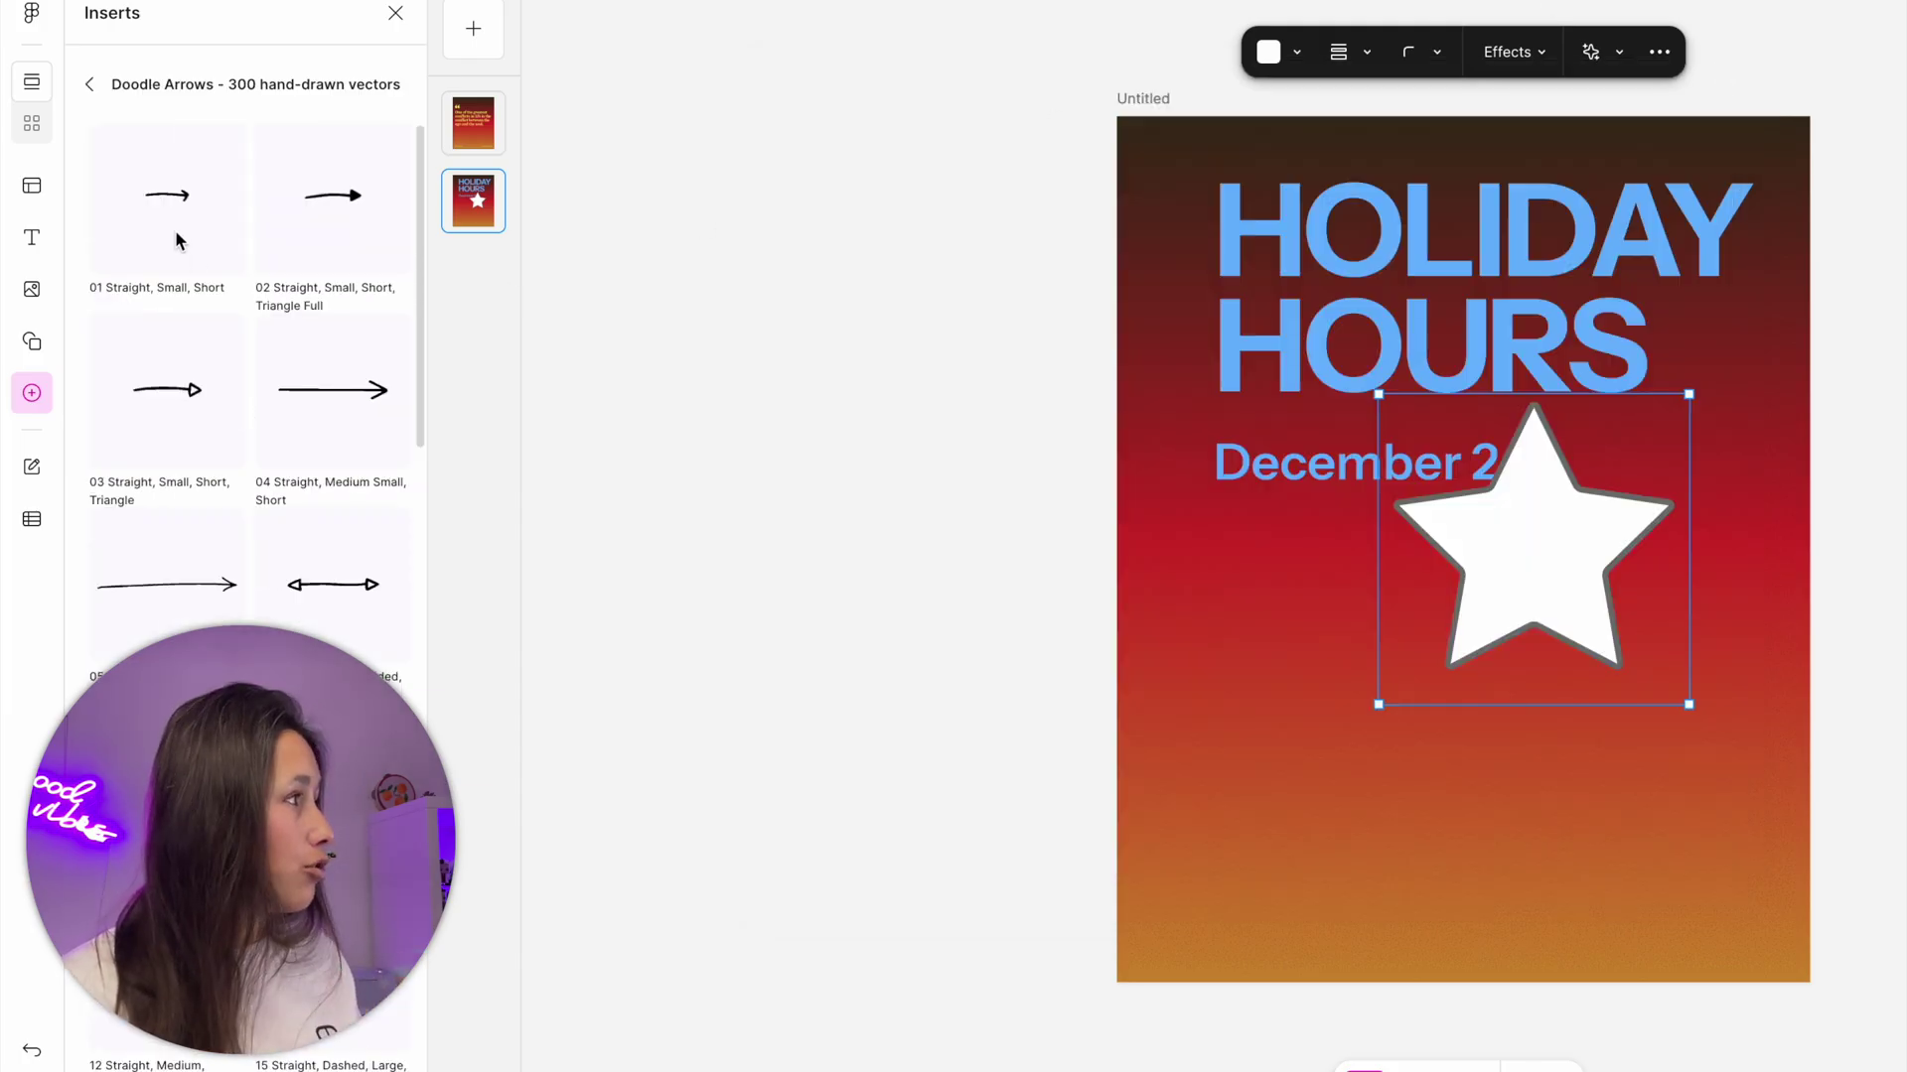
drag(177, 241, 1340, 707)
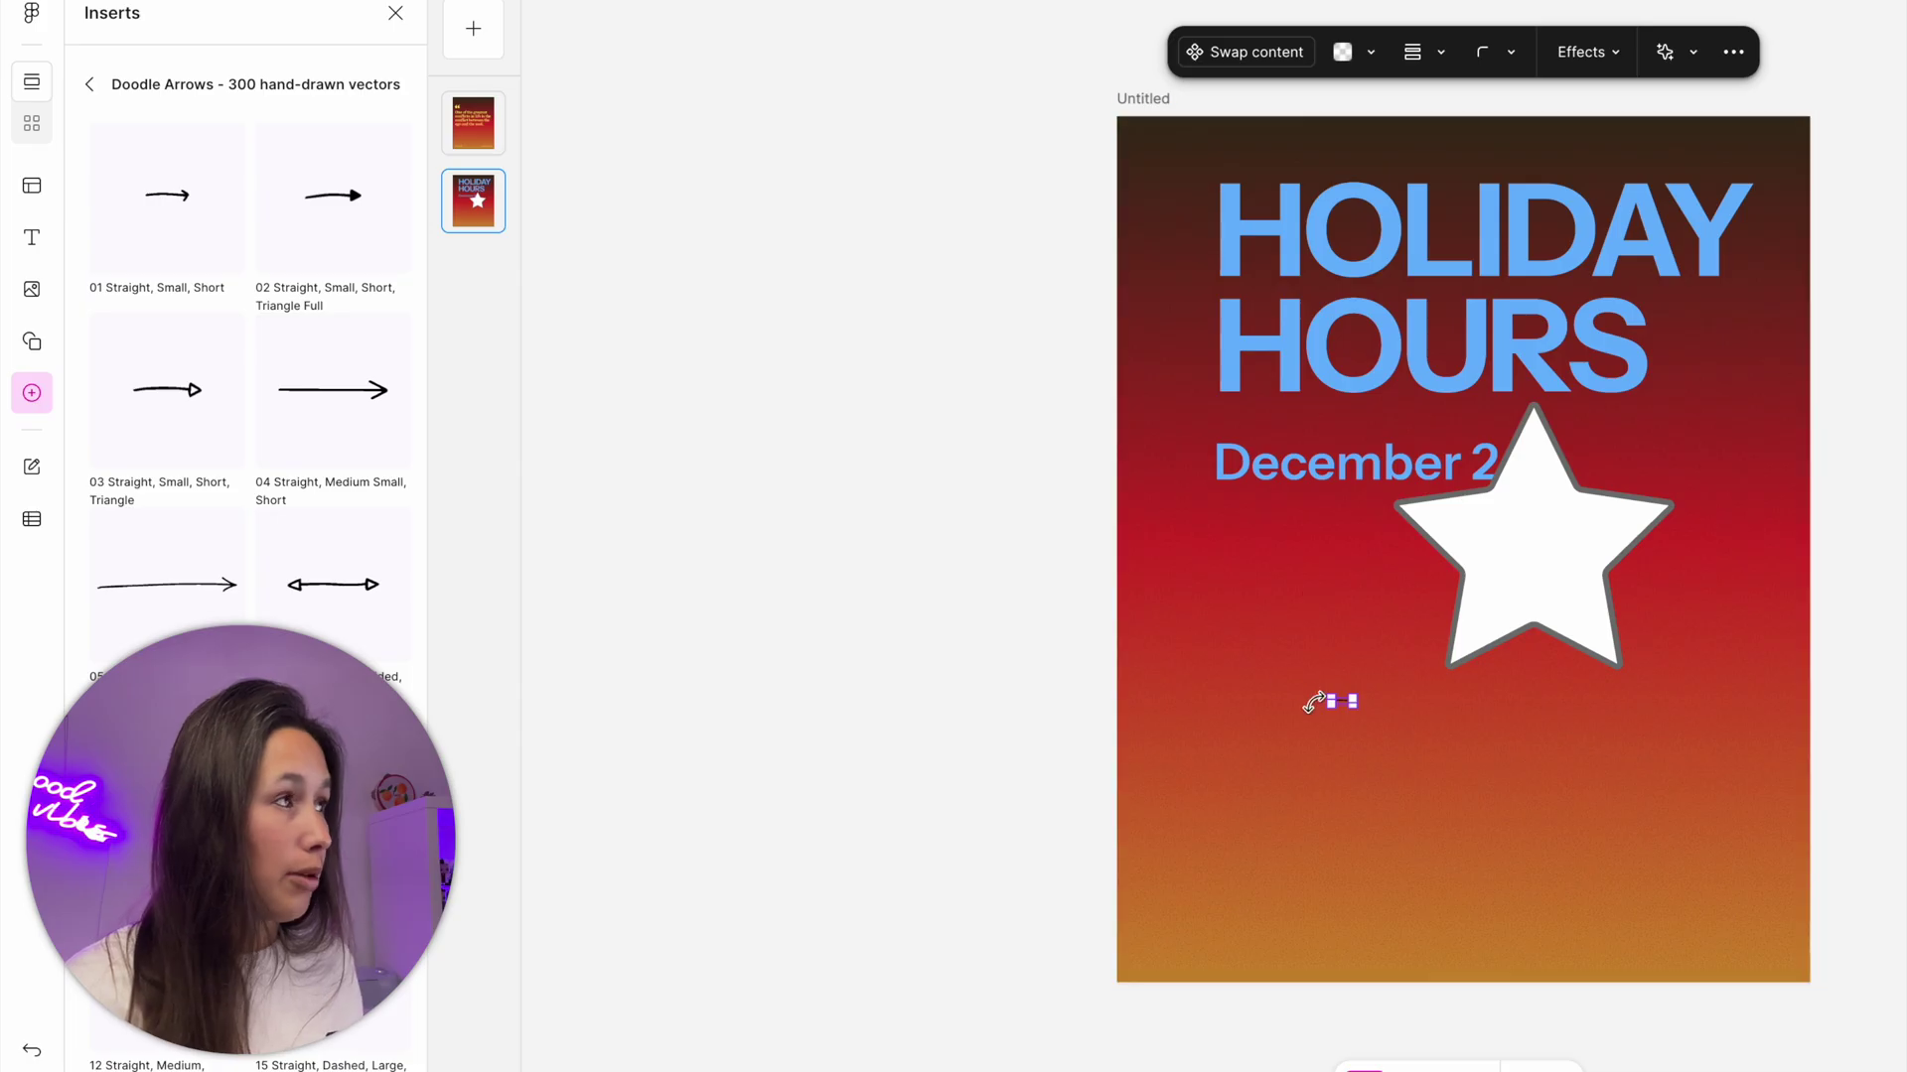
scroll(1312, 702, up, 3)
drag(1244, 669, 1521, 544)
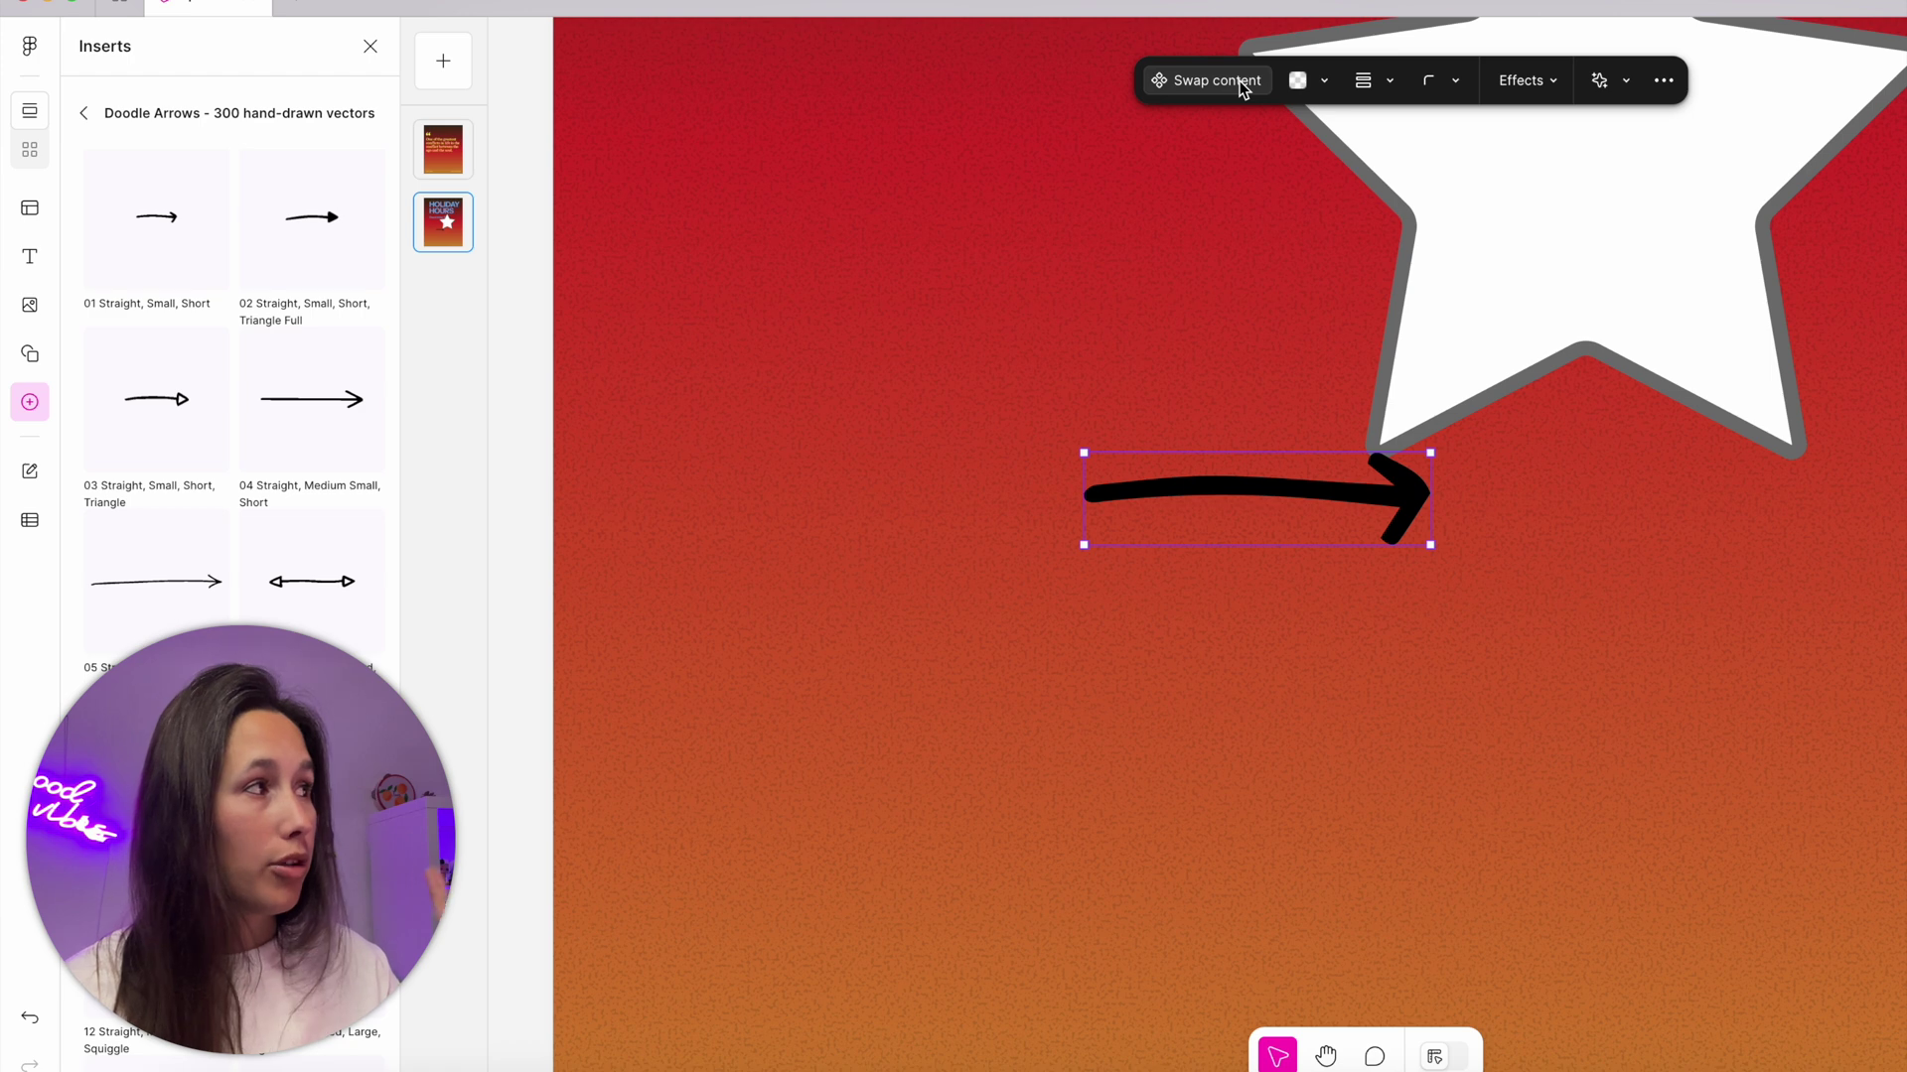
click(1244, 84)
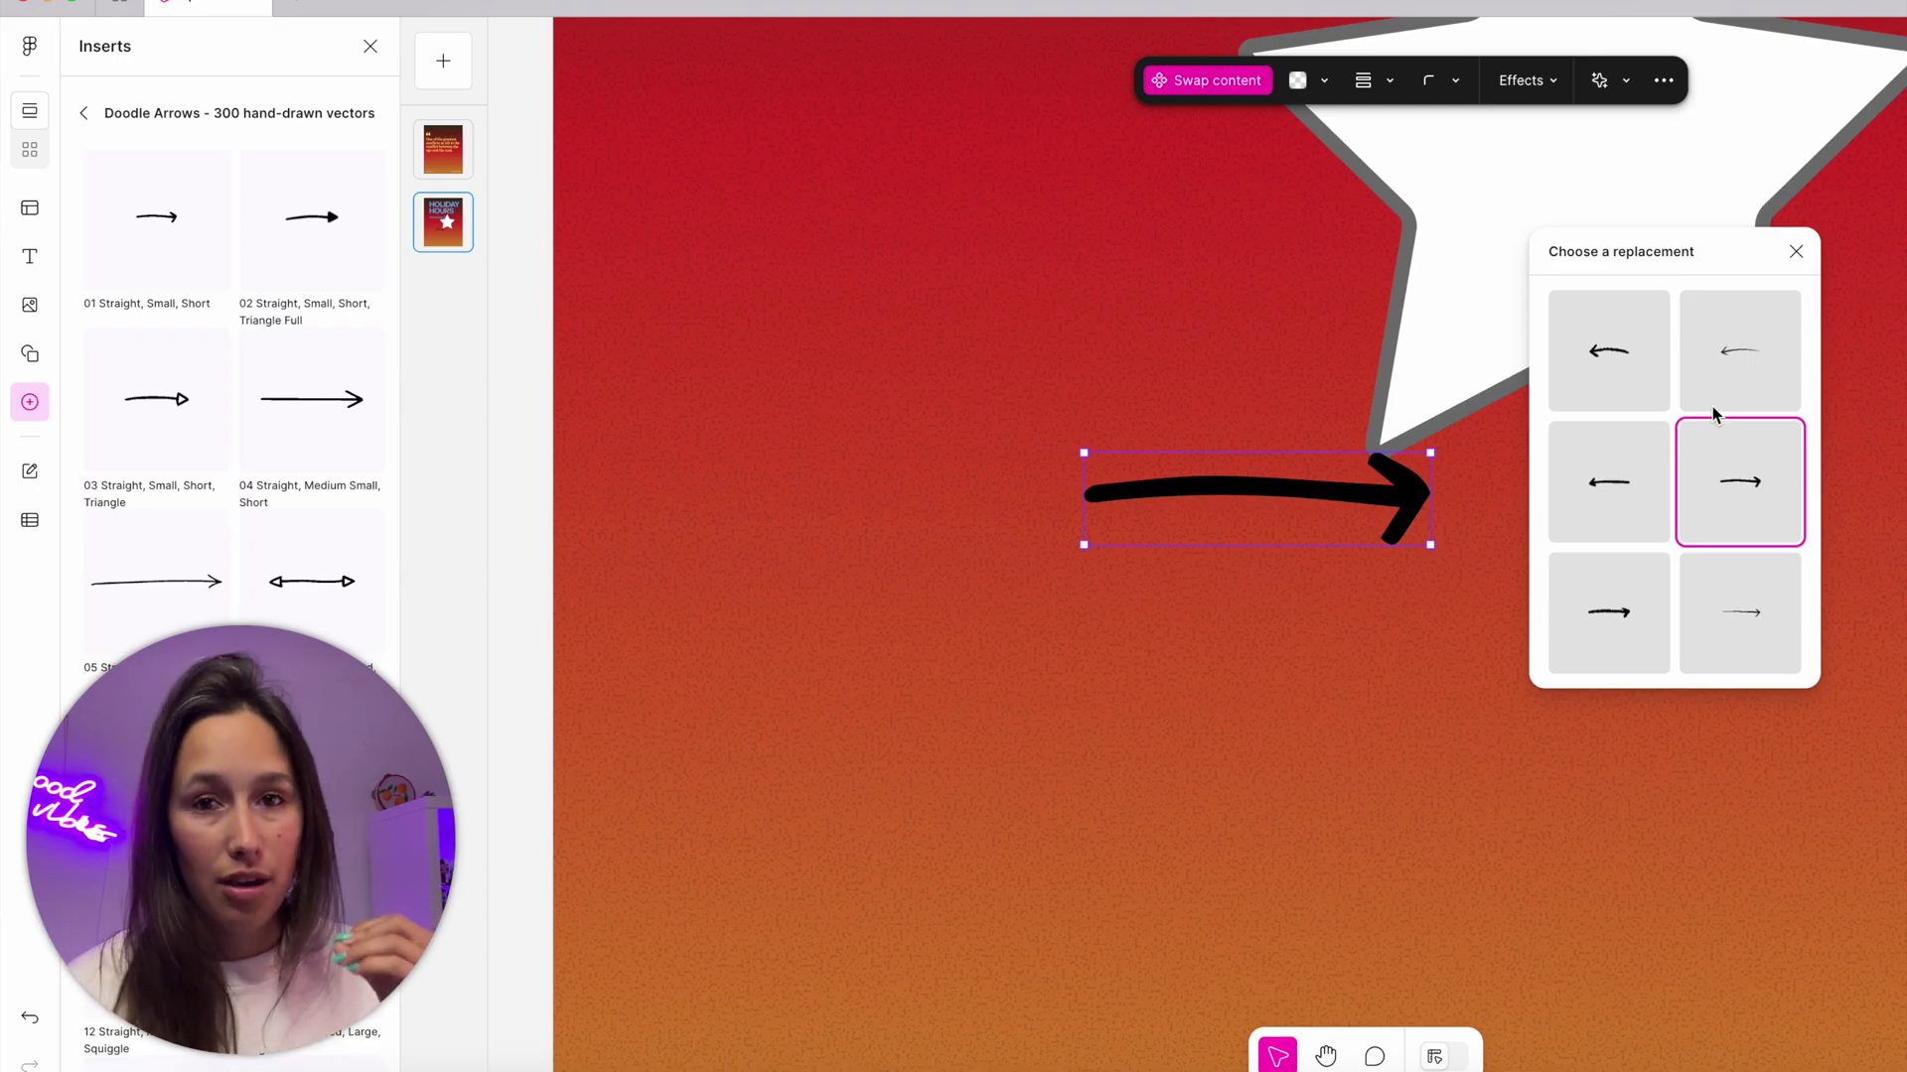
click(1738, 392)
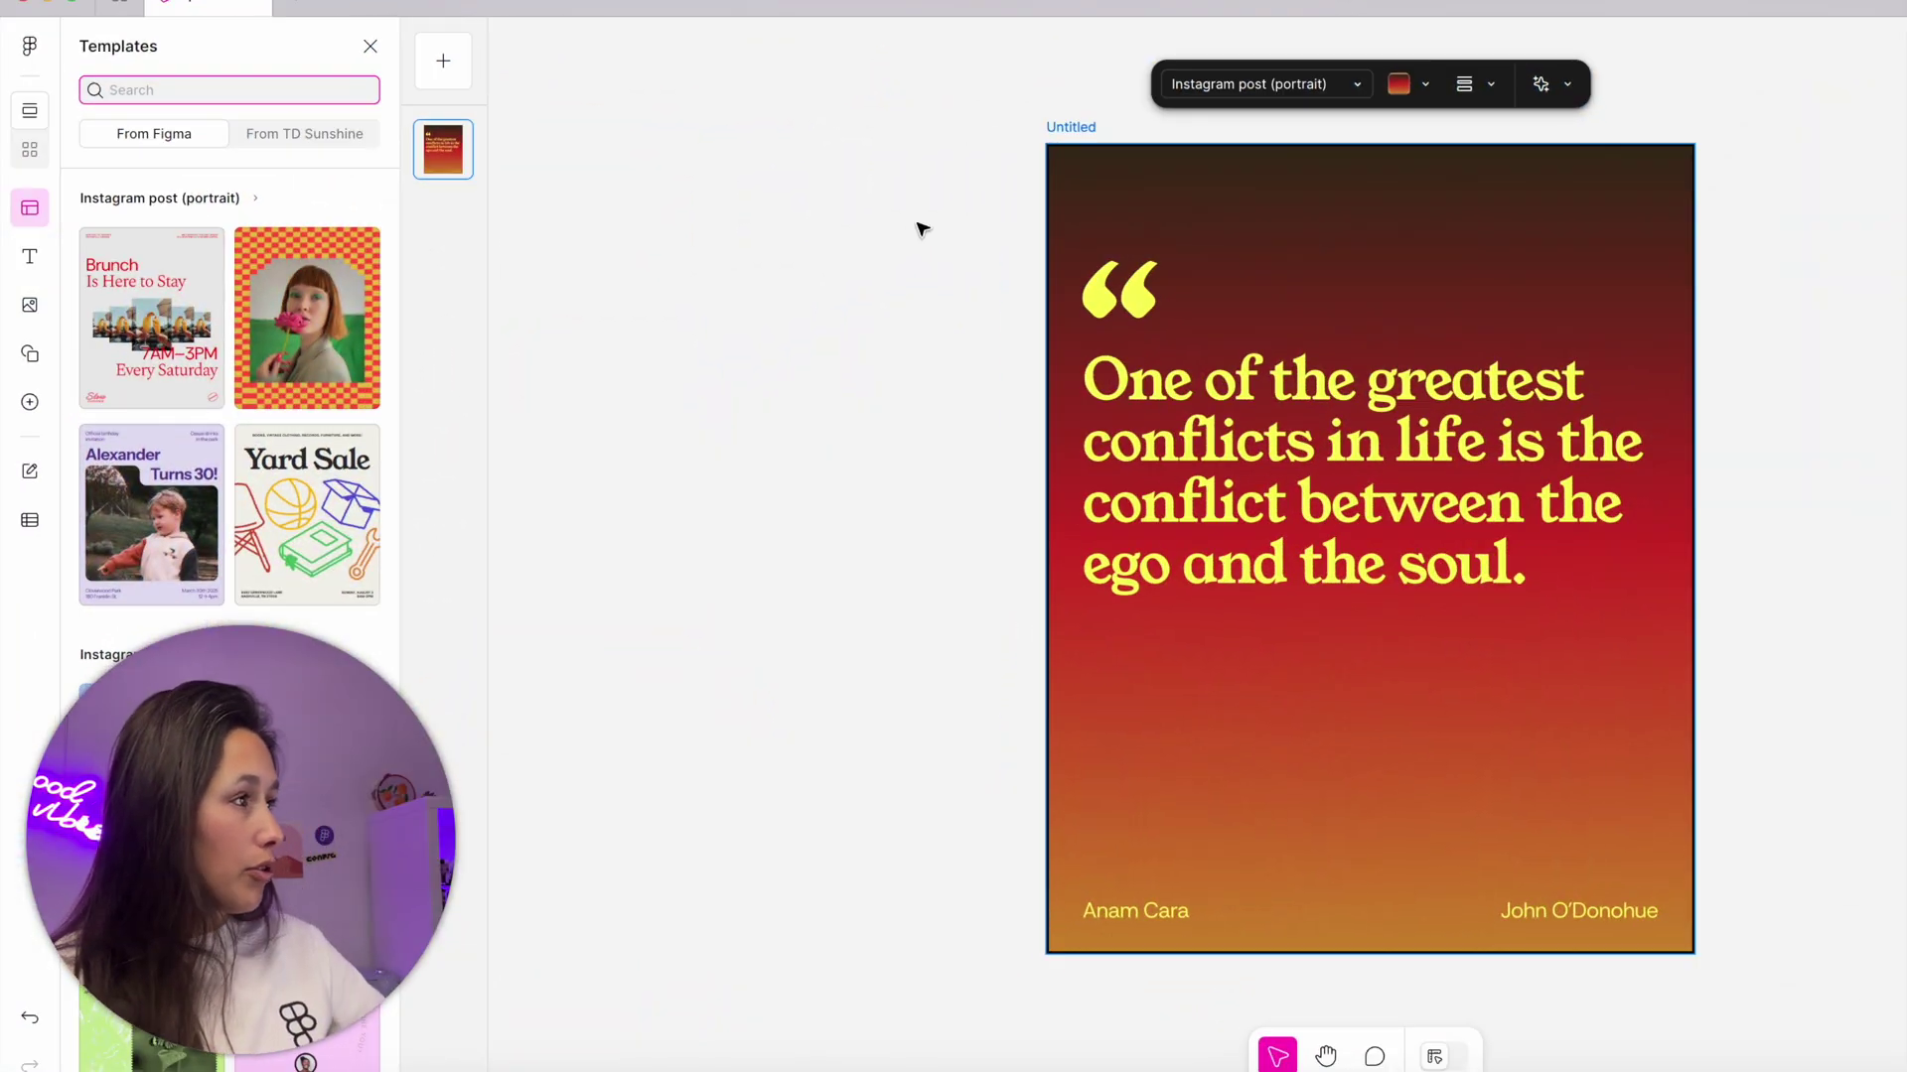
Move the quote mark and quote text higher on the post.
drag(907, 233, 1678, 638)
drag(916, 242, 1671, 663)
drag(1480, 454, 1480, 394)
Generate an AI 'sunset' image and resize it to fit below the quote.
click(30, 304)
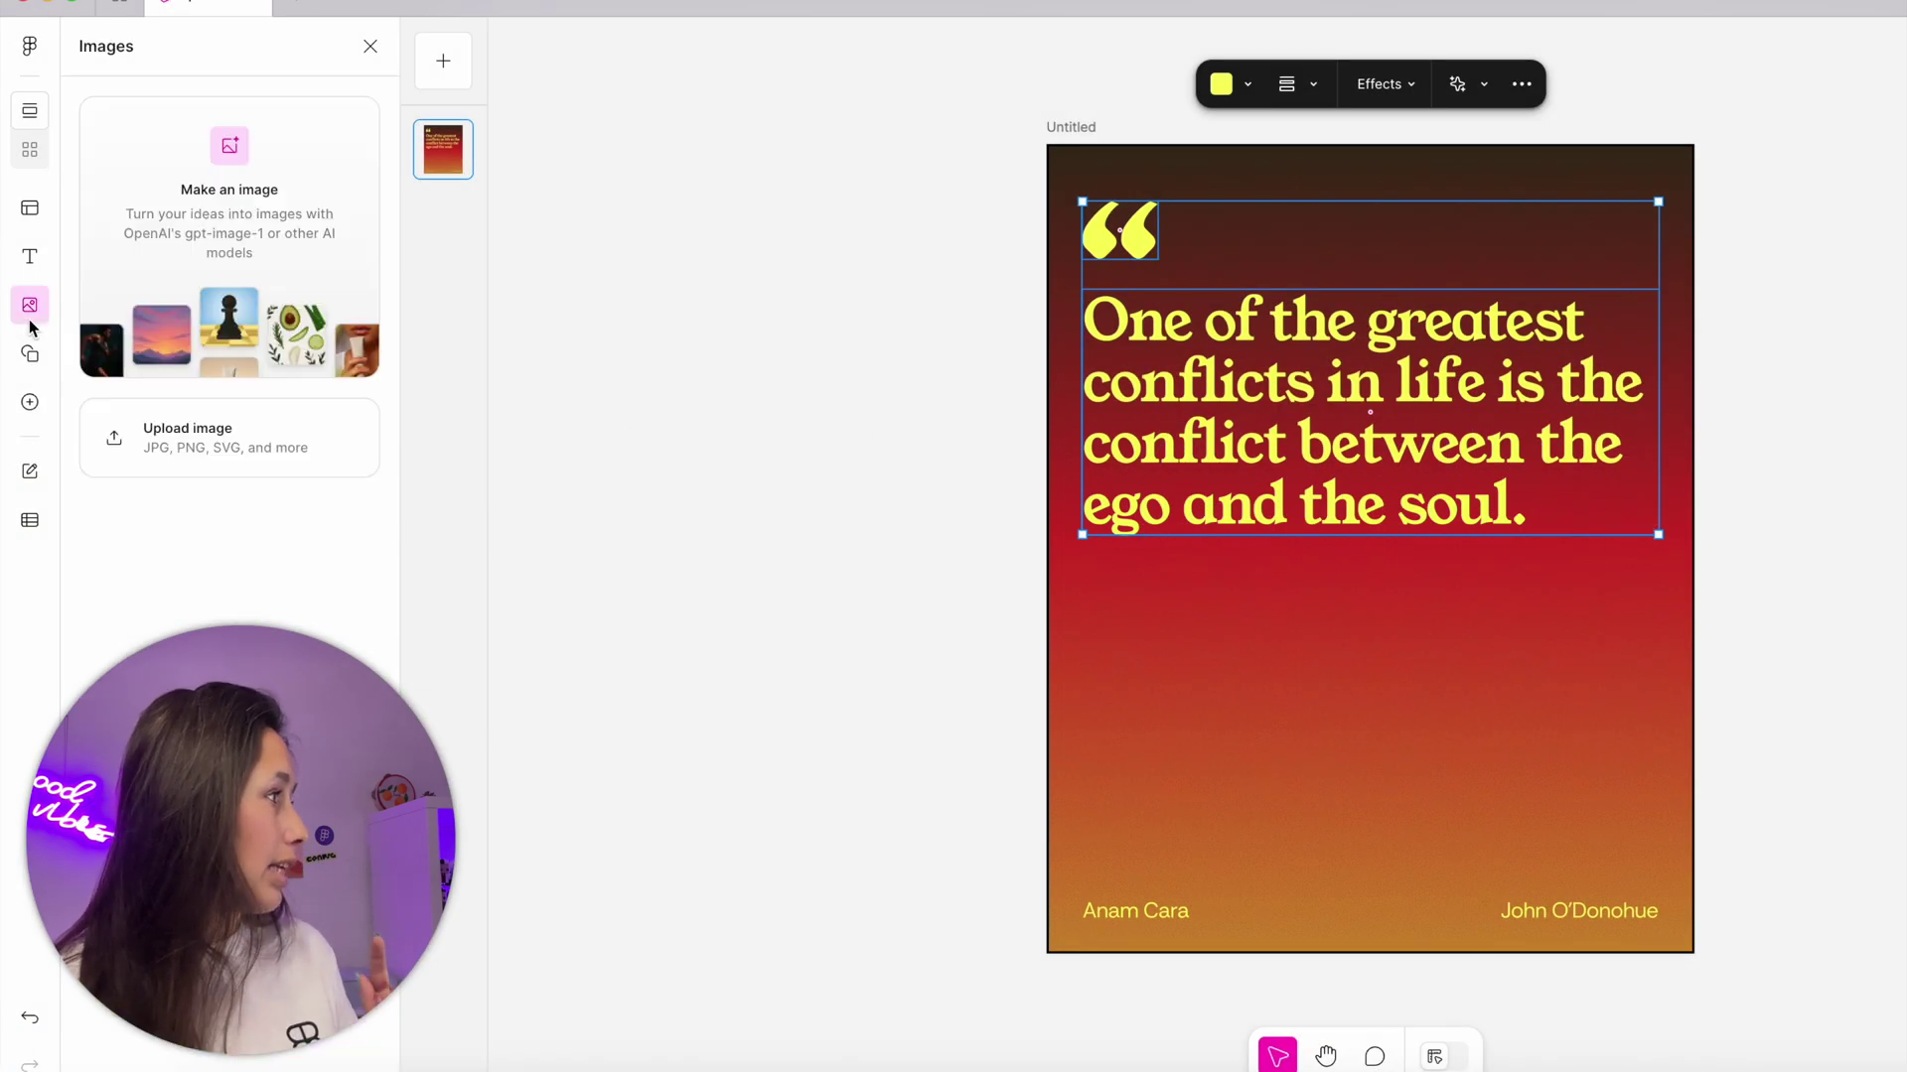
click(209, 302)
text(sunset)
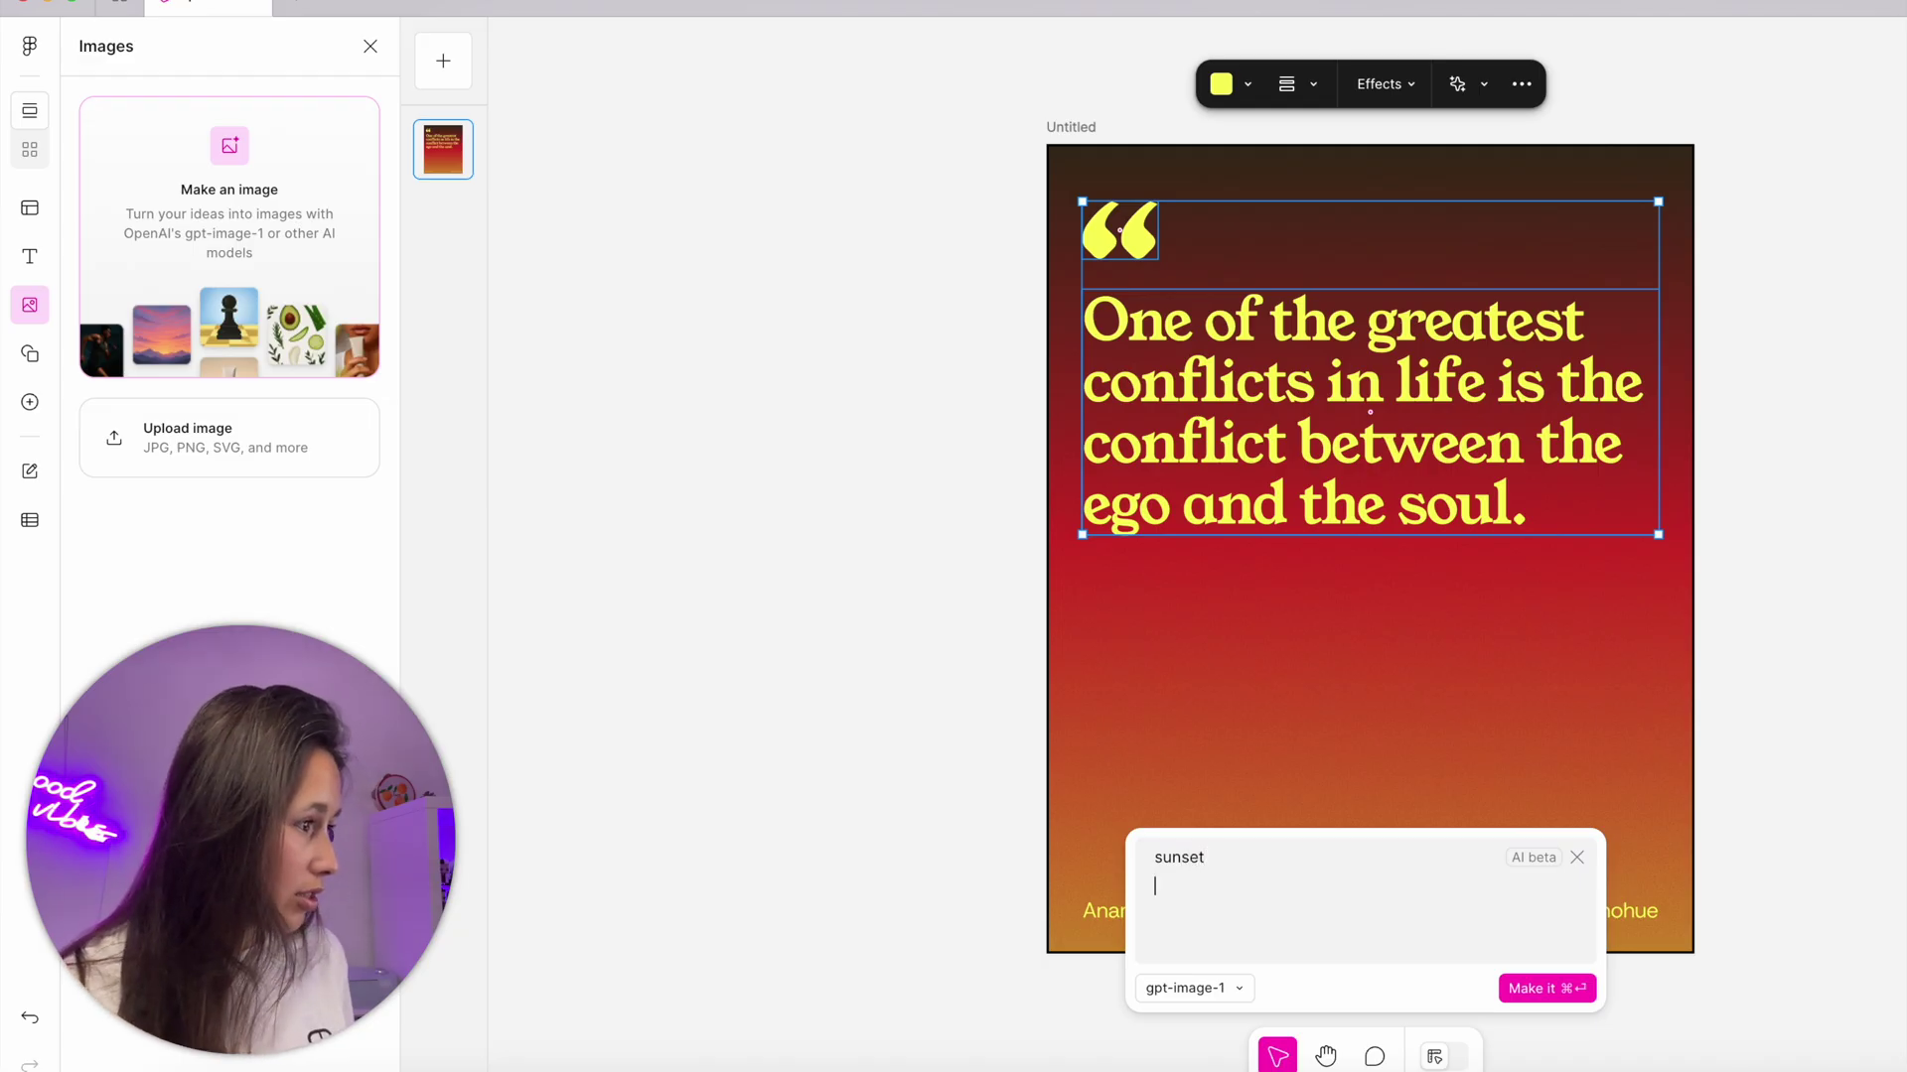
key(super+Return)
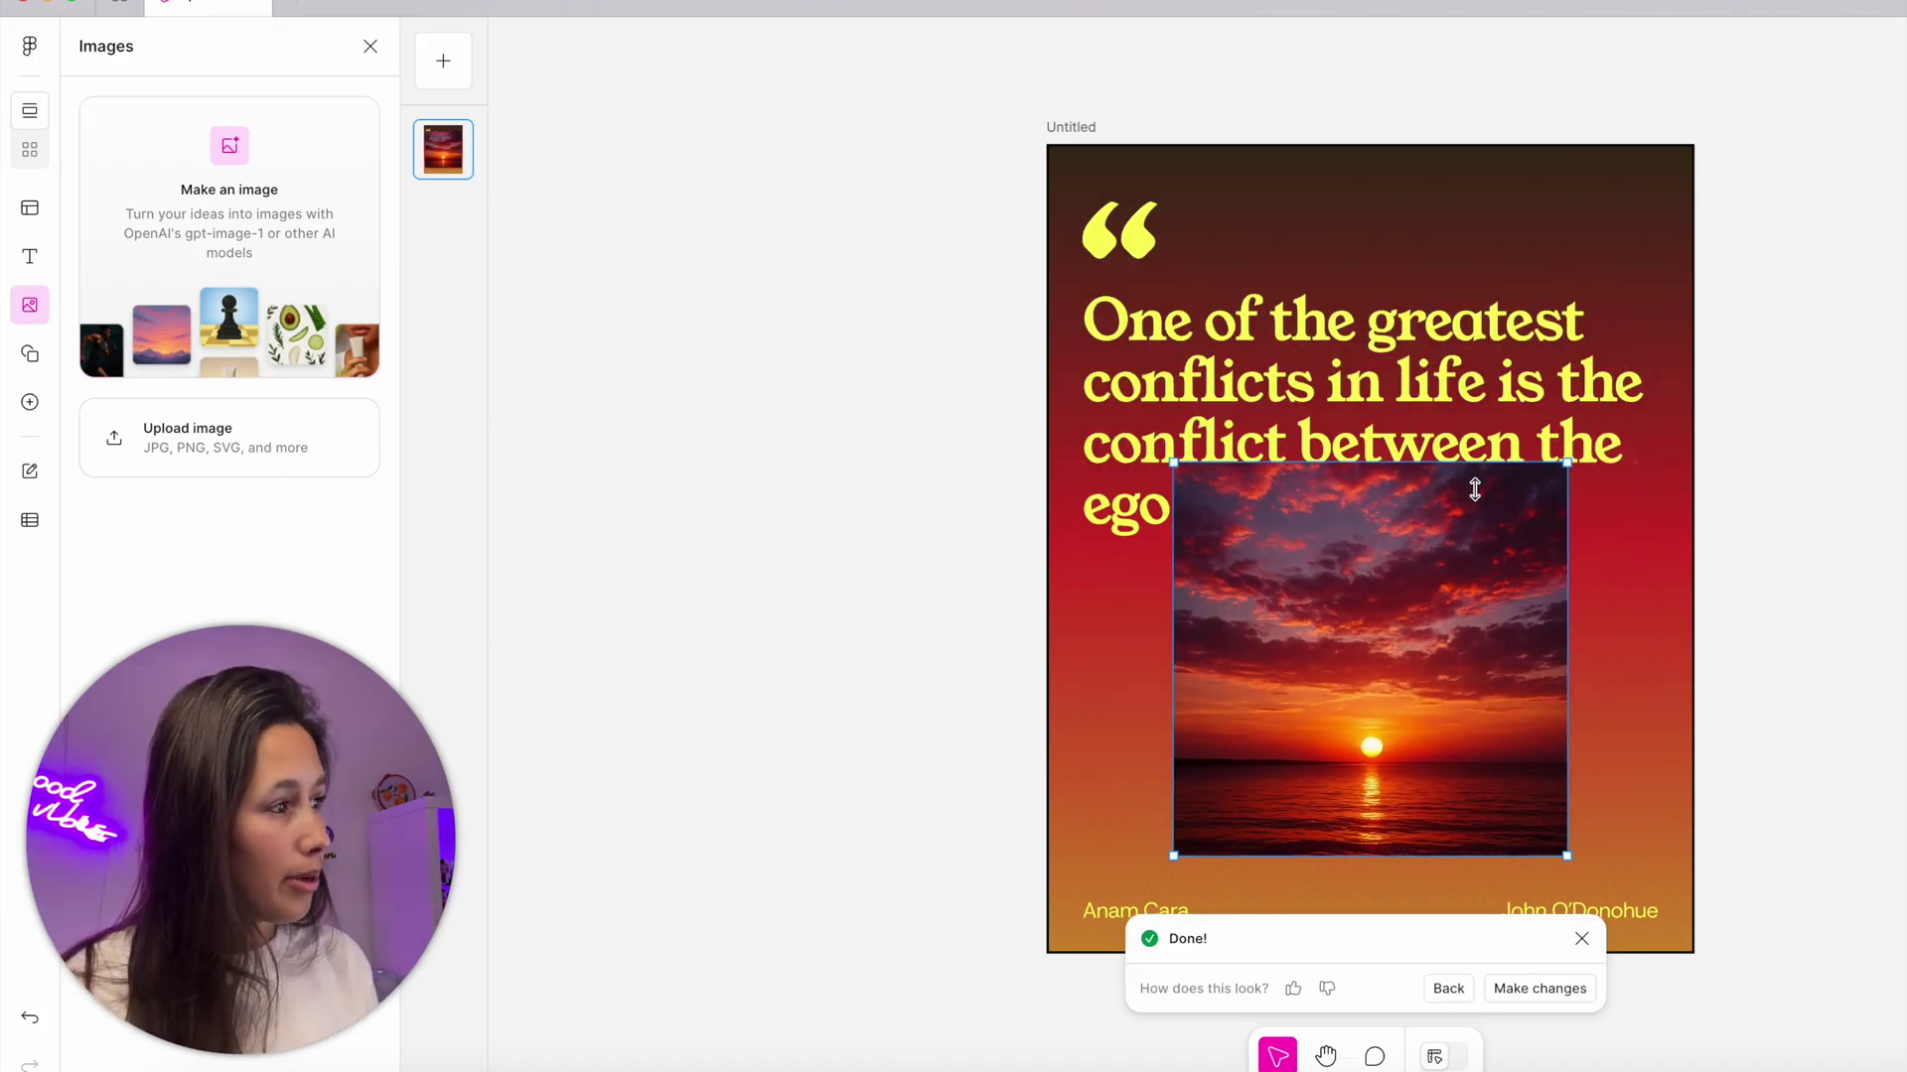
drag(1471, 533, 1396, 266)
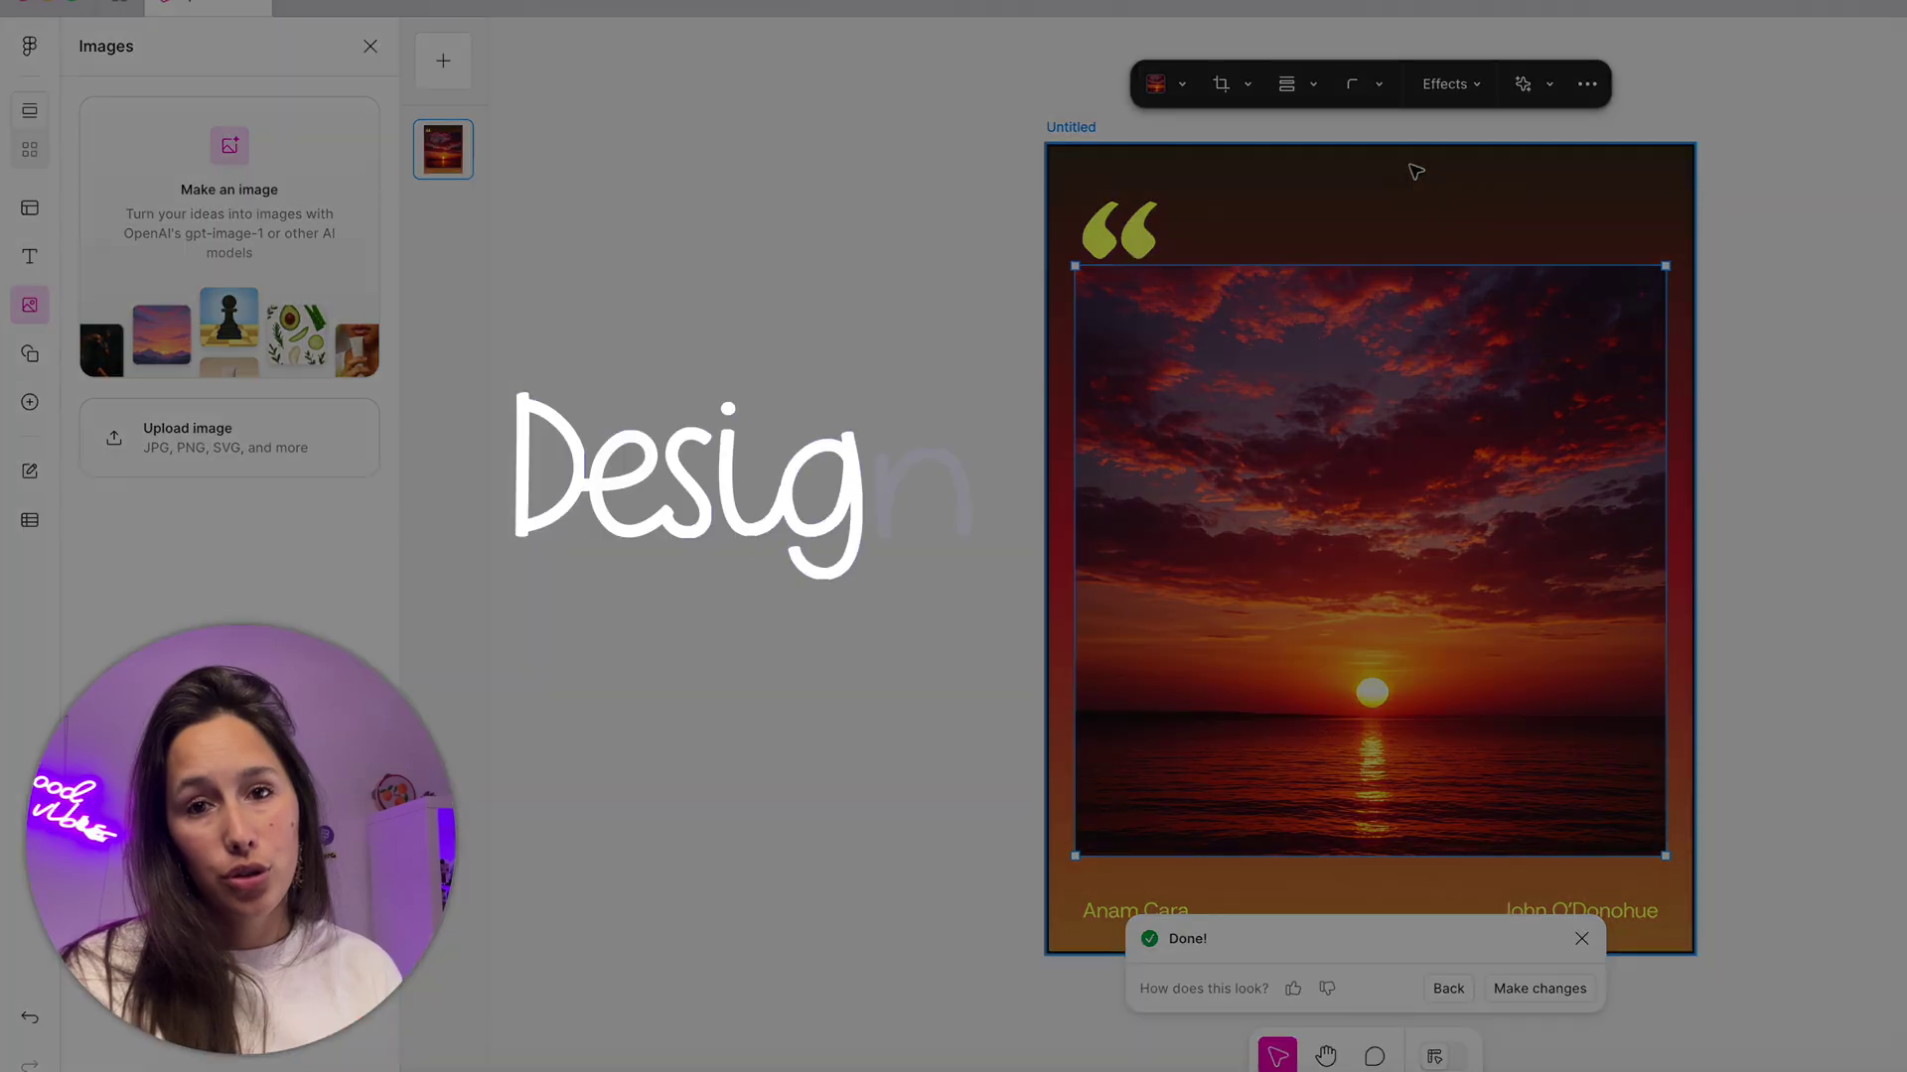
drag(1394, 266, 1375, 564)
Check the quote's font without changing it and dismiss the image feedback message.
click(1344, 298)
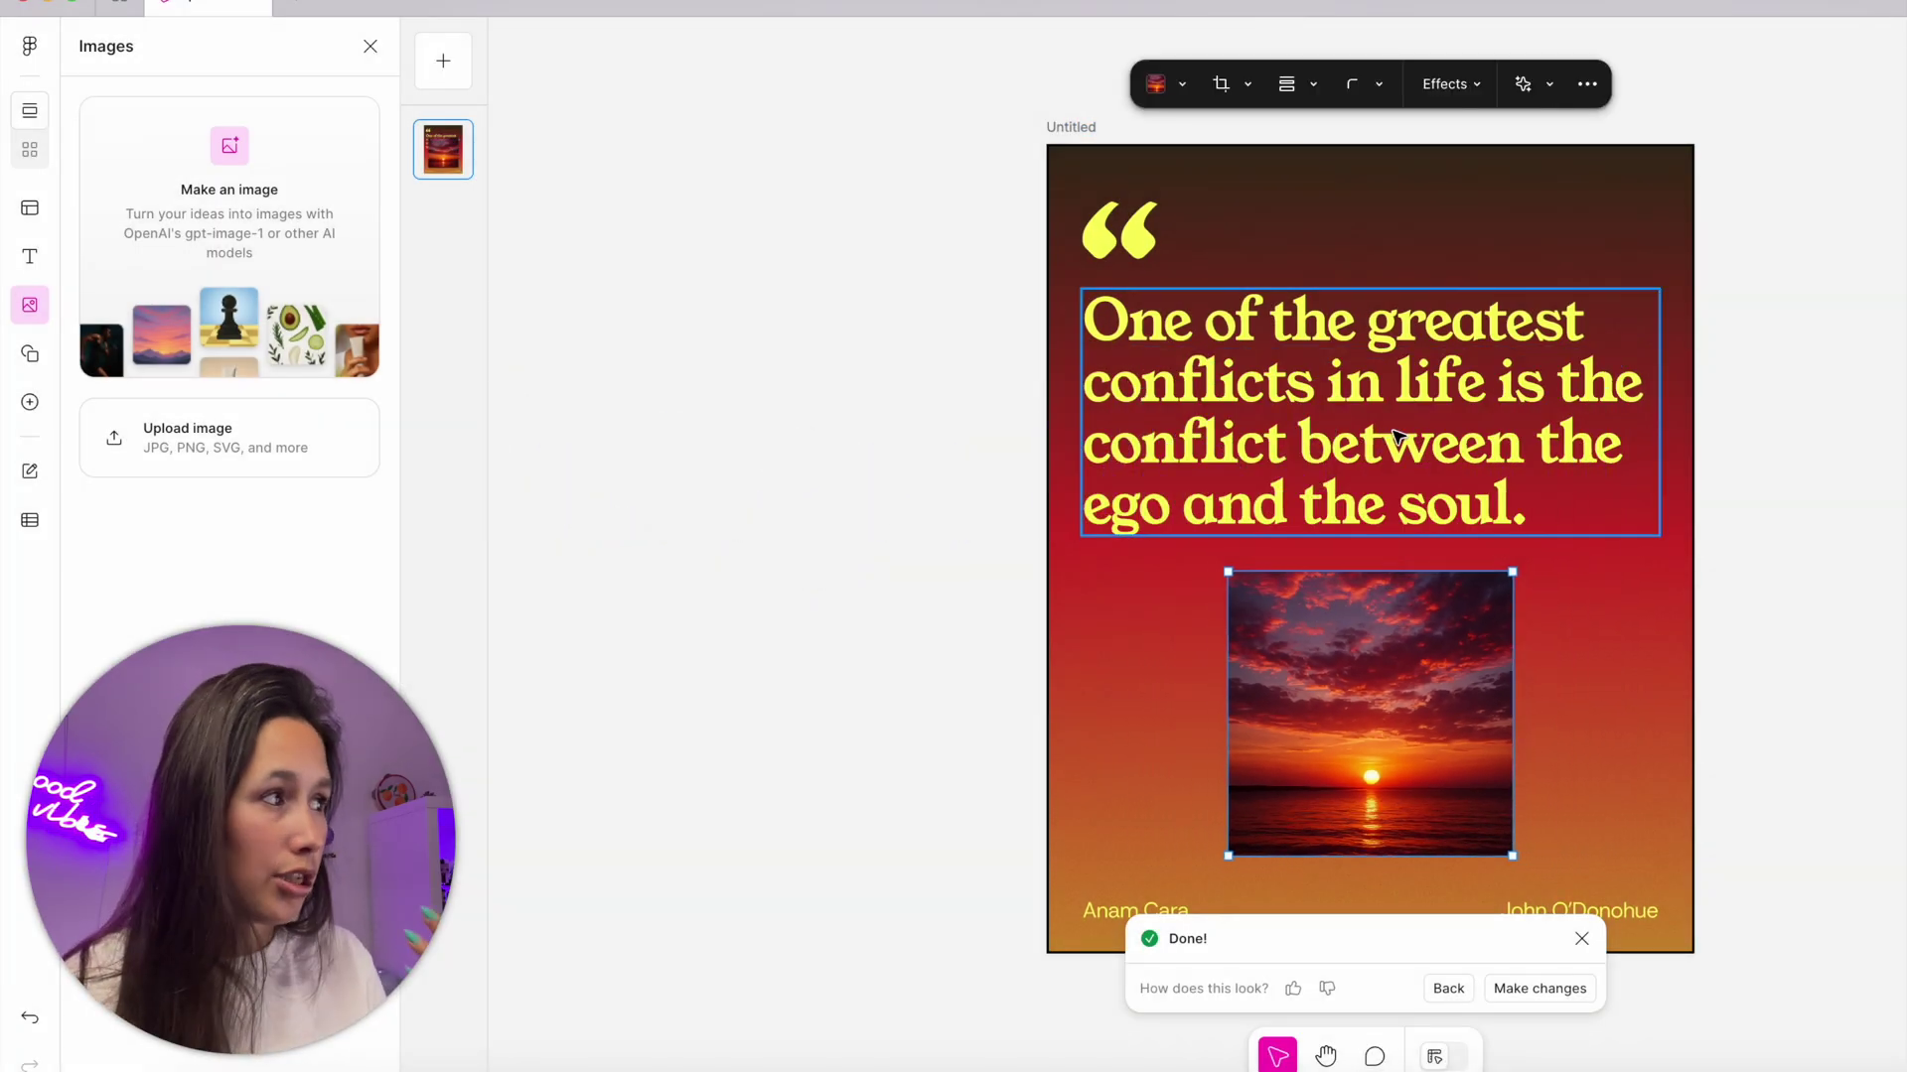
click(1208, 85)
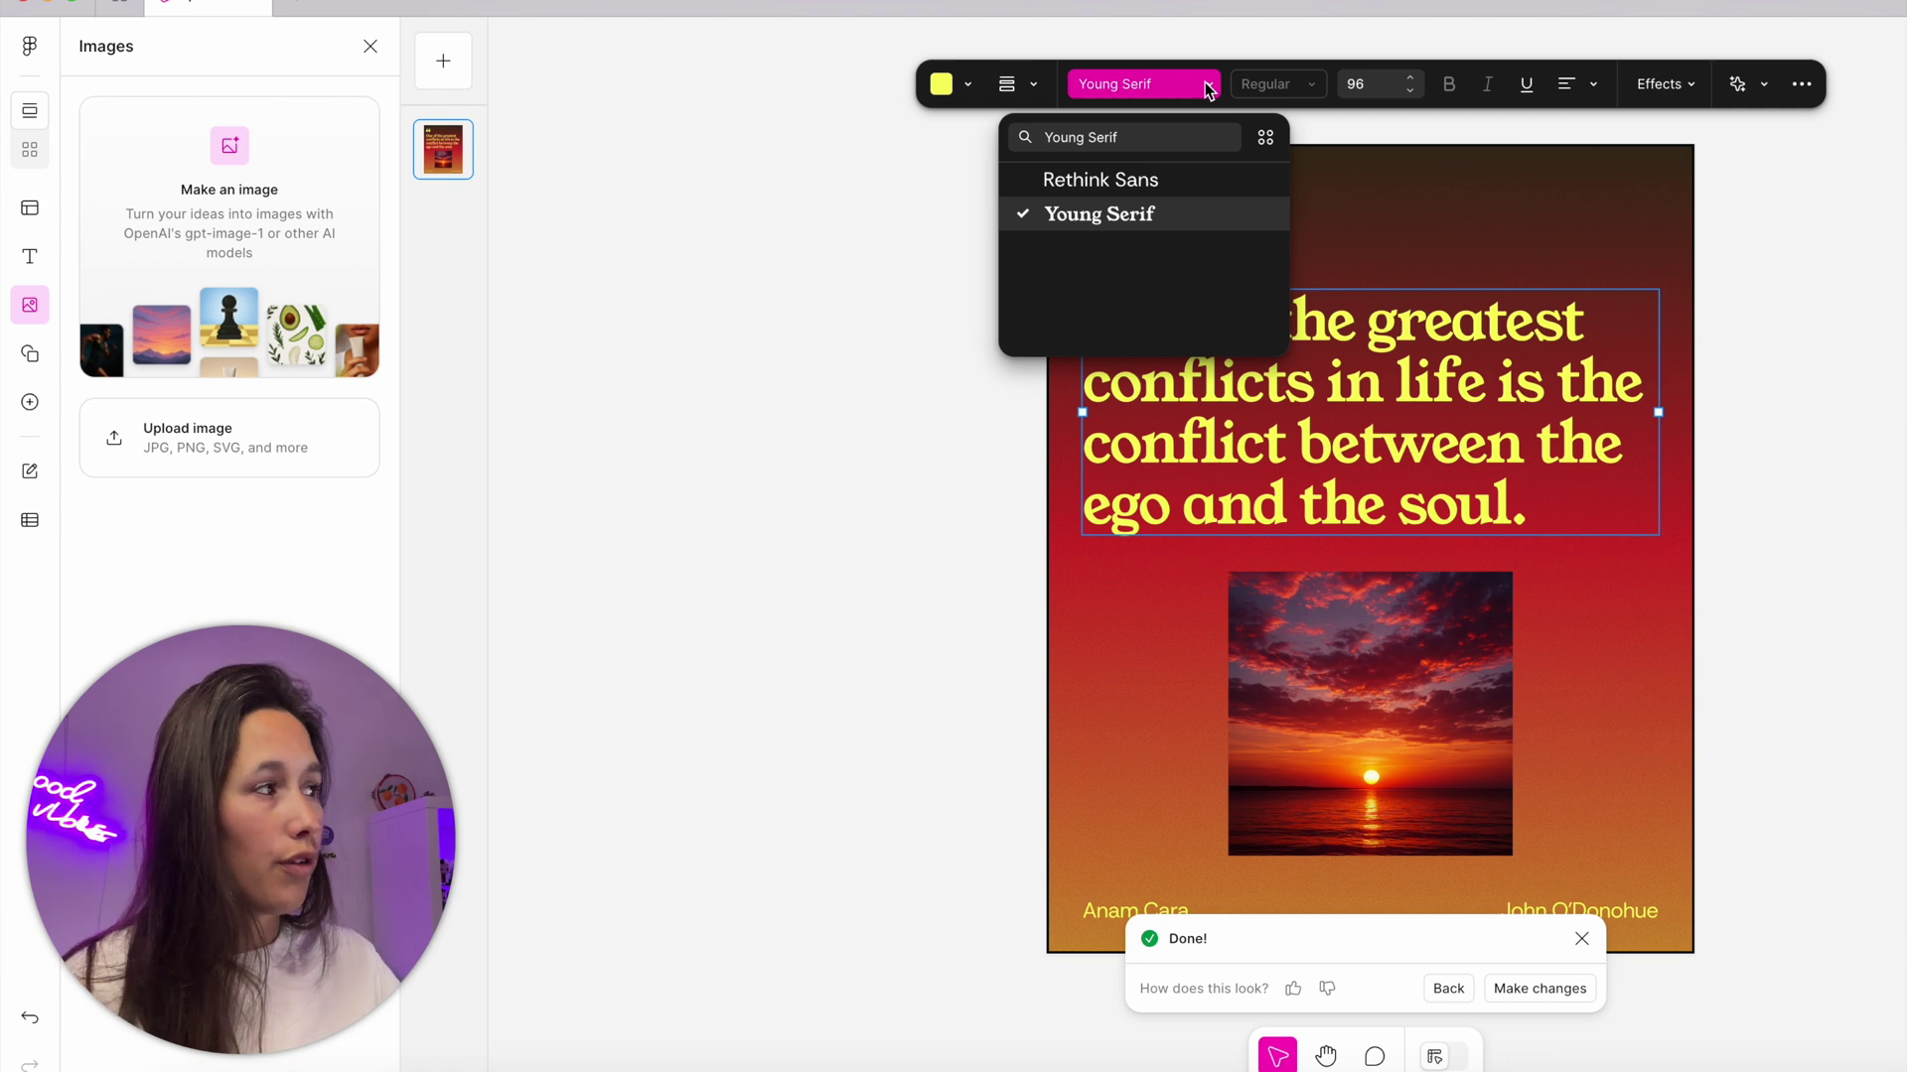
key(Escape)
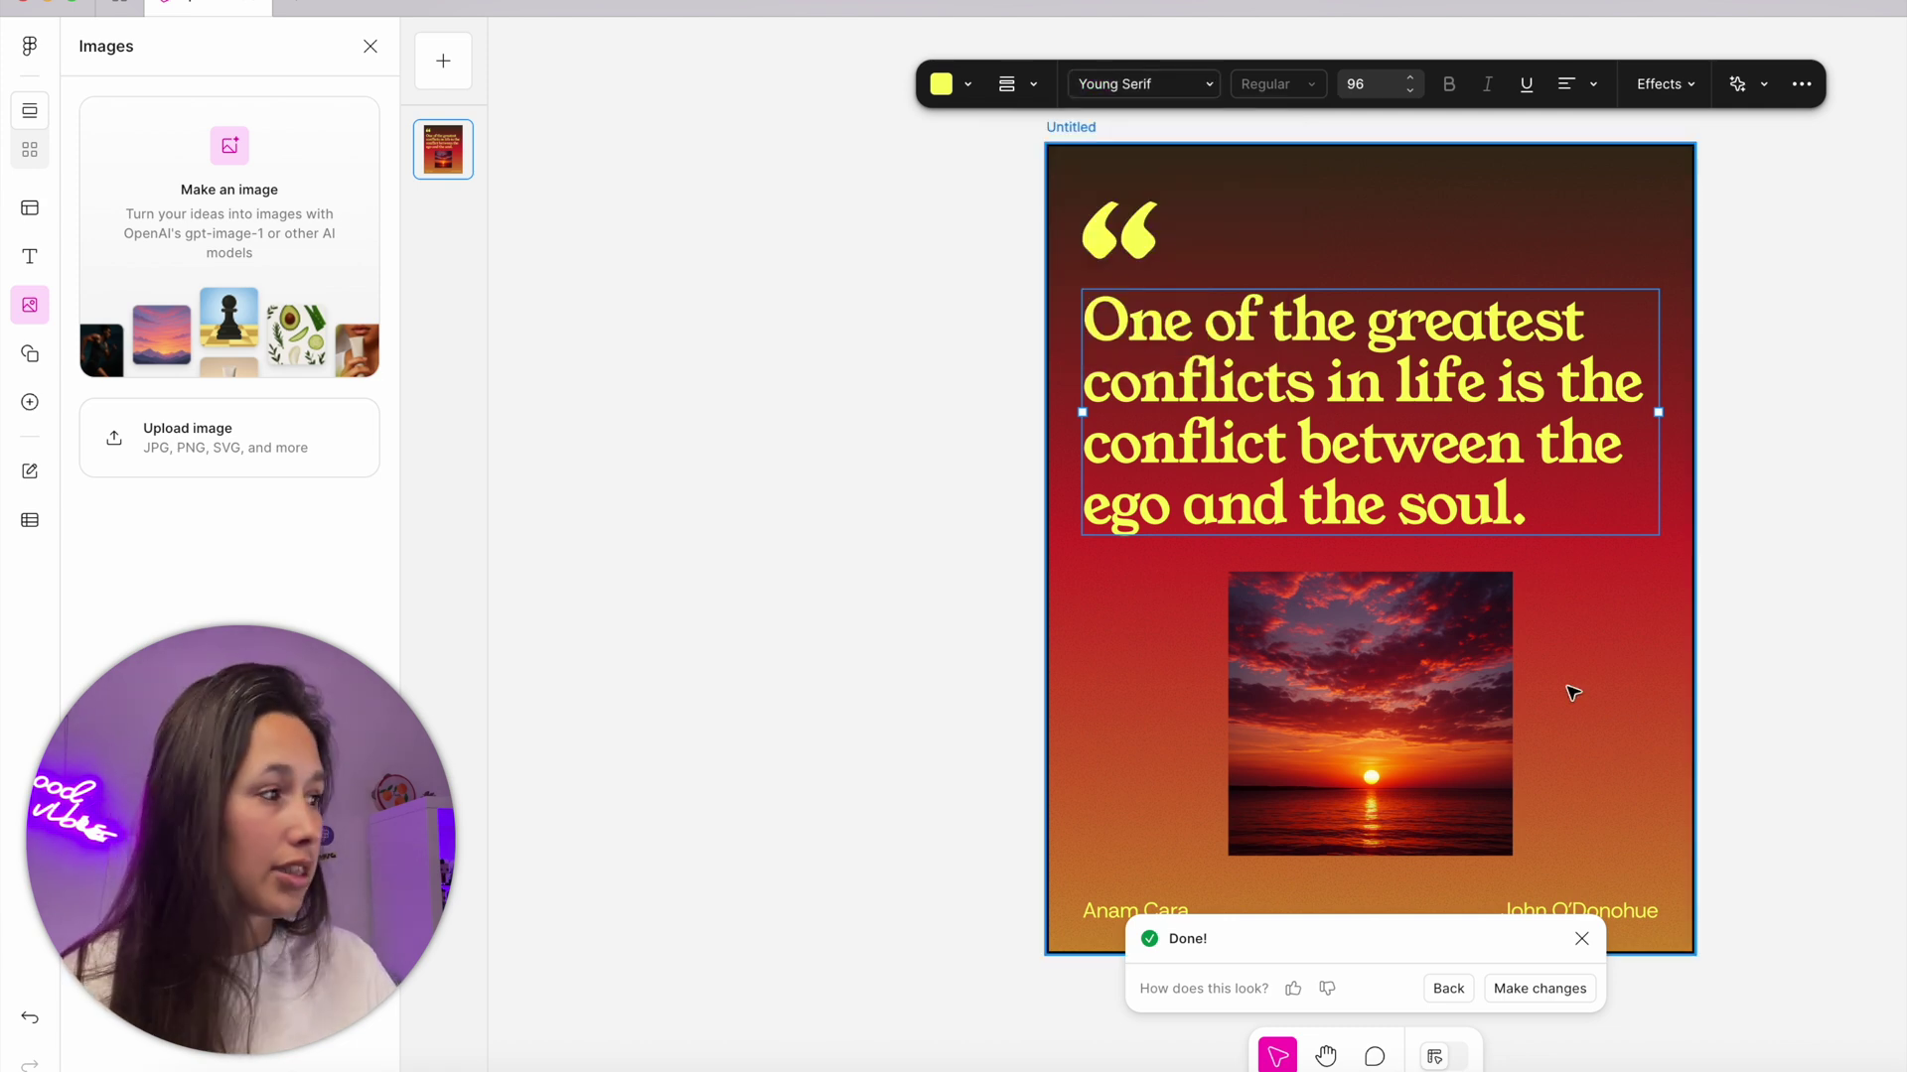
click(1570, 690)
click(1458, 692)
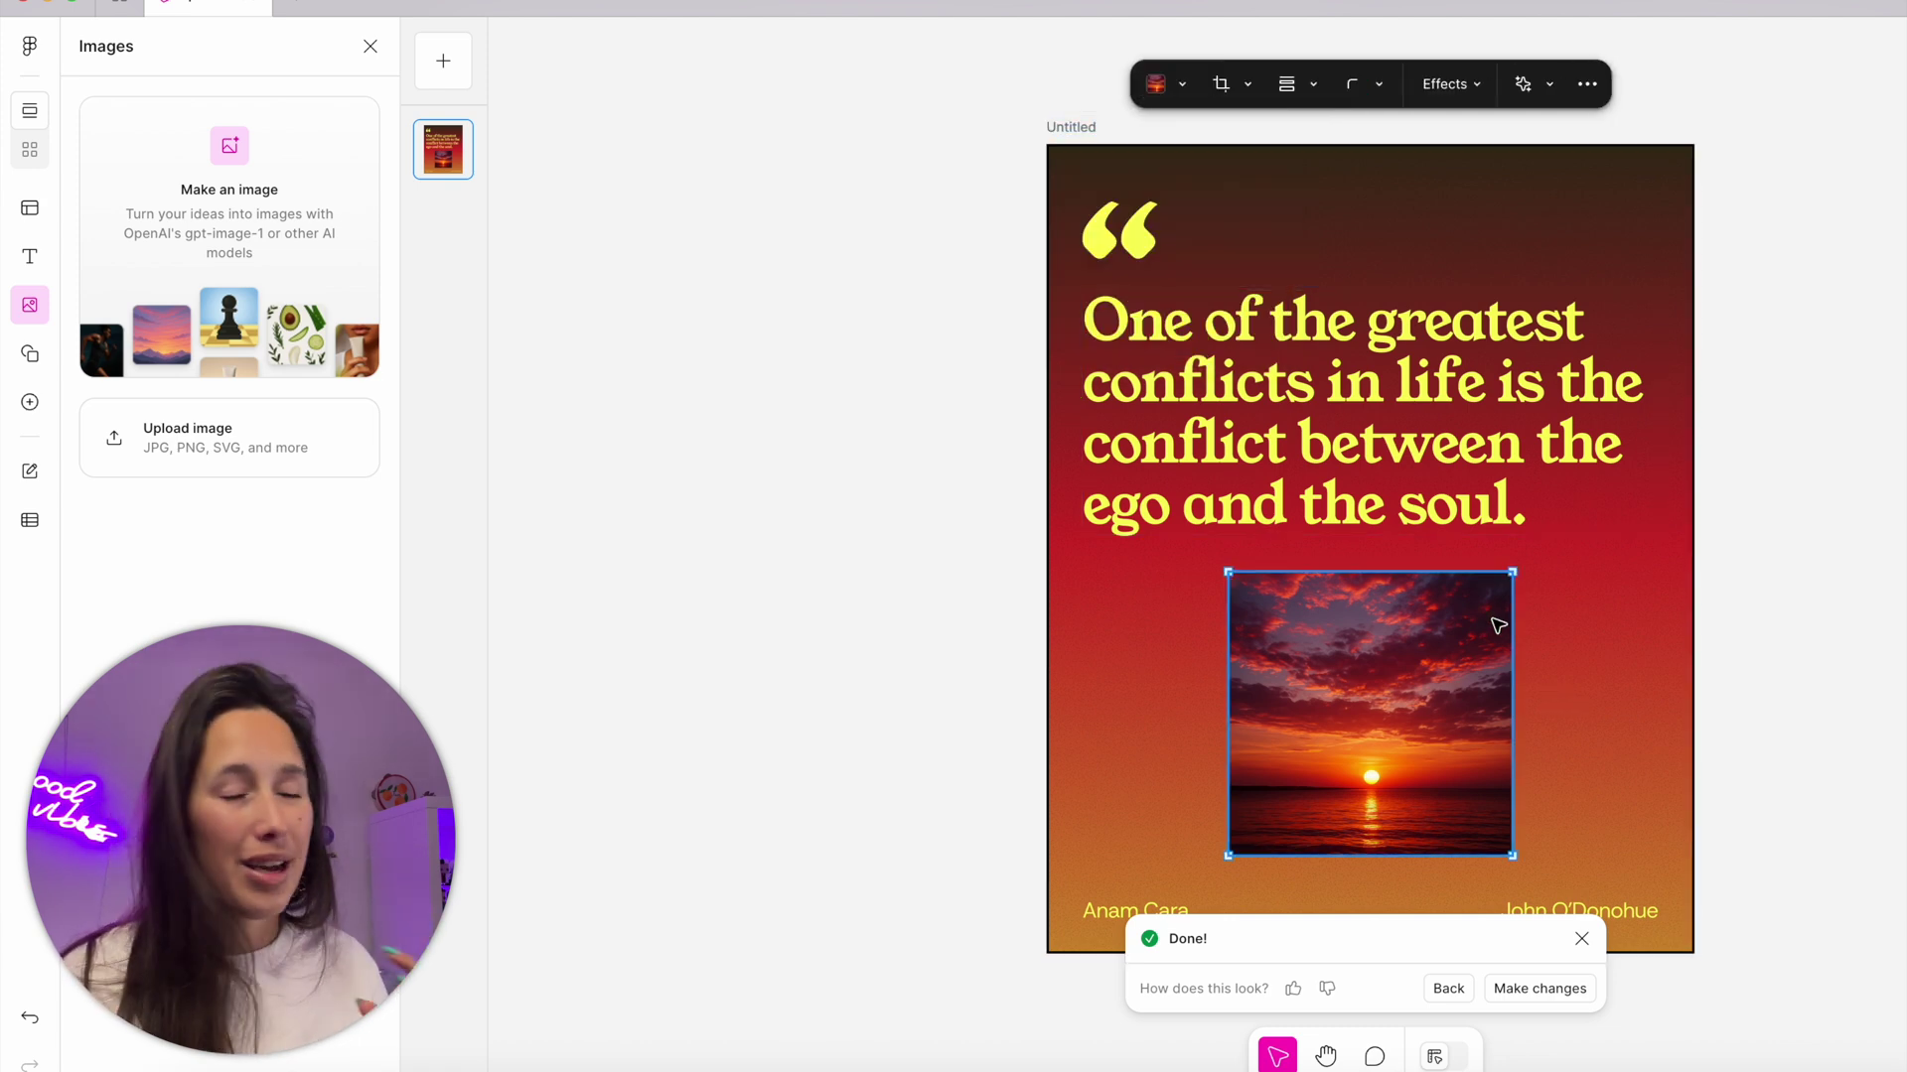
click(1581, 938)
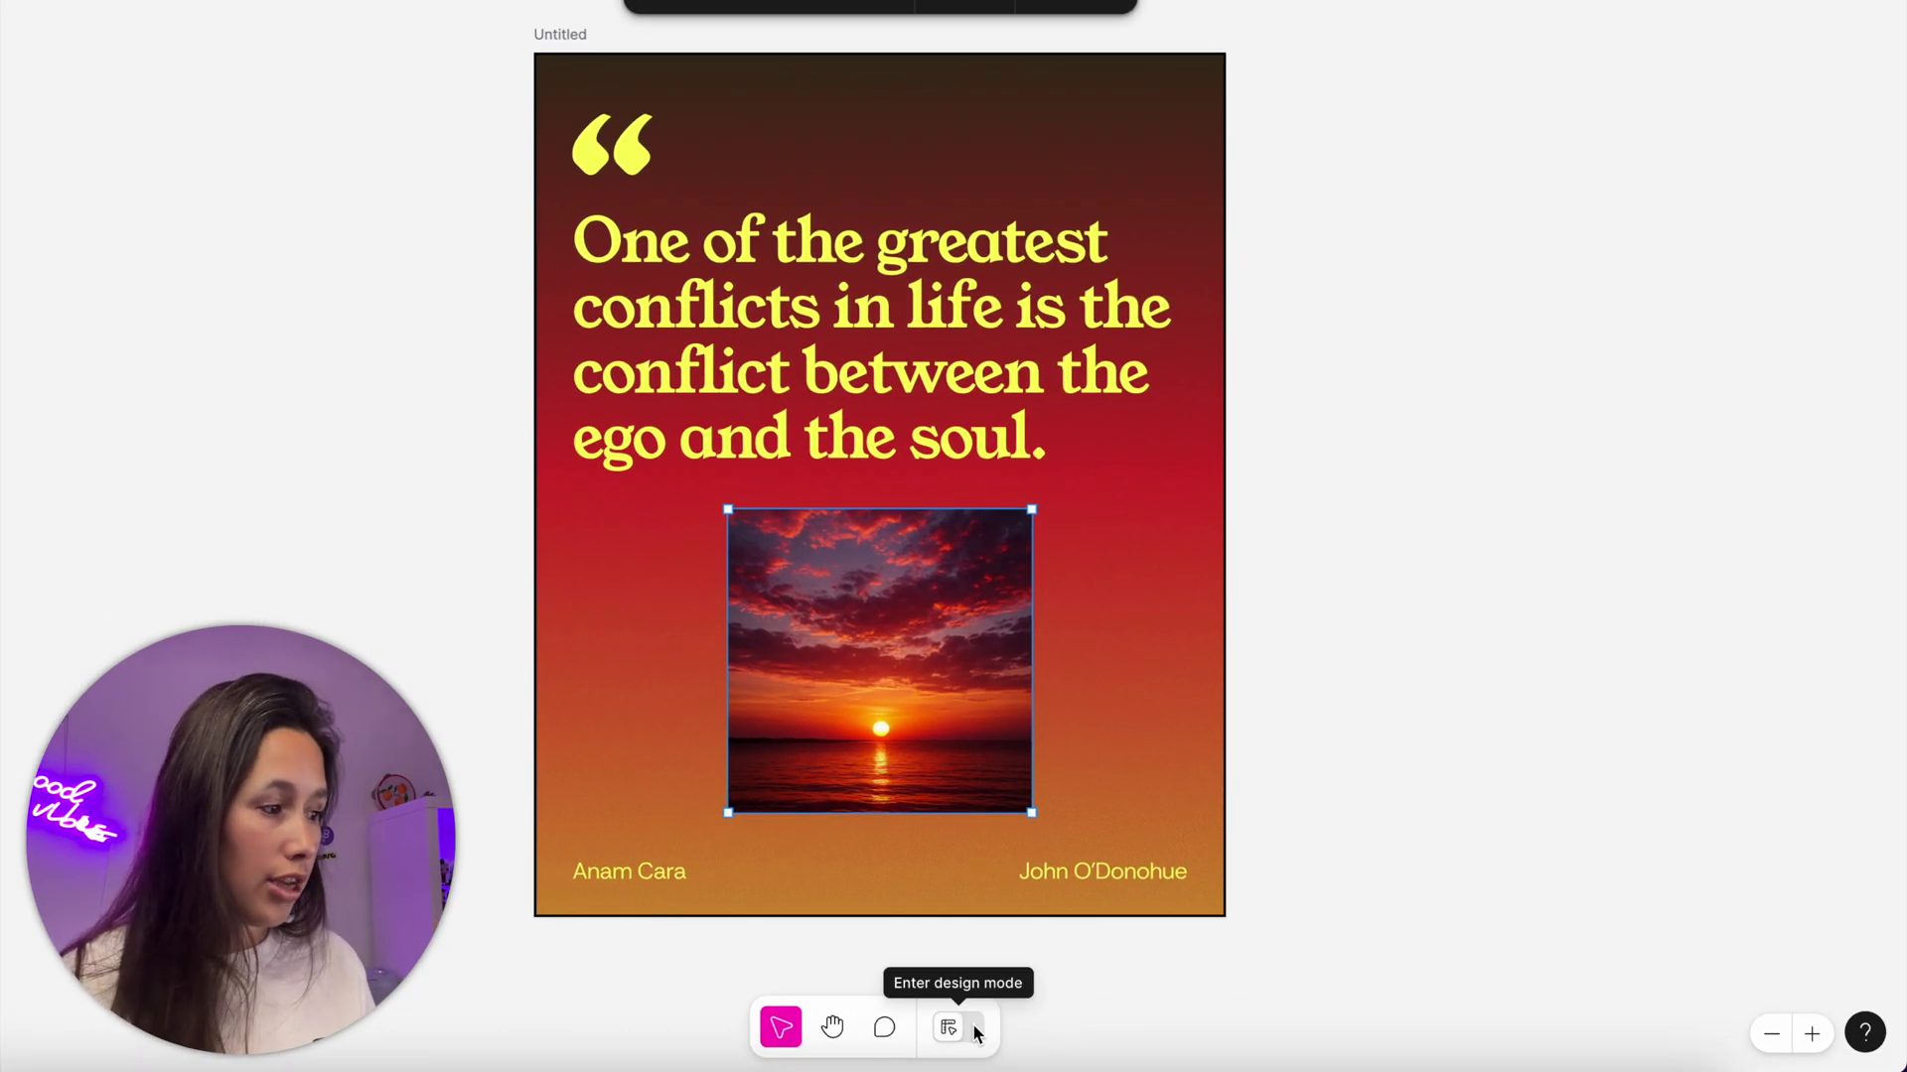
In design mode, widen the sunset image to 960 px and round its corners to 30 px.
click(976, 1034)
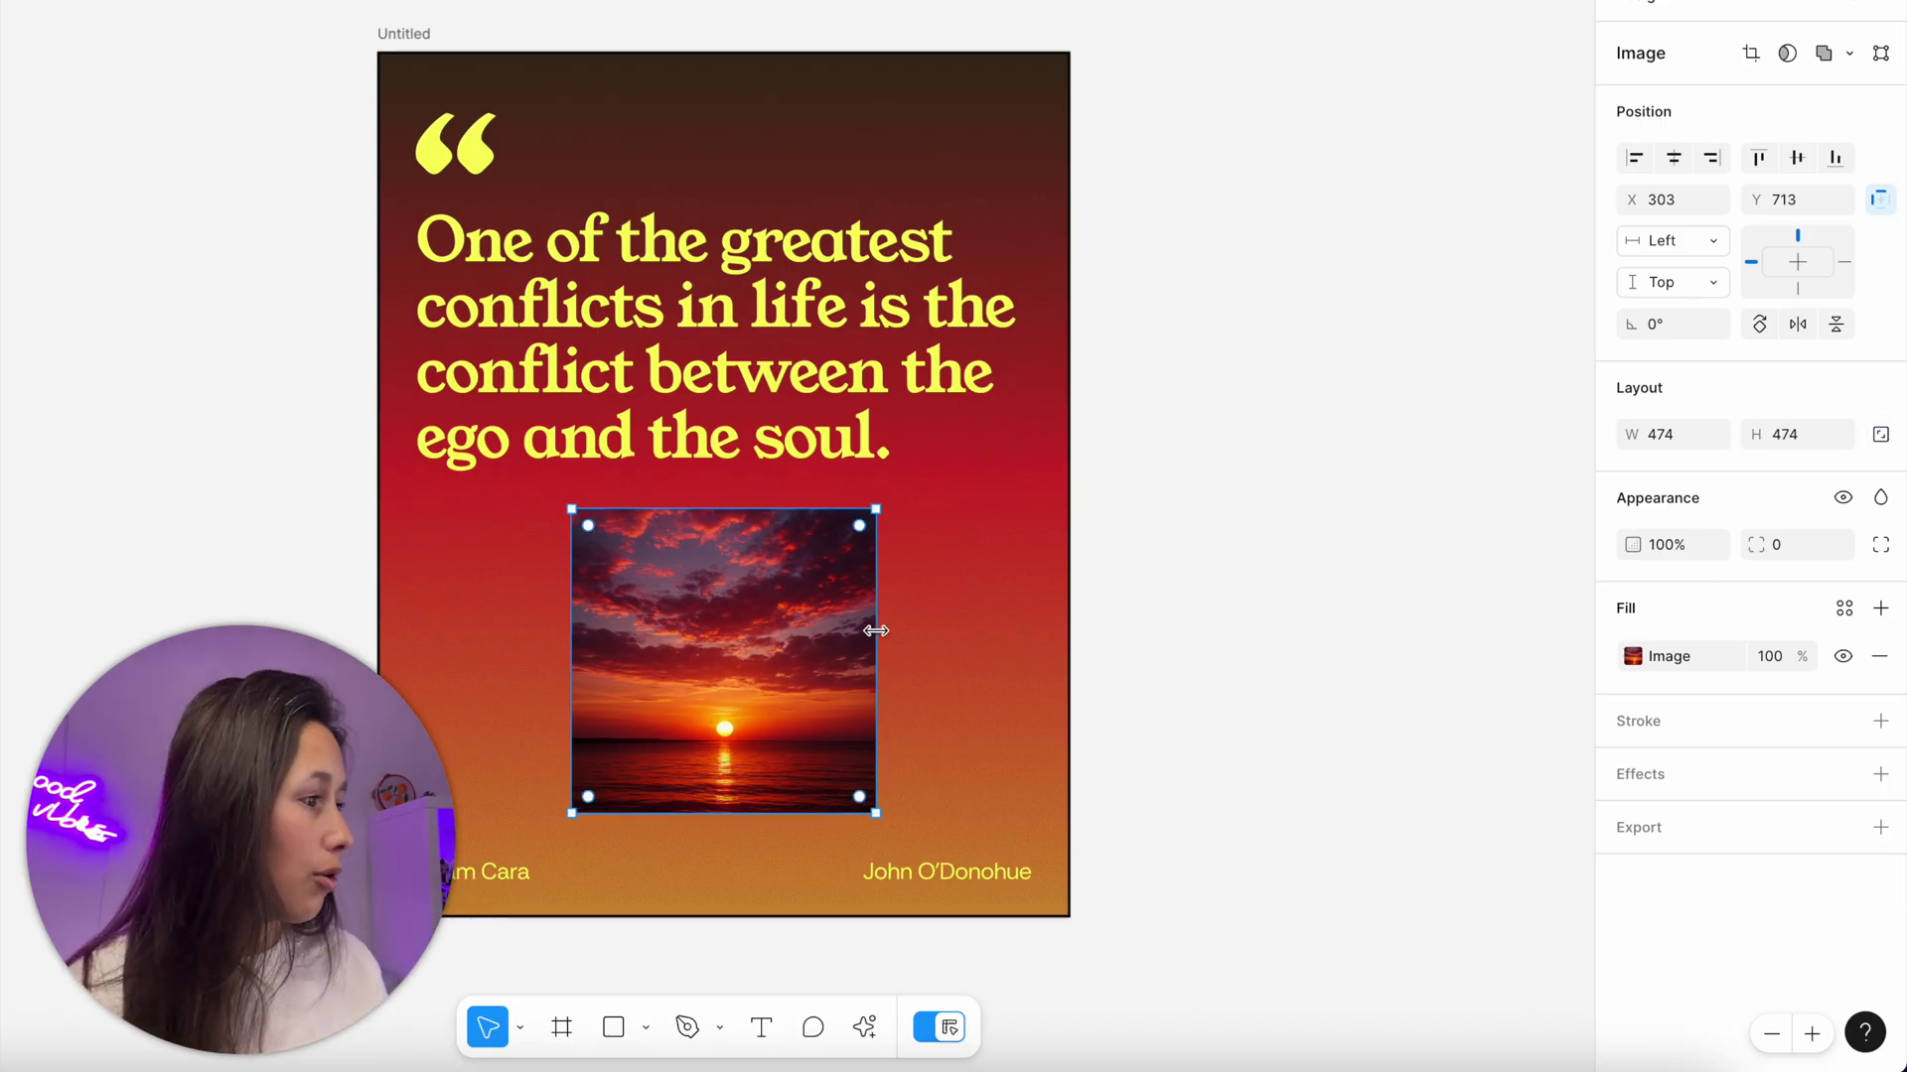
drag(876, 630, 1032, 625)
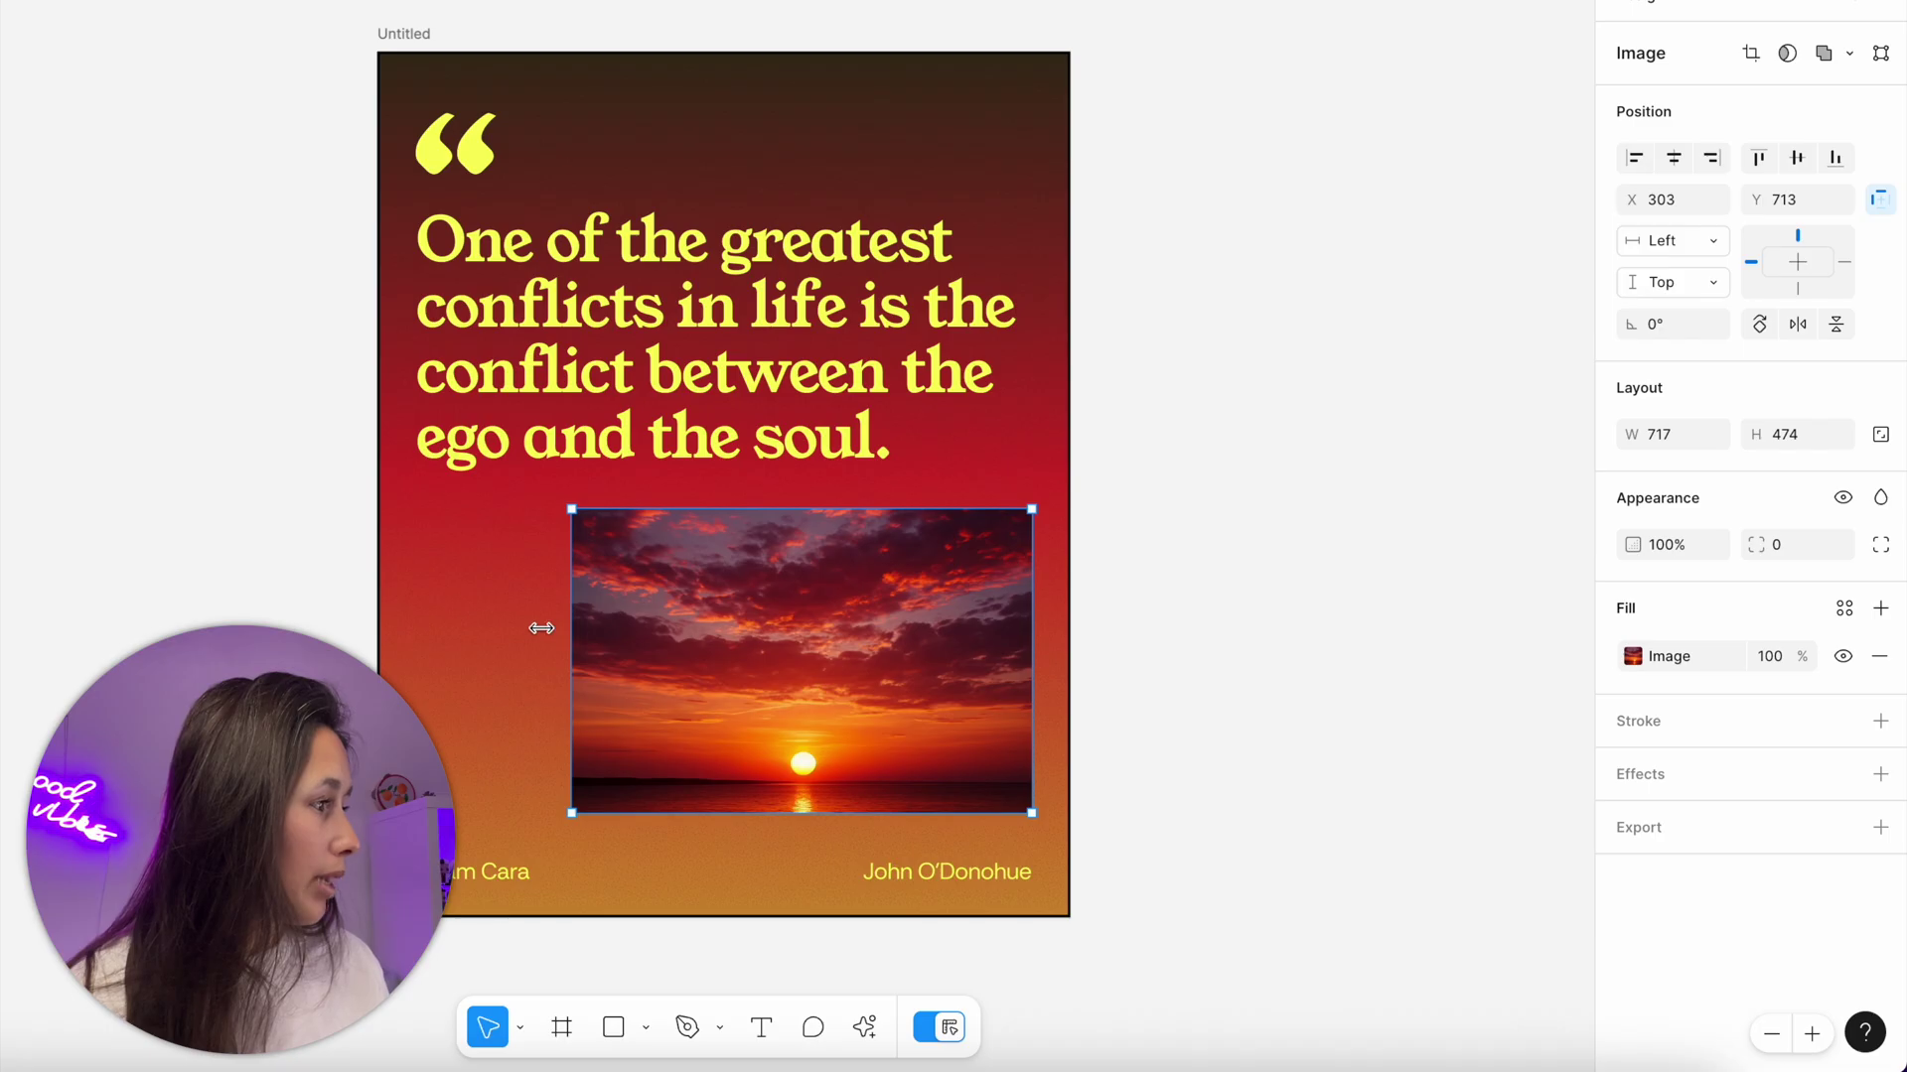
drag(568, 629, 415, 631)
click(1794, 546)
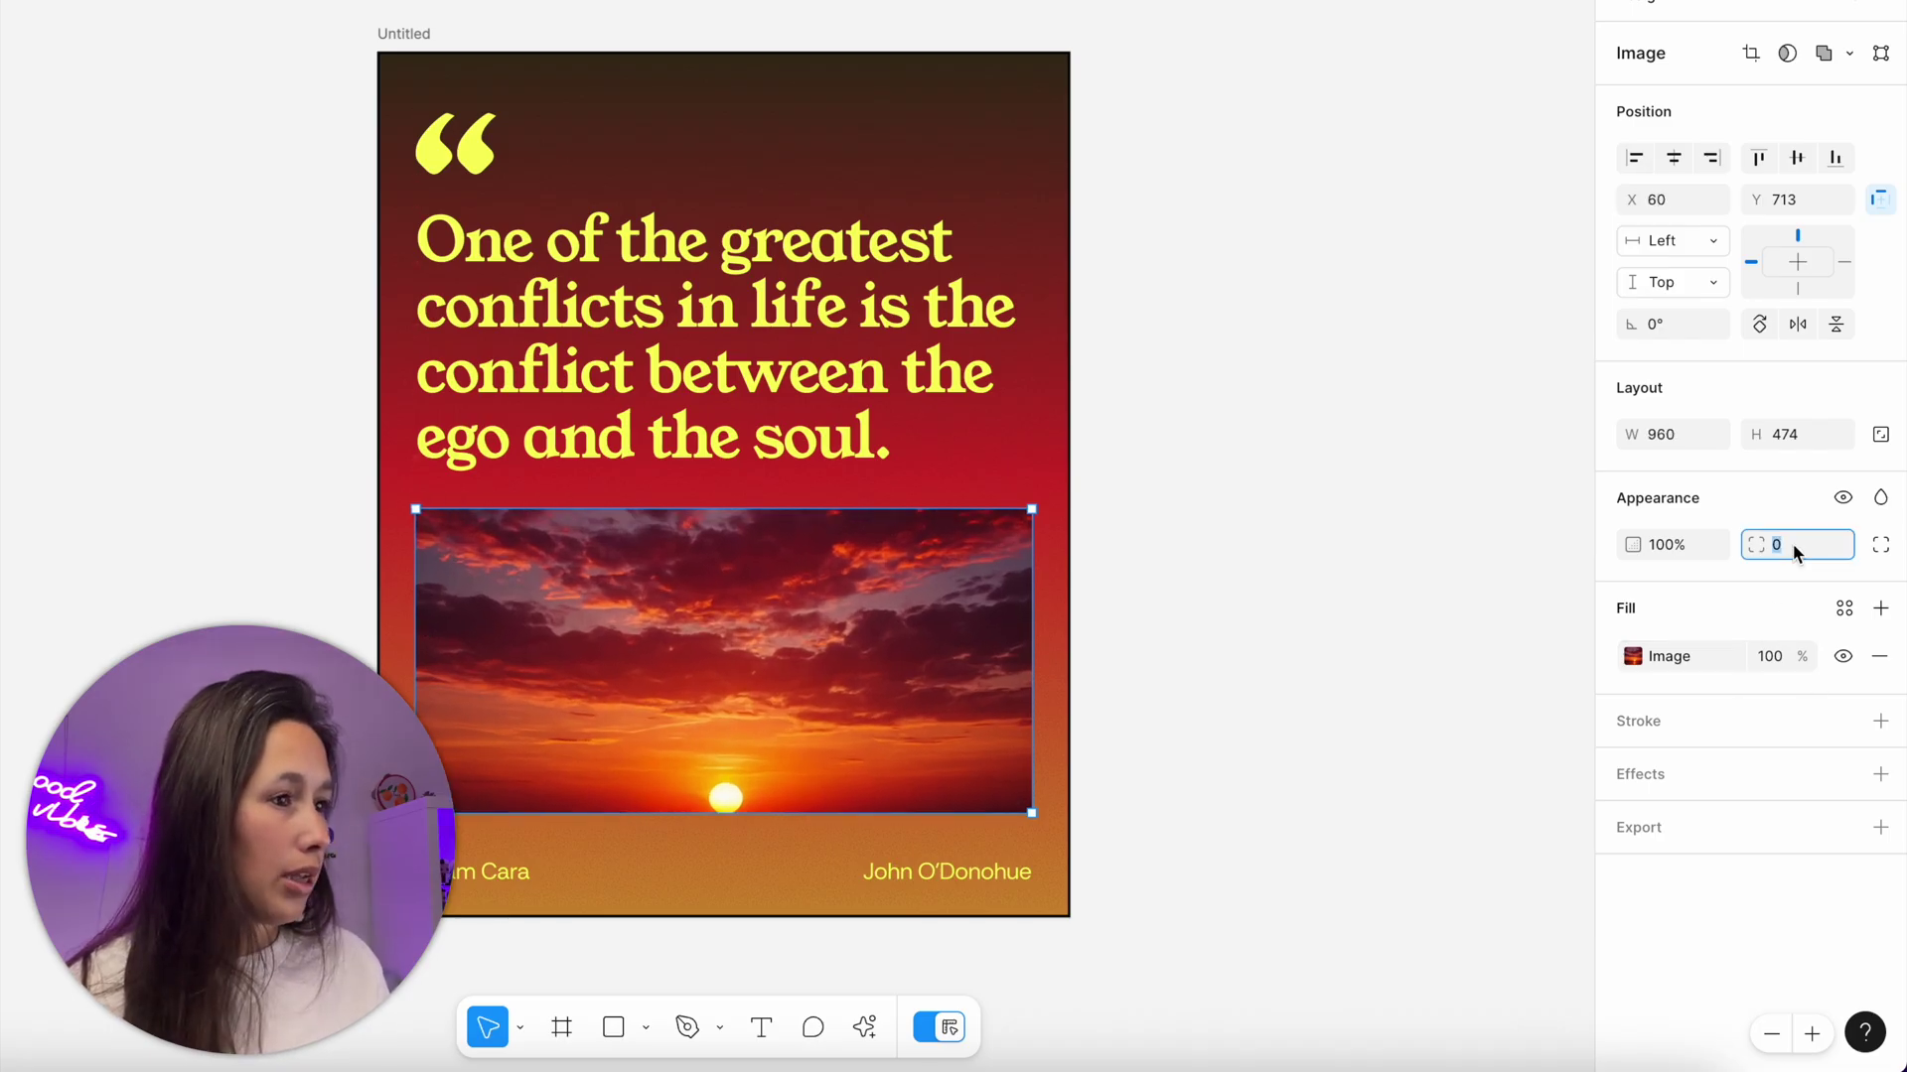
text(30)
key(Return)
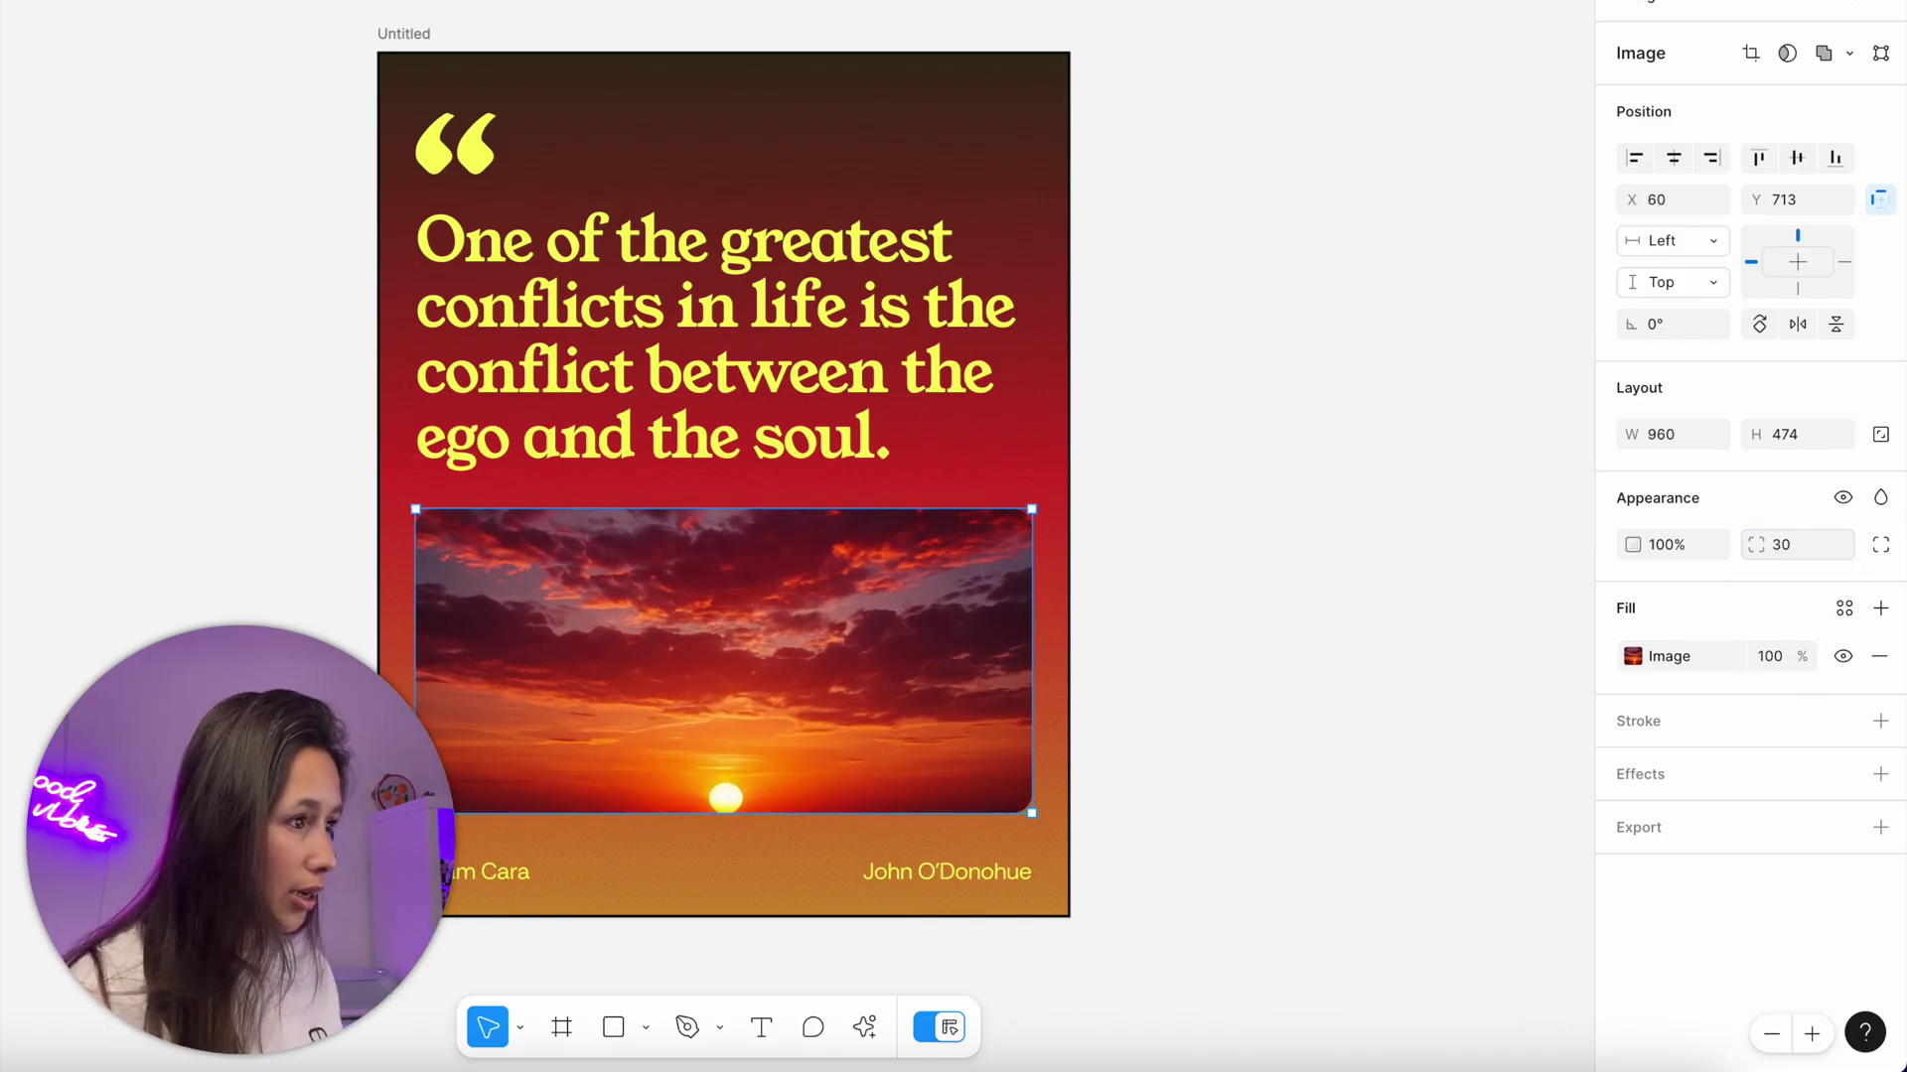
Add a Noise effect to the sunset image for a grainy look.
click(1879, 776)
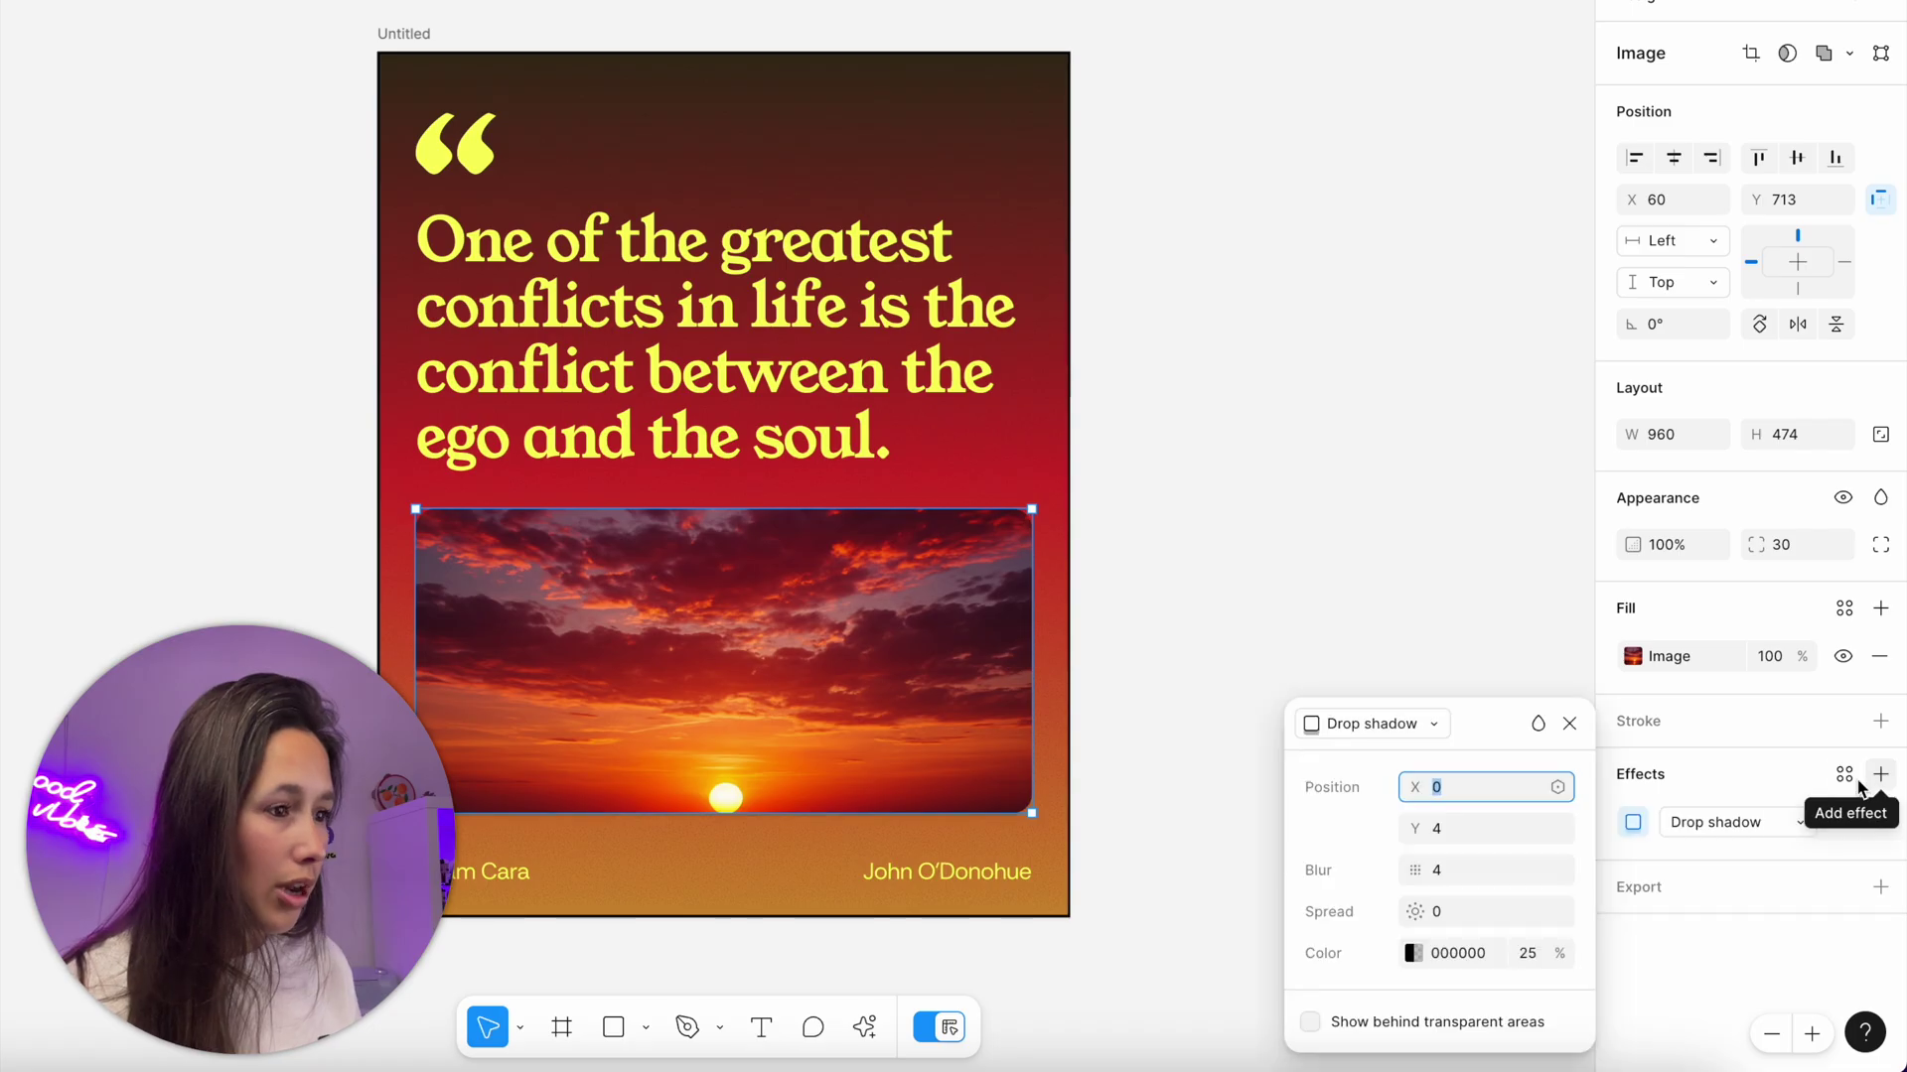
click(1374, 724)
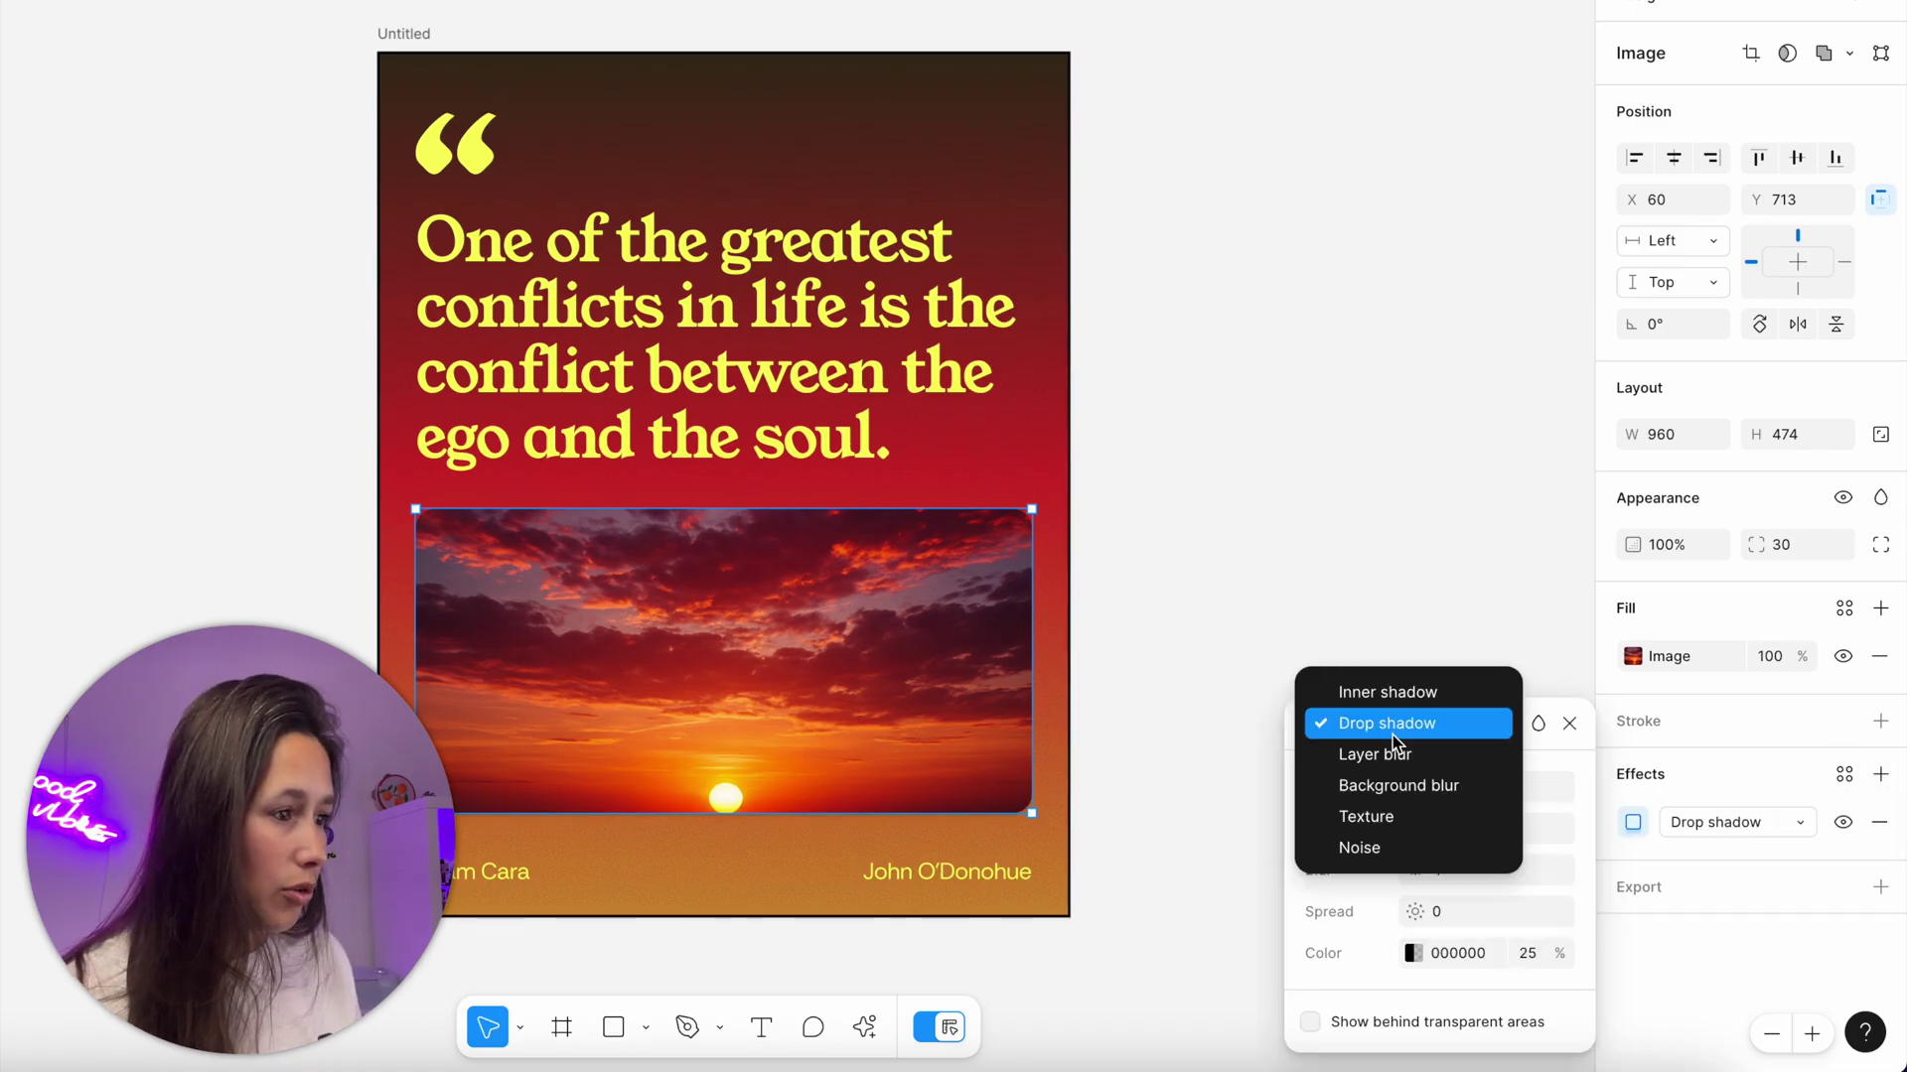
click(1404, 847)
click(1328, 604)
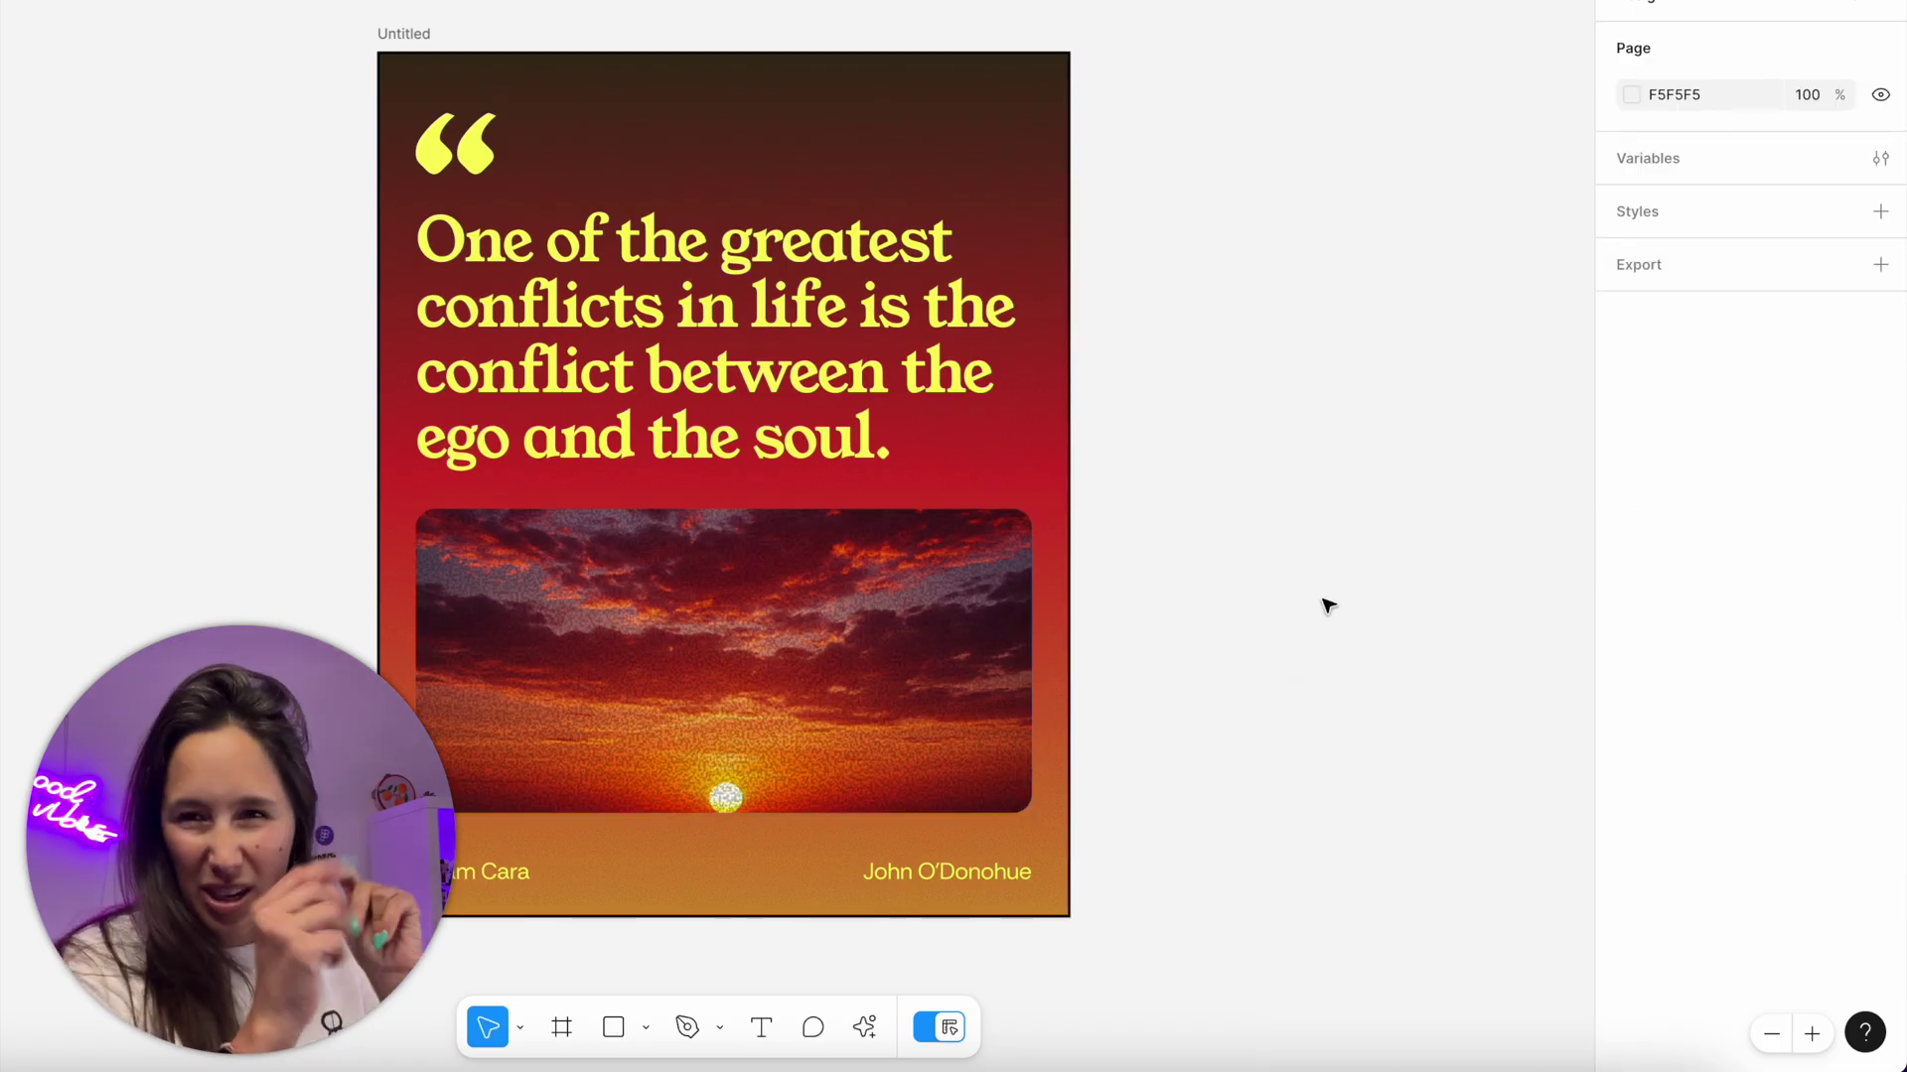
Browse all fonts for the quote text but keep Young Serif.
key(Tab)
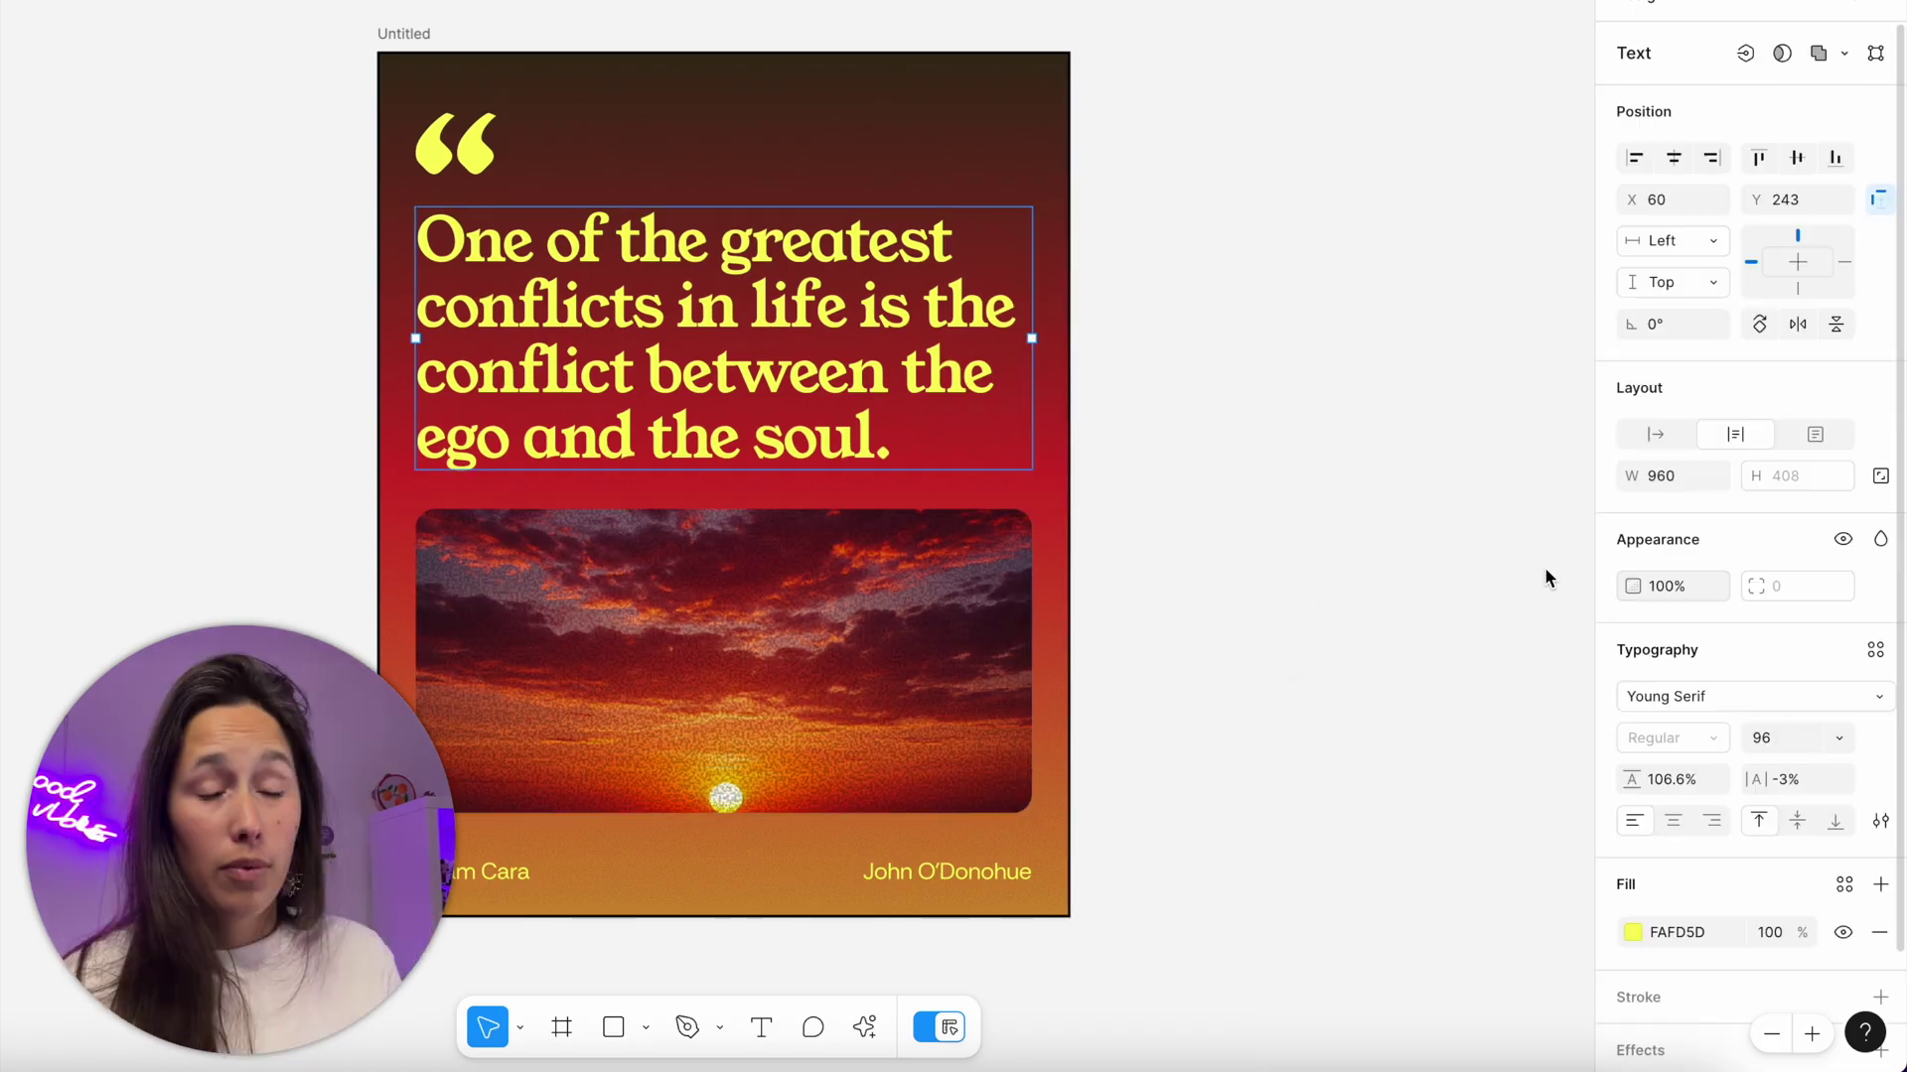
click(1740, 695)
click(1444, 514)
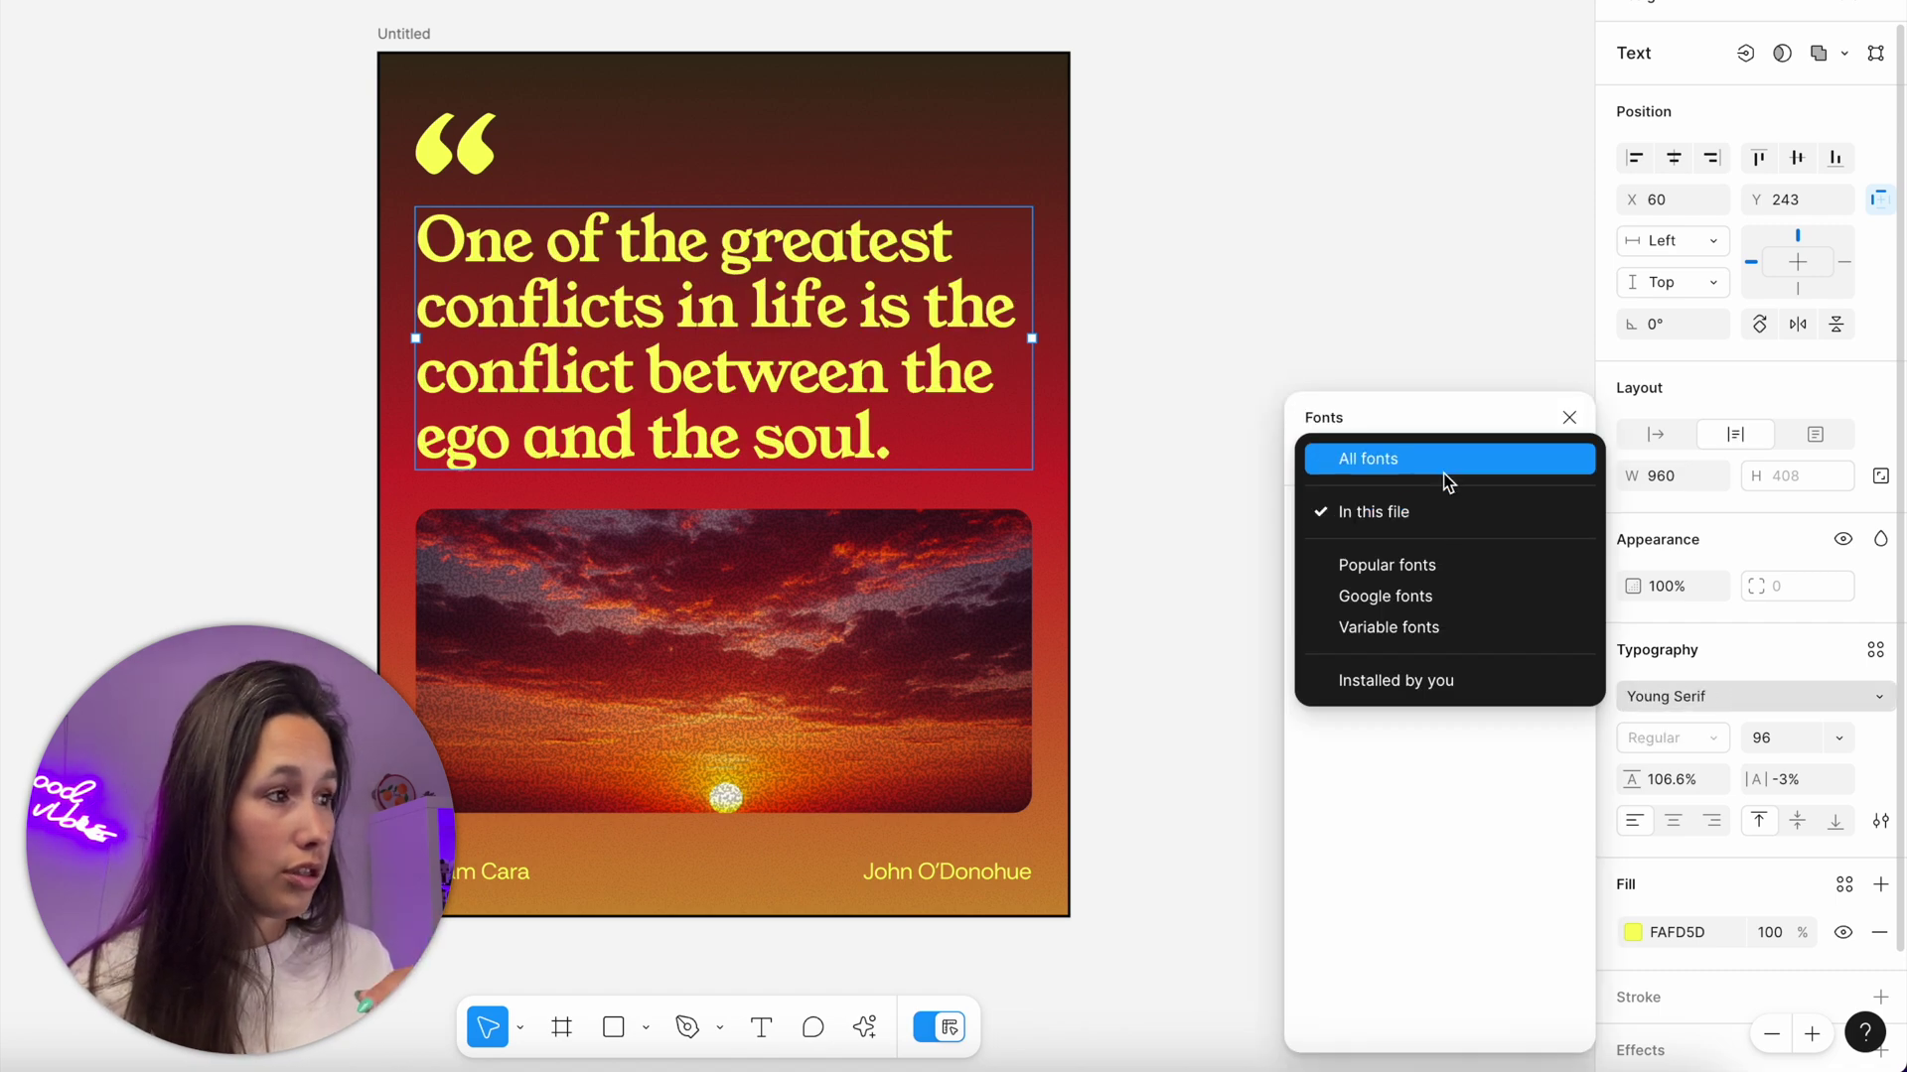
click(1445, 478)
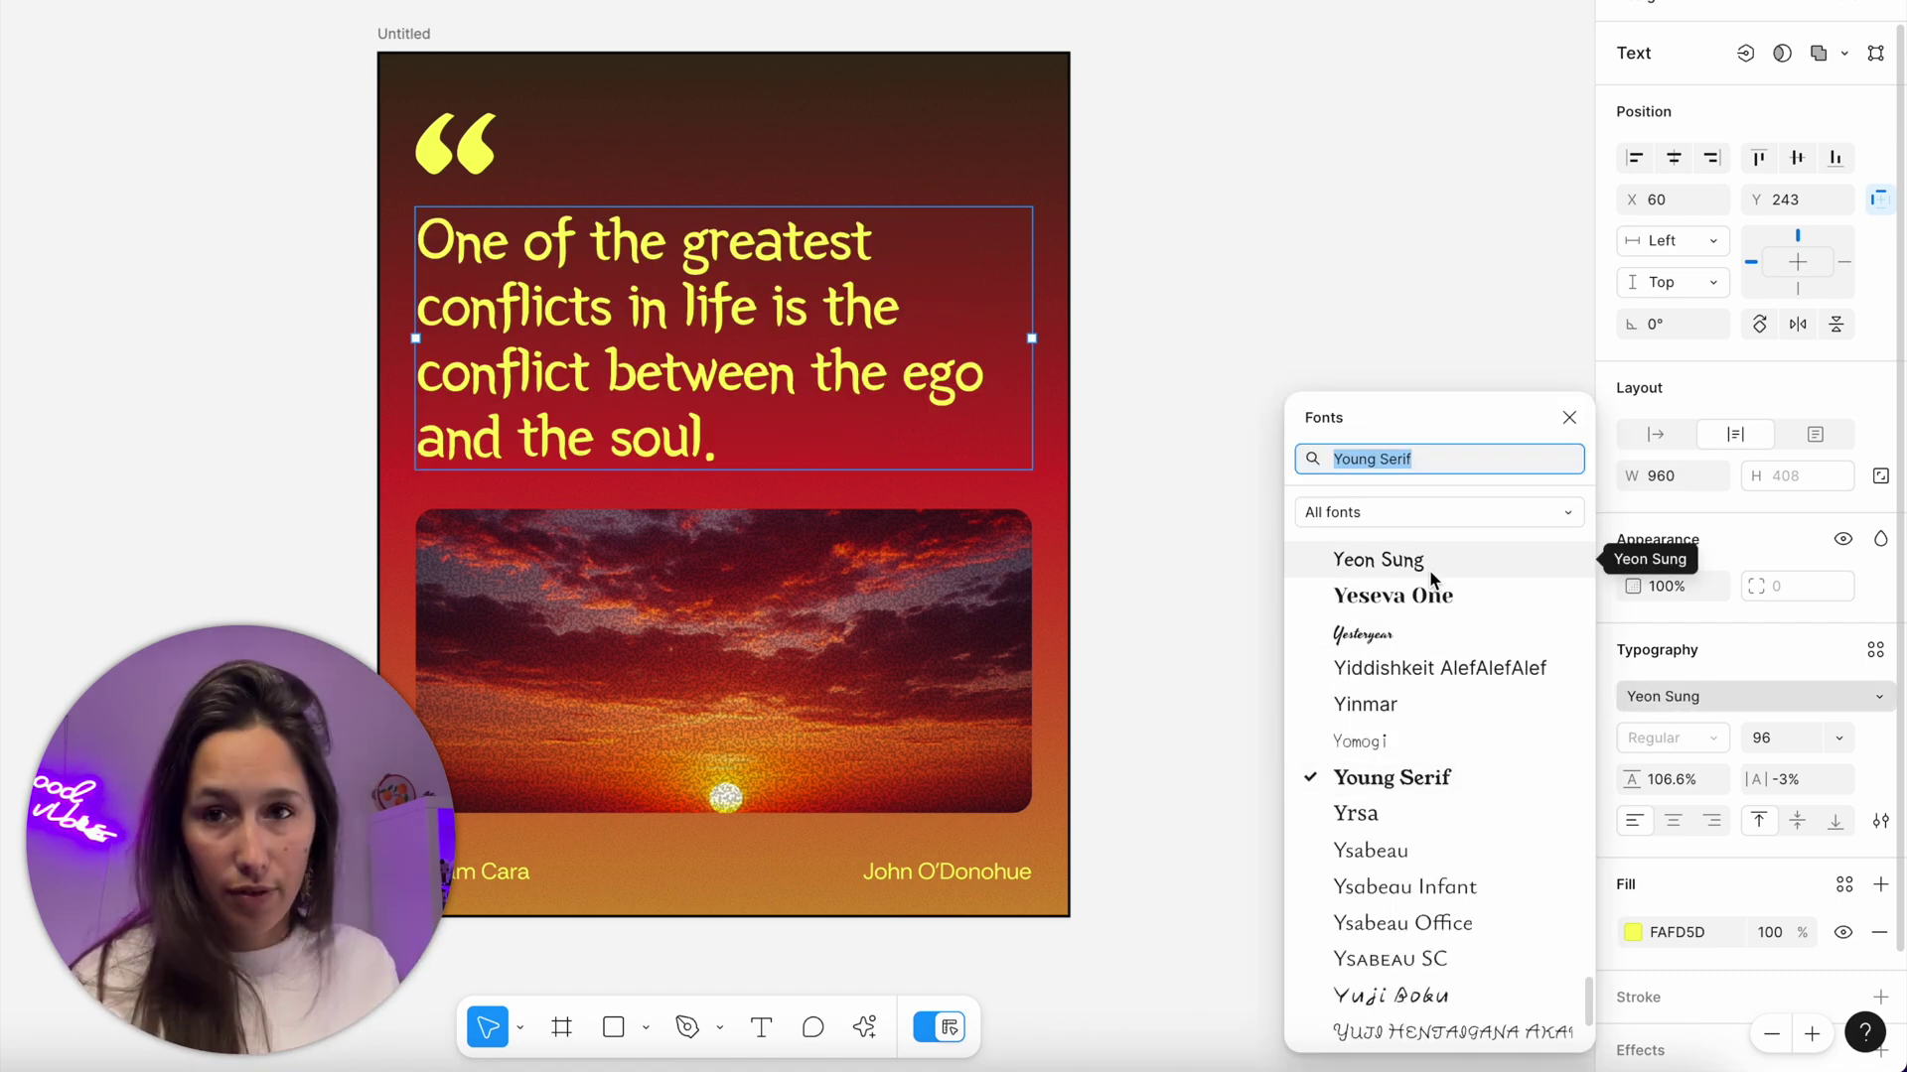
click(1570, 420)
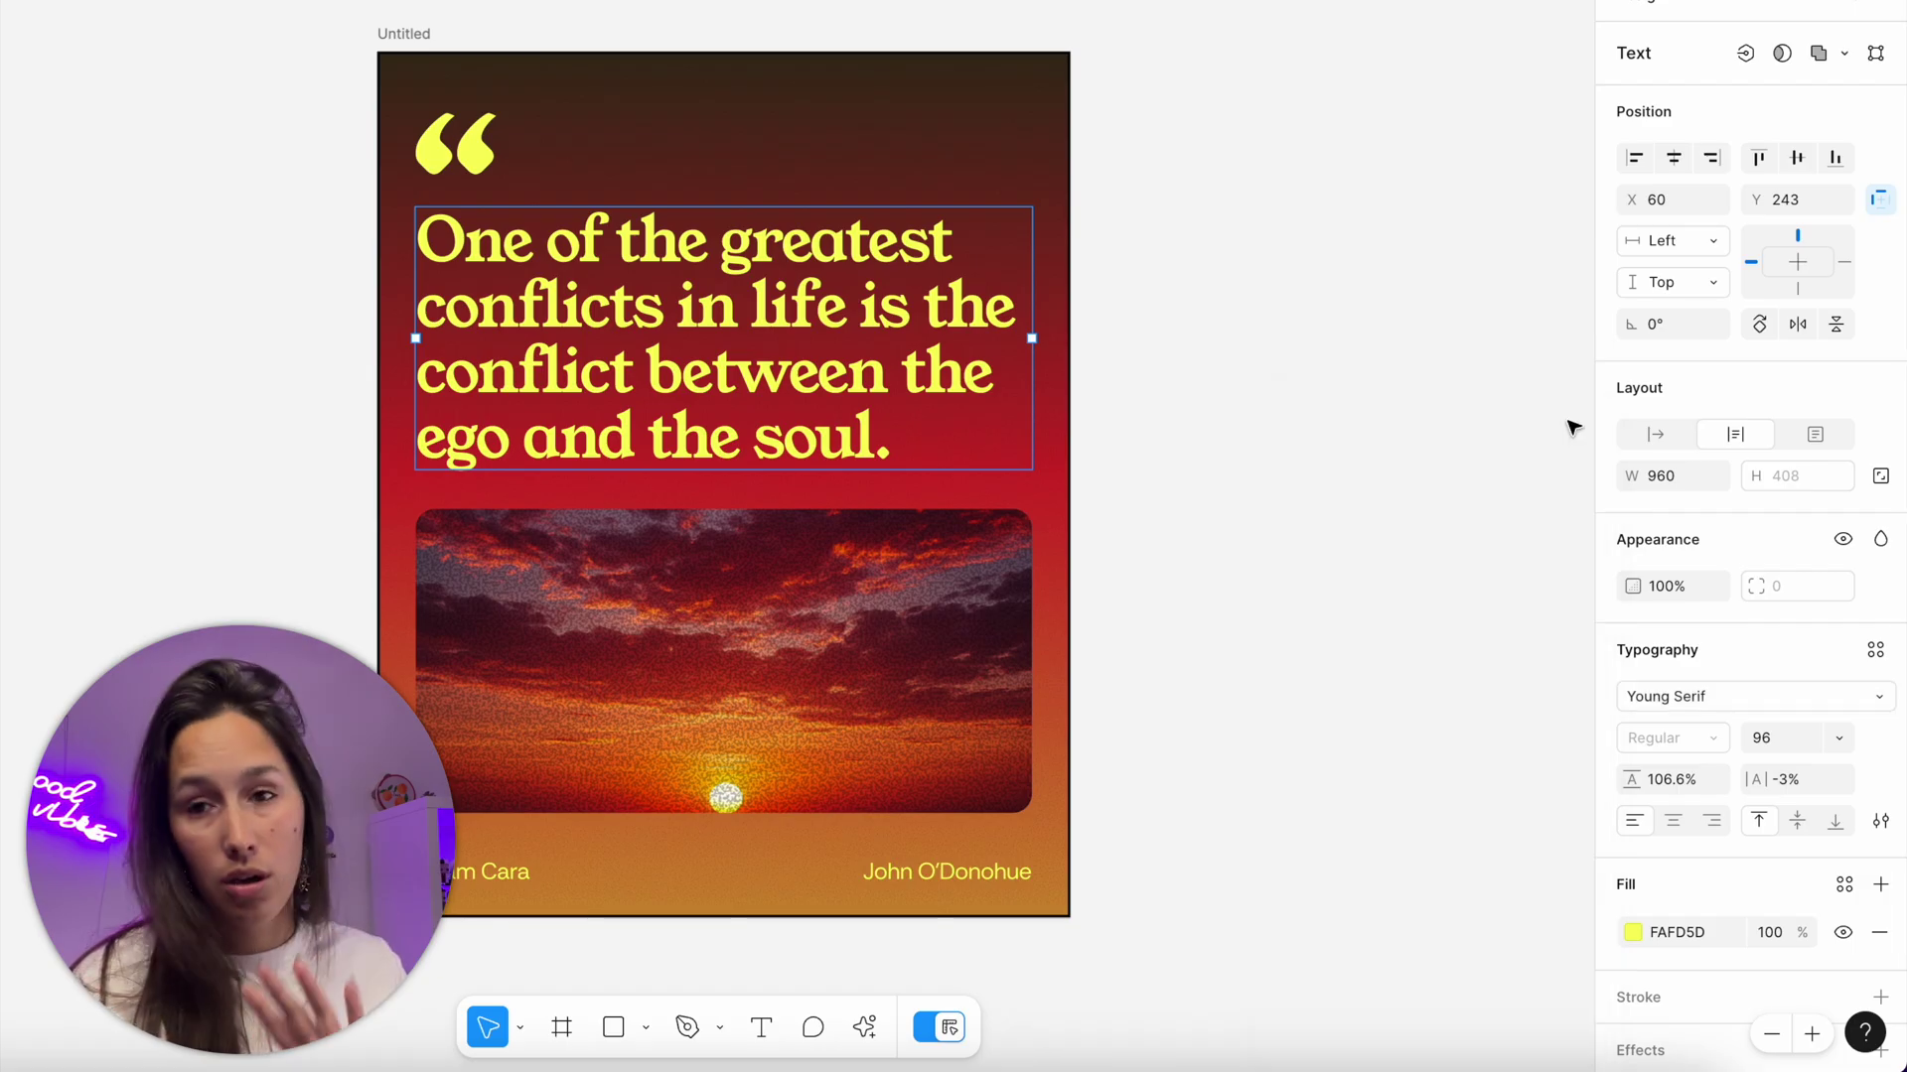
key(Escape)
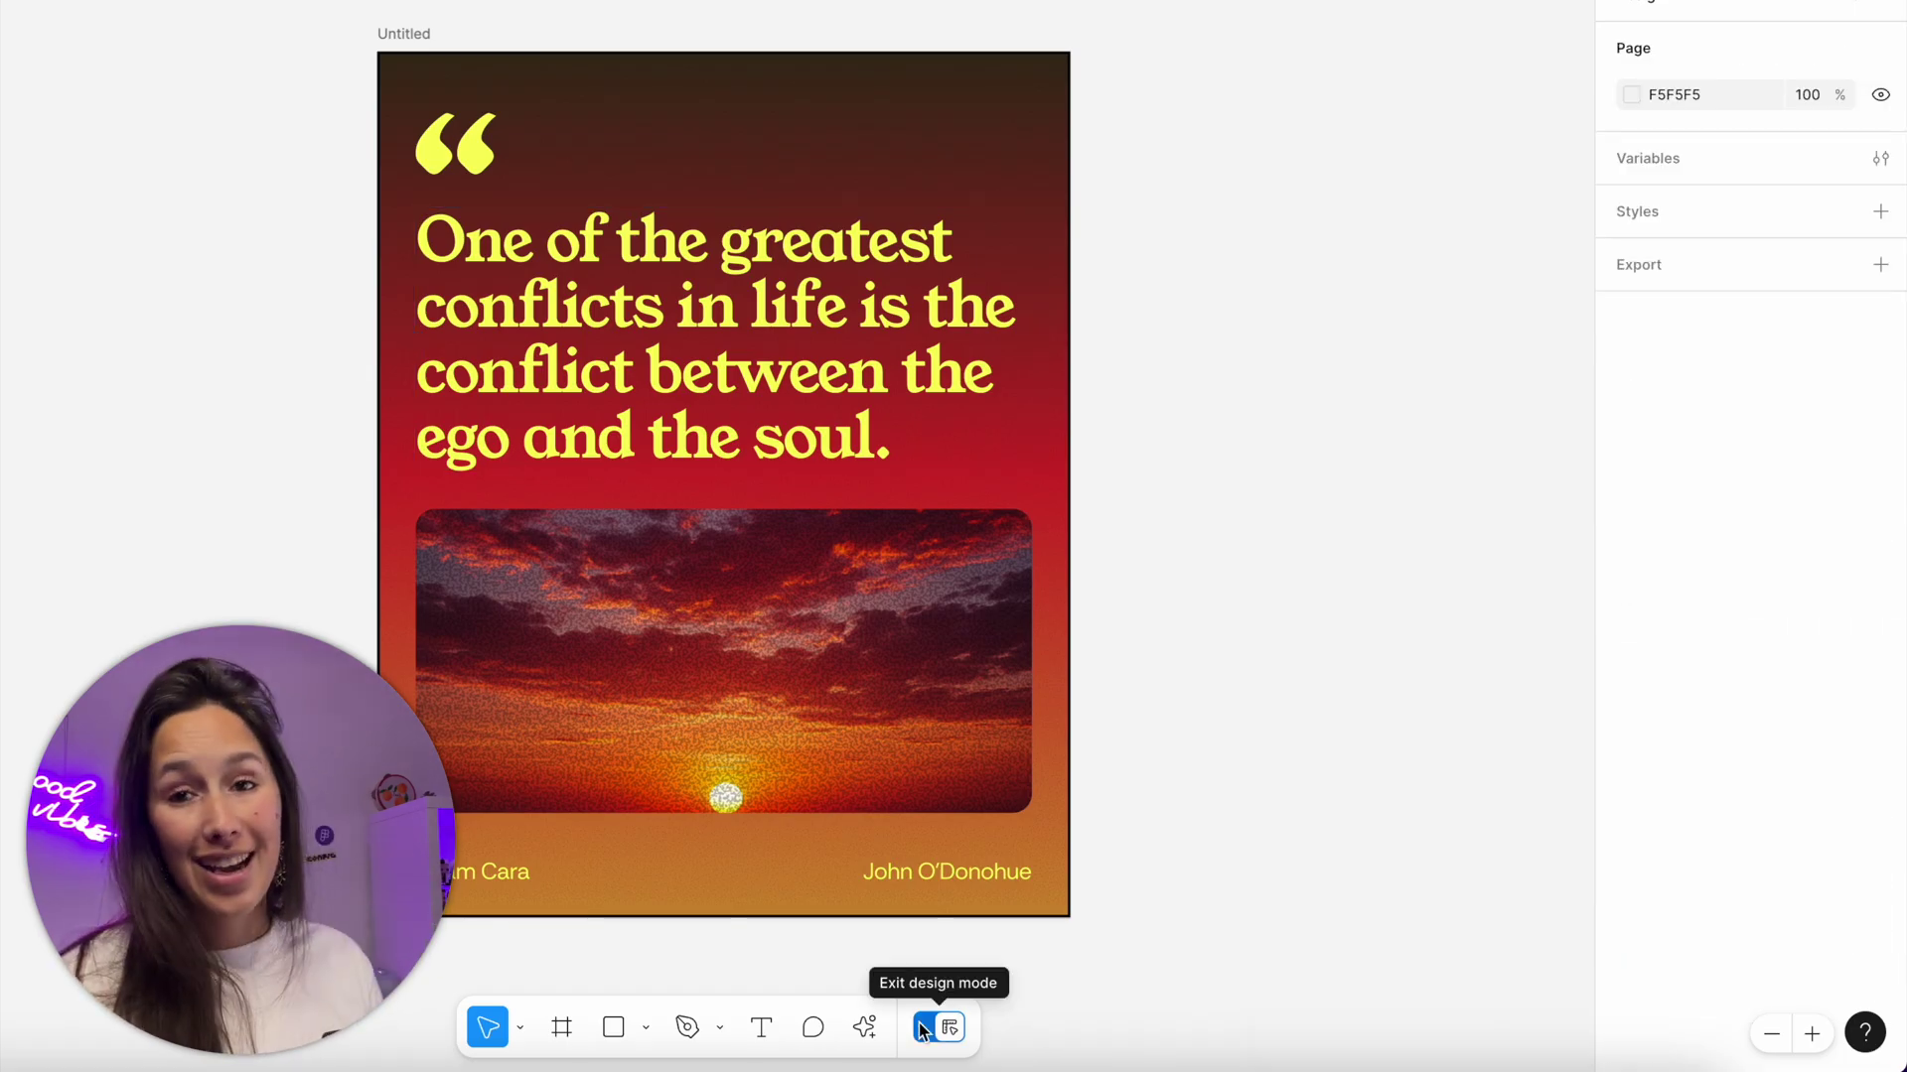
Leave design mode and double-click into the quote text on the poster.
click(920, 1023)
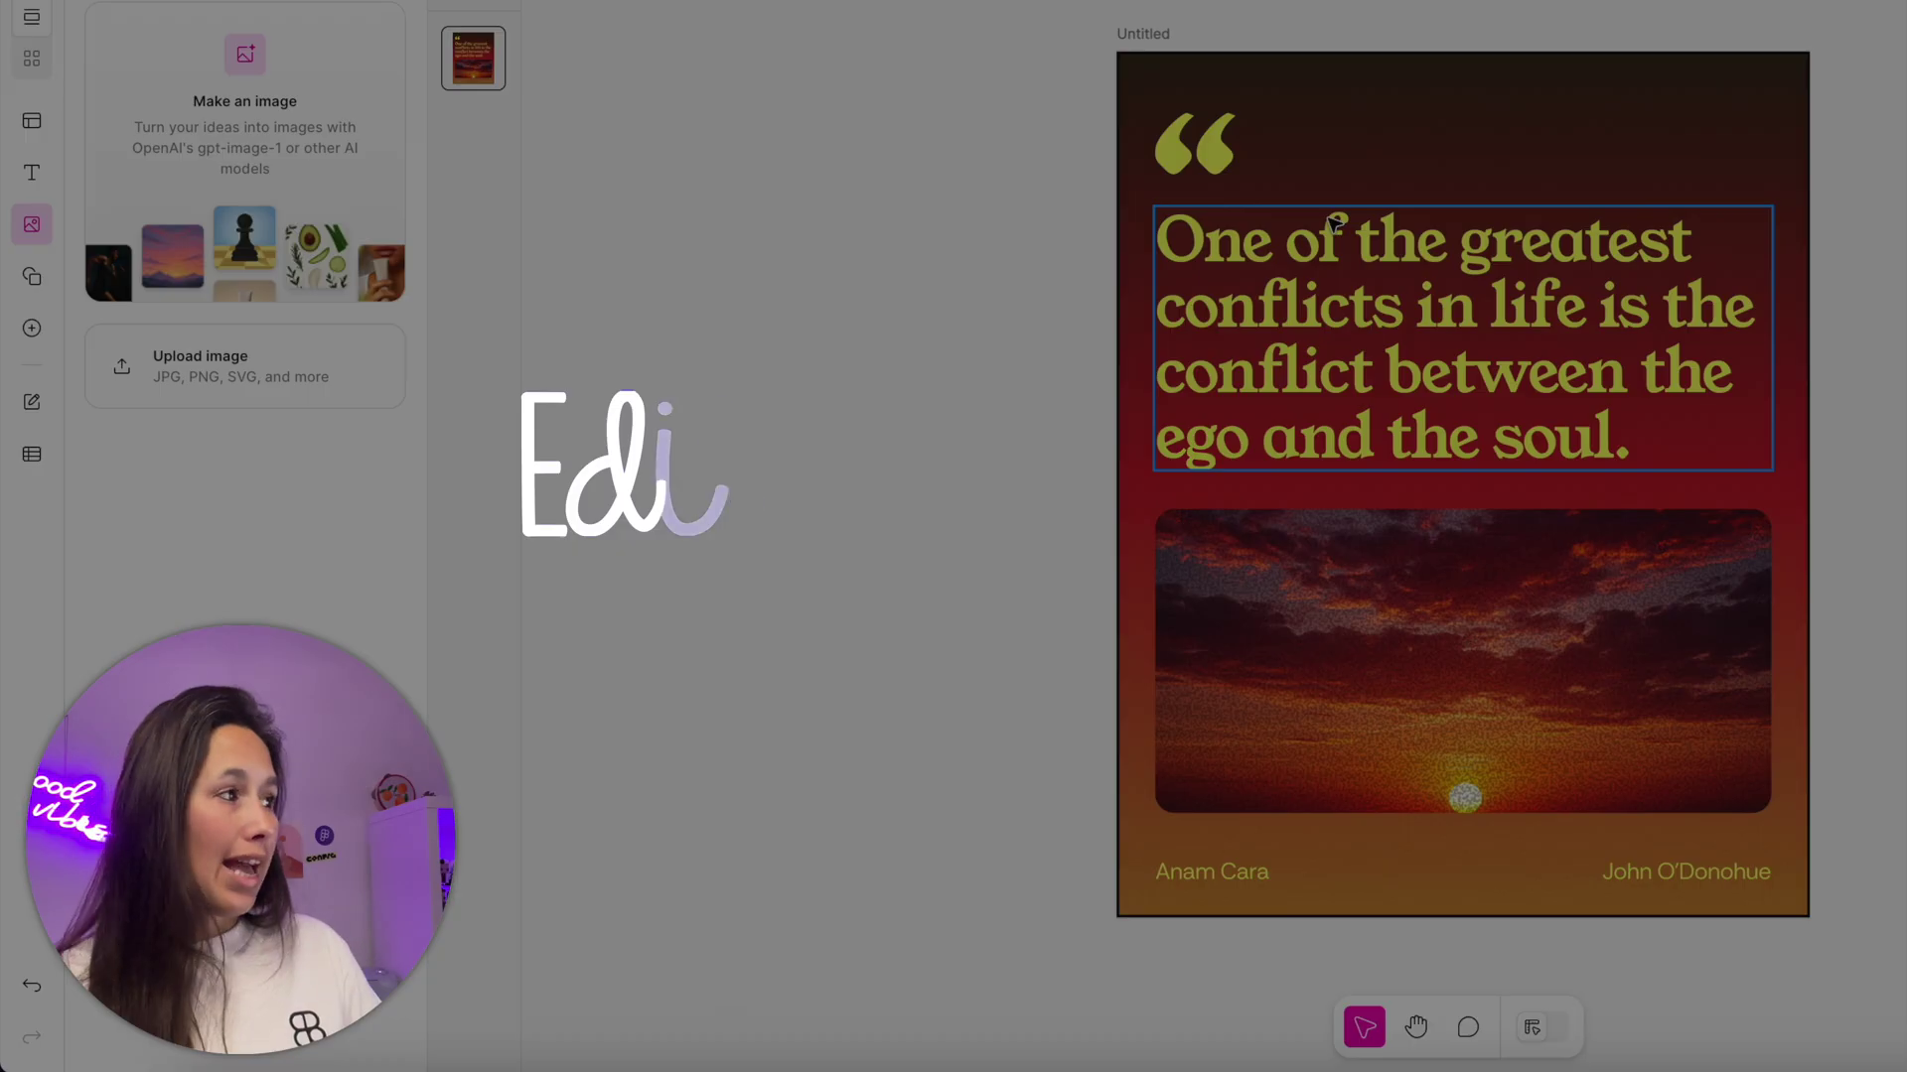
double_click(1342, 273)
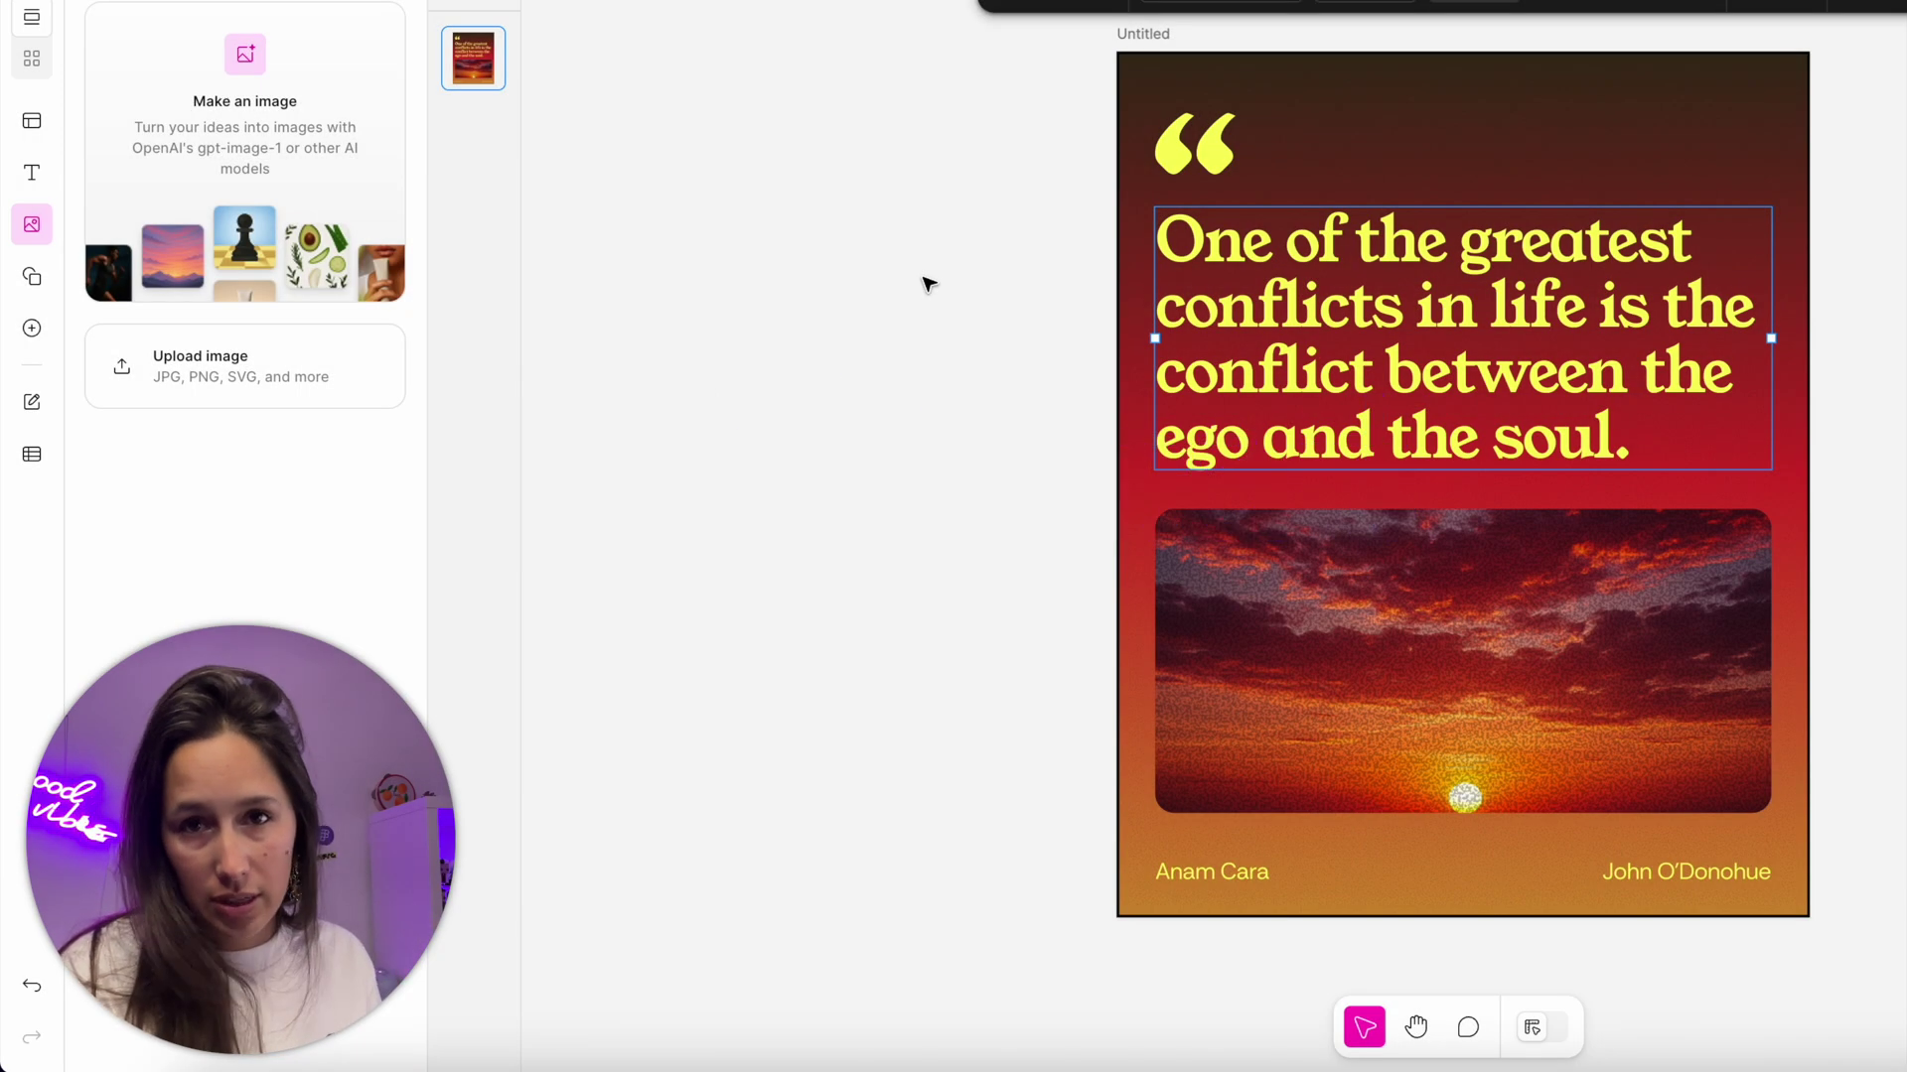
click(548, 298)
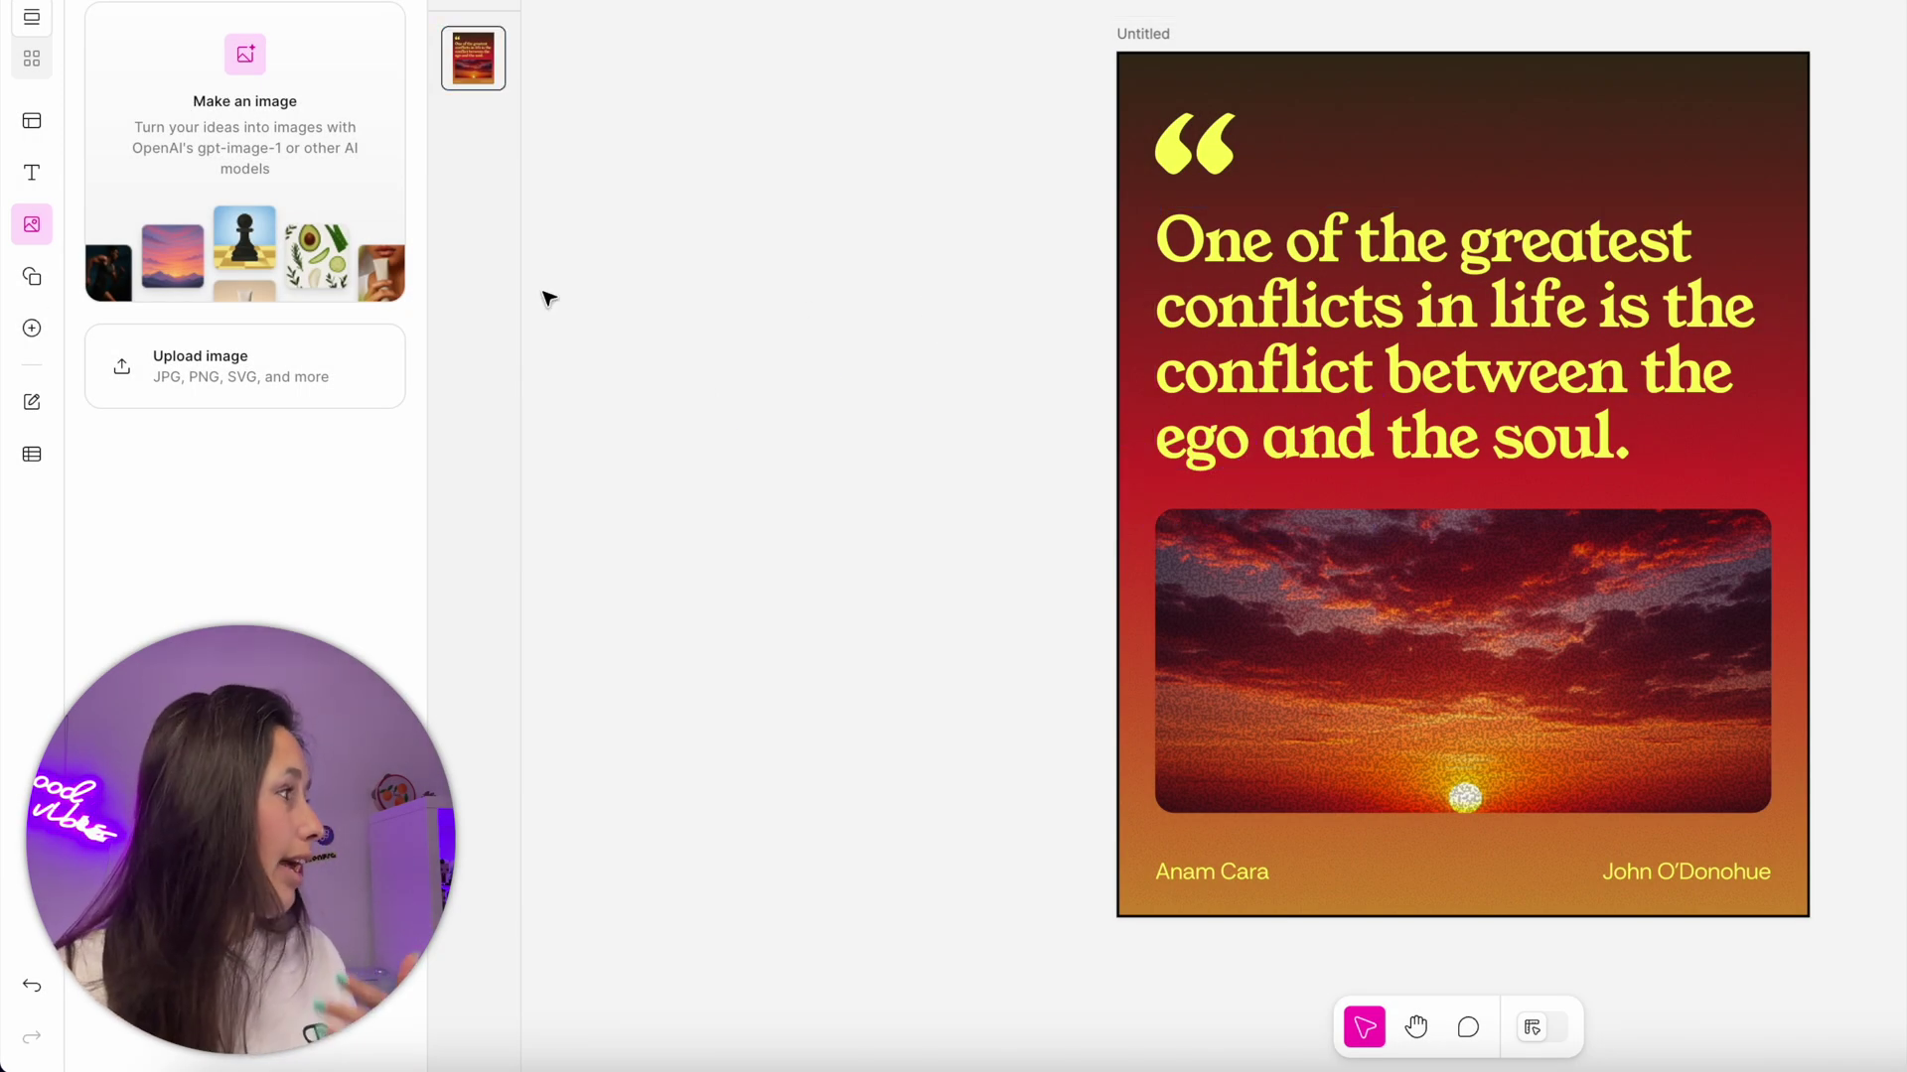
Replace the Quote field with 'The sun will come out tomorrow' in the content fields.
click(44, 410)
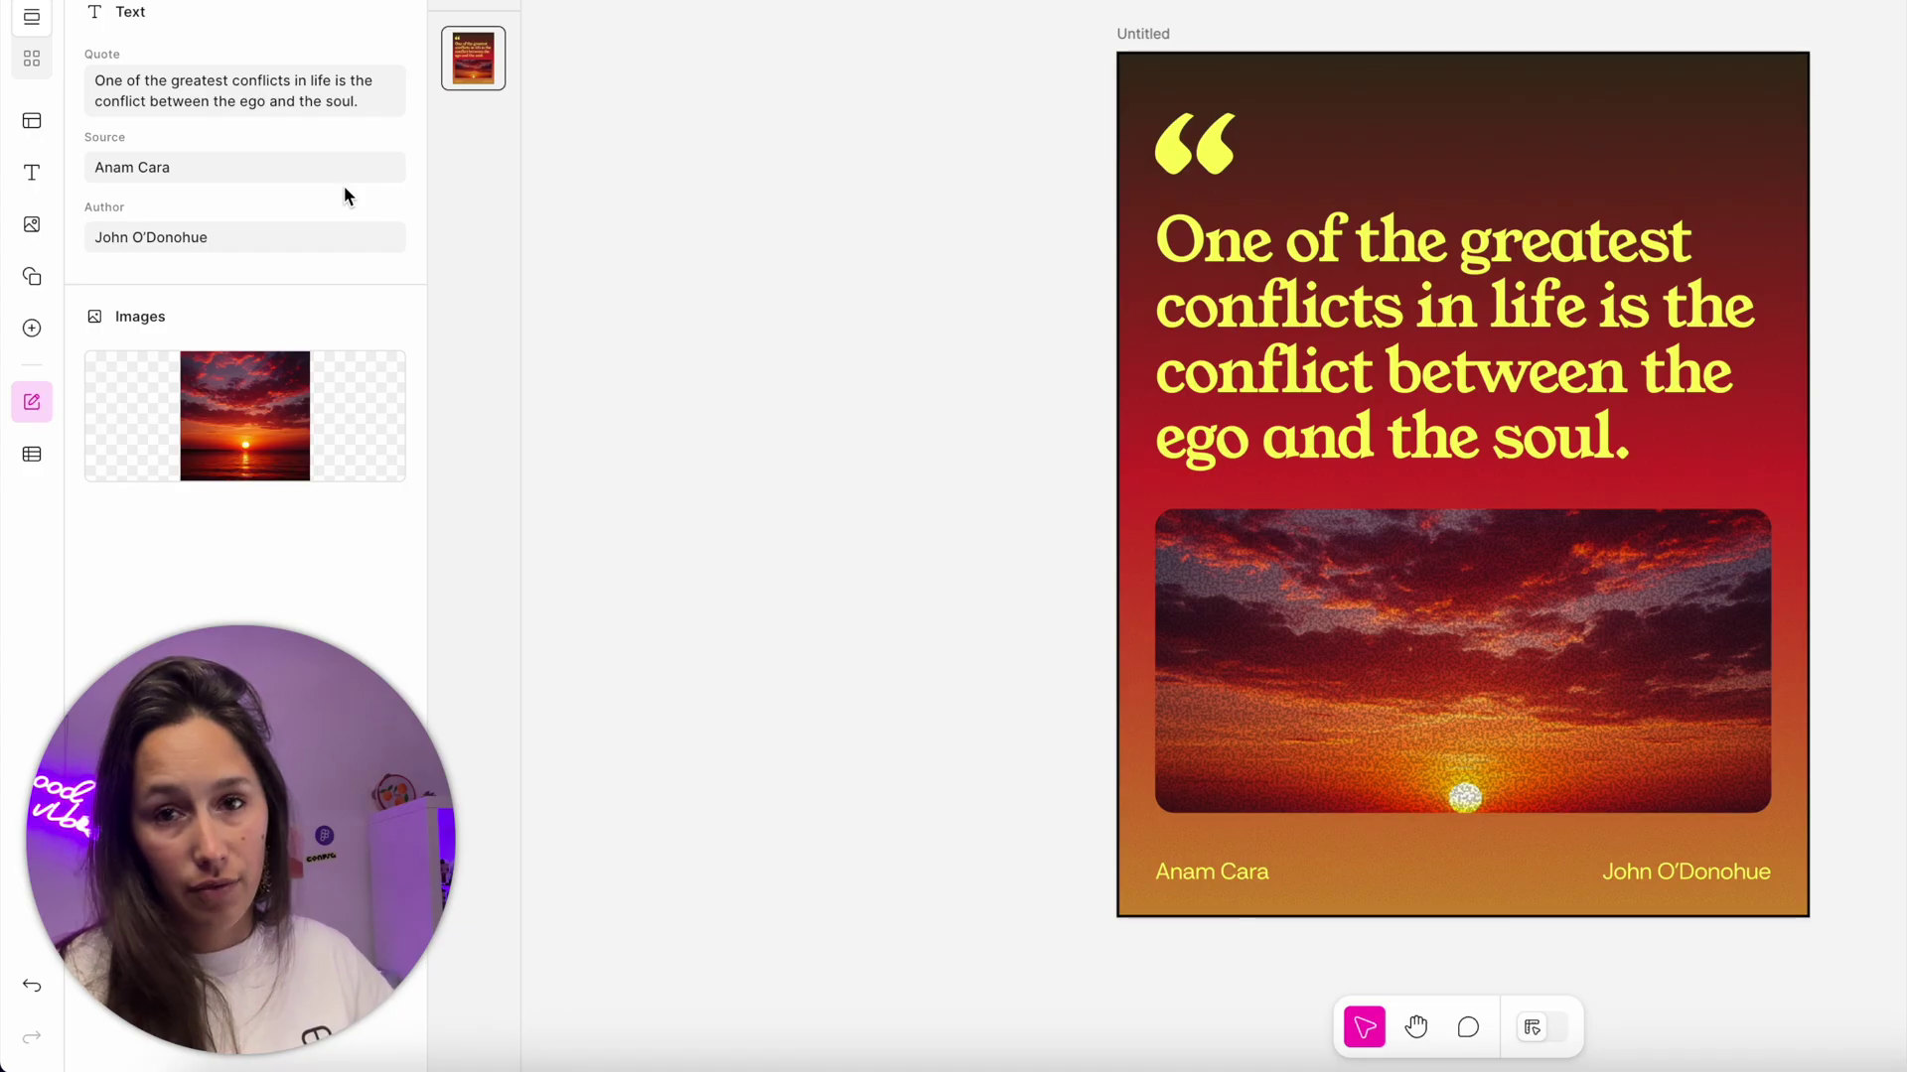
click(249, 96)
double_click(250, 100)
triple_click(250, 100)
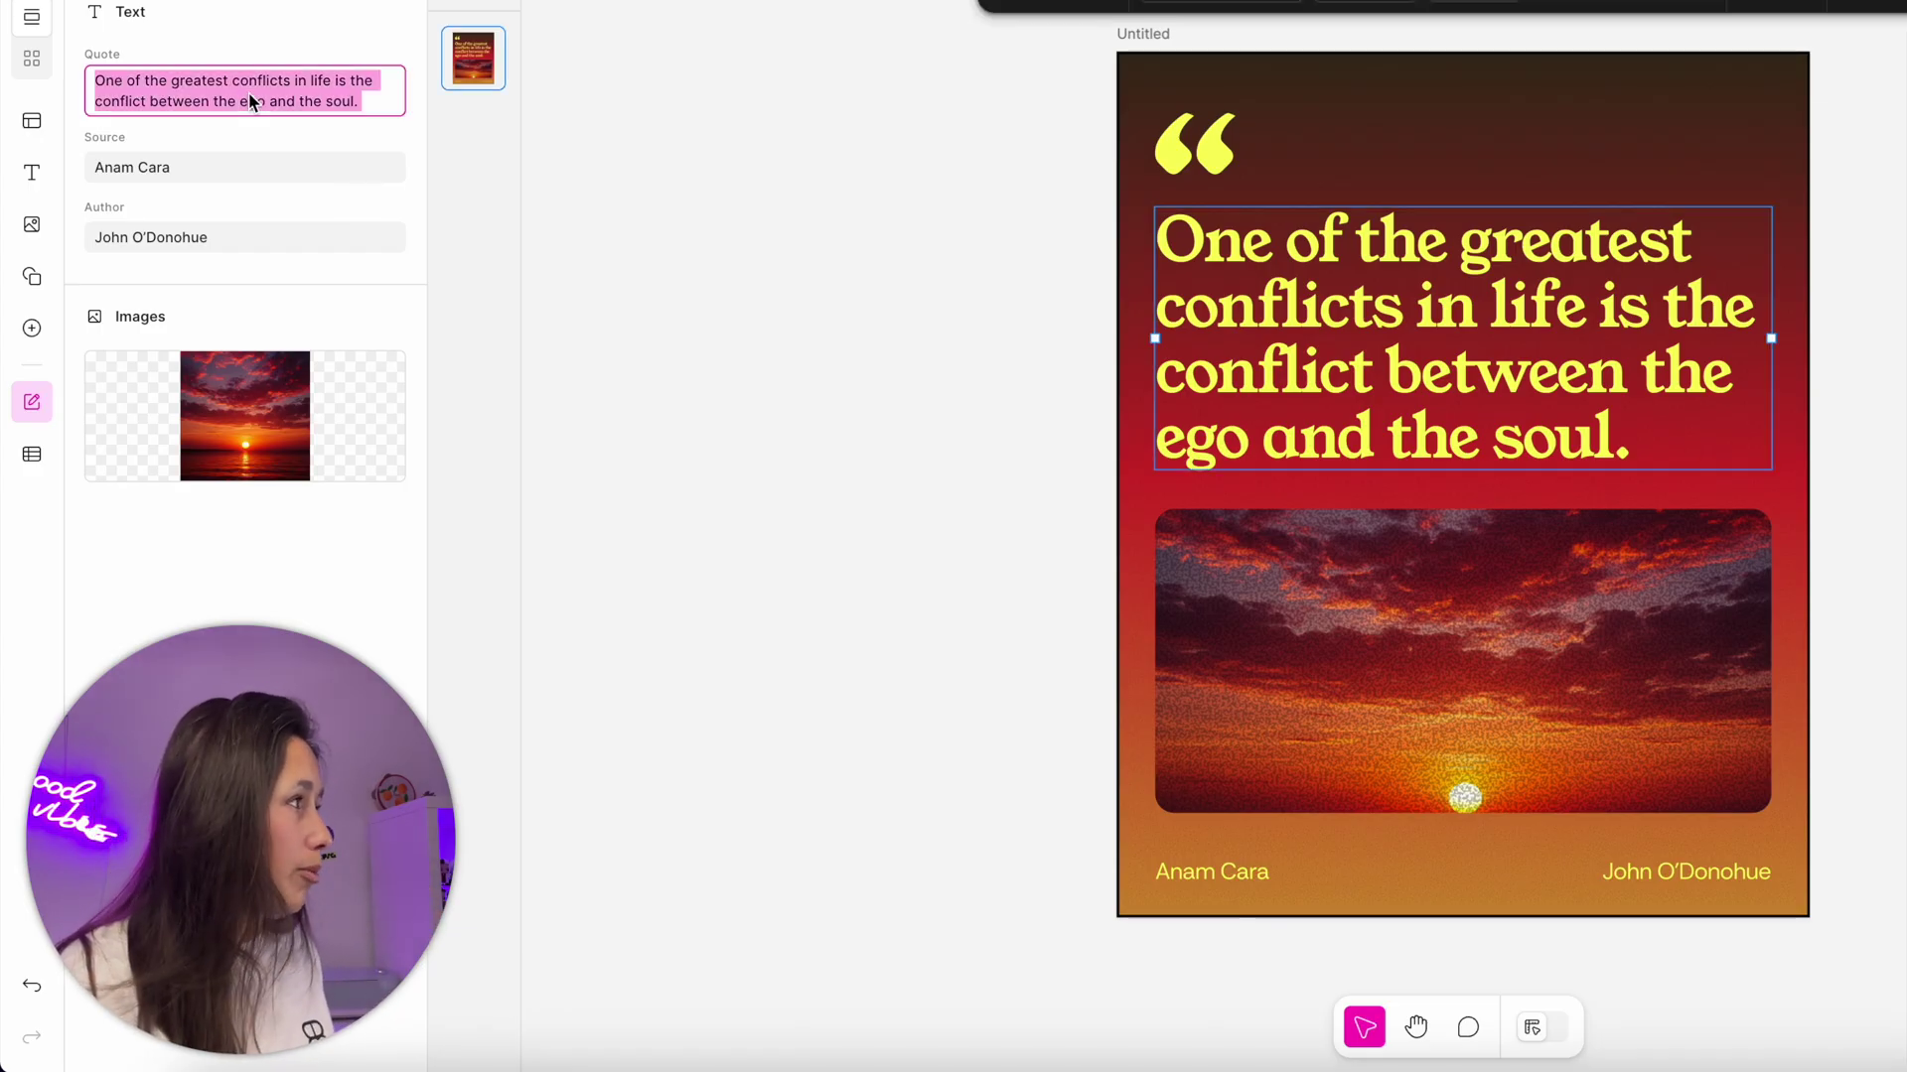
text(The sun)
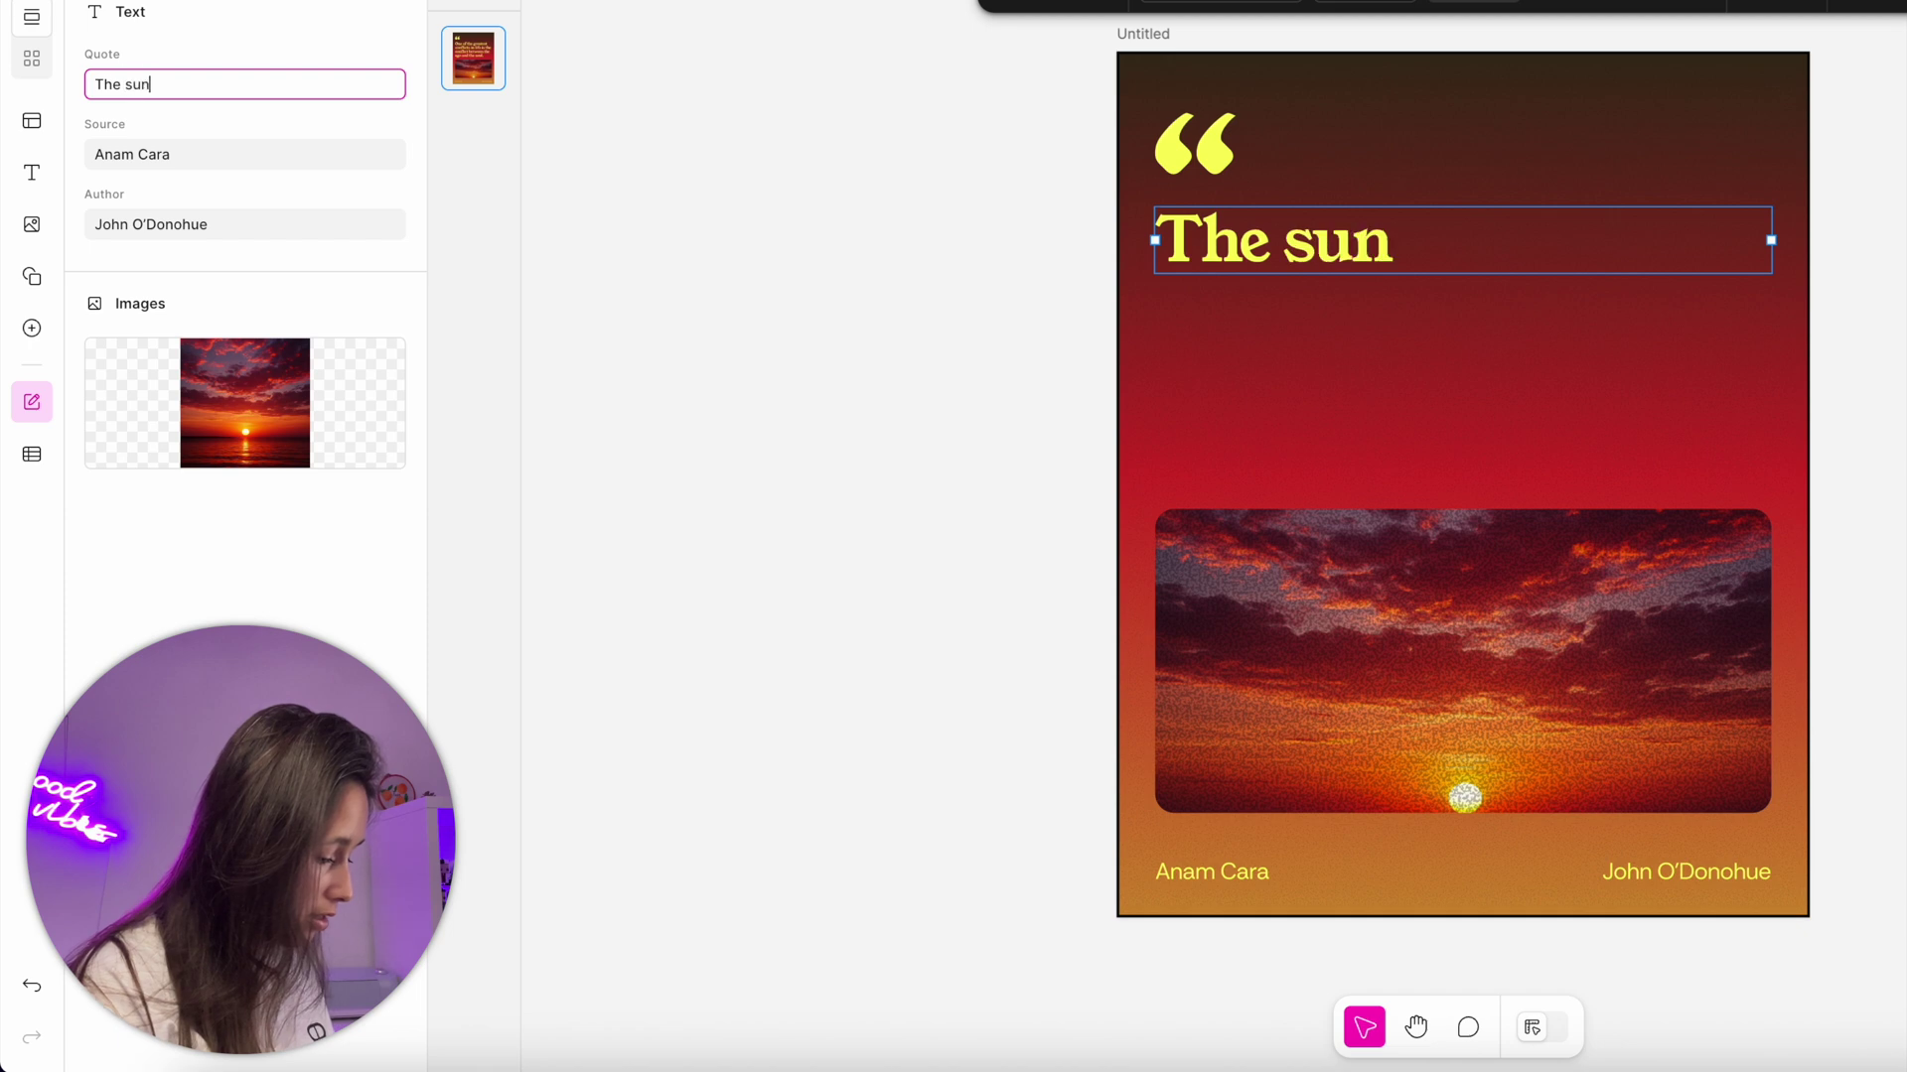
text( will come out tomorrow)
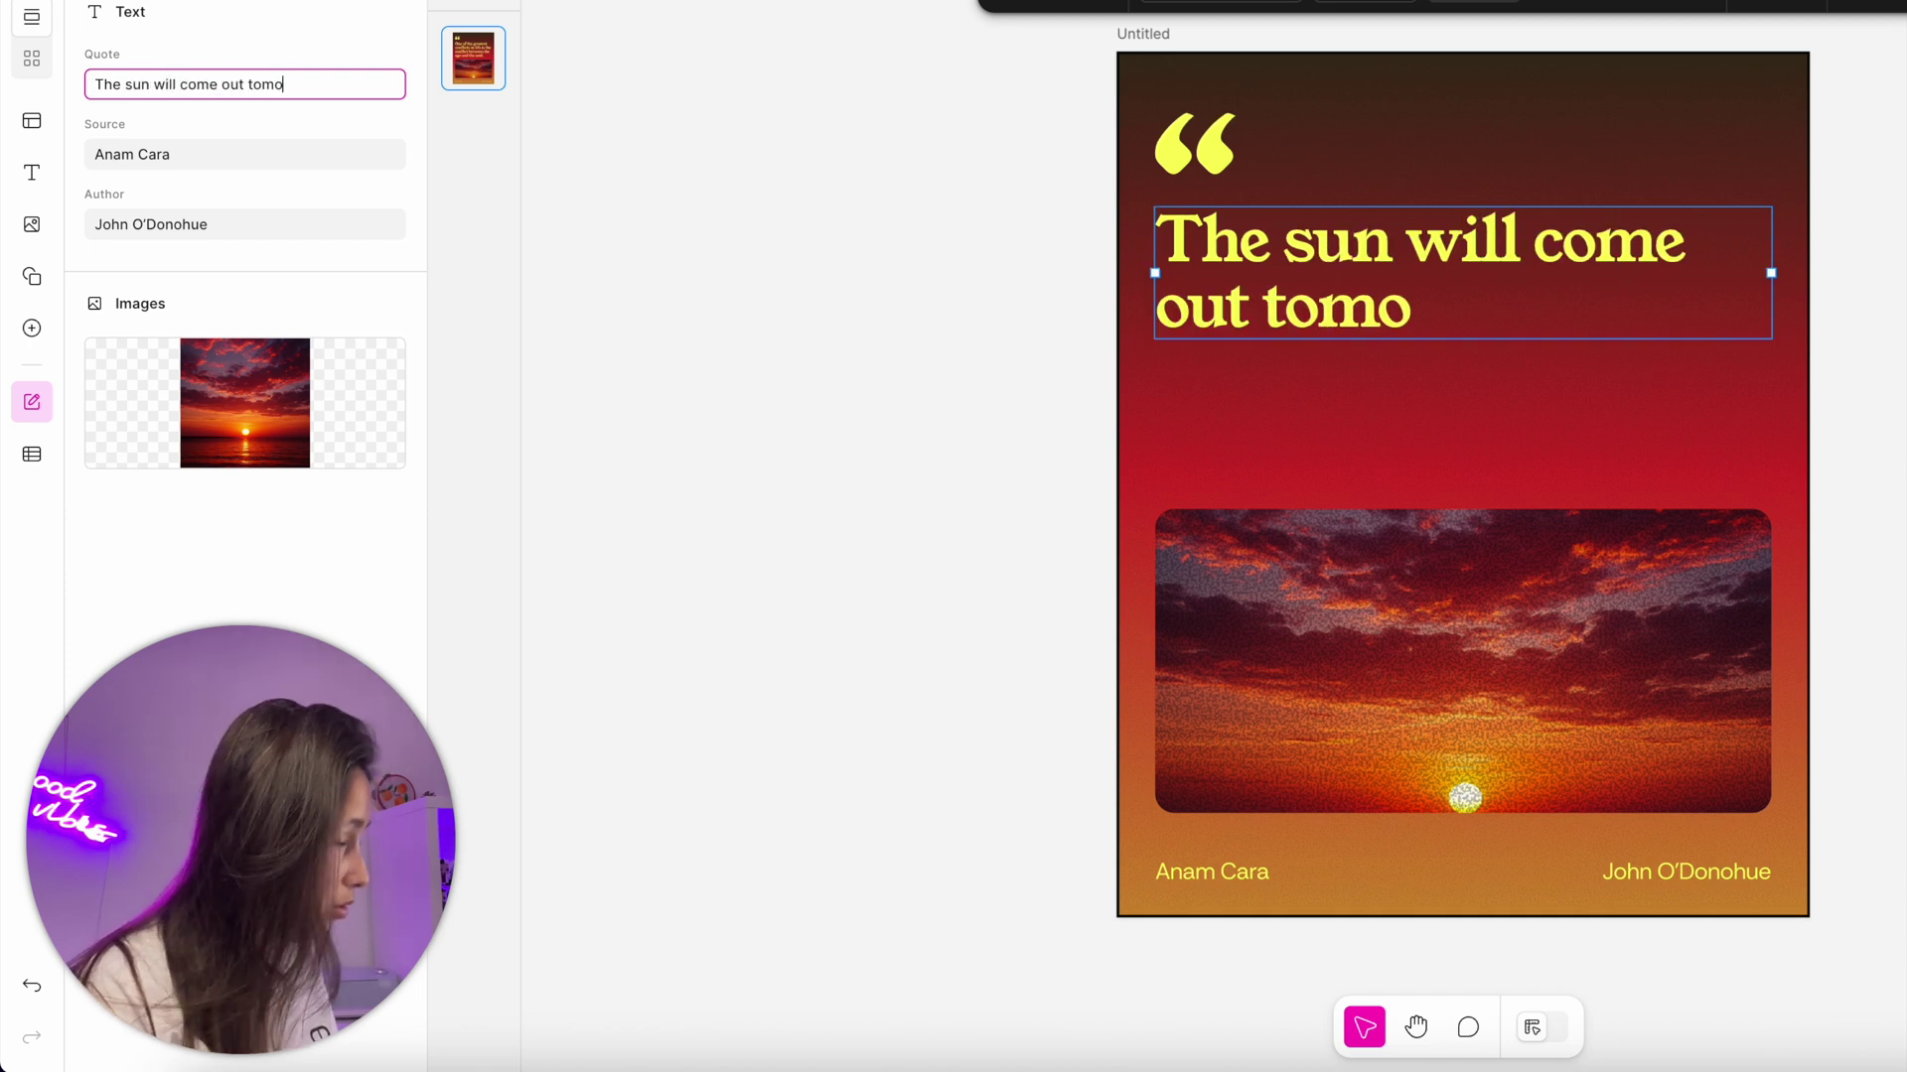
click(170, 154)
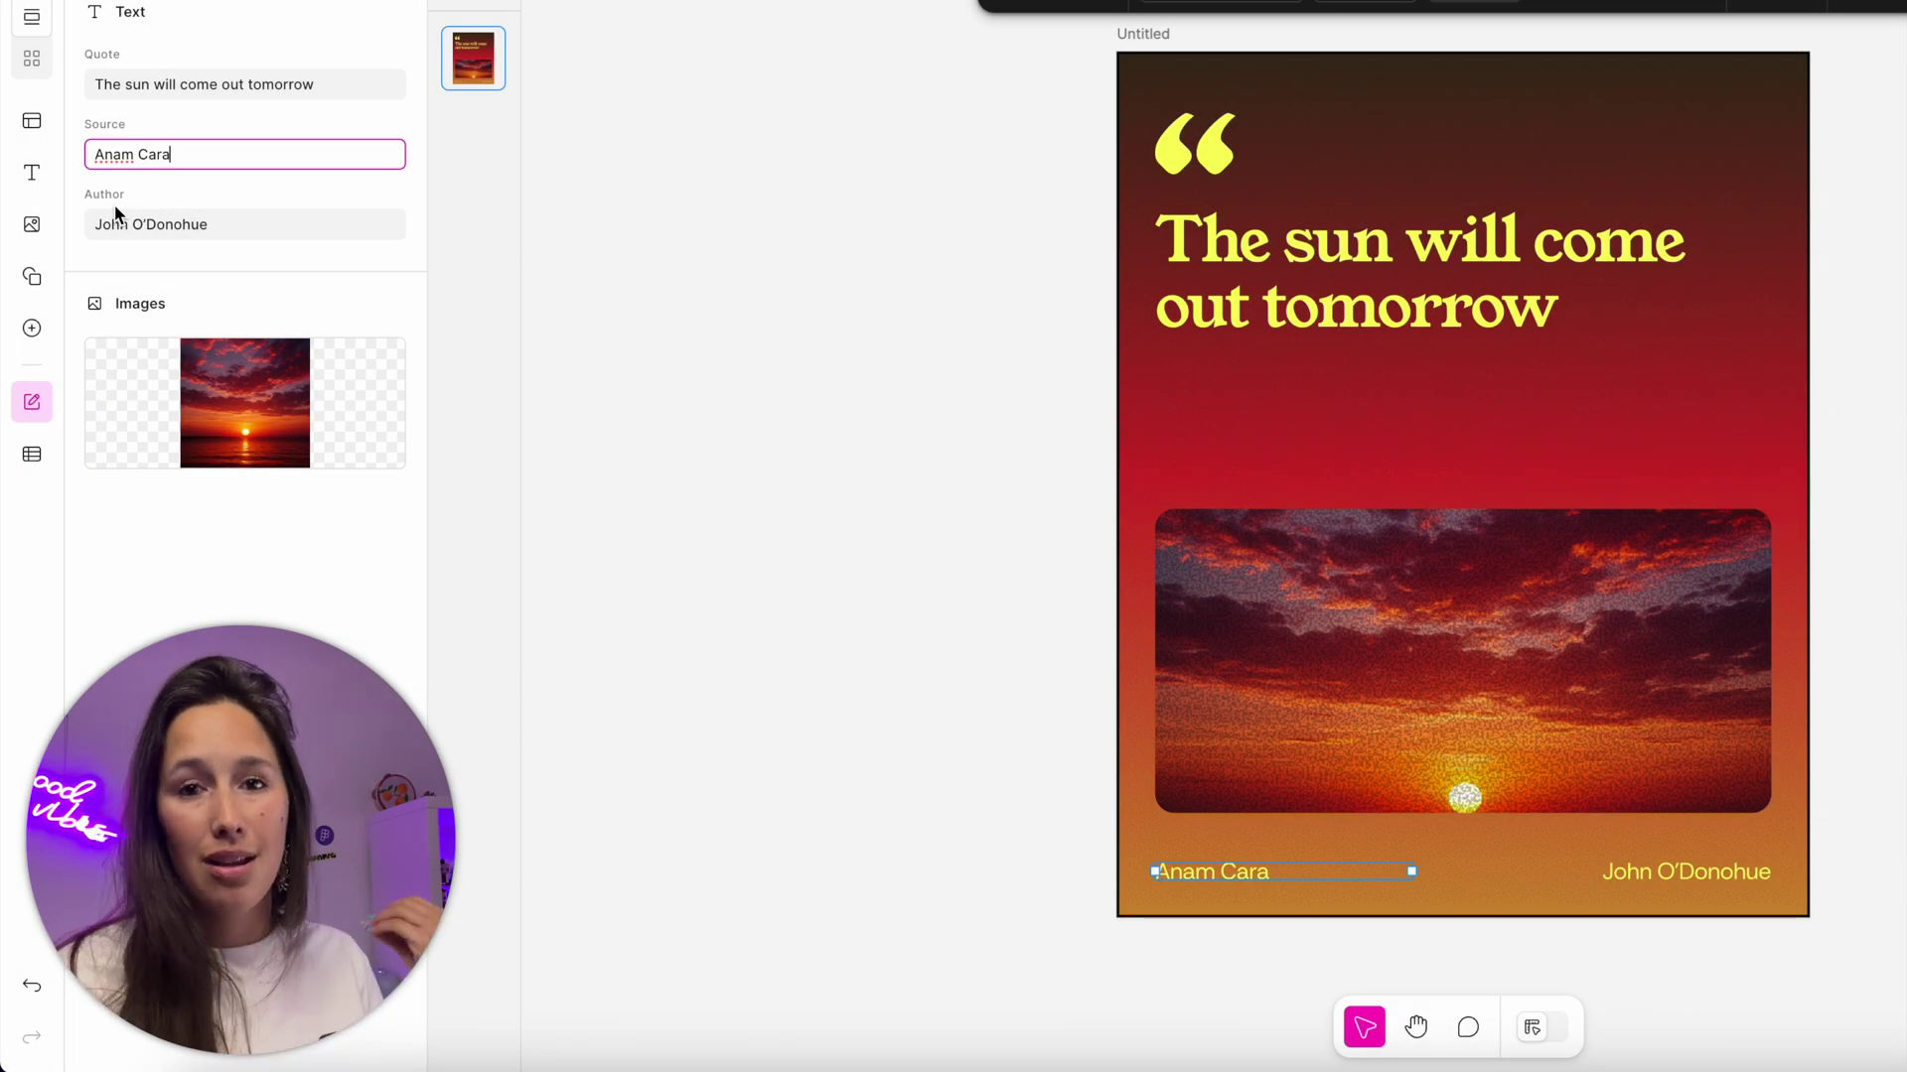
Close the content fields and reveal the poster's Layers panel.
click(700, 355)
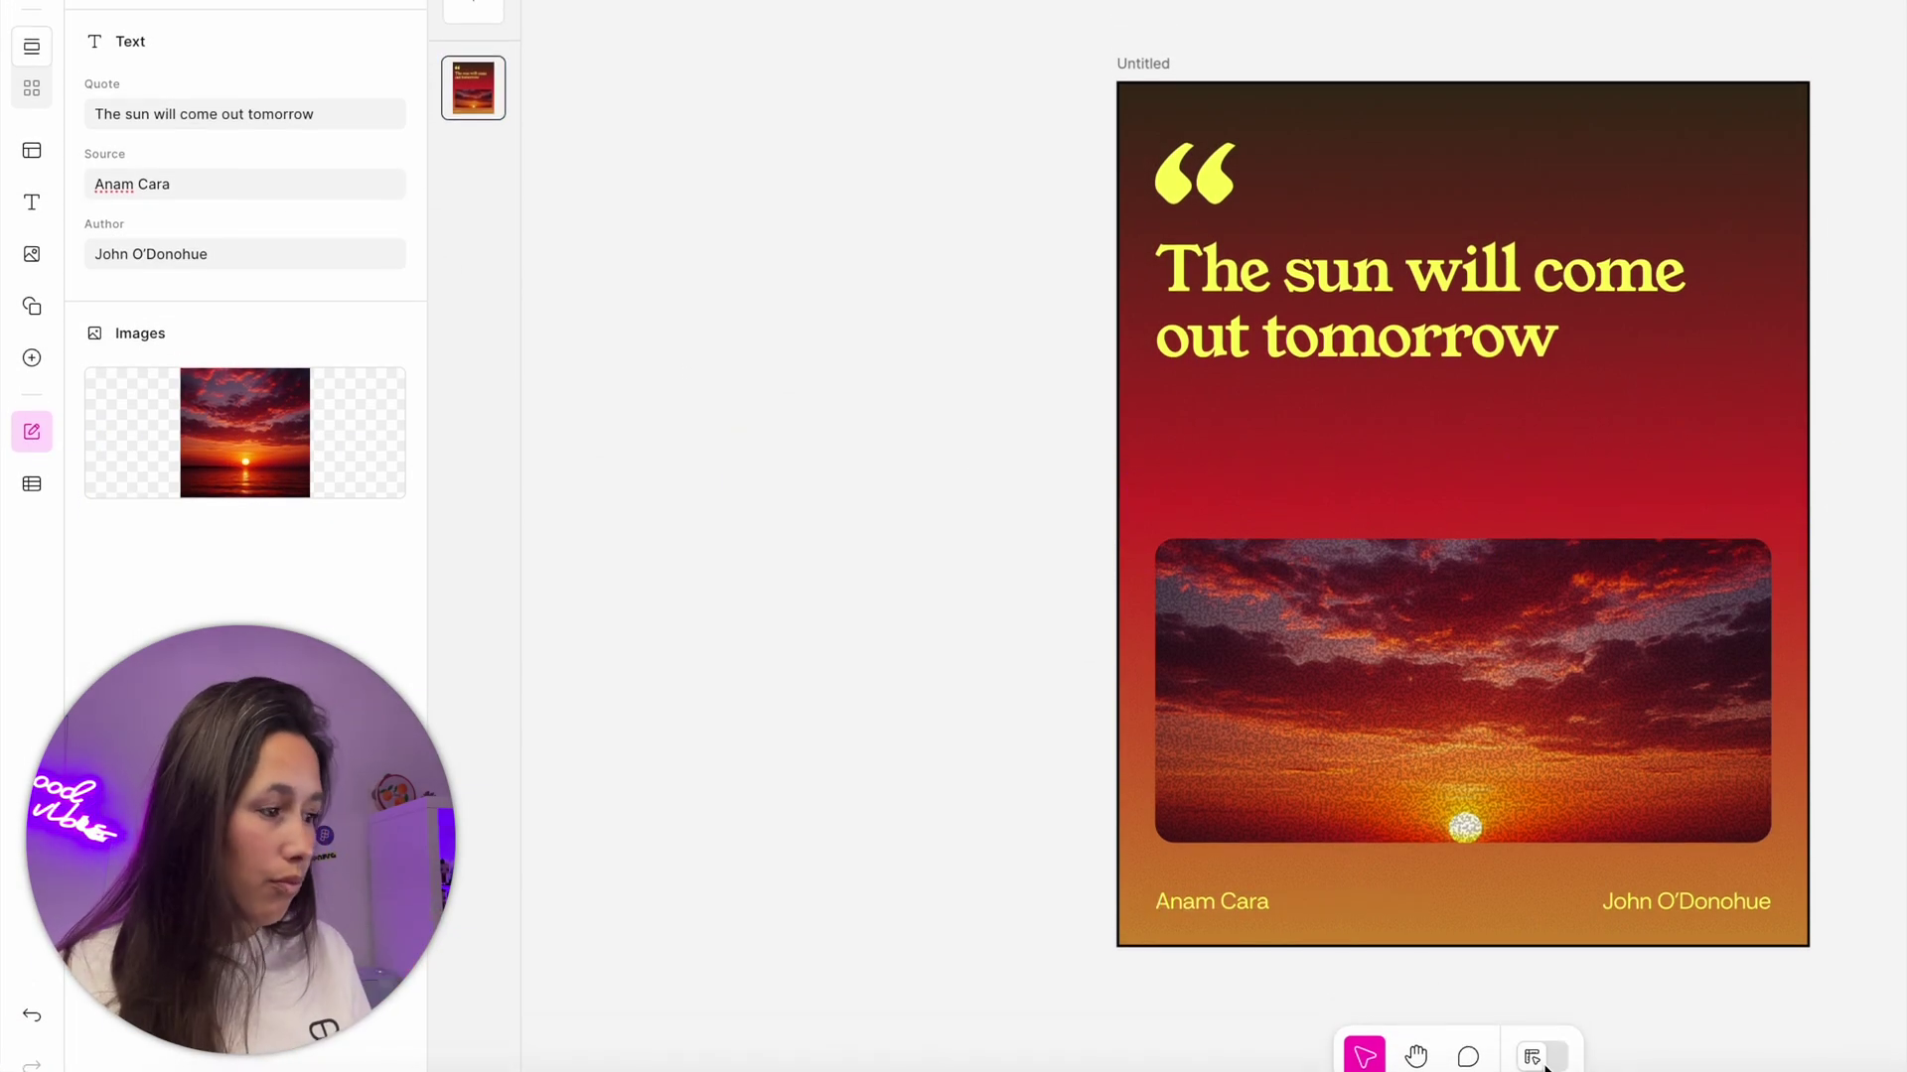
click(1315, 594)
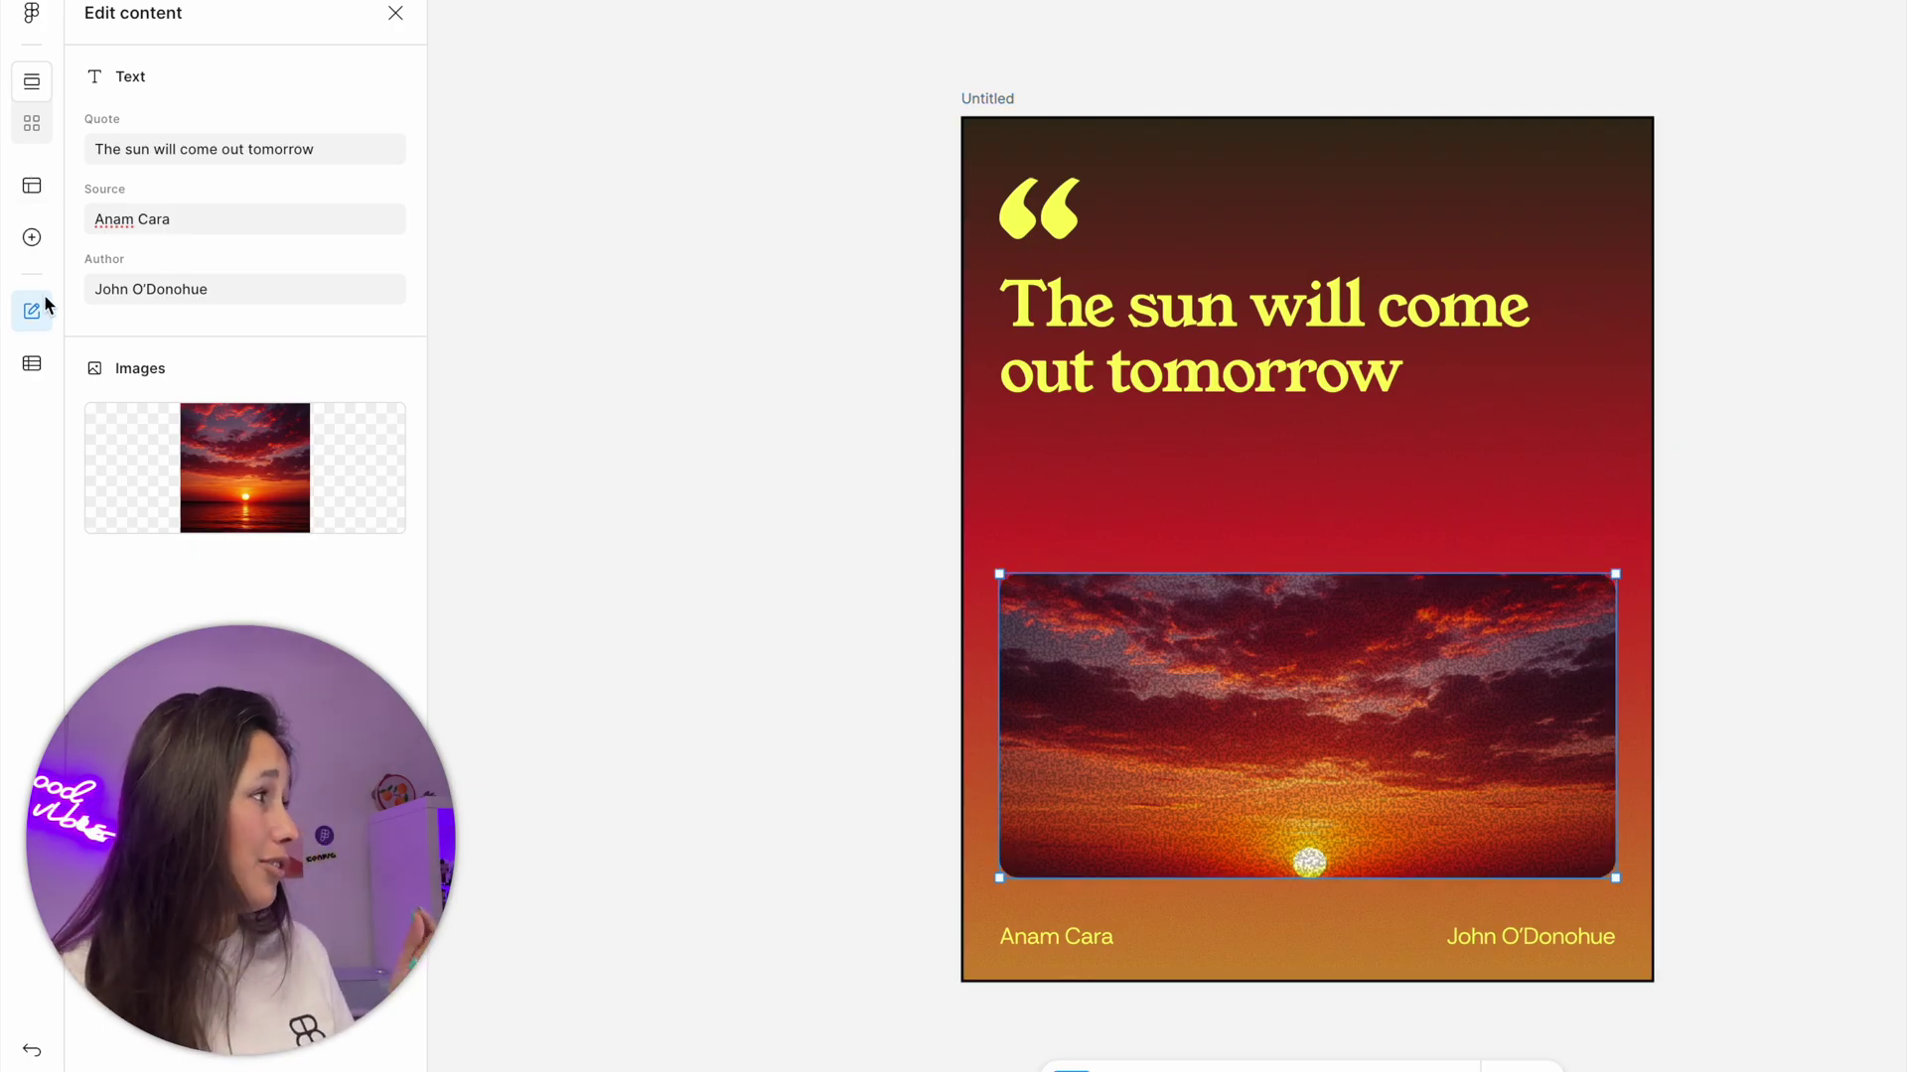
click(407, 18)
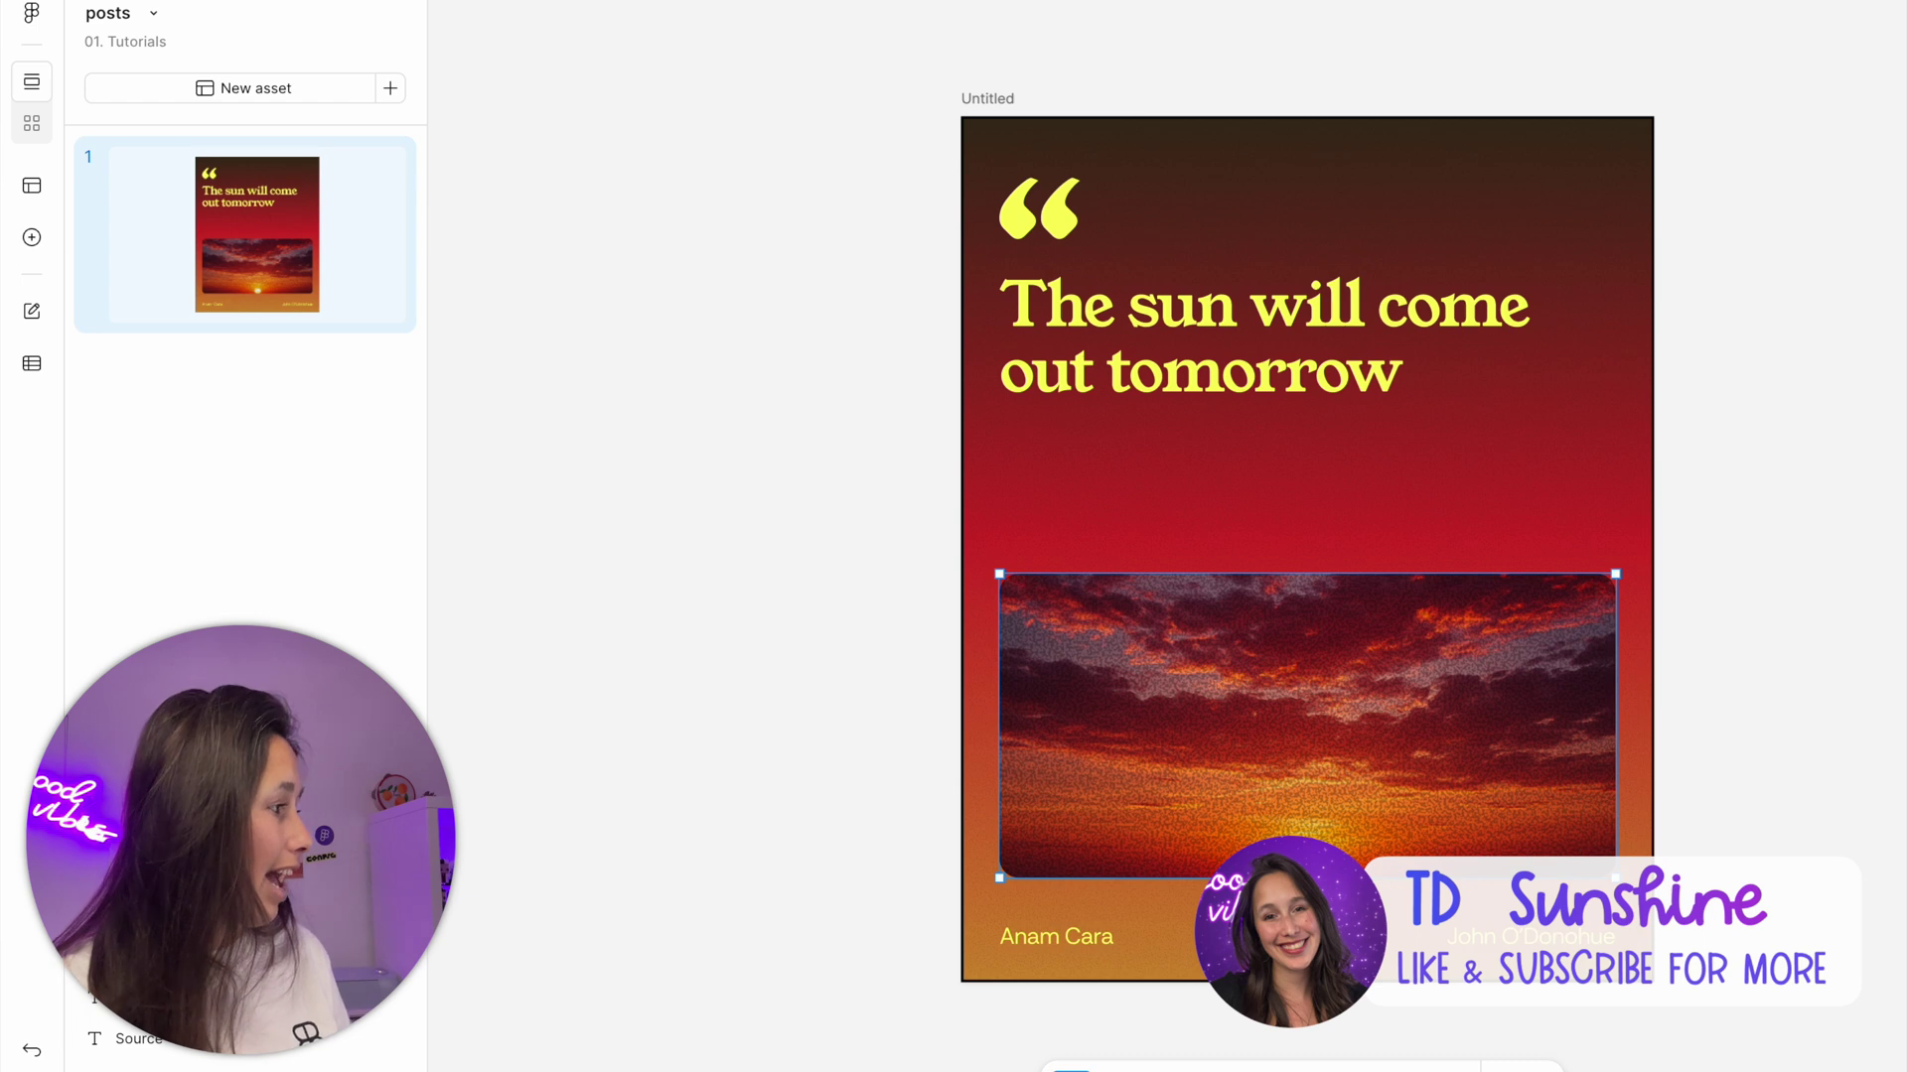
drag(203, 841, 202, 370)
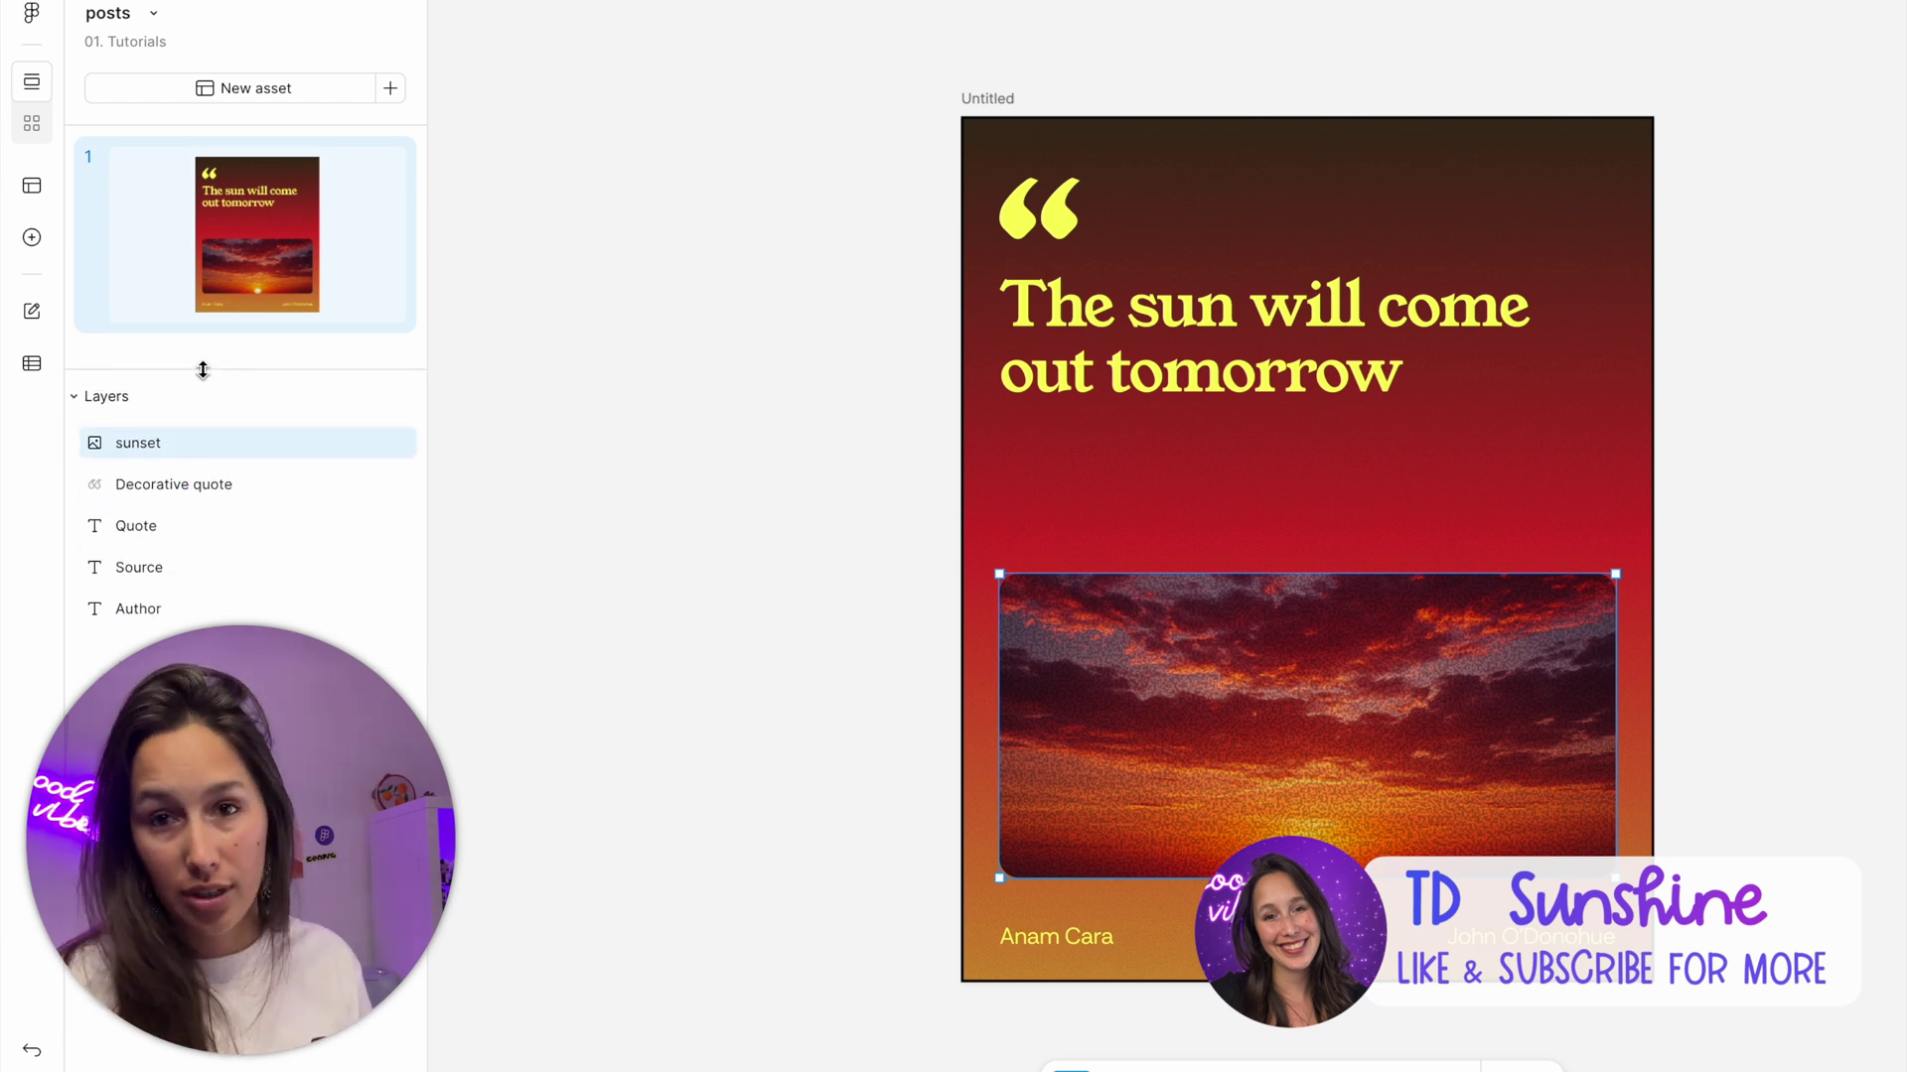
click(1139, 397)
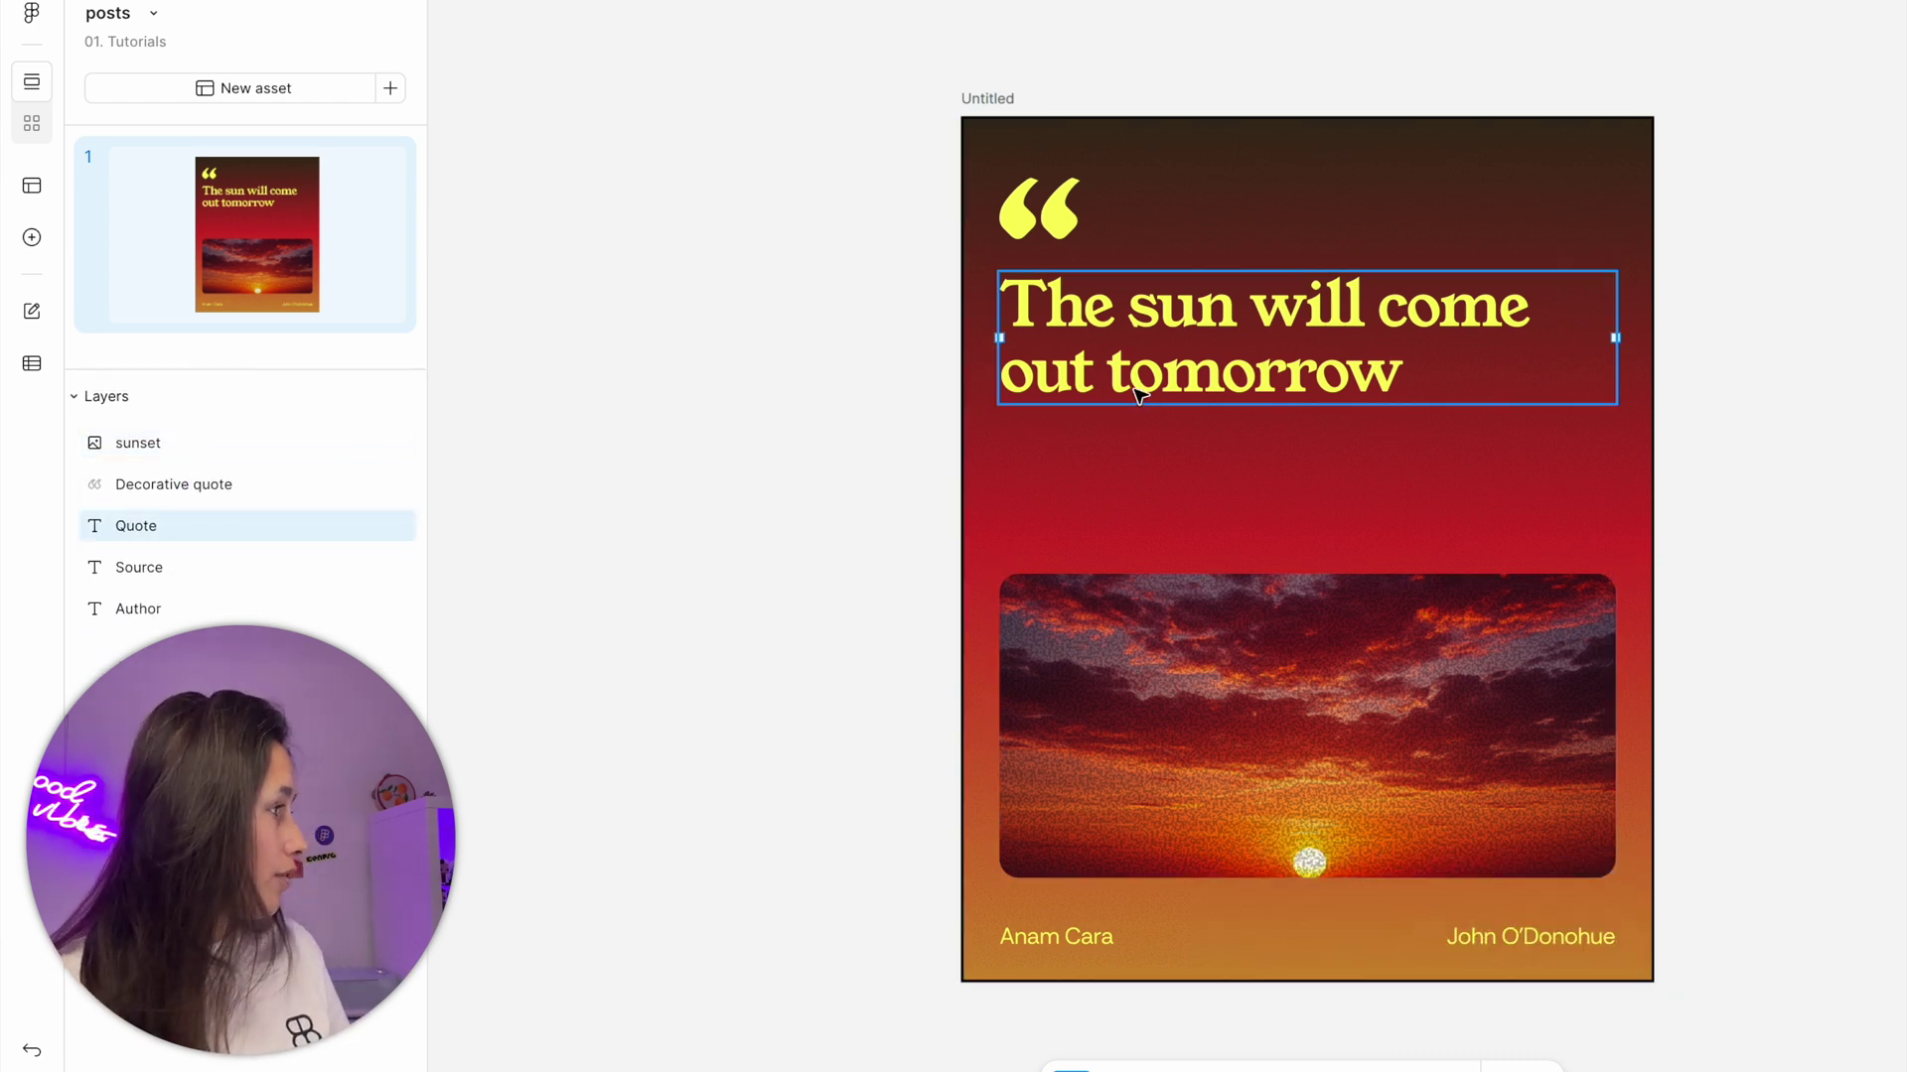
click(1102, 940)
Rename the Source layer to 'Musical' and the Author layer to 'Year'.
double_click(157, 566)
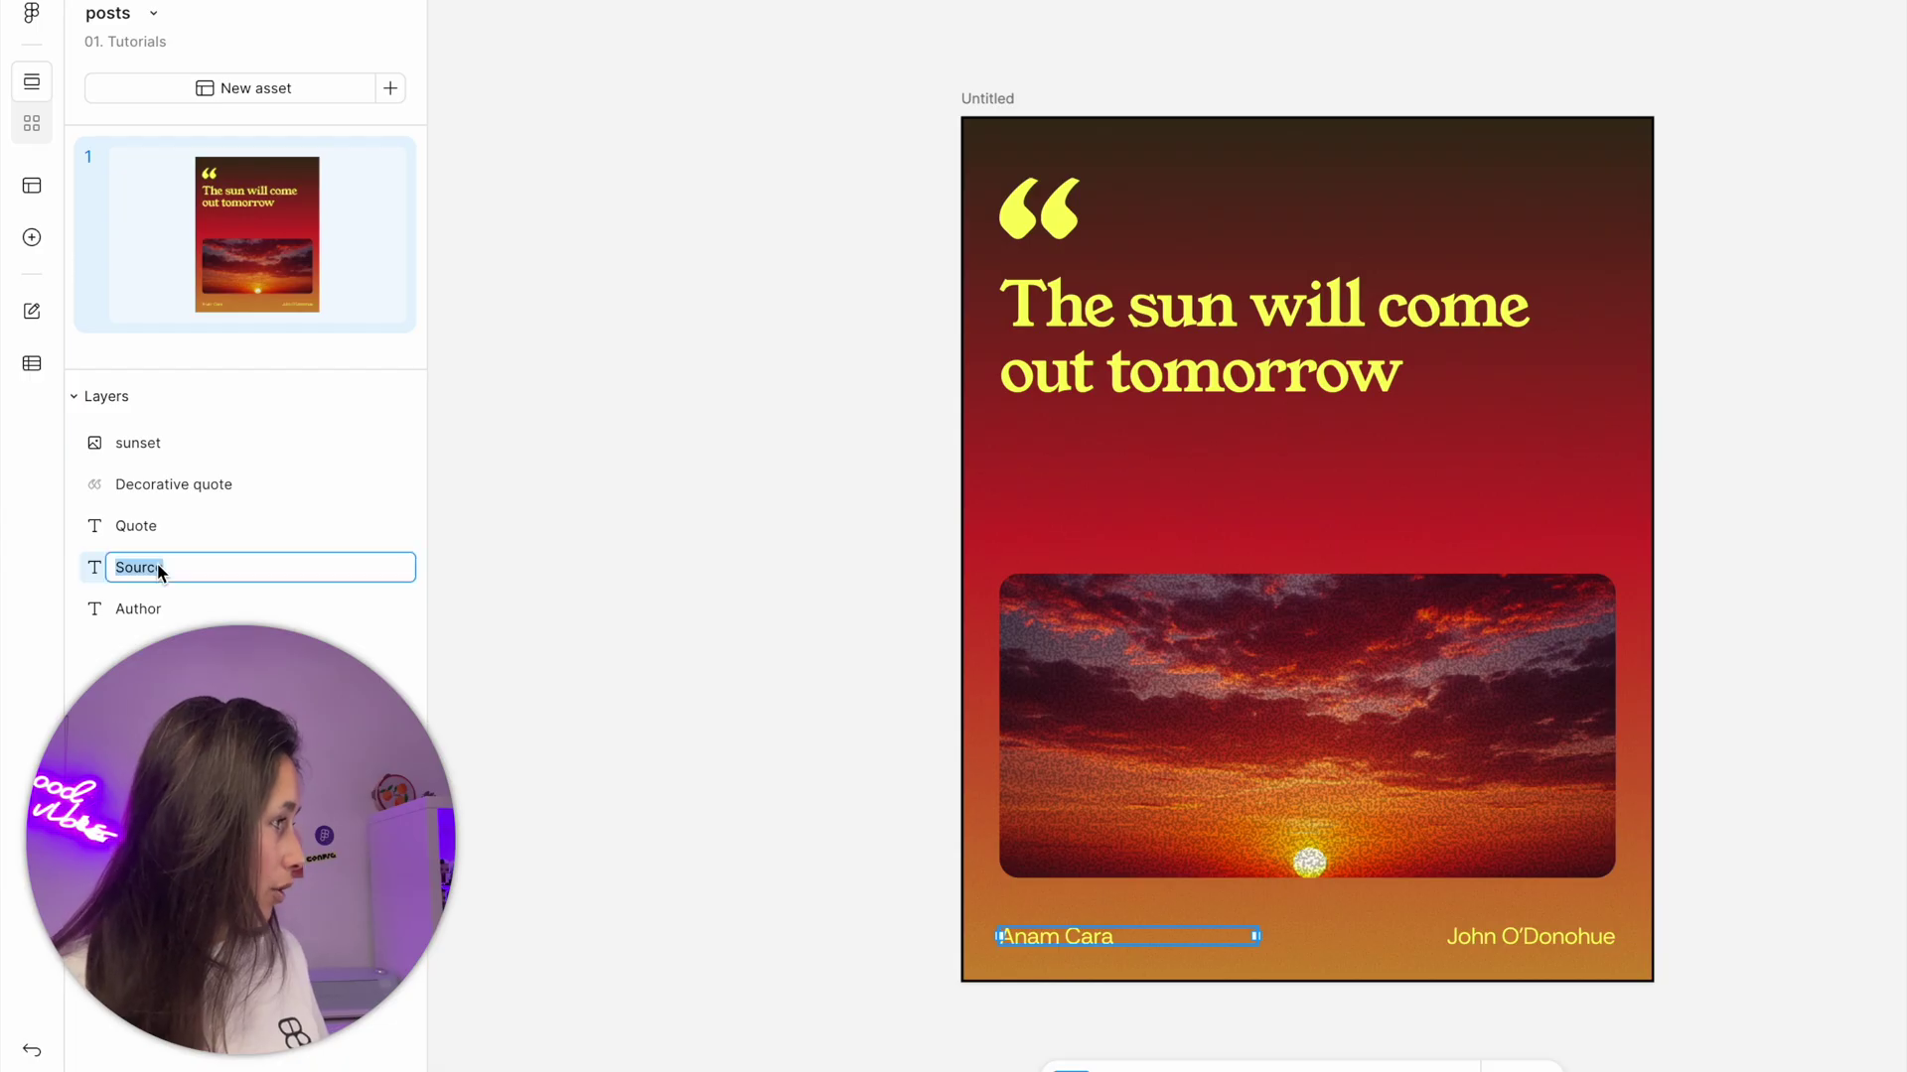
text(Musical)
key(Tab)
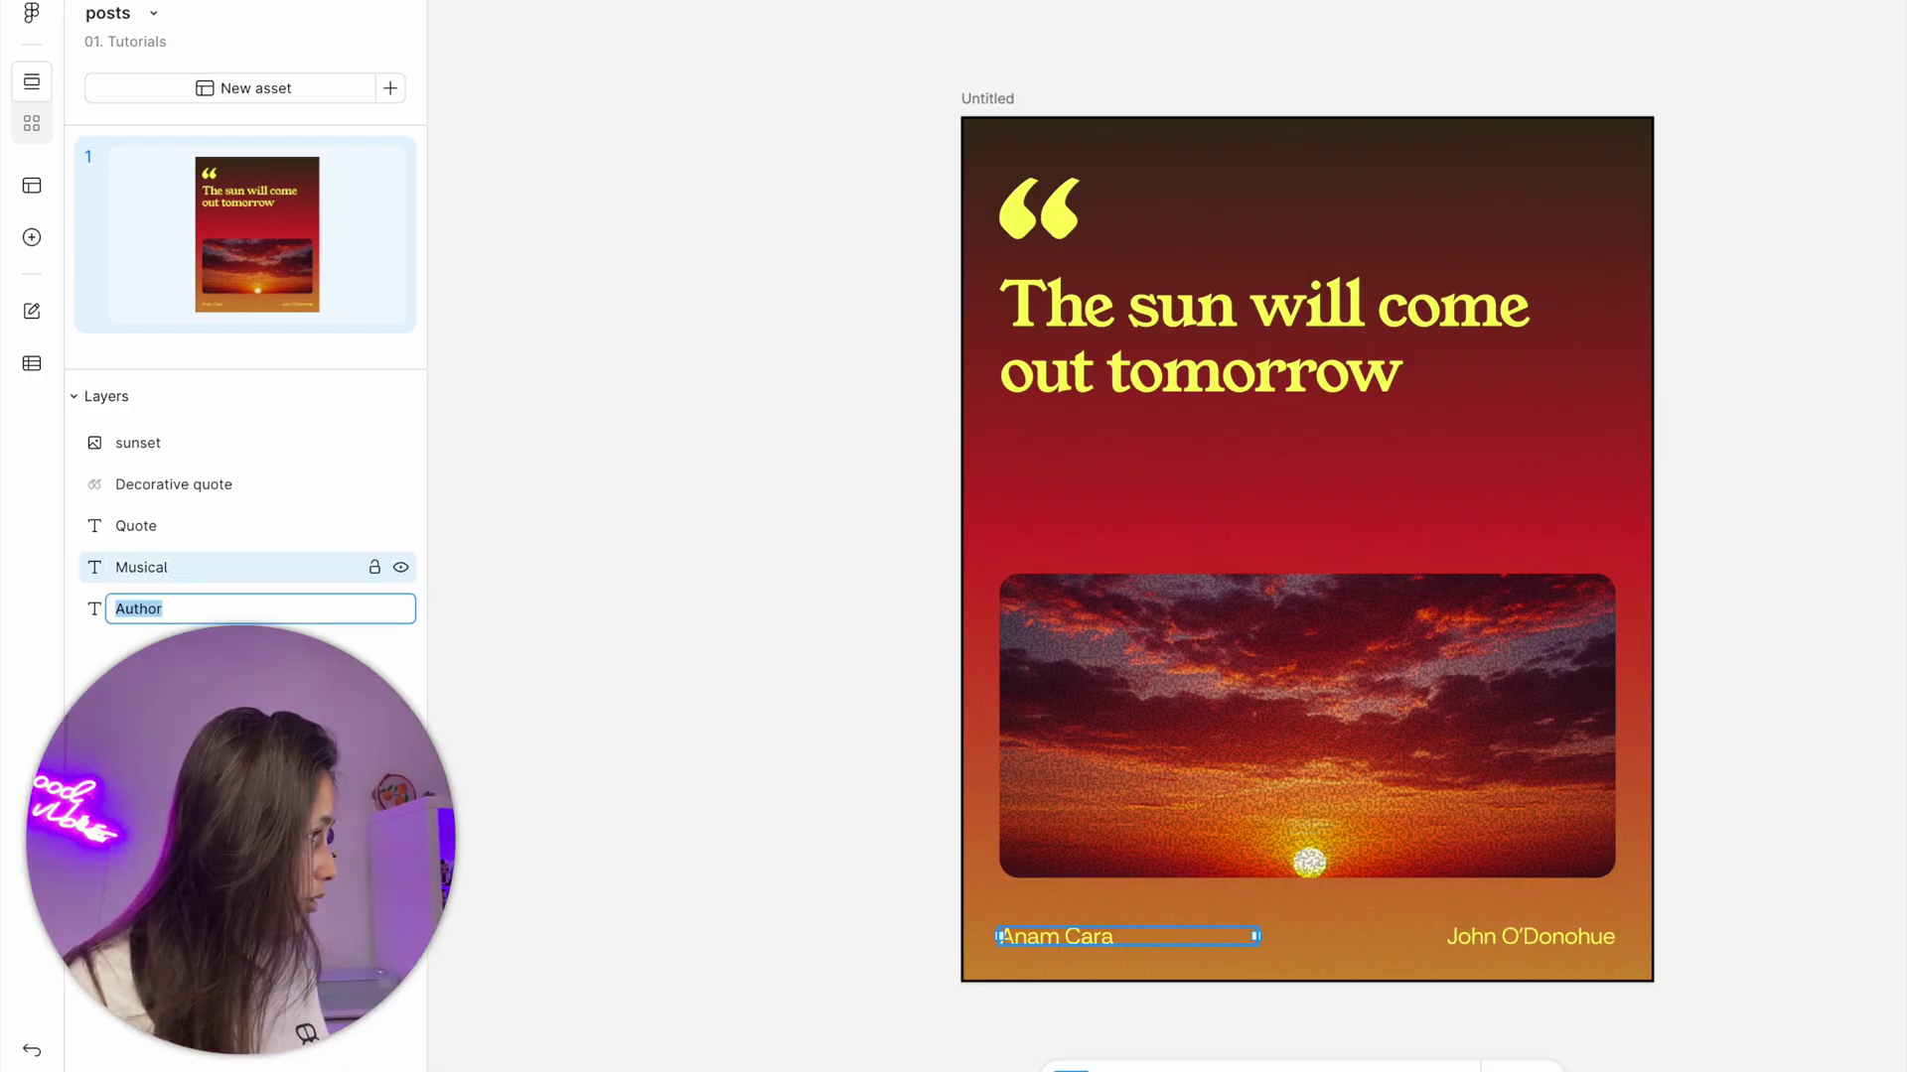
text(Year)
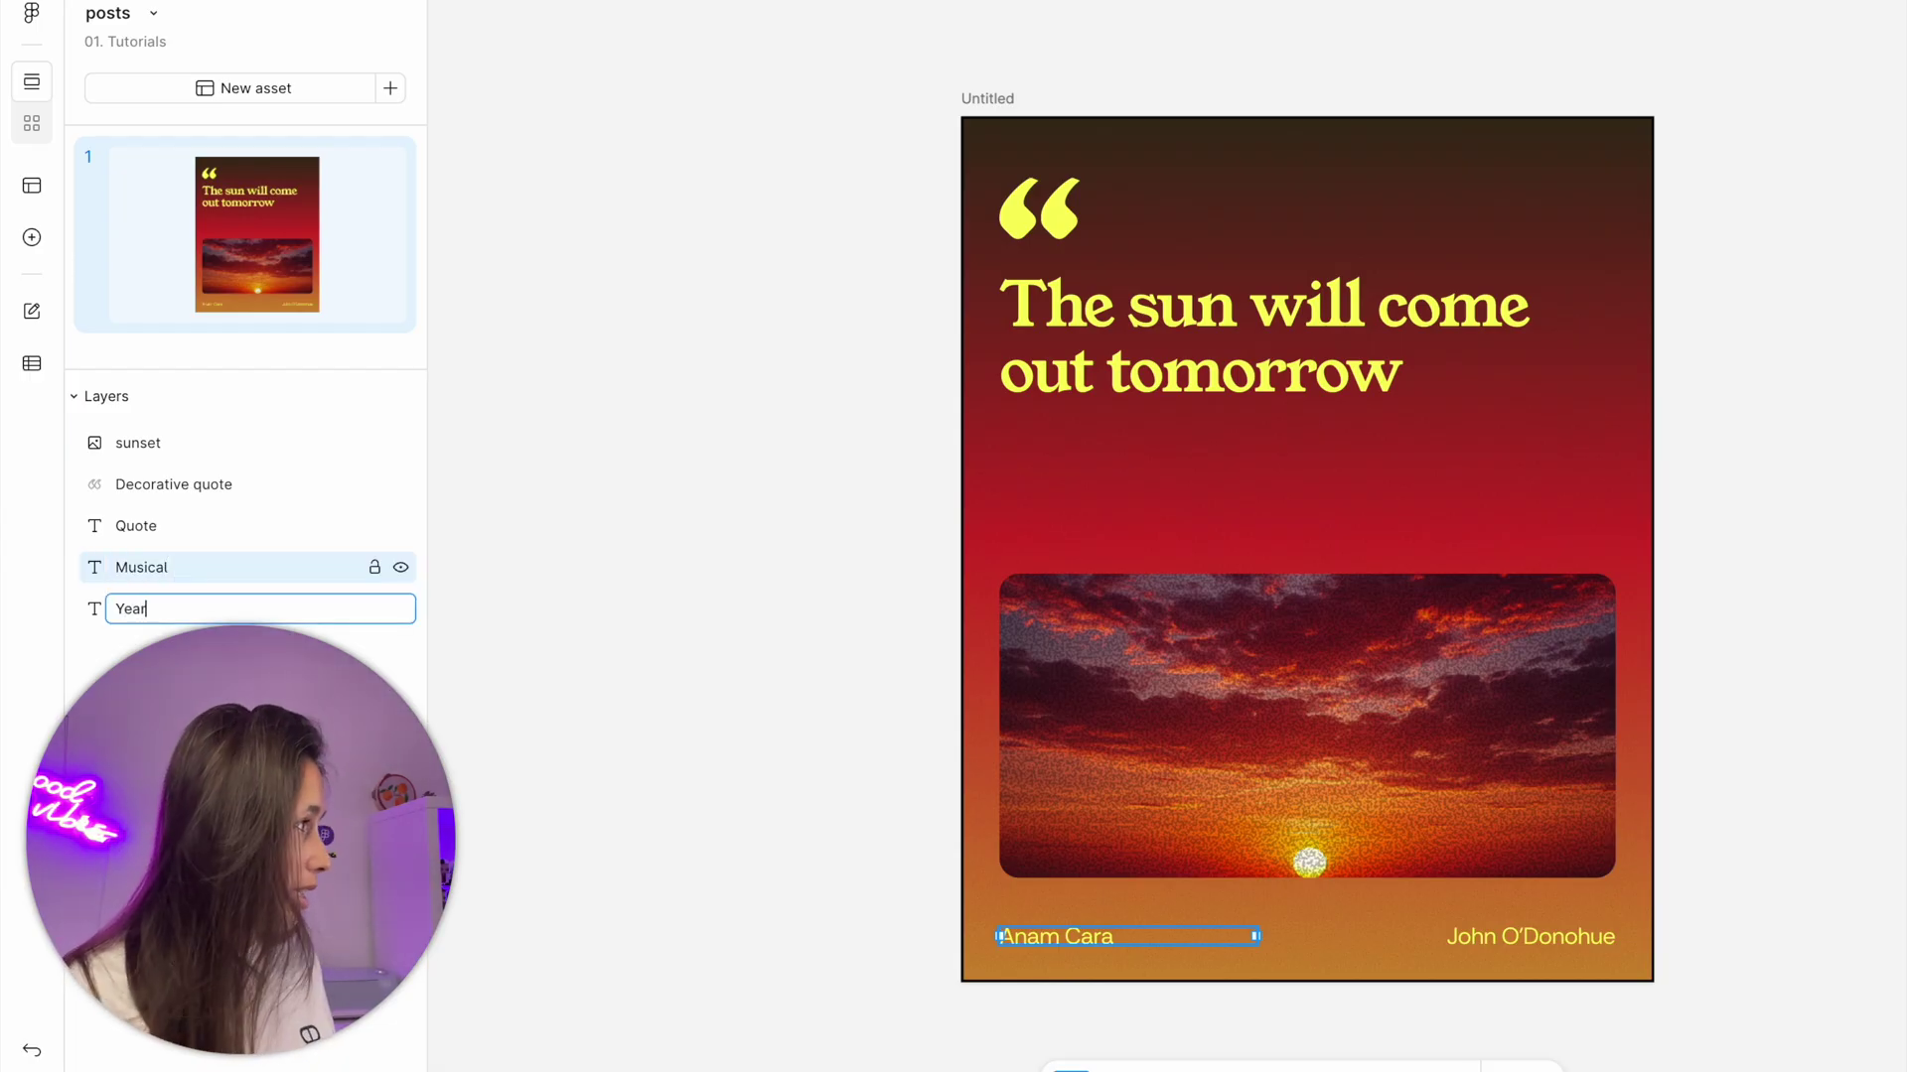
key(Return)
click(1541, 1038)
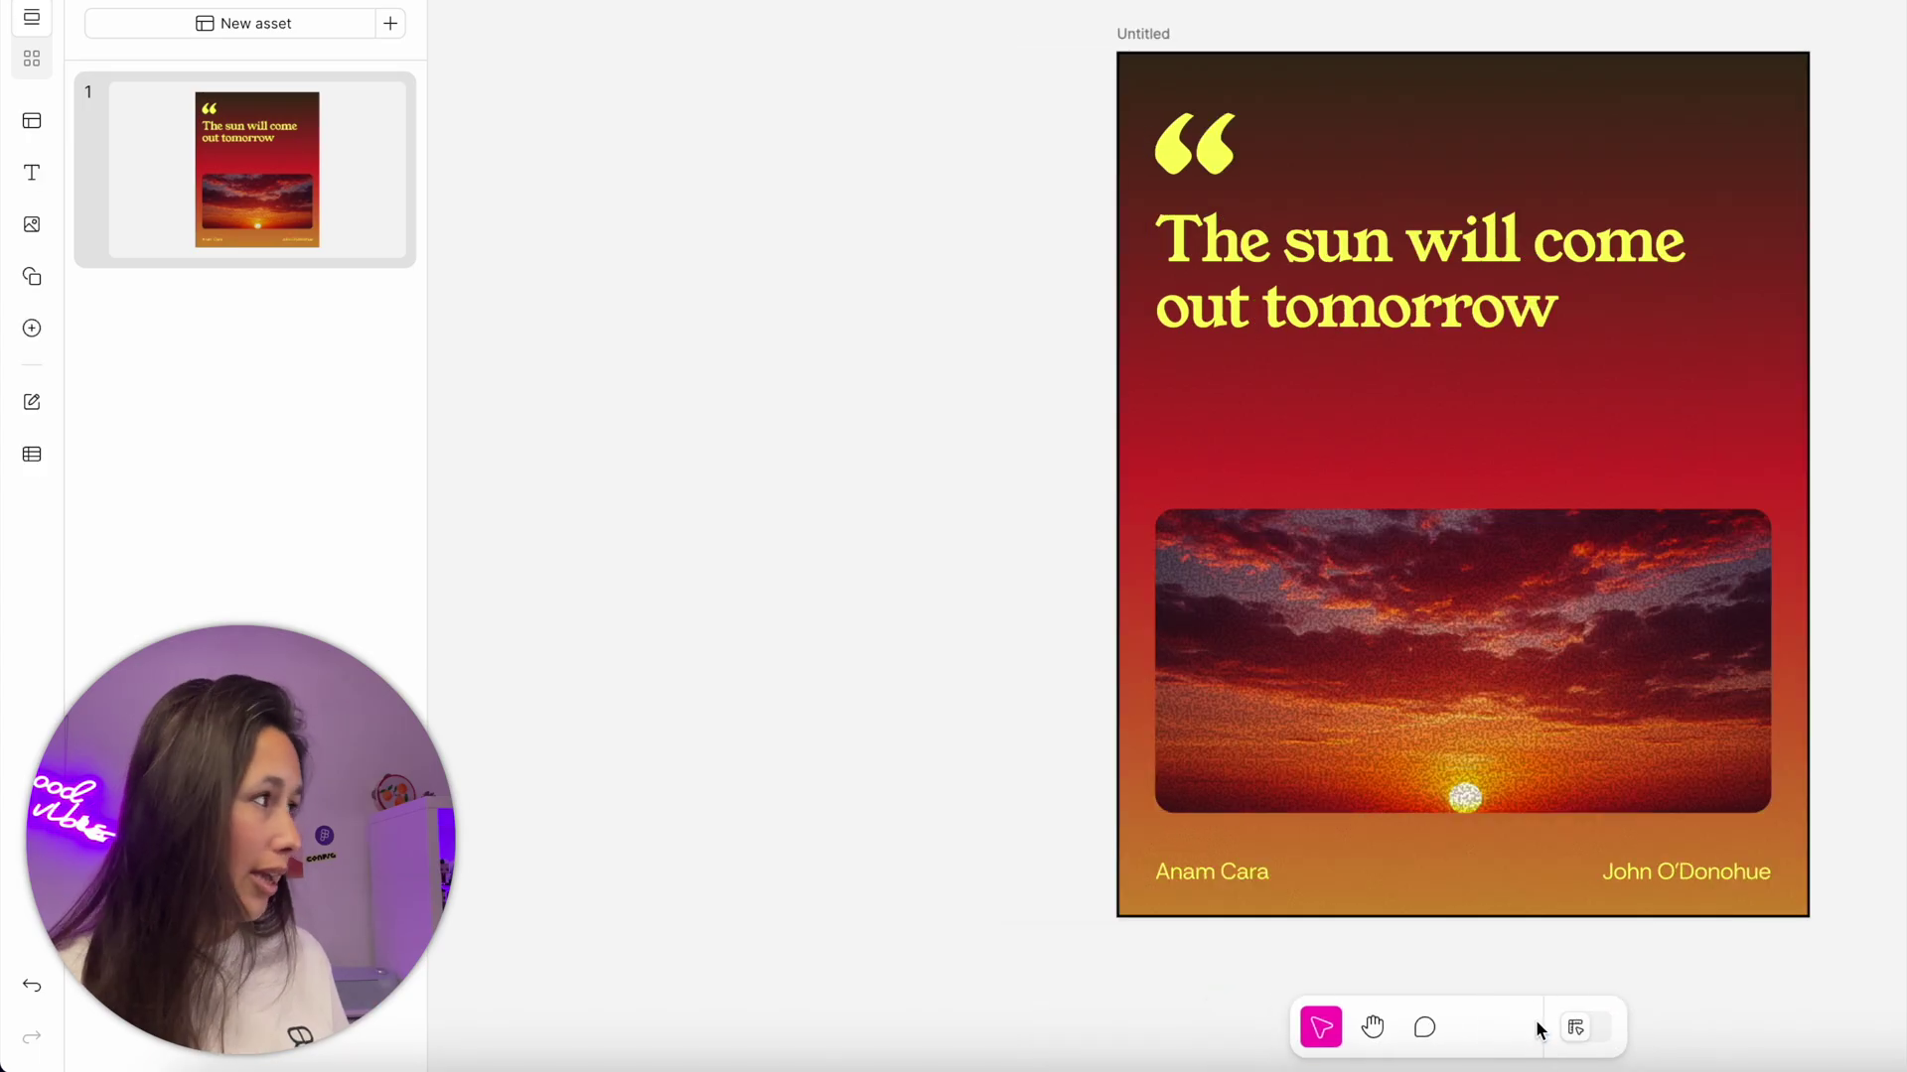
Change the Musical field from 'Anam Cara' to 'Annie' and select the Year value.
click(32, 402)
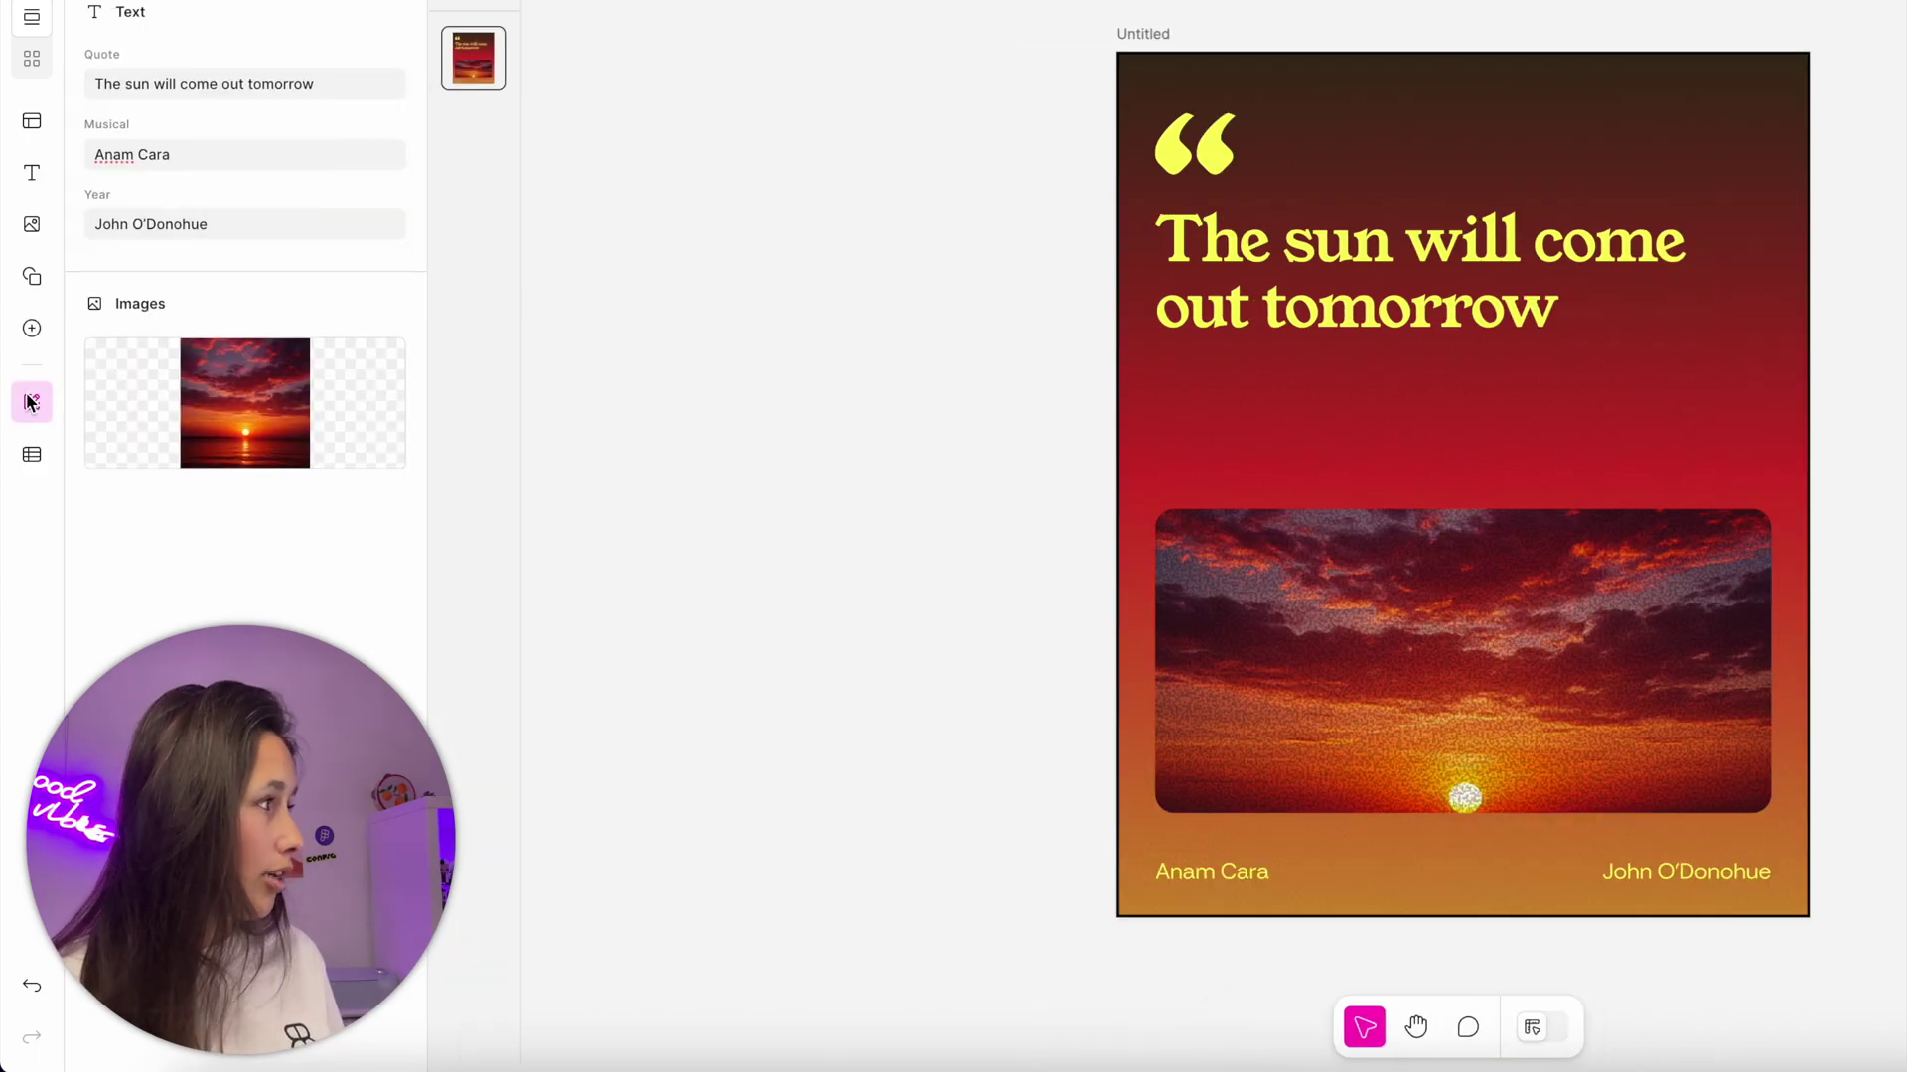
triple_click(116, 153)
text(Anni)
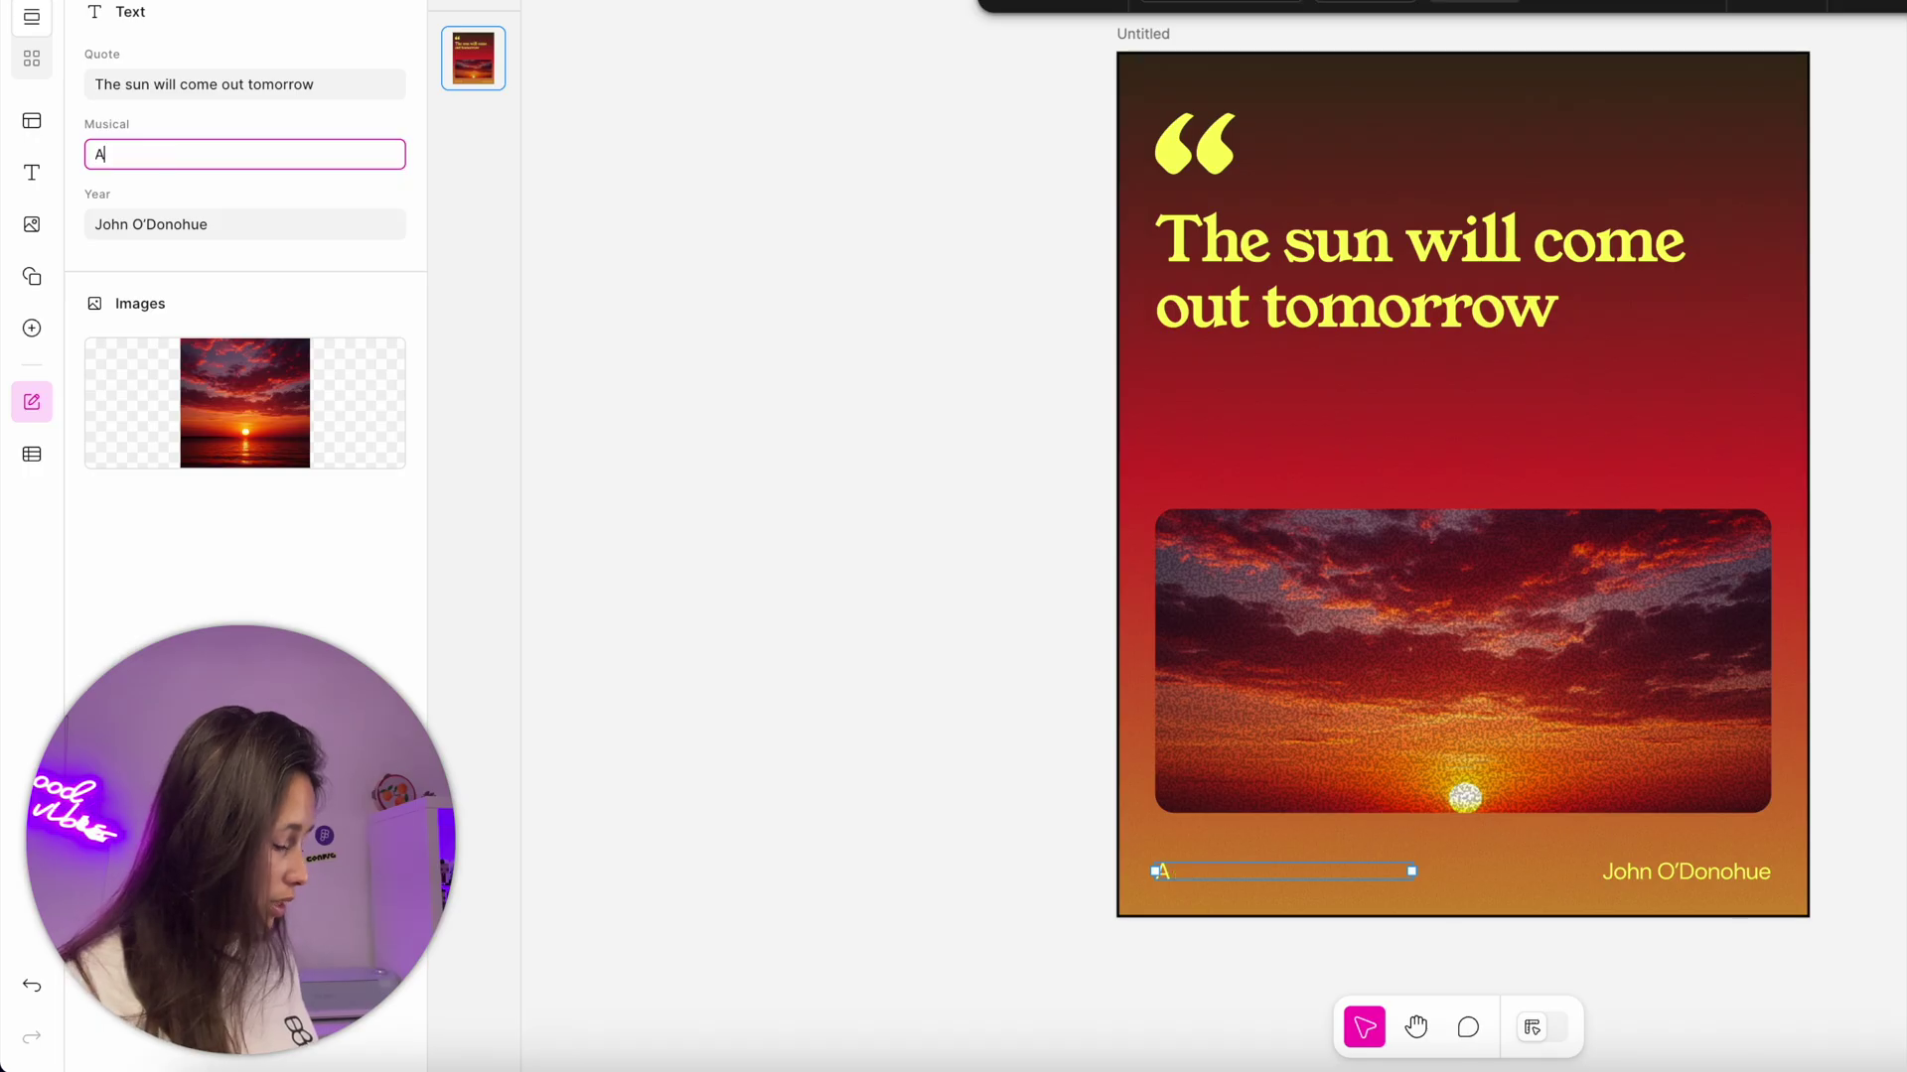
text(e)
triple_click(278, 215)
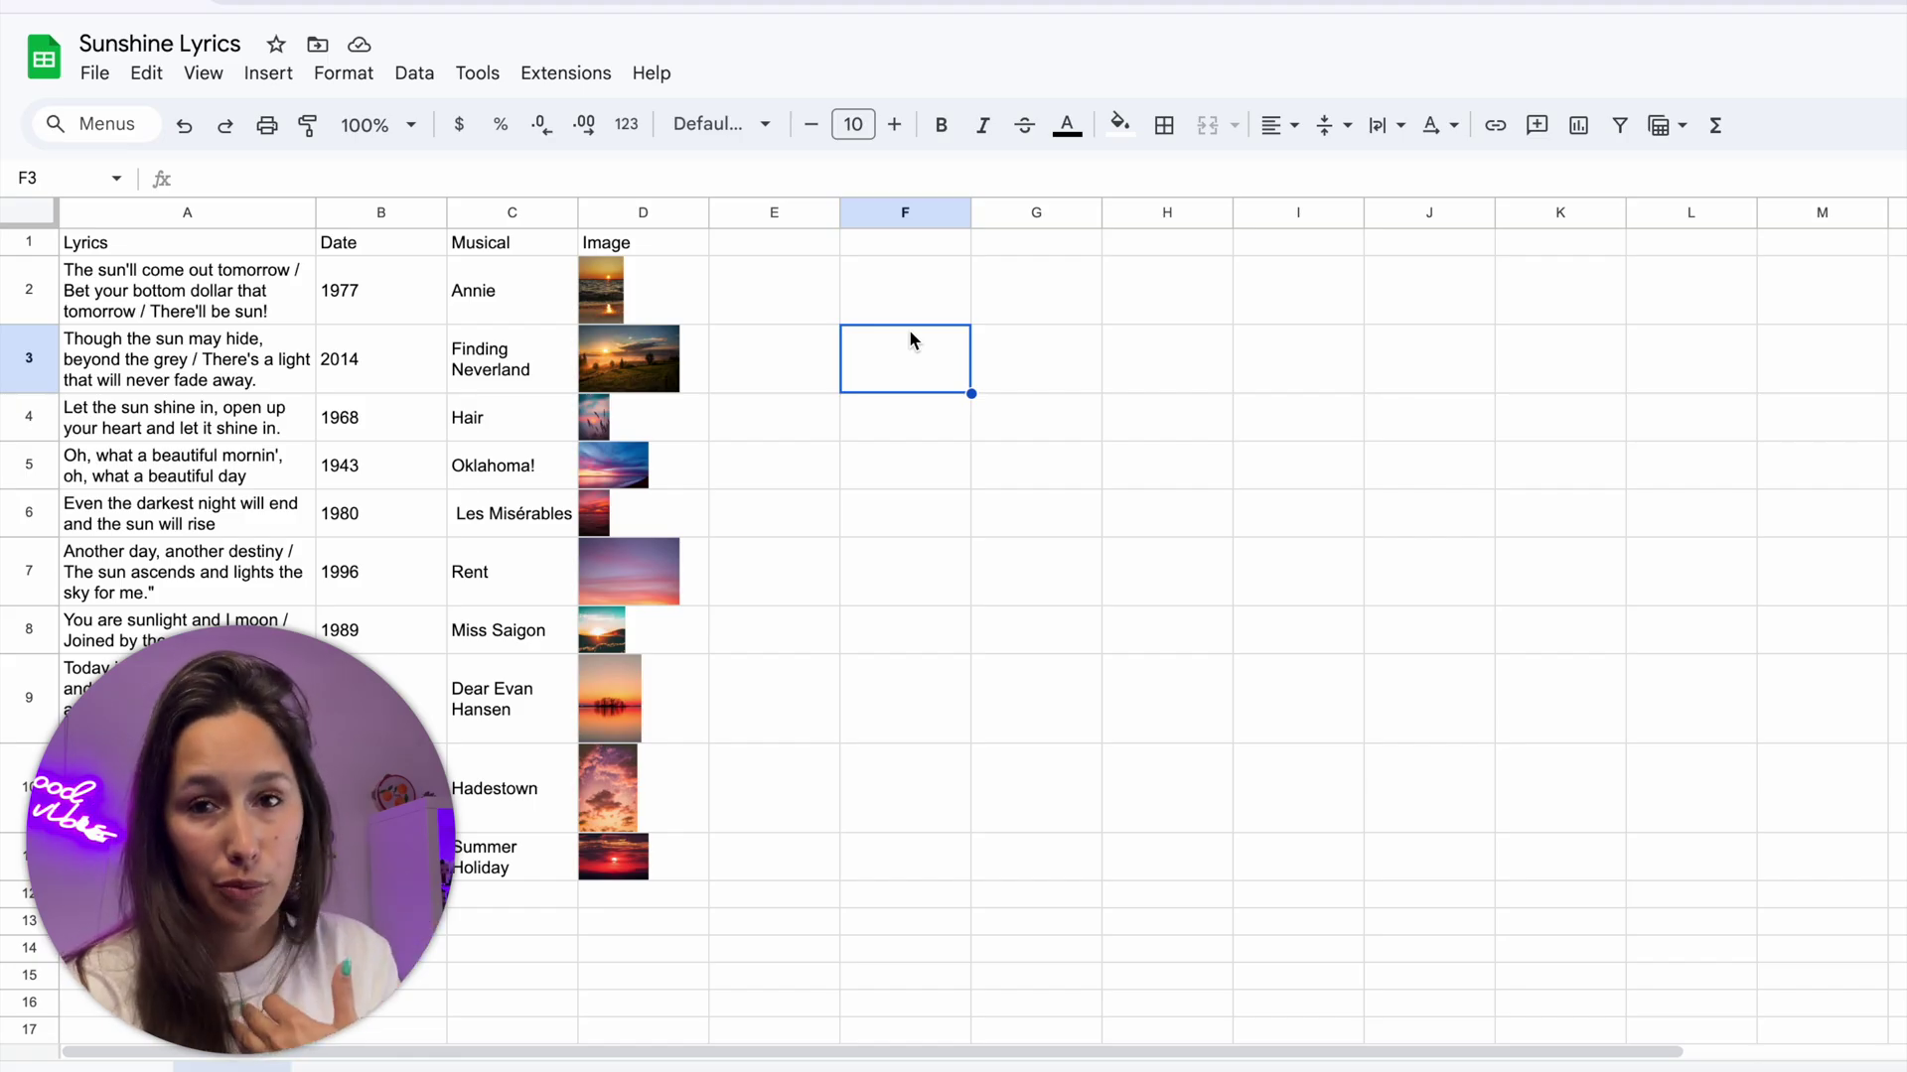
key(Down)
key(Down)
key(Right)
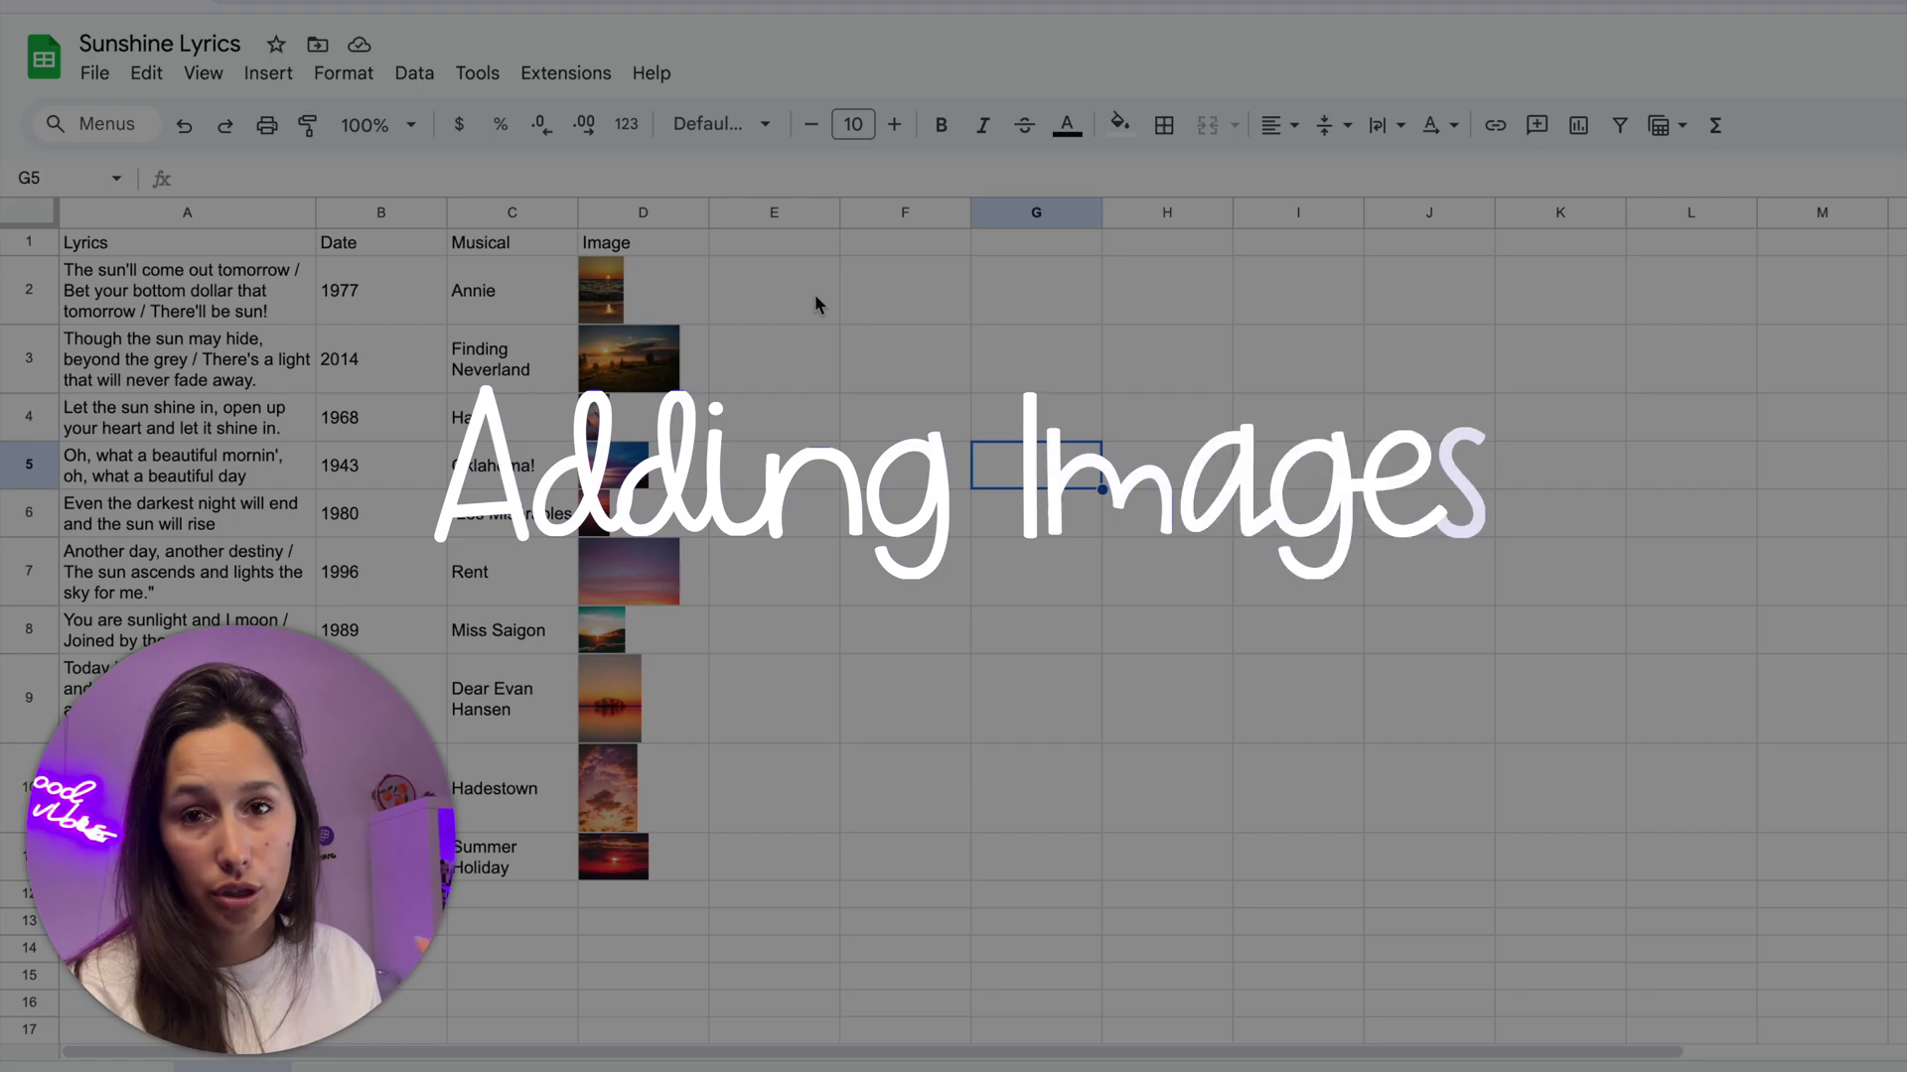
click(816, 303)
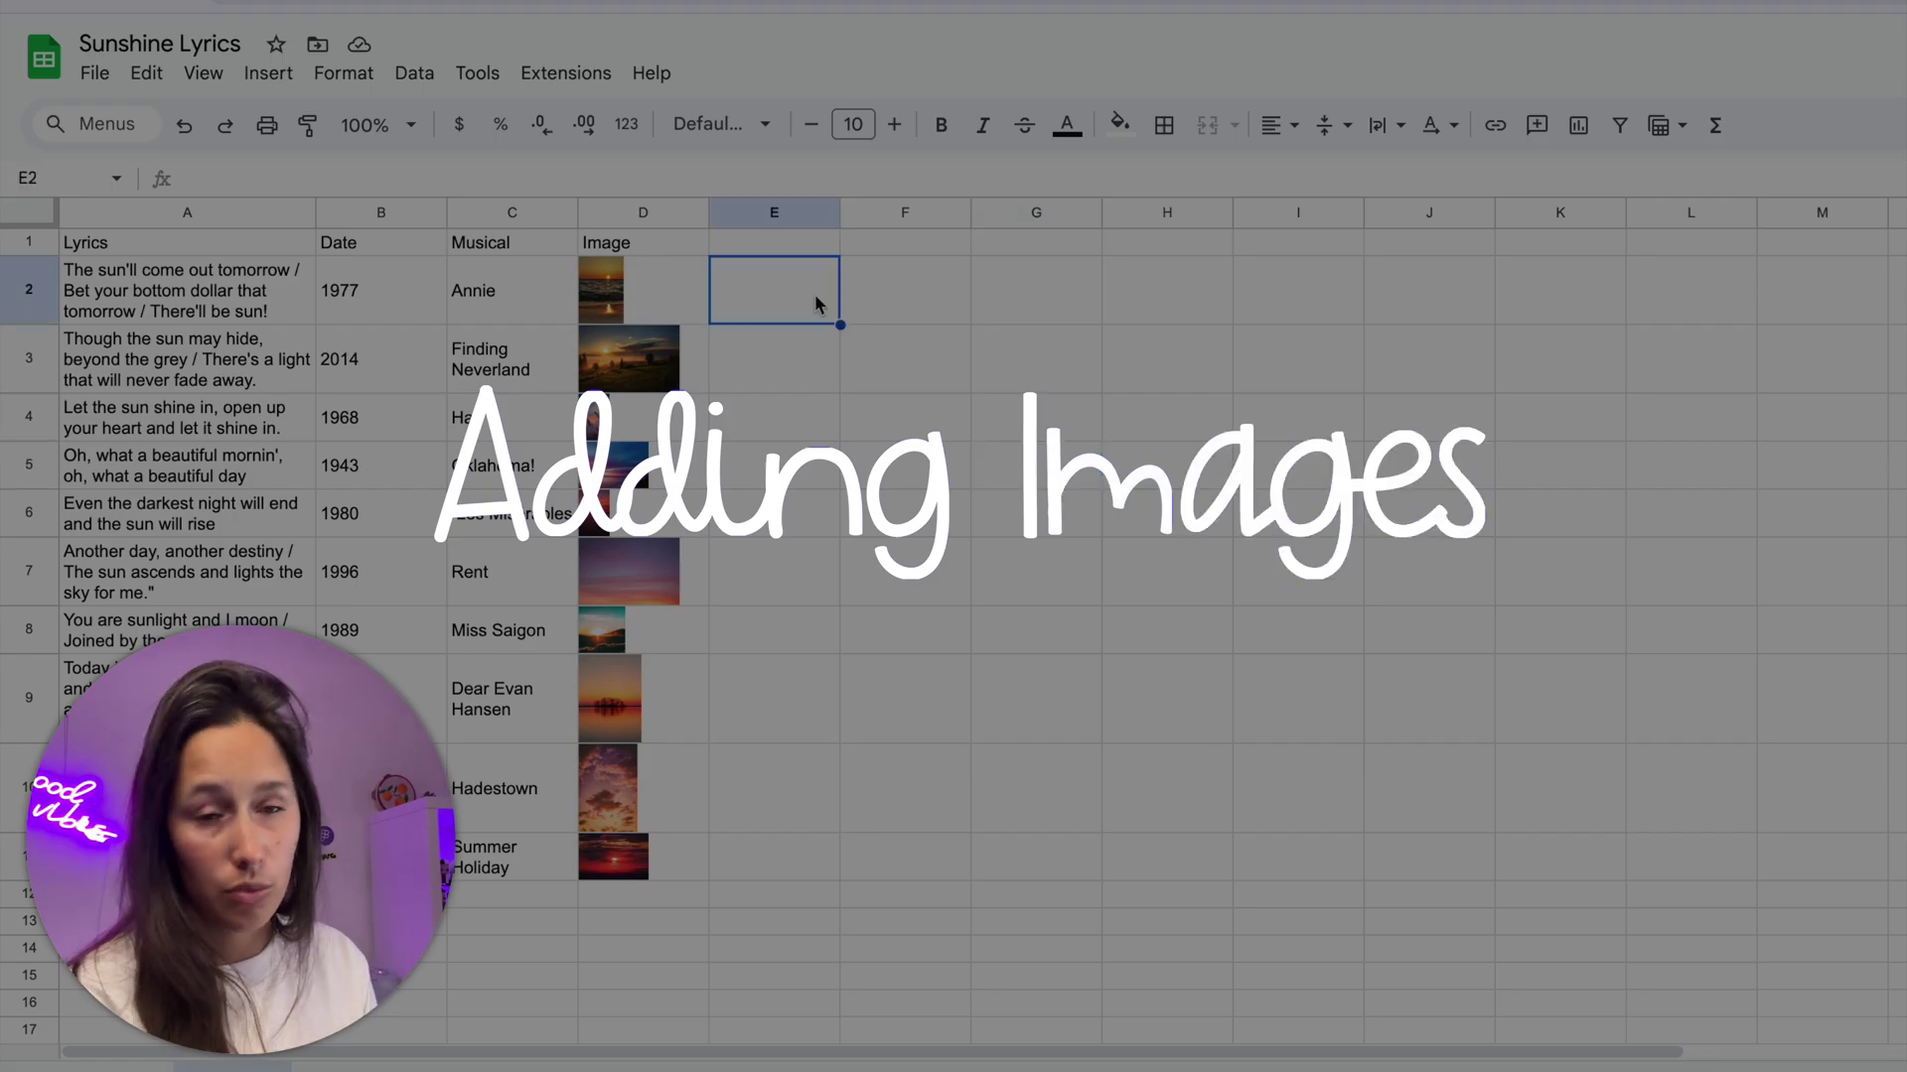
click(268, 75)
mouse_move(536, 466)
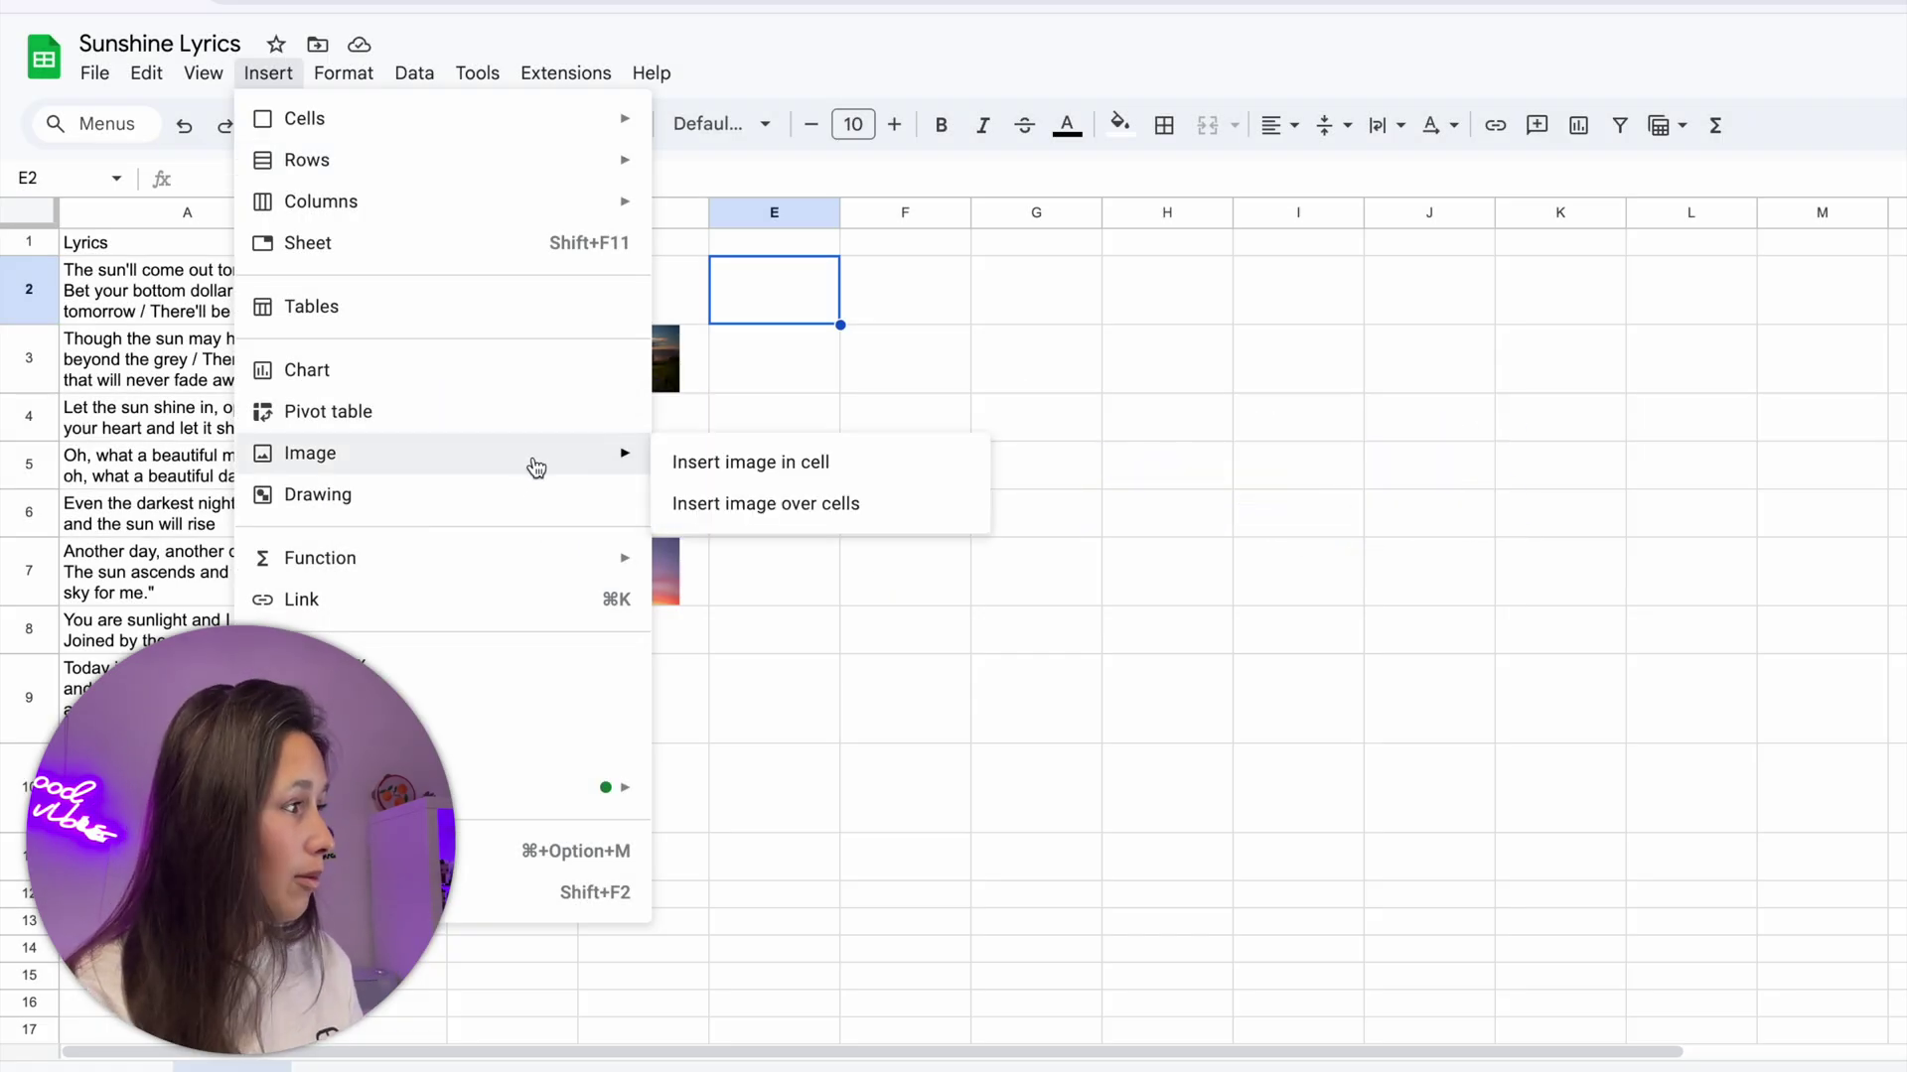
click(777, 465)
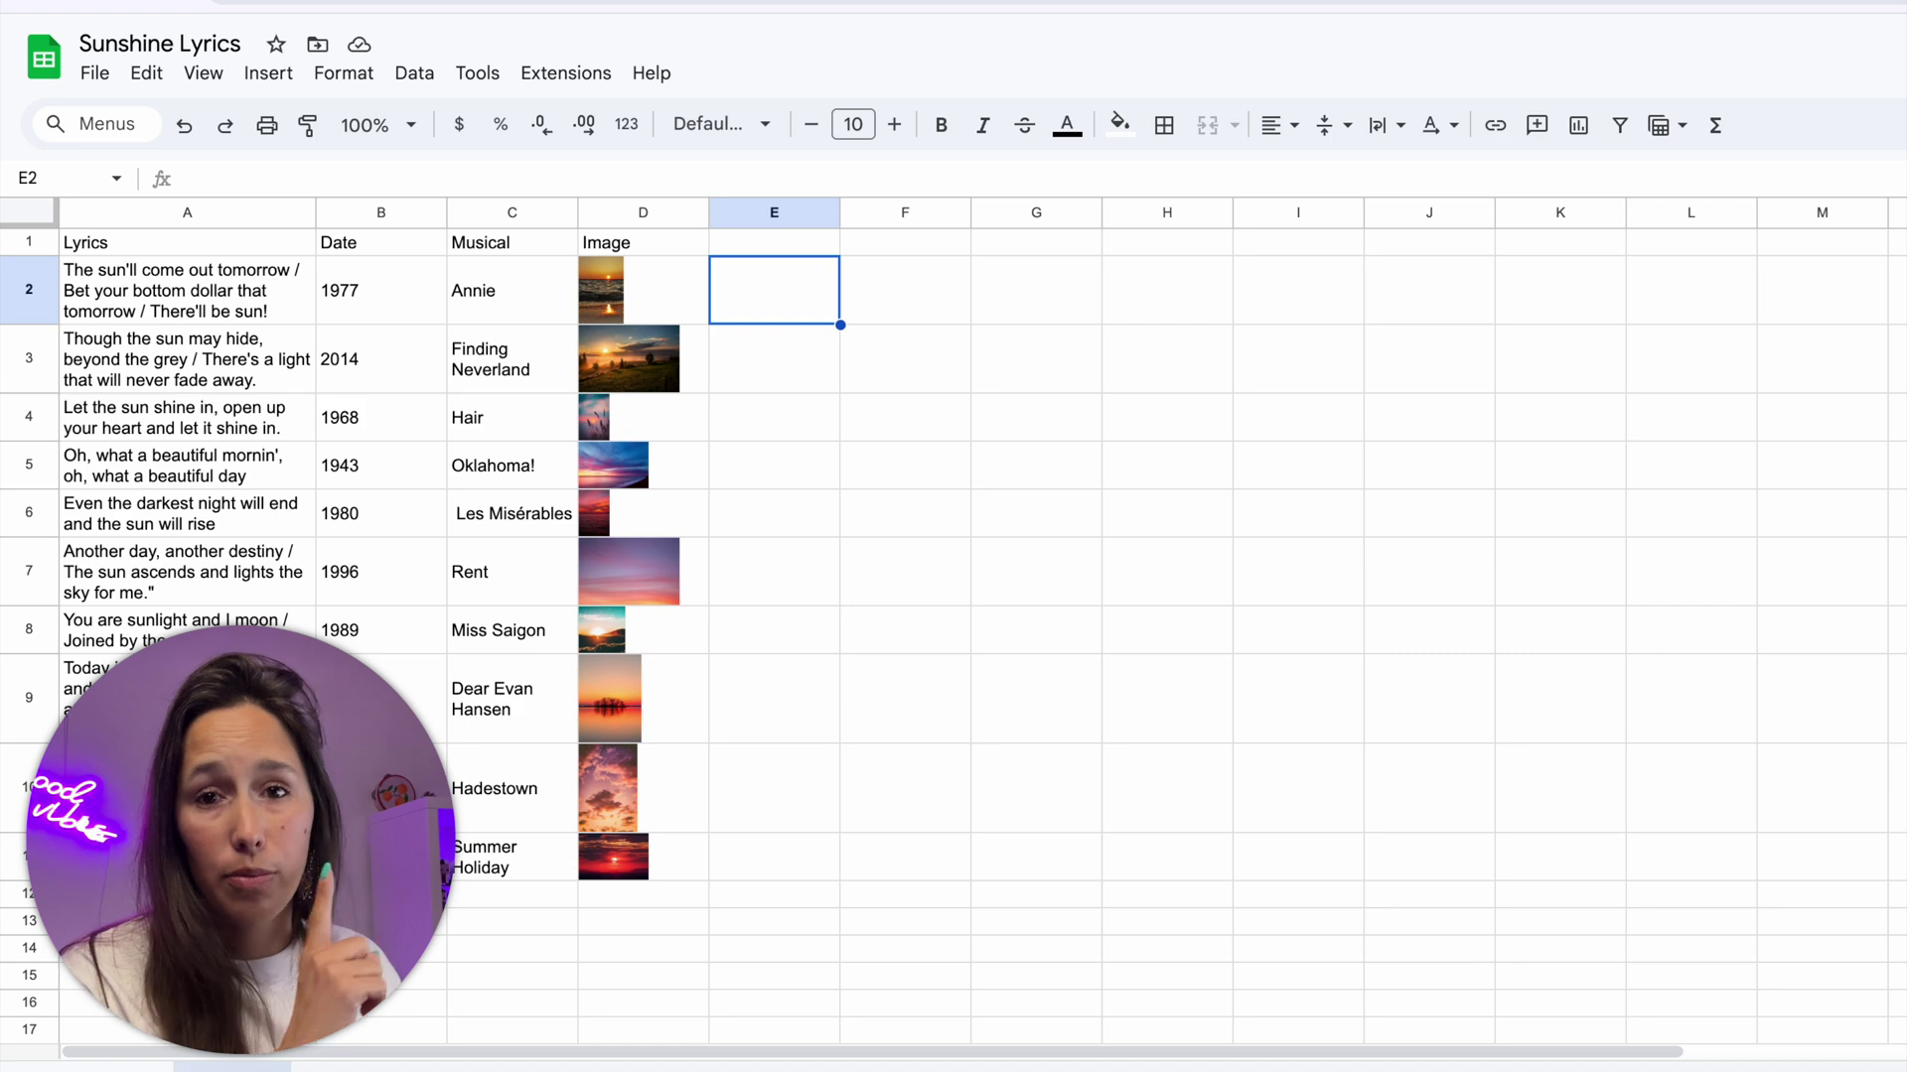
click(1461, 427)
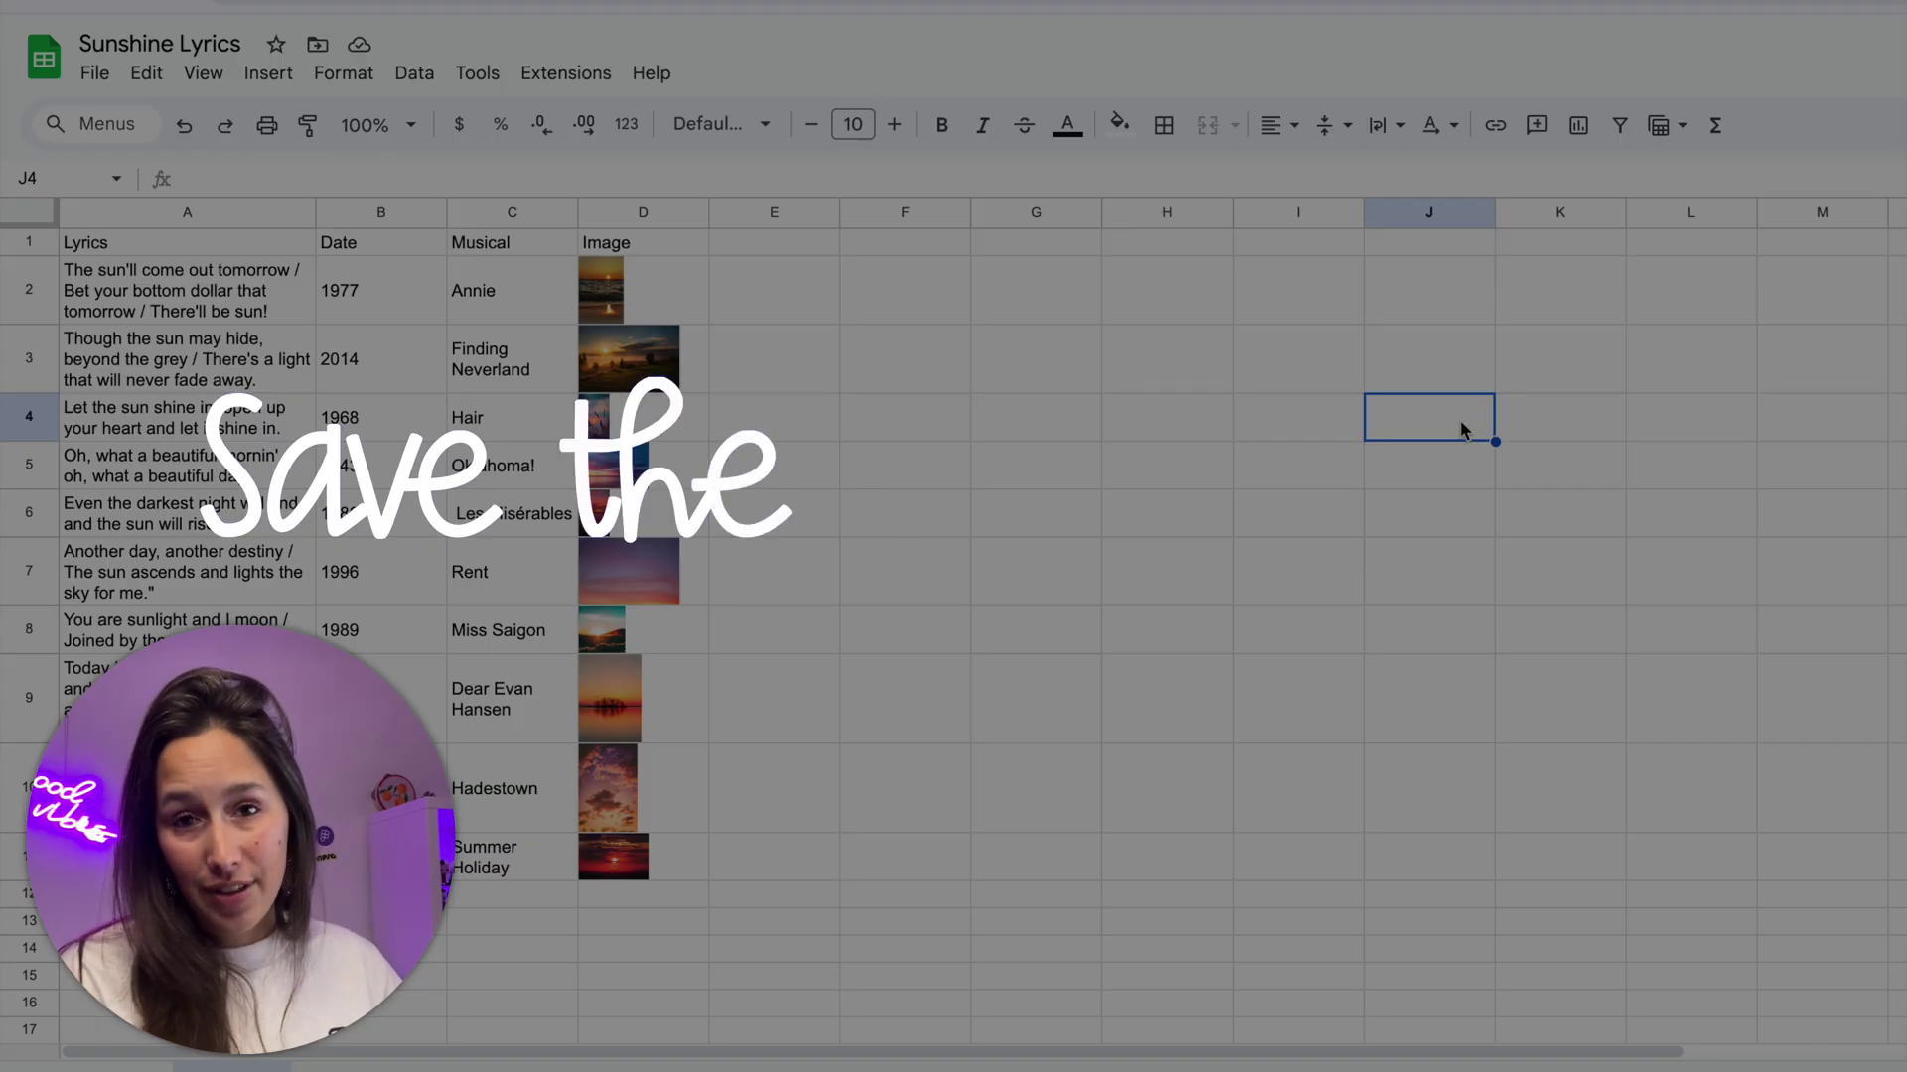
Download the Sunshine Lyrics sheet in Microsoft Excel (.xlsx) format.
click(956, 531)
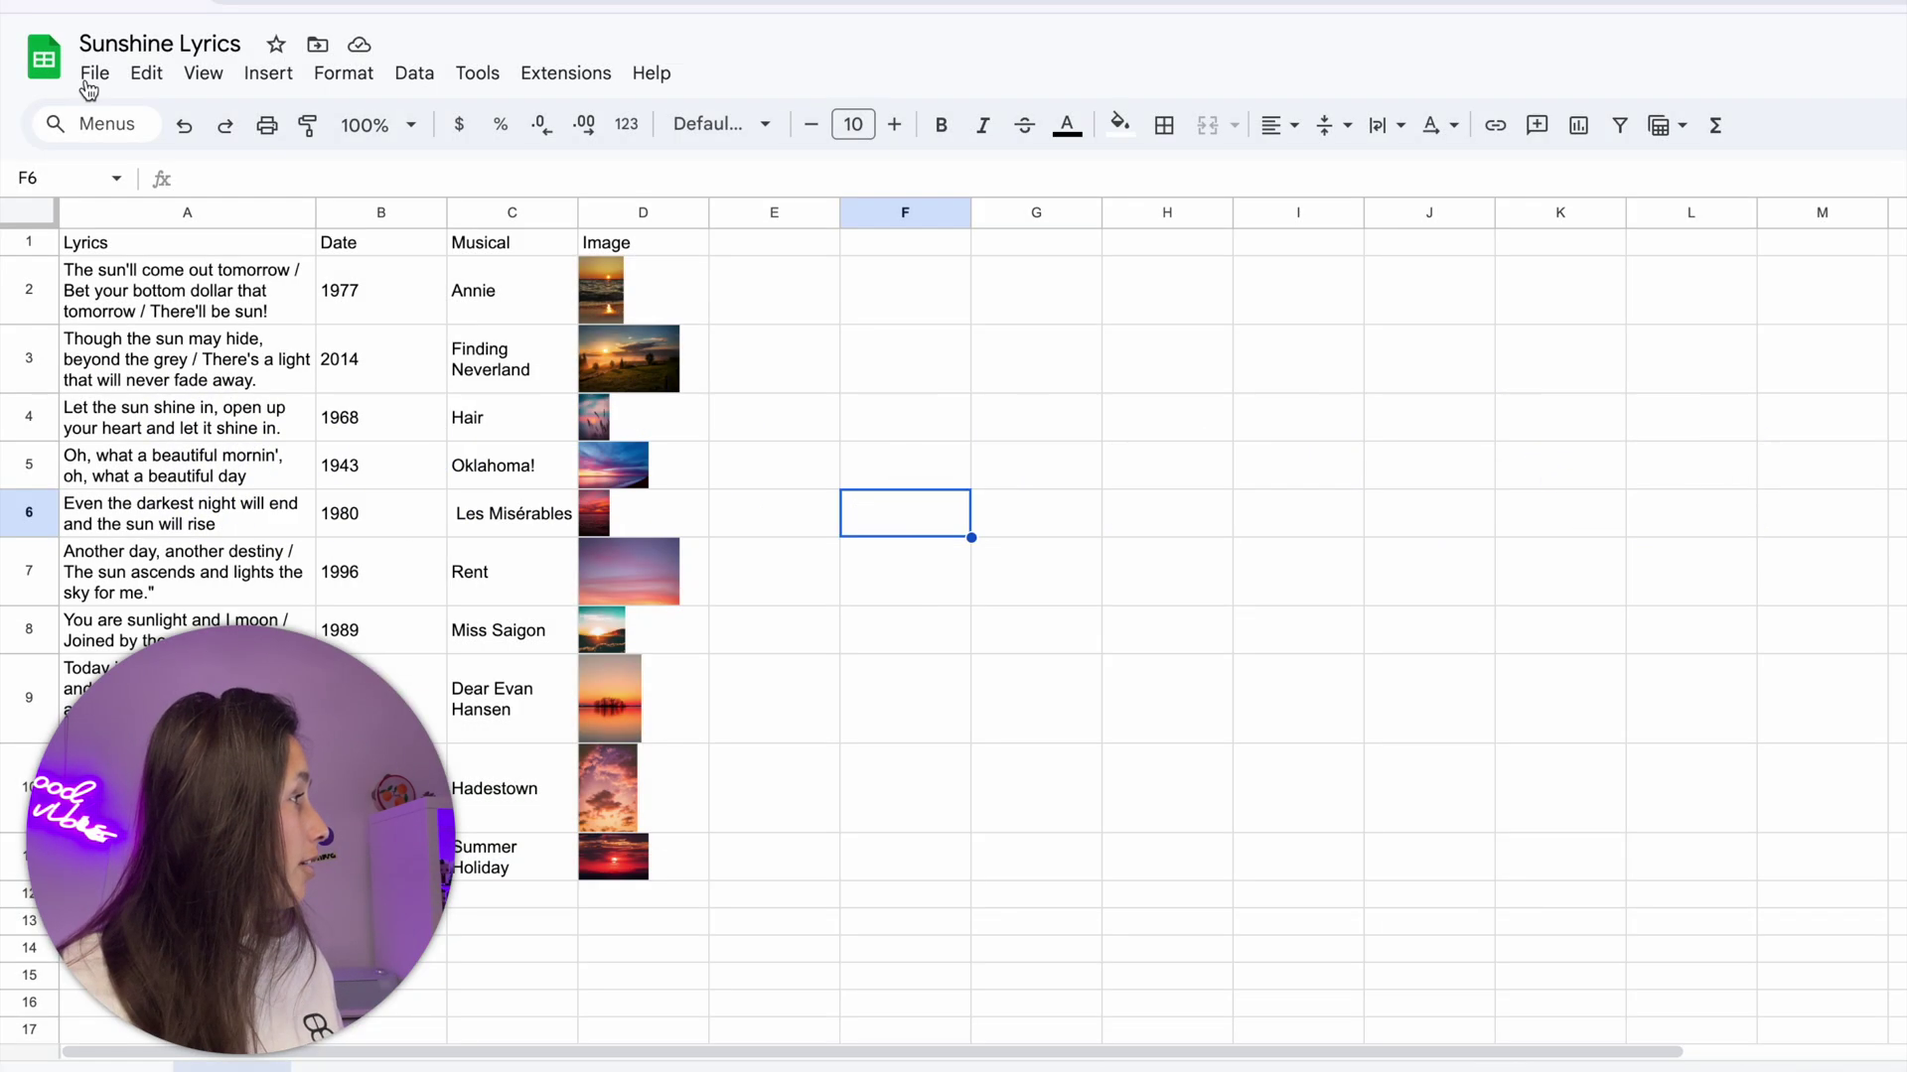
click(95, 72)
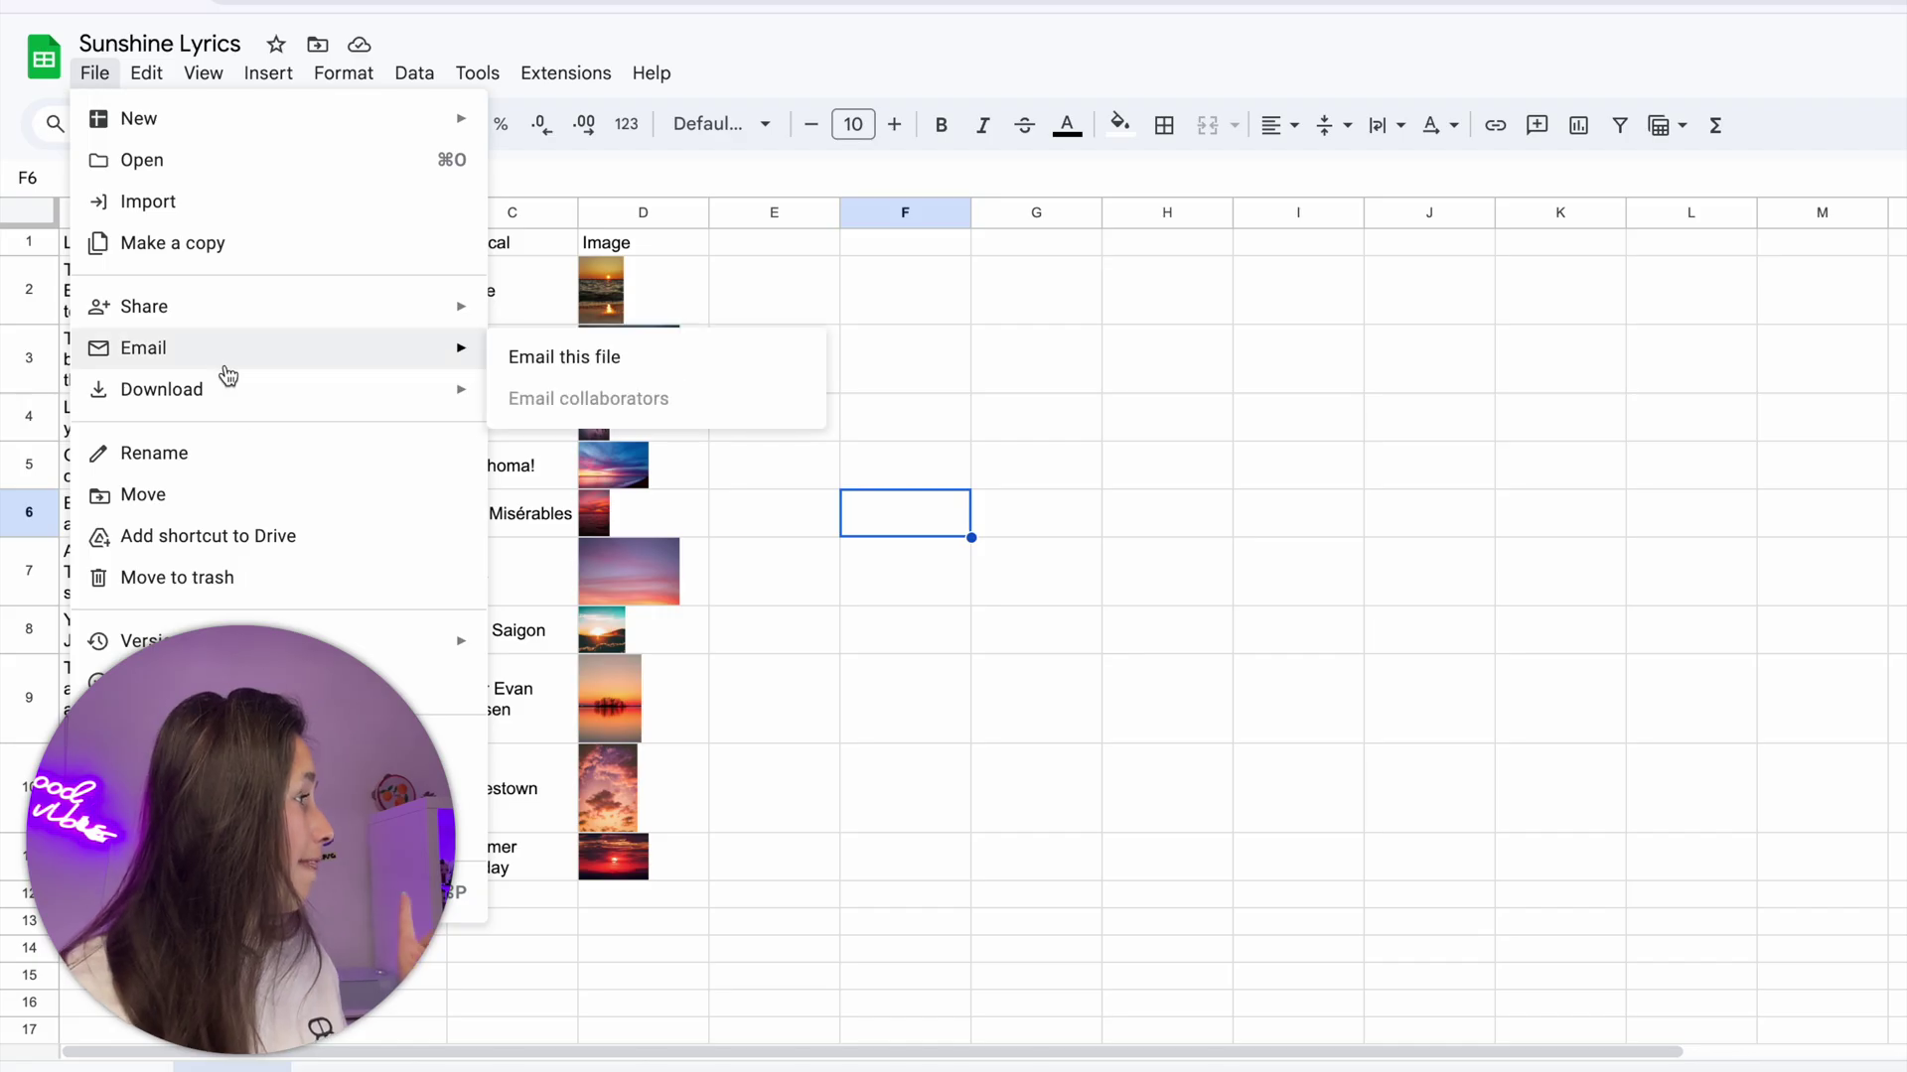
mouse_move(264, 387)
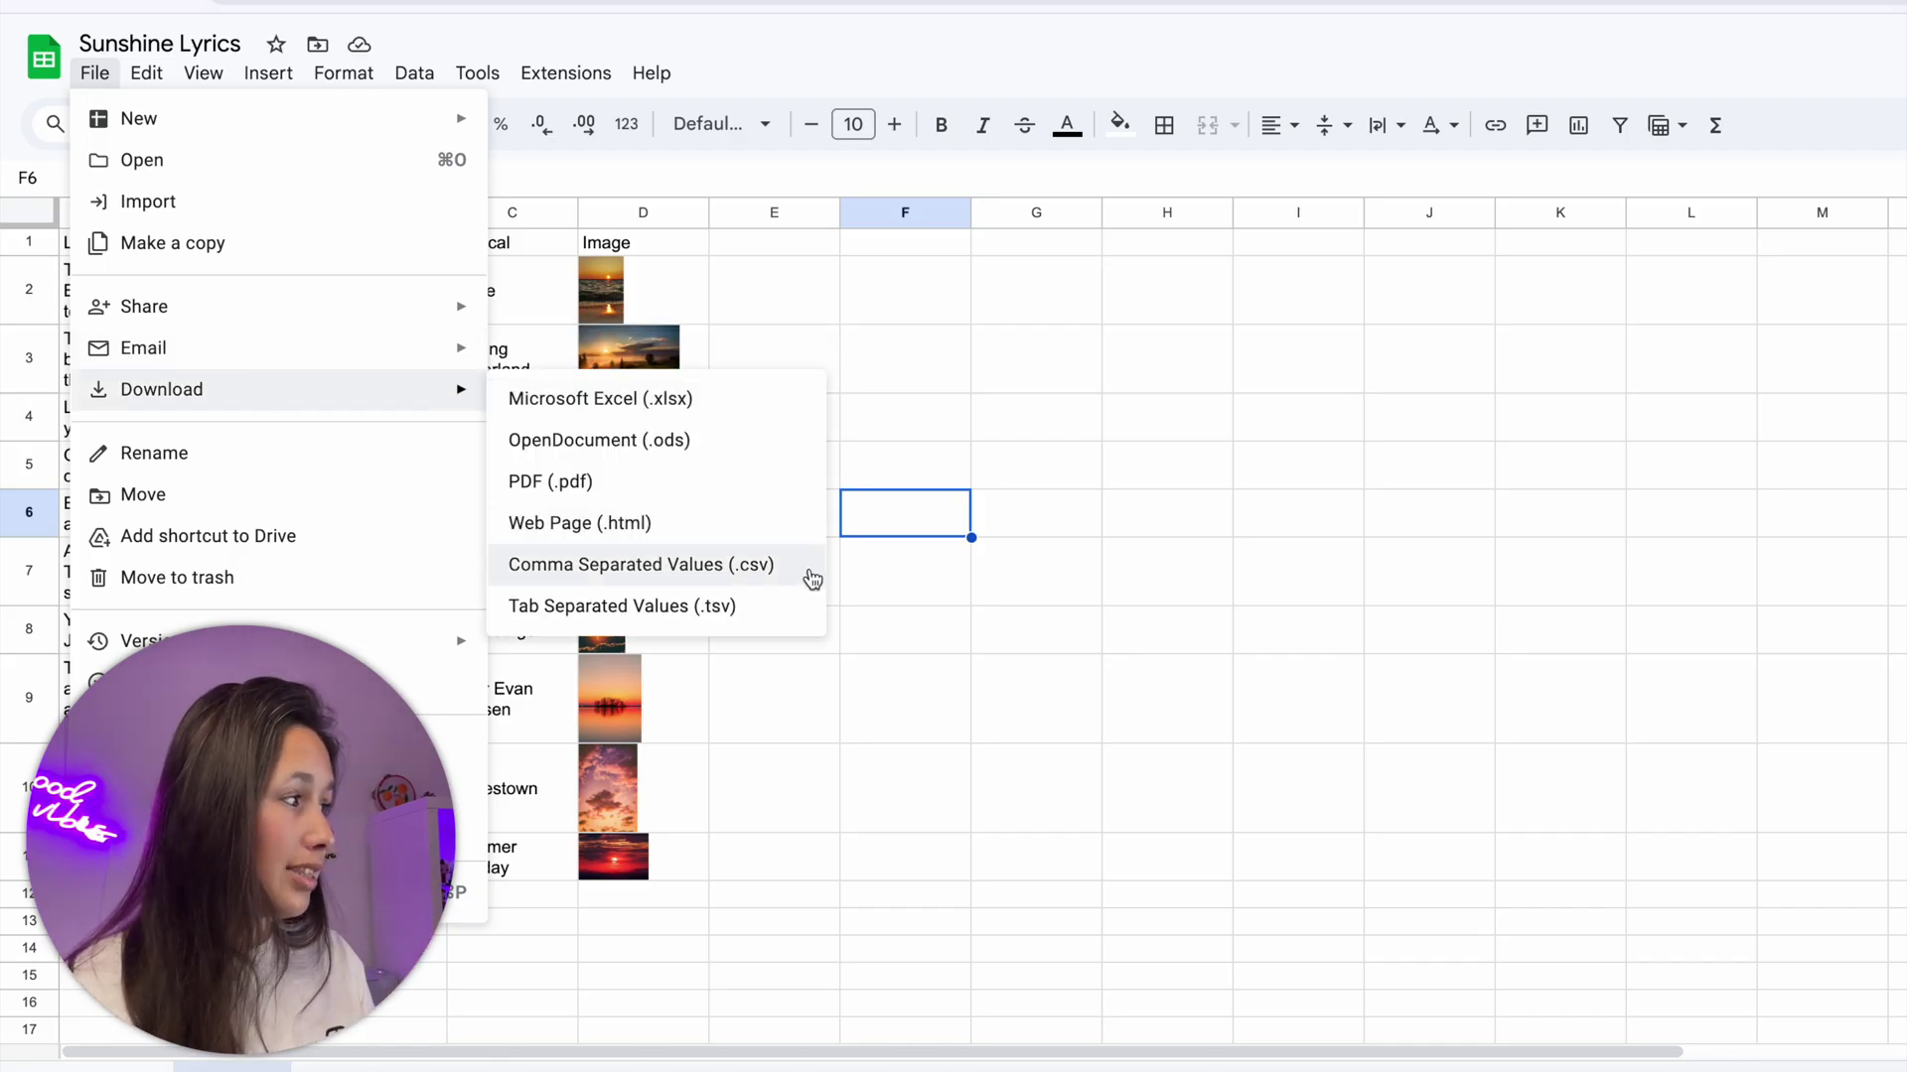
click(703, 407)
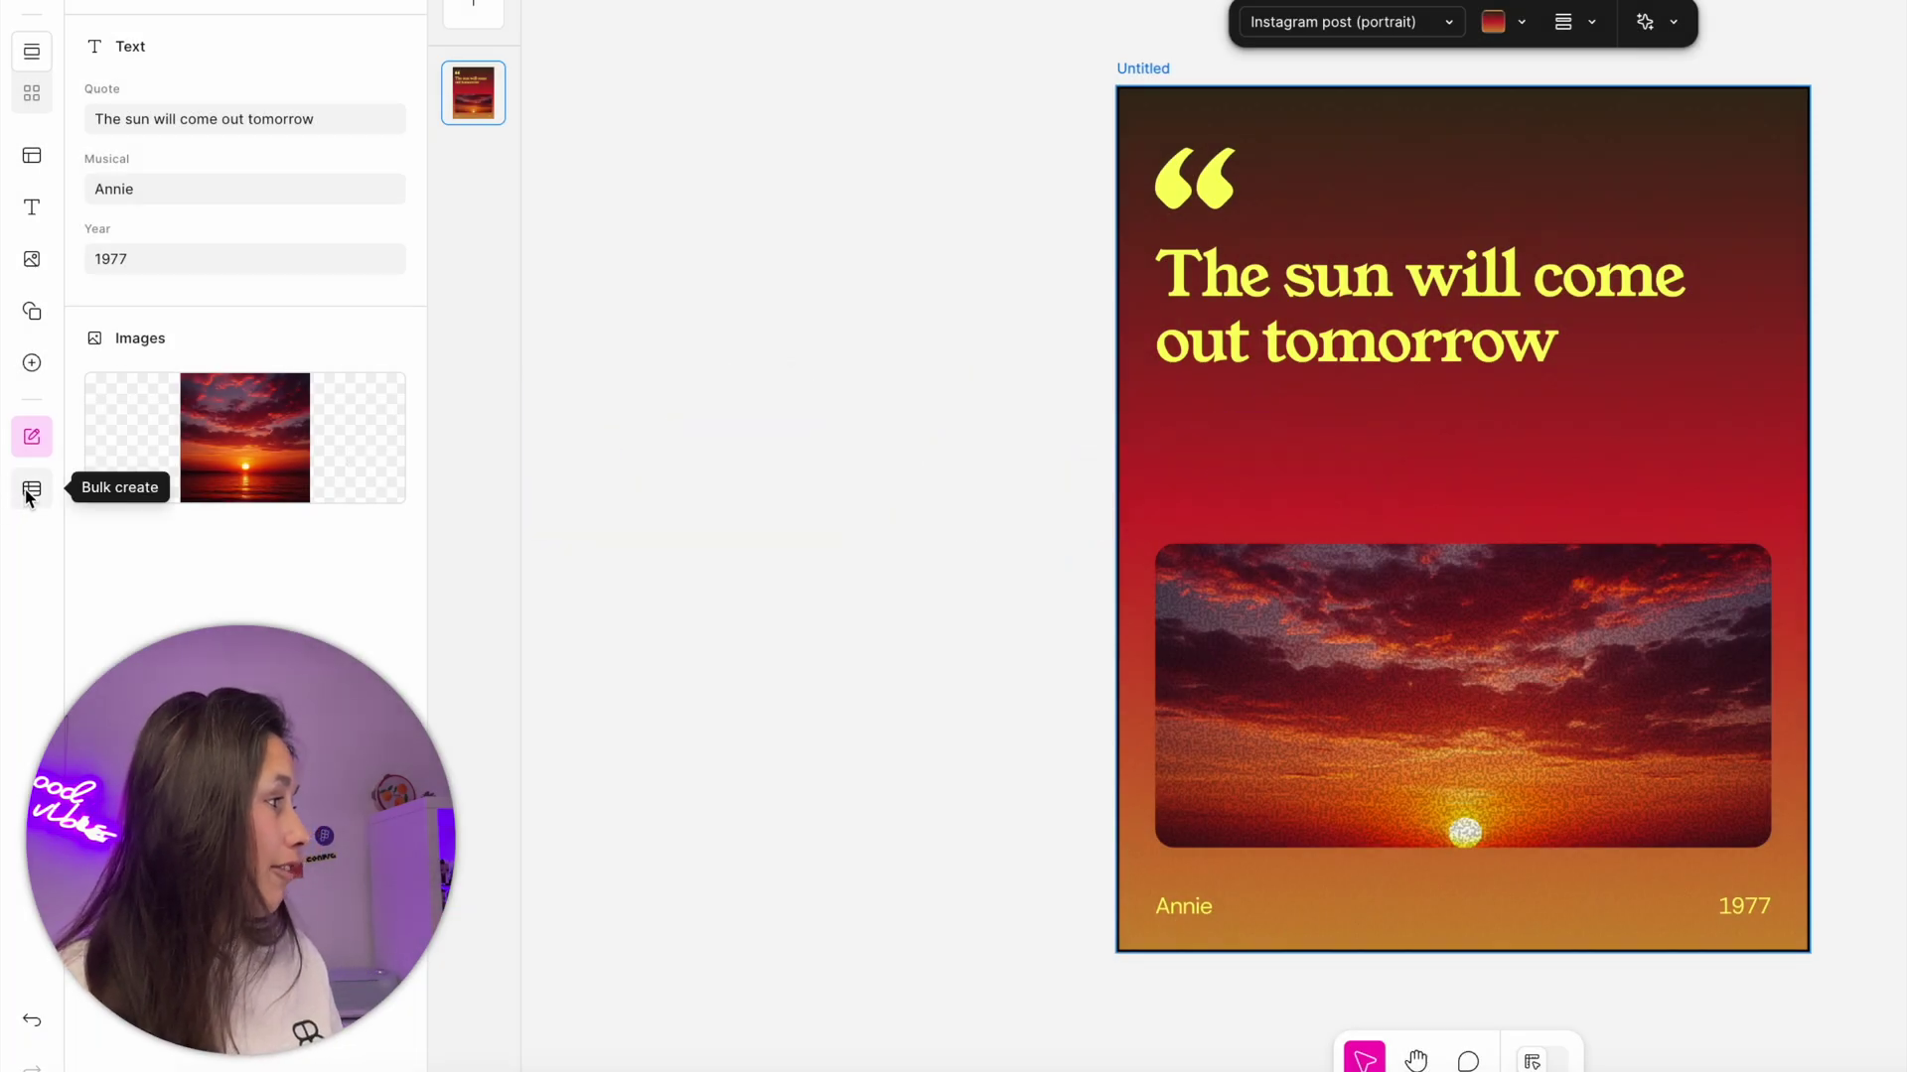
Upload Sunshine Lyrics.xlsx as the Bulk create data source.
click(30, 494)
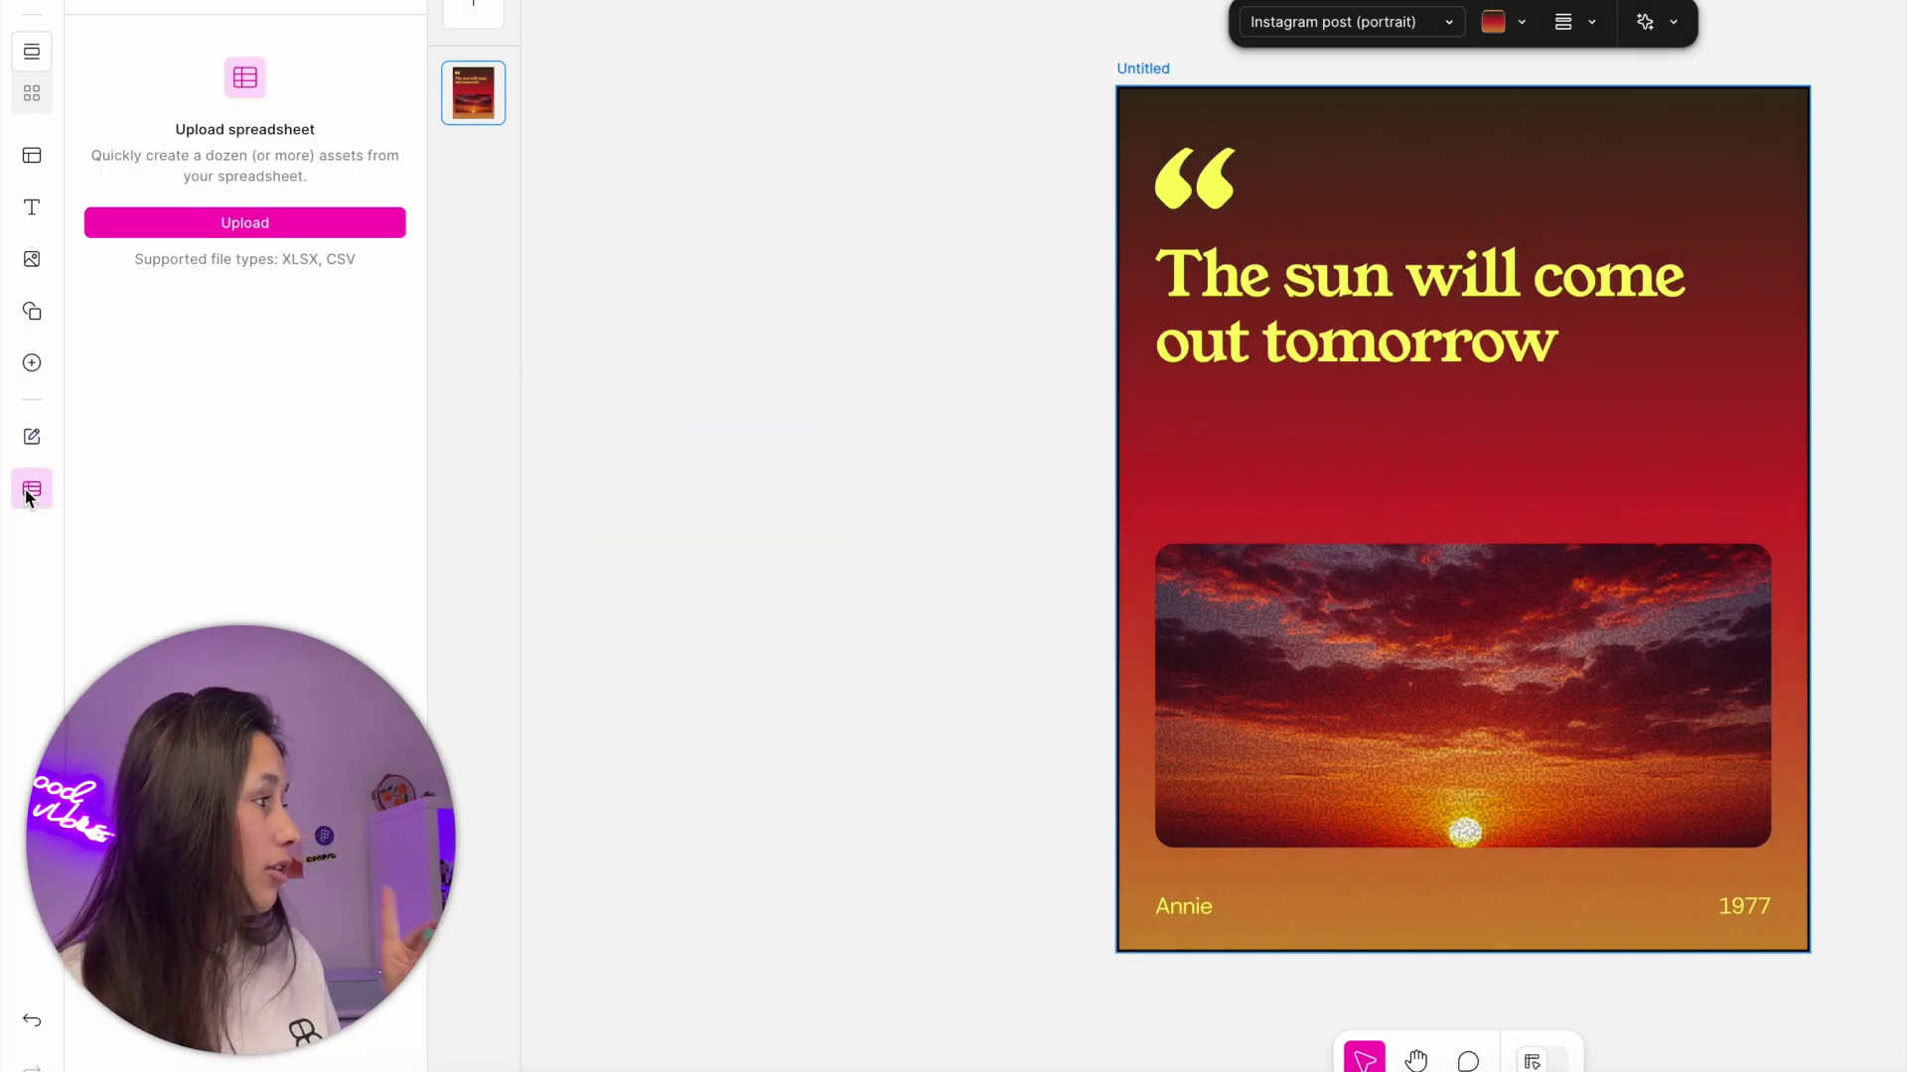
click(371, 228)
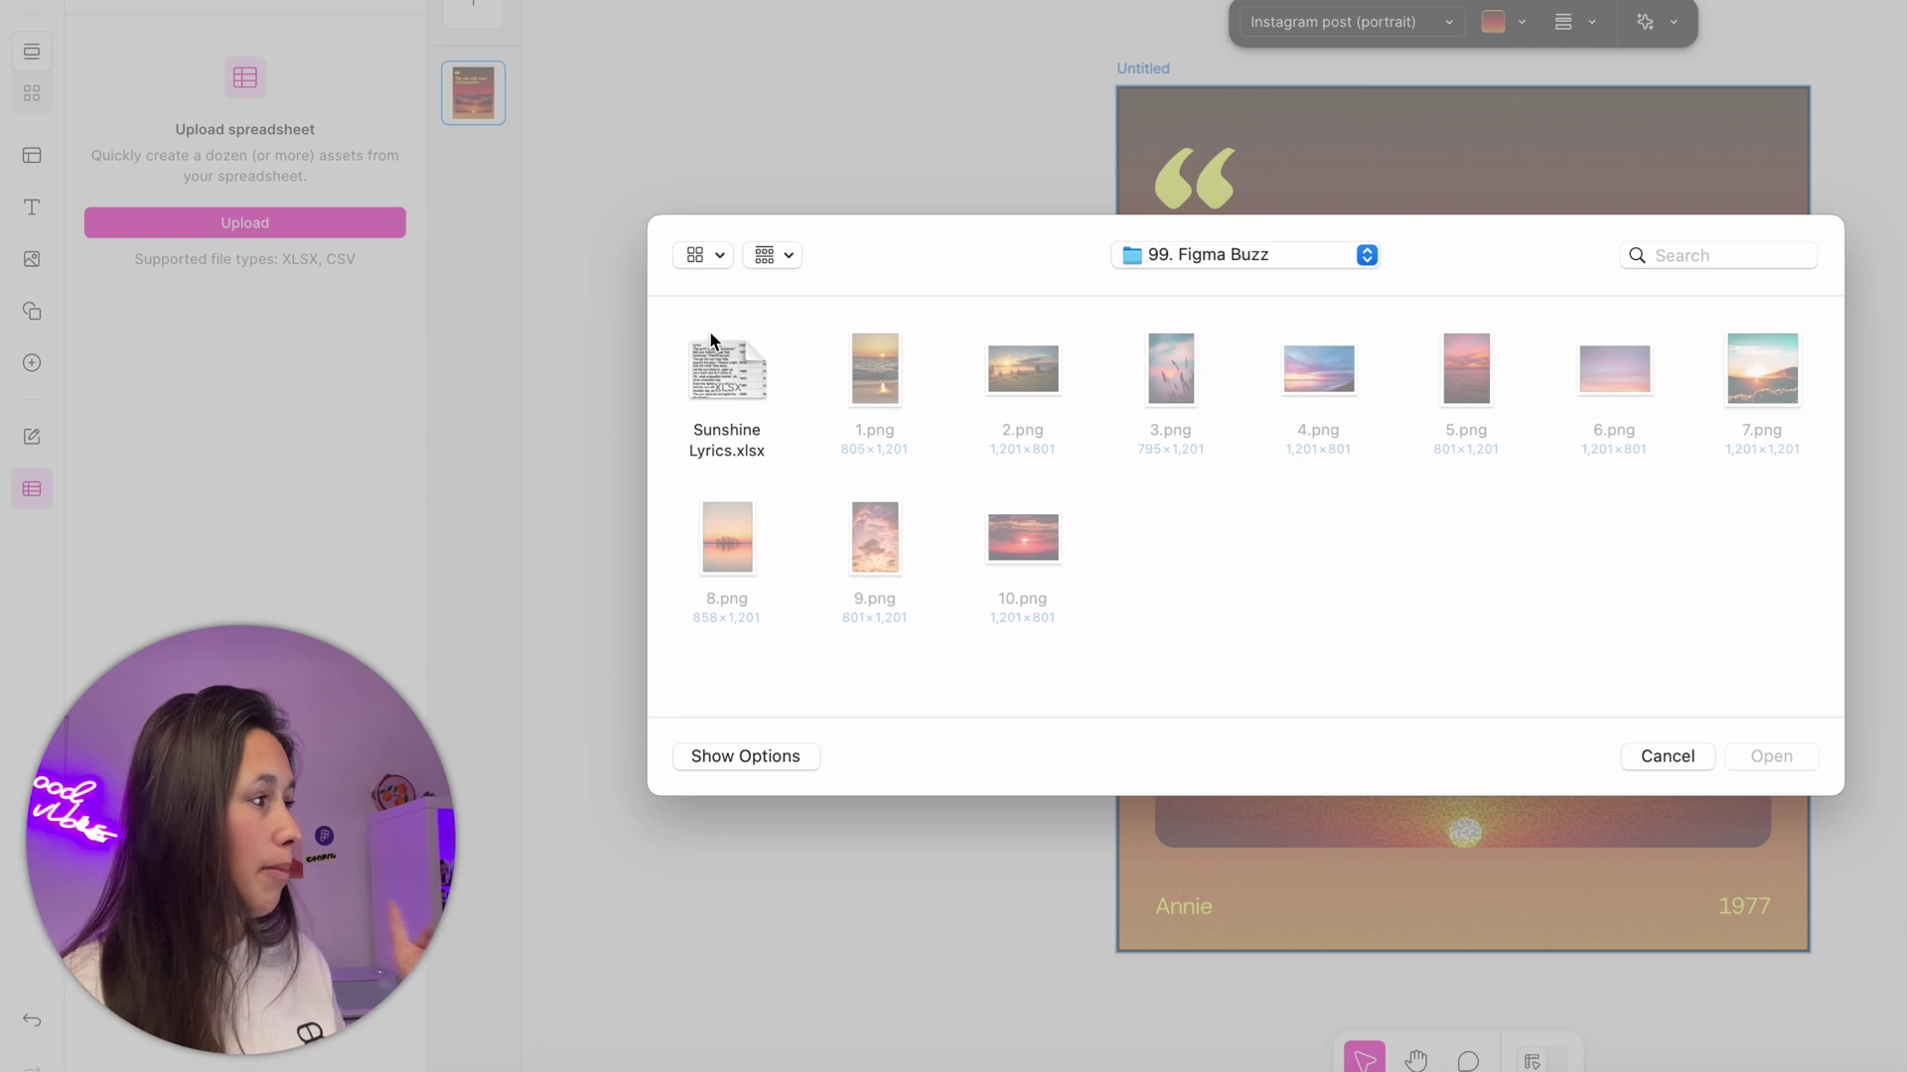
click(724, 364)
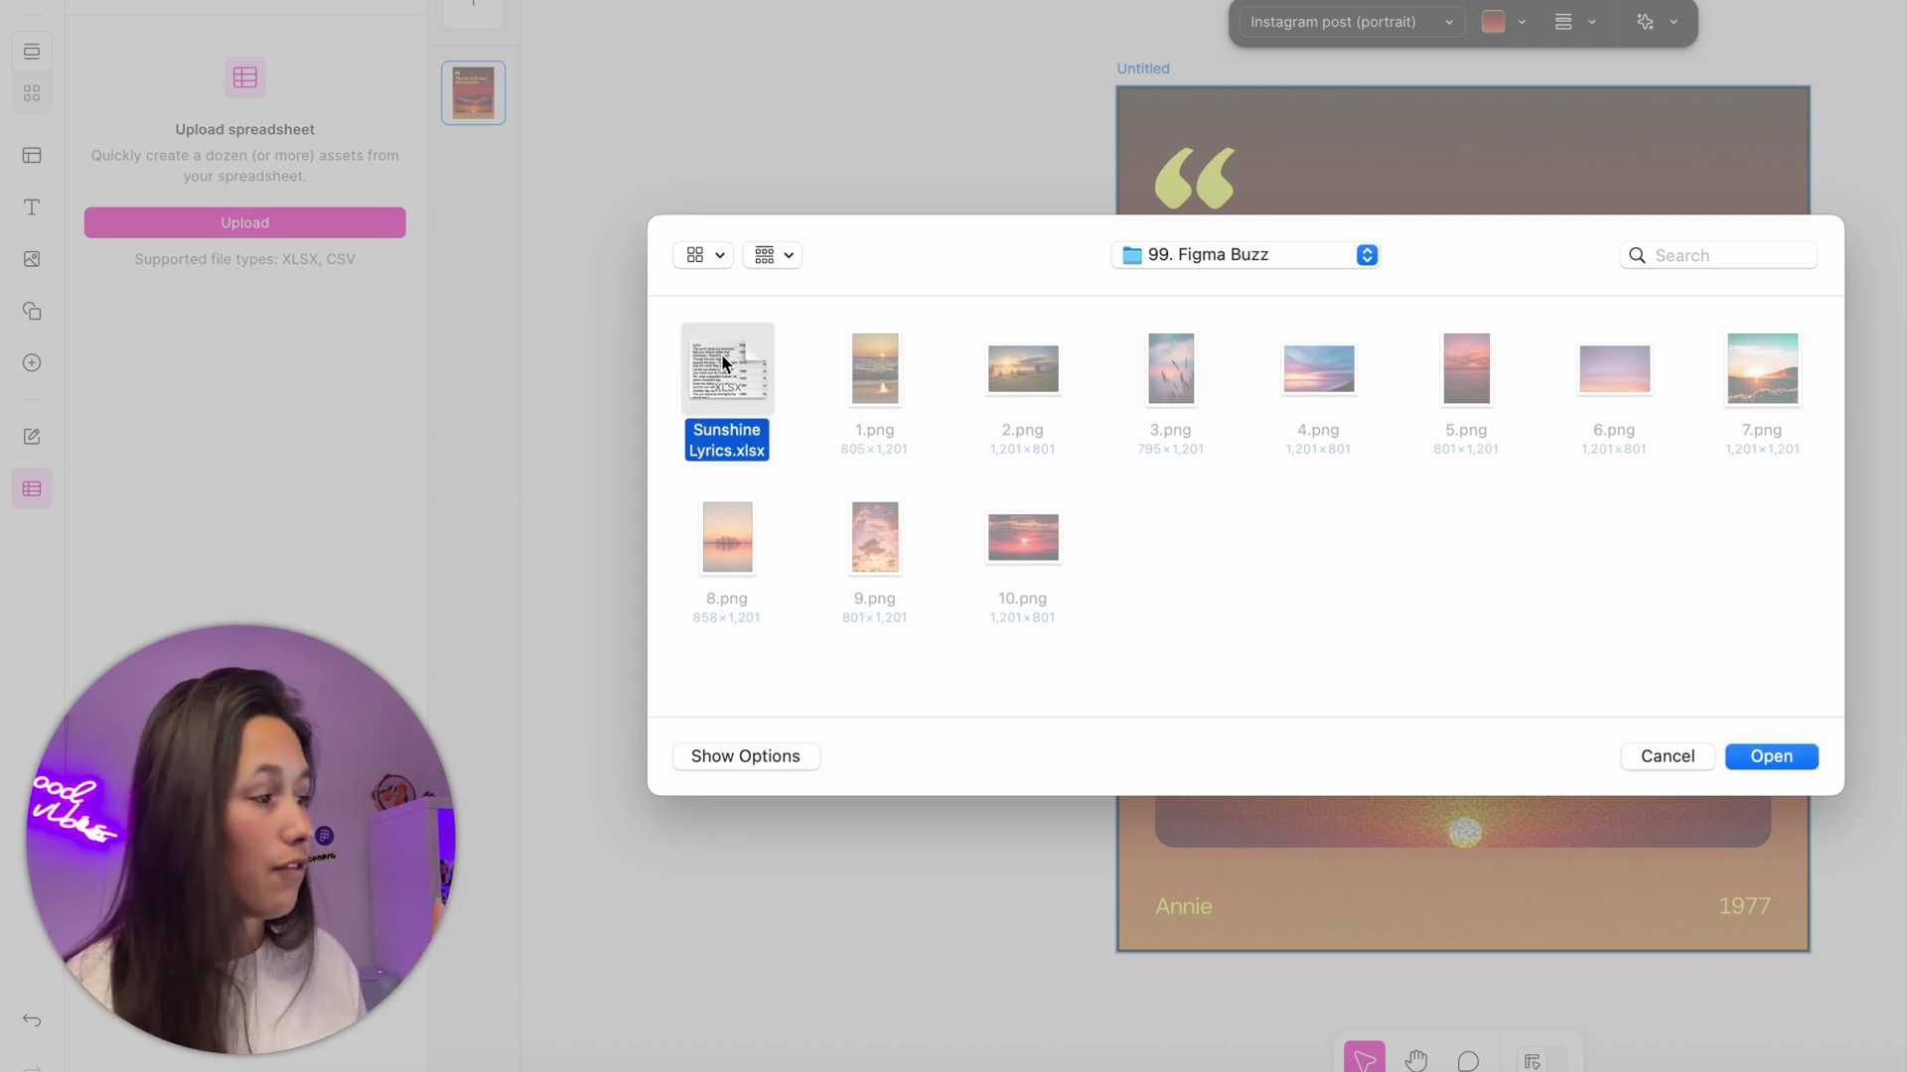
double_click(723, 363)
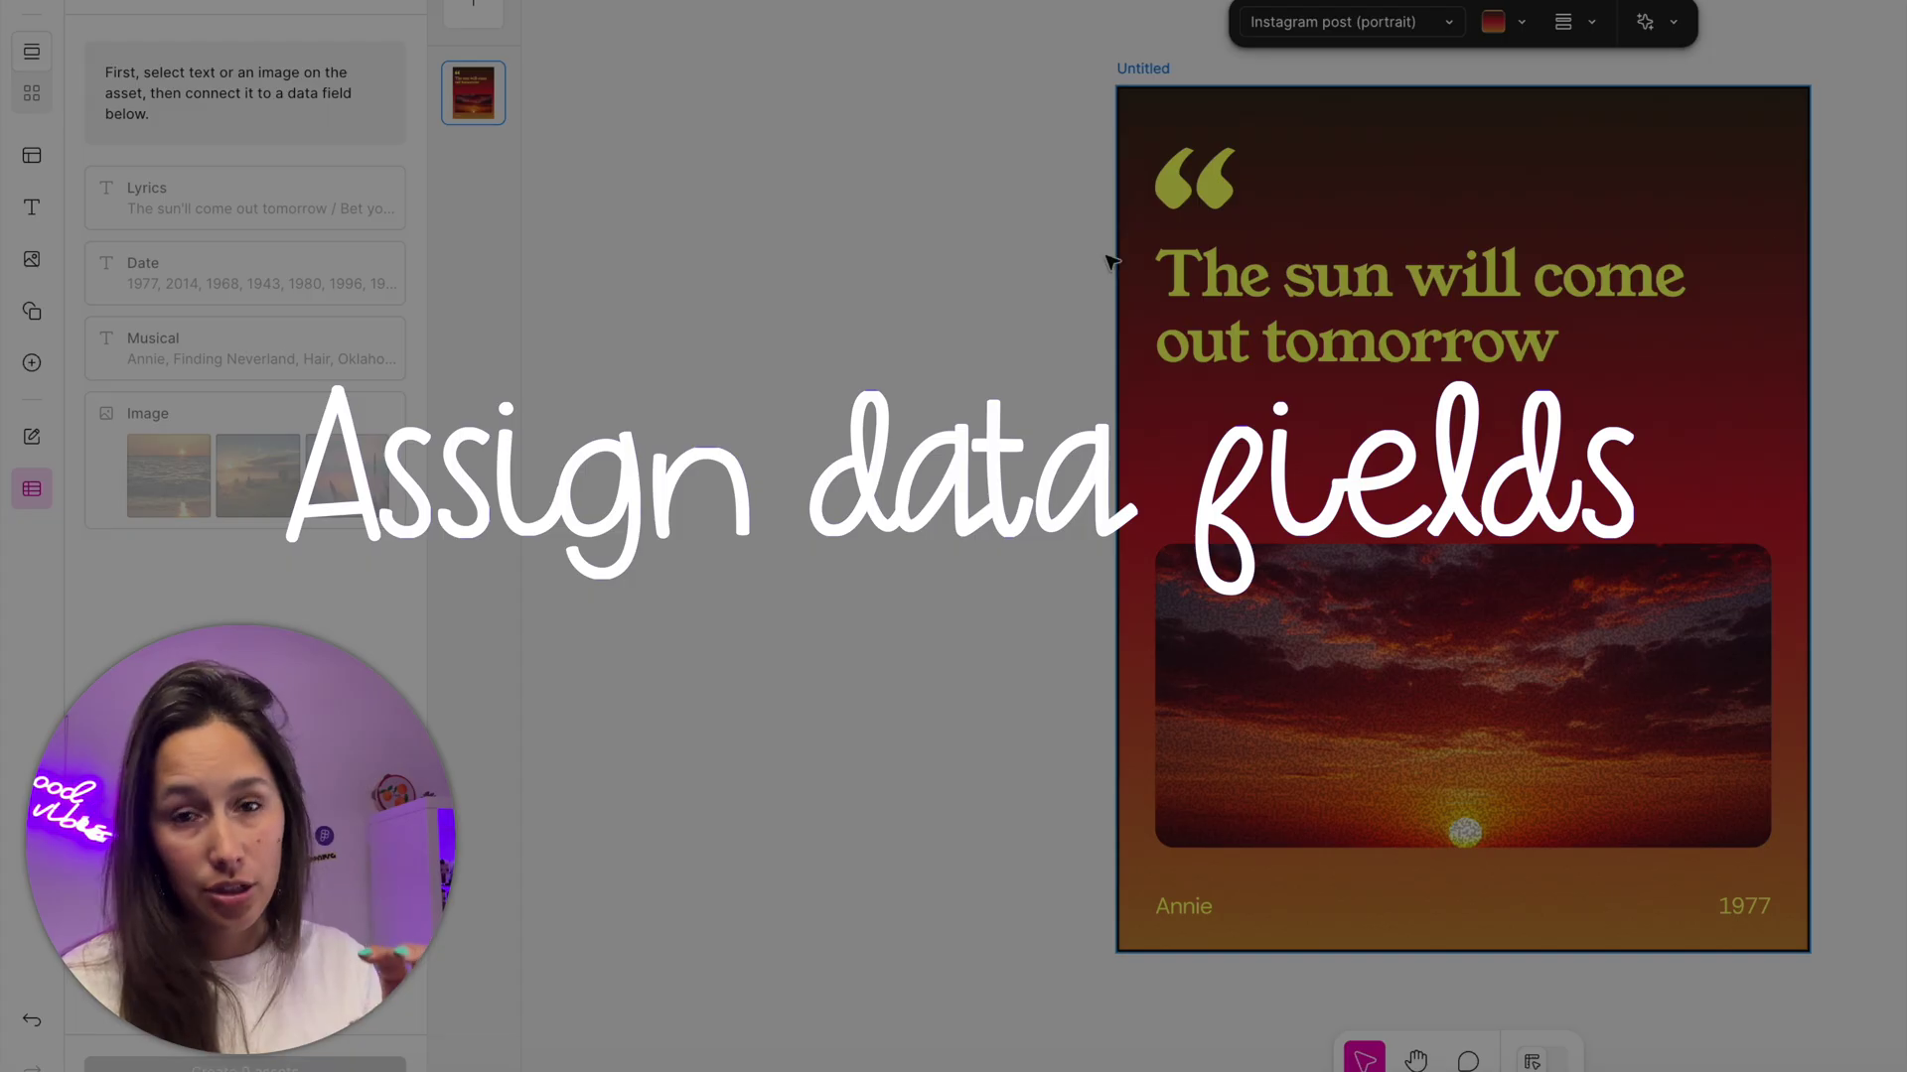
Link the quote to Lyrics, Annie to Musical, 1977 to Date and the sunset picture to Image.
click(1412, 311)
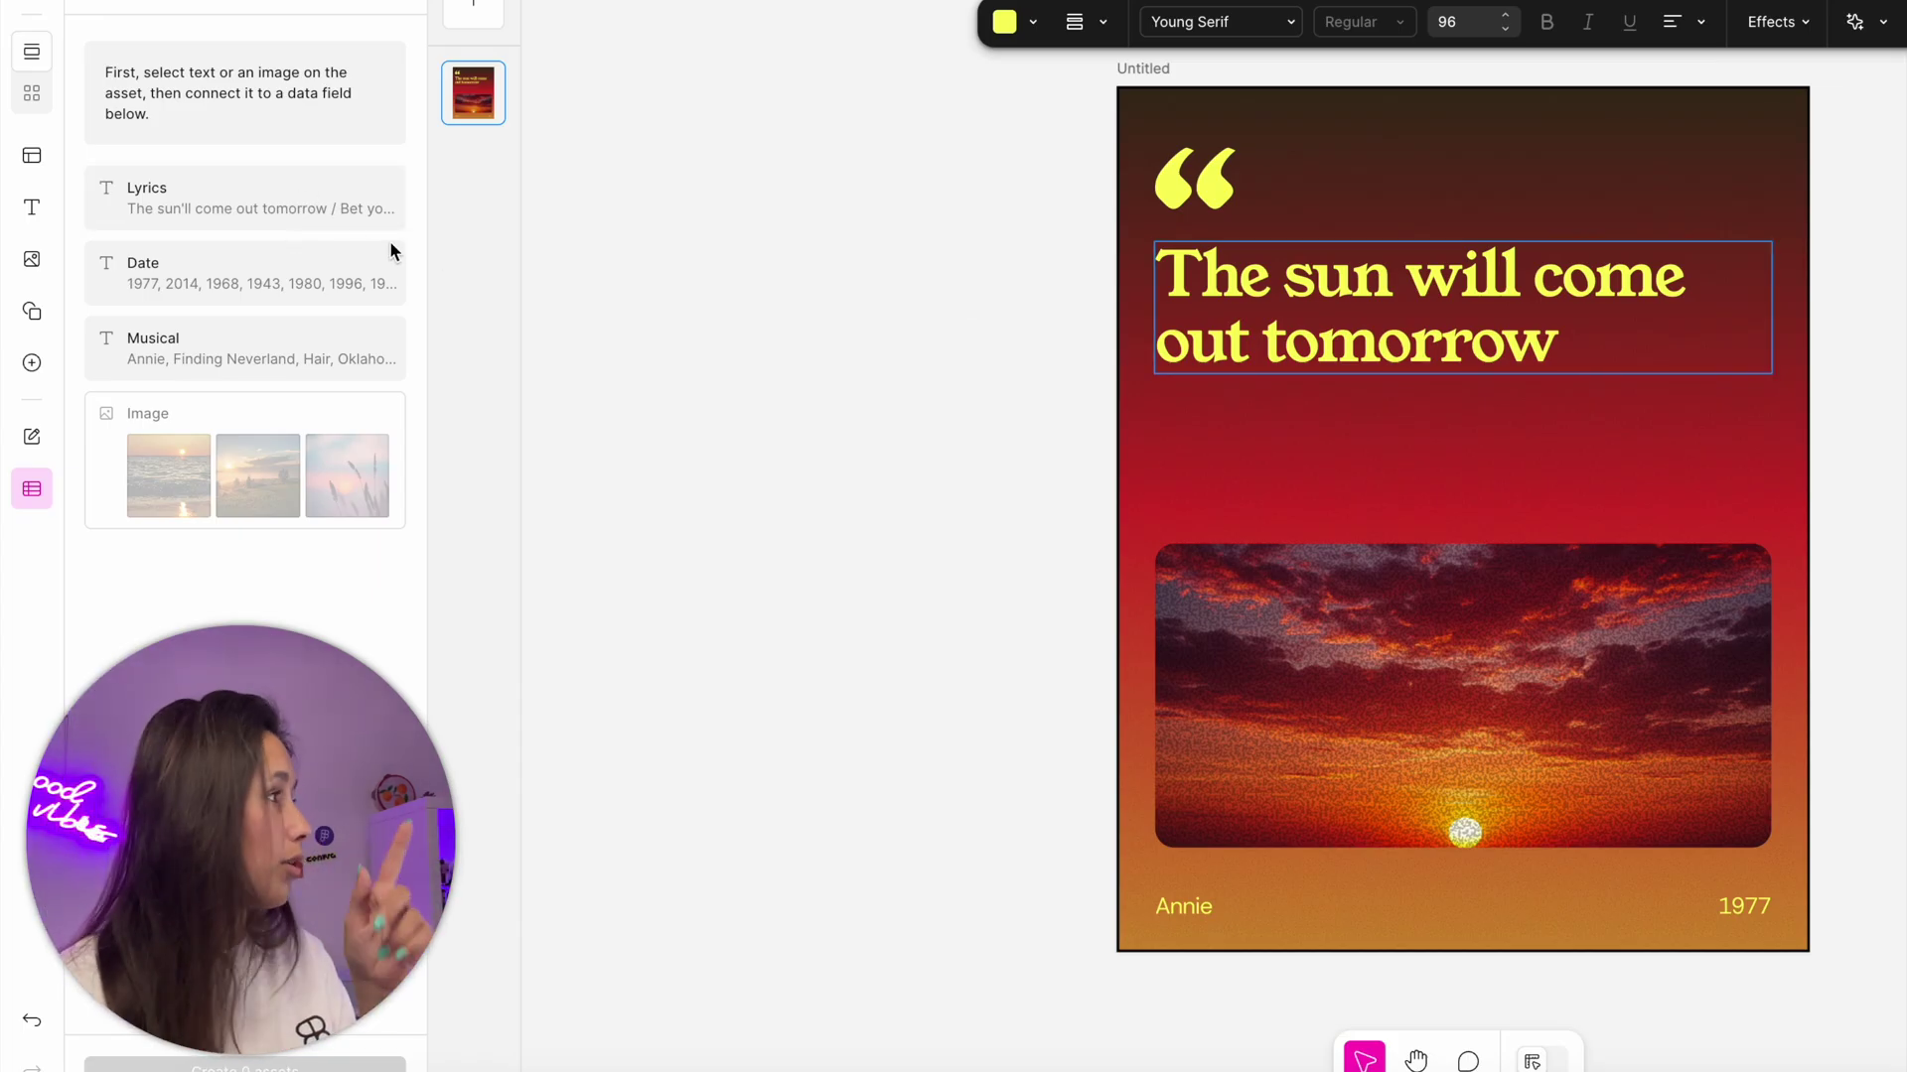
click(320, 197)
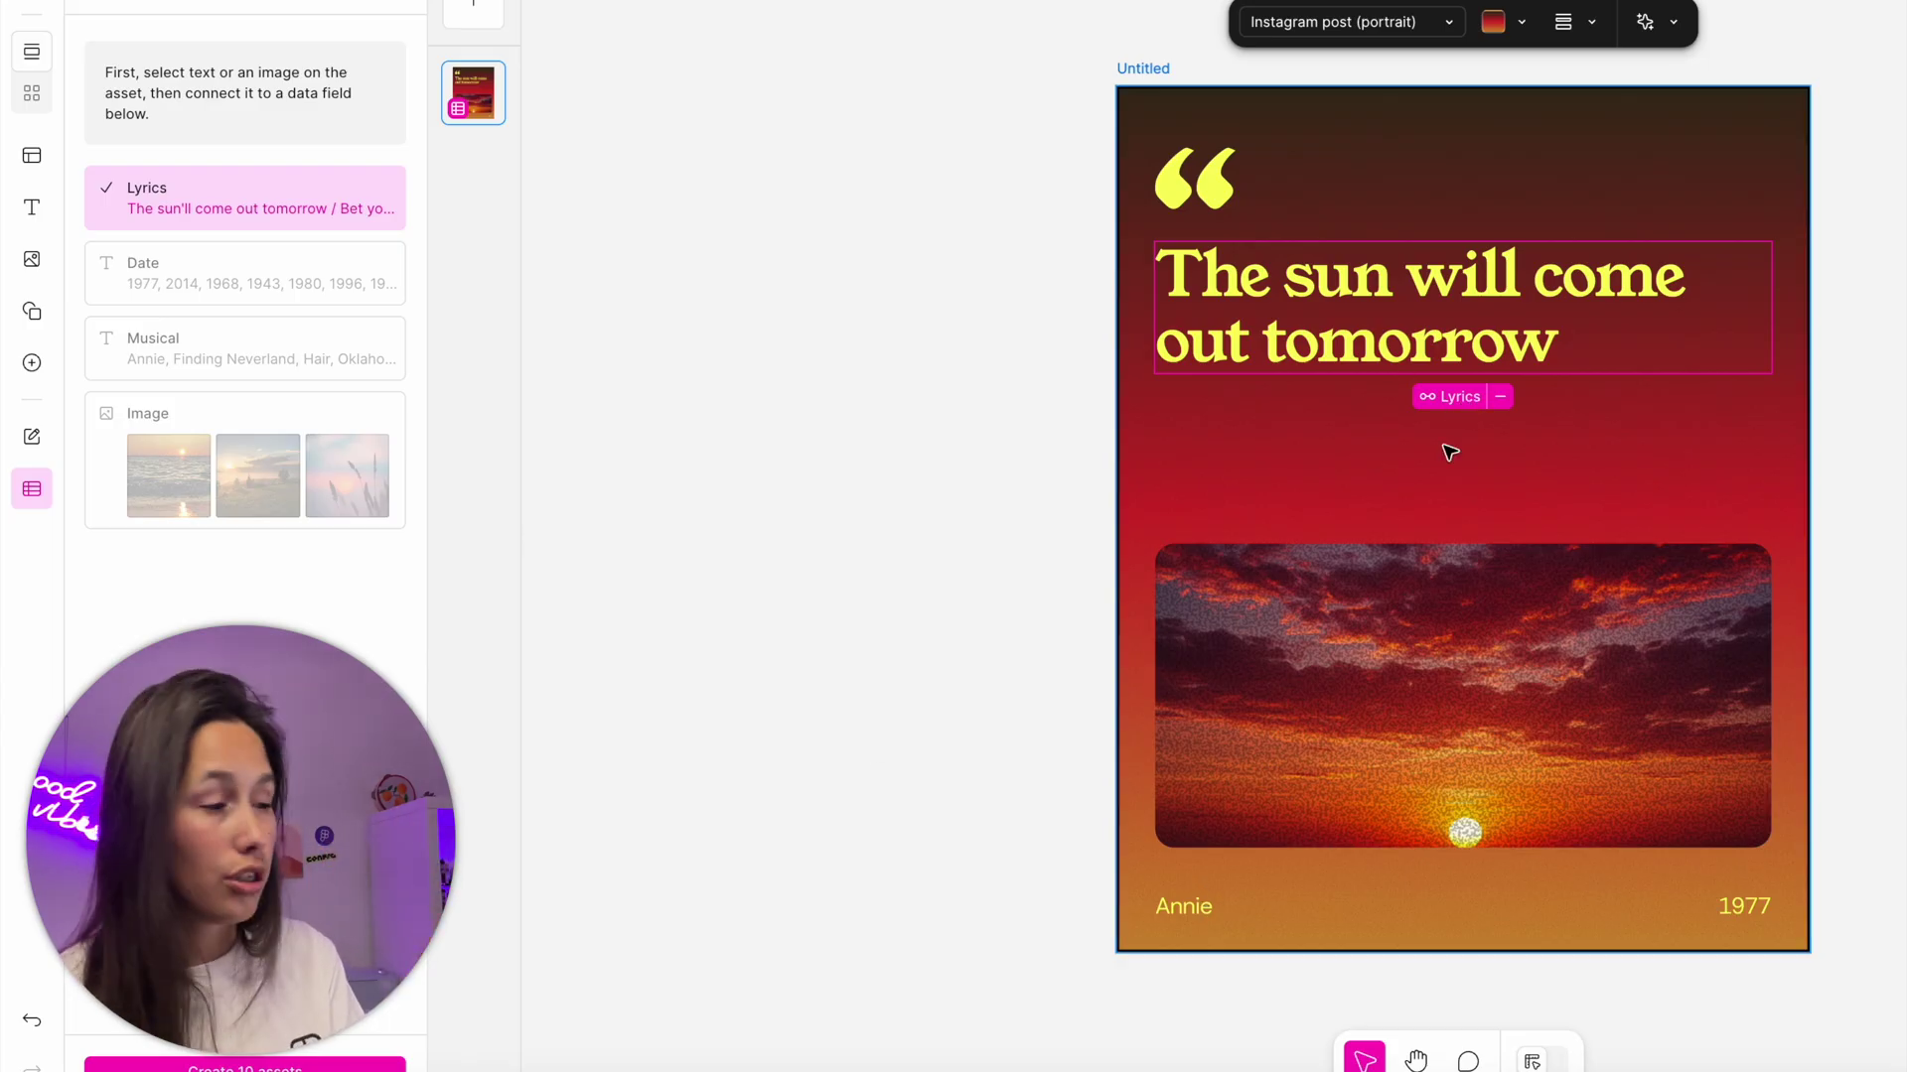
click(1196, 907)
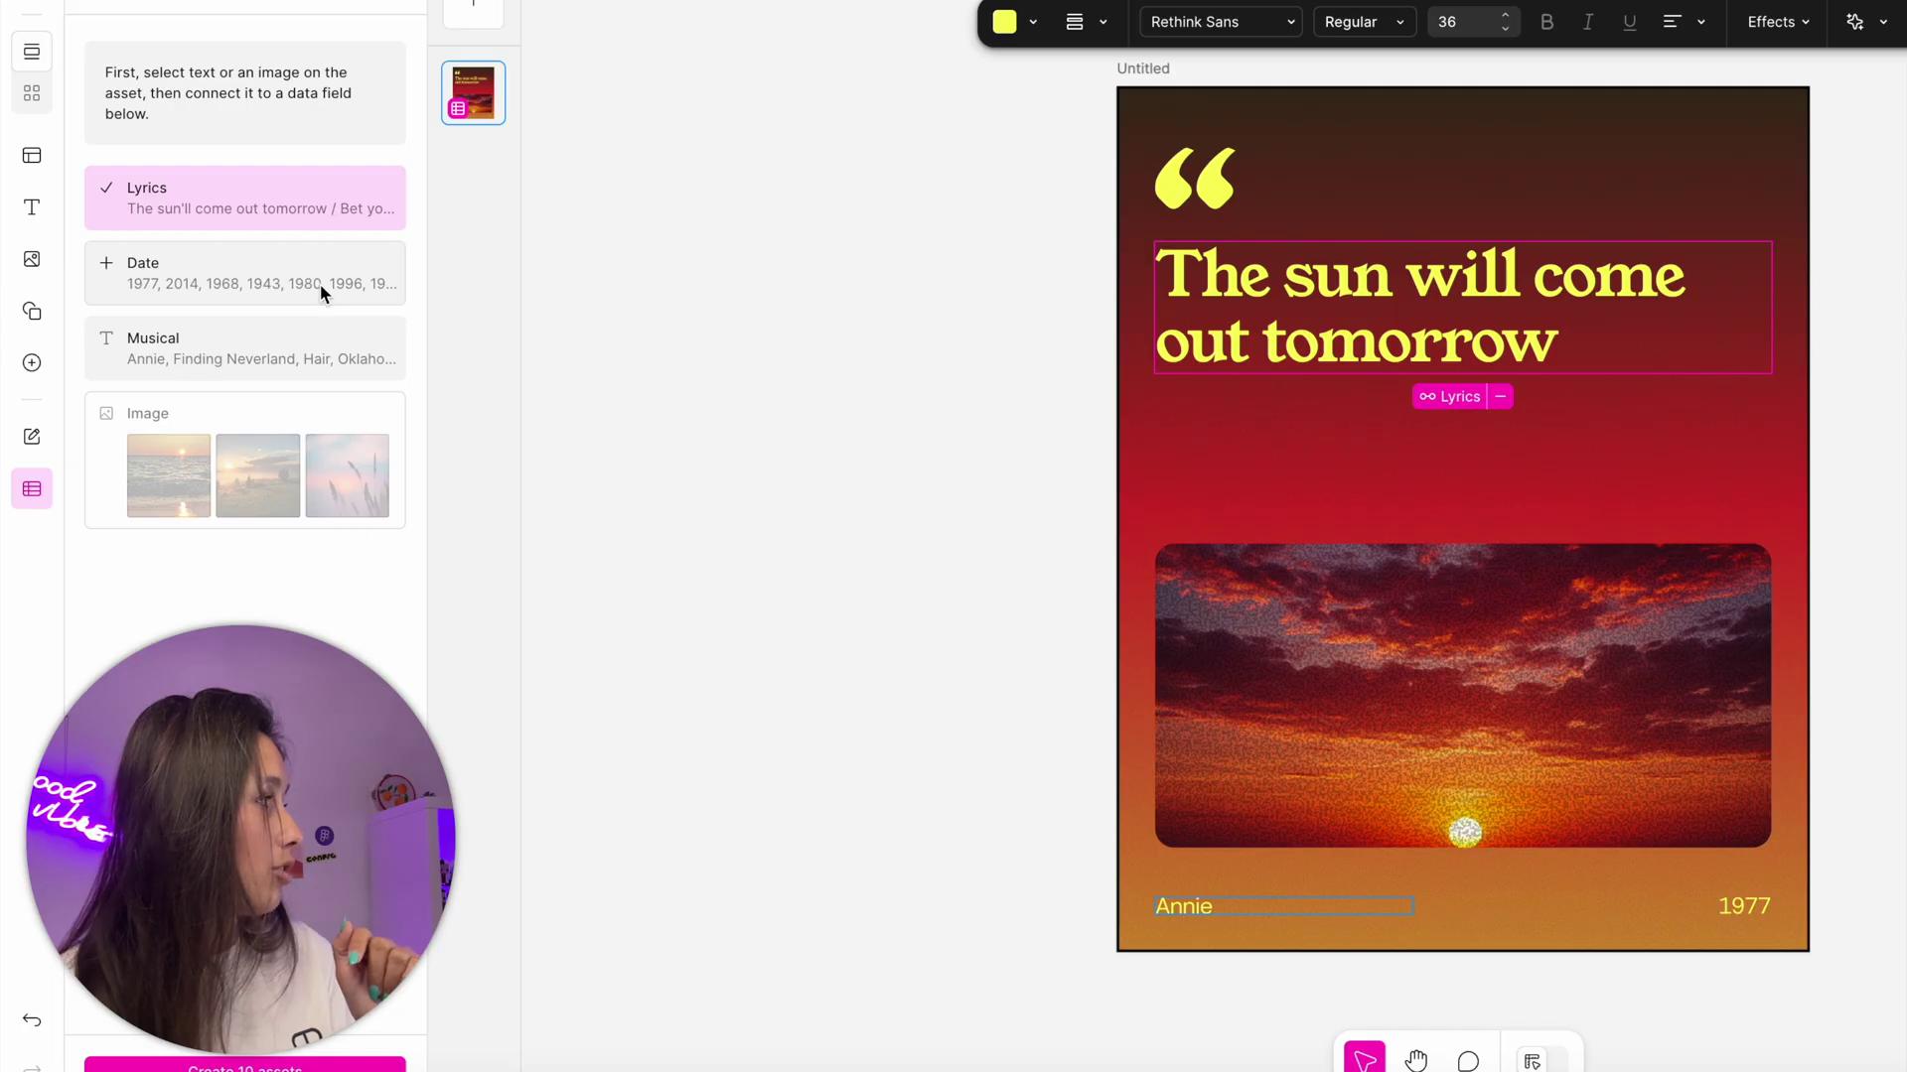
click(308, 358)
click(1748, 907)
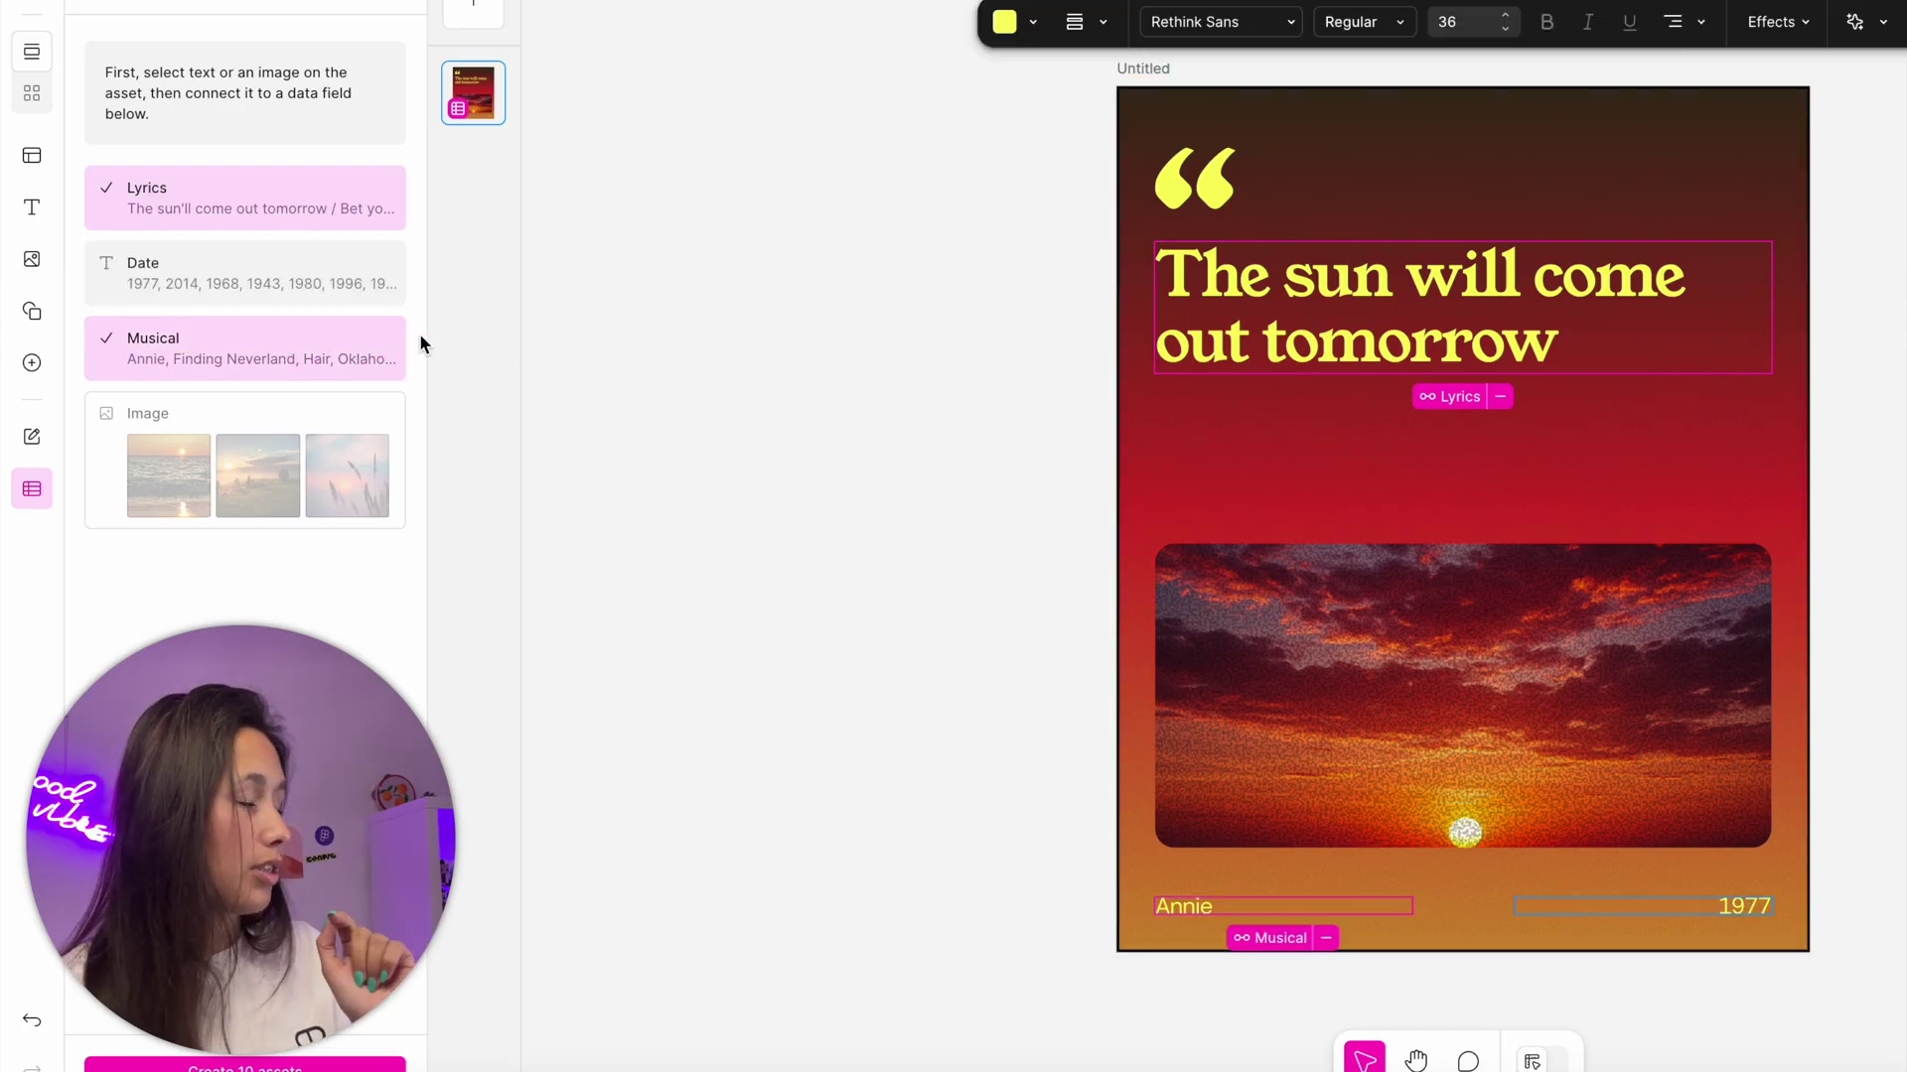
click(282, 270)
click(1380, 794)
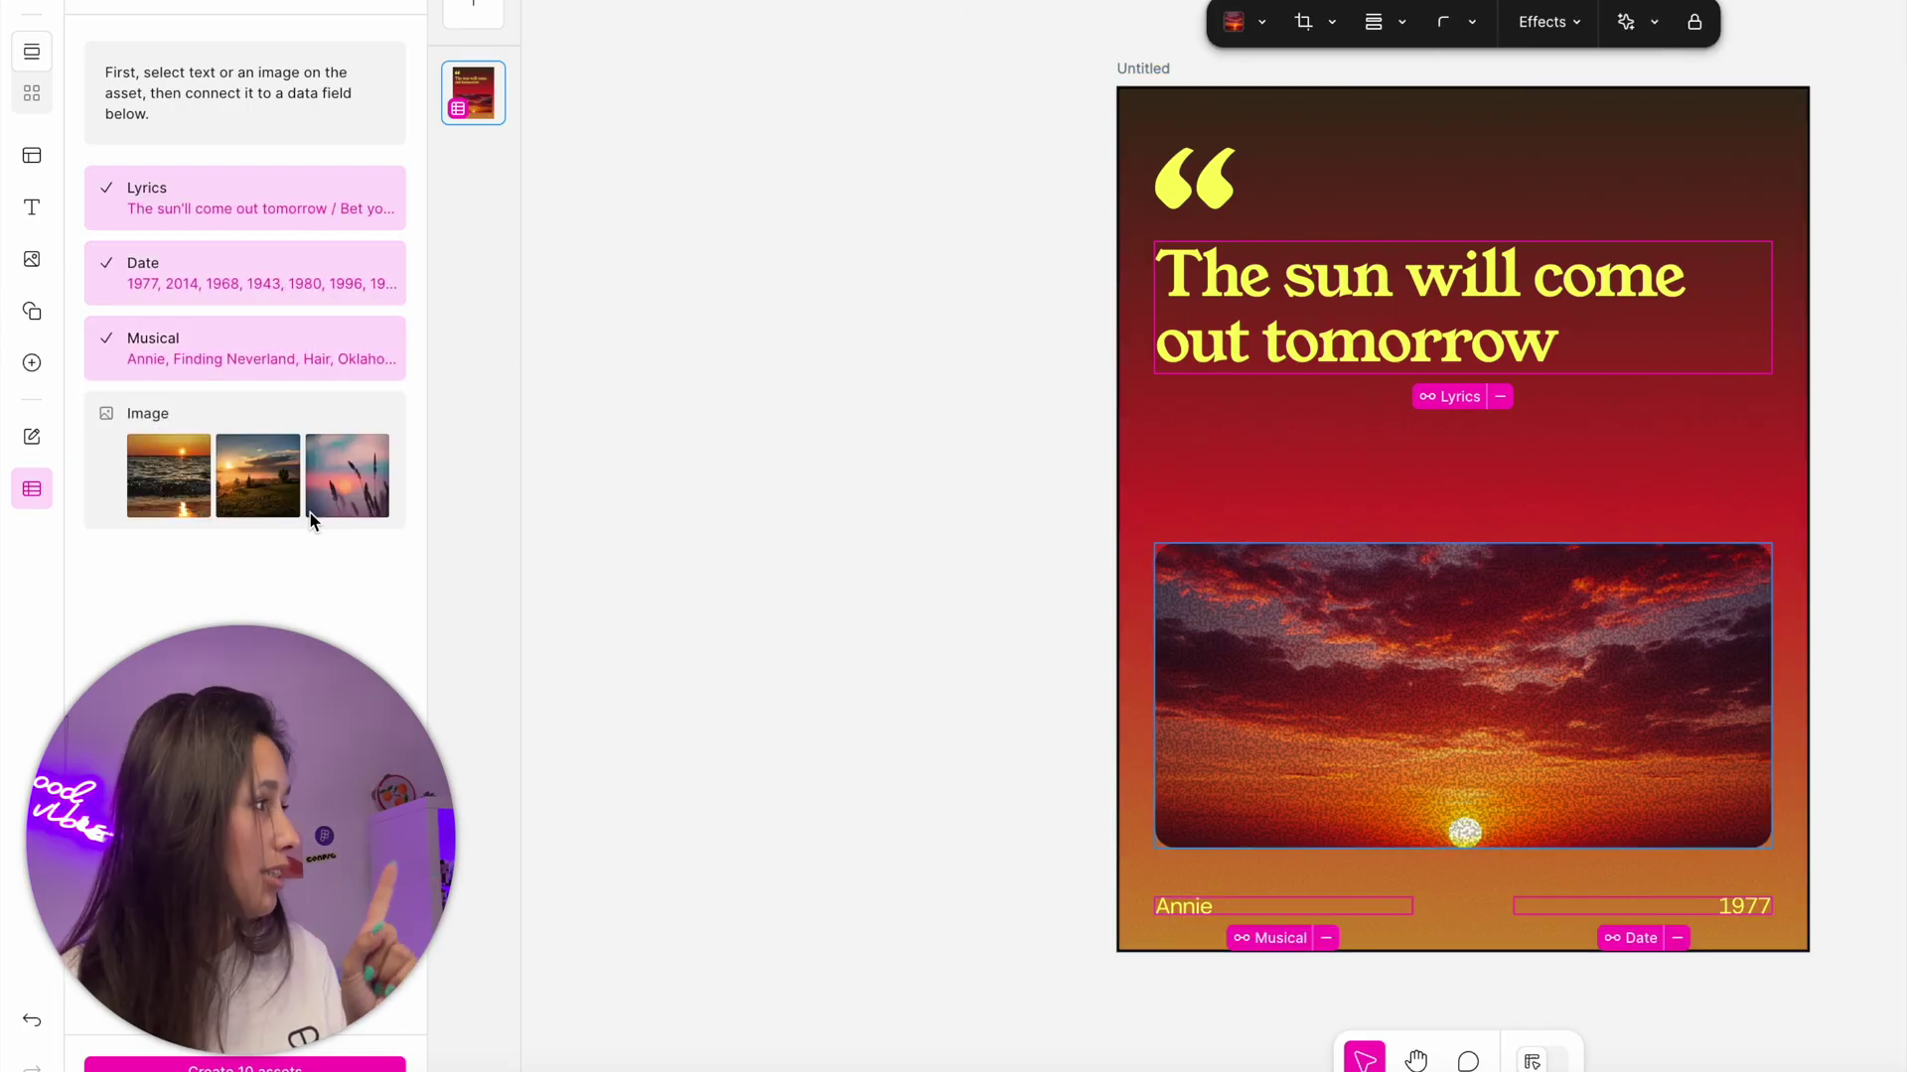
click(242, 486)
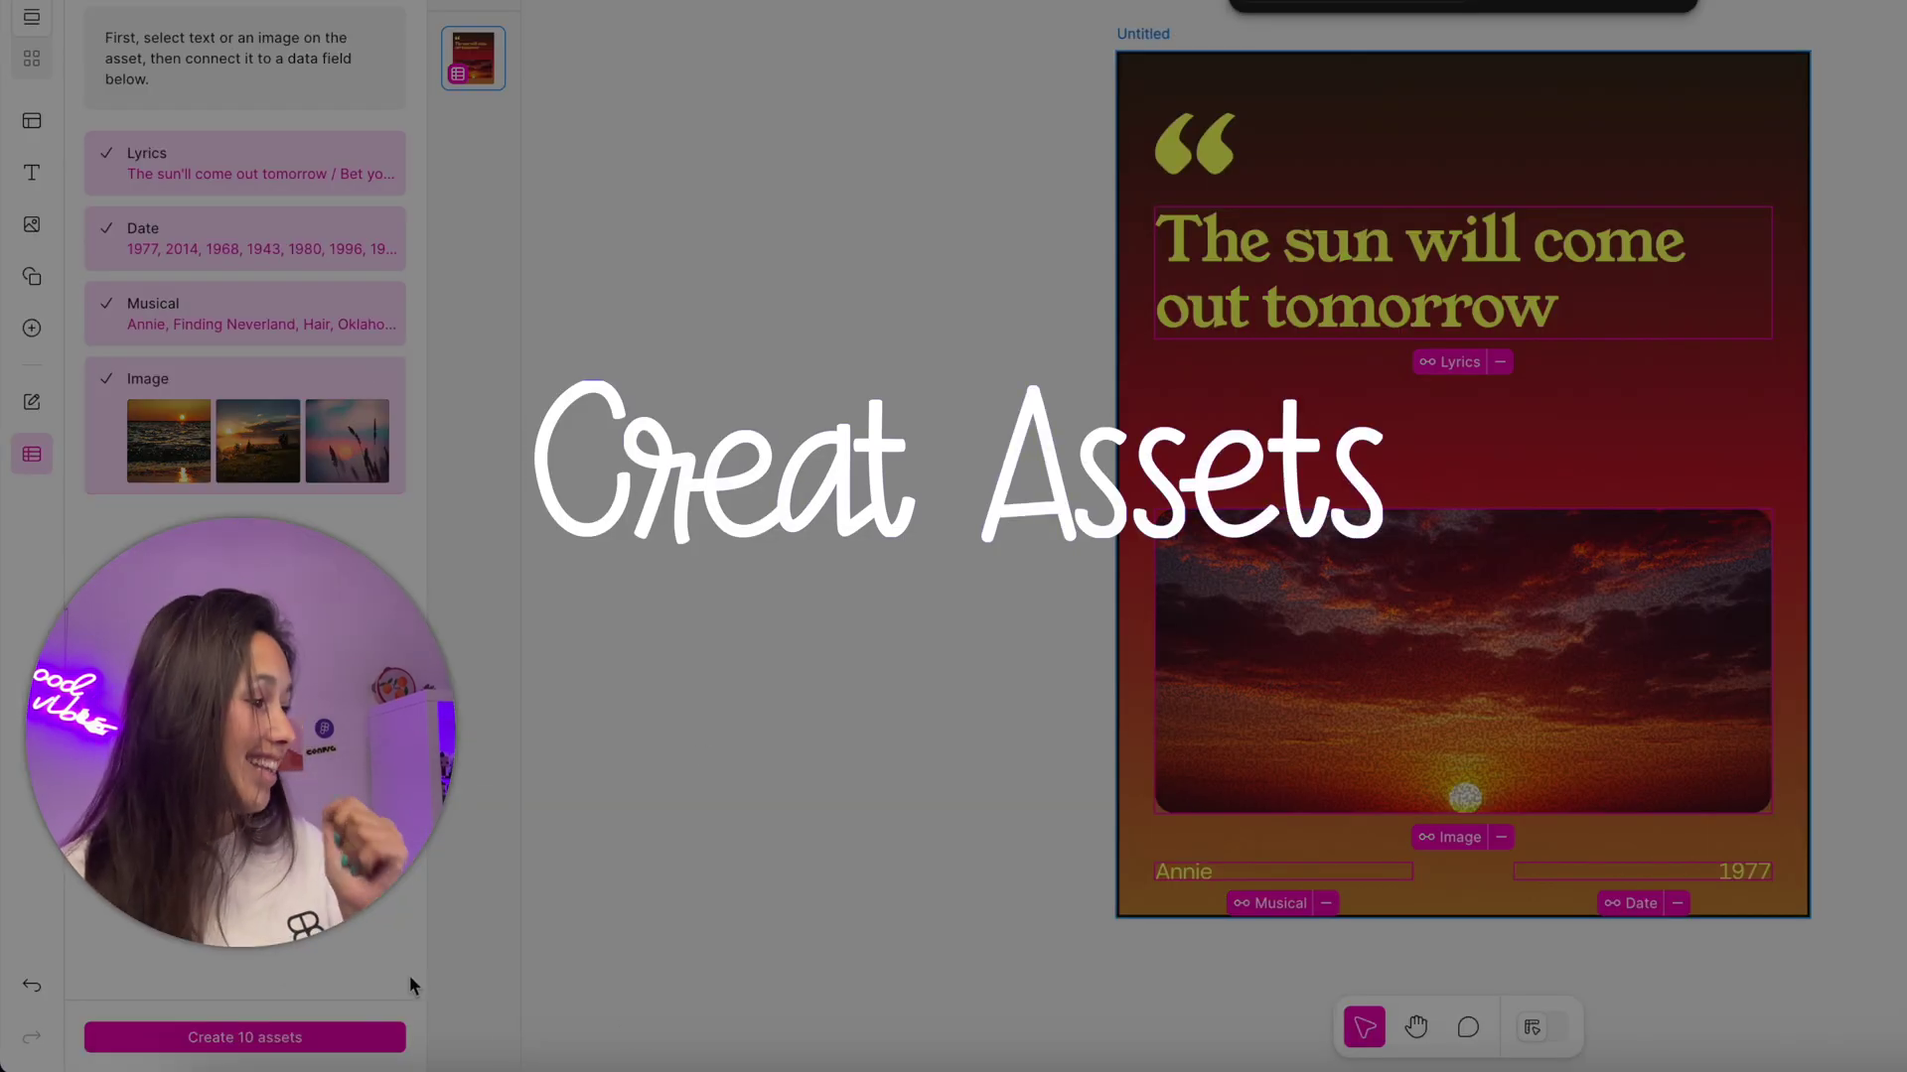
Create the 10 assets from the data and bring the generated cards into view.
click(195, 1039)
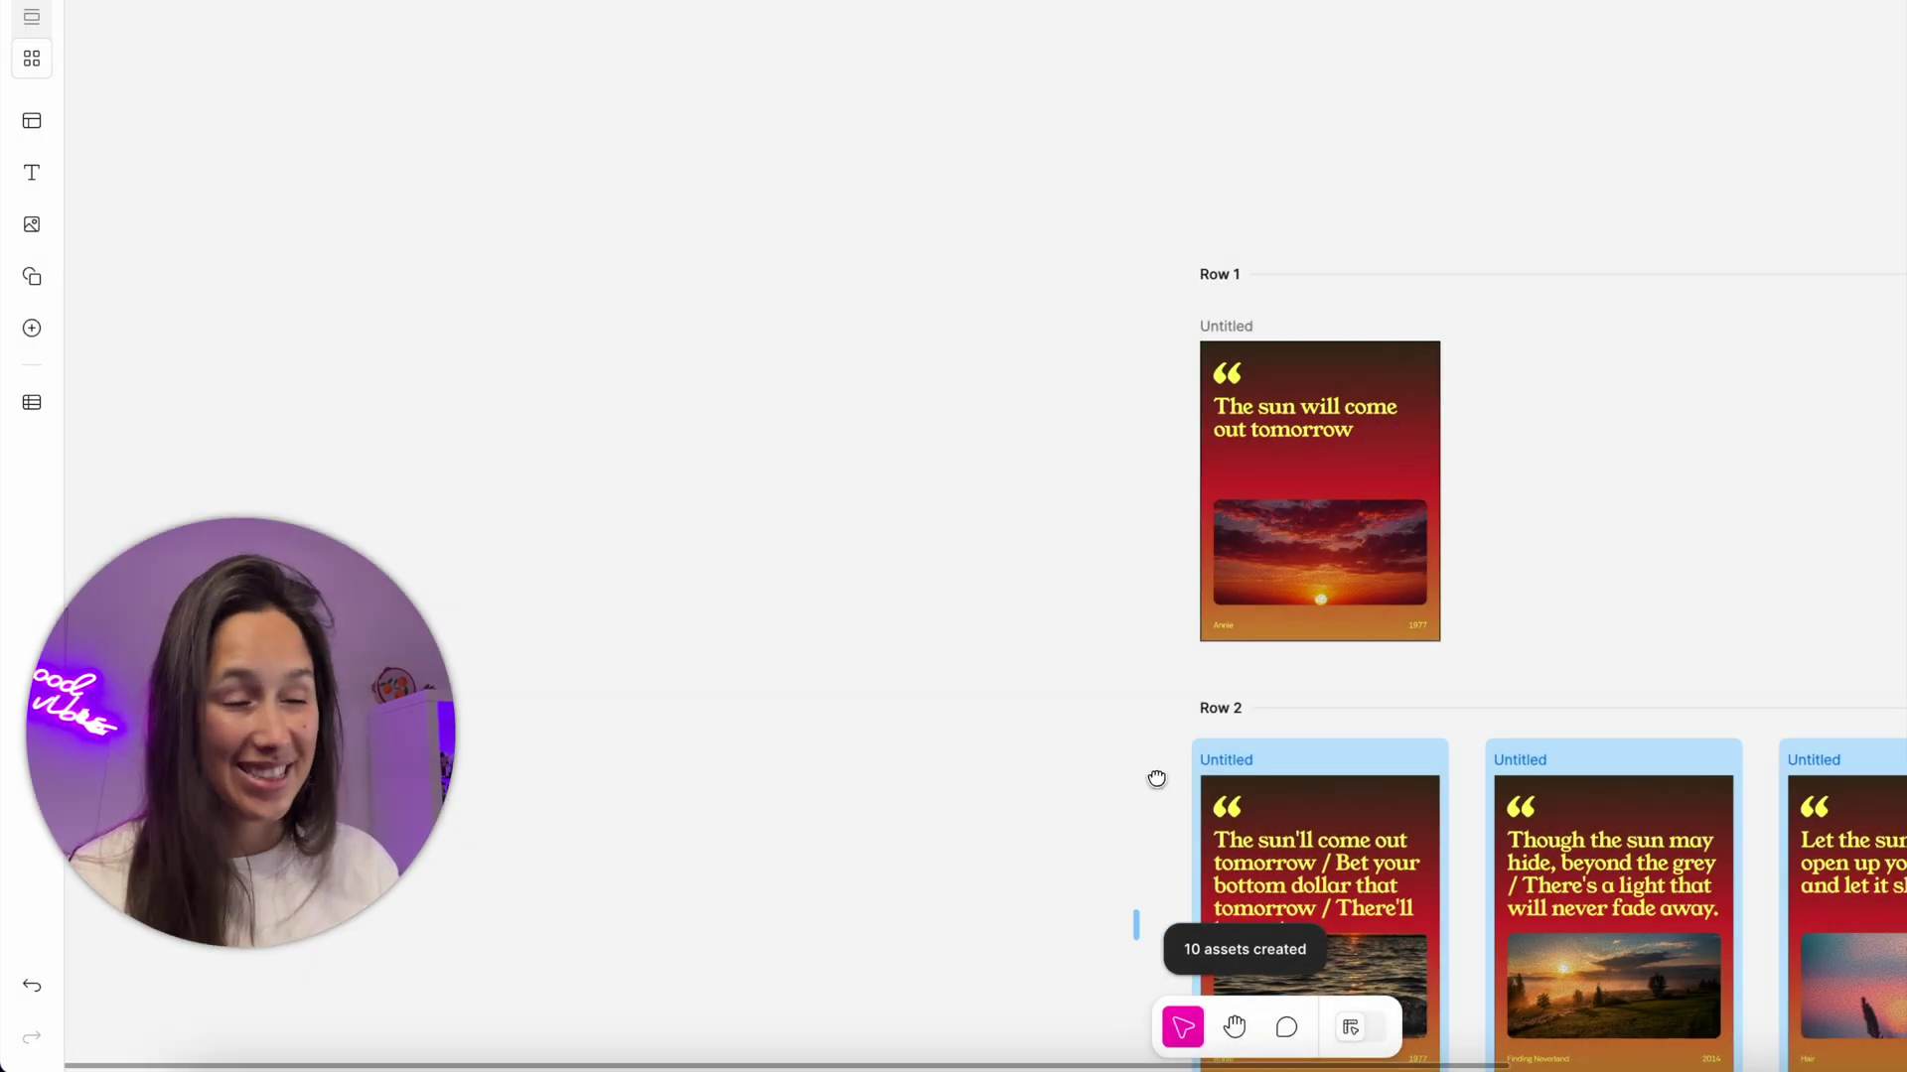
drag(1158, 779, 614, 378)
scroll(614, 378, right, 4)
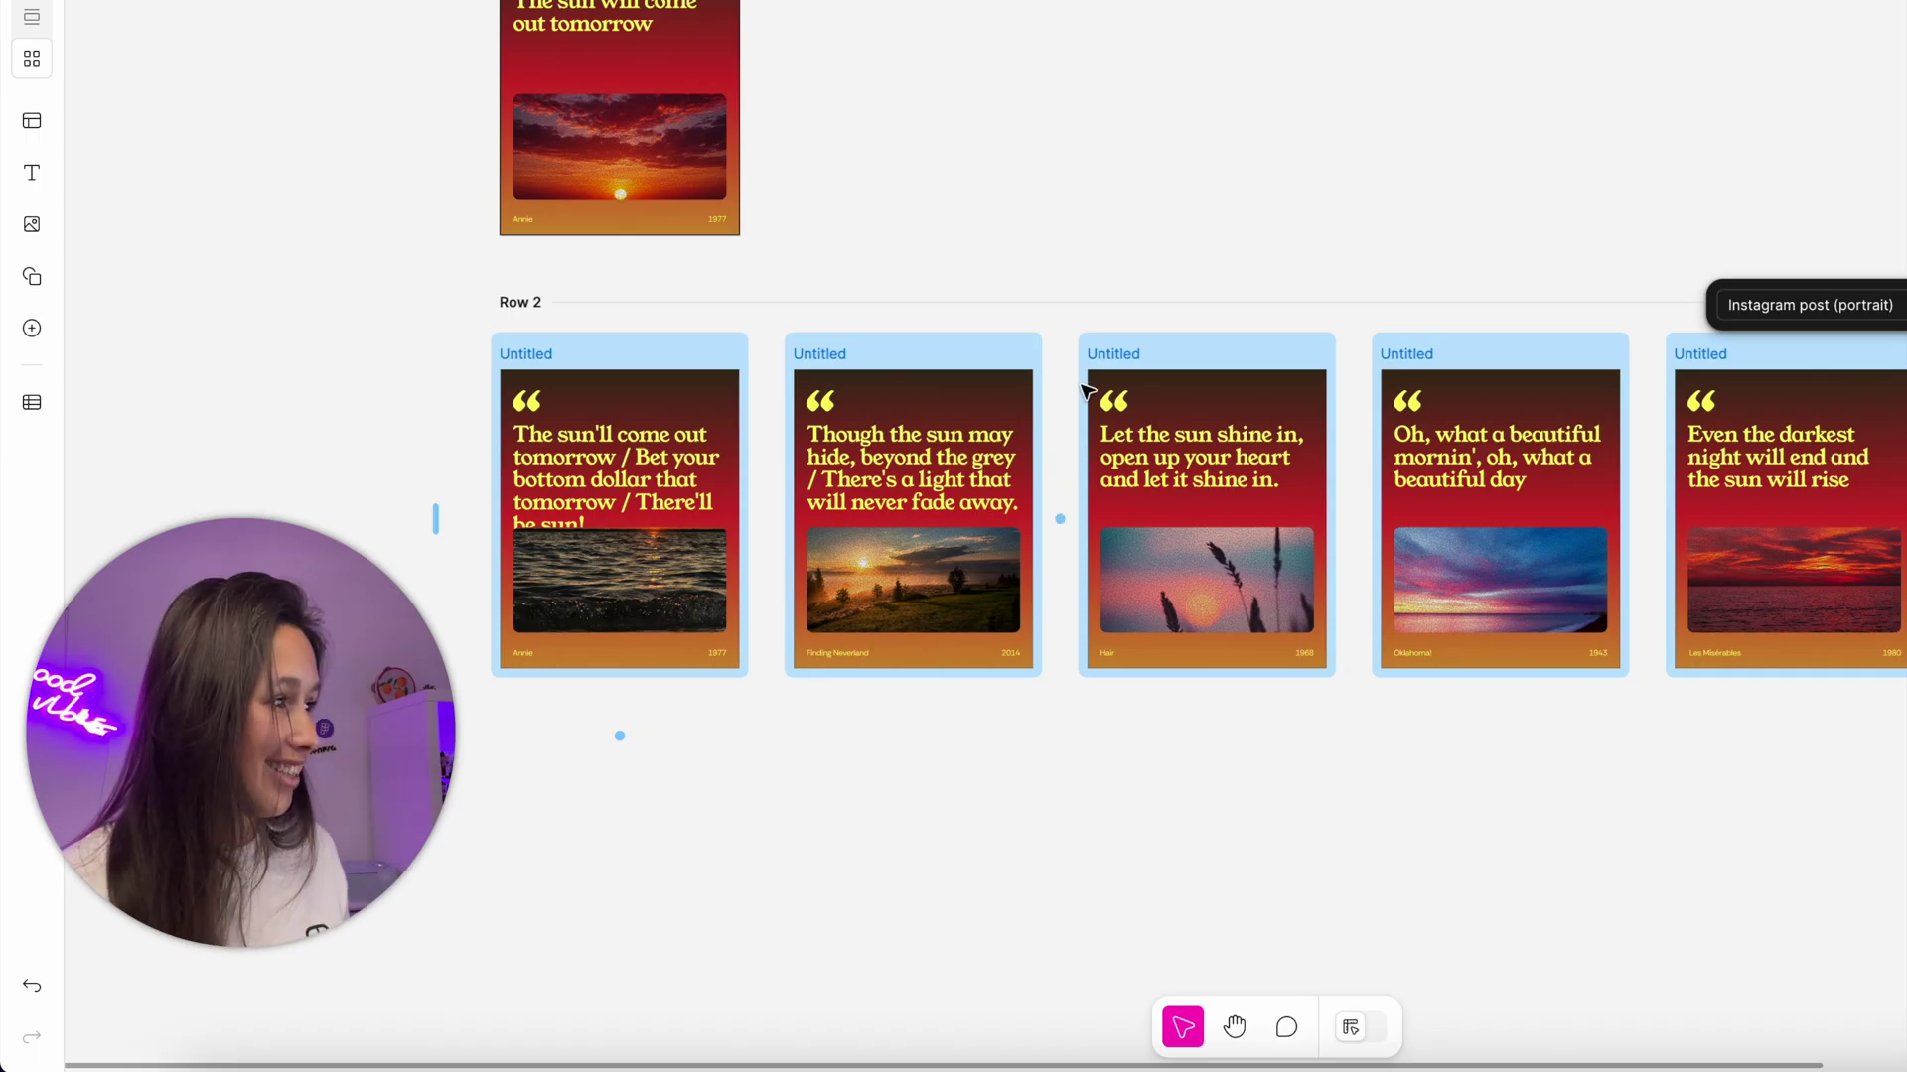
scroll(1085, 390, right, 14)
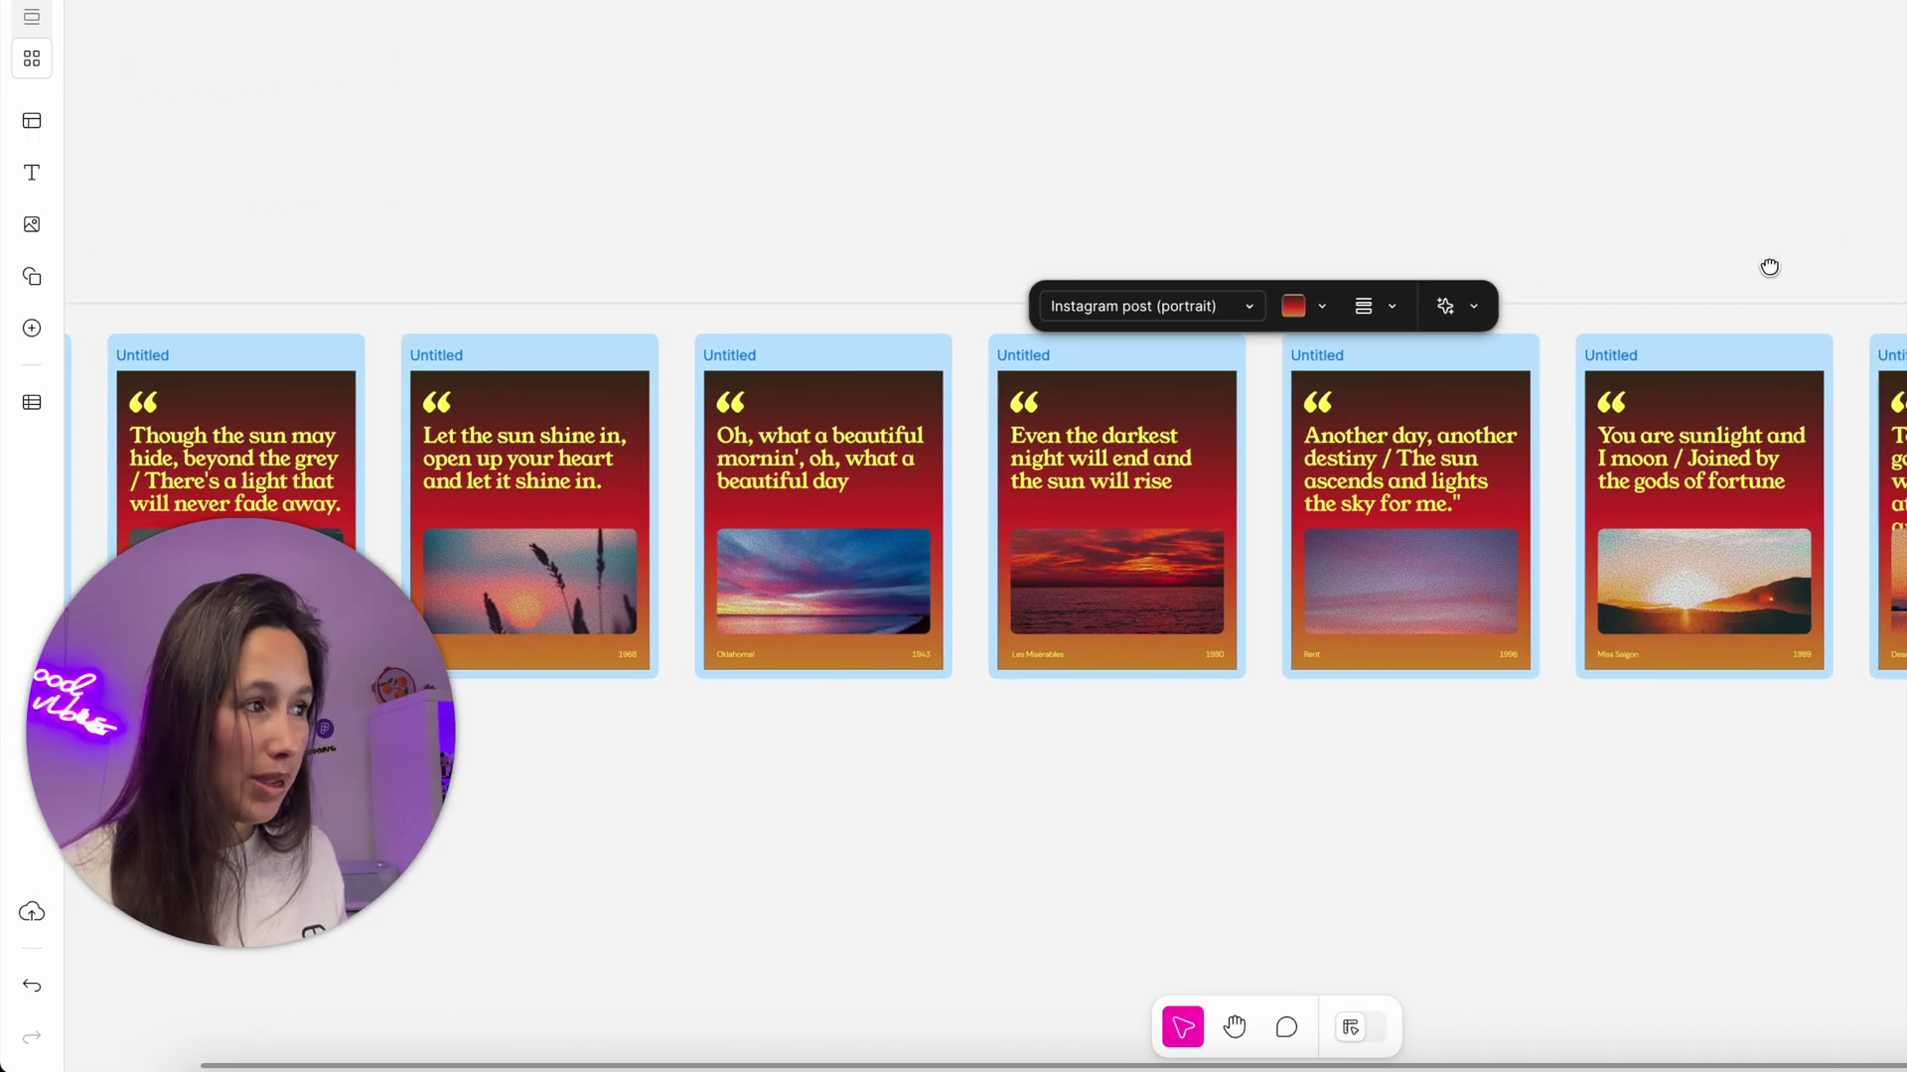
scroll(1770, 267, right, 12)
Scroll across Row 2 to review each card's lyric, sunset photo, musical and year.
scroll(1264, 255, left, 16)
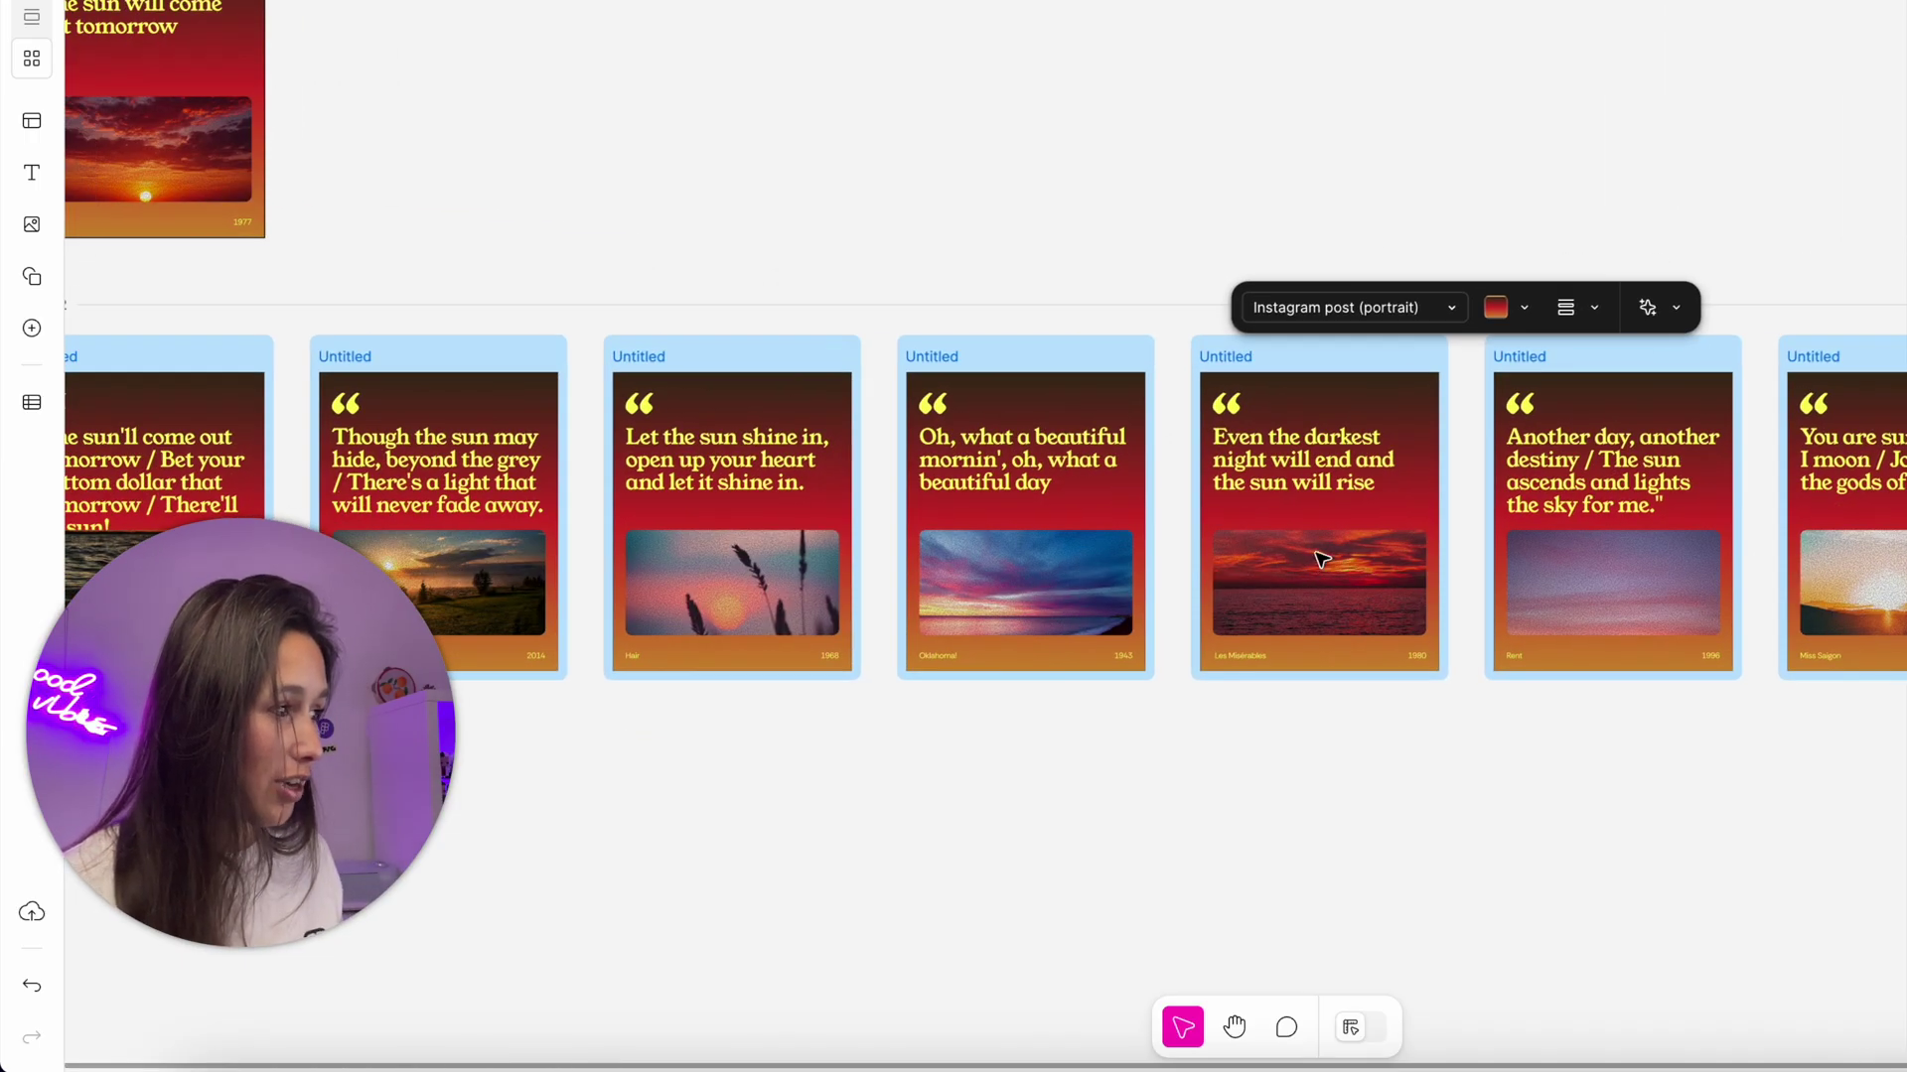
scroll(1404, 689, up, 10)
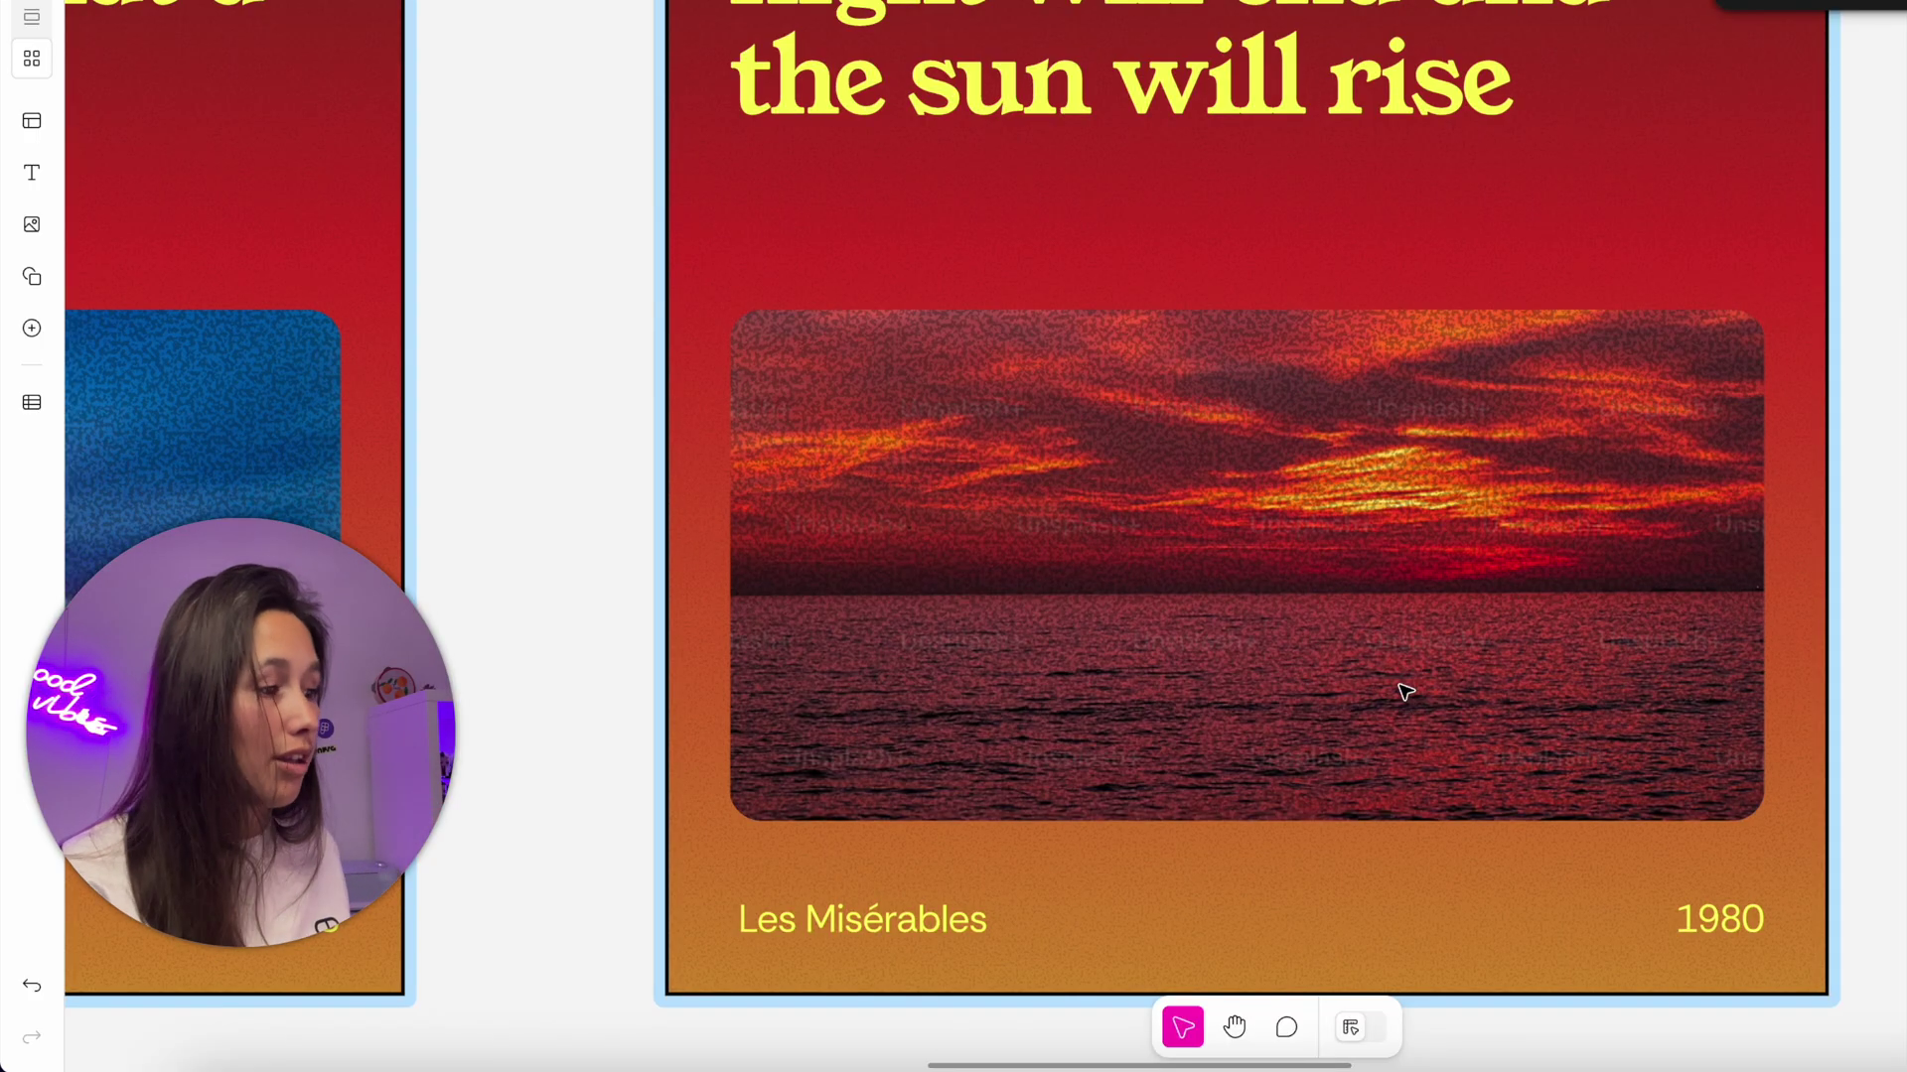
scroll(1404, 692, down, 10)
scroll(1242, 645, right, 3)
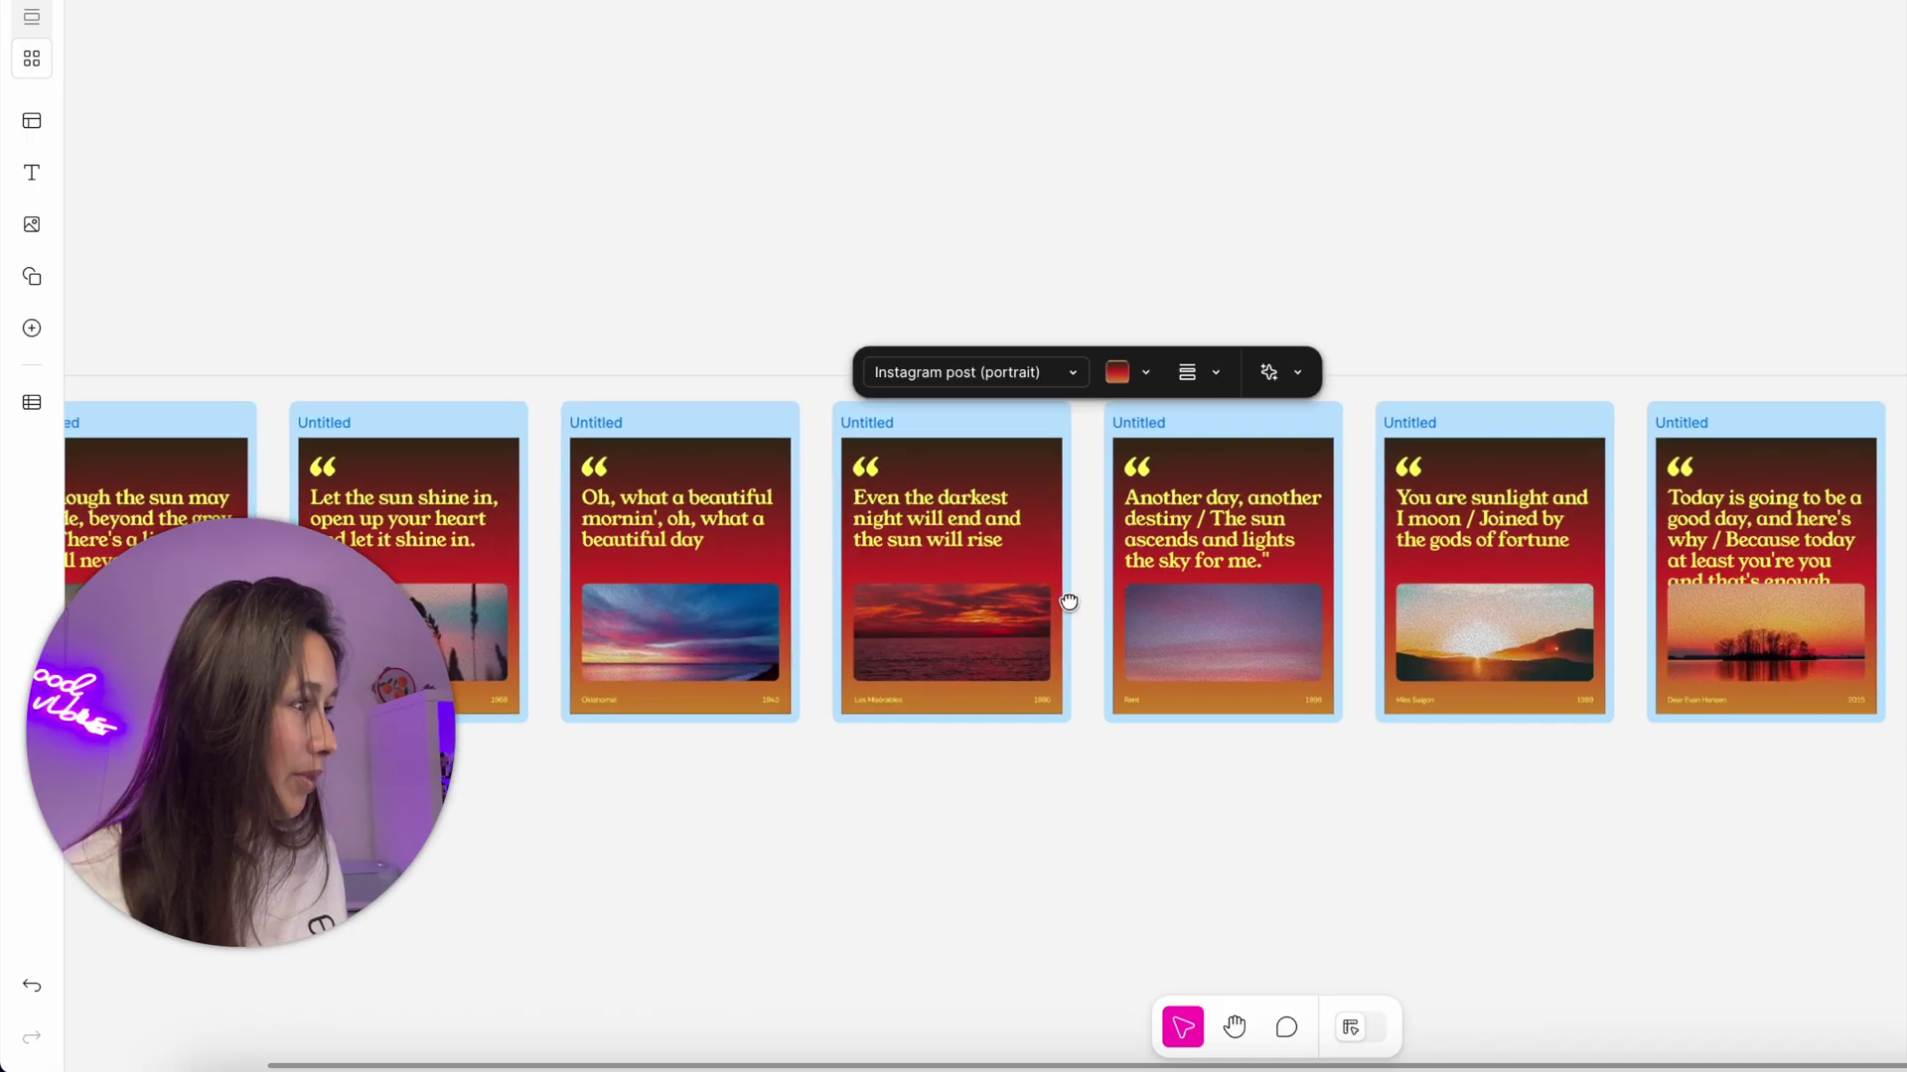
scroll(1068, 603, right, 2)
scroll(1726, 537, up, 5)
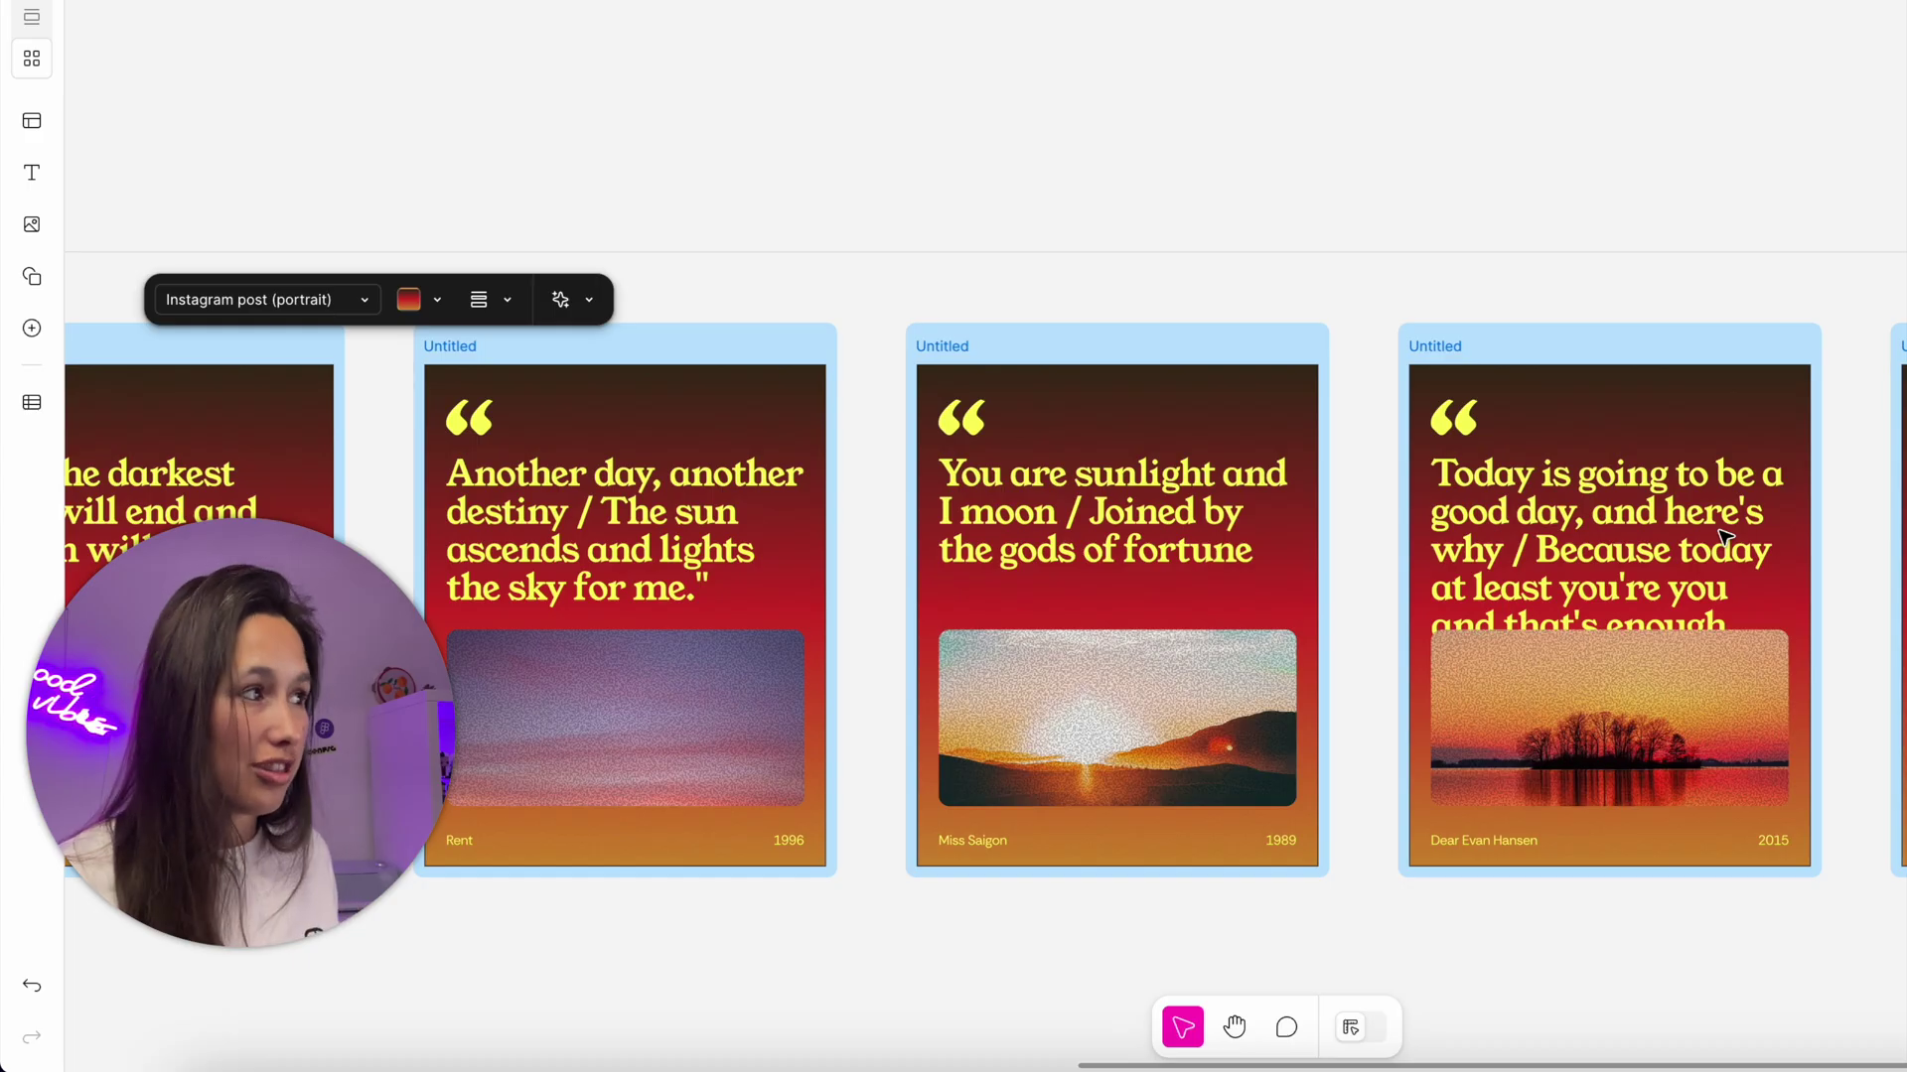
scroll(1726, 538, down, 6)
click(1455, 694)
scroll(1456, 694, up, 5)
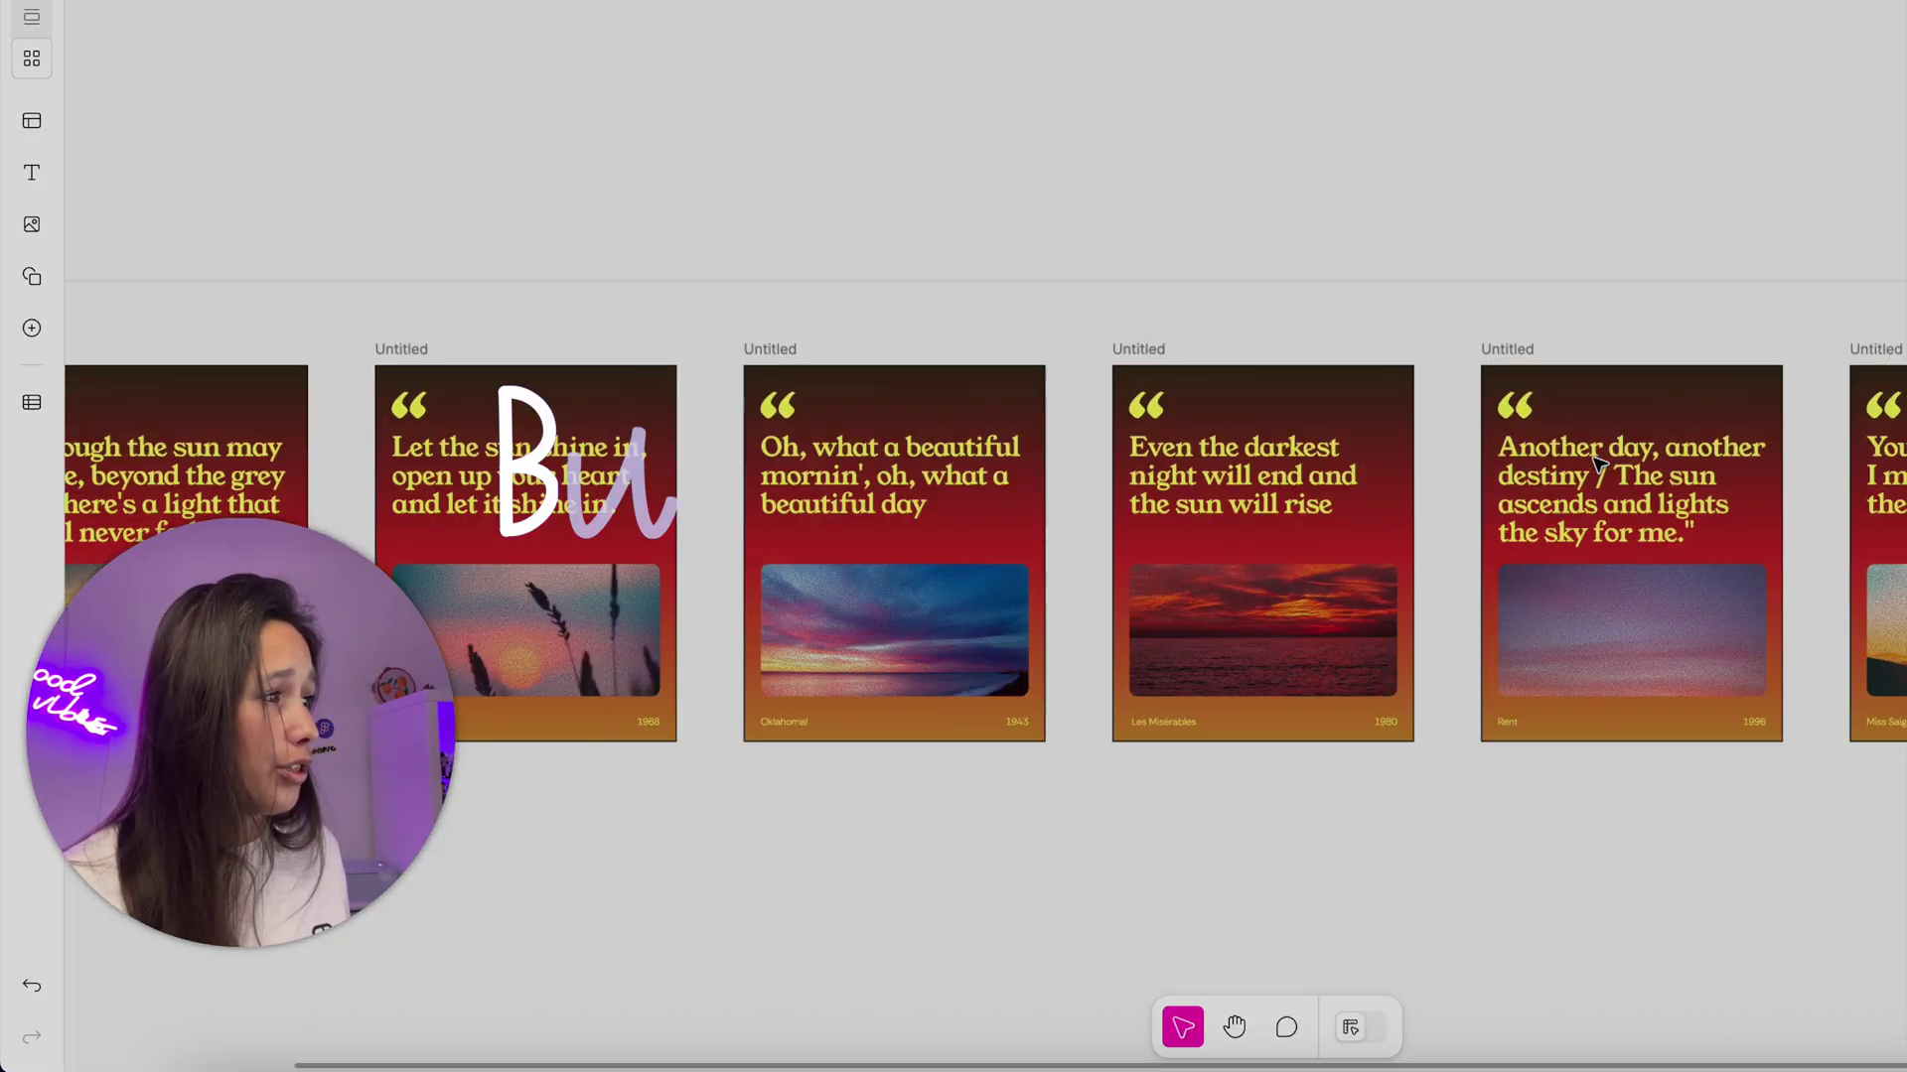
scroll(1596, 465, up, 3)
Select all ten generated cards and batch-rename them with the pattern Post $nn.
click(1418, 291)
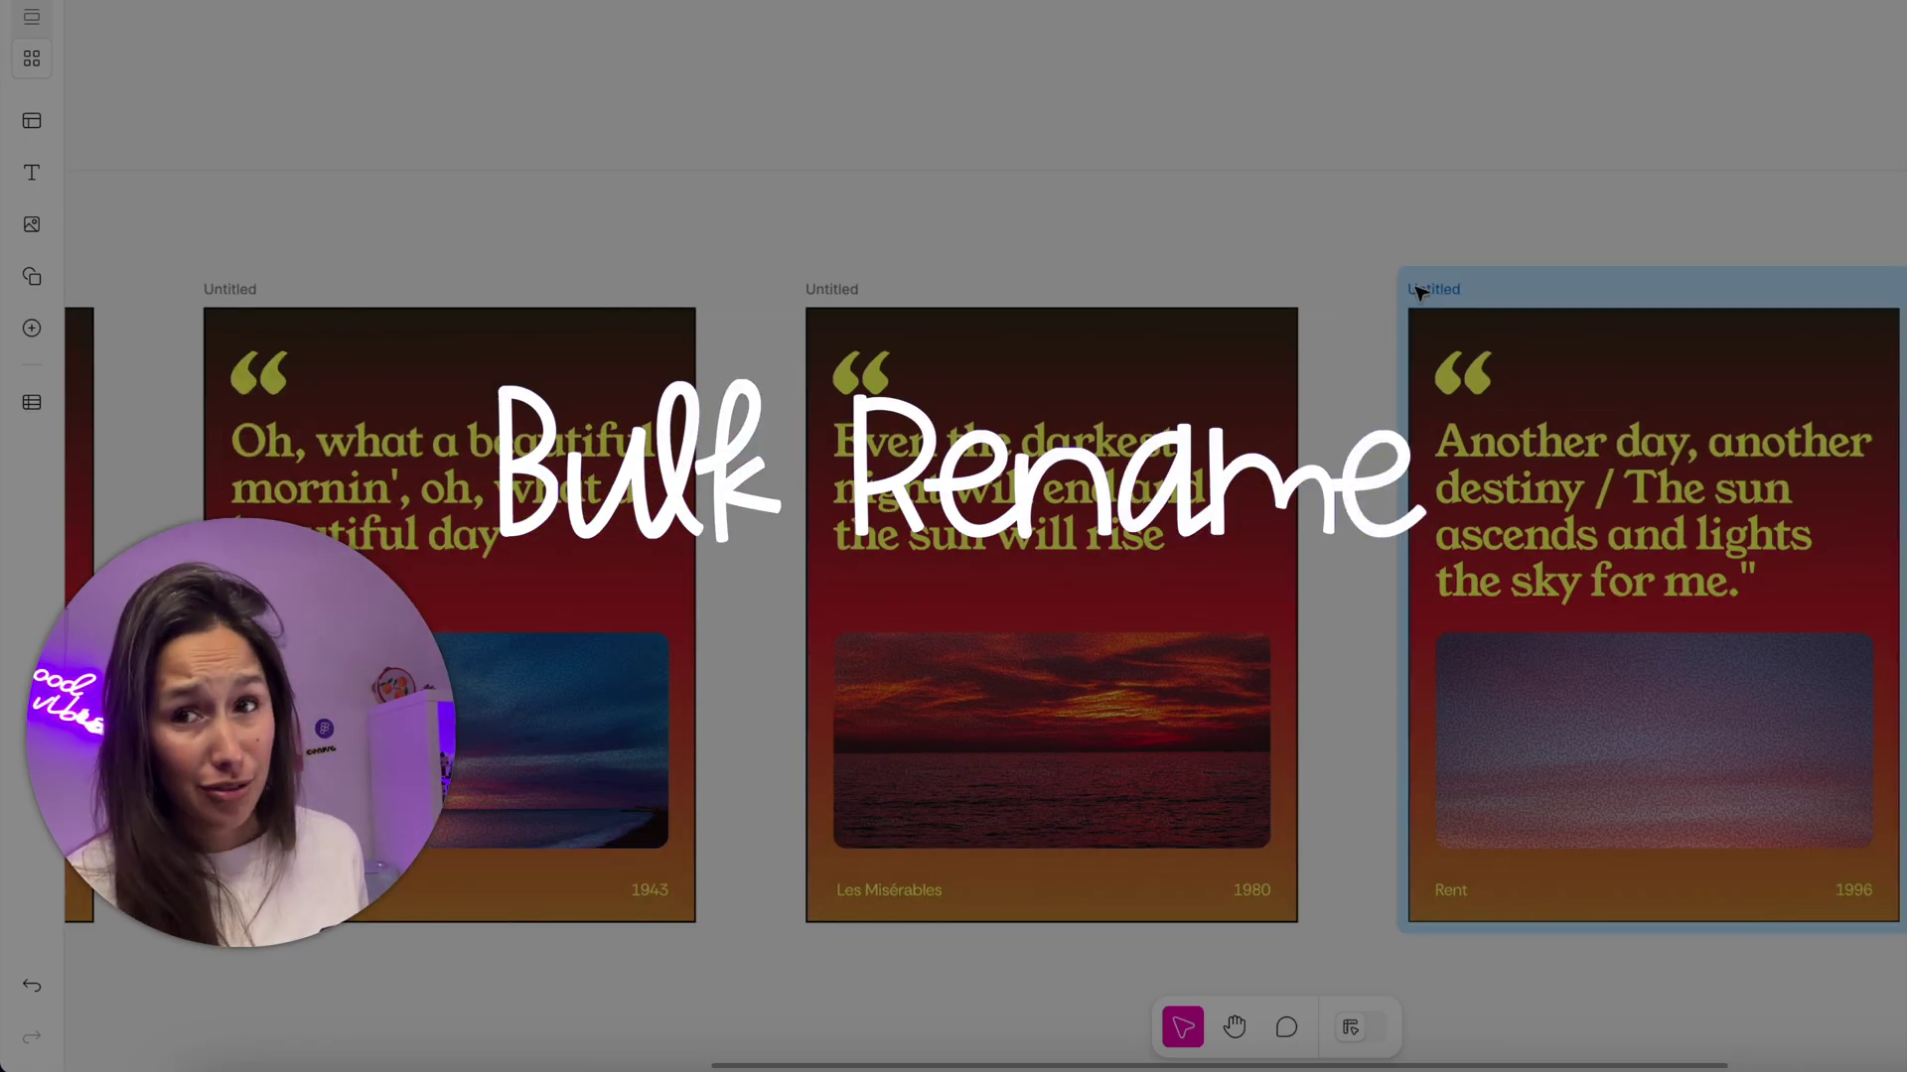
scroll(1418, 291, down, 5)
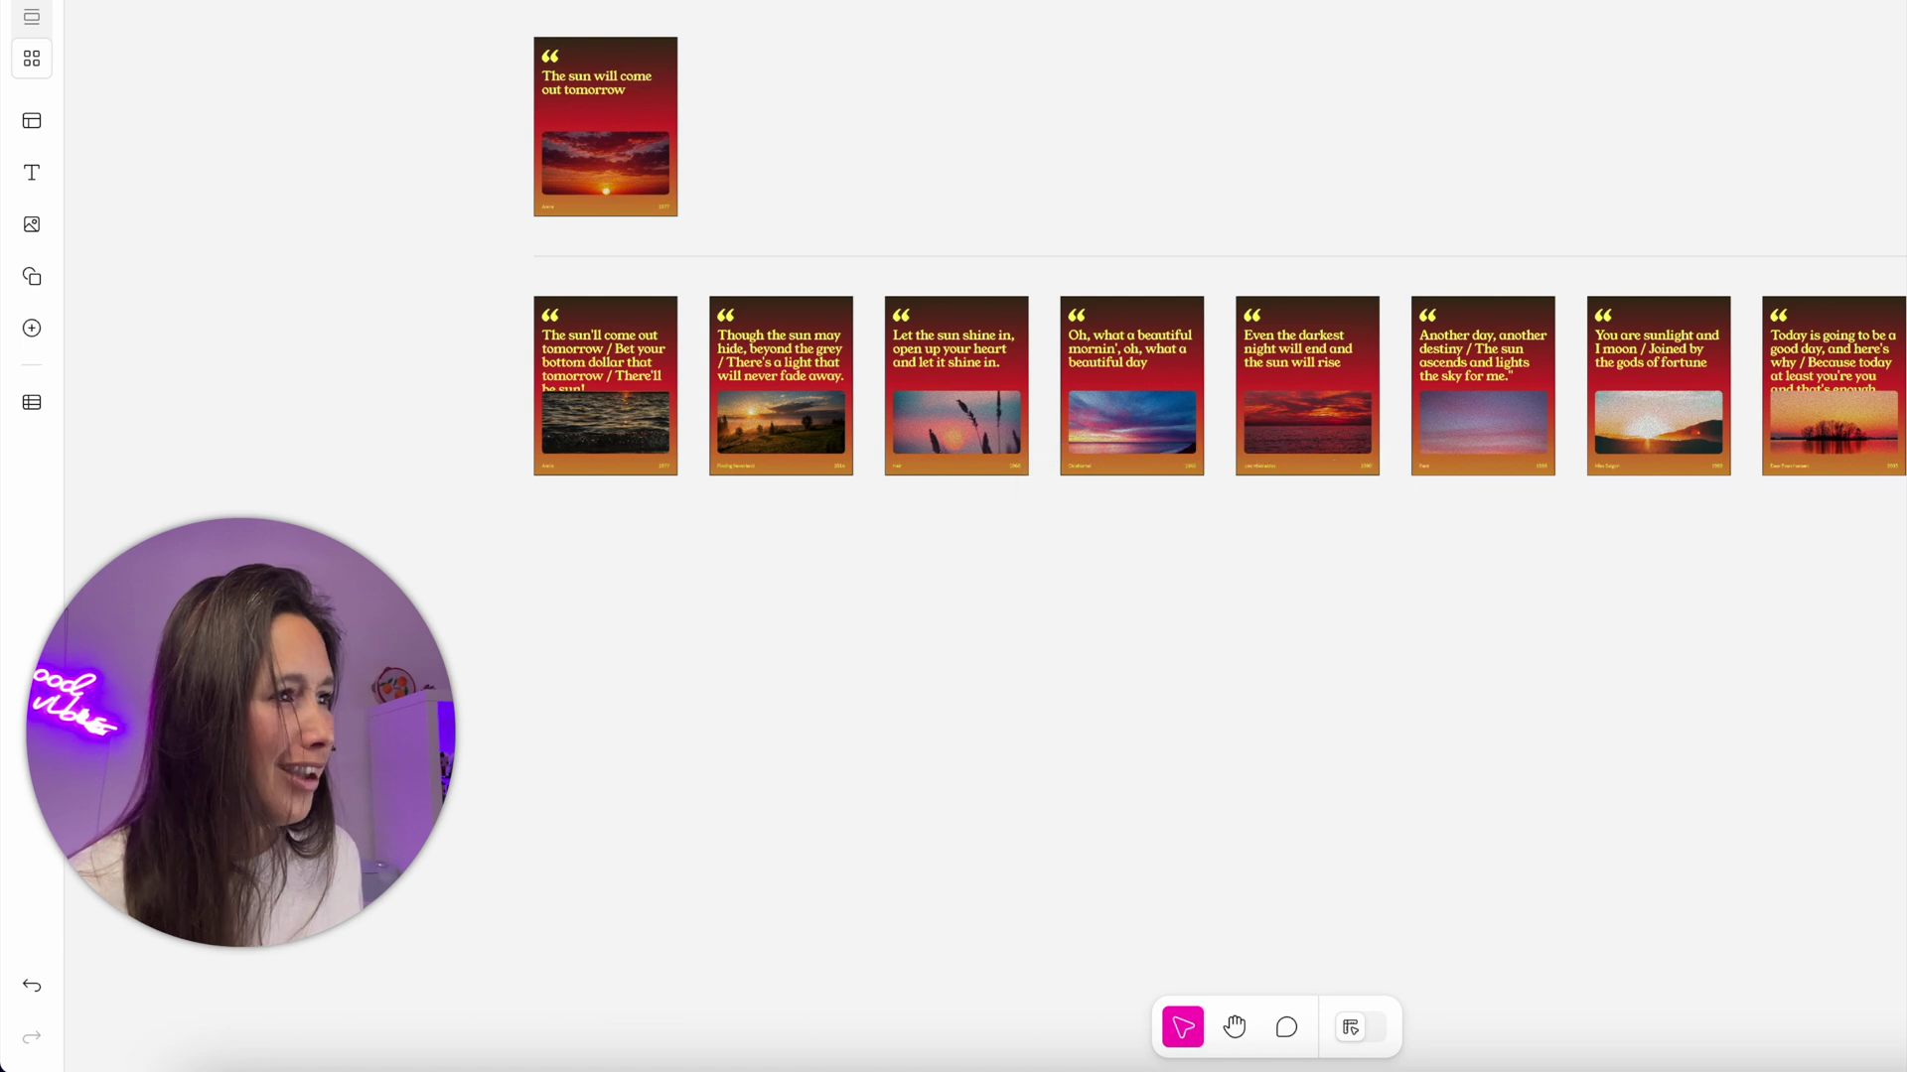
drag(1902, 551, 371, 289)
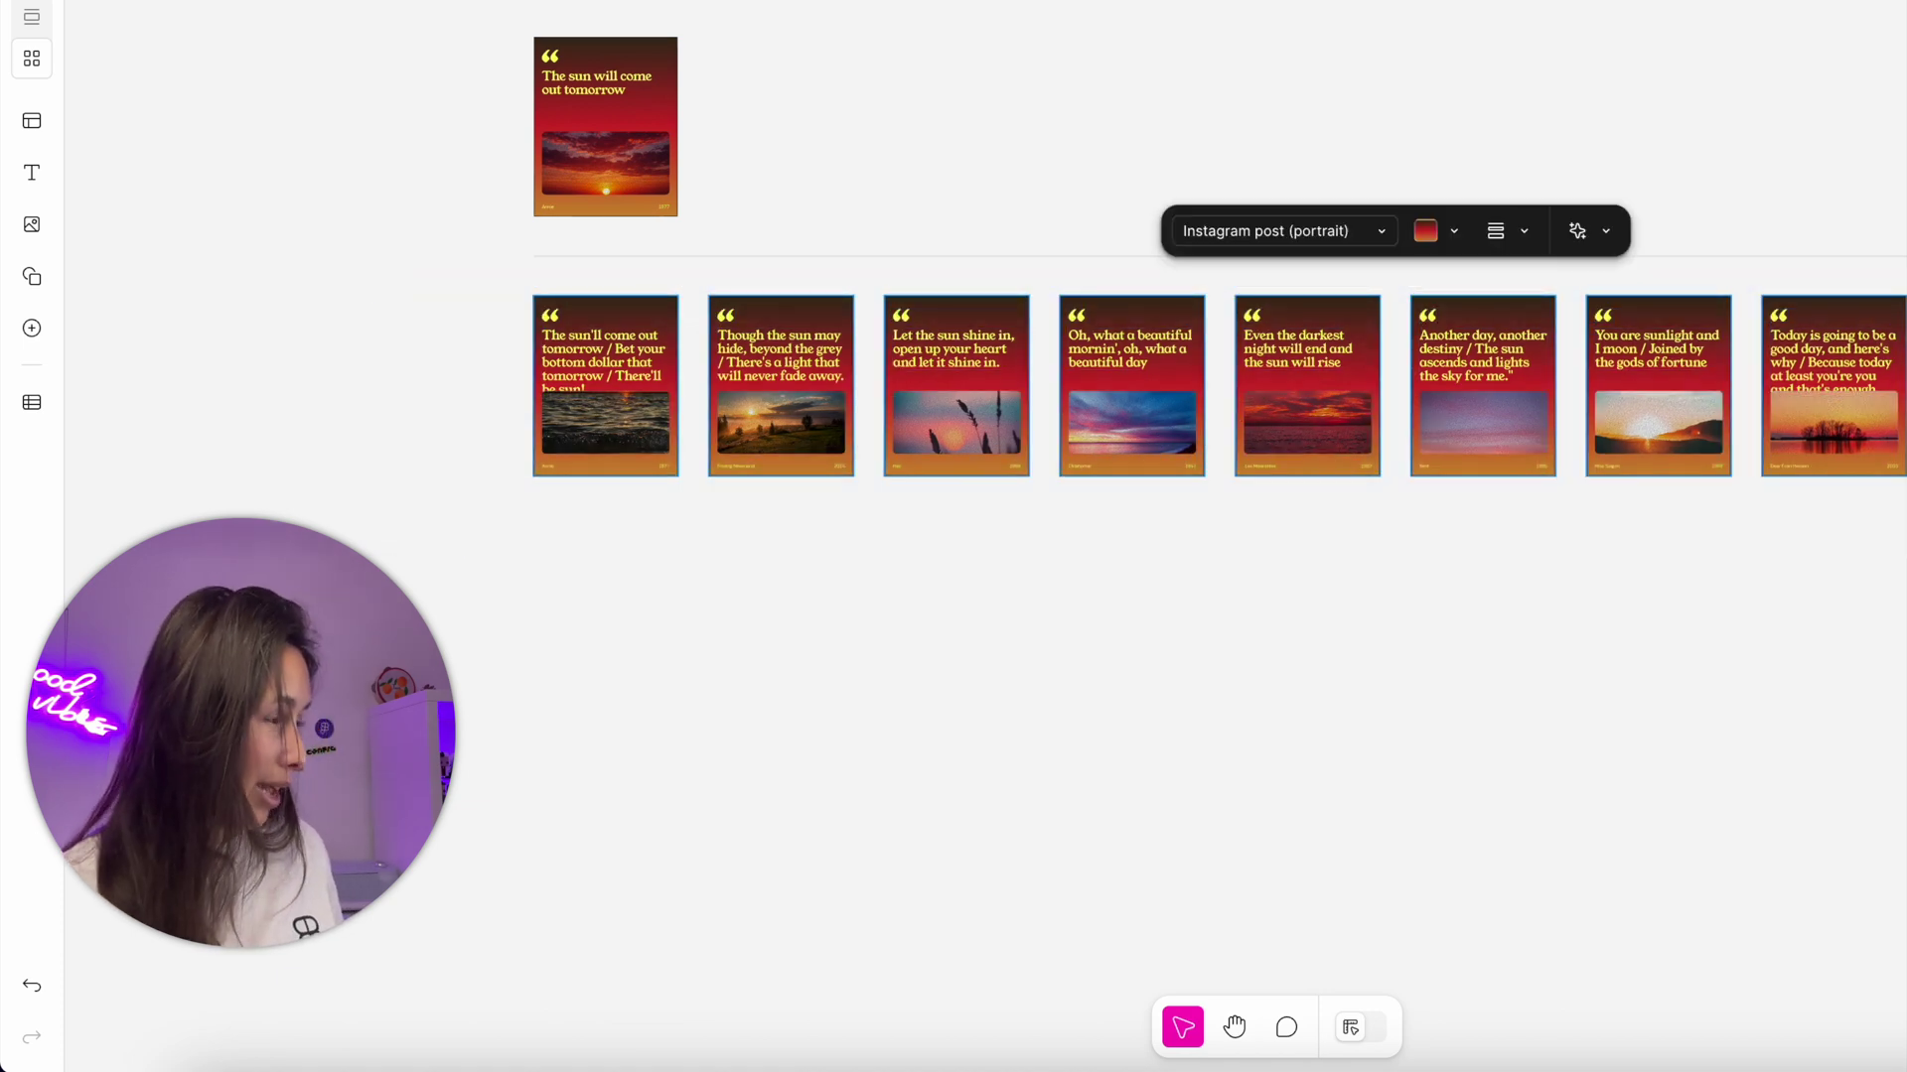
key(super+r)
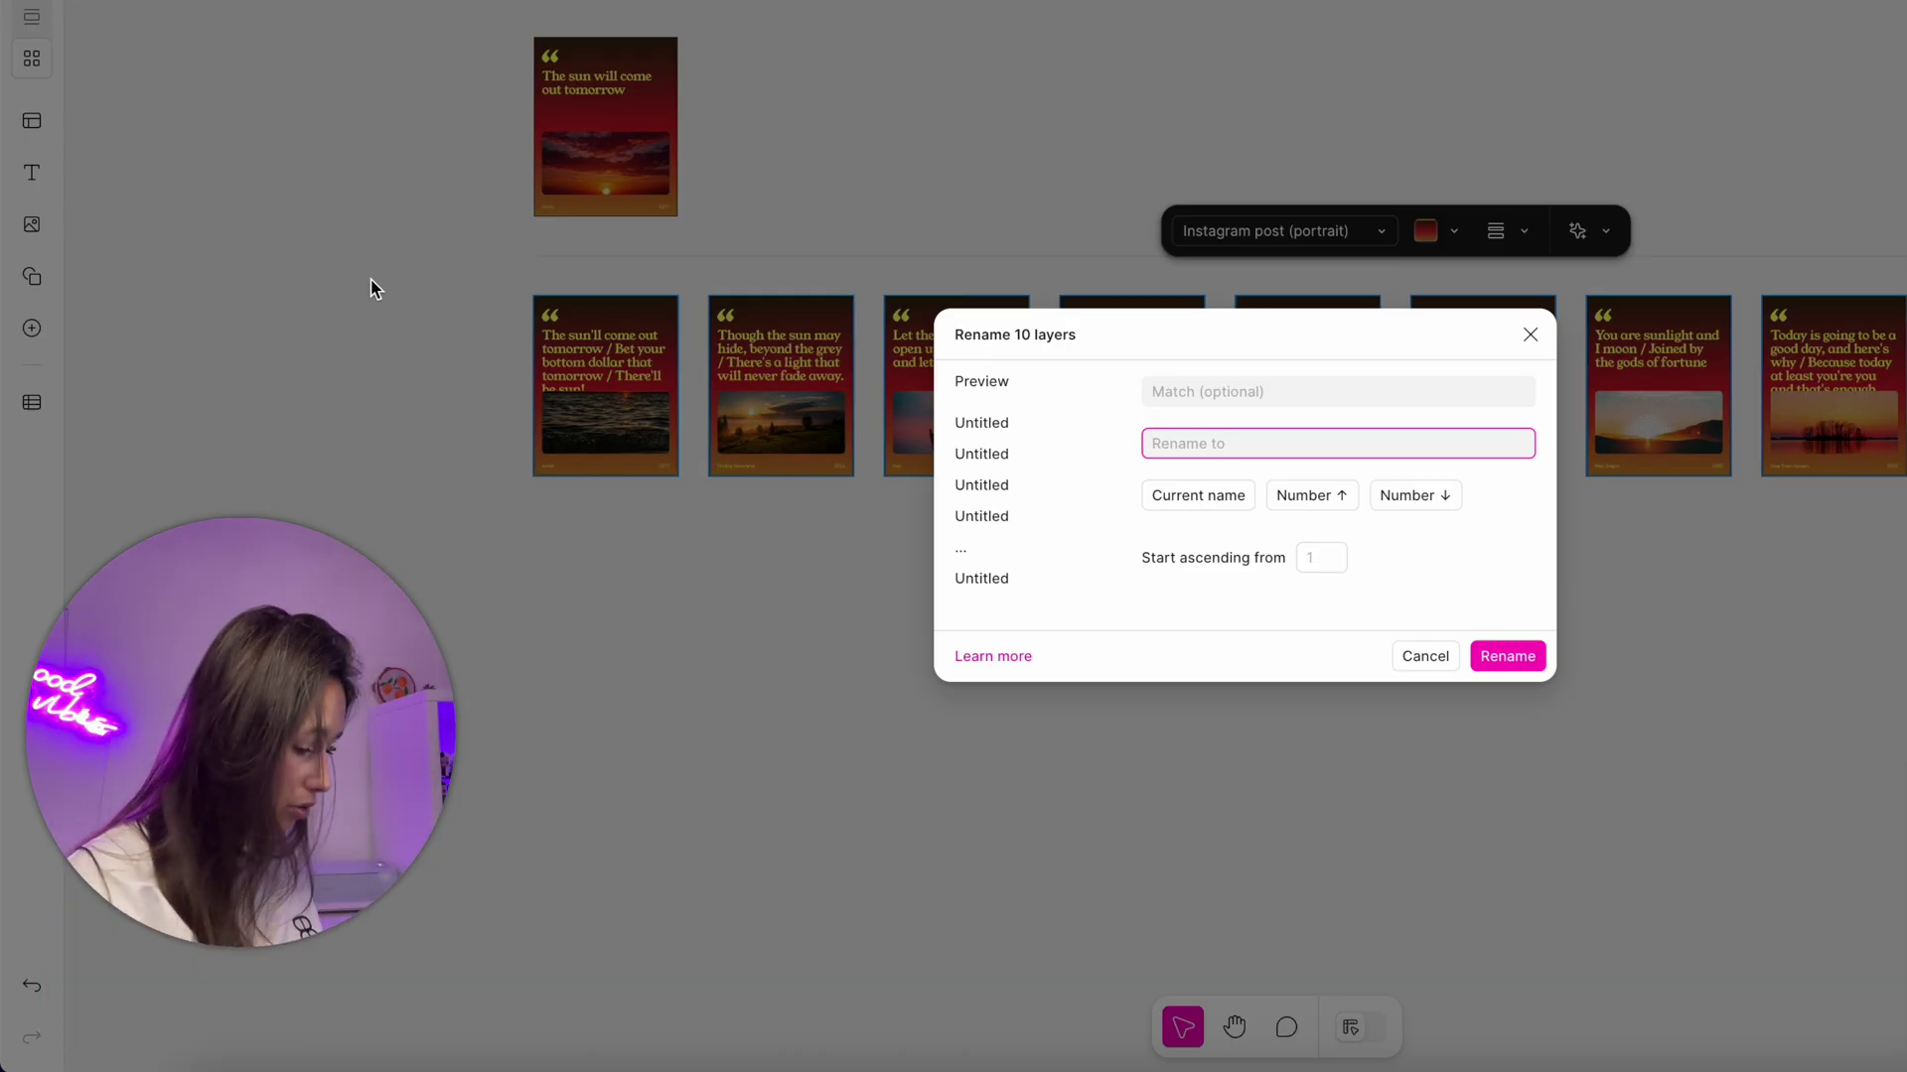
click(1531, 663)
Check the renamed Post 01 and Post 02 cards.
click(623, 340)
scroll(571, 292, up, 5)
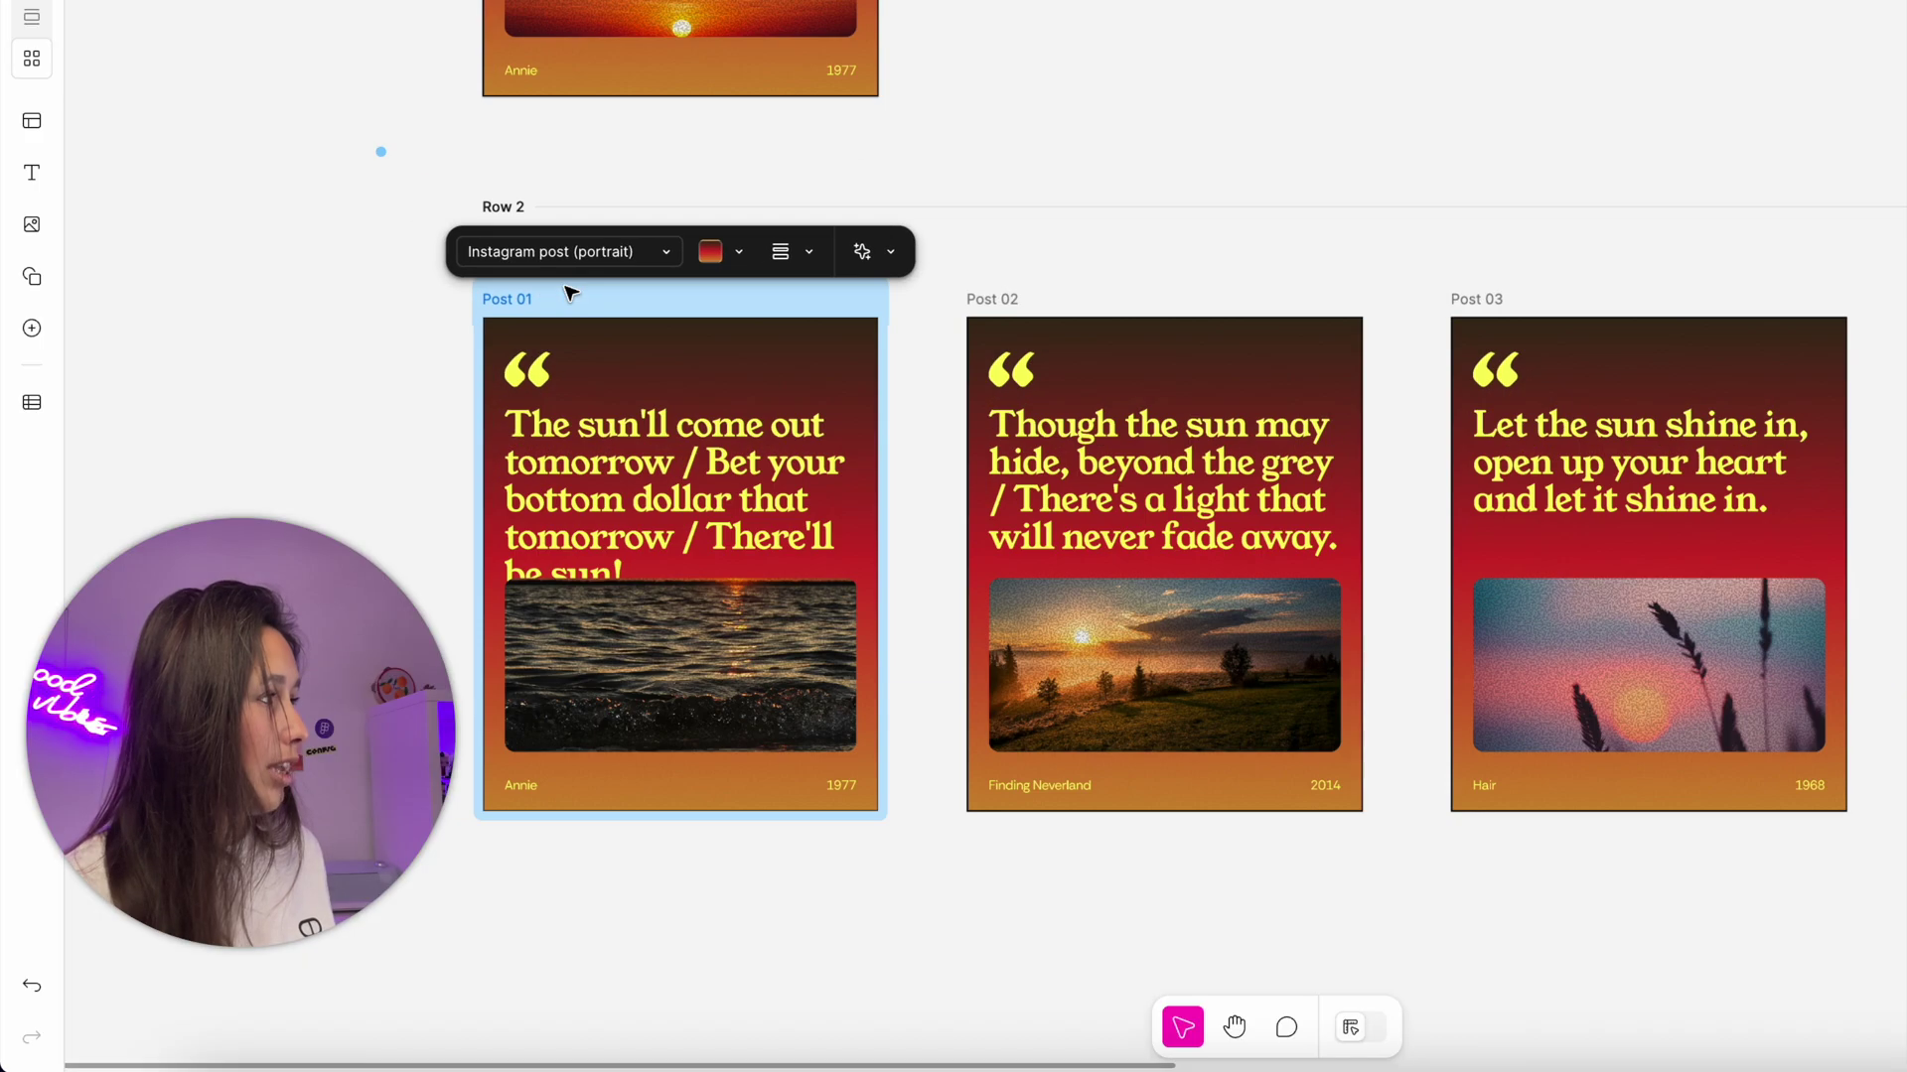
scroll(581, 295, up, 1)
shift+click(1119, 309)
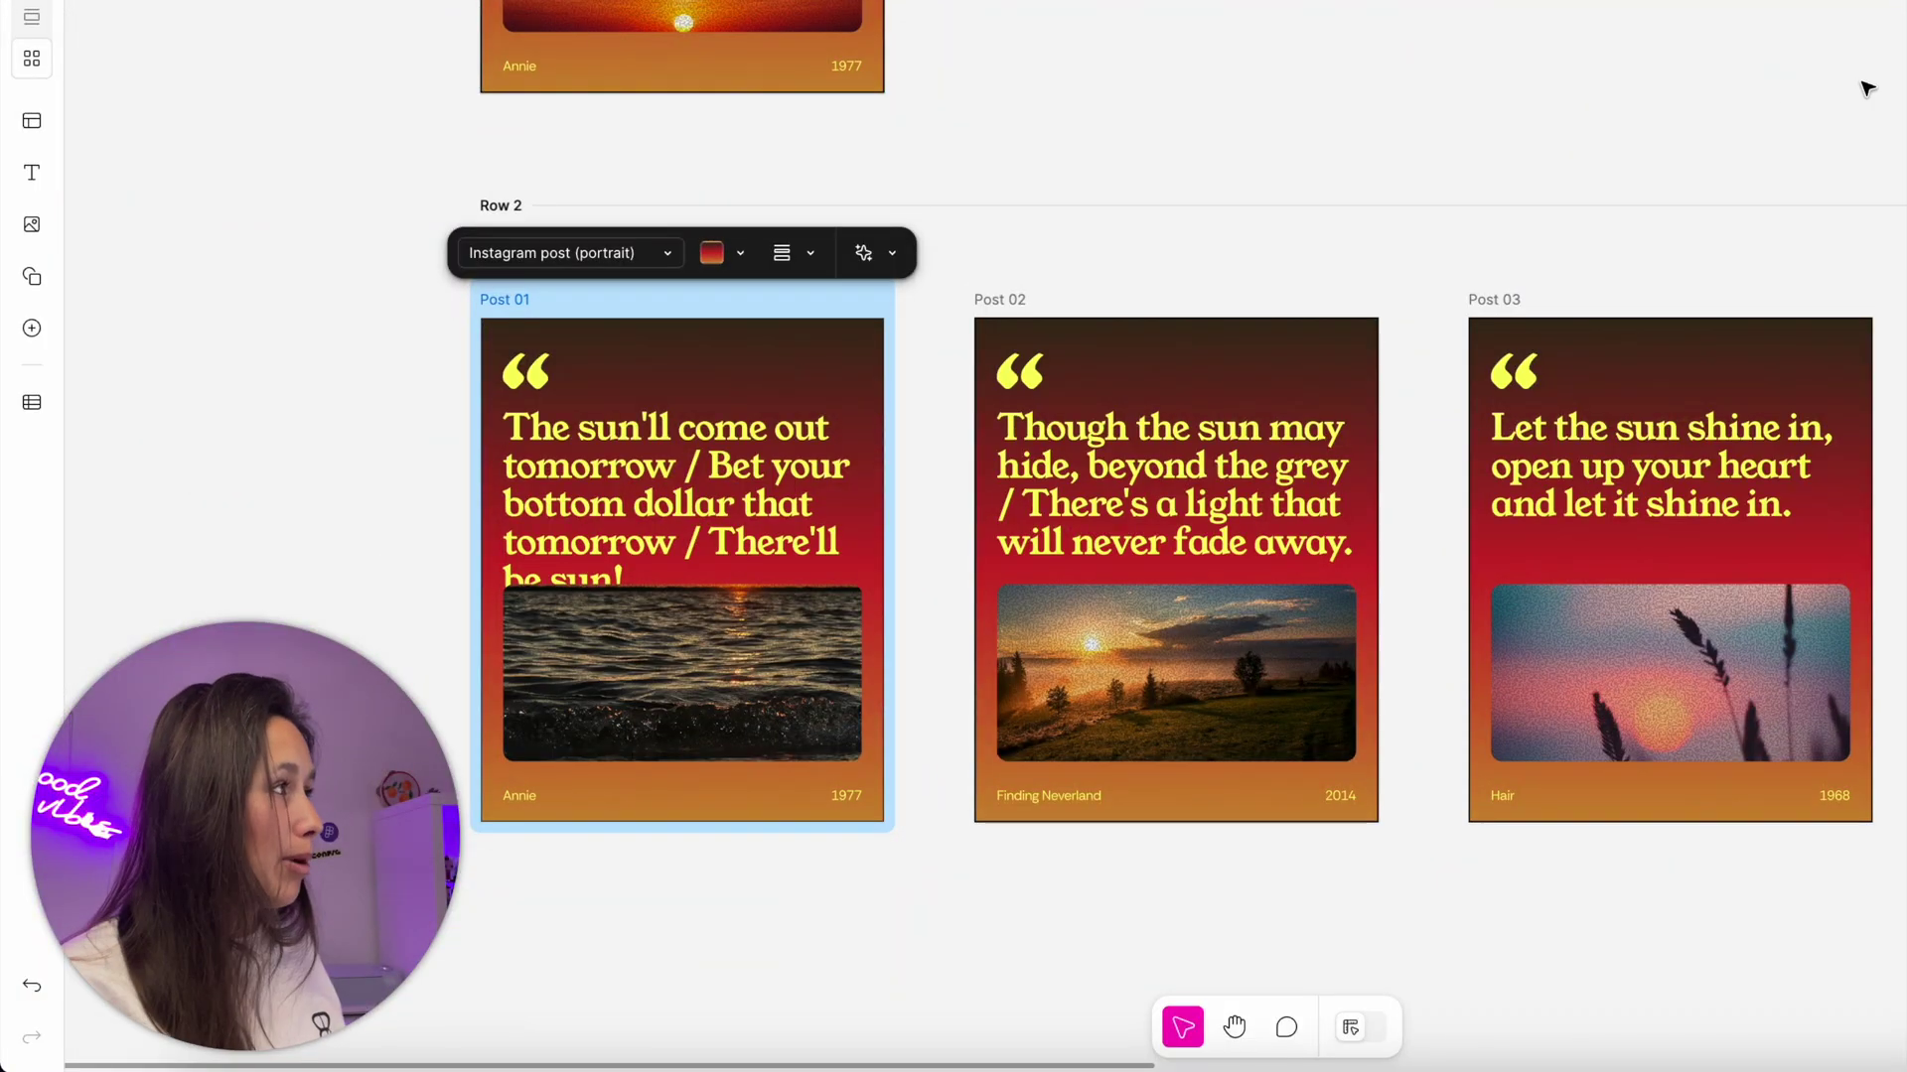
scroll(1092, 536, up, 5)
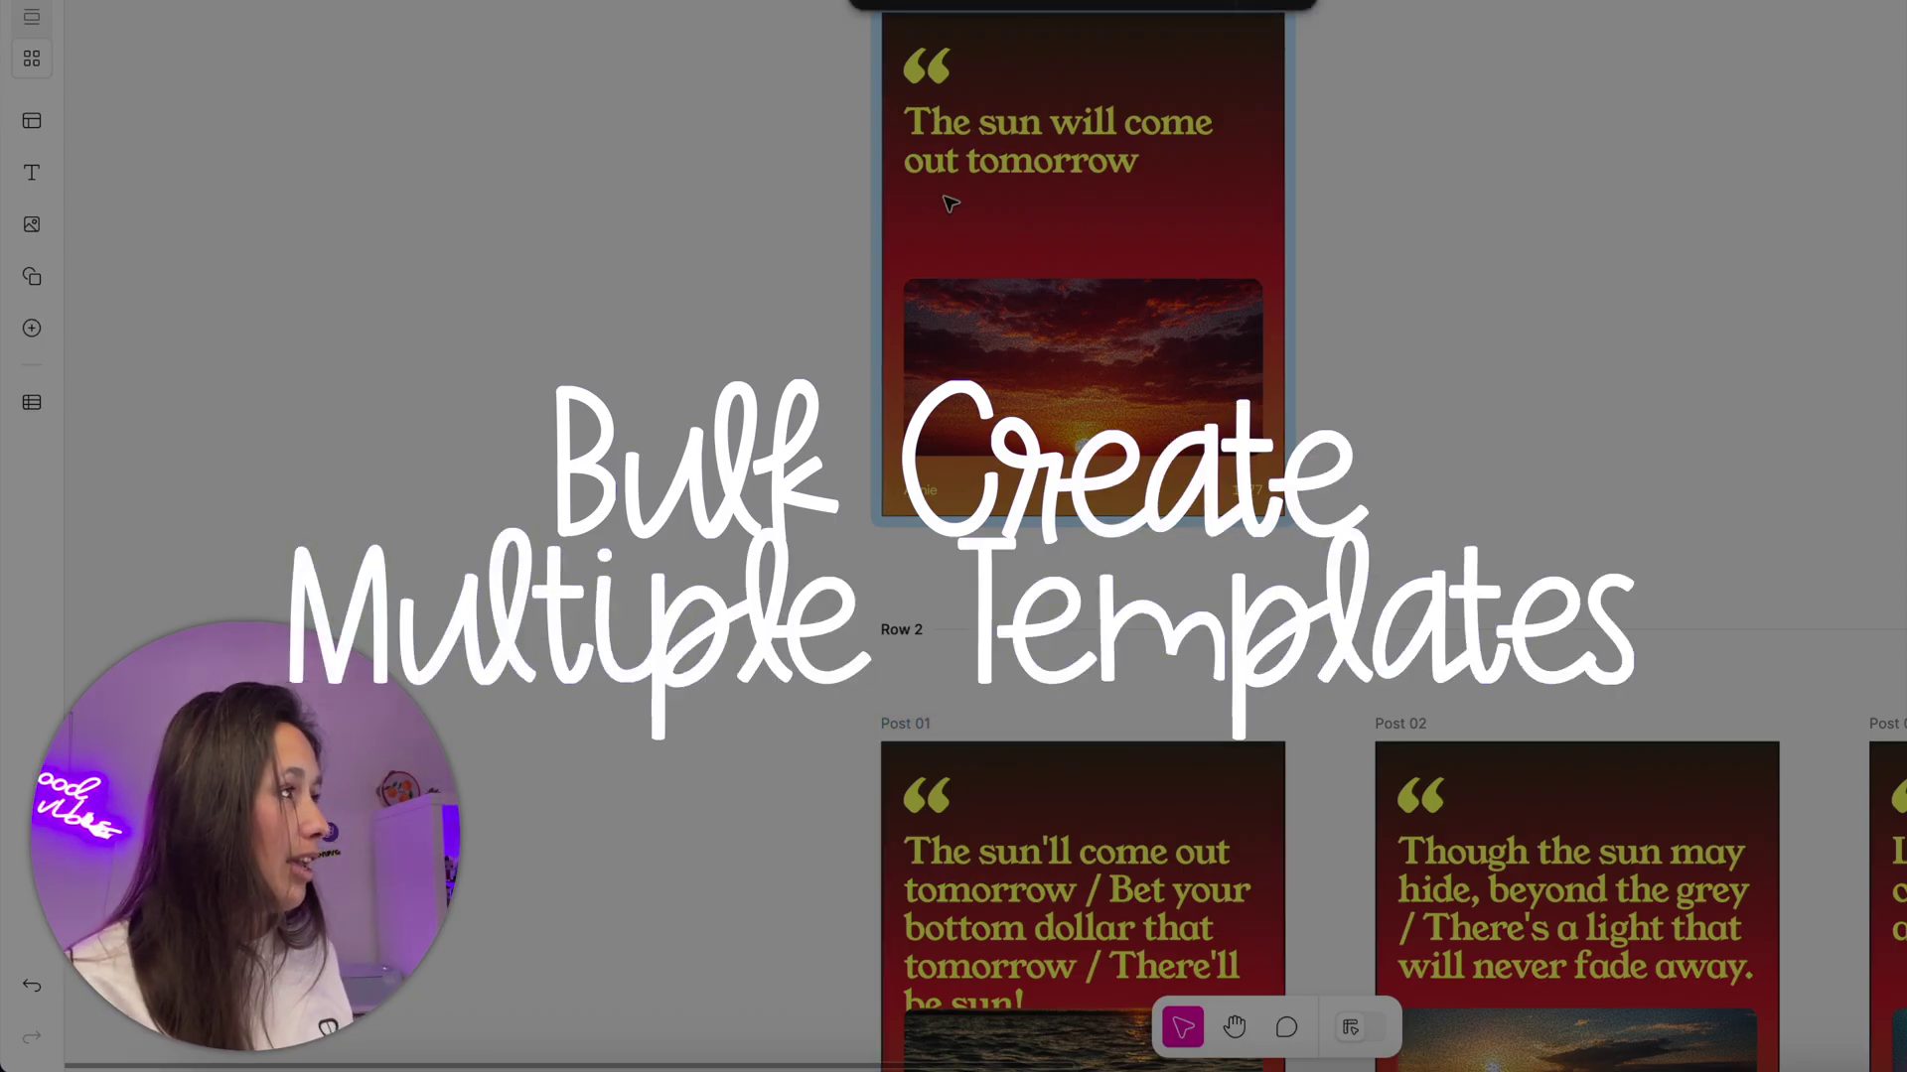
Rename the original template card to Post.
click(952, 196)
scroll(952, 195, up, 3)
double_click(922, 238)
text(Post)
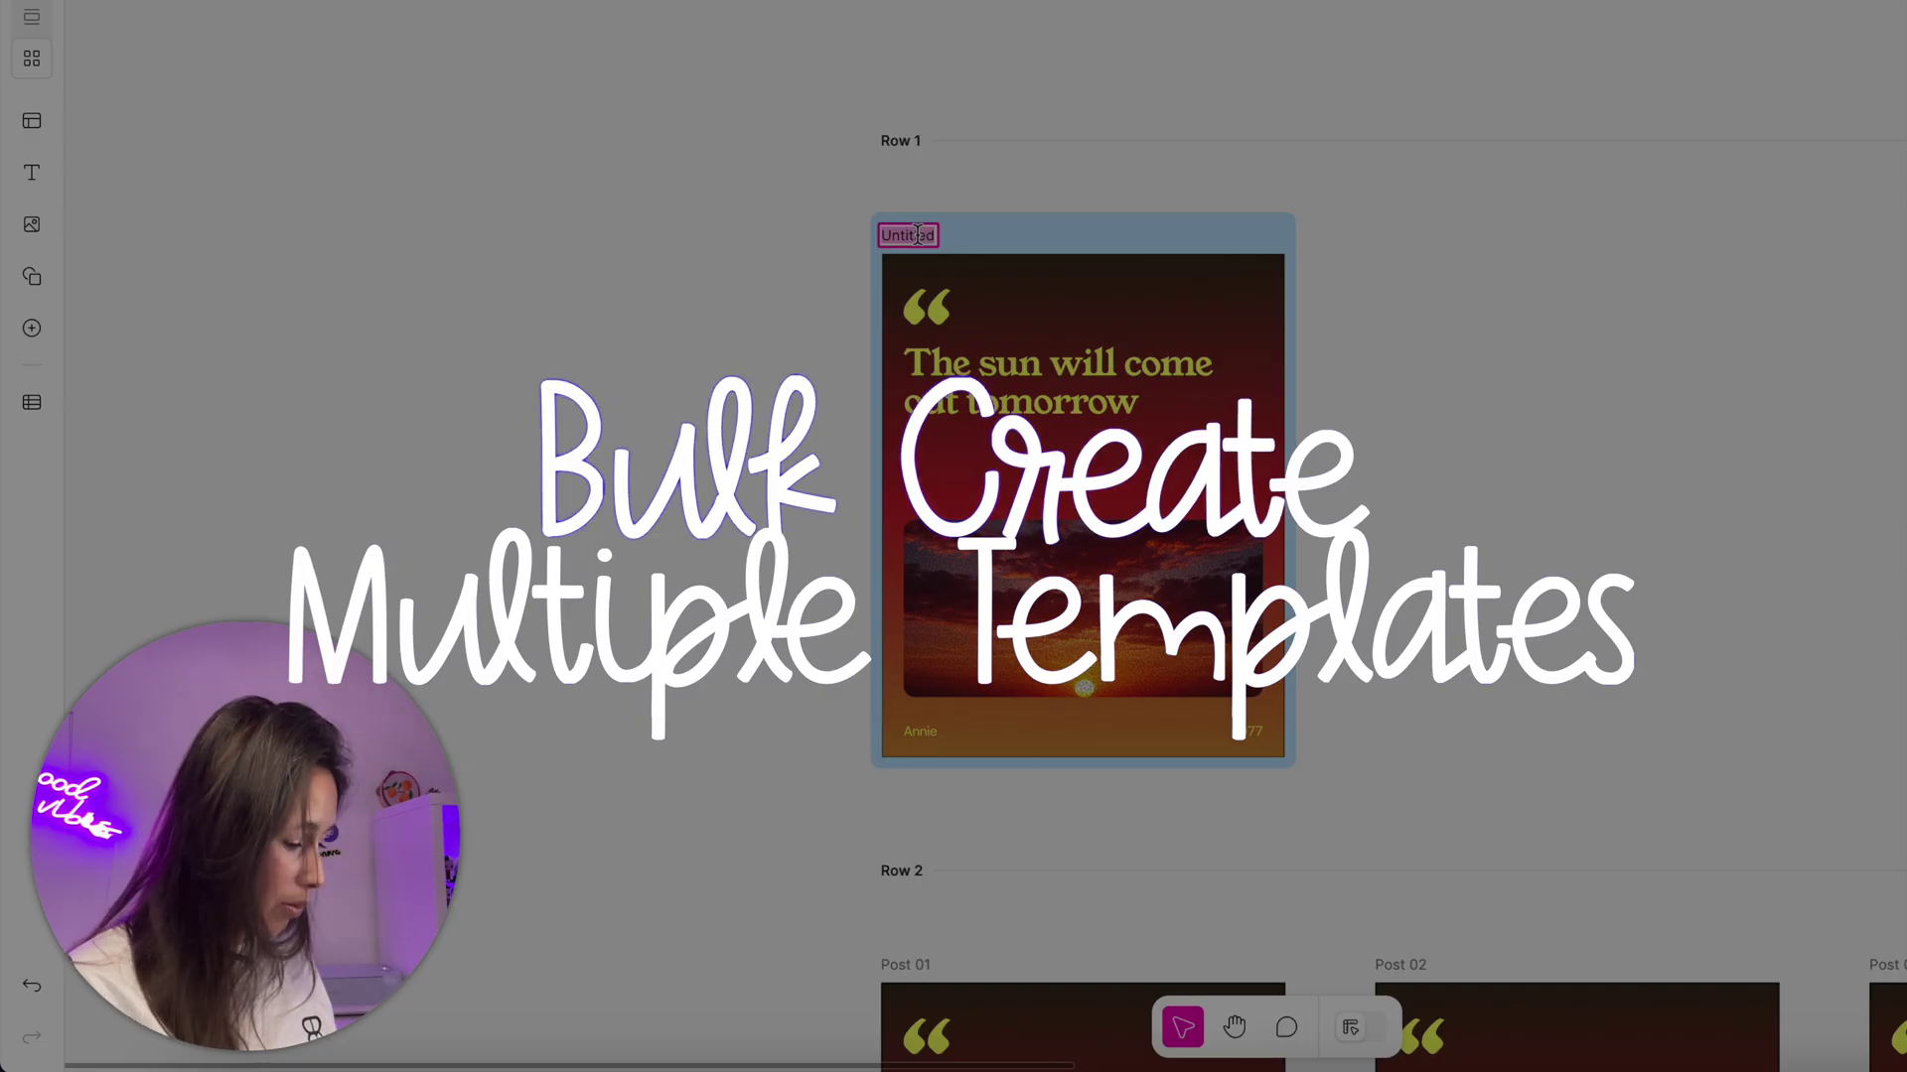
key(Return)
Duplicate the Post card and resize the copy to the Instagram story format.
right_click(1001, 251)
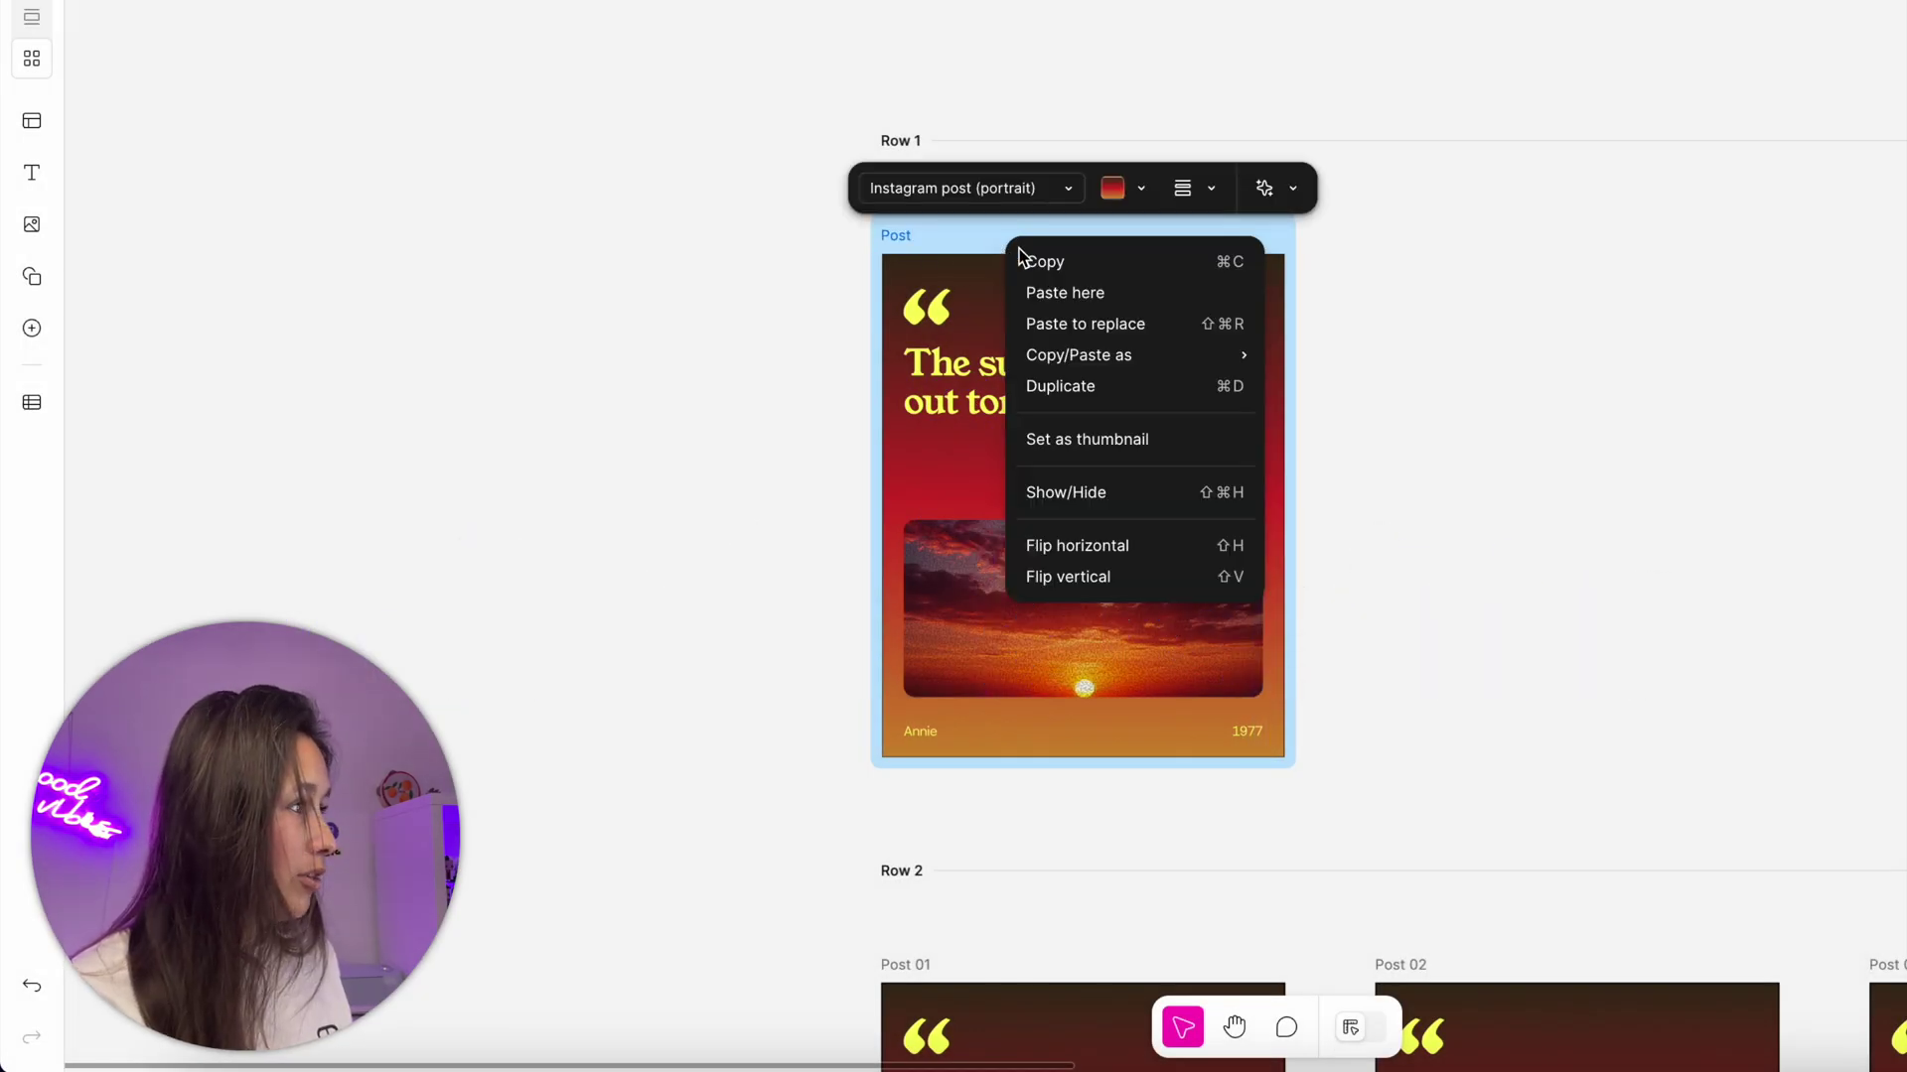
click(1142, 385)
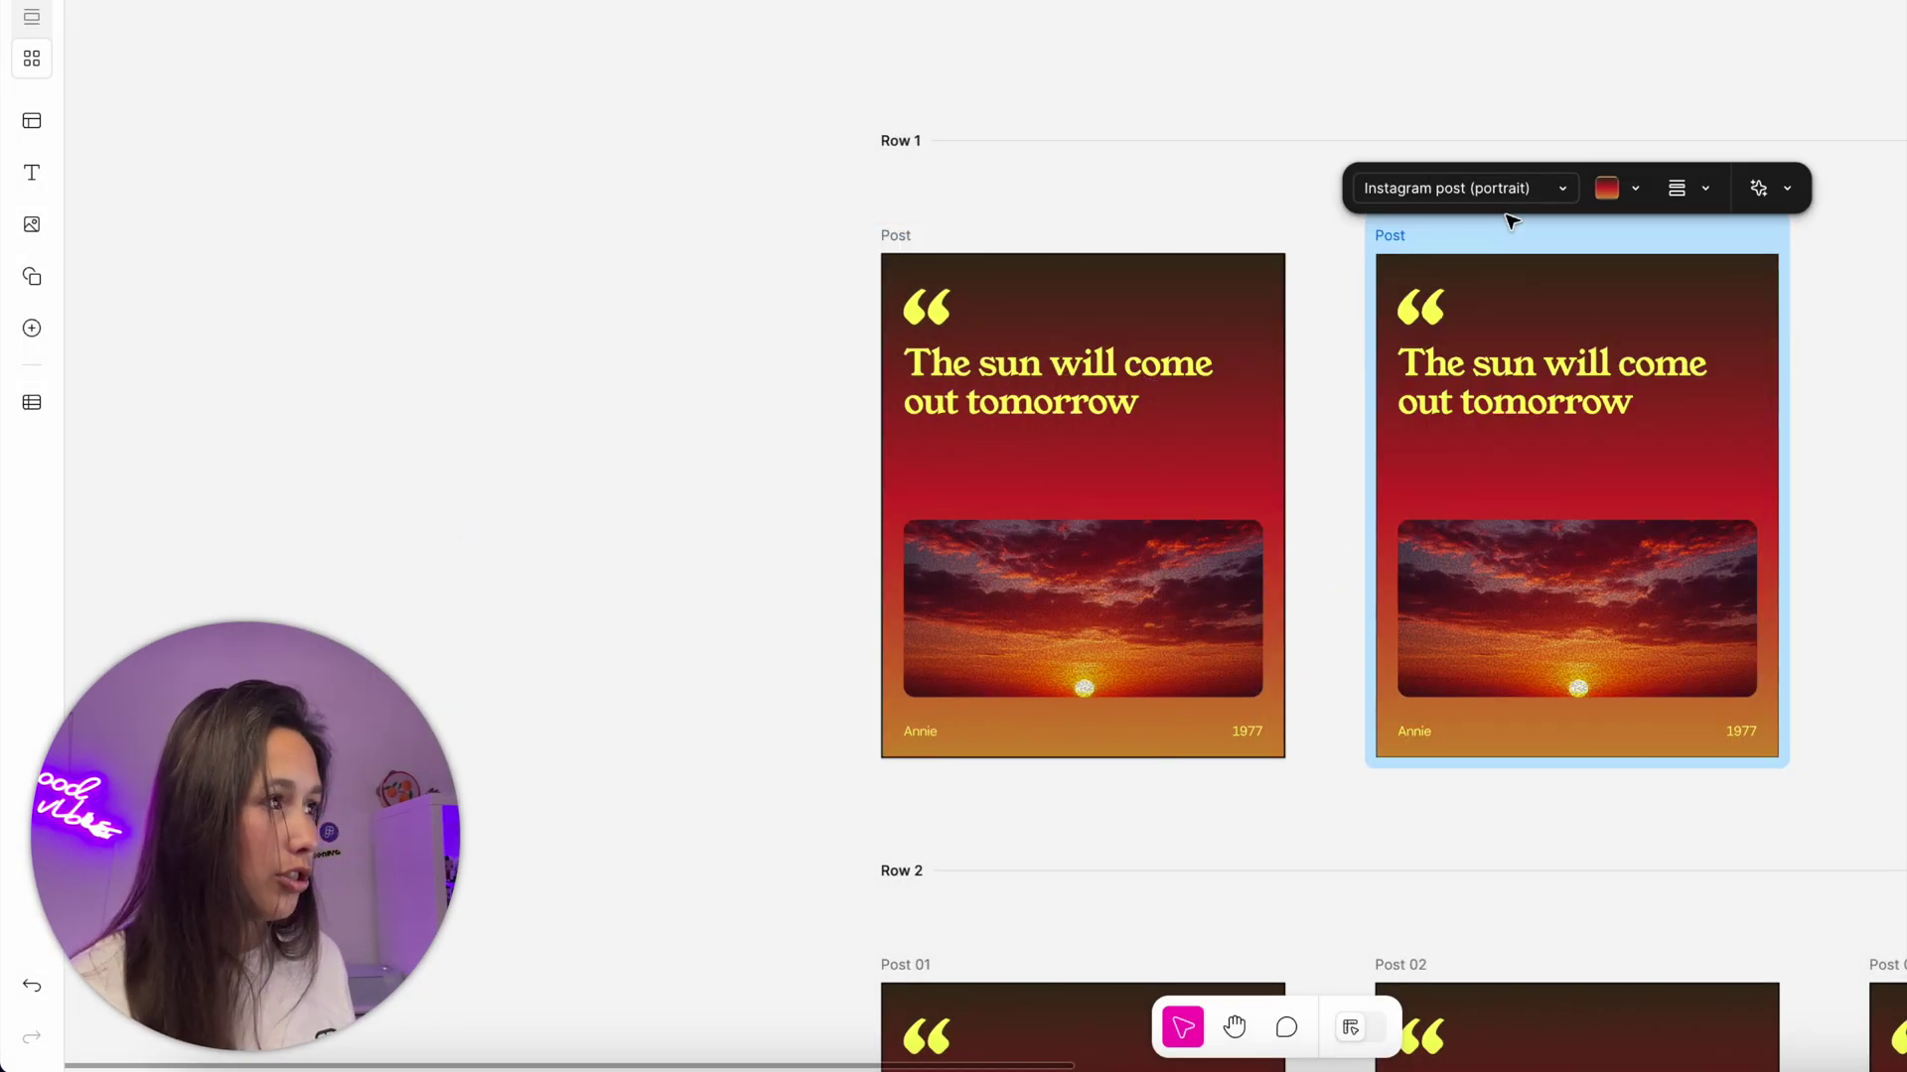
click(1537, 189)
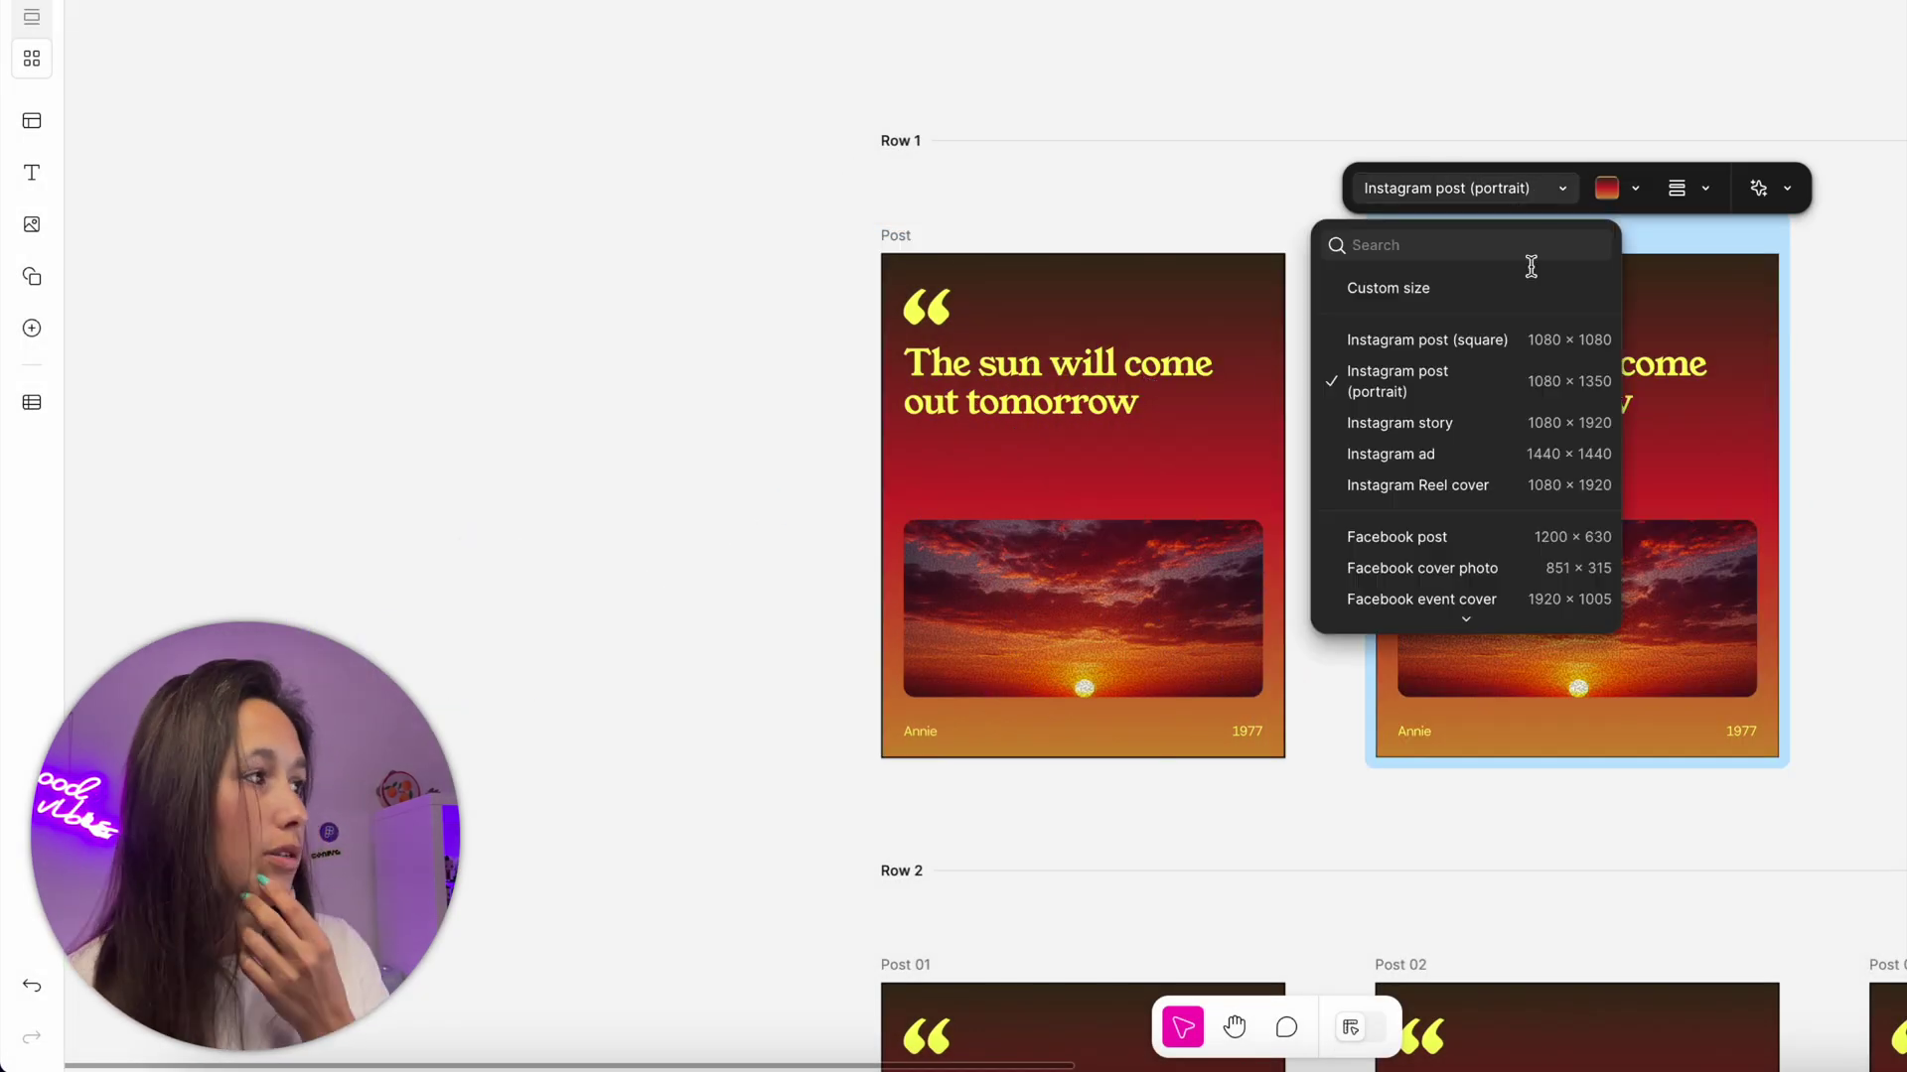
click(1495, 421)
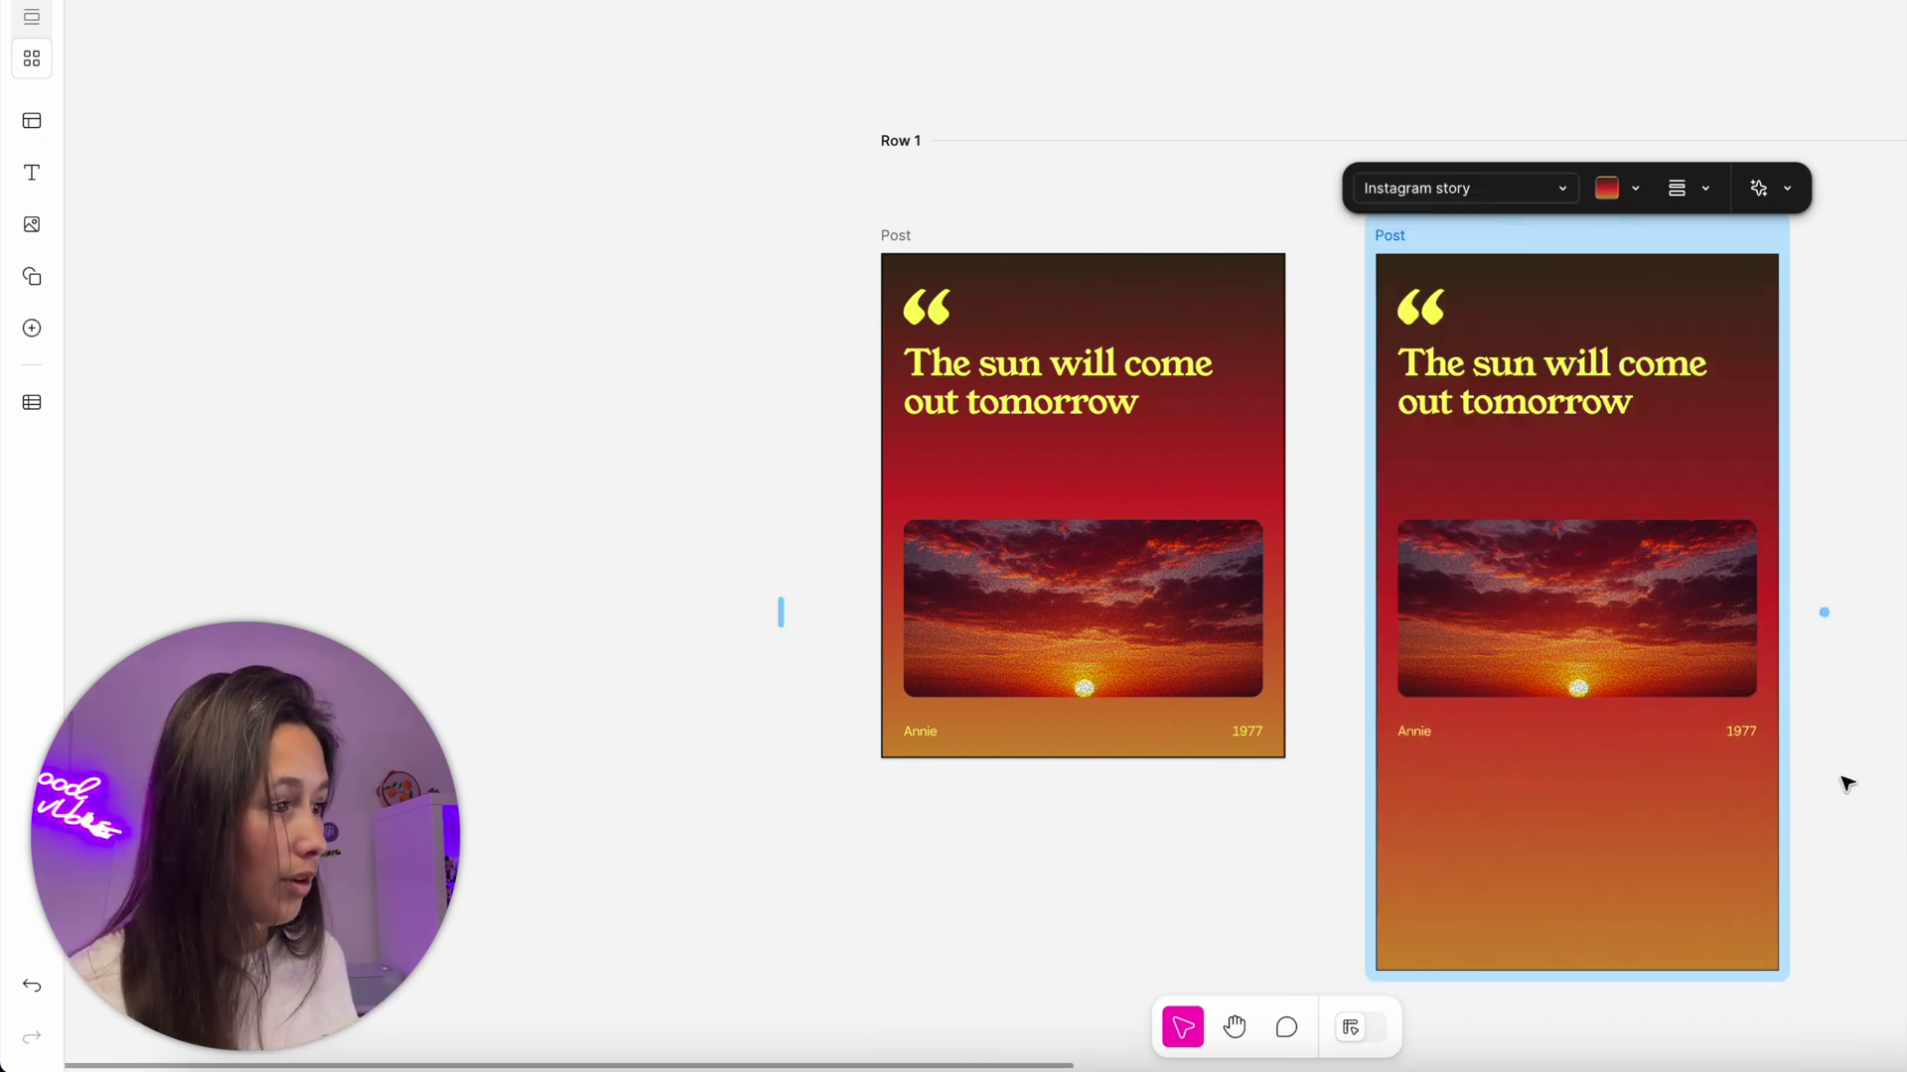
Move the Annie and 1977 text row to the bottom of the story card.
click(1490, 735)
drag(1519, 741, 1557, 940)
double_click(1451, 941)
scroll(1451, 942, up, 3)
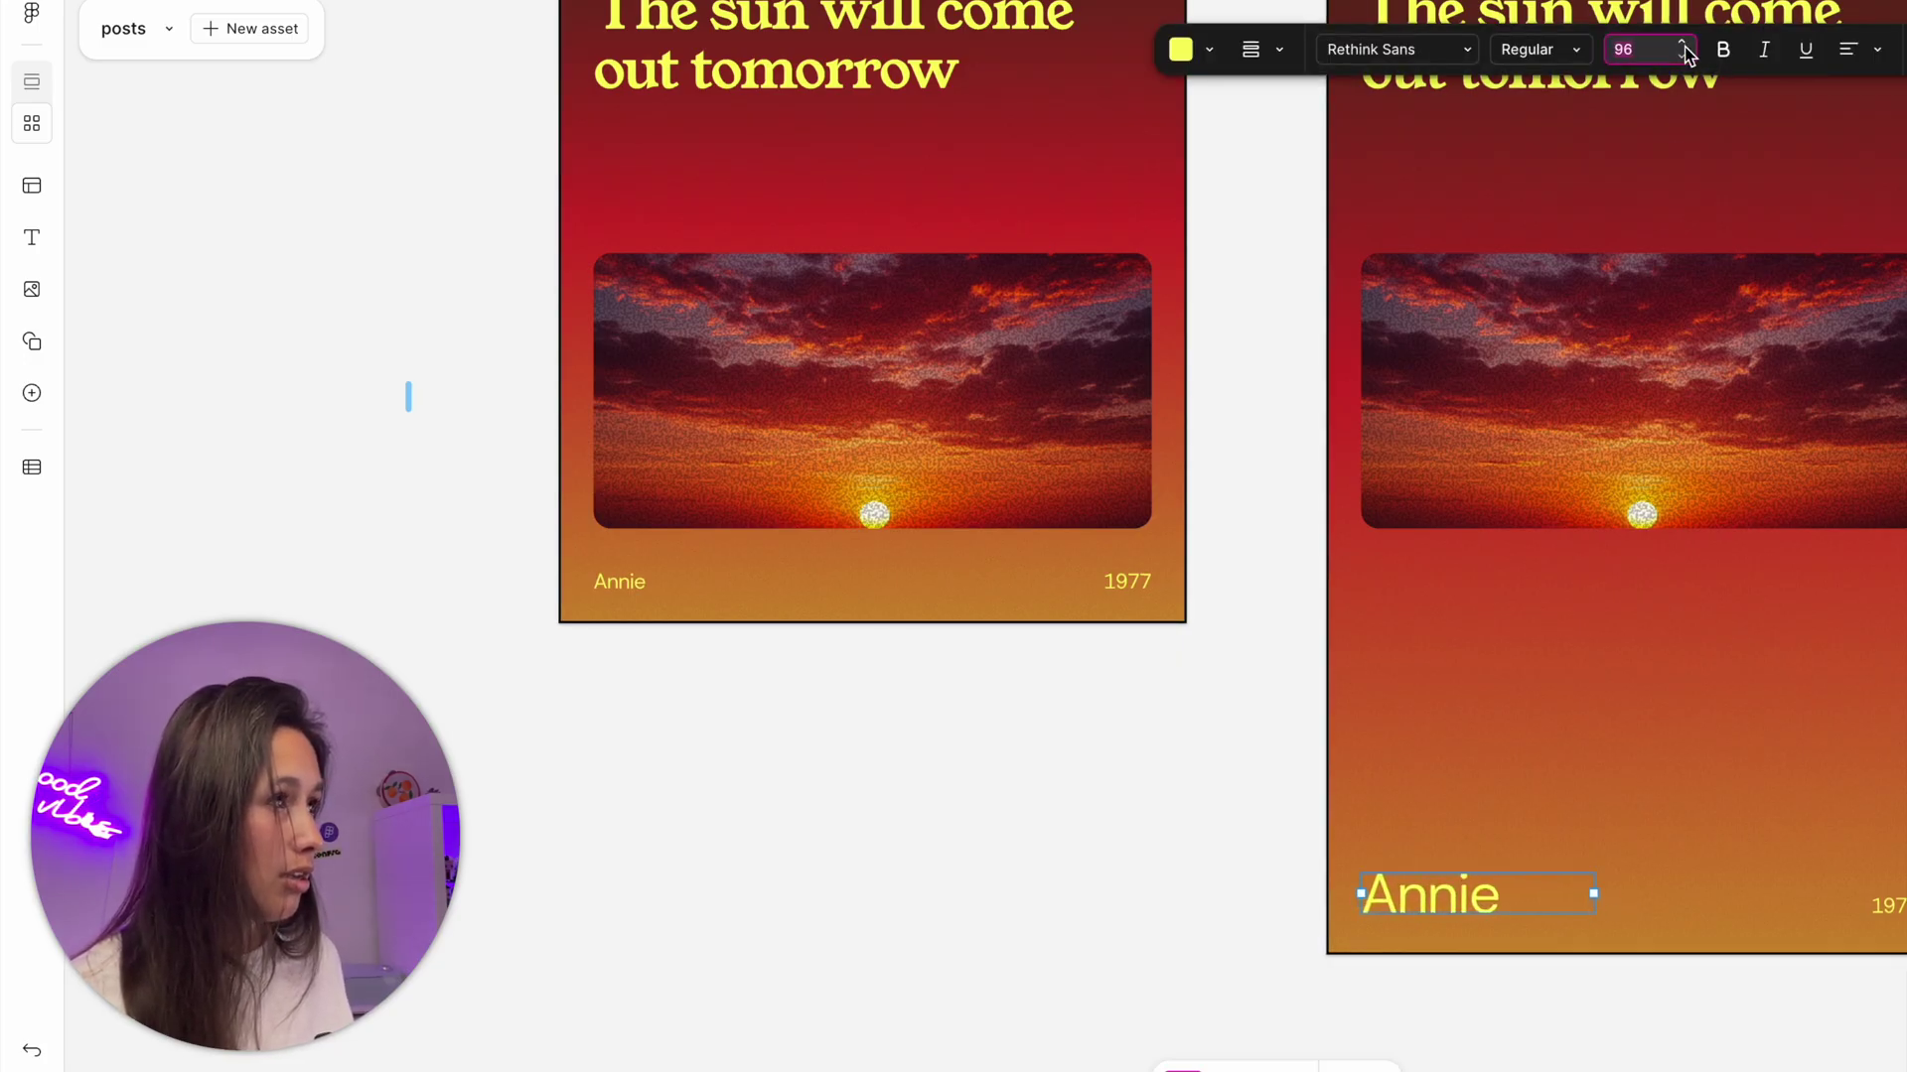
Stretch the sunset image taller on the story card.
click(1679, 511)
drag(1678, 587, 1688, 823)
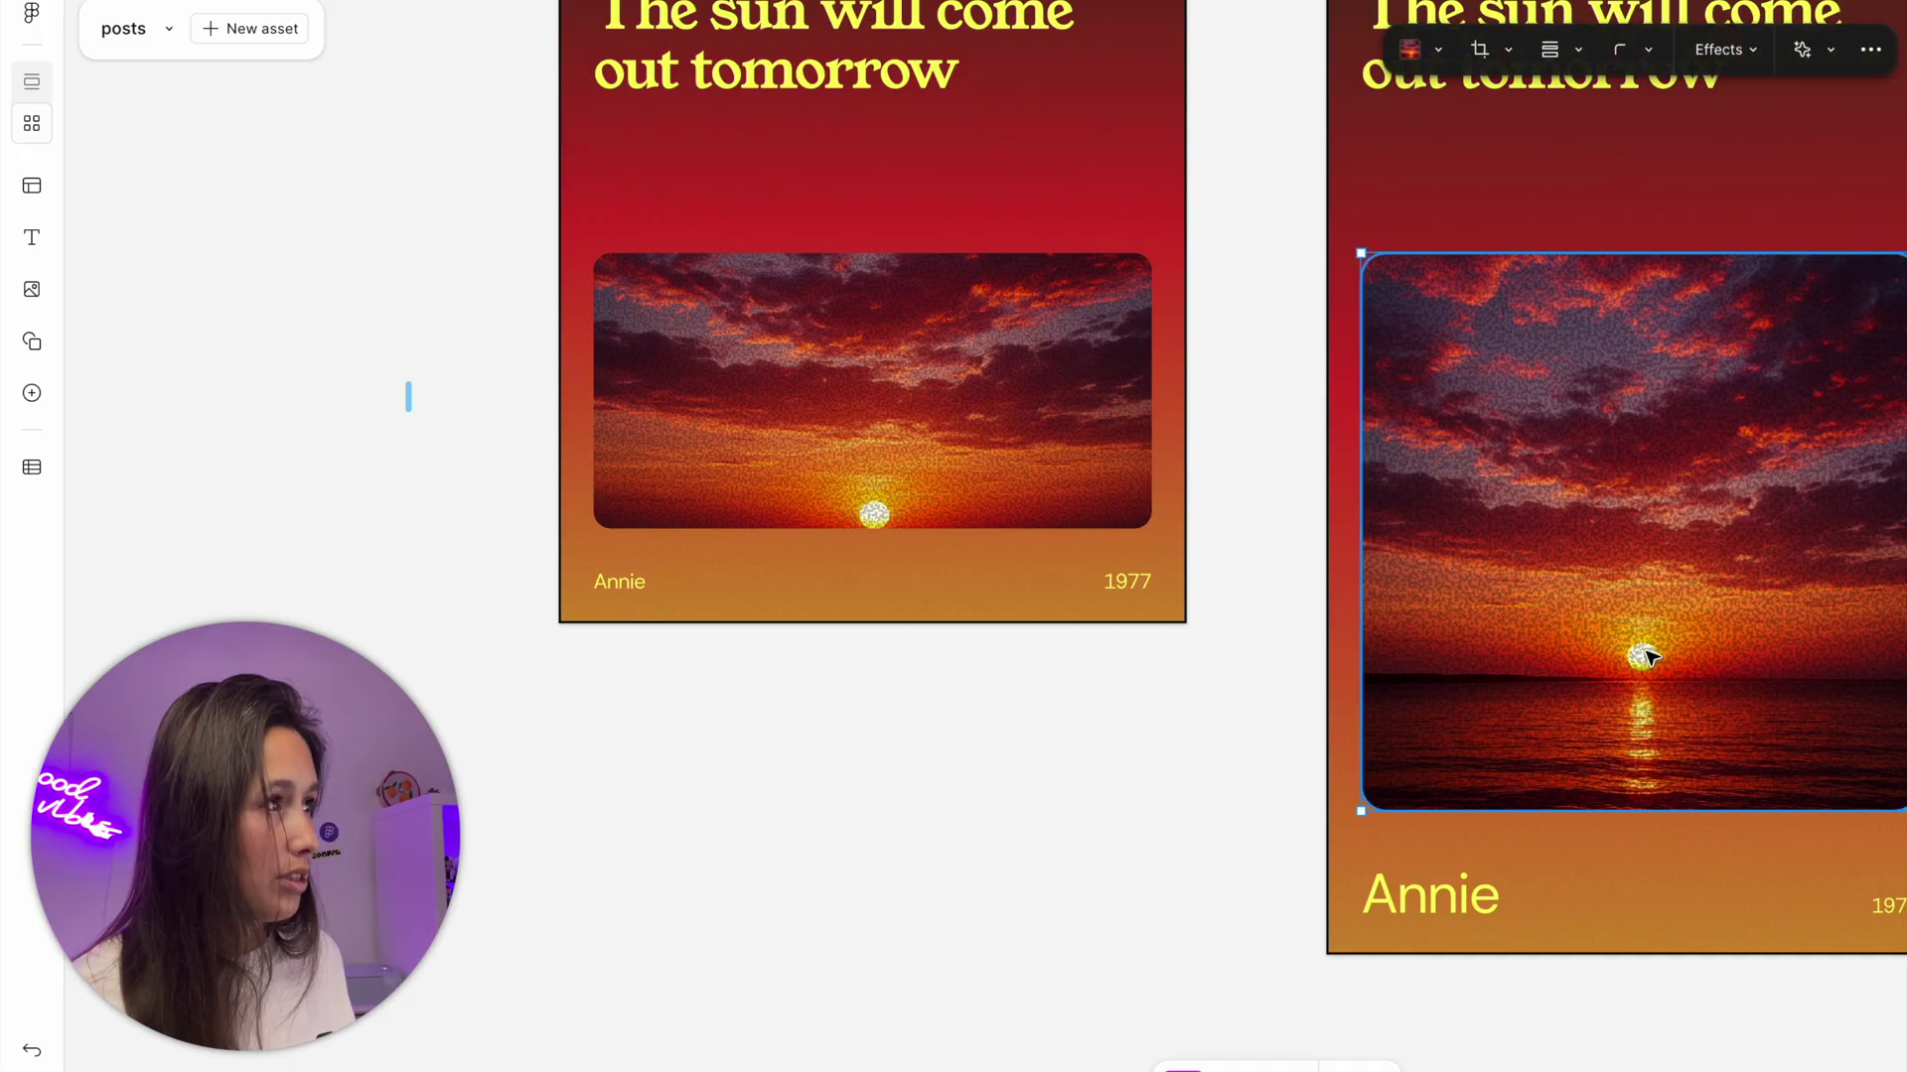
scroll(1651, 656, up, 5)
scroll(1625, 319, down, 3)
scroll(1634, 408, up, 2)
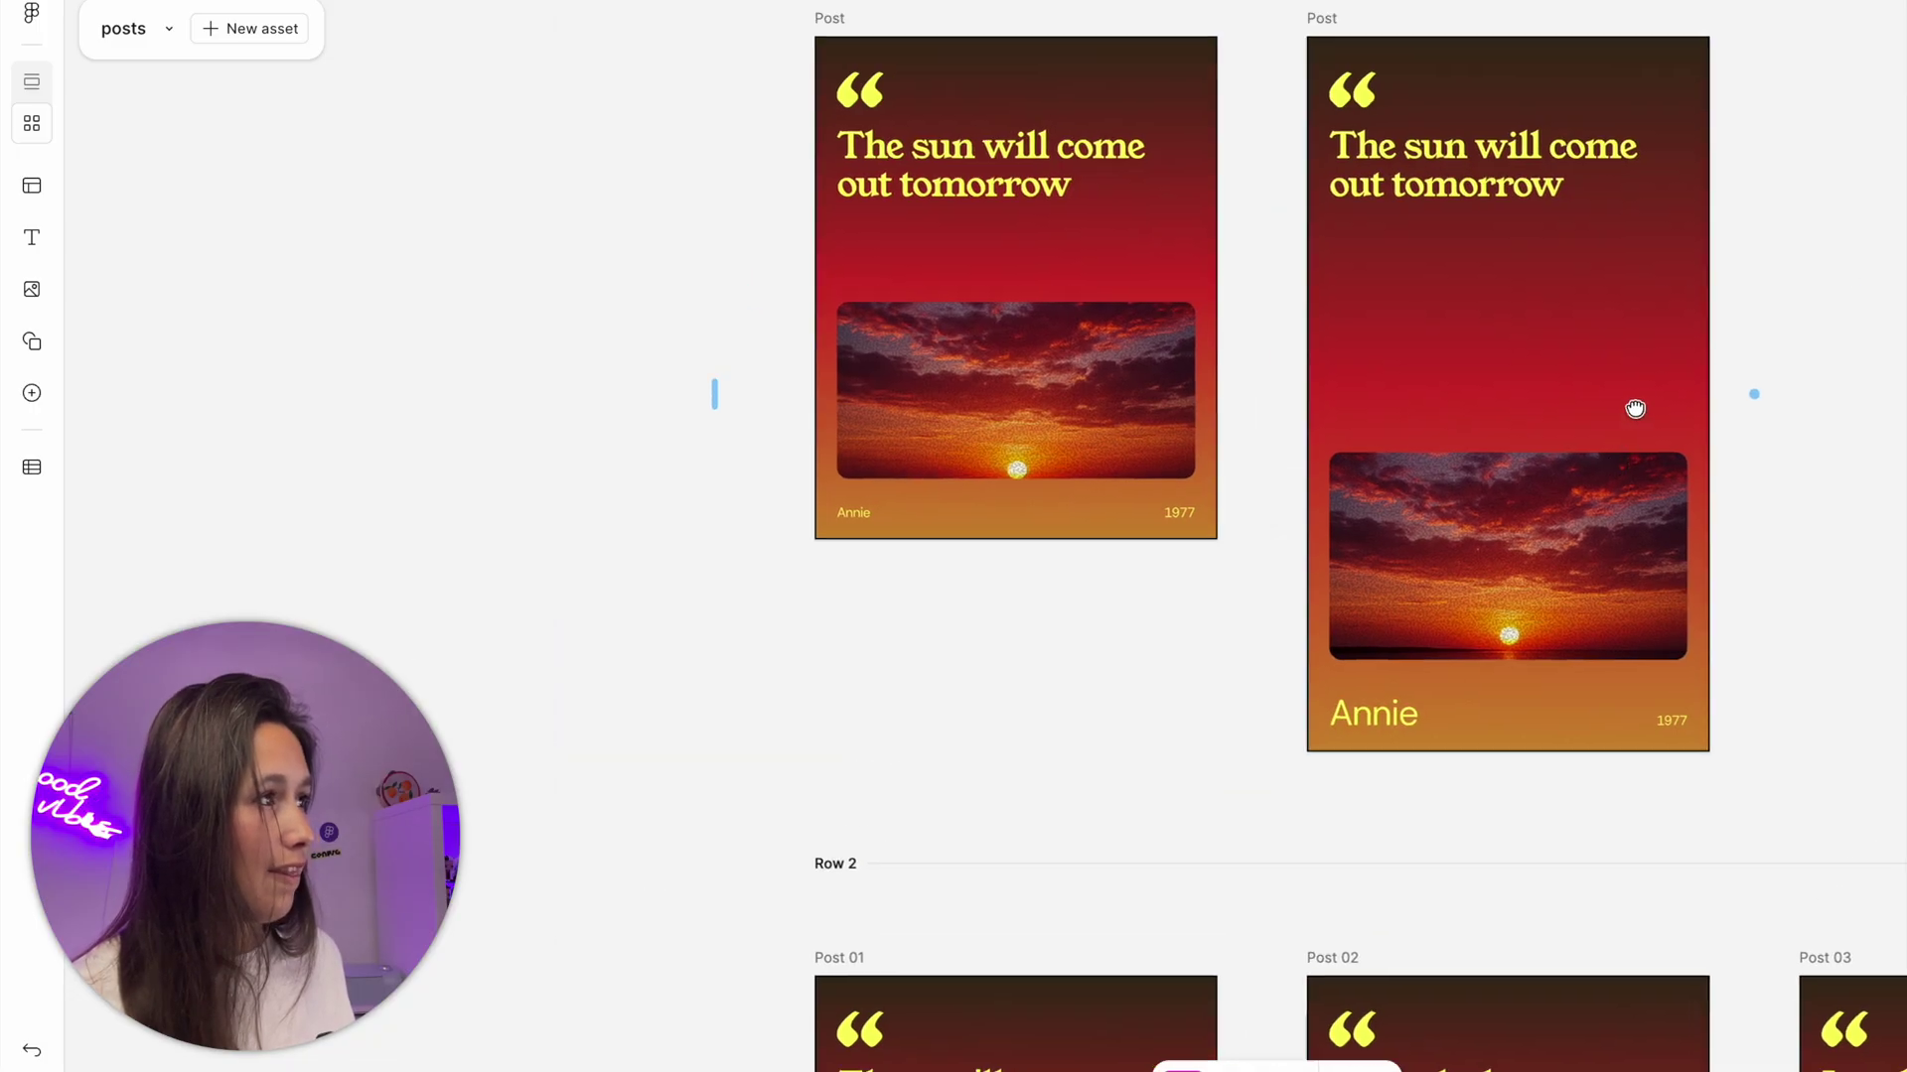
Give the story background a dark blue, purple and blue gradient fill.
click(1281, 47)
click(1525, 49)
click(1726, 193)
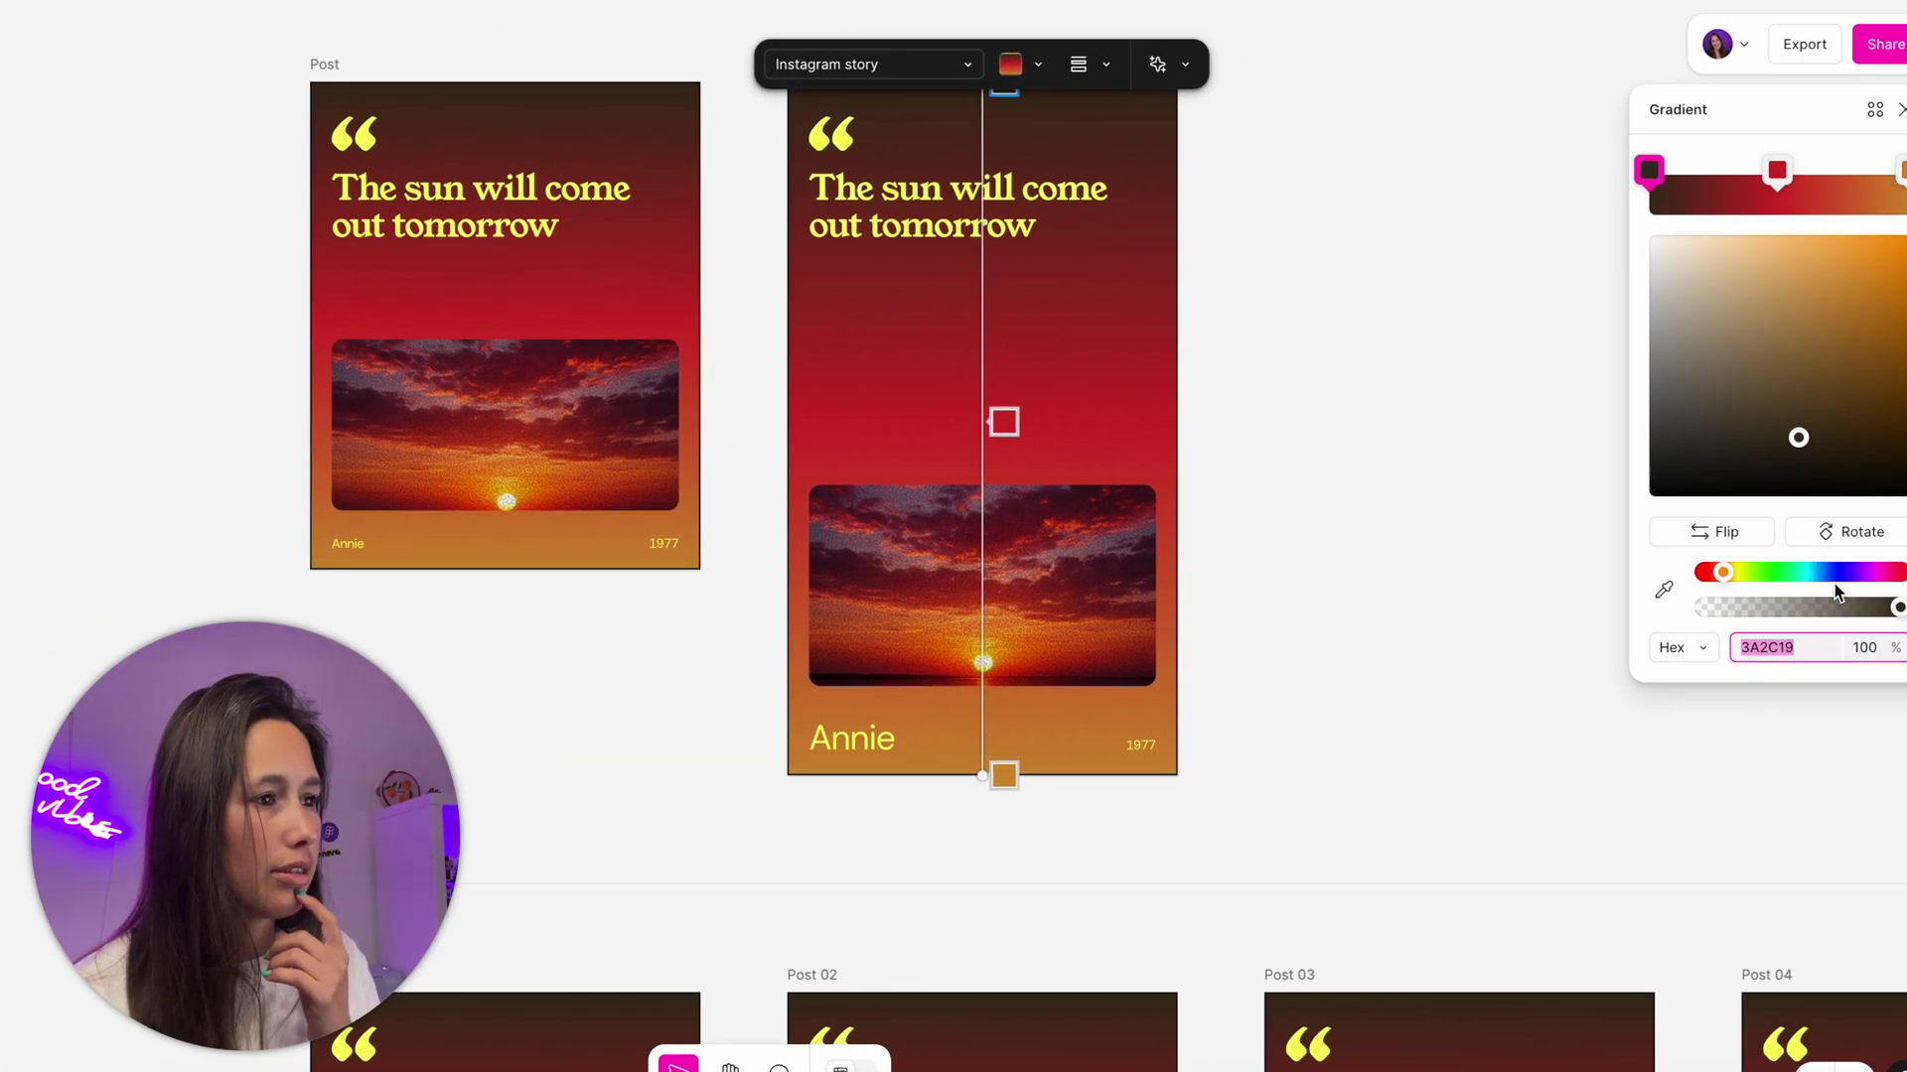
click(1837, 576)
click(1739, 167)
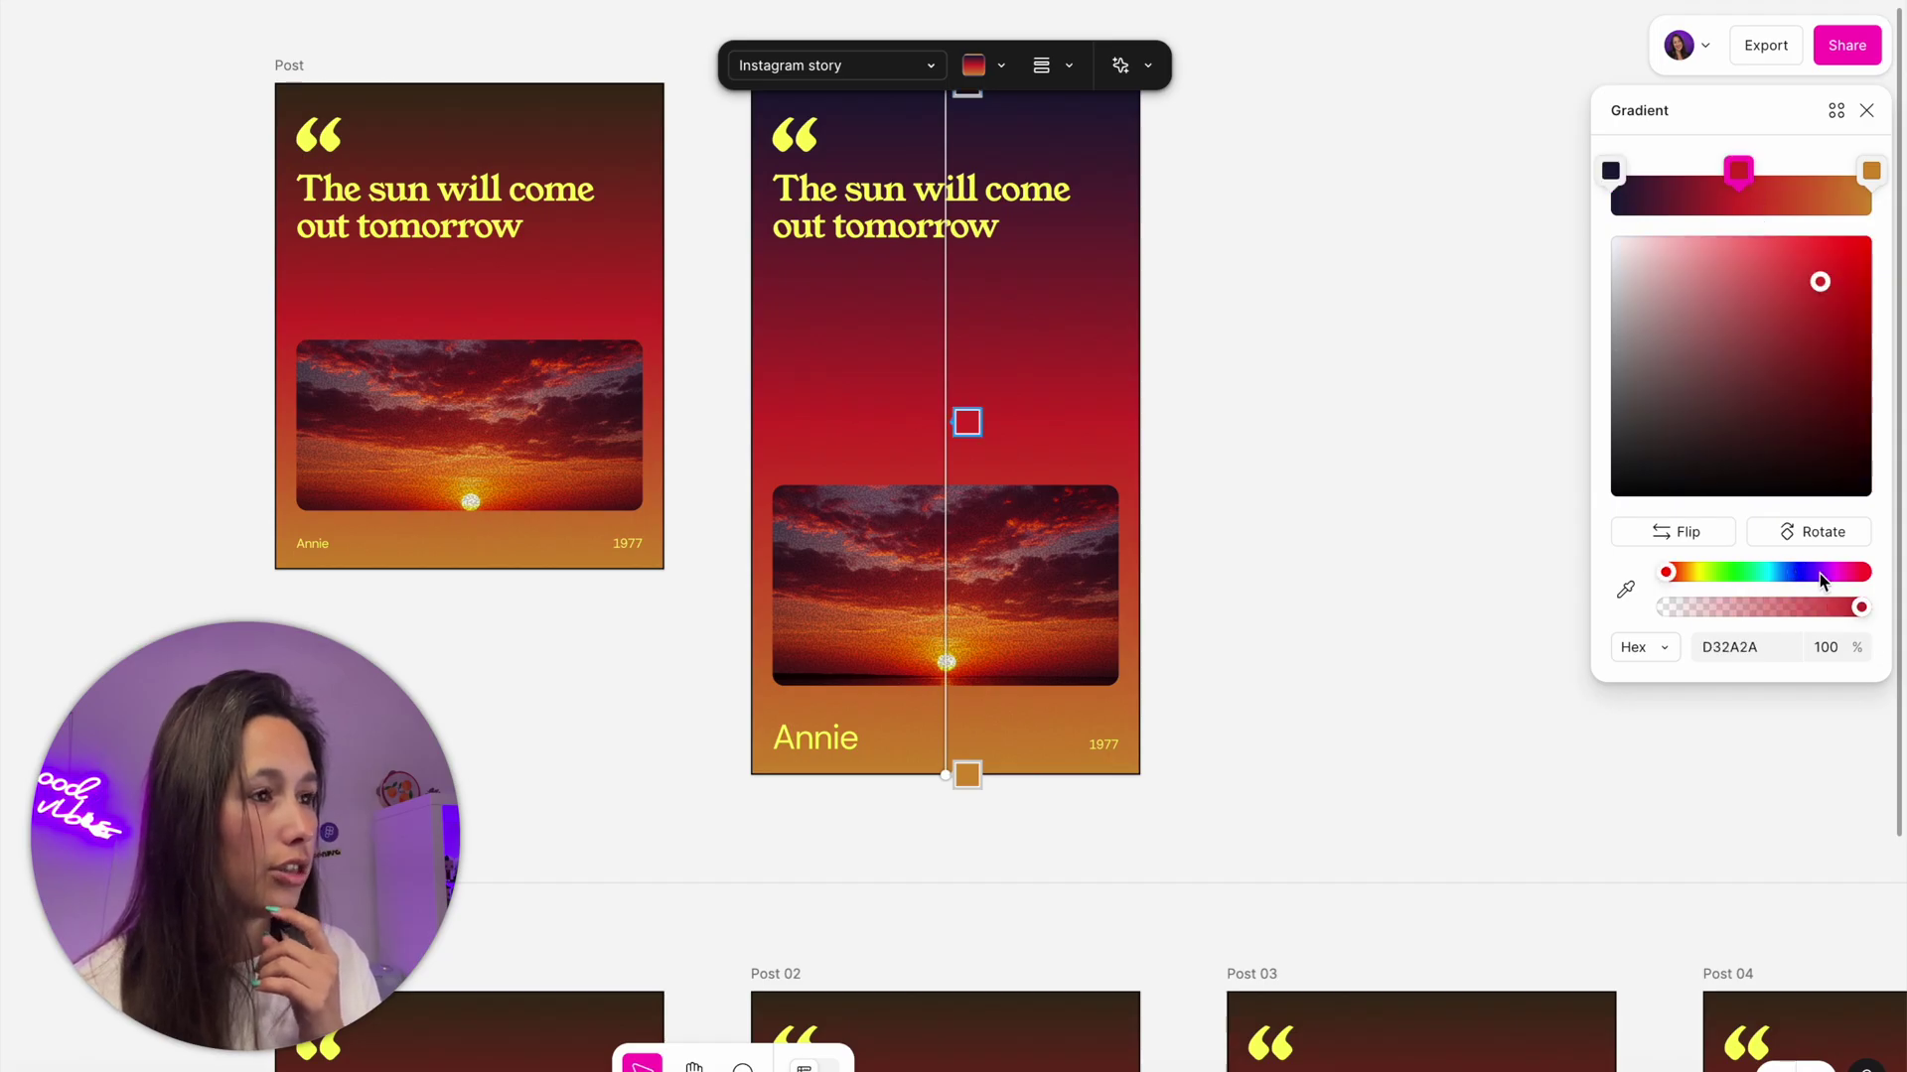
click(1870, 173)
click(1796, 572)
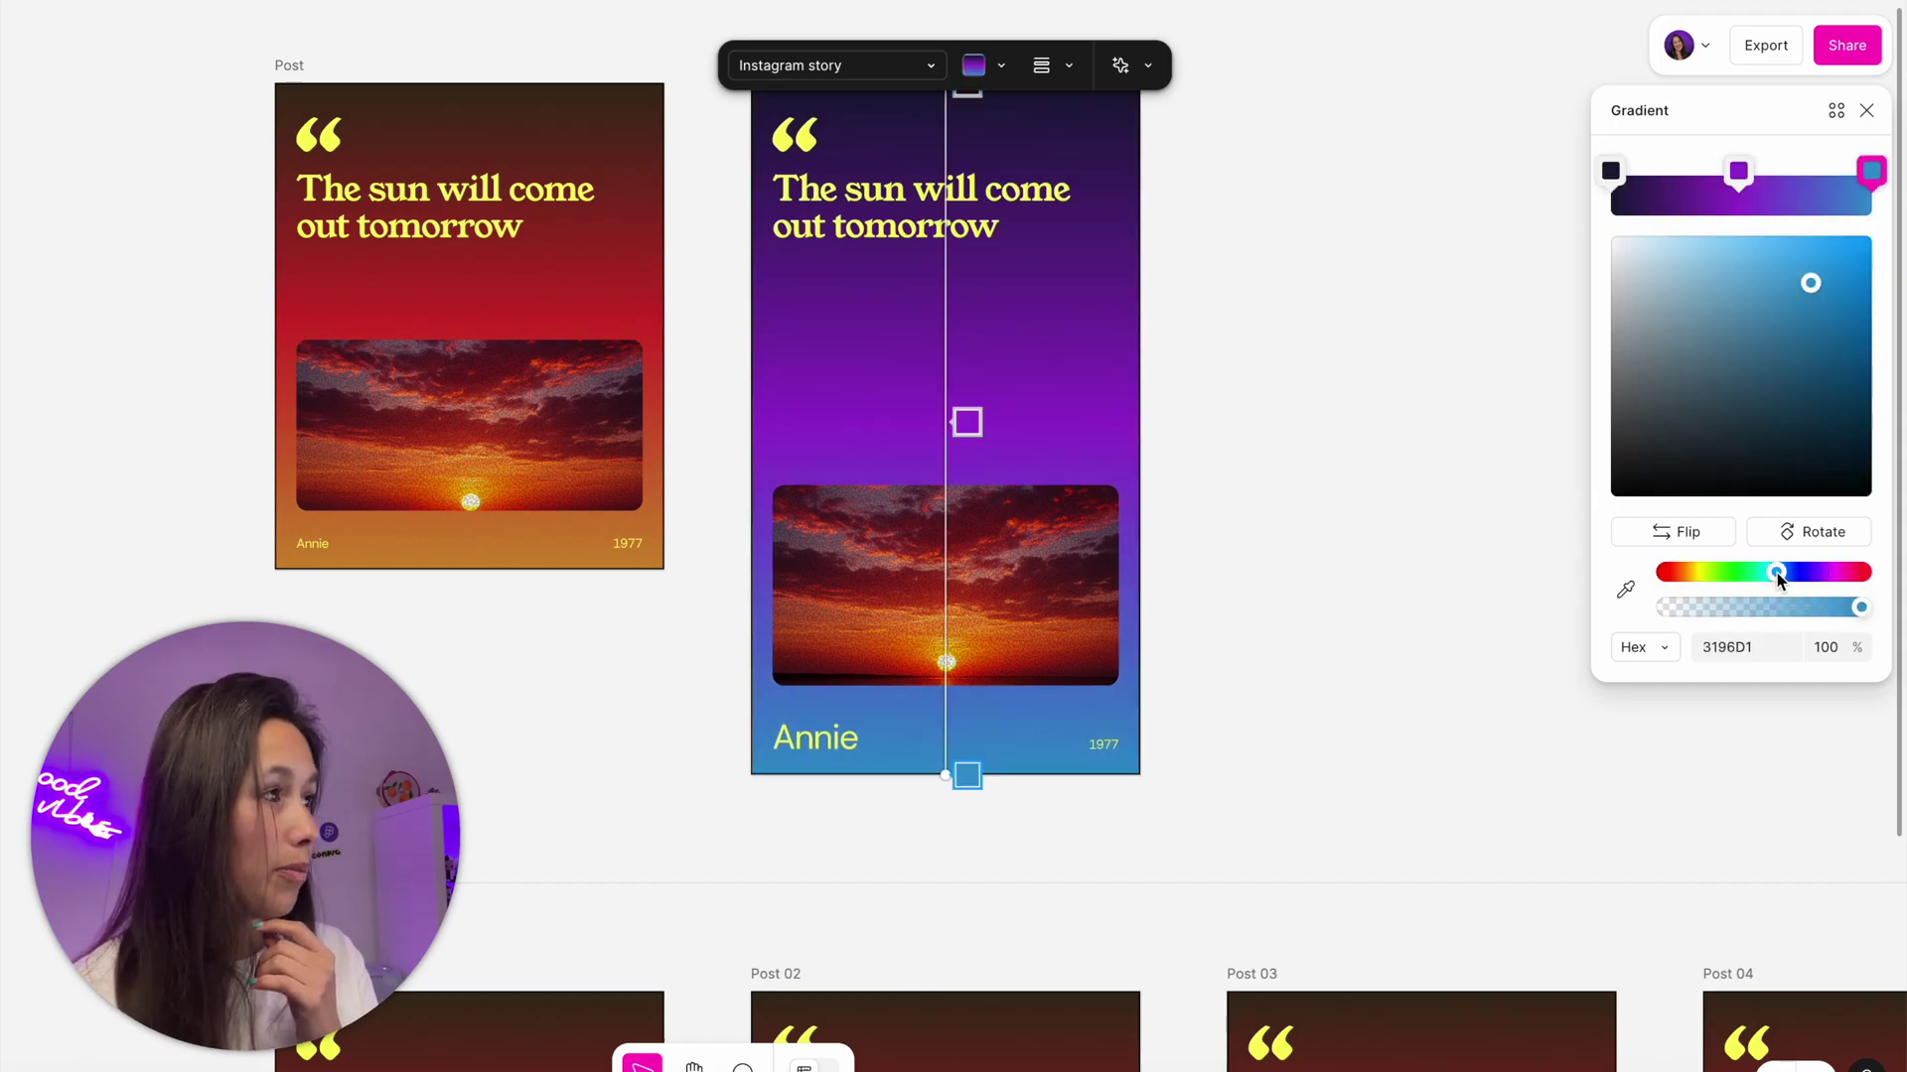
scroll(1261, 515, right, 3)
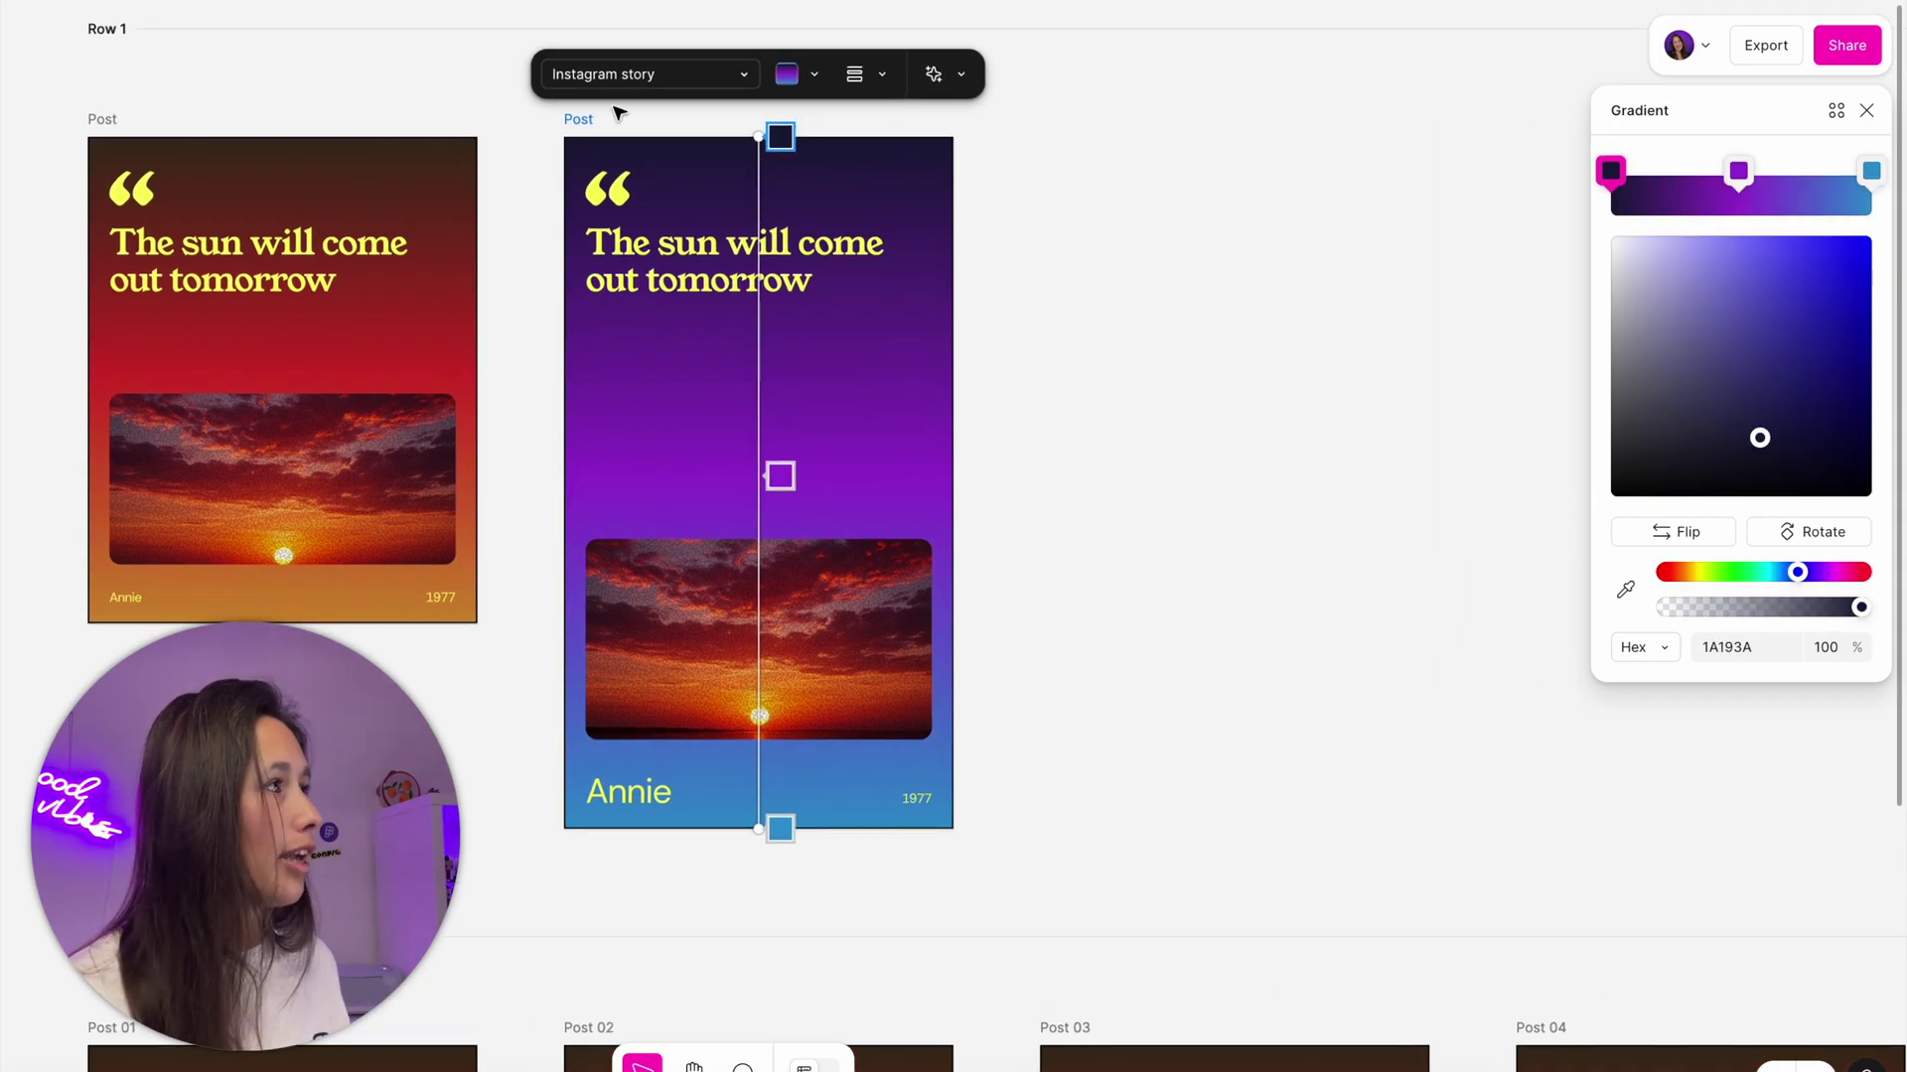
Duplicate the purple story frame and resize the copy to a 1200×630 Facebook post.
click(1867, 111)
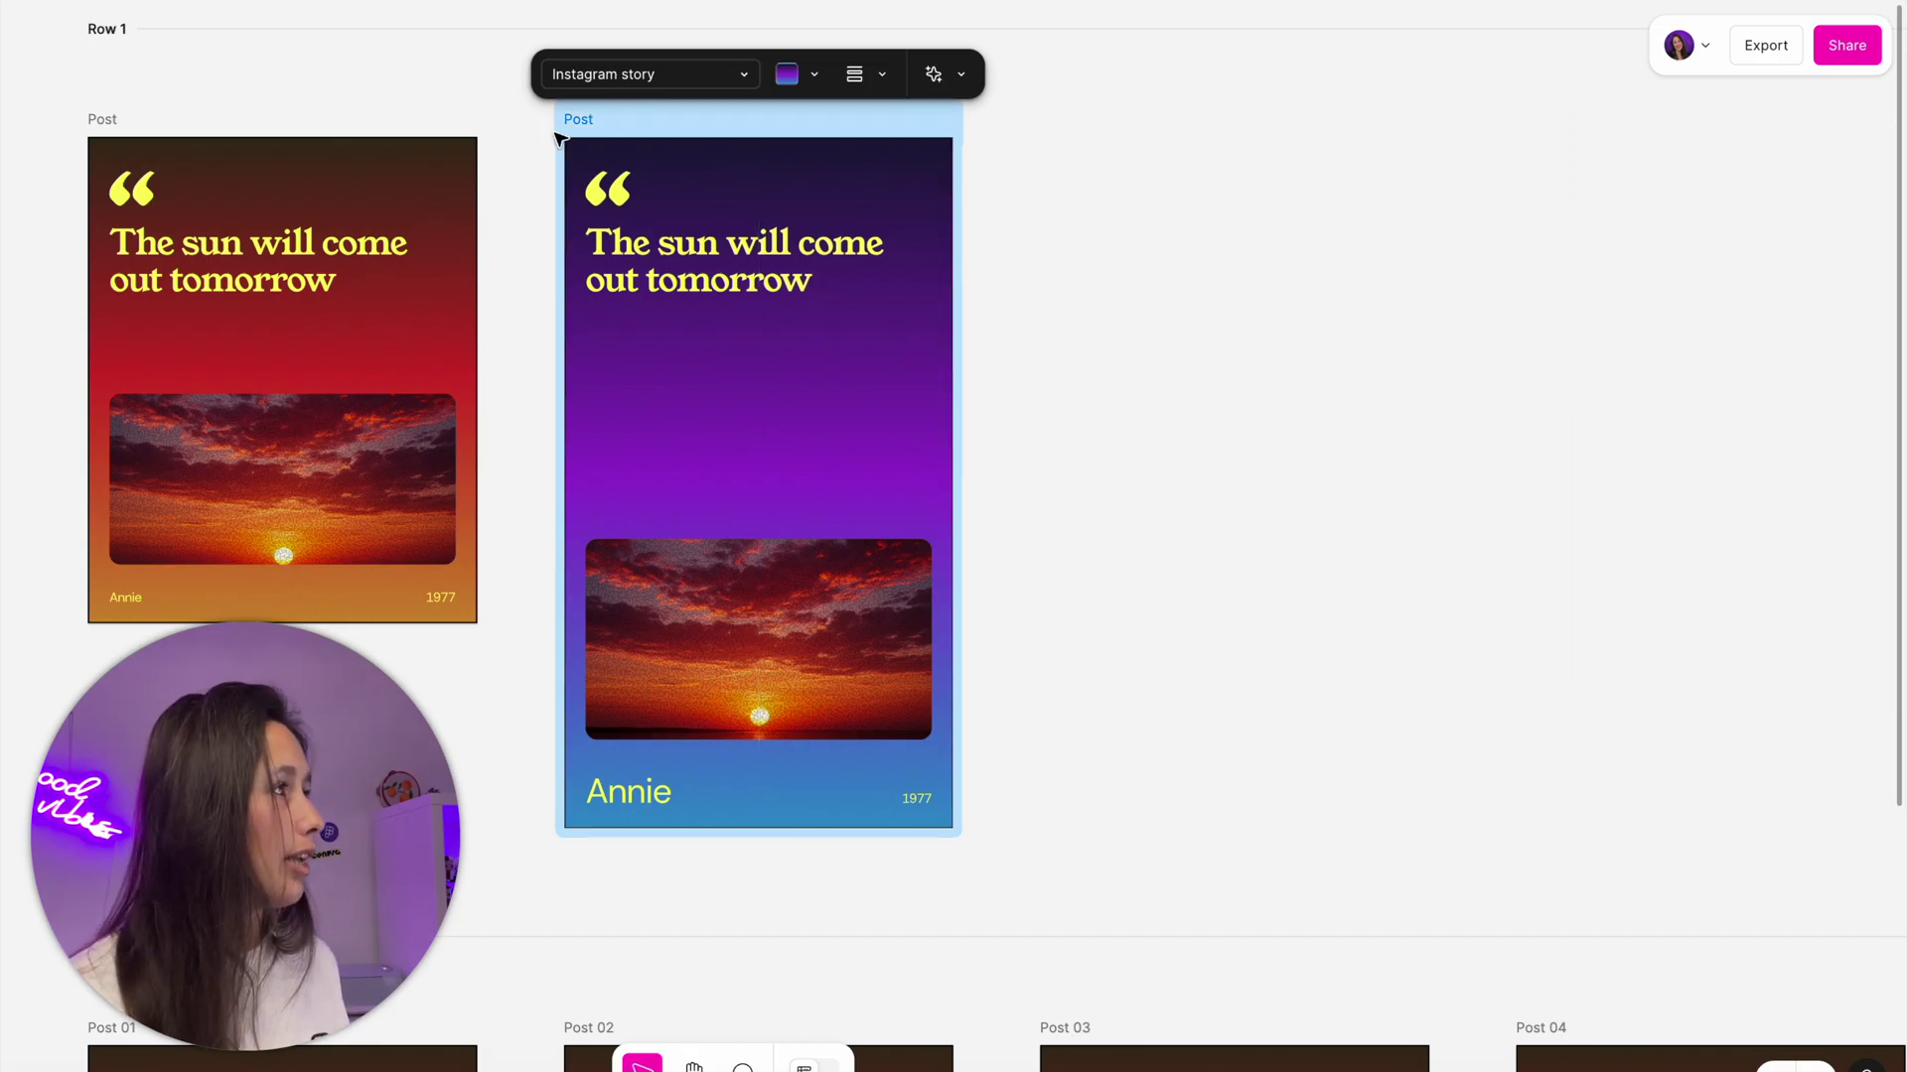
right_click(593, 131)
click(681, 318)
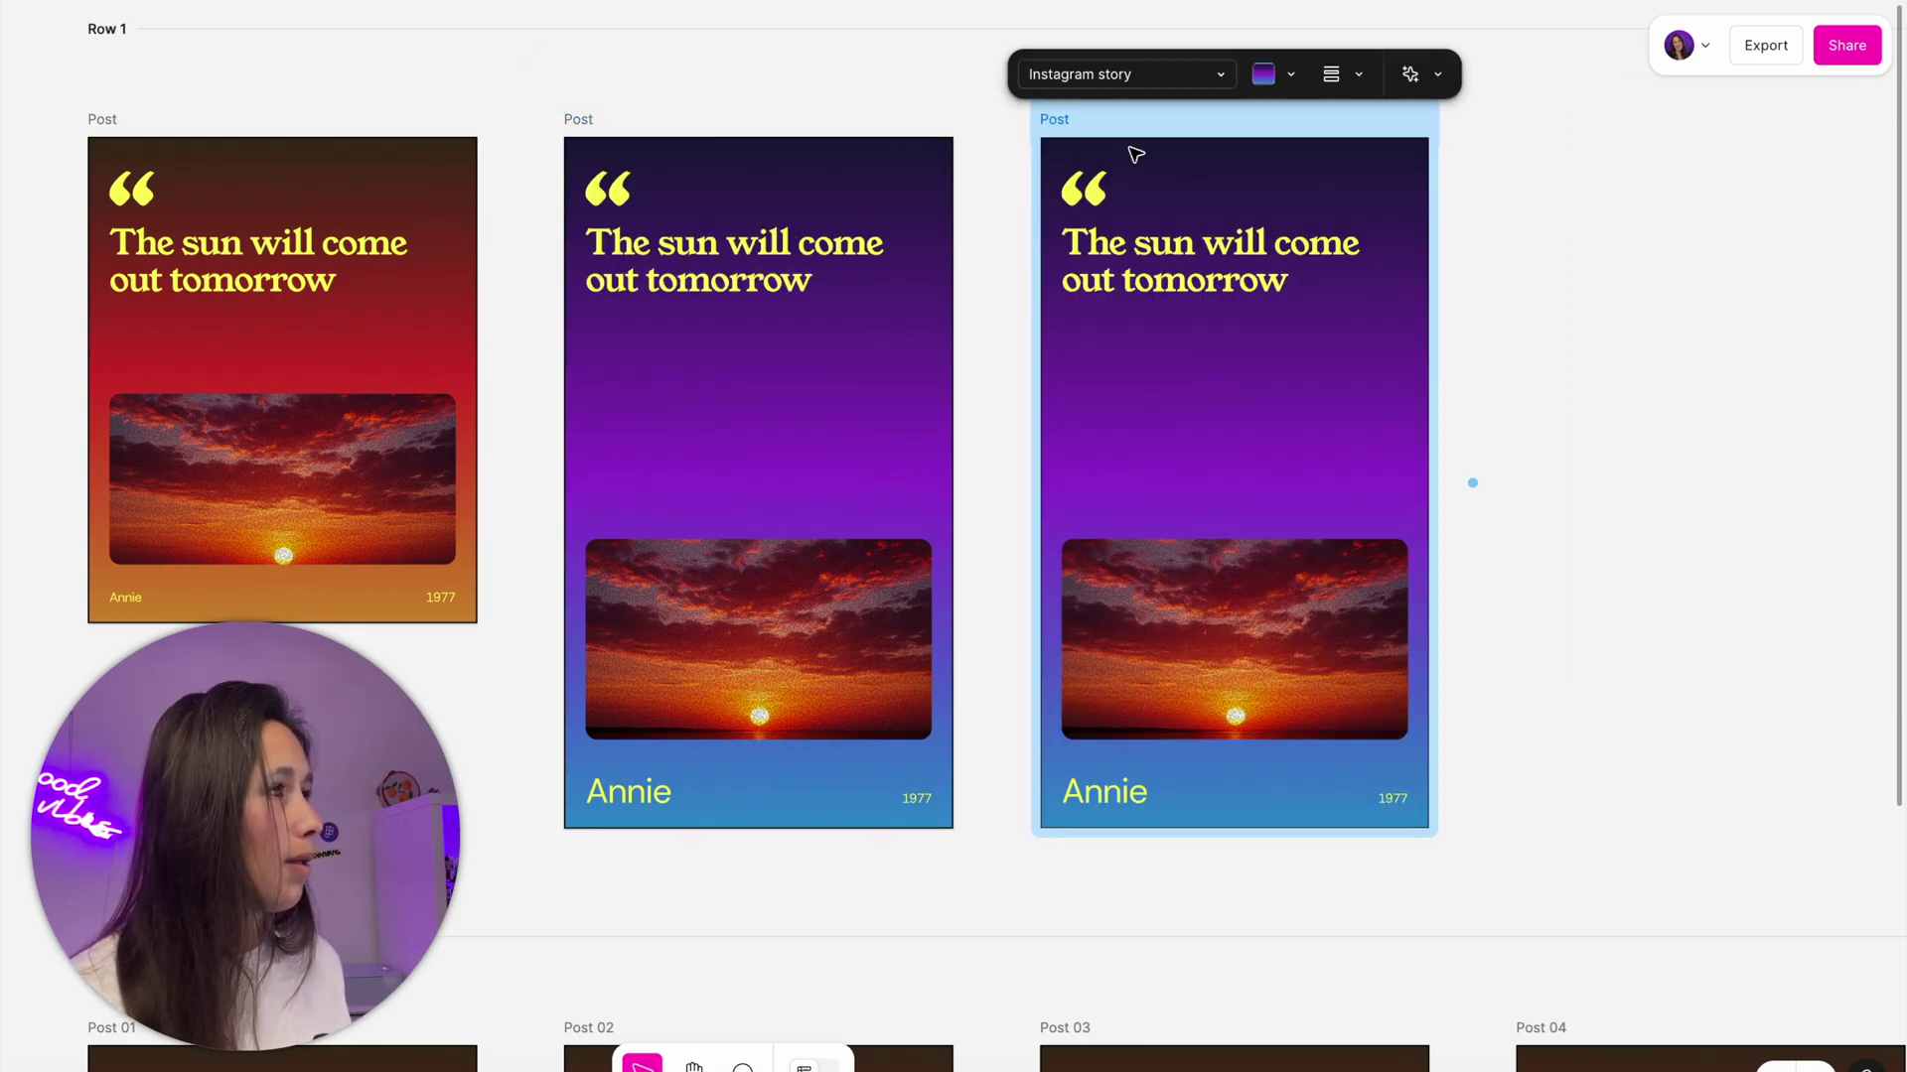
click(1152, 80)
scroll(1137, 338, down, 2)
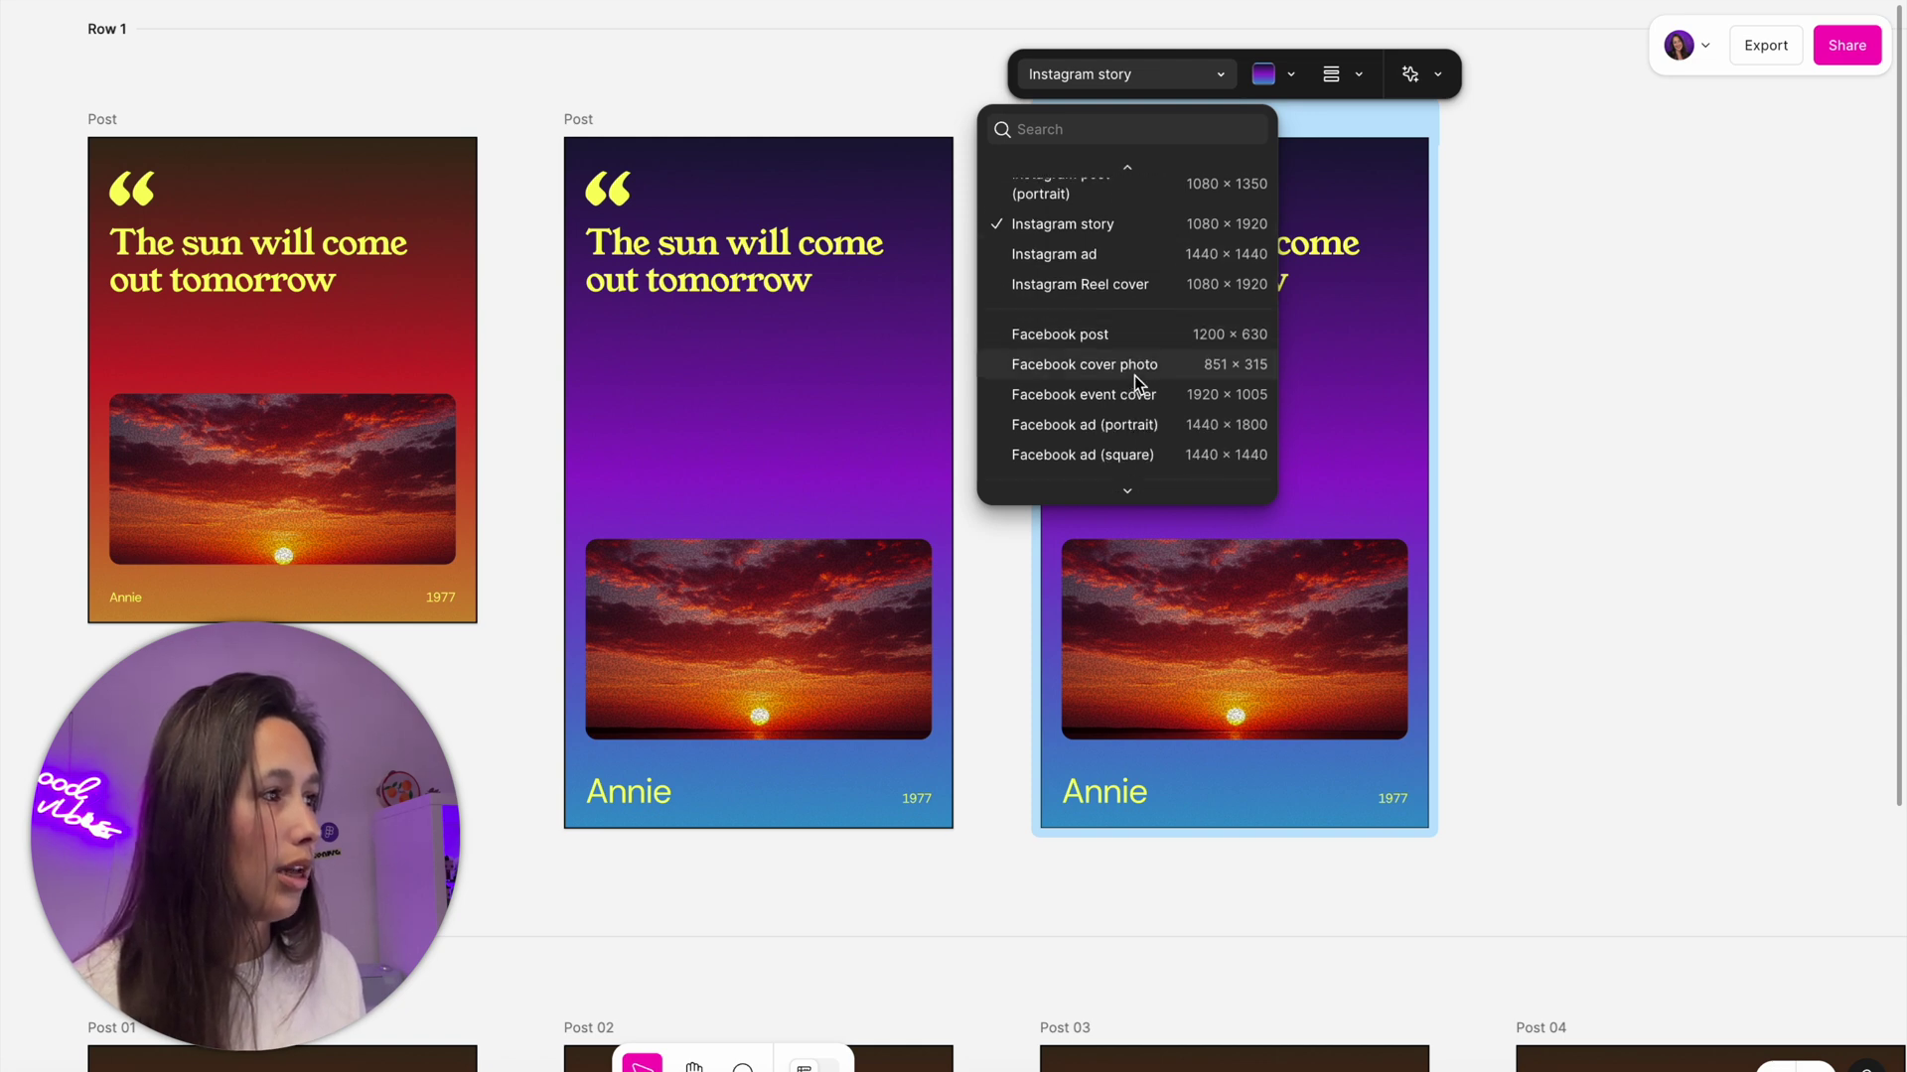
click(1138, 335)
Delete the quote marks and move the quote text to the top of the Facebook frame.
drag(1250, 321, 1141, 344)
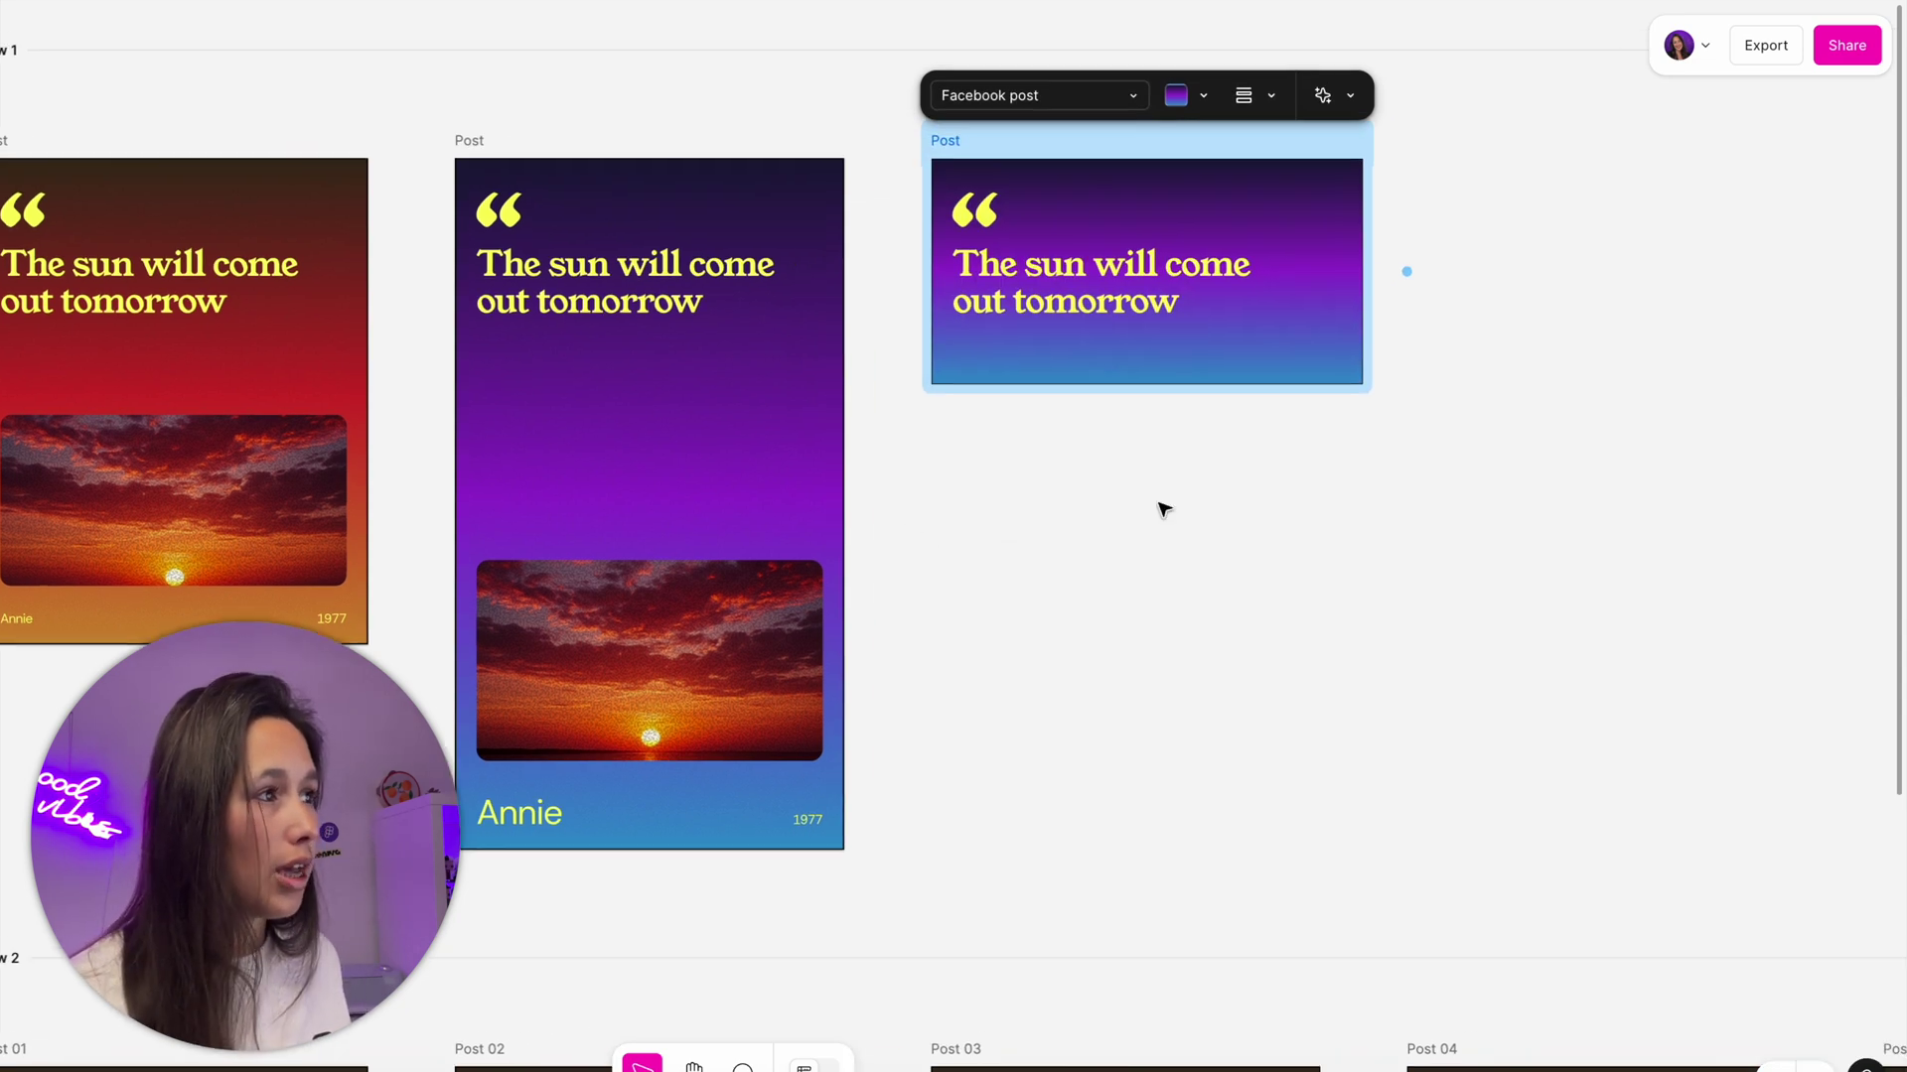
click(1162, 508)
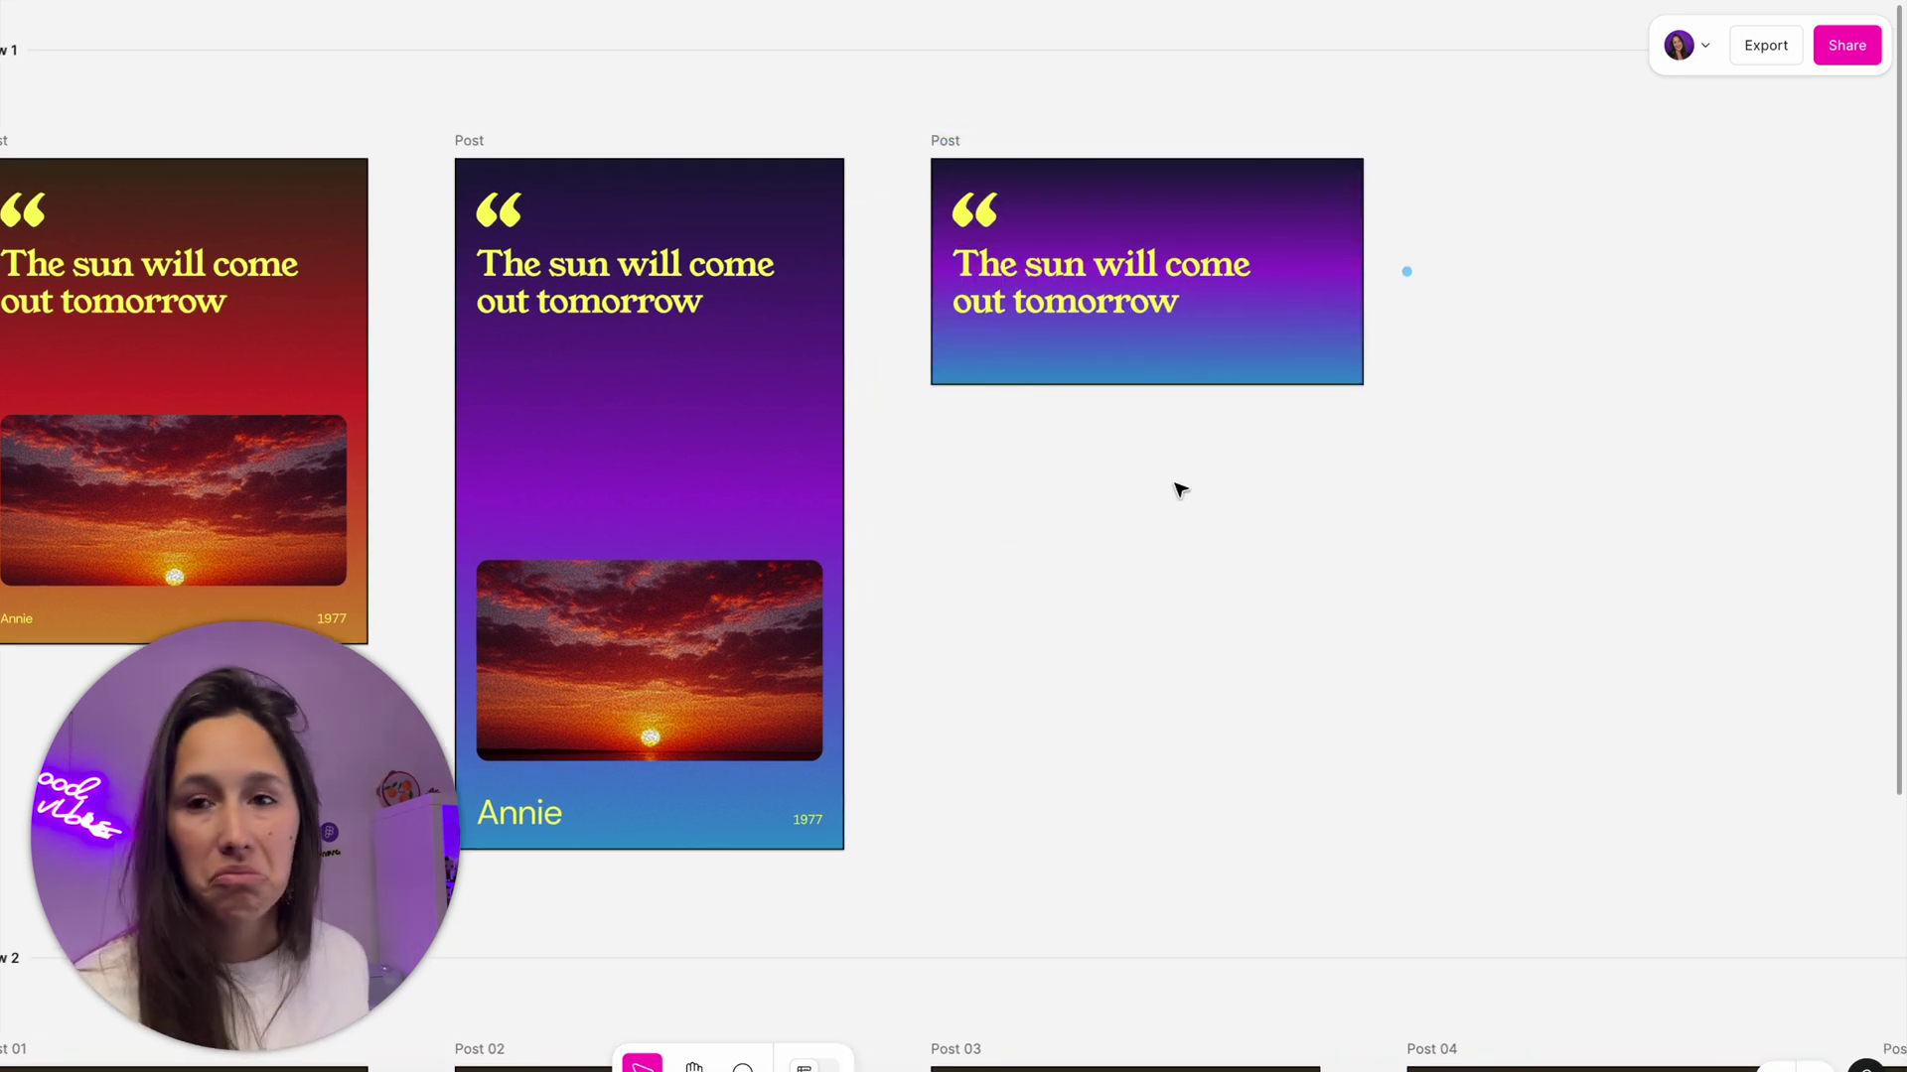
click(974, 210)
key(Delete)
drag(1033, 296, 1043, 251)
click(1311, 242)
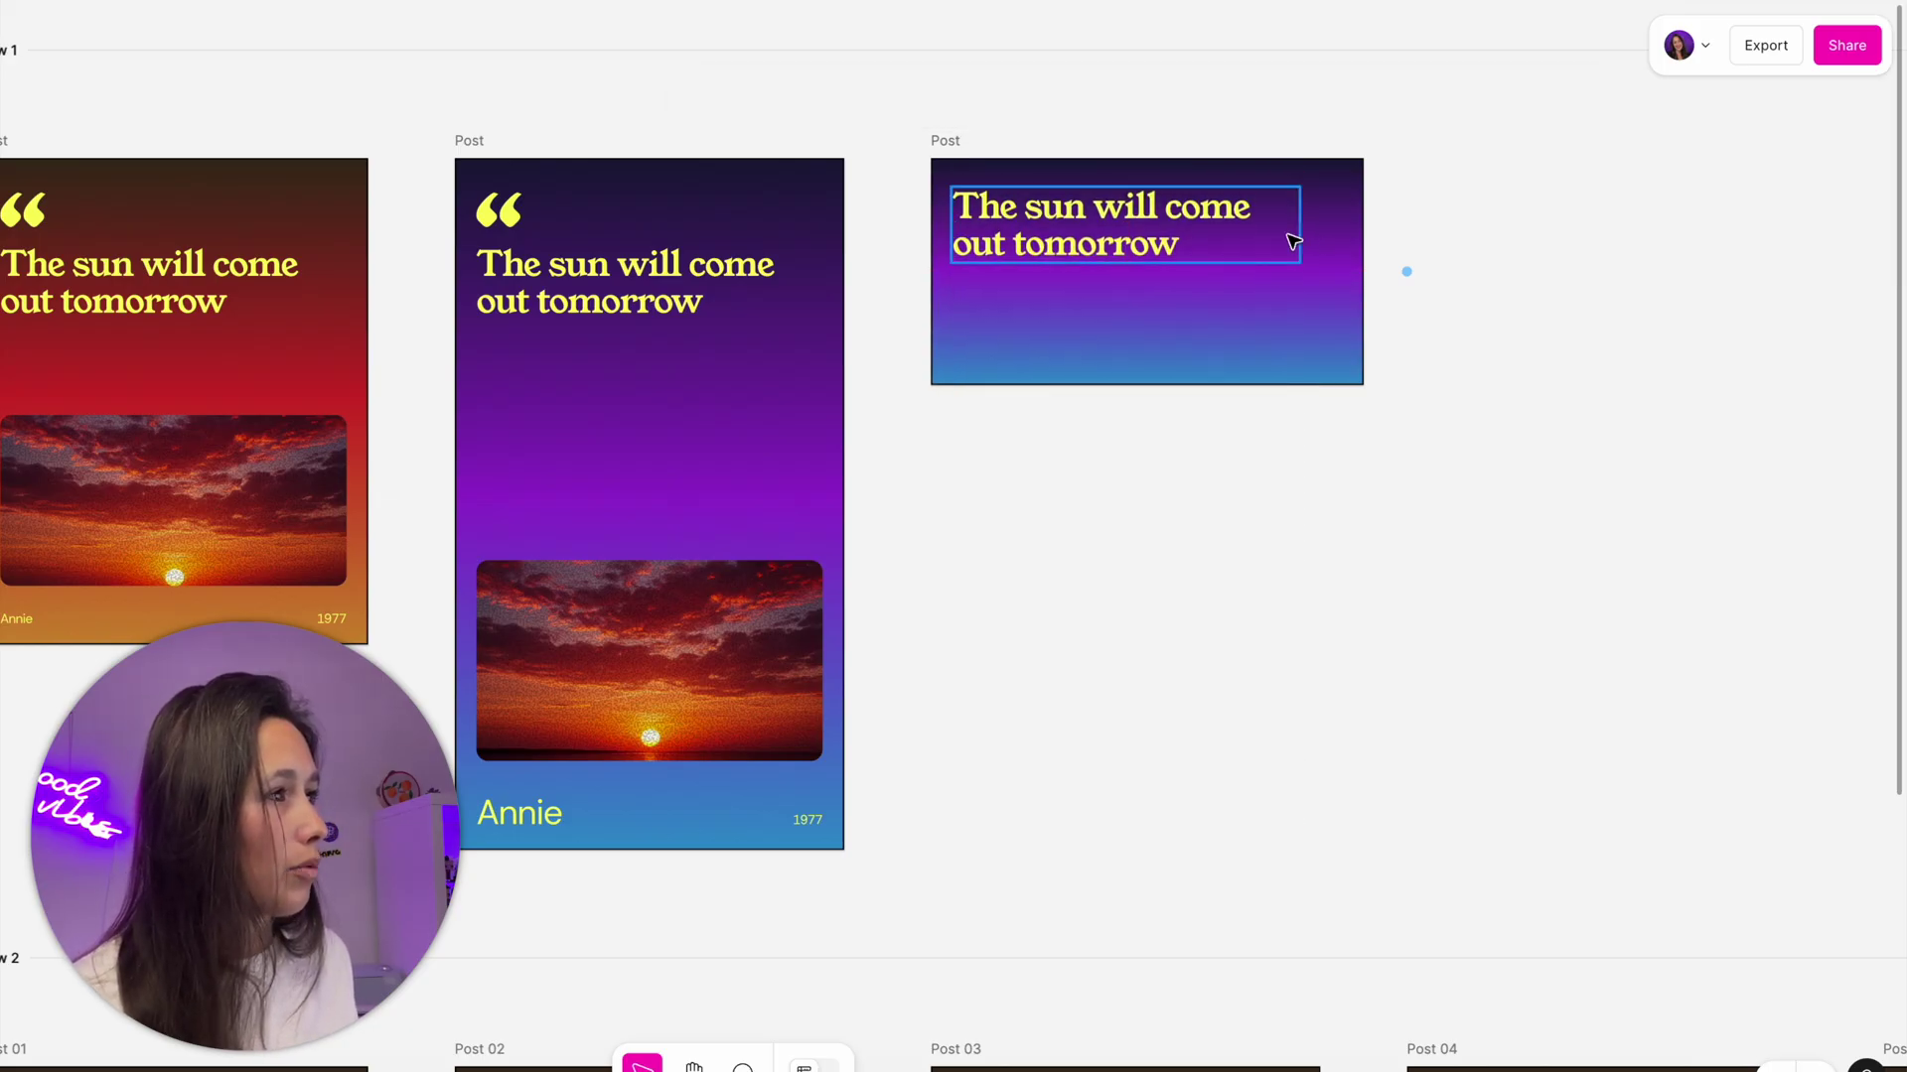
Reduce the quote's font size in the Facebook frame.
click(1294, 241)
click(1191, 91)
key(Down)
key(Down)
key(Down)
scroll(1157, 526, down, 3)
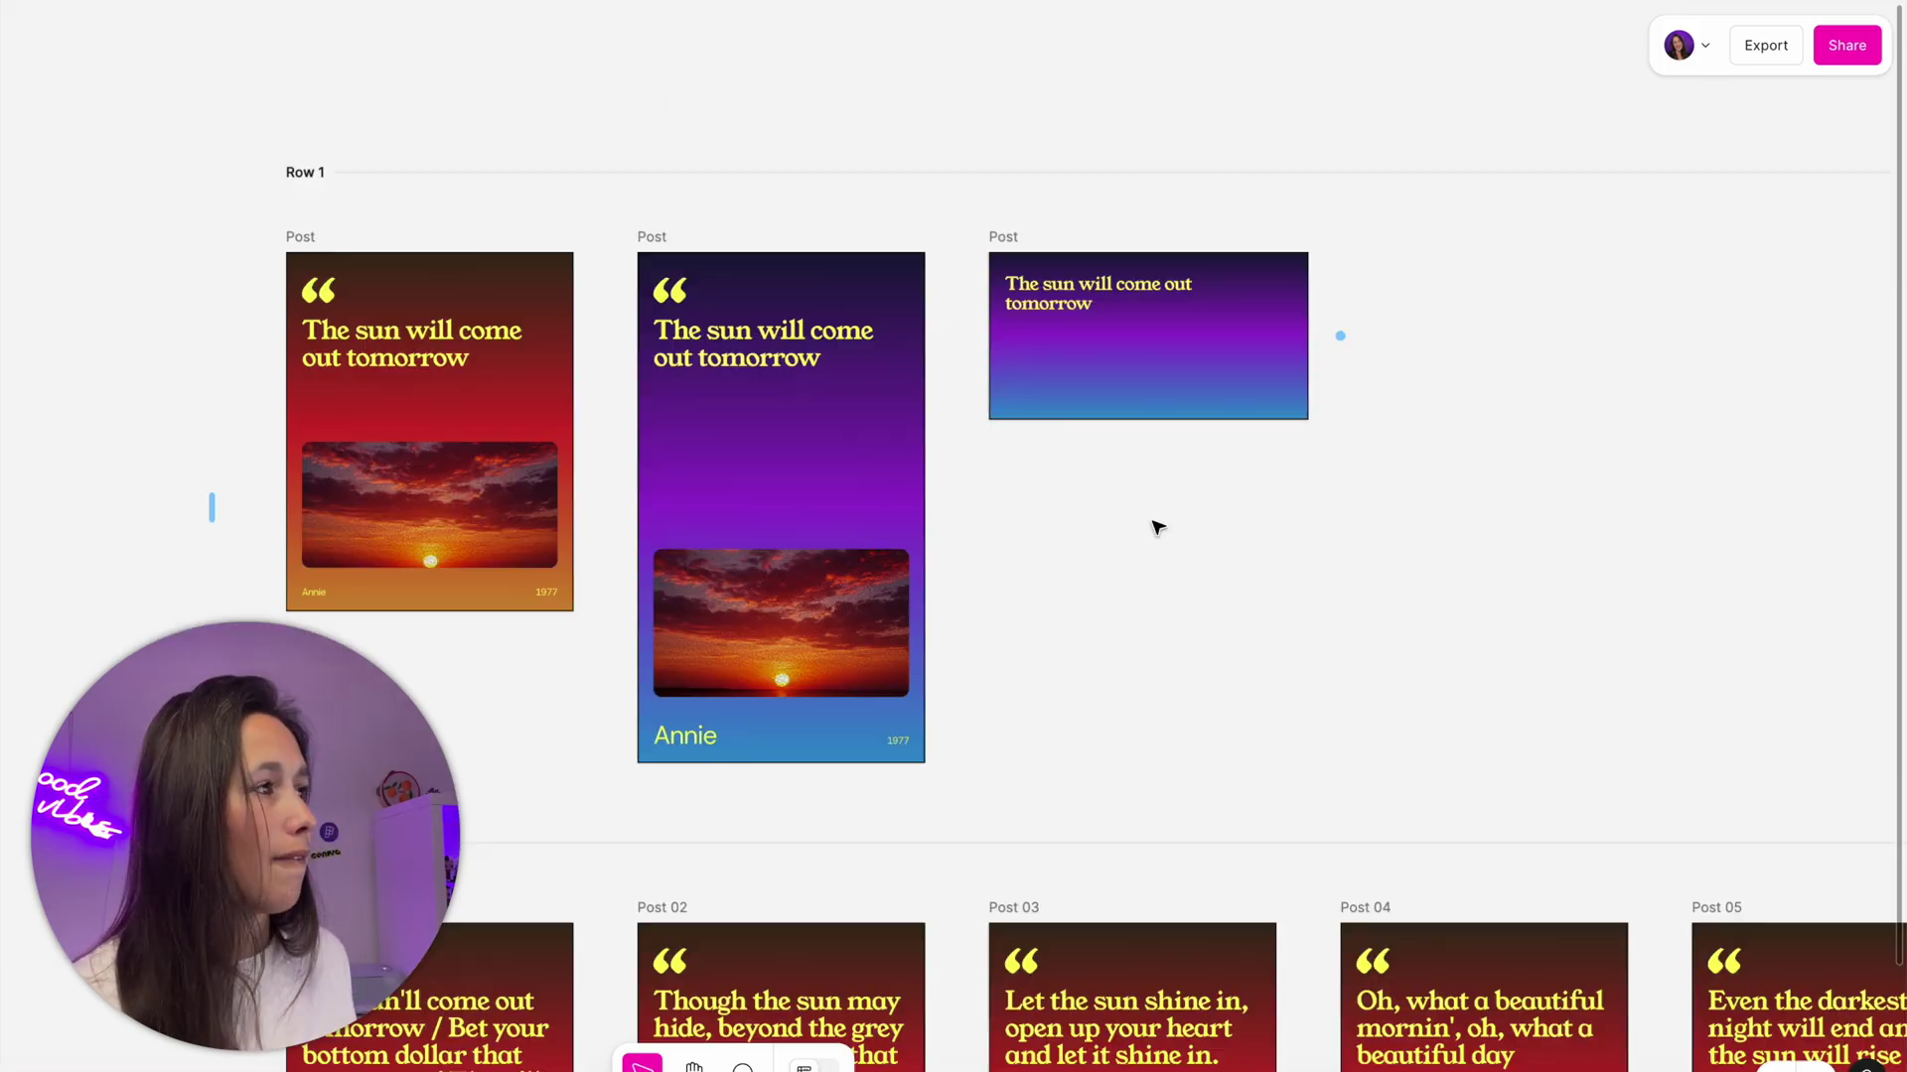
scroll(1157, 526, down, 3)
scroll(1089, 413, up, 3)
click(658, 236)
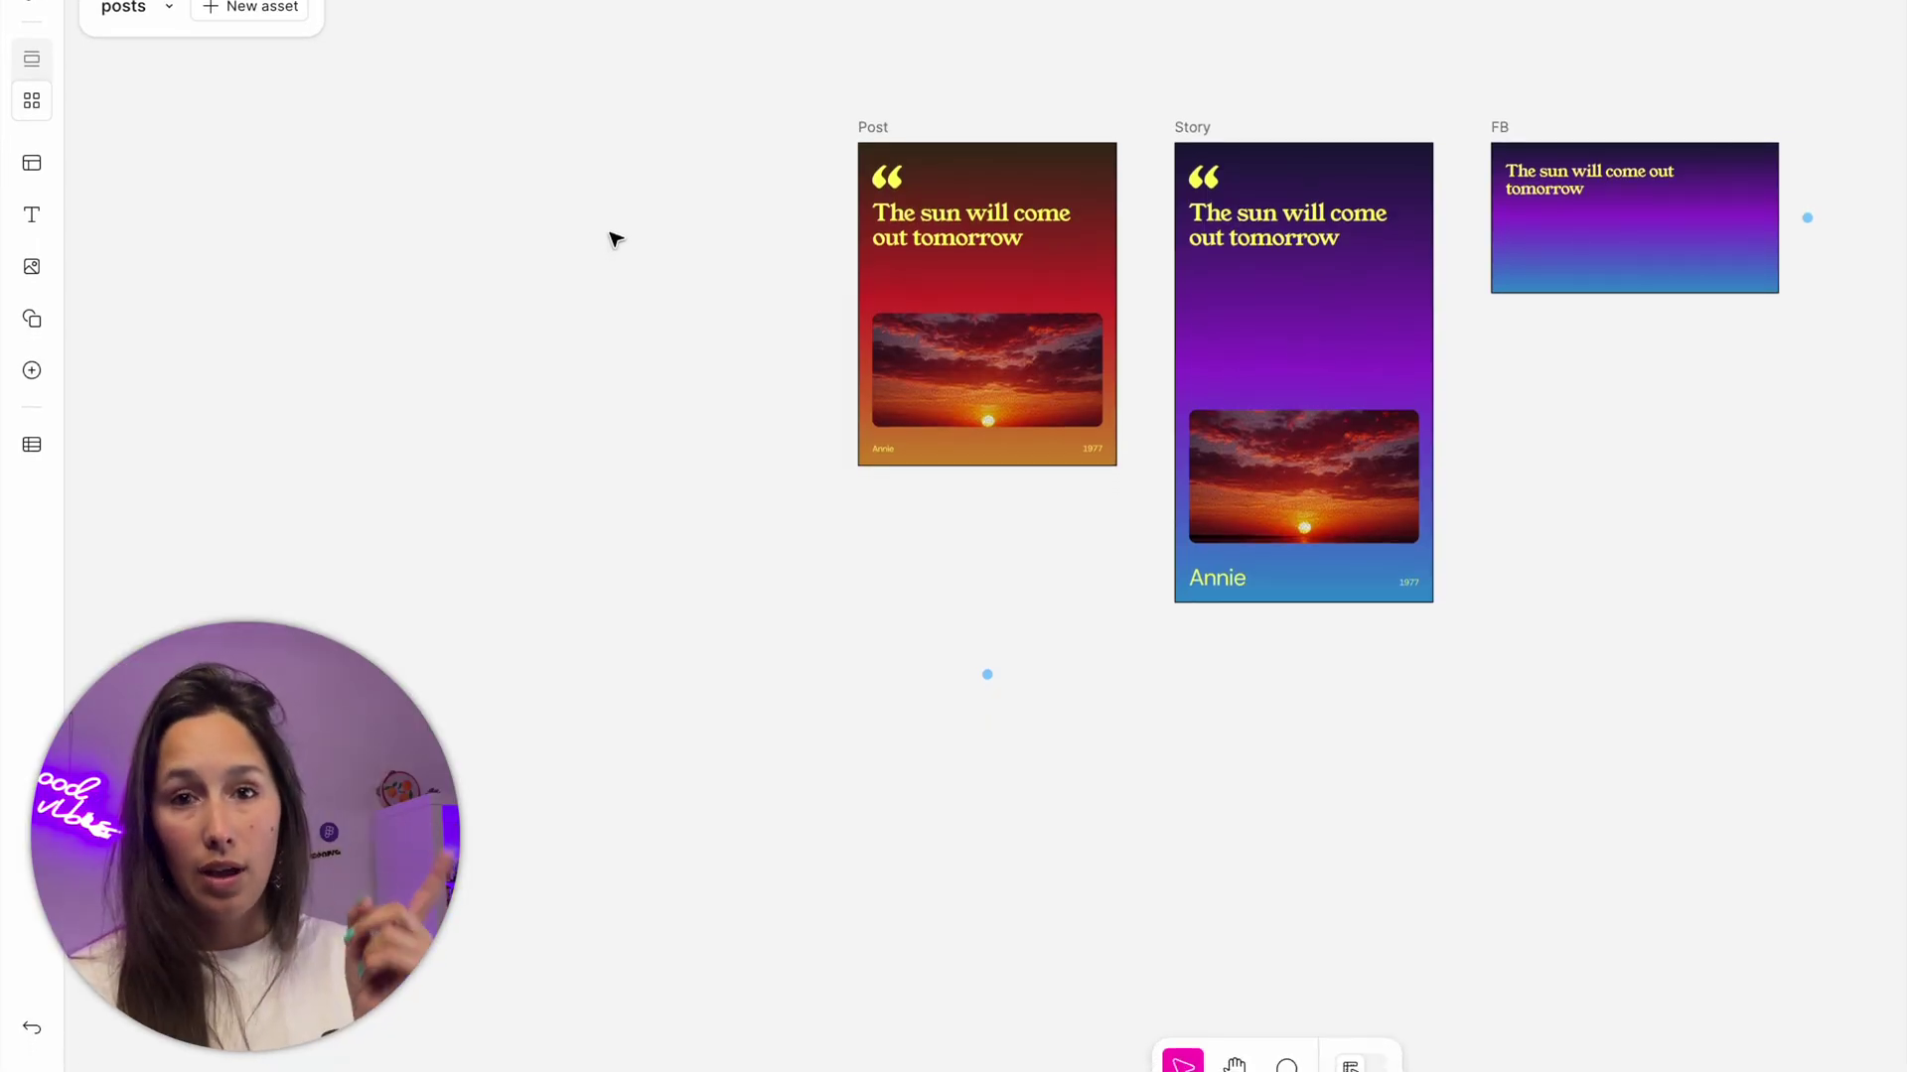
Upload Sunshine Lyrics.xlsx as the bulk create data source.
click(45, 443)
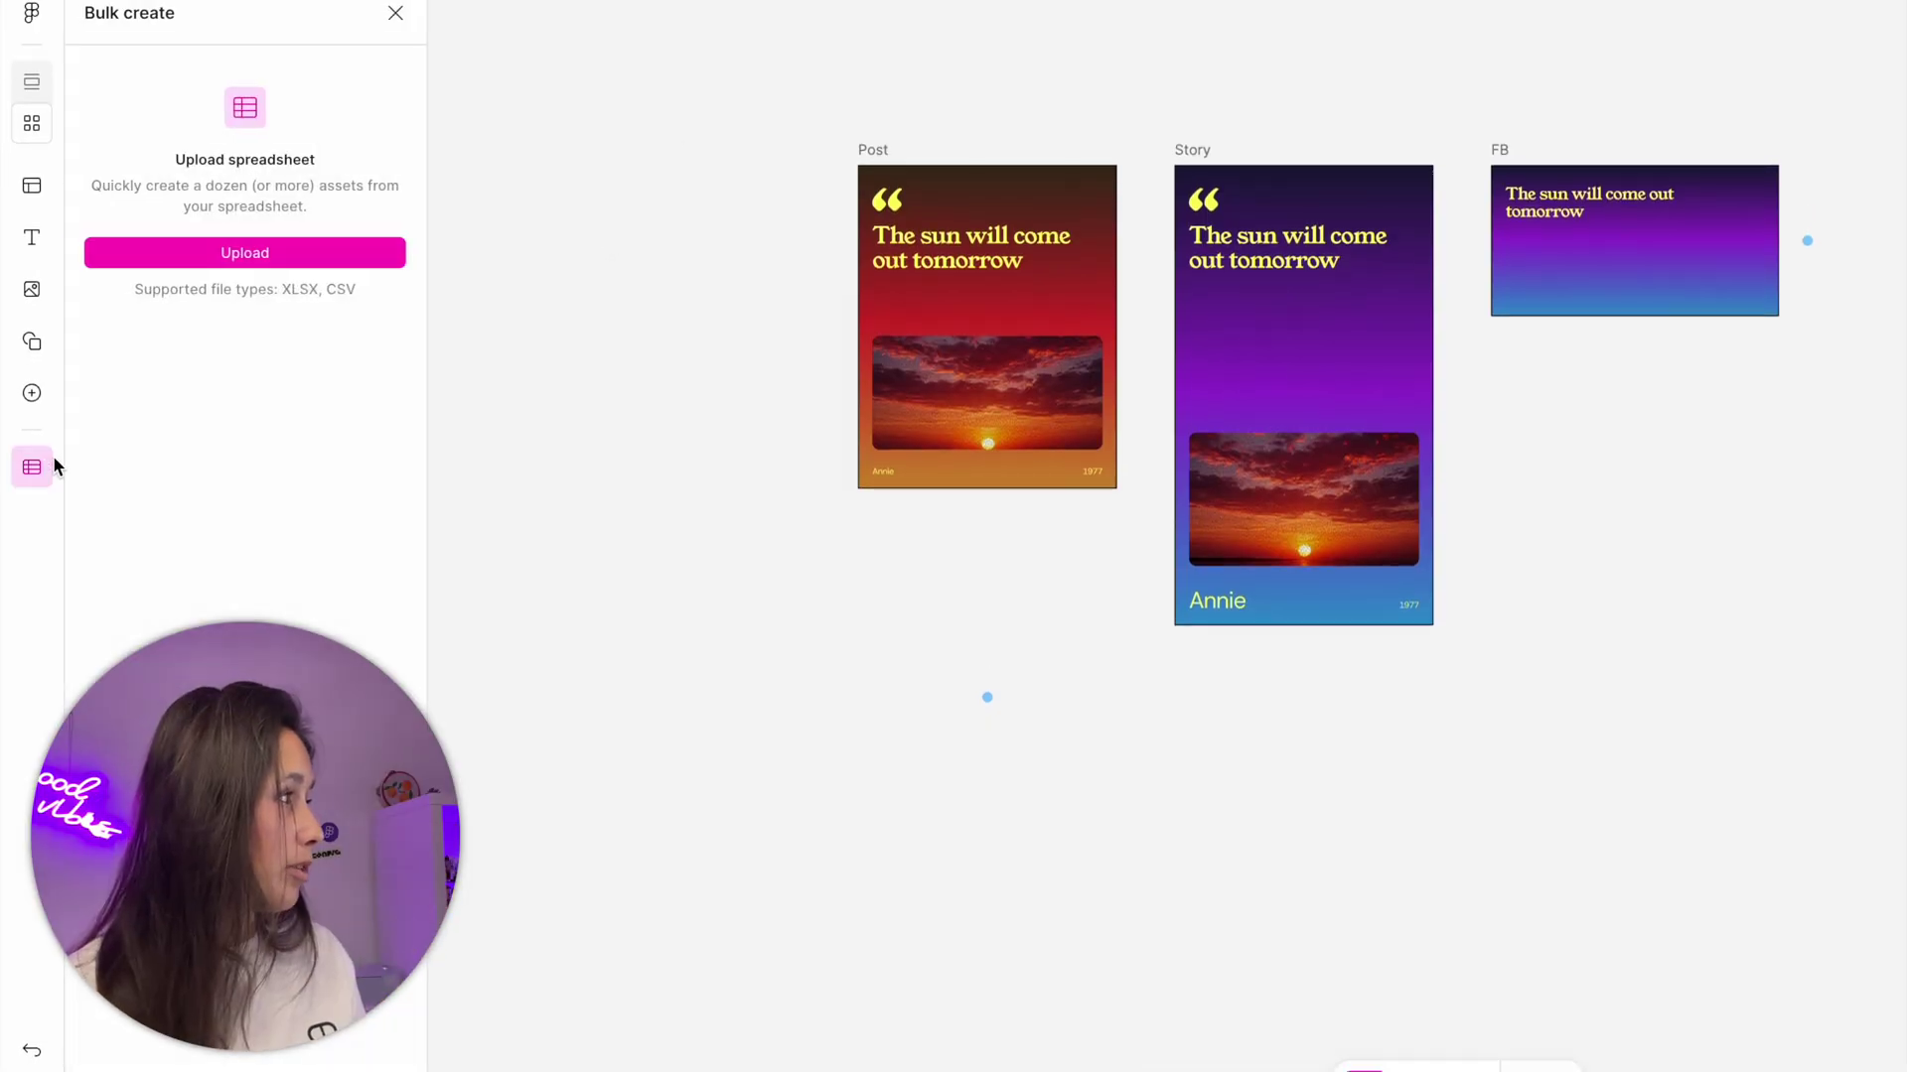
click(285, 253)
double_click(721, 402)
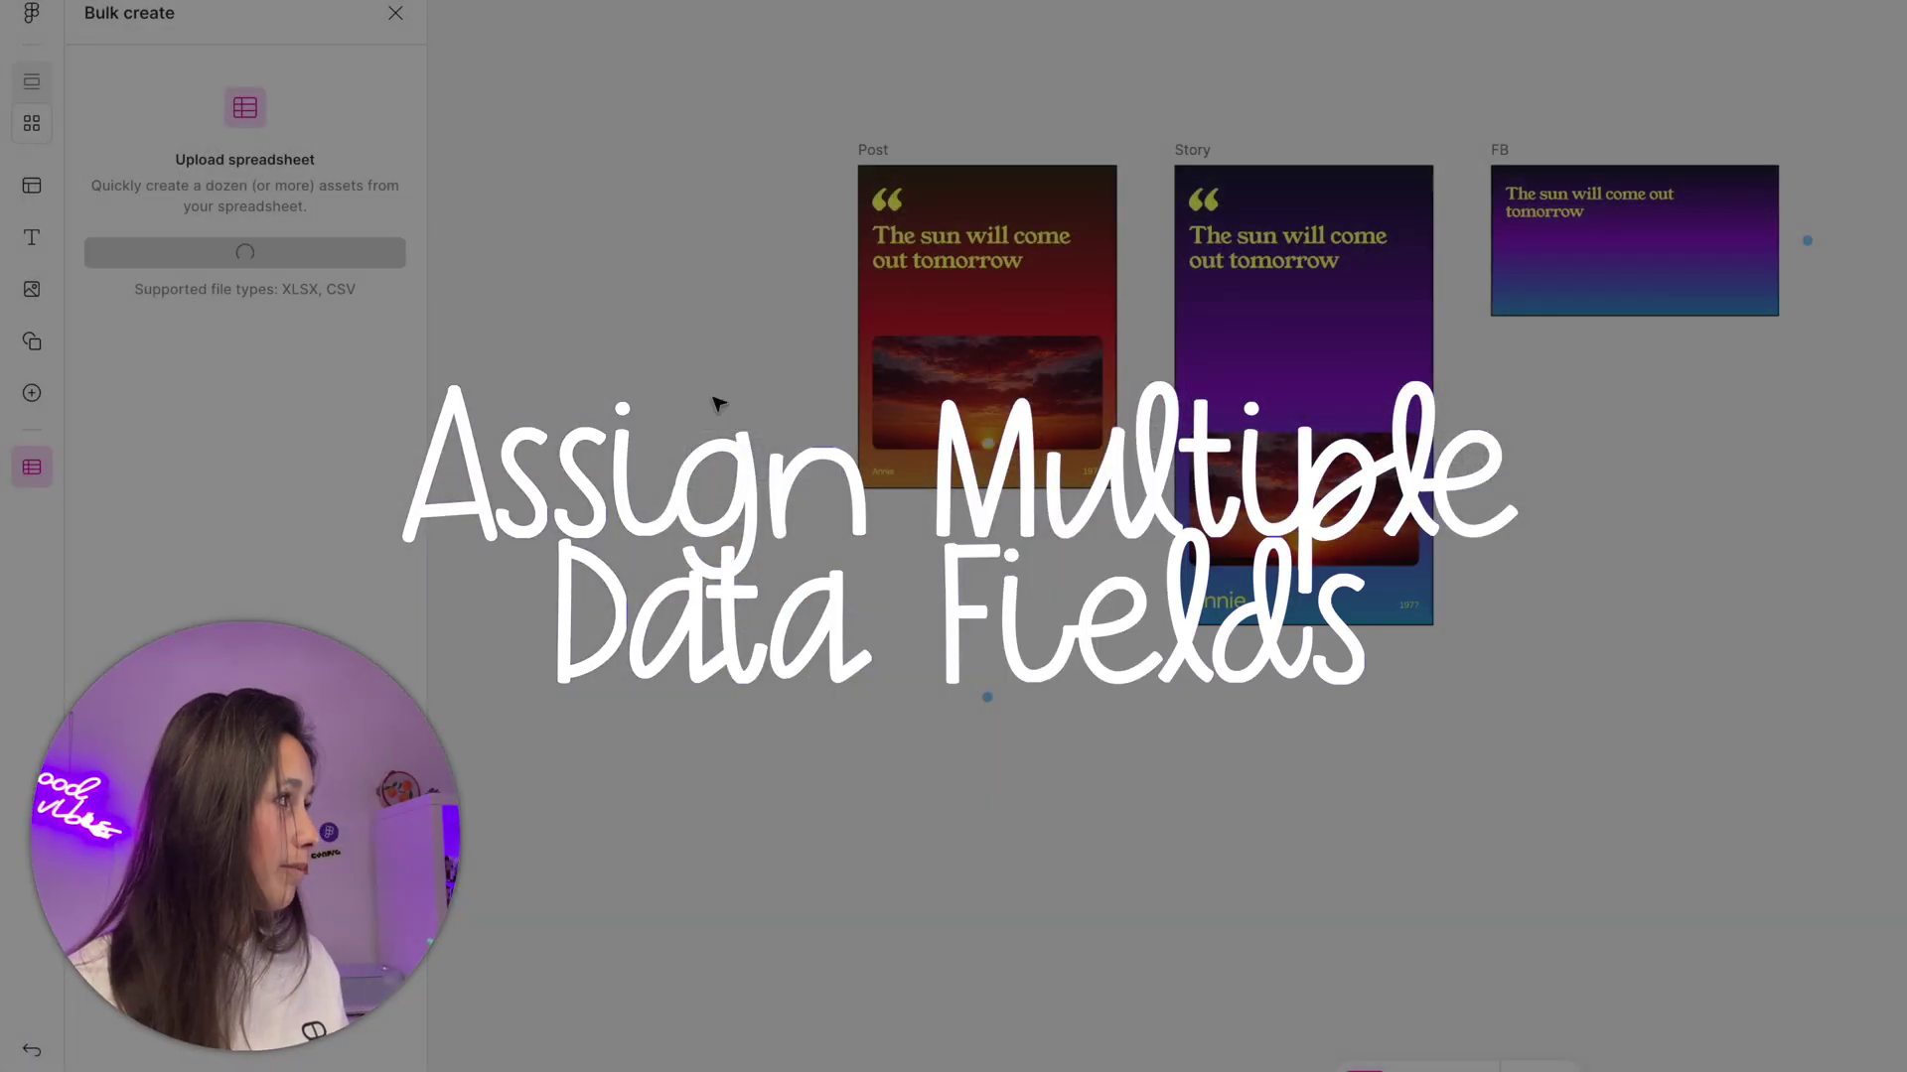
Link the Post, Story and FB quotes to Lyrics and both sunset images to Image.
click(961, 261)
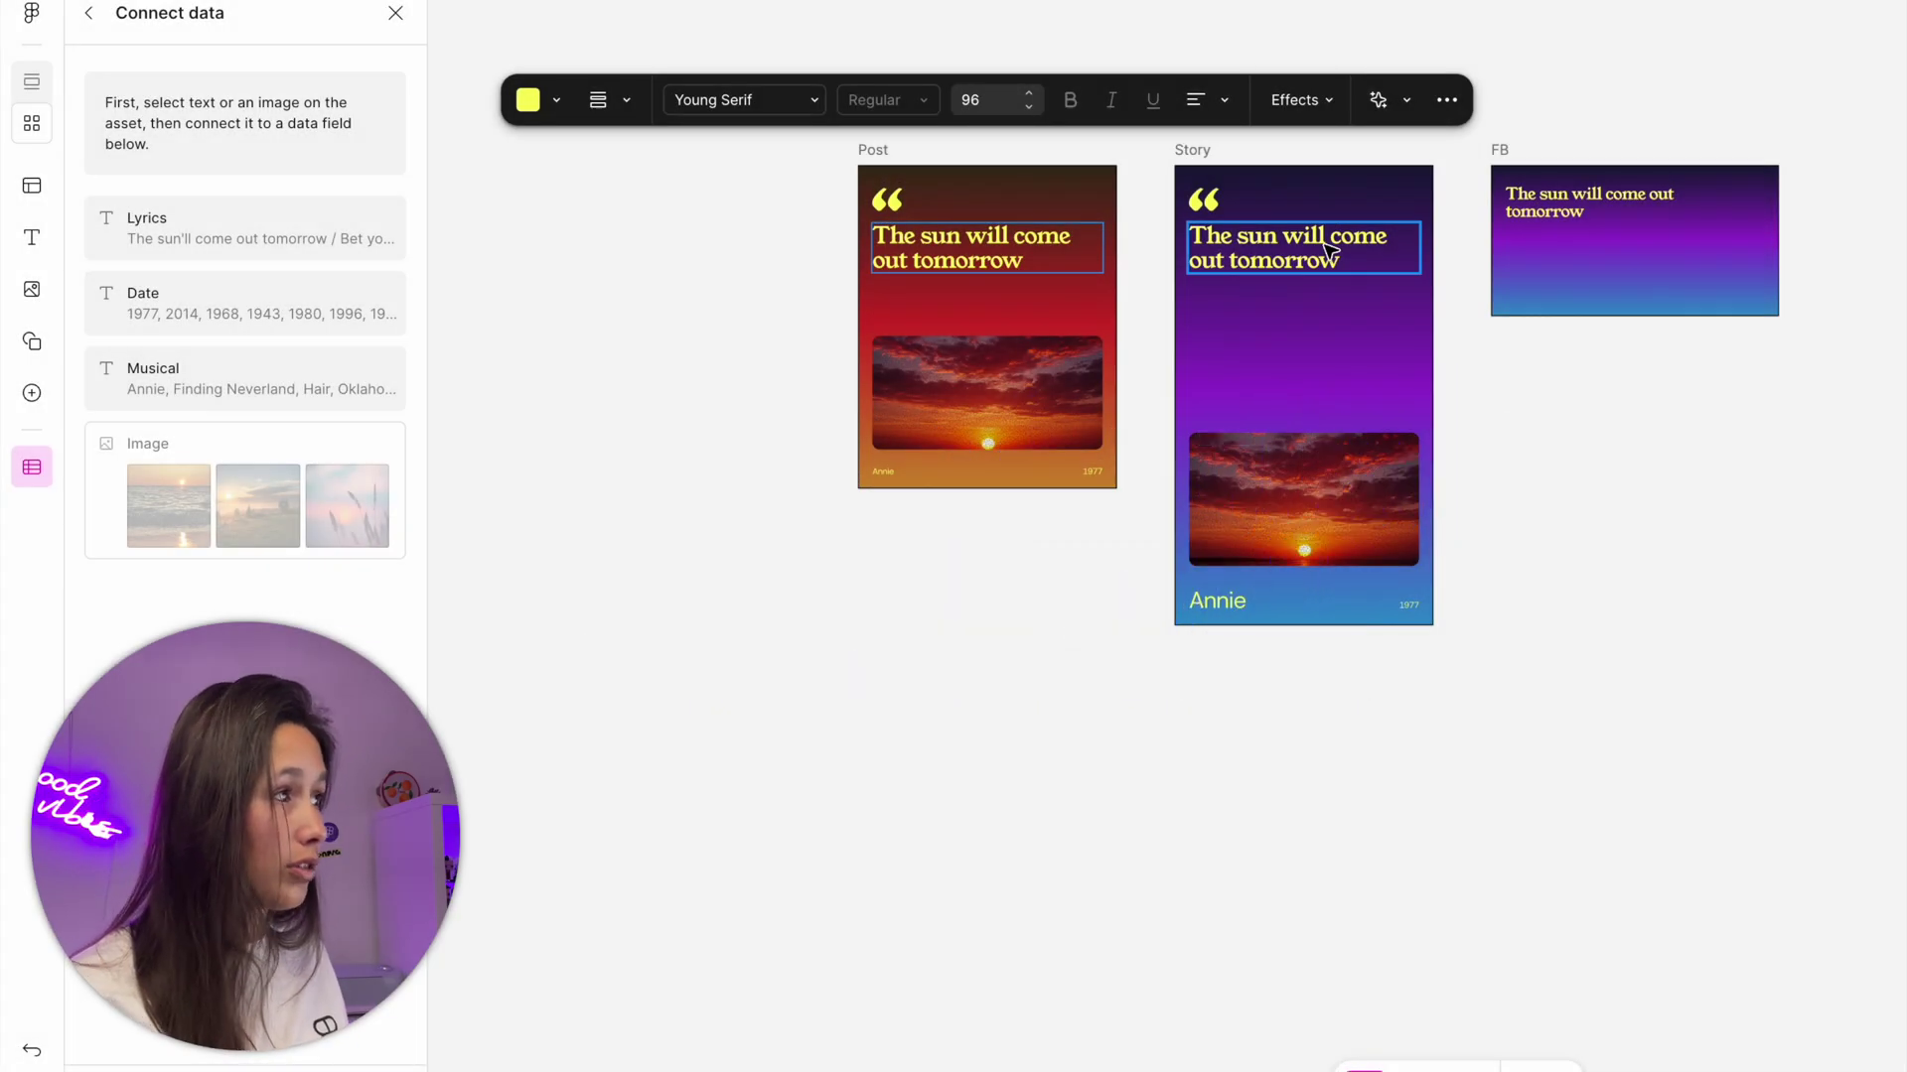
shift+click(1300, 248)
shift+click(1604, 217)
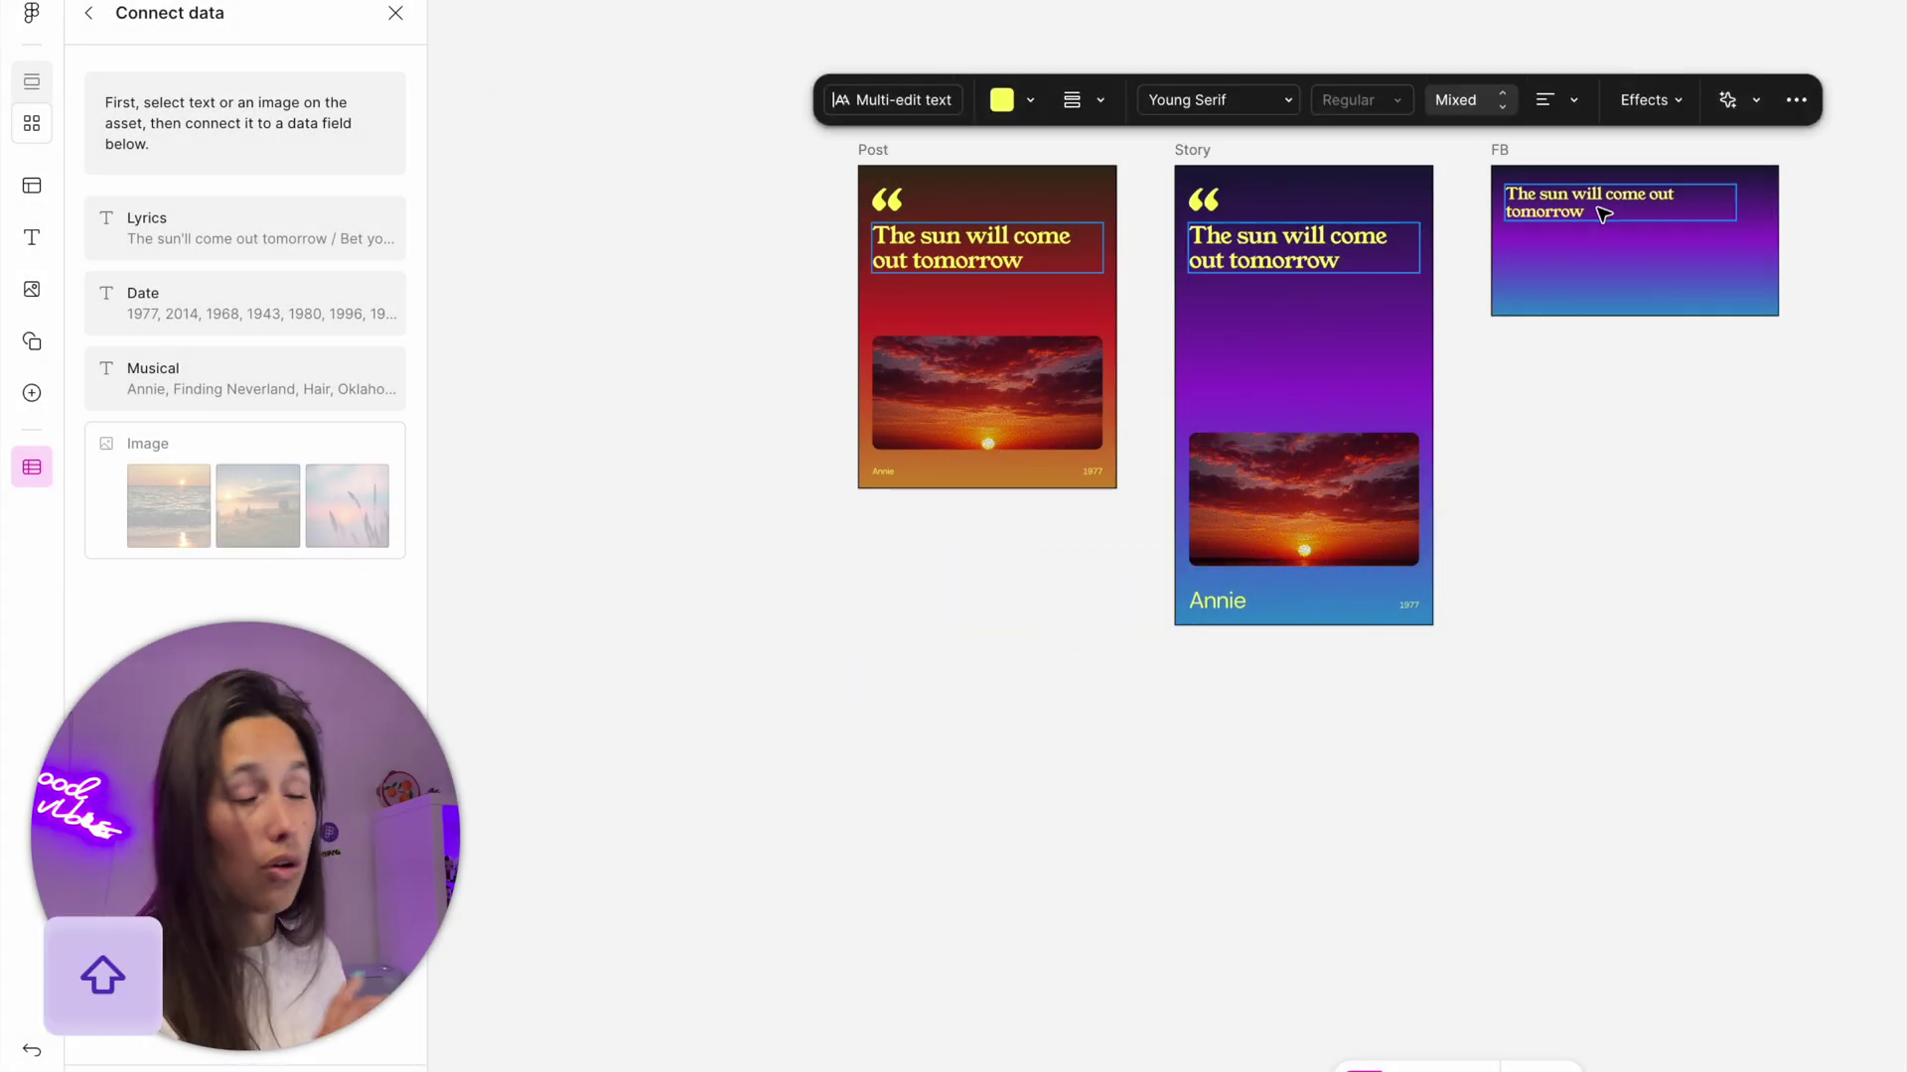
click(309, 236)
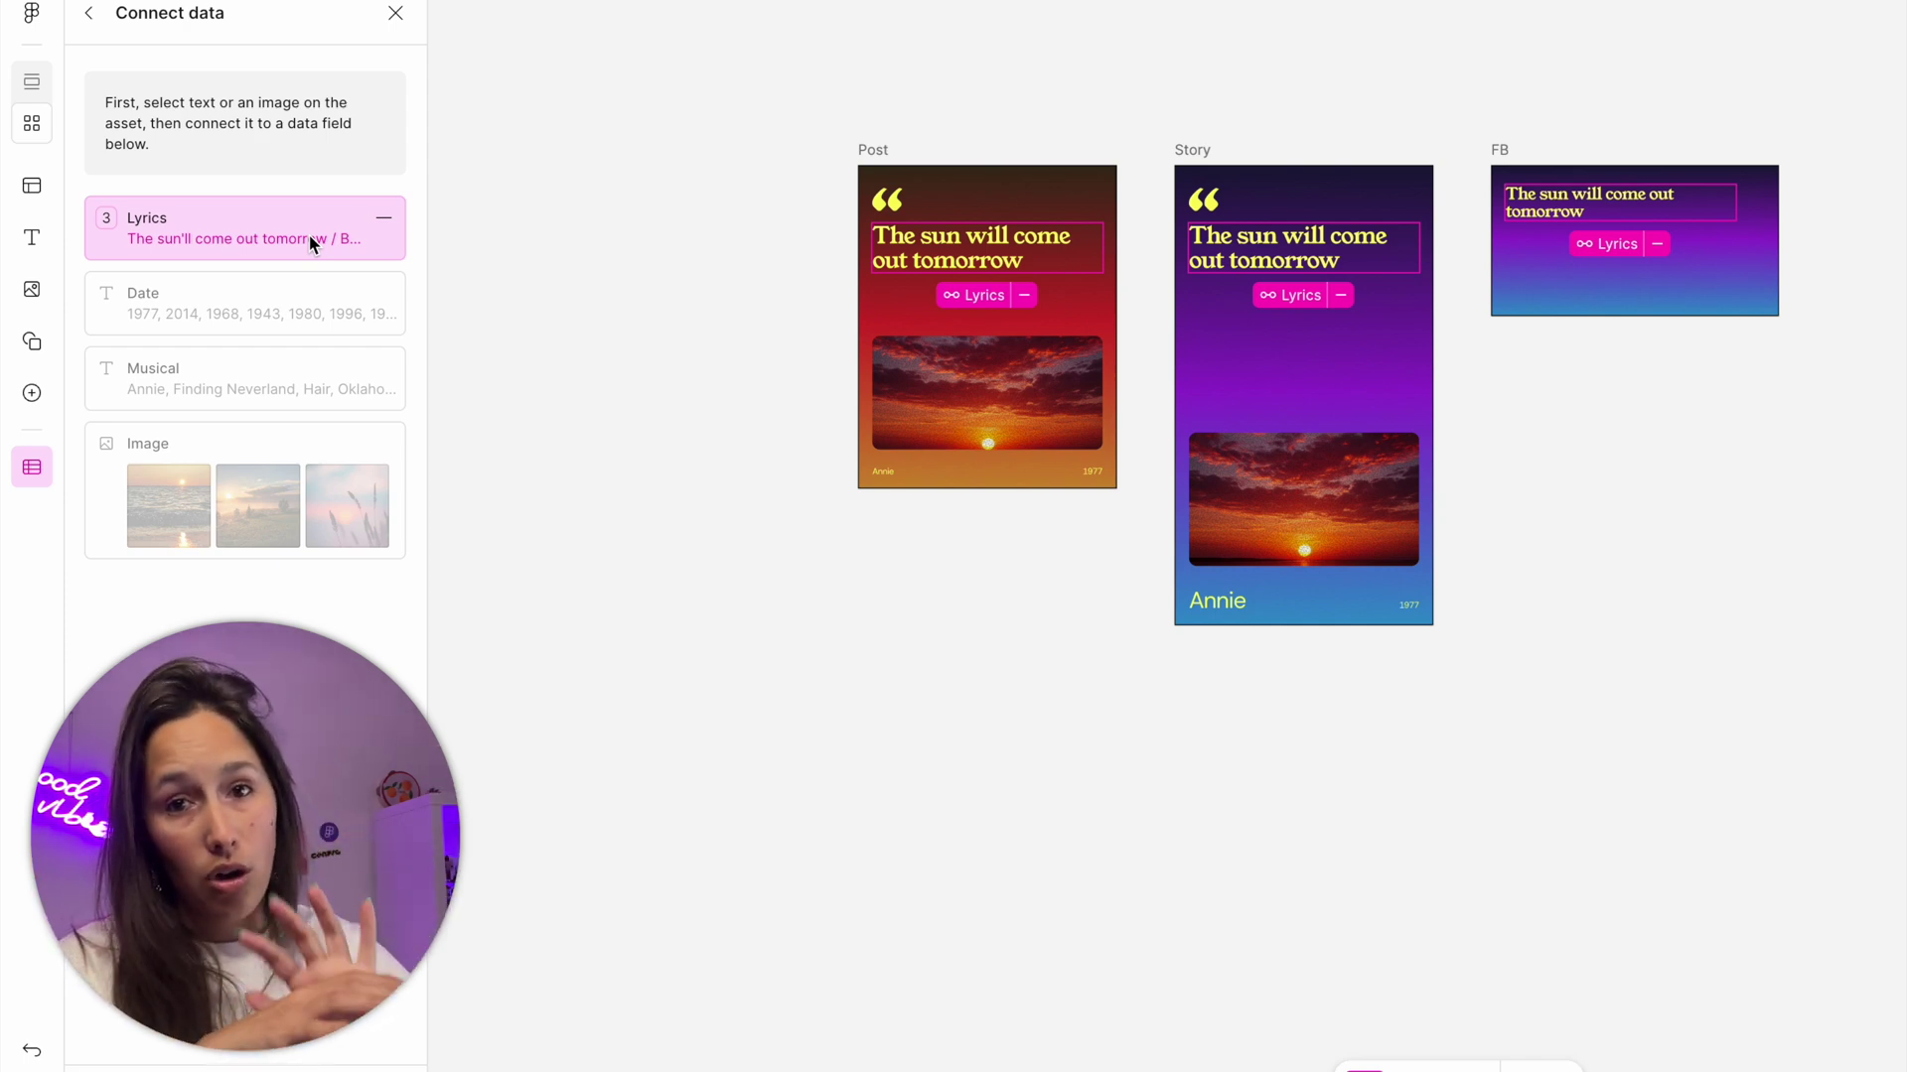
click(993, 357)
shift+click(1360, 506)
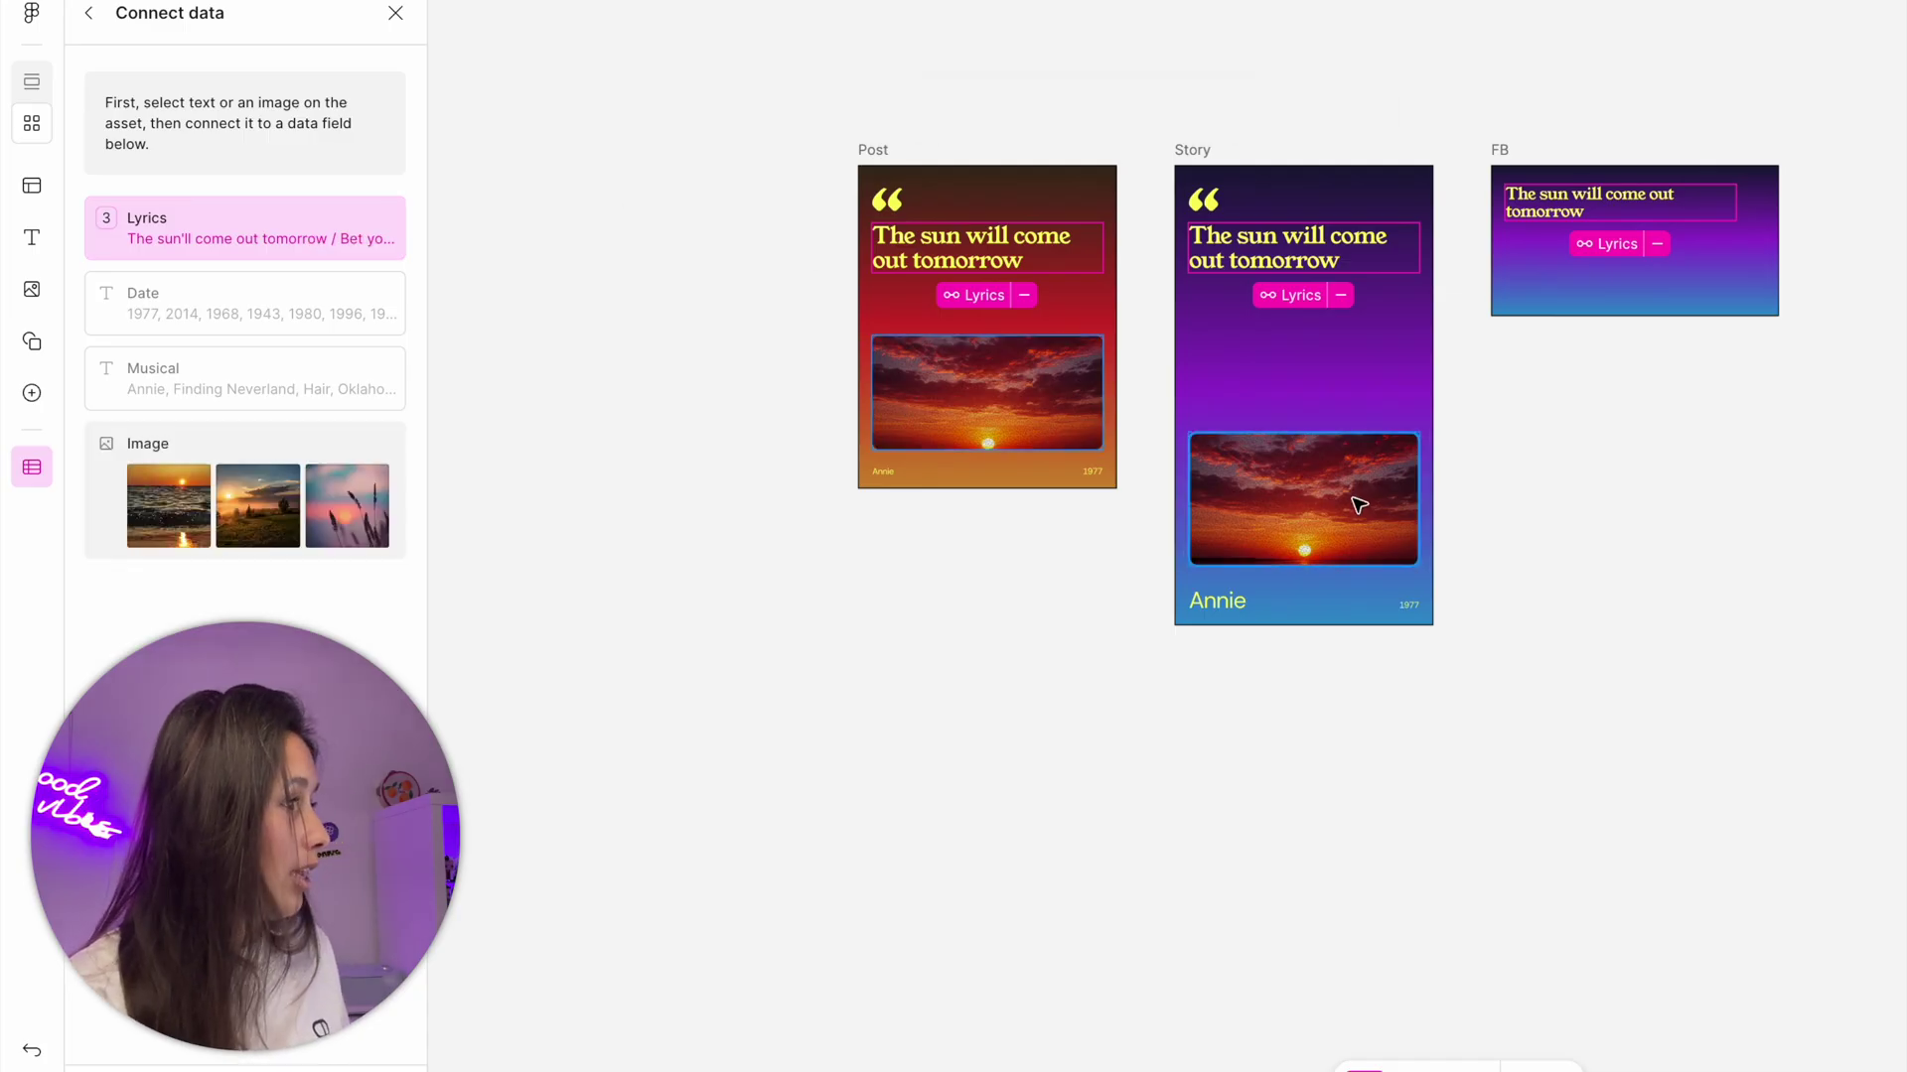
click(355, 516)
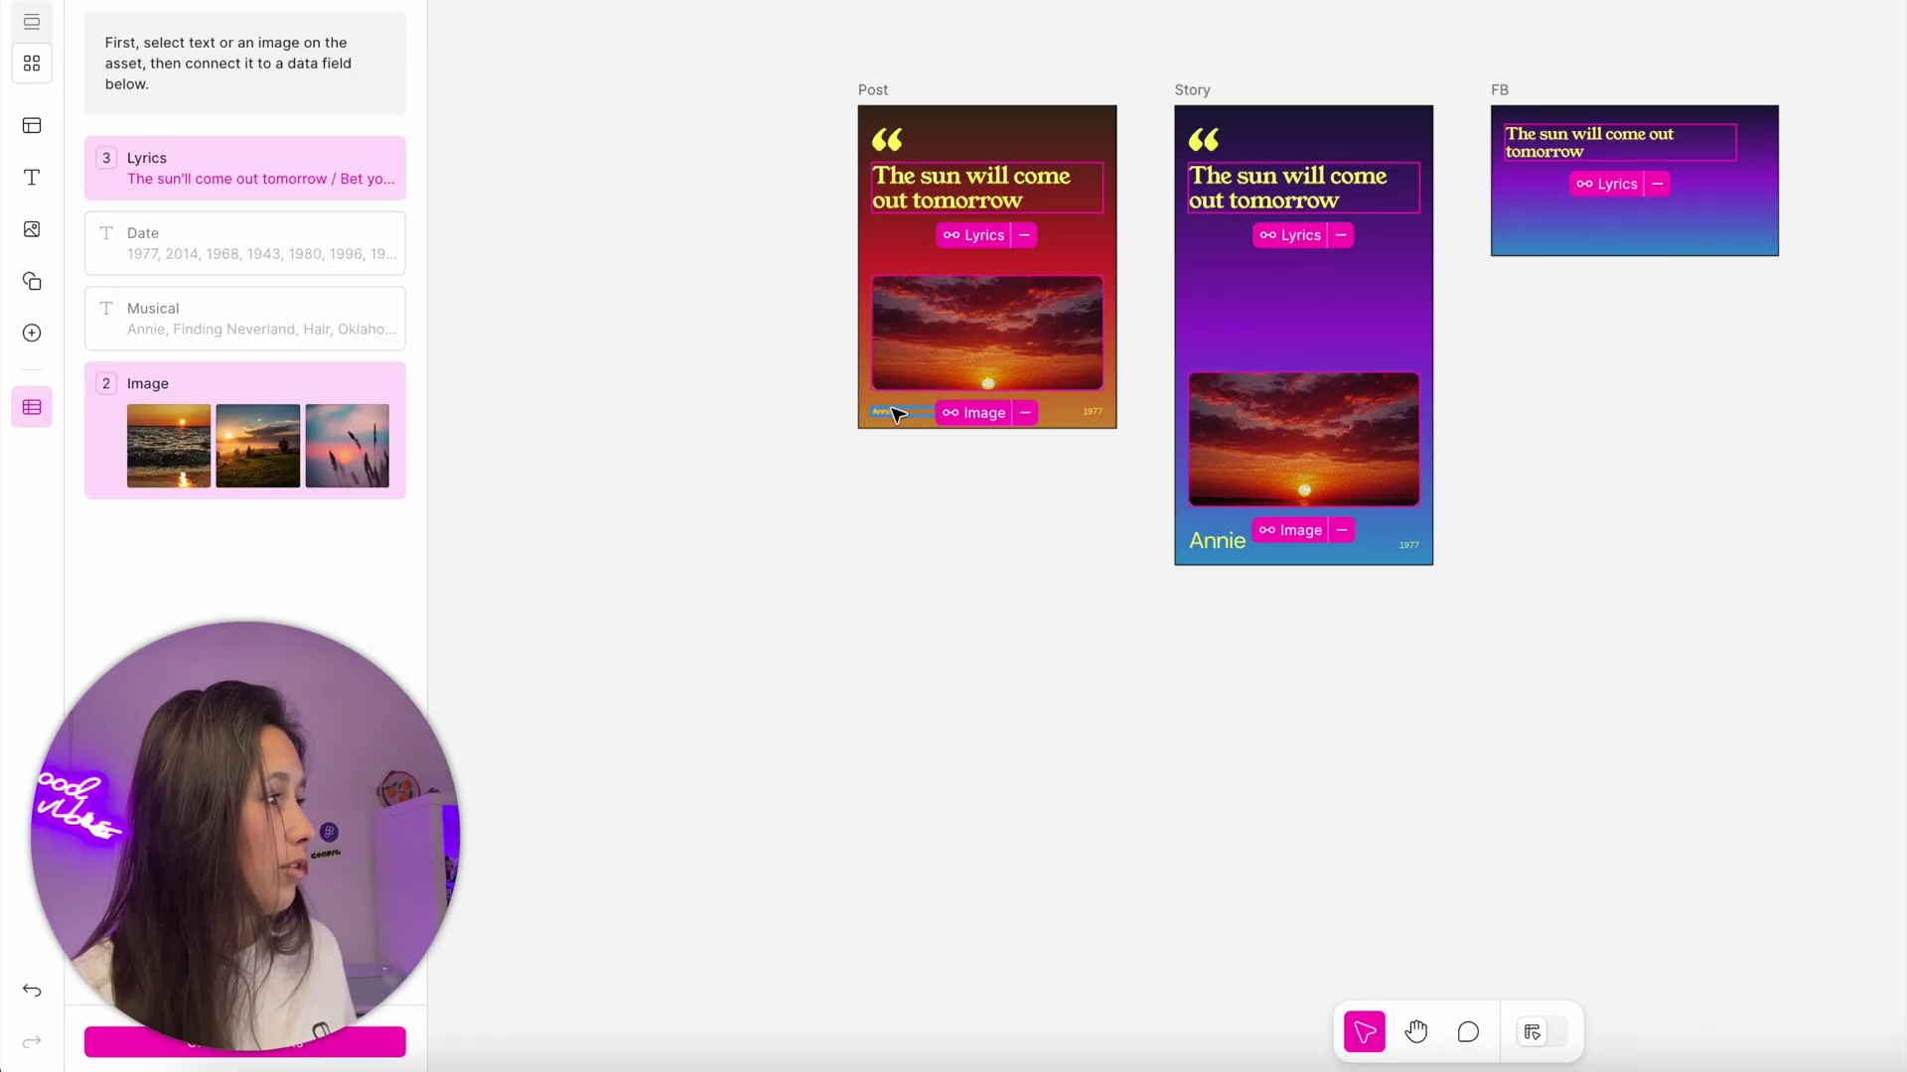
Link the Annie texts to Musical and 1977 years to Date, then create 30 assets.
click(904, 473)
shift+click(1218, 601)
click(248, 306)
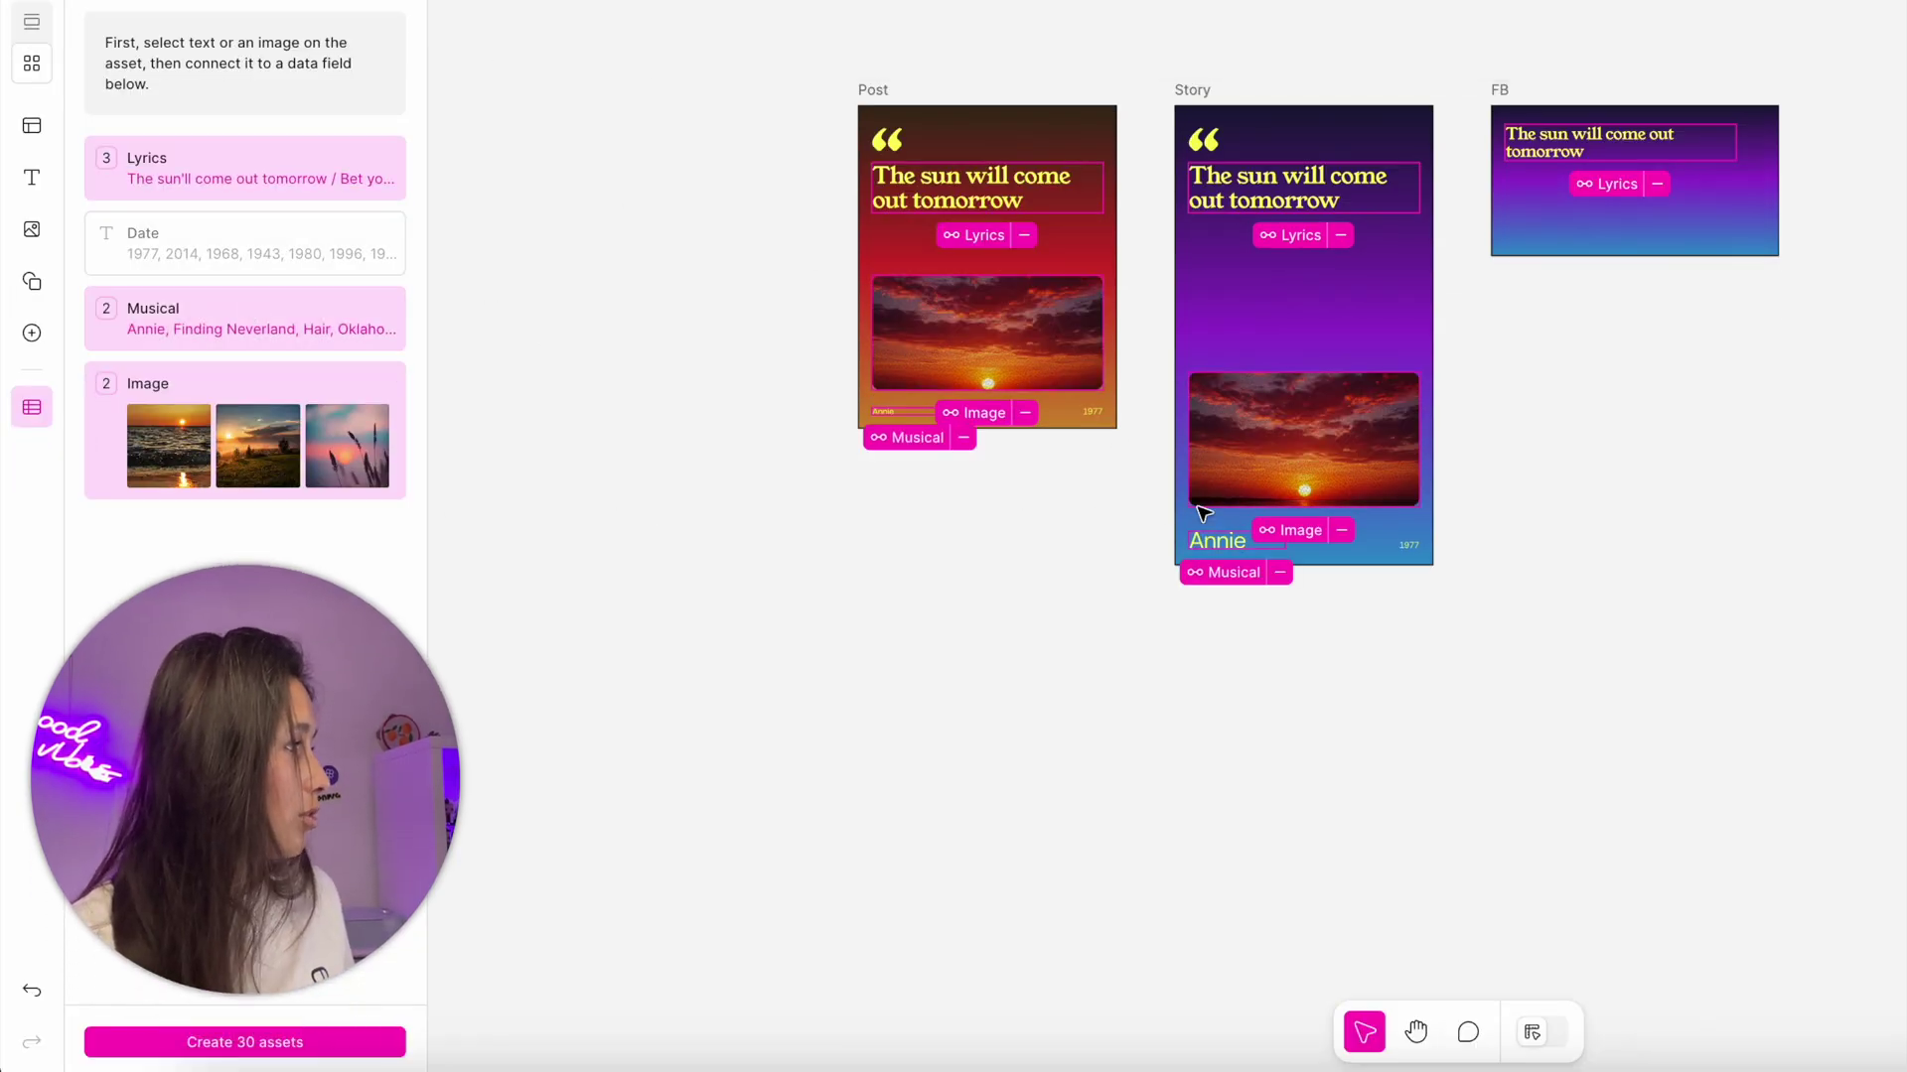
shift+click(1406, 546)
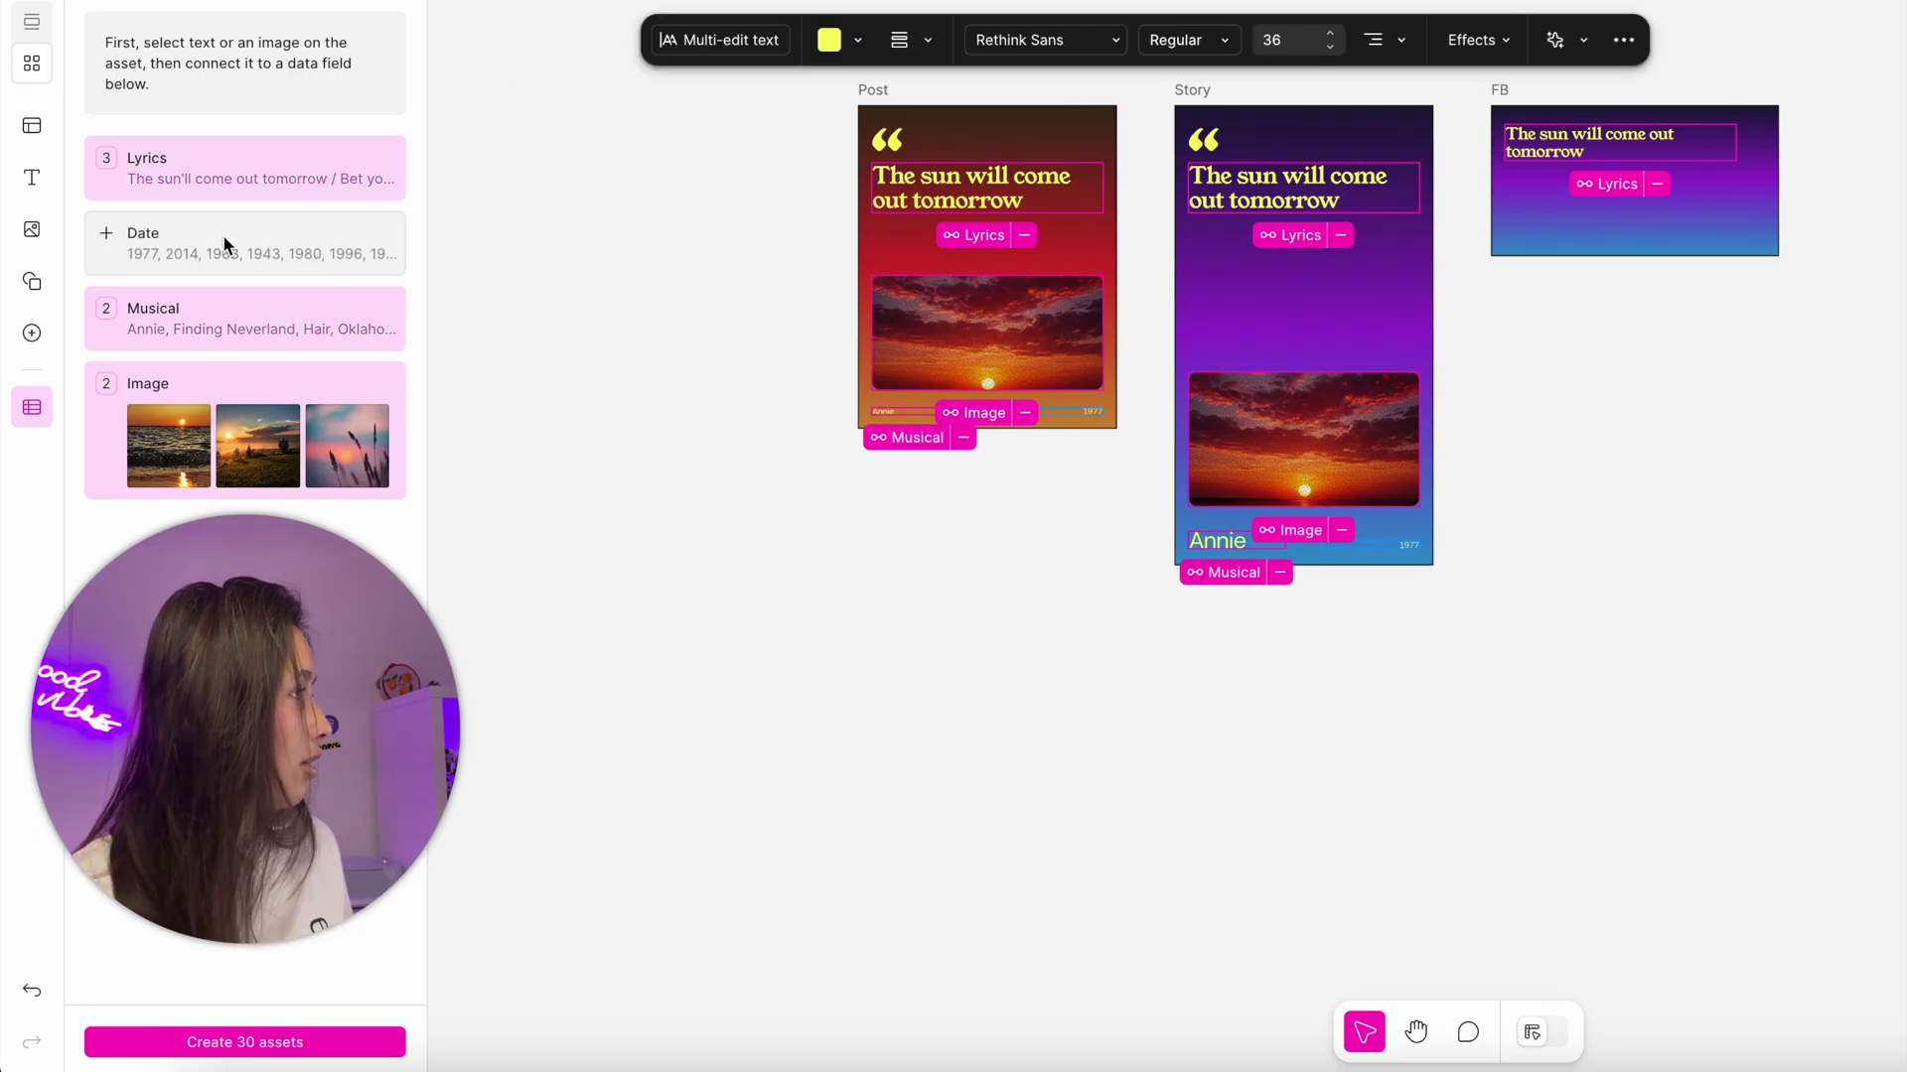
click(238, 246)
click(337, 1039)
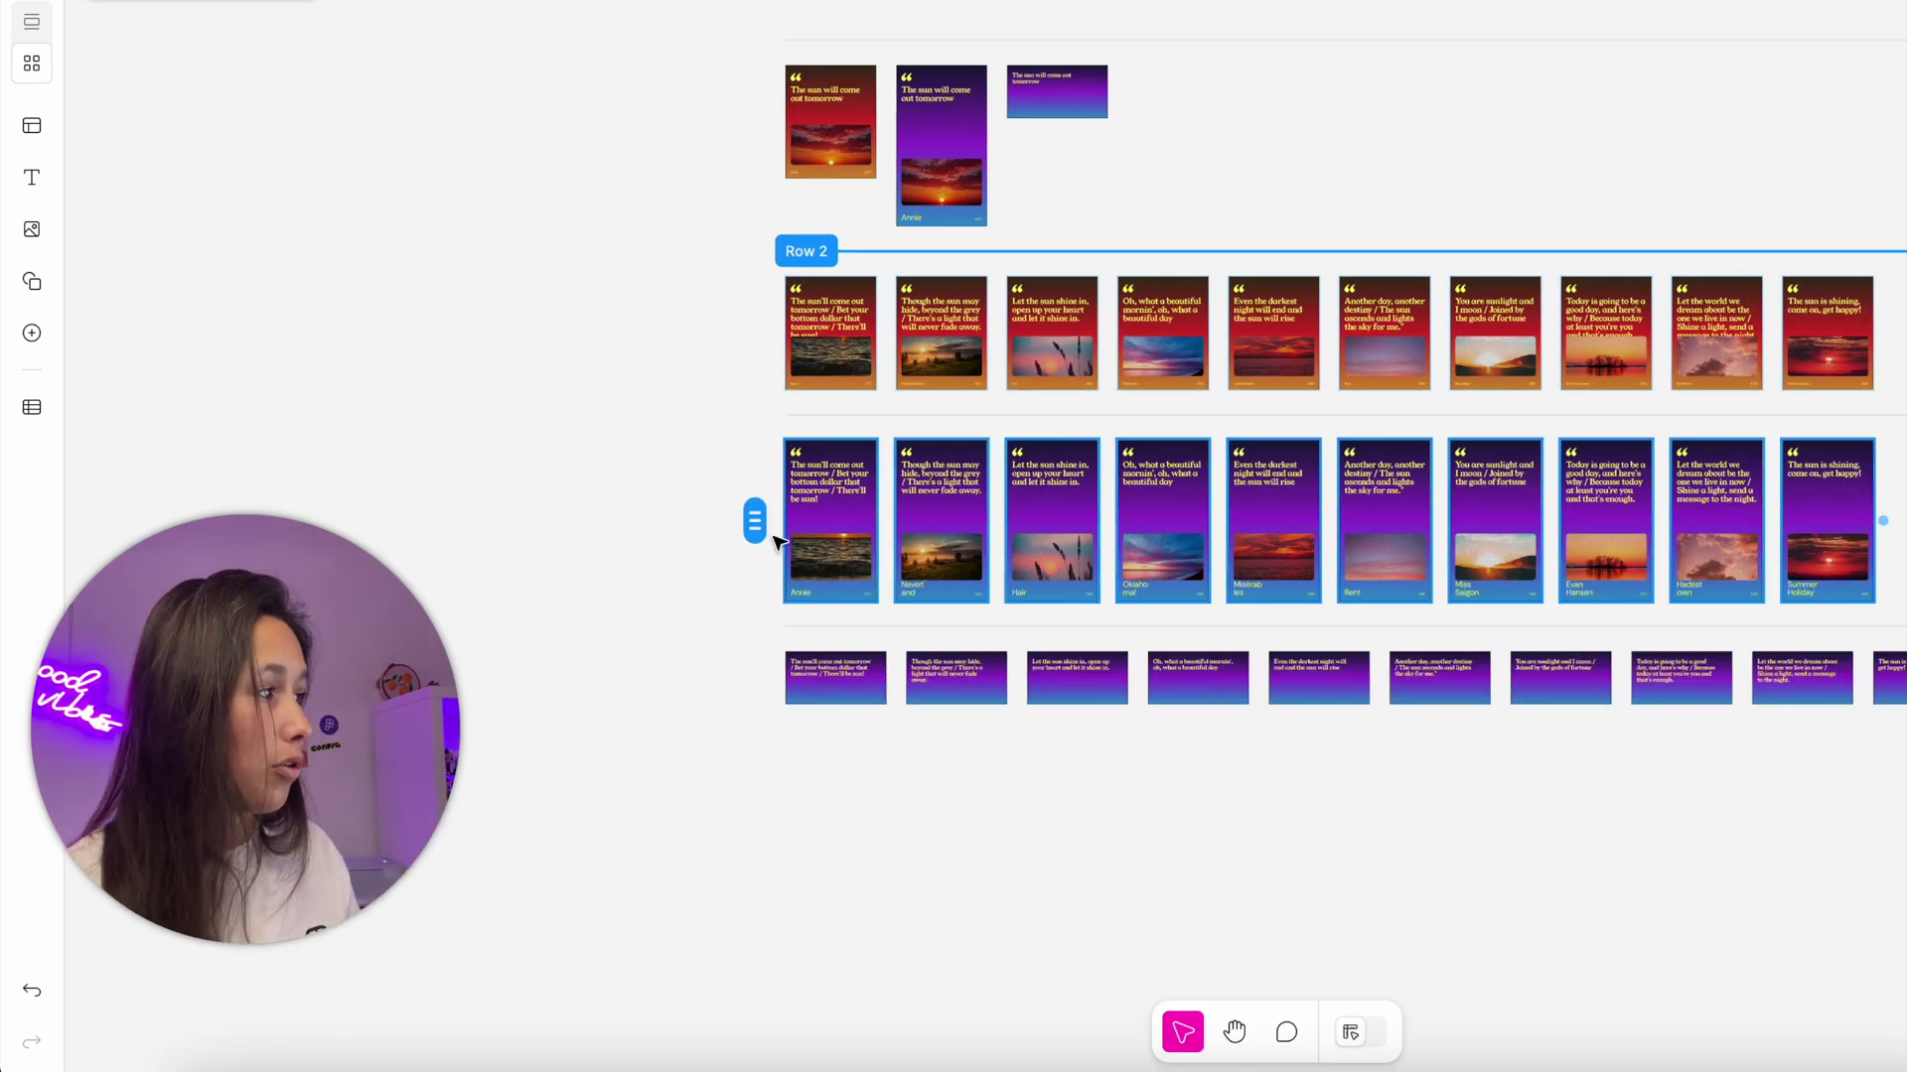
Reorder the story asset row and review the generated Post, Story and FB rows.
mouse_move(754, 531)
mouse_down()
mouse_move(749, 294)
mouse_move(755, 856)
mouse_move(752, 526)
mouse_up()
click(834, 336)
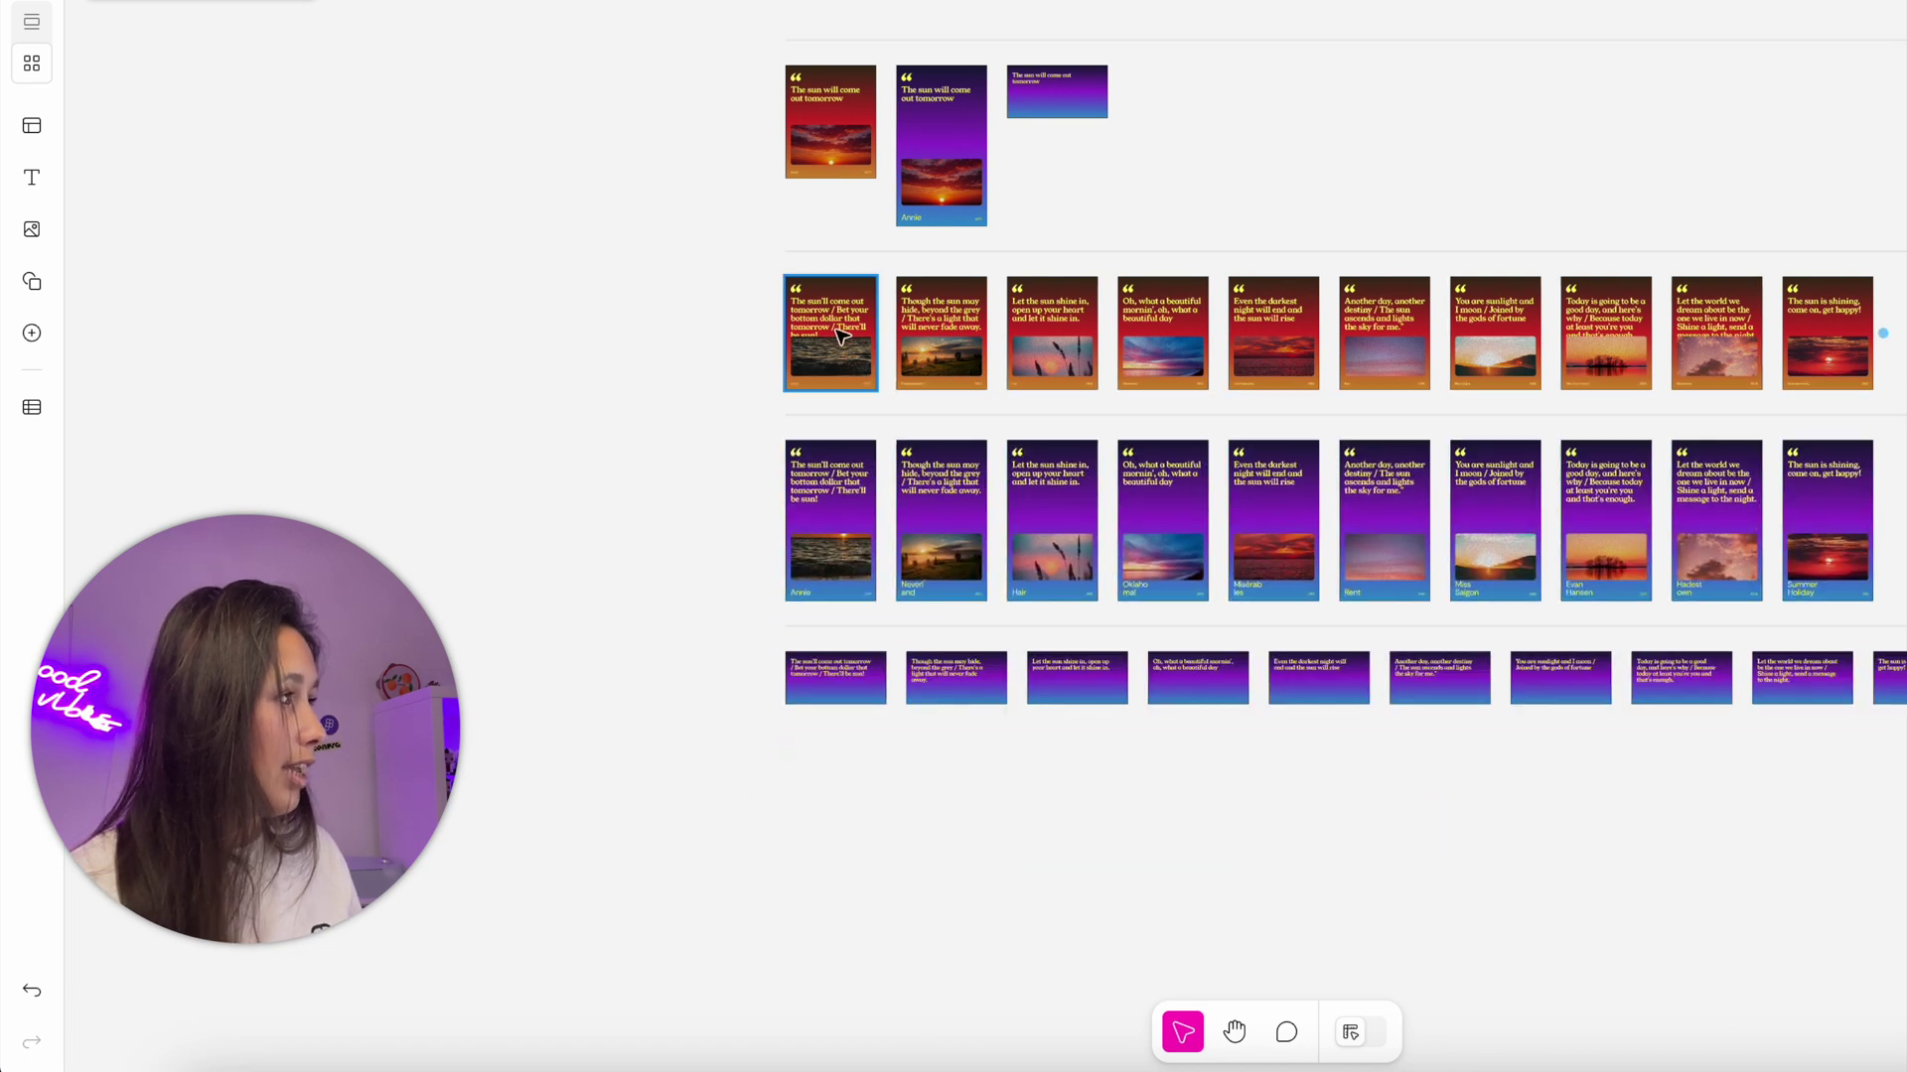
scroll(839, 350, up, 5)
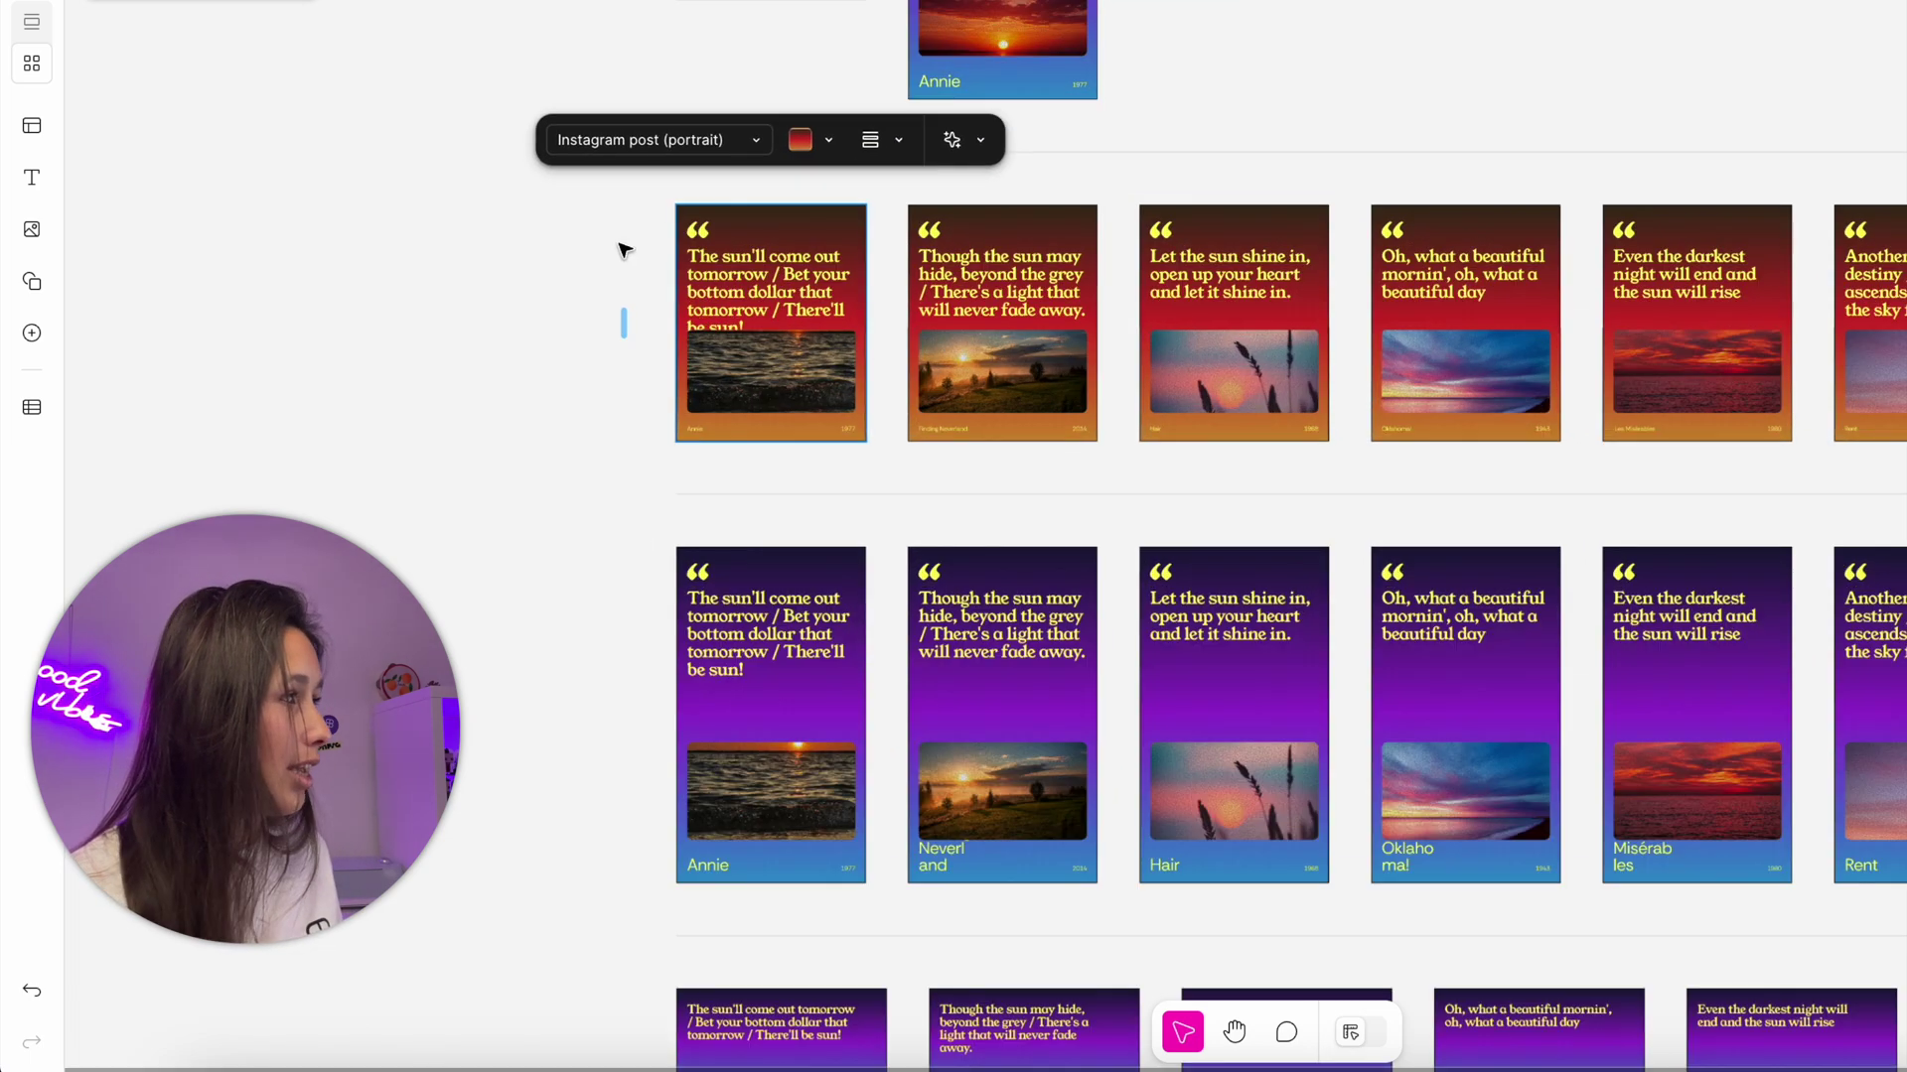
click(705, 190)
scroll(705, 190, up, 3)
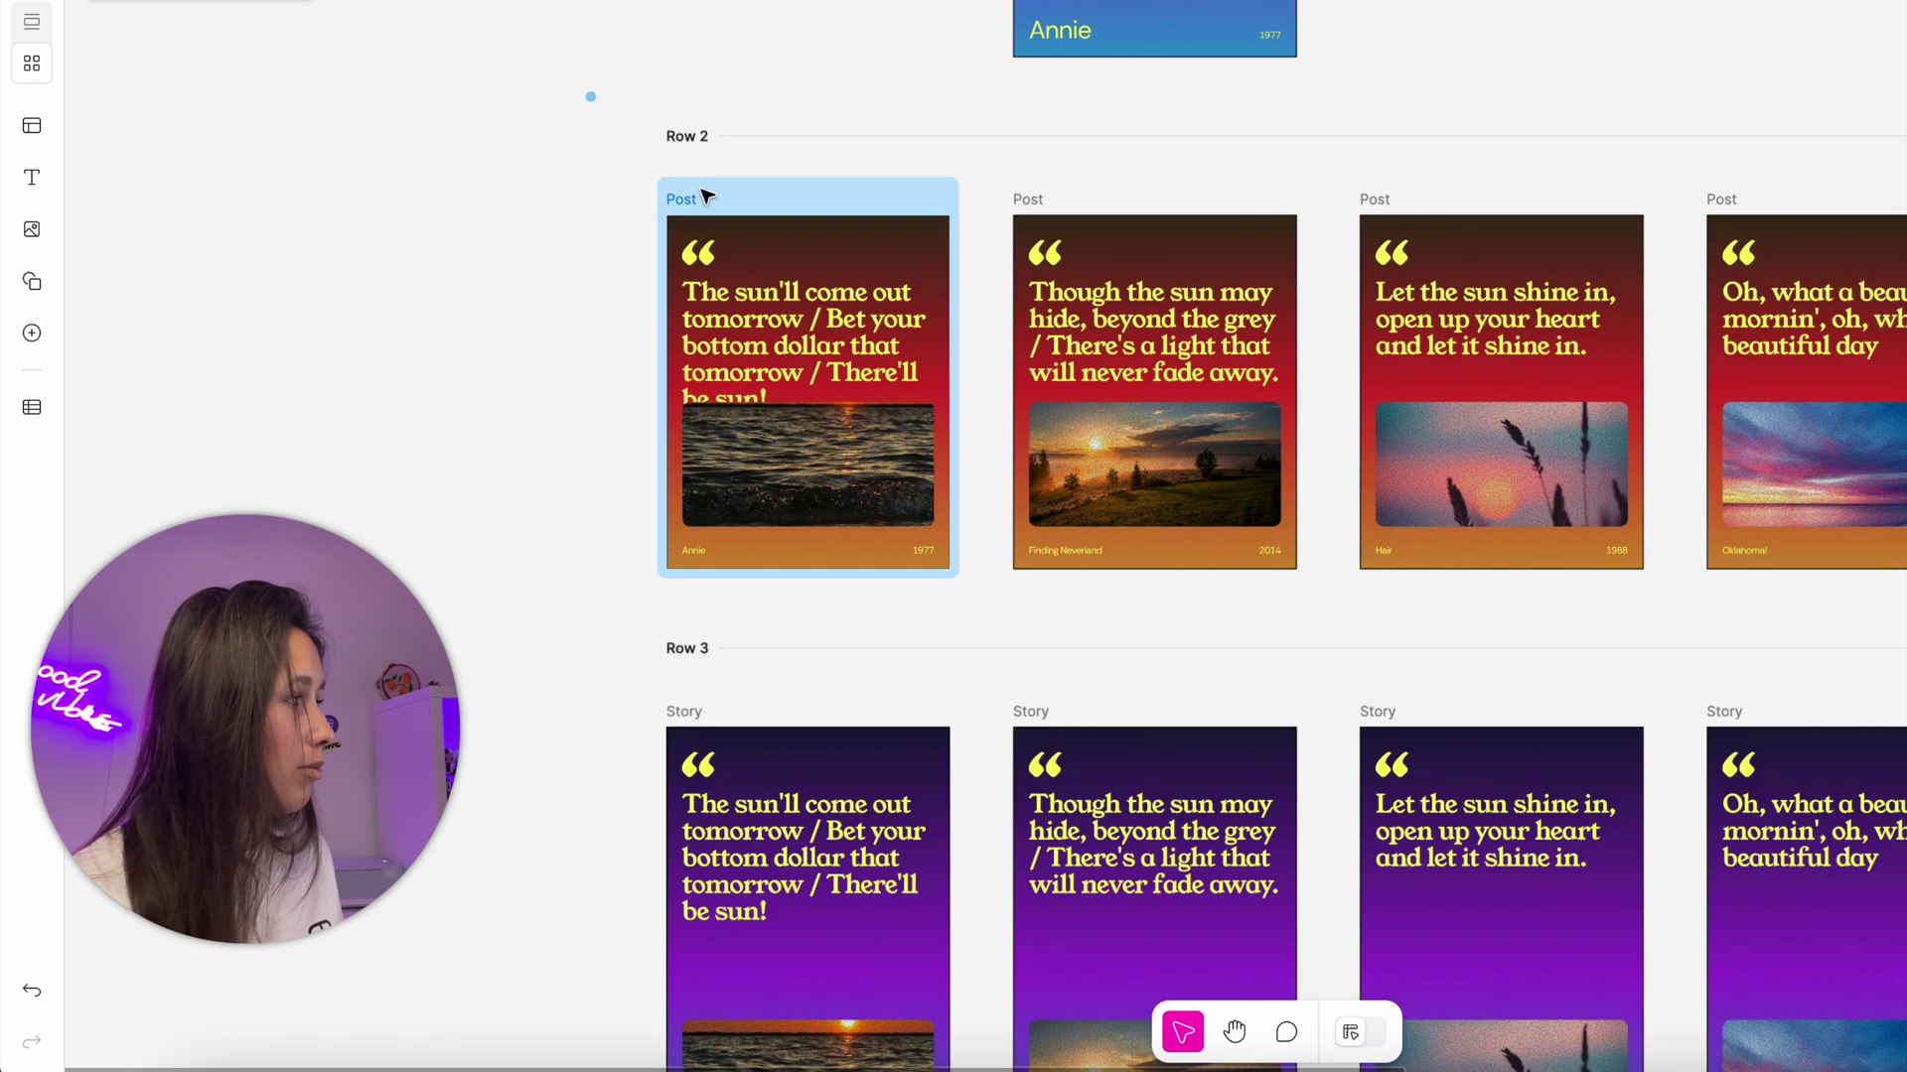
scroll(814, 708, down, 4)
scroll(814, 708, down, 3)
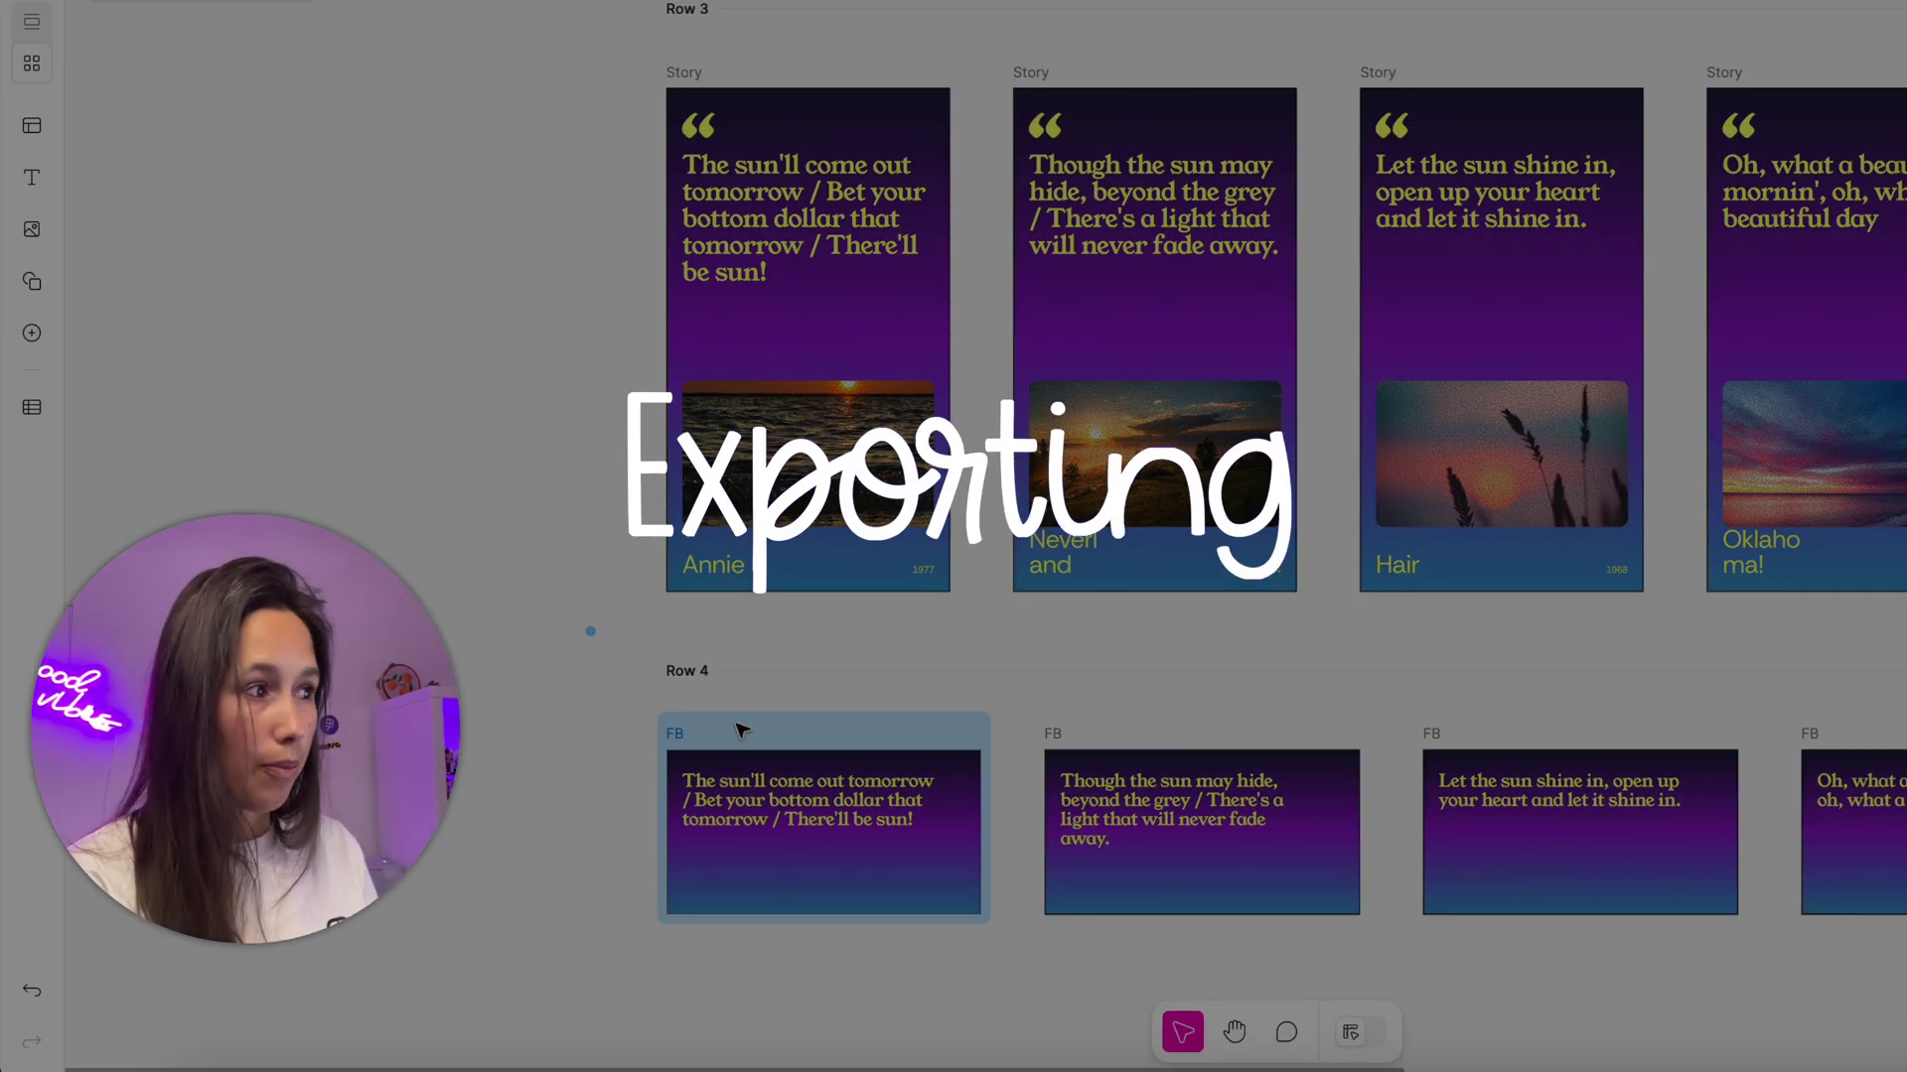
Select every asset and set up export for all 33 assets as PNG at 1x.
scroll(754, 703, down, 5)
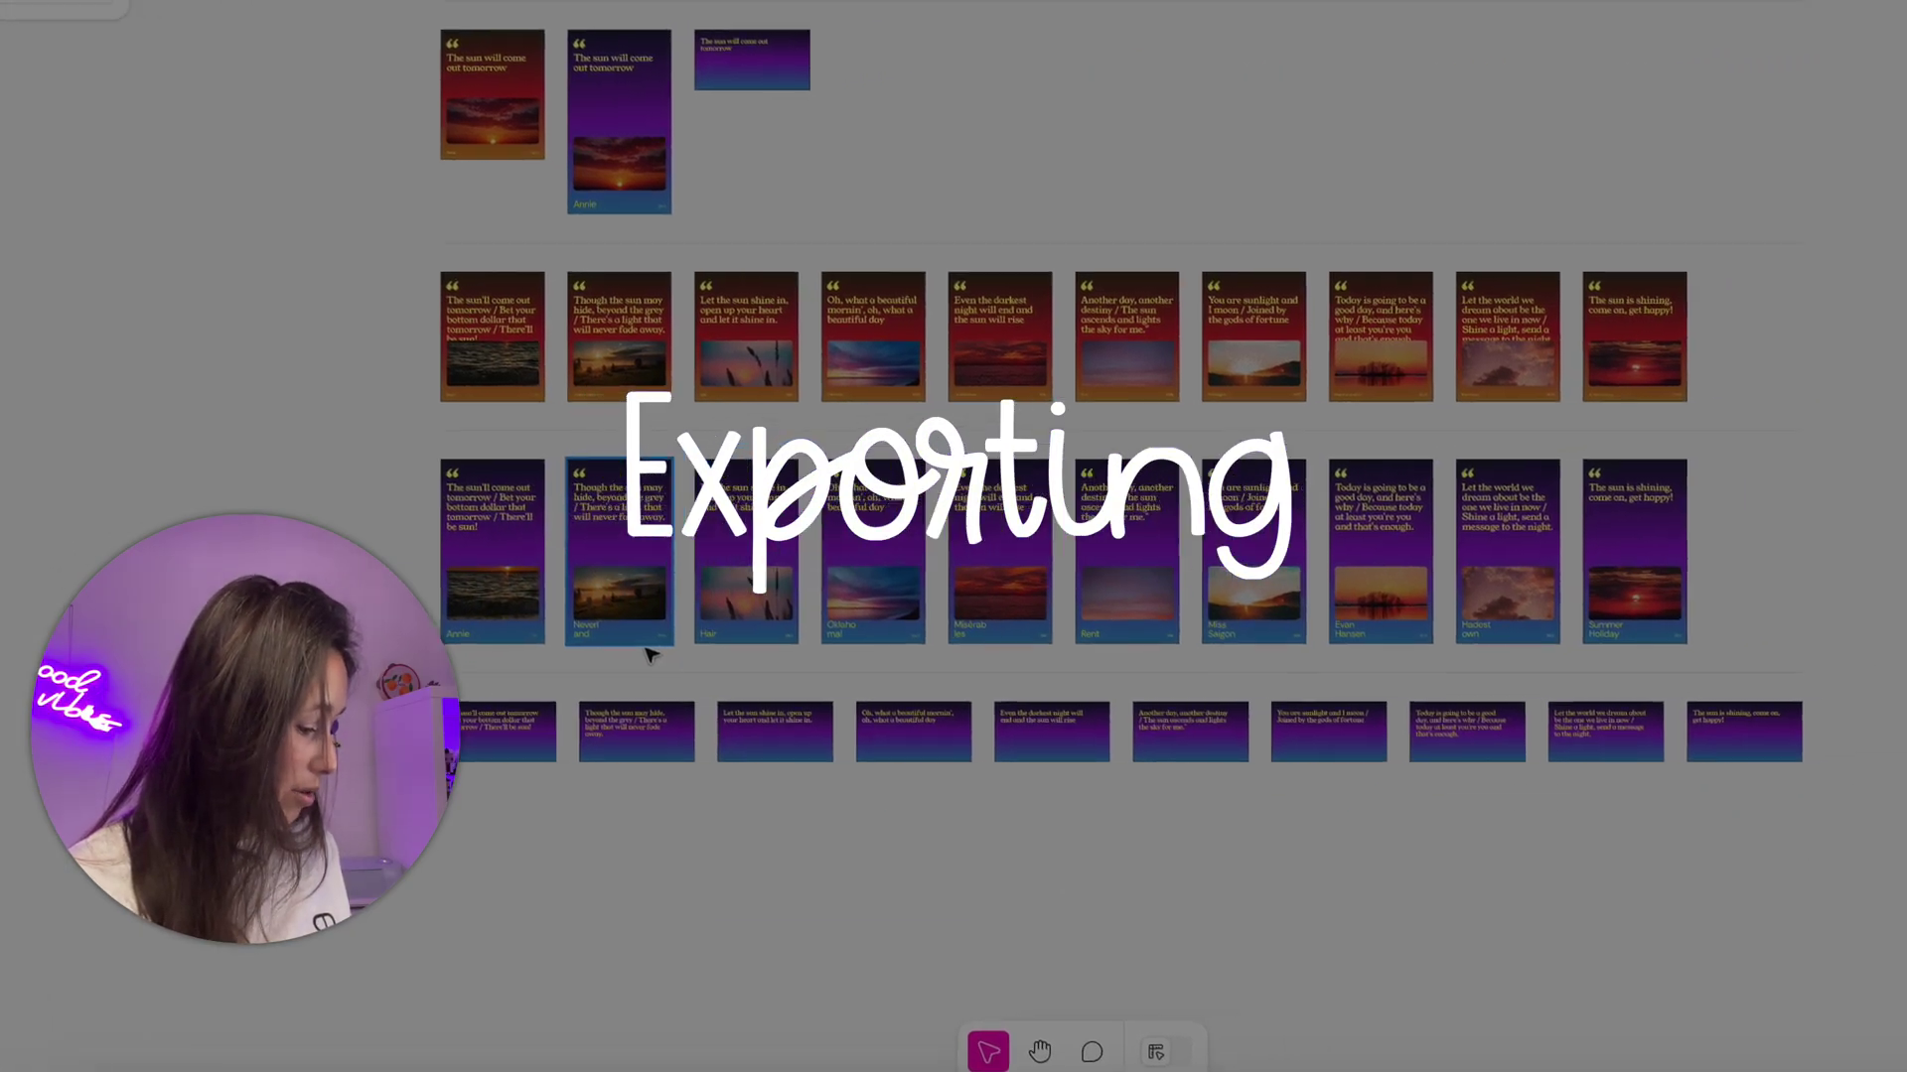
key(super+a)
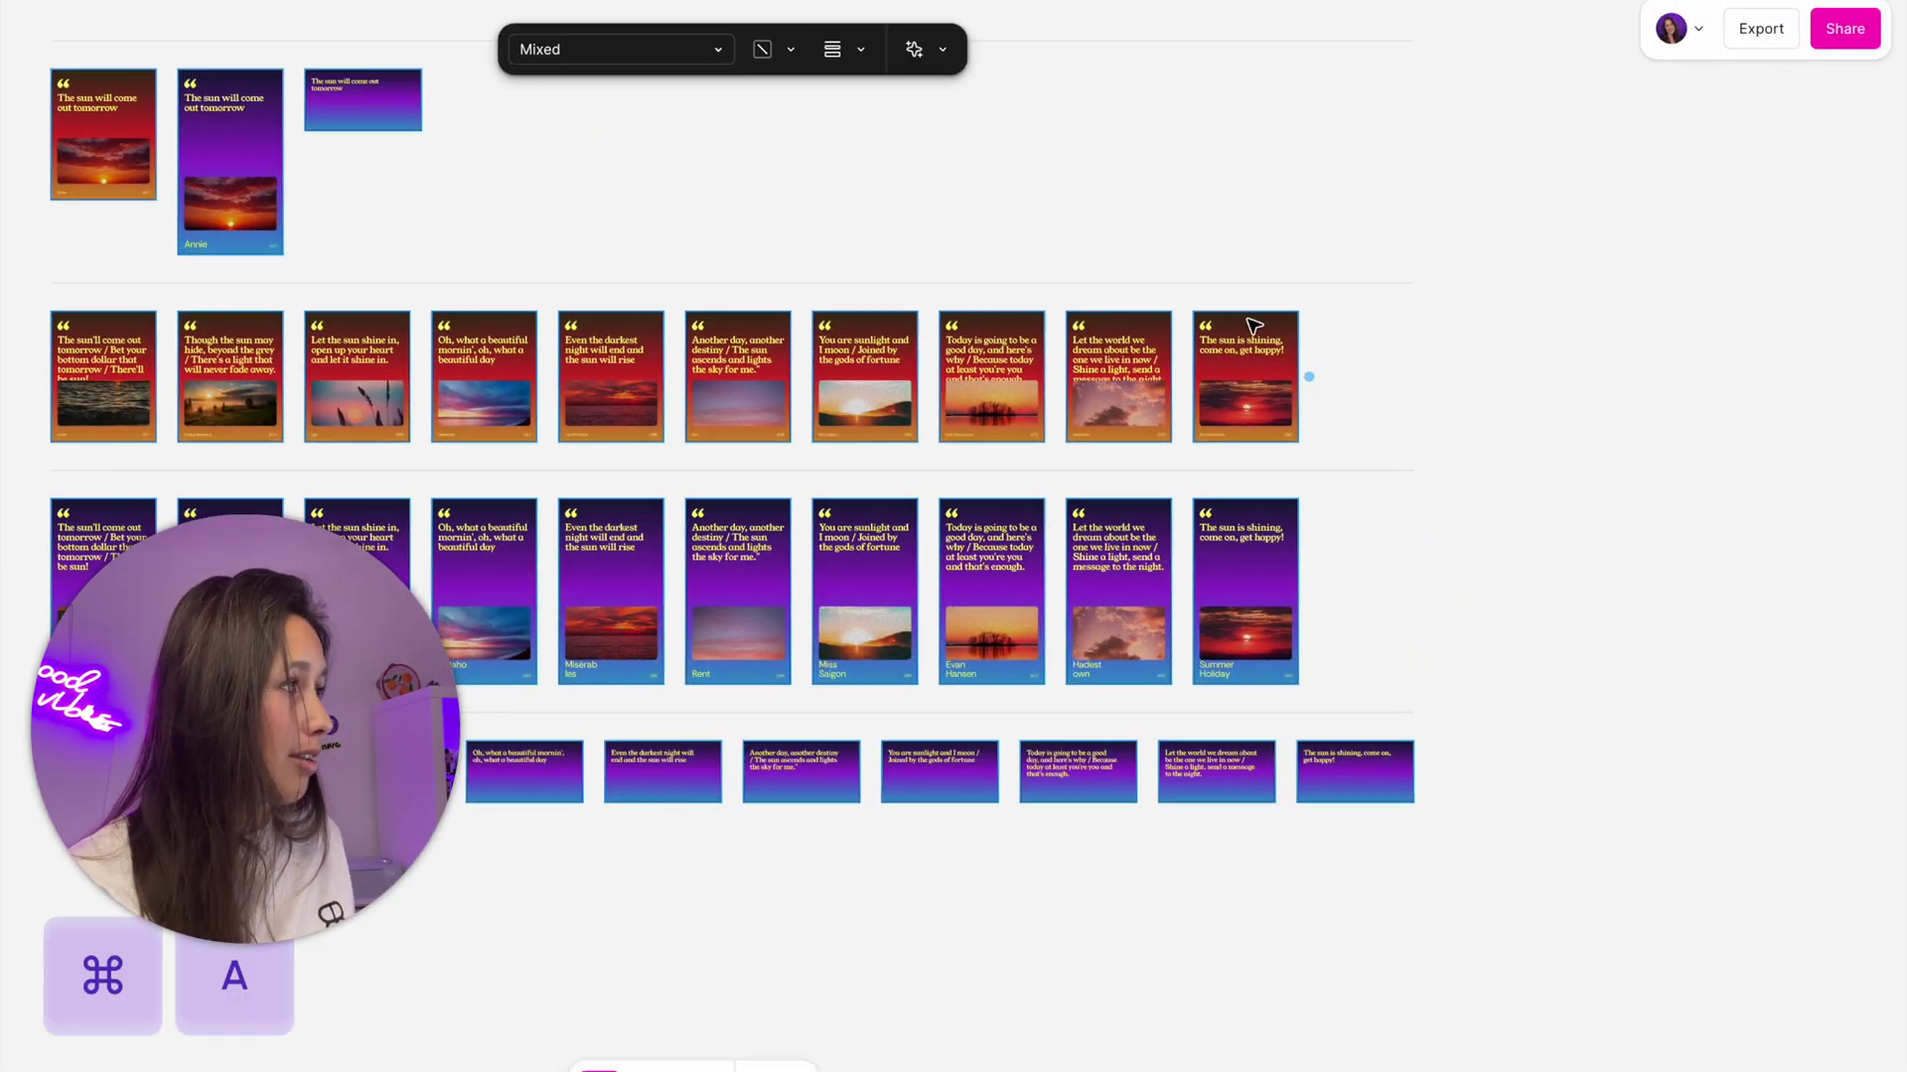
click(1762, 30)
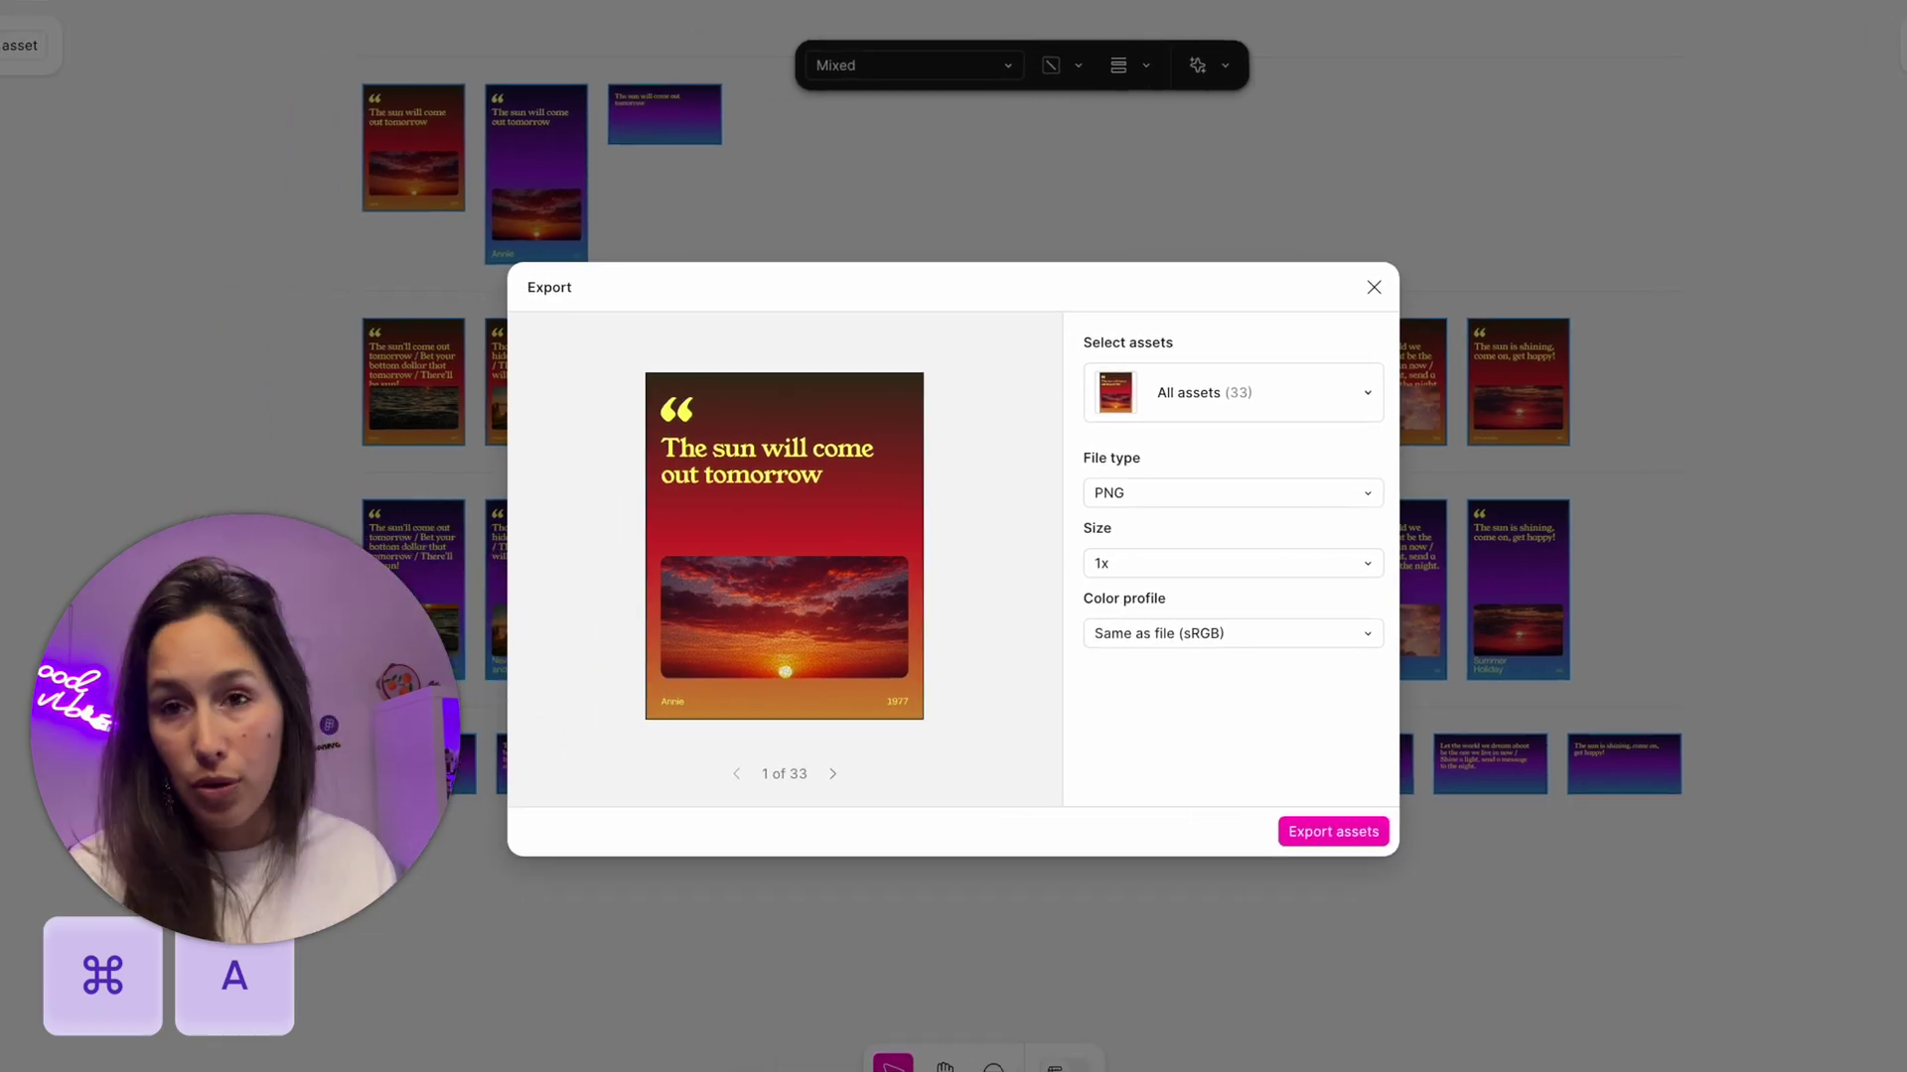
click(1281, 407)
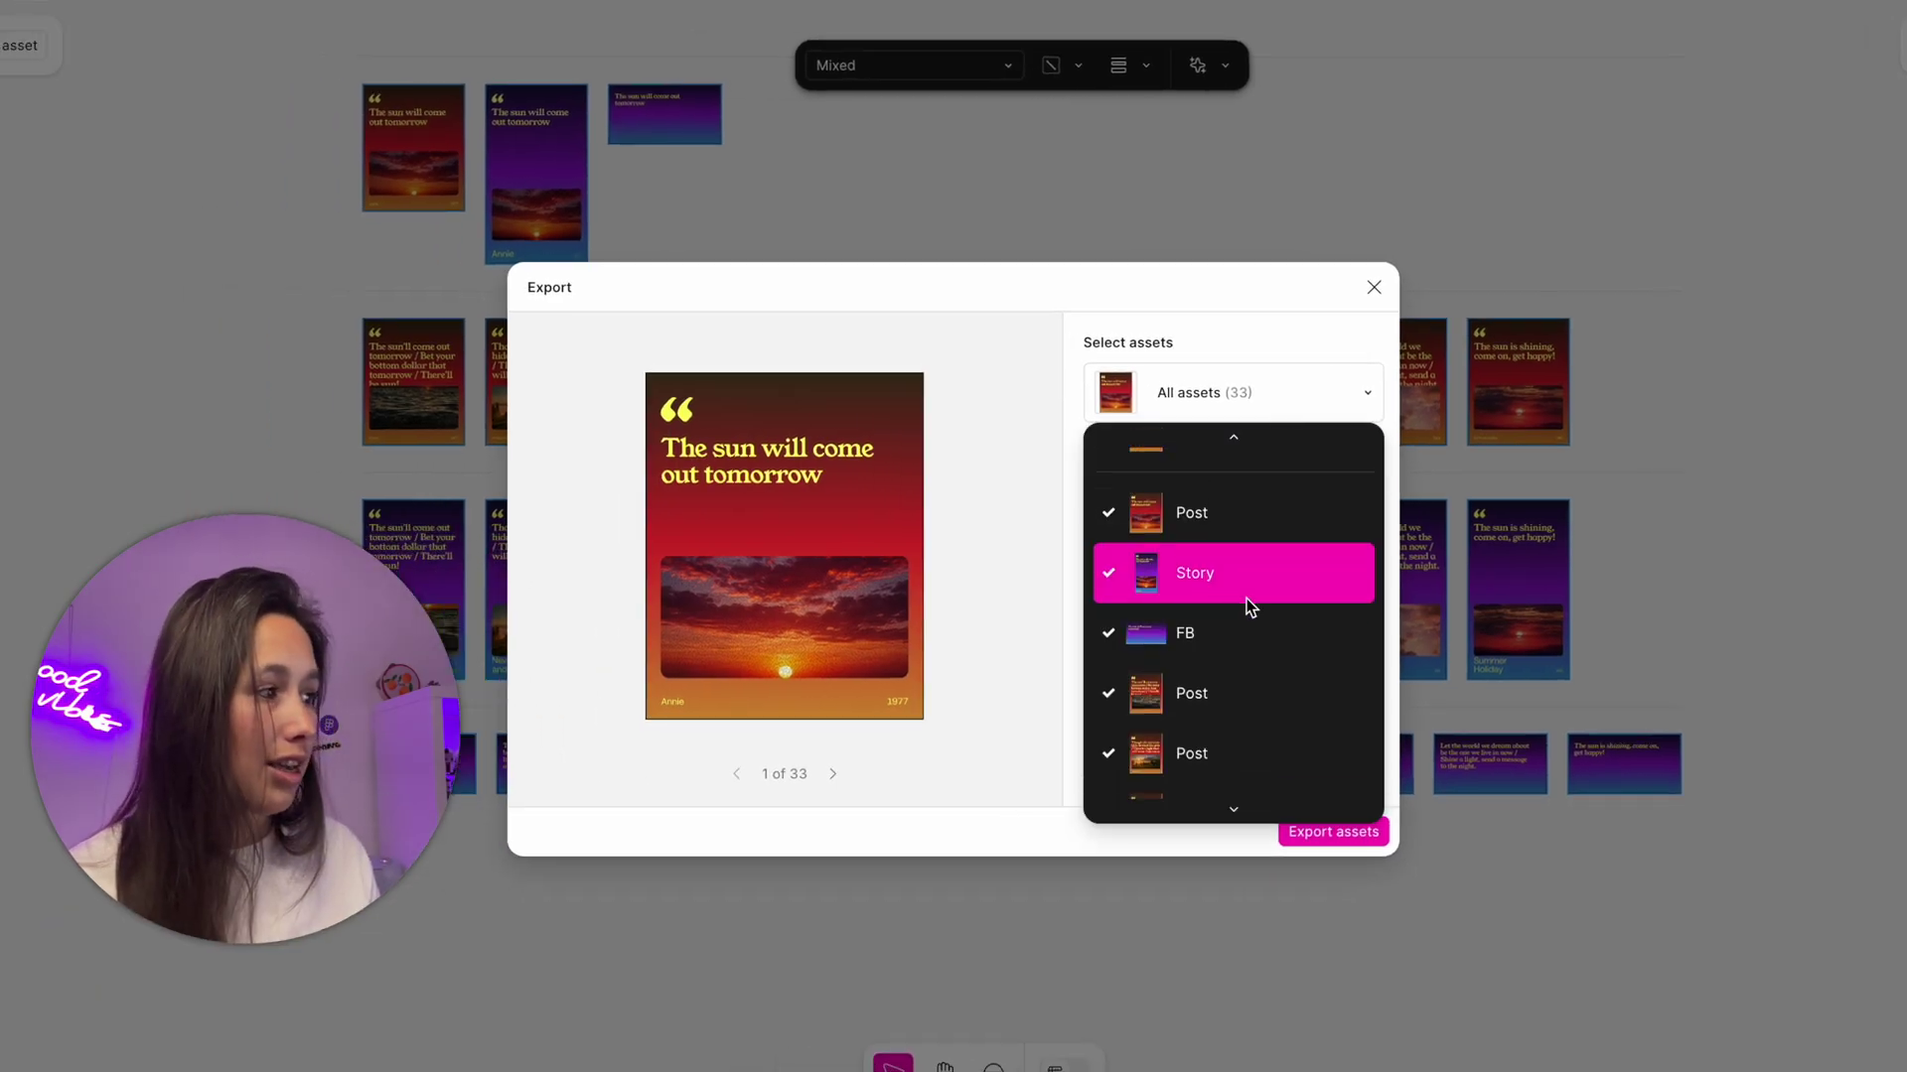
scroll(1246, 626, down, 1)
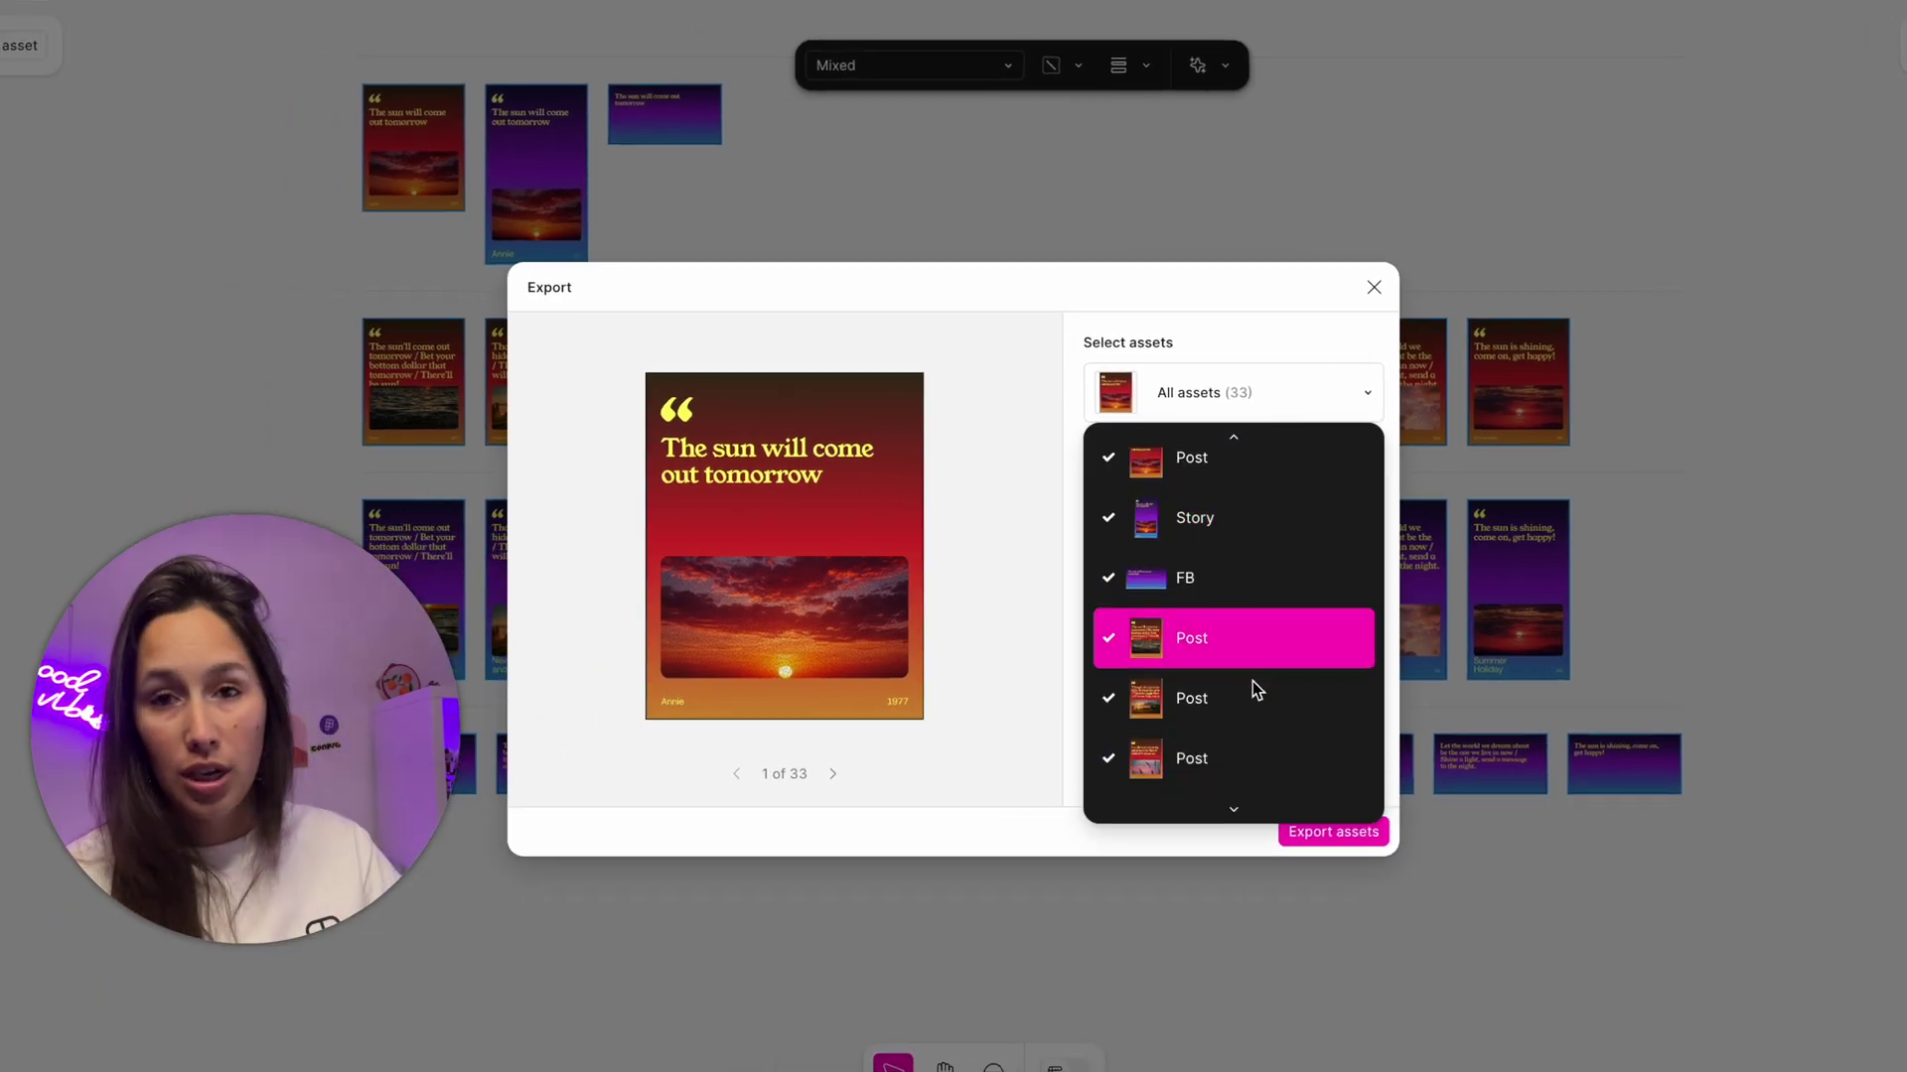
click(1237, 397)
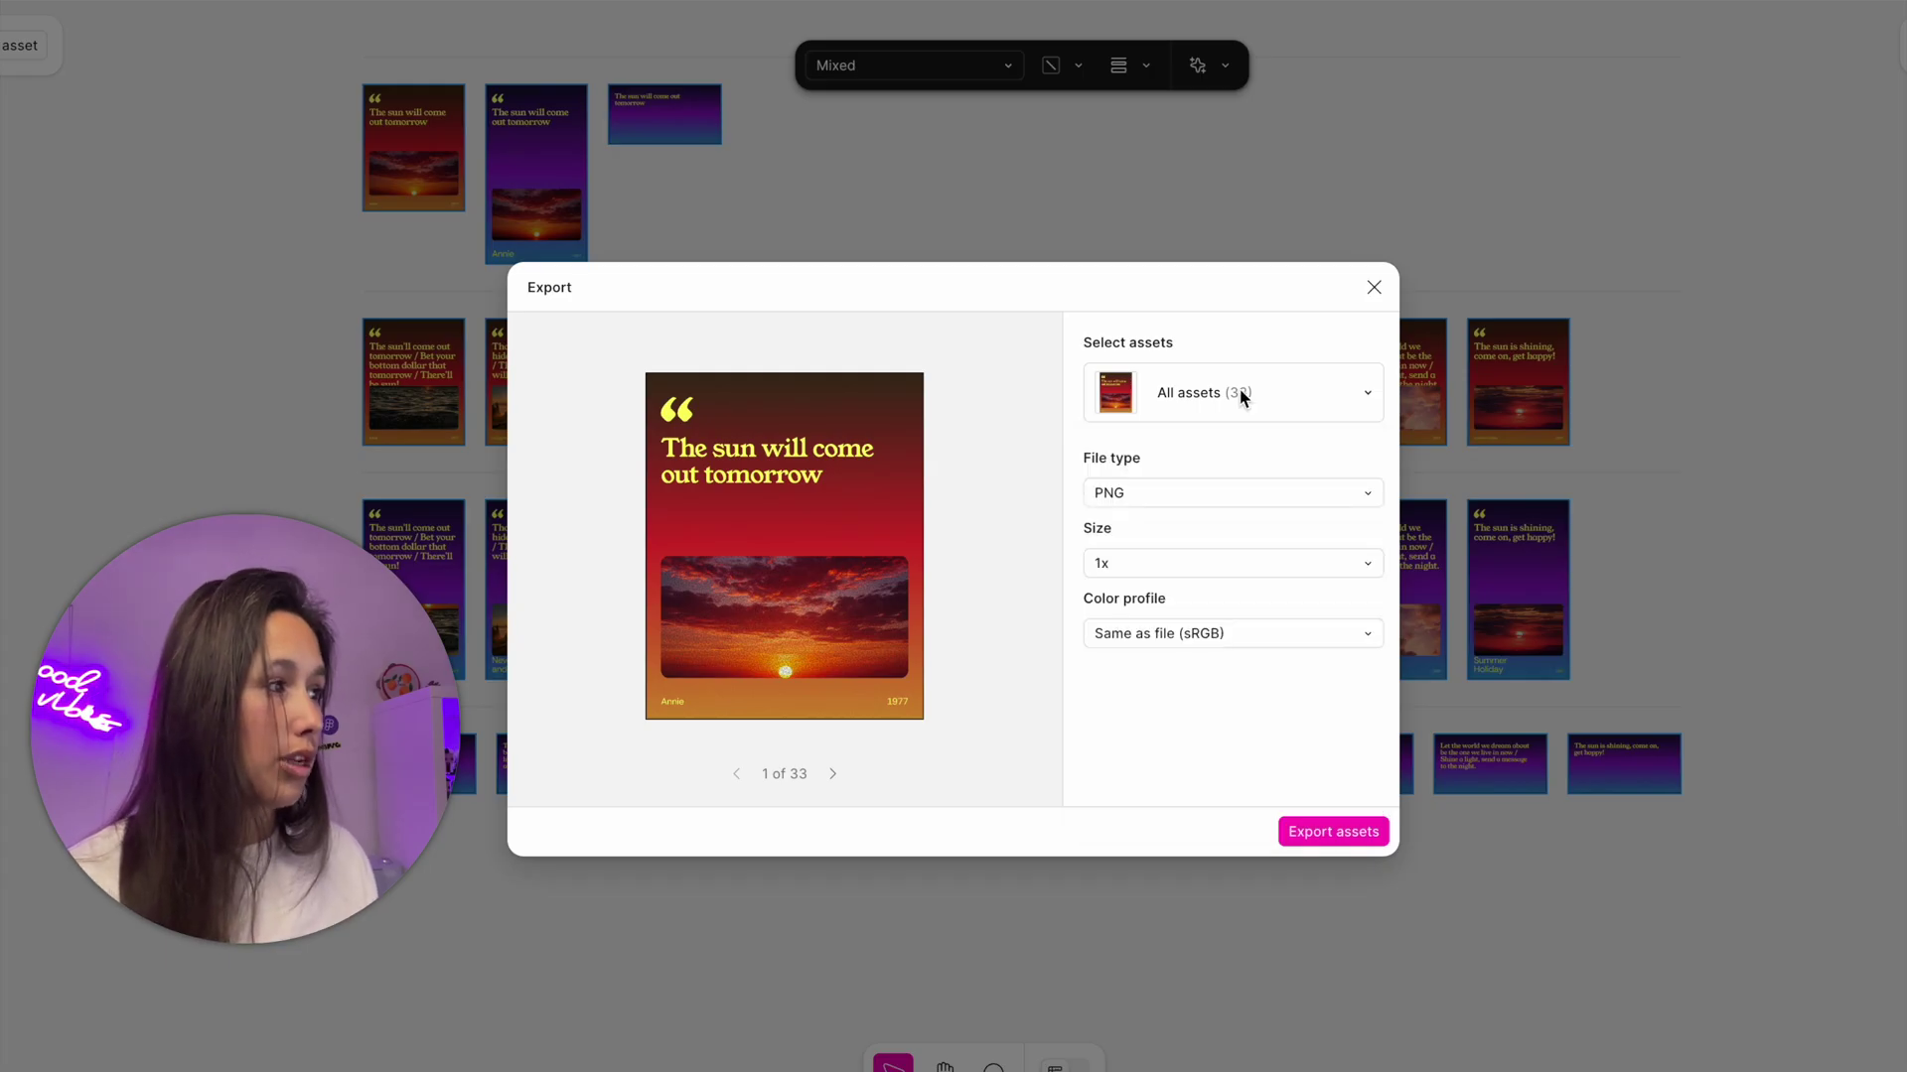
click(1232, 497)
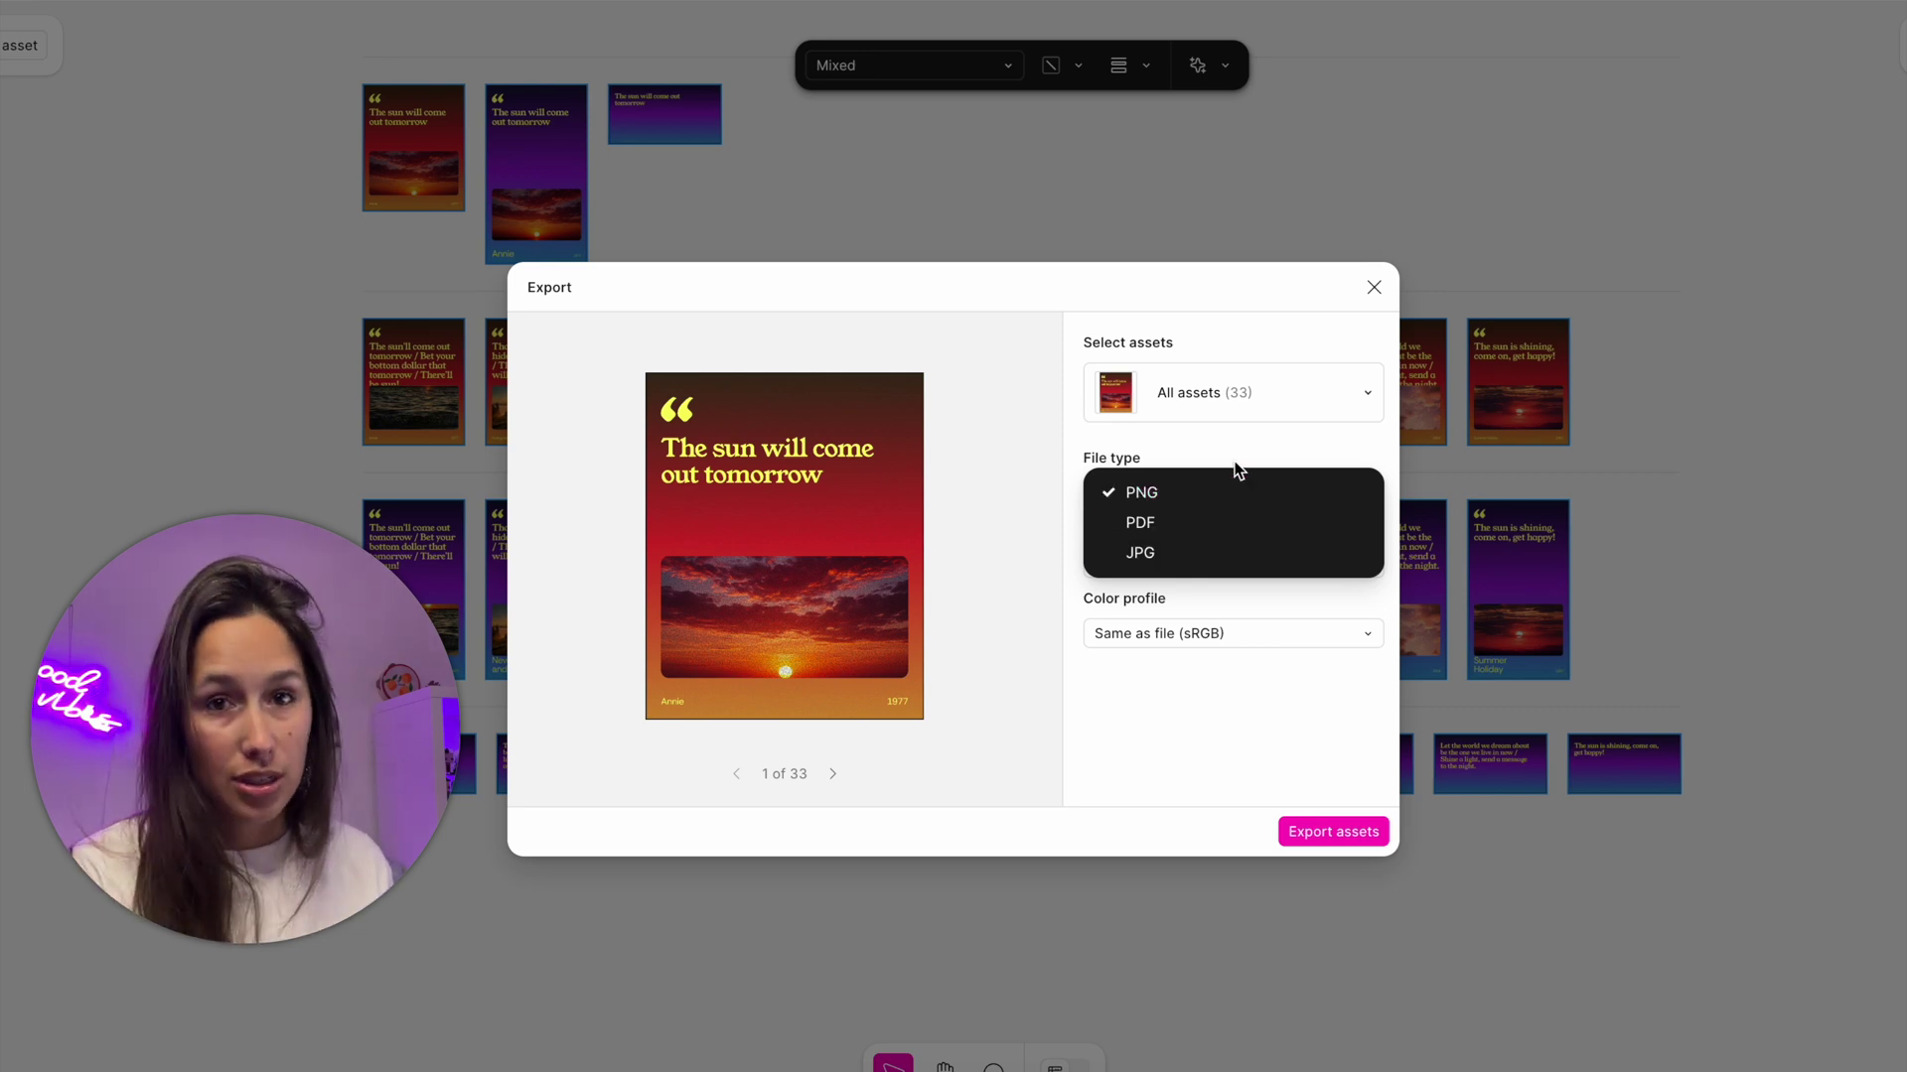
click(1237, 469)
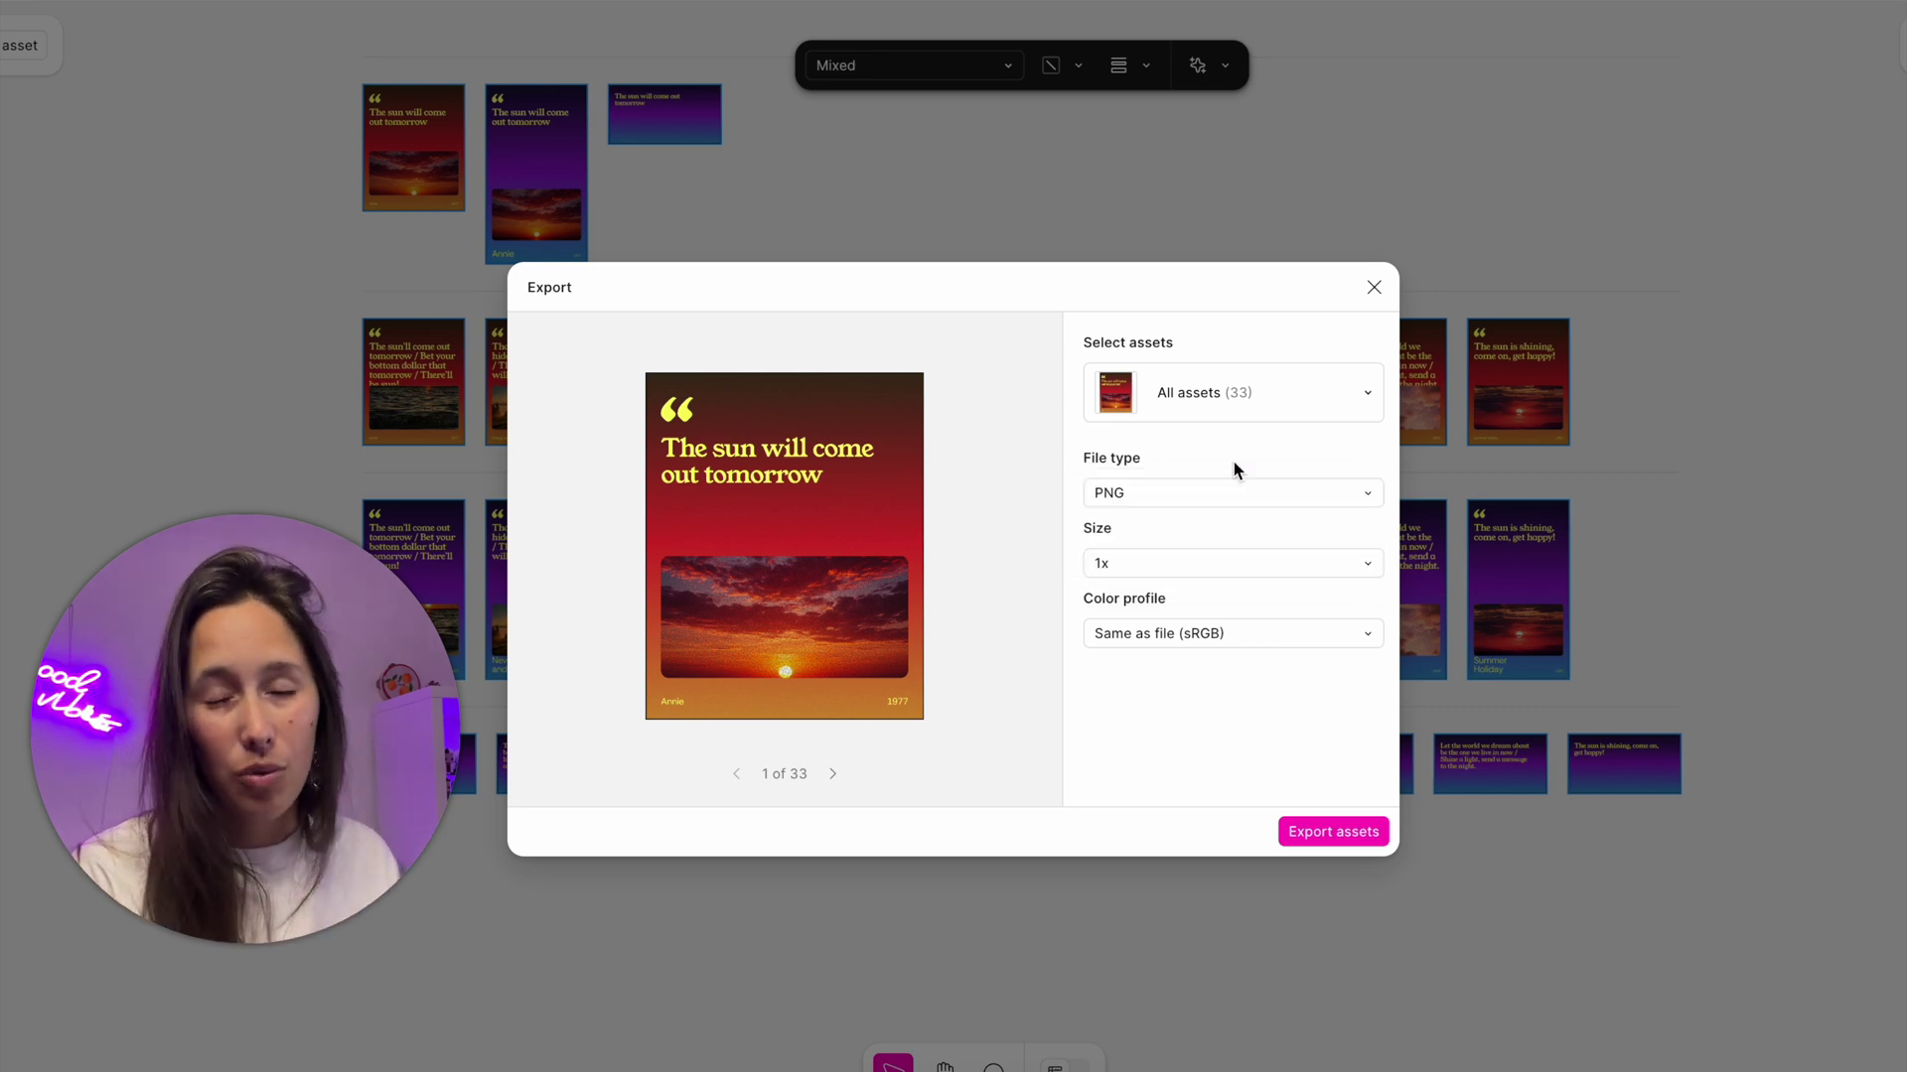